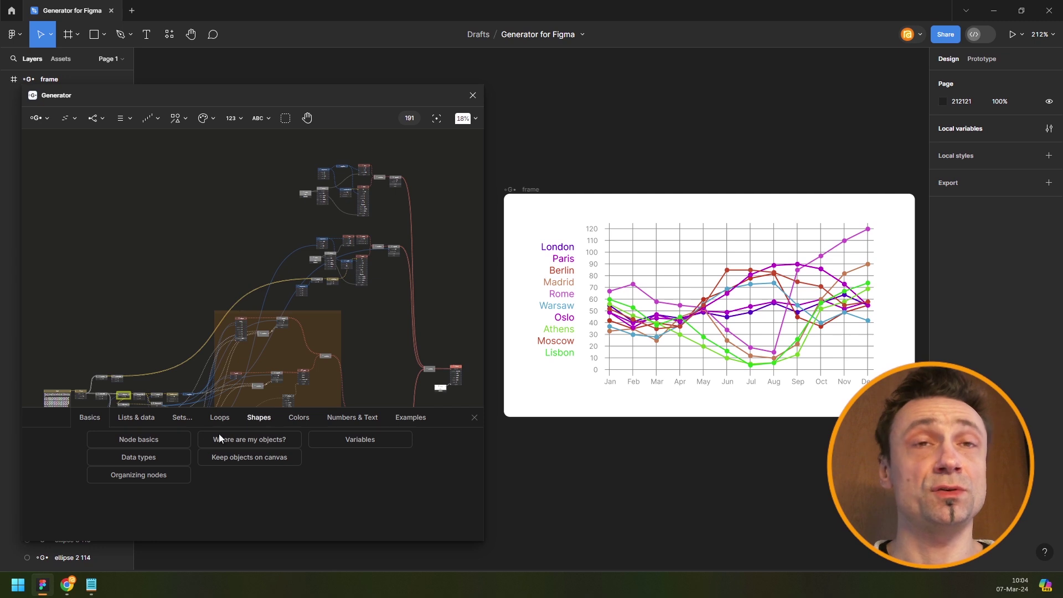
Look through the Lists & data help topics and close the help area.
{"action": "left_click", "coordinate": [138, 417]}
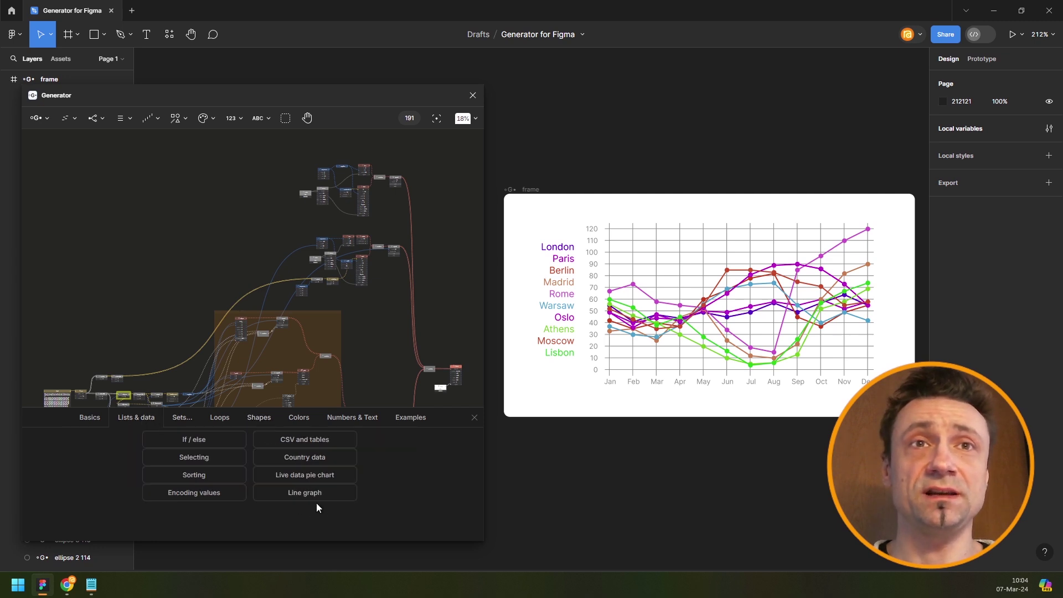
{"action": "left_click", "coordinate": [474, 418]}
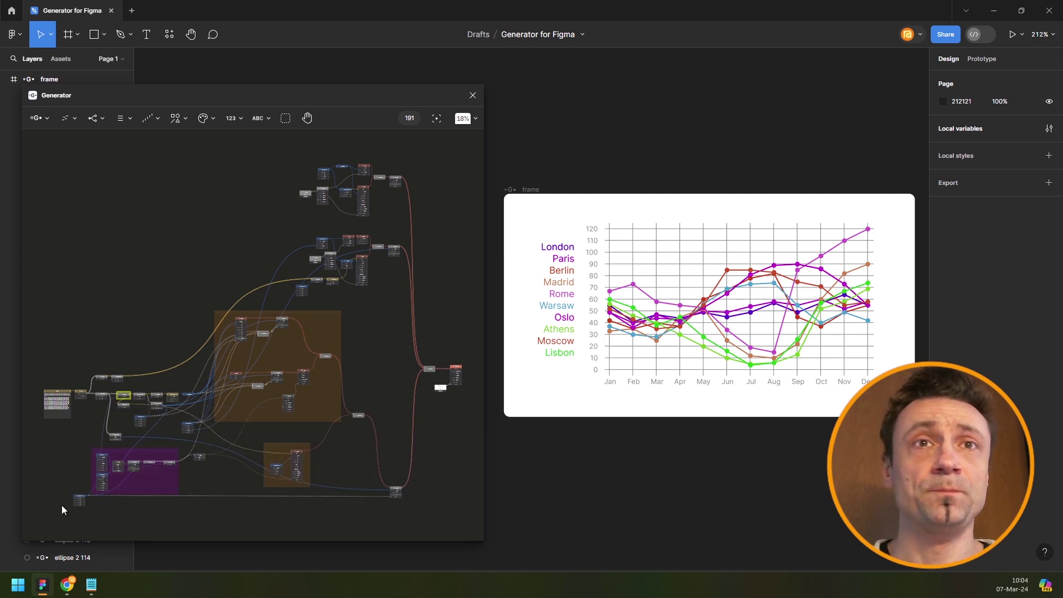
Examine the average monthly rainfall CSV data in Notepad, then return to the Generator plugin in Figma.
{"action": "left_click", "coordinate": [91, 584]}
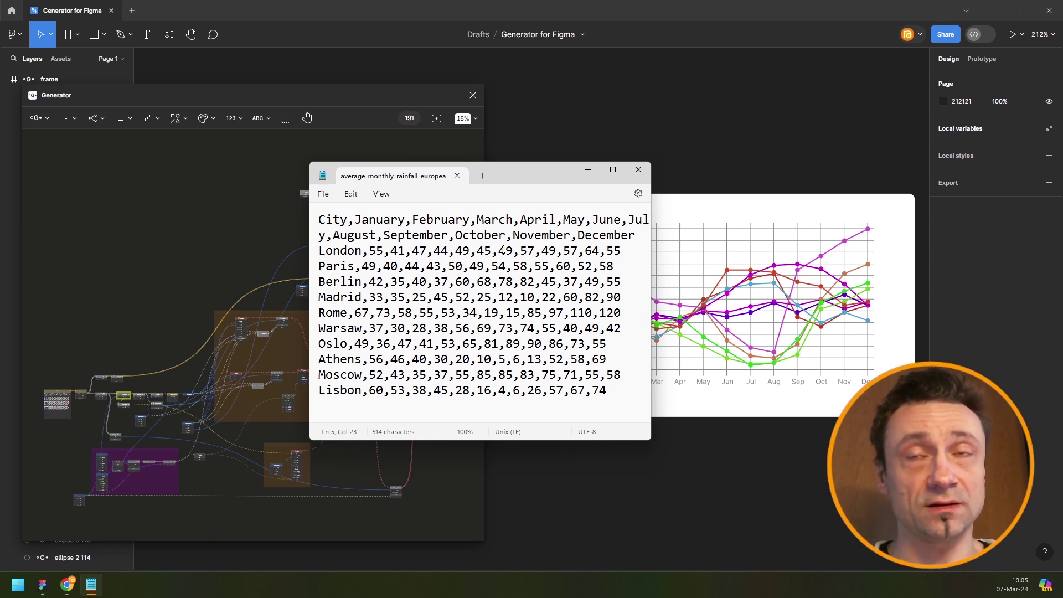
{"action": "left_click", "coordinate": [247, 282]}
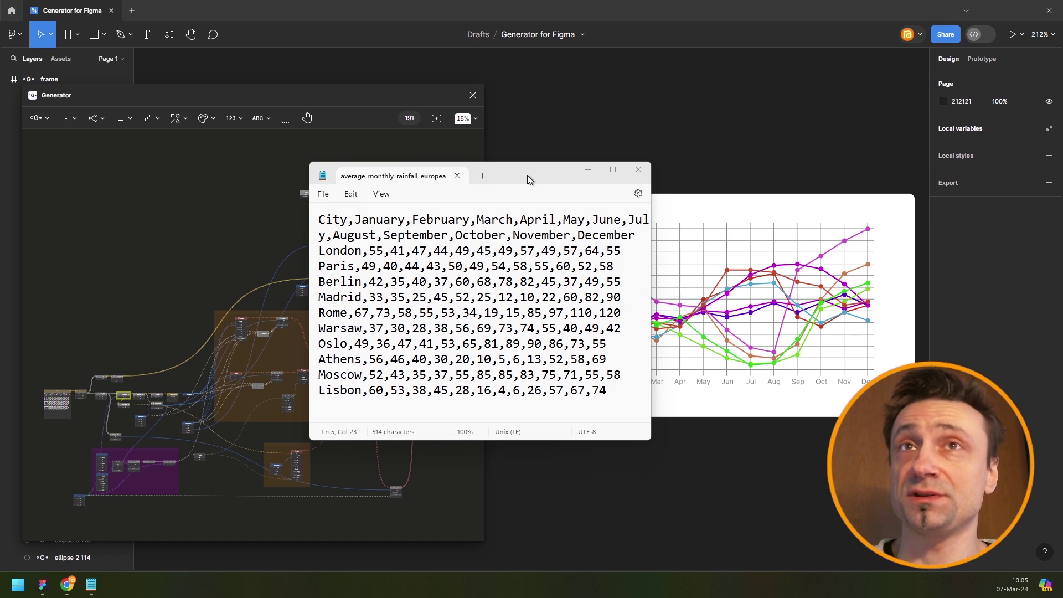
{"action": "left_click", "coordinate": [341, 94]}
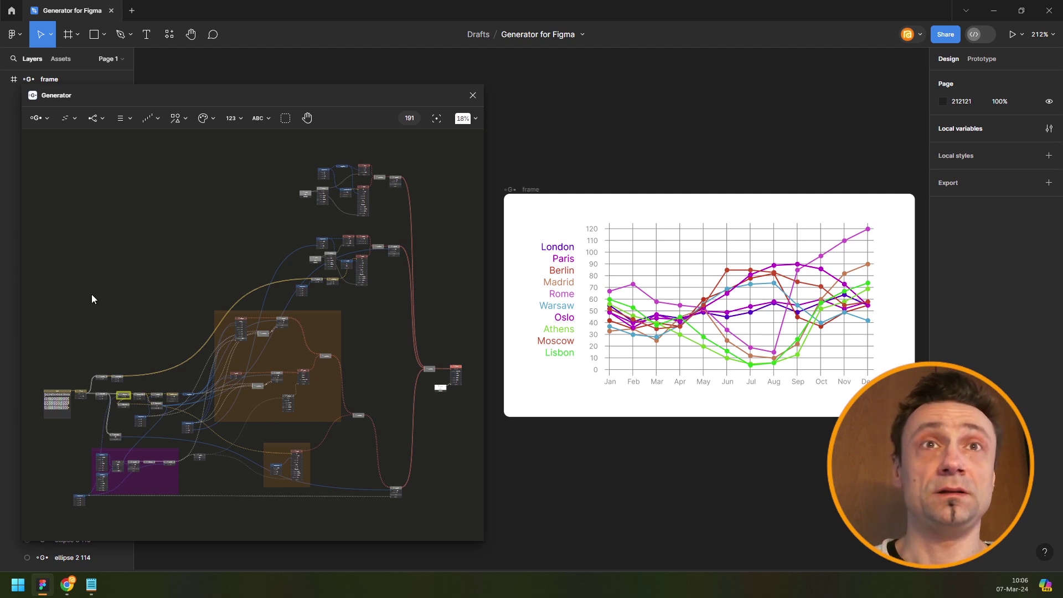
Delete all nodes of the existing line graph and shift the Generator window slightly.
{"action": "key", "text": "ctrl+a"}
{"action": "key", "text": "Delete"}
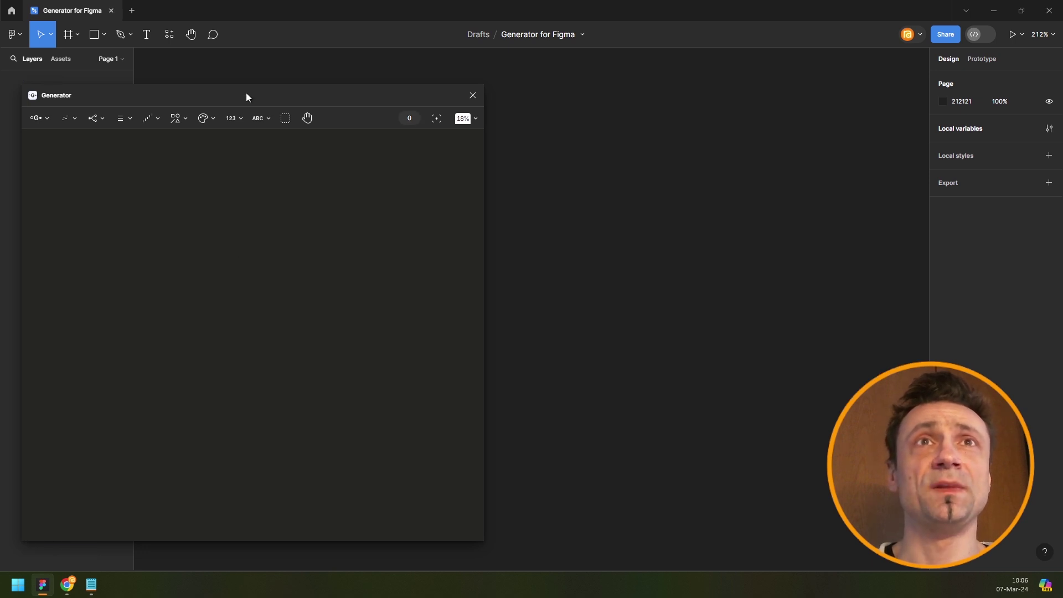
{"action": "left_click_drag", "start_coordinate": [246, 93], "coordinate": [260, 93]}
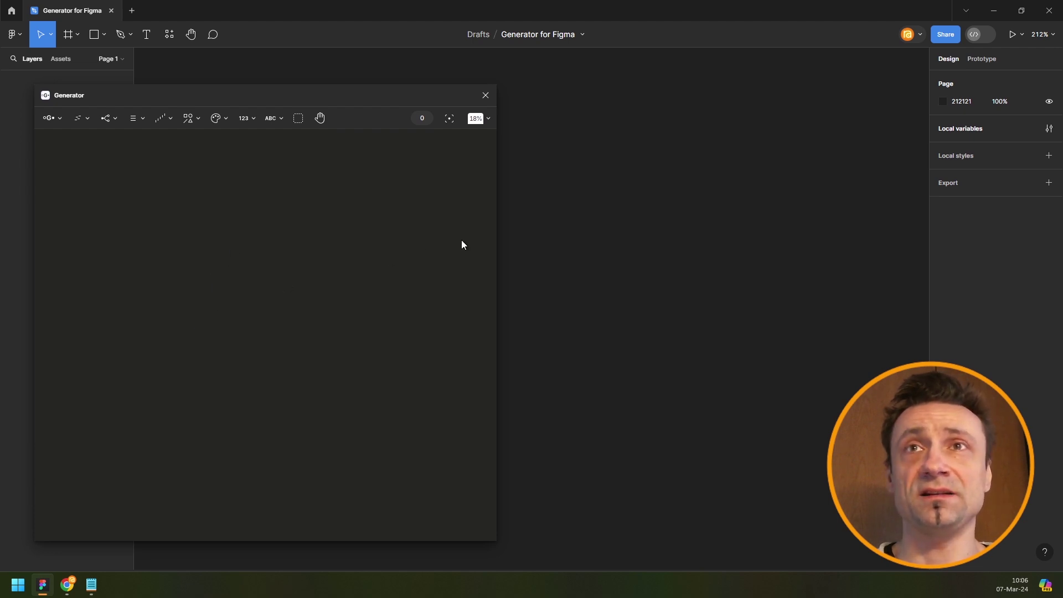
Add a vector Point node to the empty graph.
{"action": "left_click", "coordinate": [222, 118]}
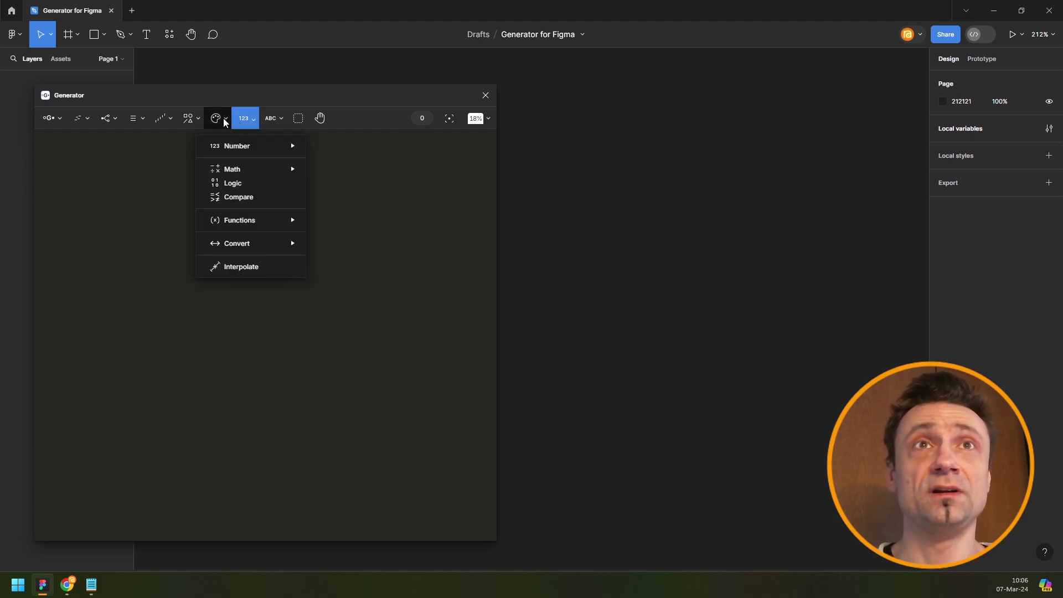
{"action": "left_click", "coordinate": [189, 118]}
{"action": "mouse_move", "coordinate": [195, 160]}
{"action": "left_click", "coordinate": [292, 161]}
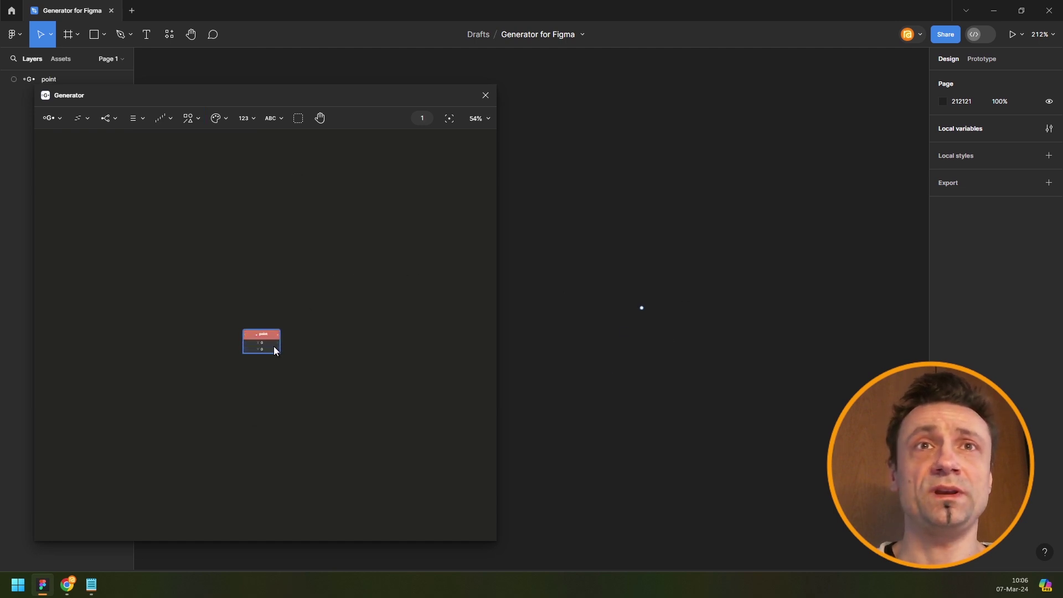
{"action": "scroll", "coordinate": [273, 347], "scroll_direction": "up", "scroll_amount": 5}
{"action": "key", "text": "ctrl+/"}
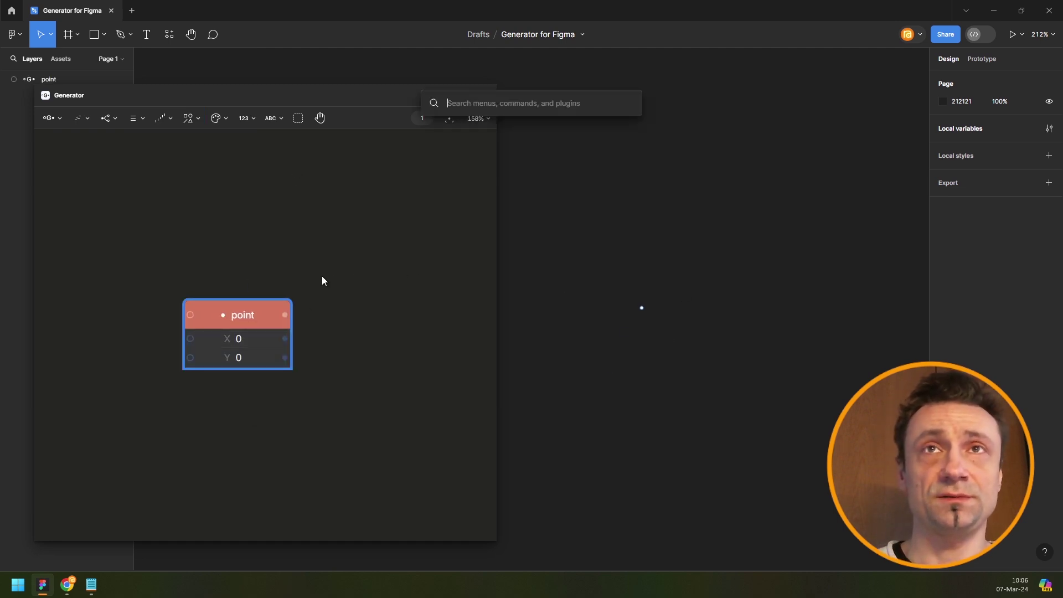
{"action": "type", "text": "rep"}
{"action": "key", "text": "BackSpace"}
{"action": "key", "text": "BackSpace"}
{"action": "key", "text": "BackSpace"}
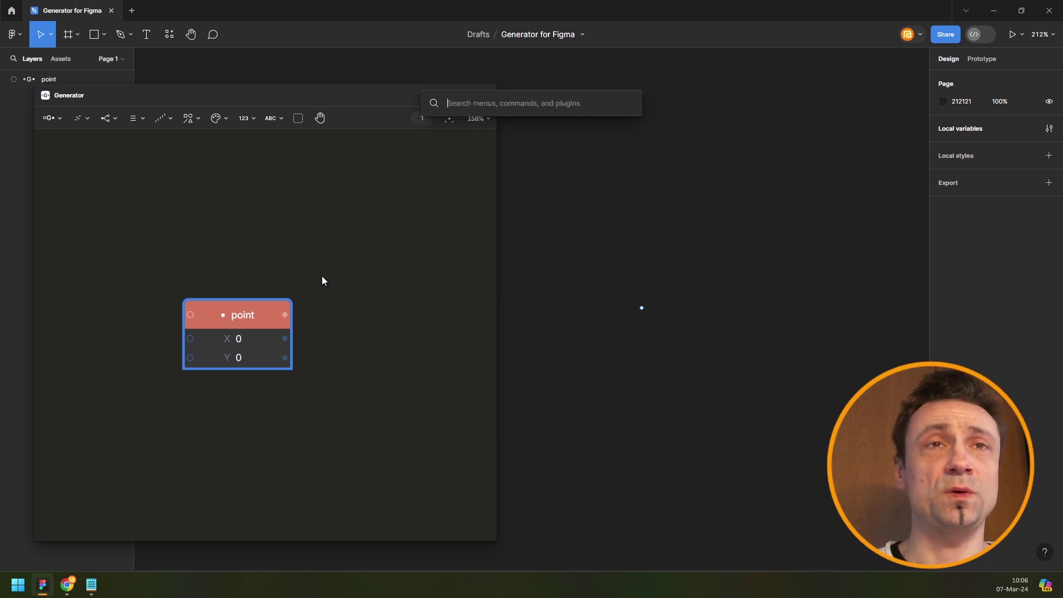
{"action": "left_click", "coordinate": [316, 276]}
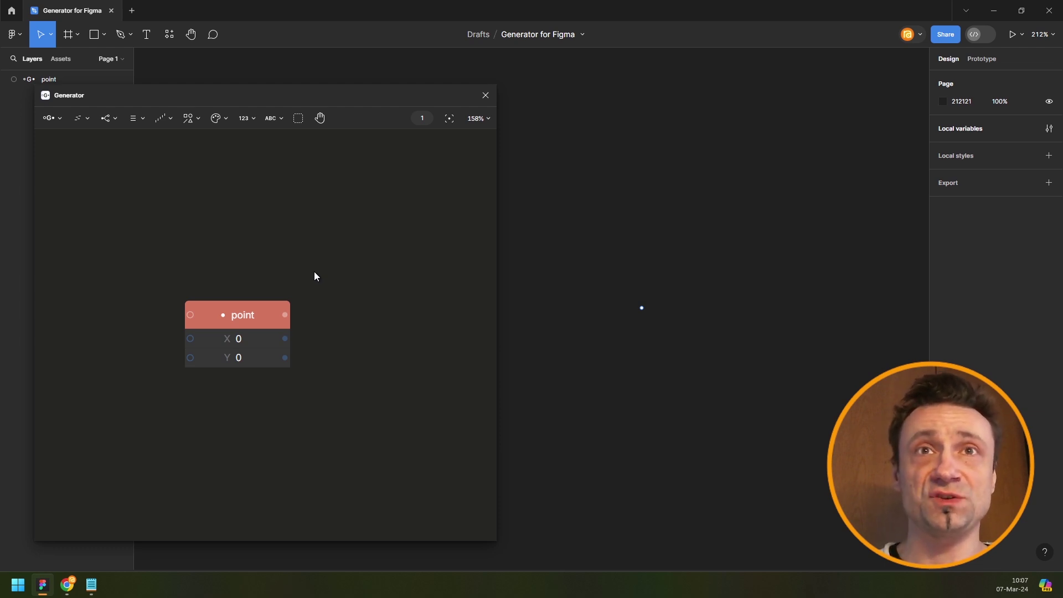
Search for "re" with the point node selected and add a Repeat node connected to it.
{"action": "left_click", "coordinate": [212, 304]}
{"action": "key", "text": "space"}
{"action": "type", "text": "re"}
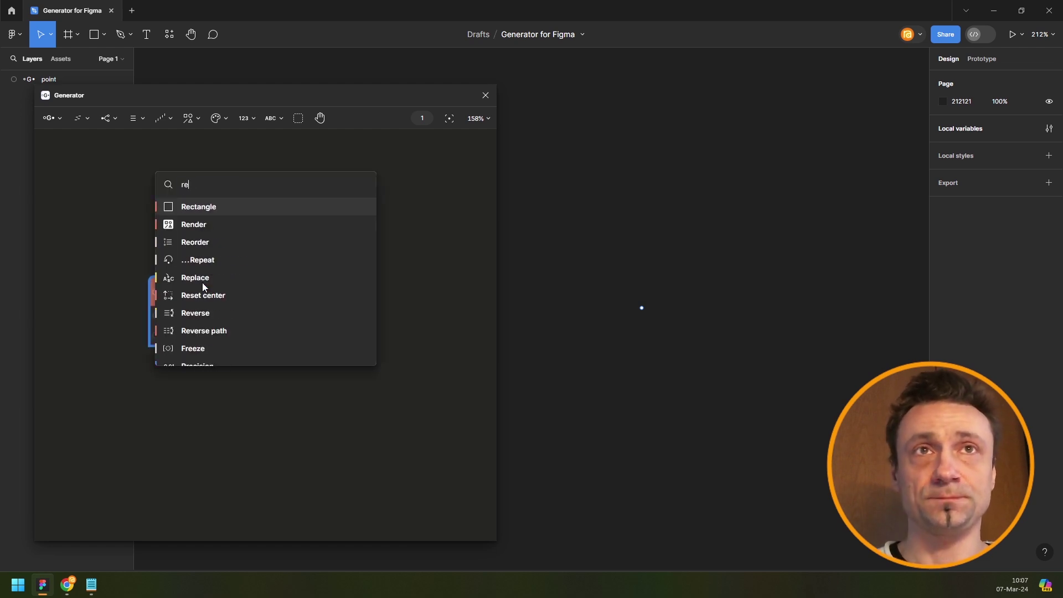
{"action": "key", "text": "Down"}
{"action": "key", "text": "Down"}
{"action": "key", "text": "Down"}
{"action": "key", "text": "Return"}
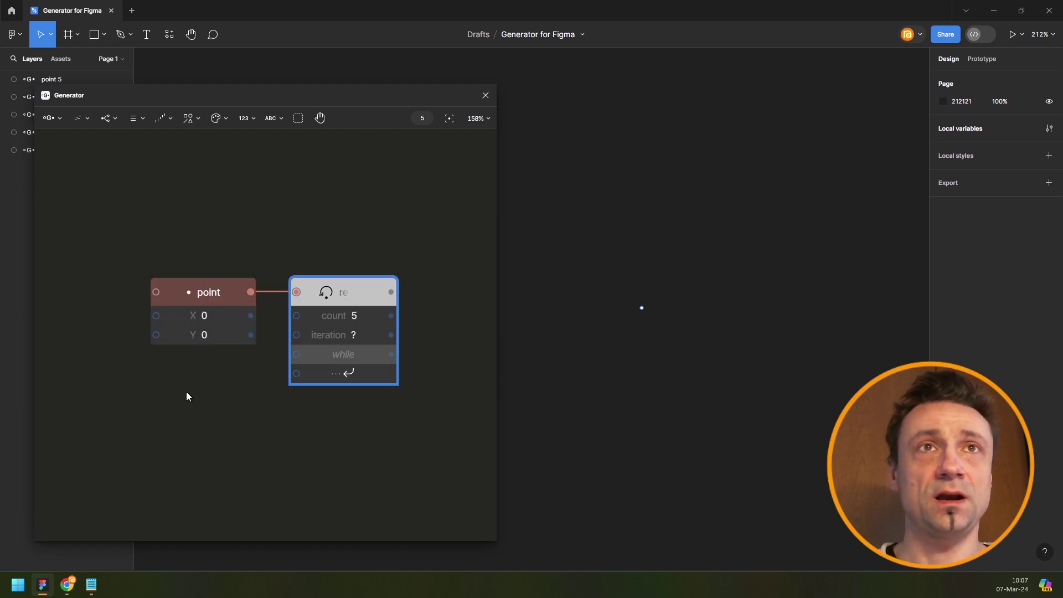
Add a sequence node and connect its output to the point node's X input.
{"action": "left_click", "coordinate": [168, 125]}
{"action": "left_click", "coordinate": [168, 168]}
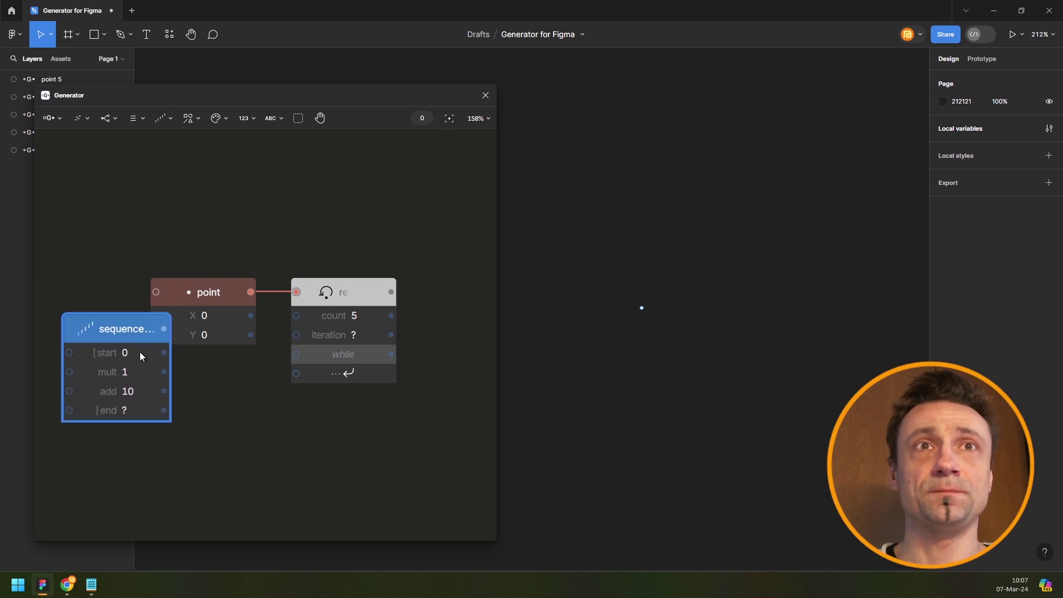
{"action": "mouse_move", "coordinate": [201, 307]}
{"action": "left_mouse_down"}
{"action": "mouse_move", "coordinate": [147, 351]}
{"action": "mouse_move", "coordinate": [238, 308]}
{"action": "mouse_move", "coordinate": [241, 291]}
{"action": "left_mouse_up"}
Set the sequence node's add value to 20.
{"action": "left_click", "coordinate": [173, 414]}
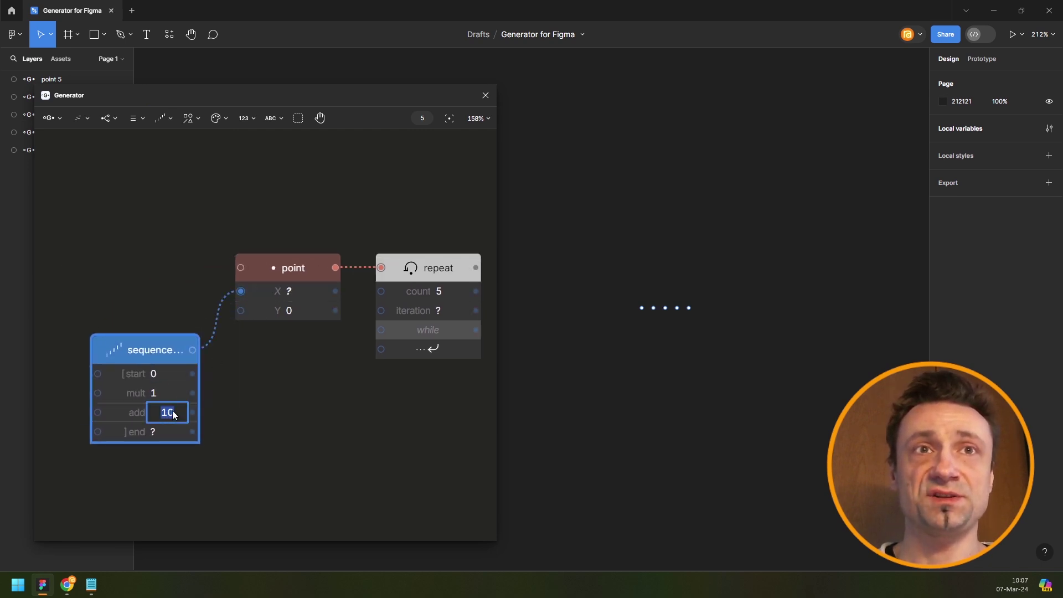
{"action": "type", "text": "20"}
{"action": "key", "text": "Return"}
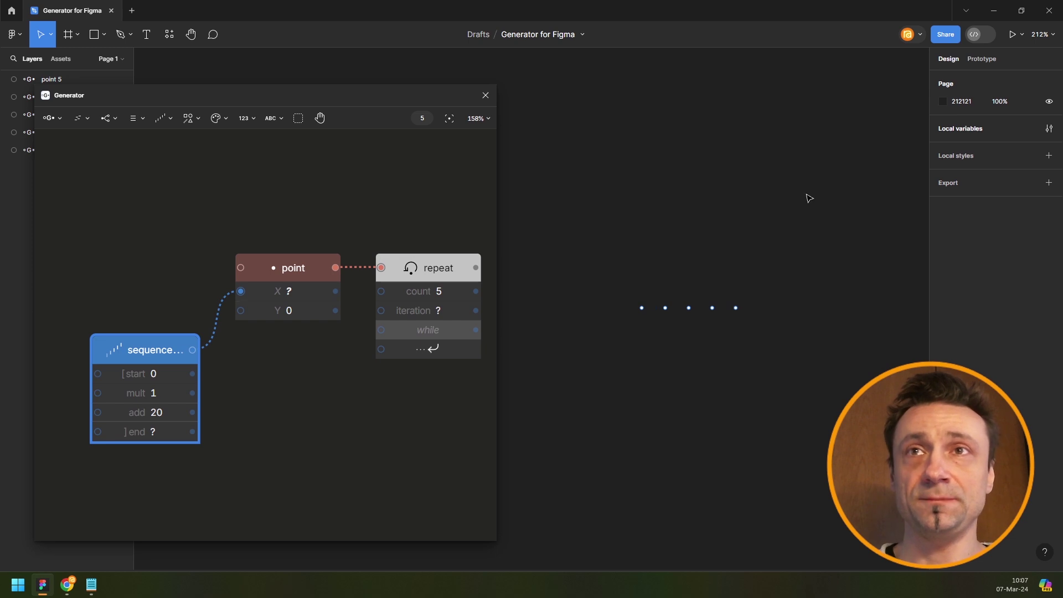
Set the repeat node's count to 9.
{"action": "scroll", "coordinate": [737, 299], "scroll_direction": "up", "scroll_amount": 2}
{"action": "scroll", "coordinate": [380, 222], "scroll_direction": "down", "scroll_amount": 3}
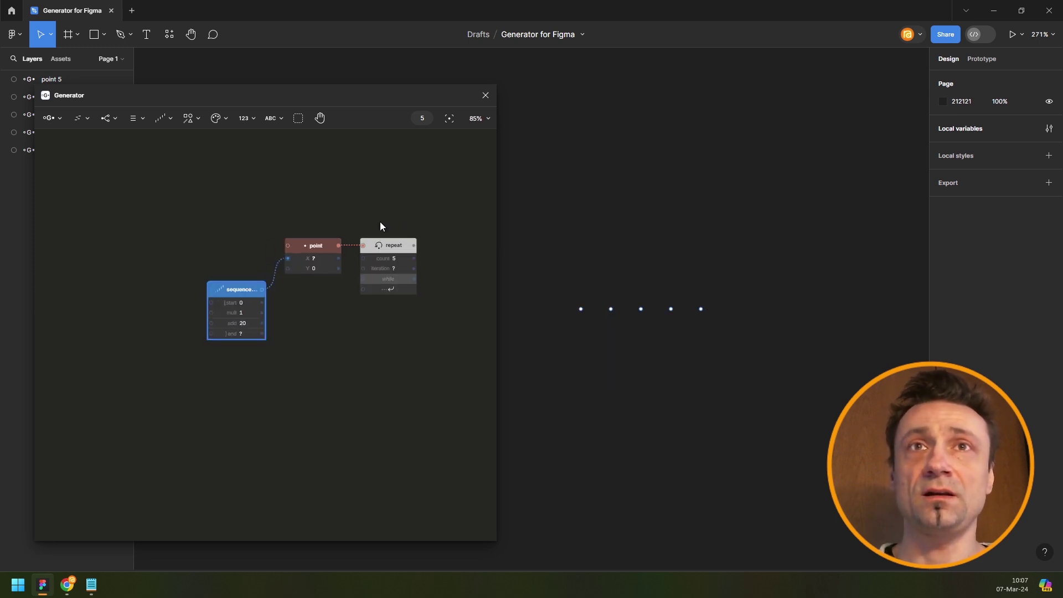
{"action": "left_click_drag", "start_coordinate": [365, 268], "coordinate": [382, 268]}
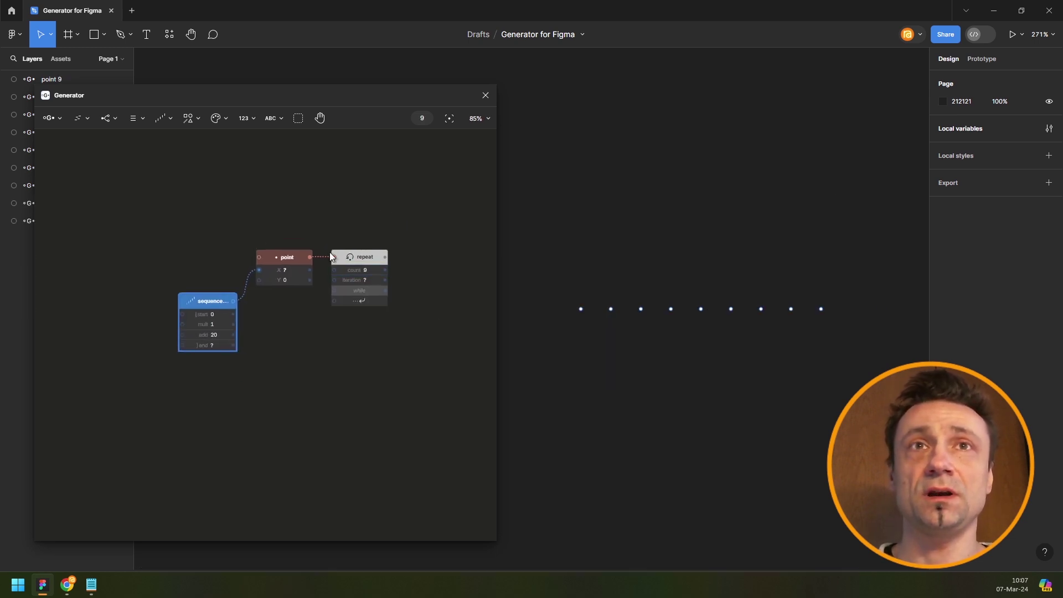
Add a random node and connect its output to the point node's Y input.
{"action": "left_click", "coordinate": [196, 127]}
{"action": "mouse_move", "coordinate": [194, 164]}
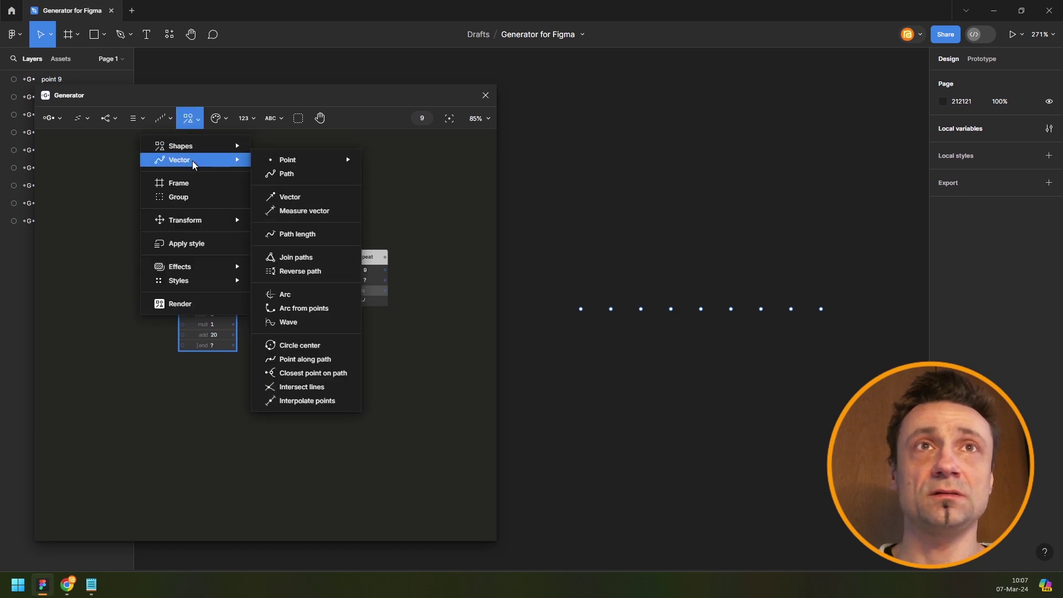
{"action": "left_click", "coordinate": [160, 118]}
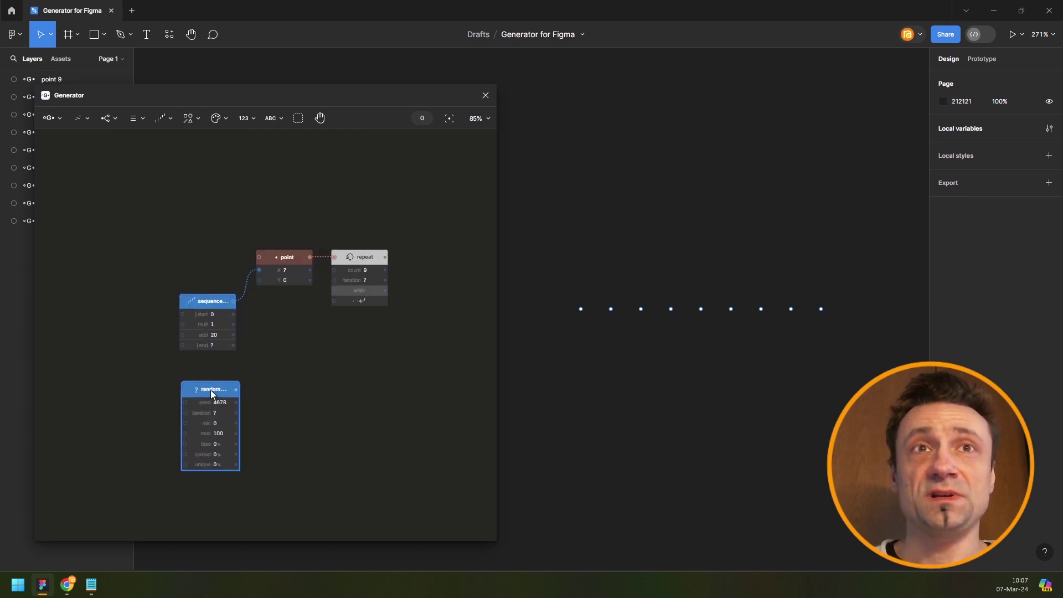
{"action": "left_click", "coordinate": [218, 378]}
{"action": "left_click_drag", "start_coordinate": [238, 378], "coordinate": [271, 274]}
Search for "path", add a Vector path node and feed the repeated points into its points input.
{"action": "left_click", "coordinate": [364, 262]}
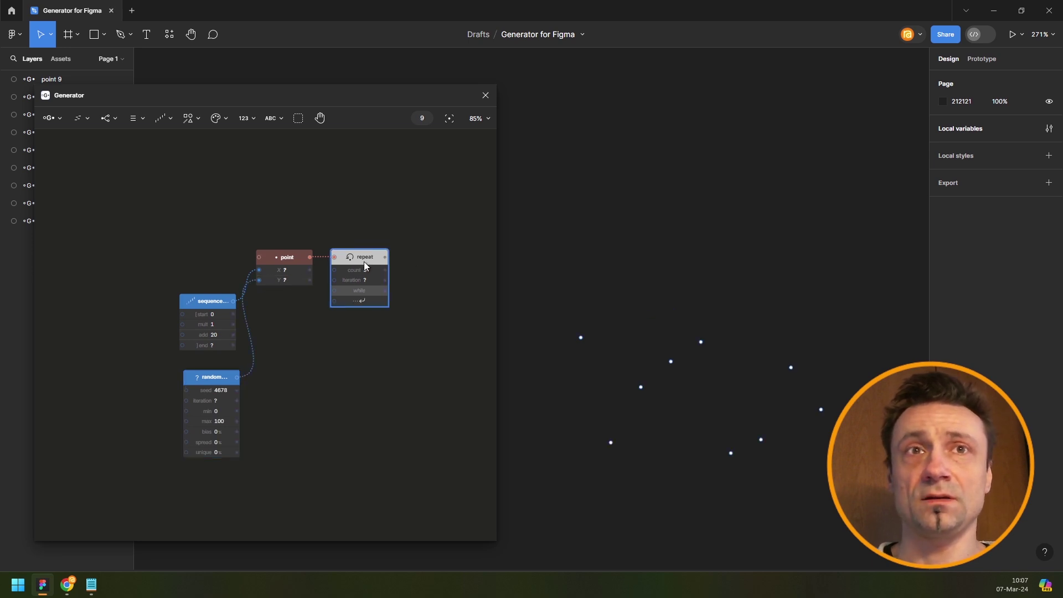
{"action": "key", "text": "ctrl+slash"}
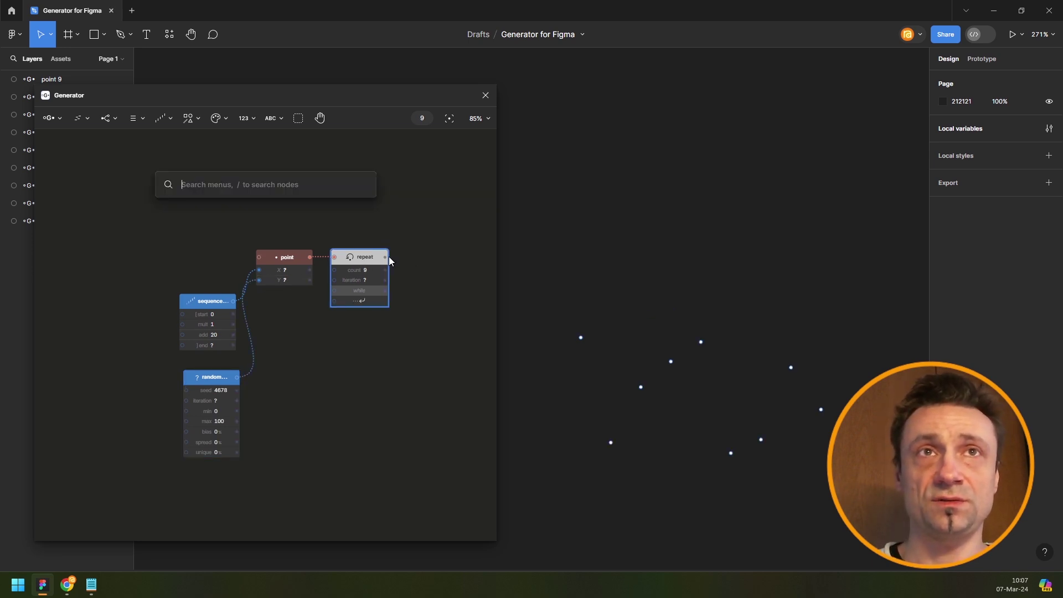
{"action": "type", "text": "path"}
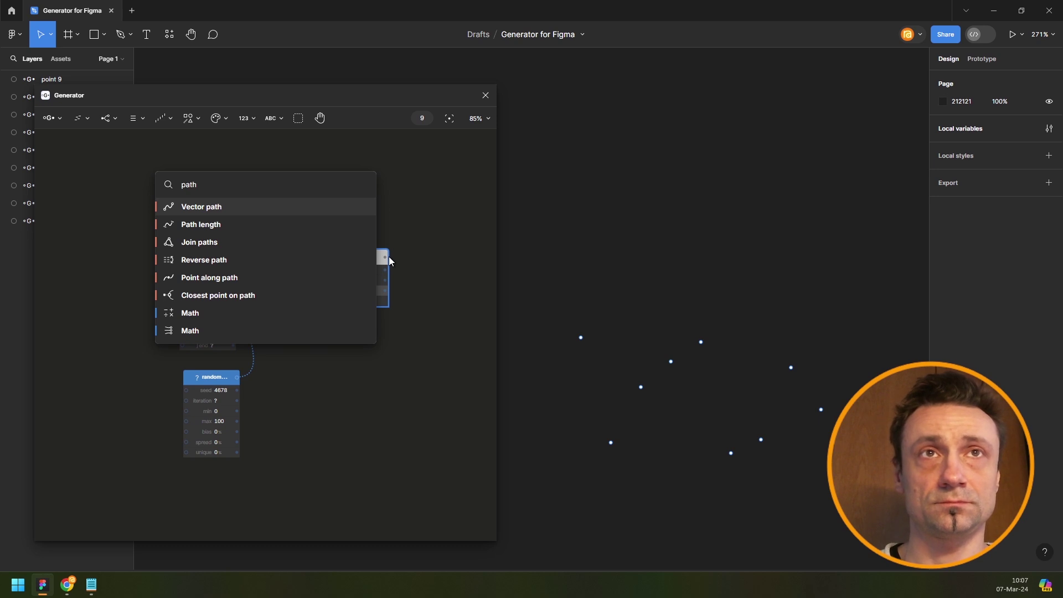
{"action": "key", "text": "Return"}
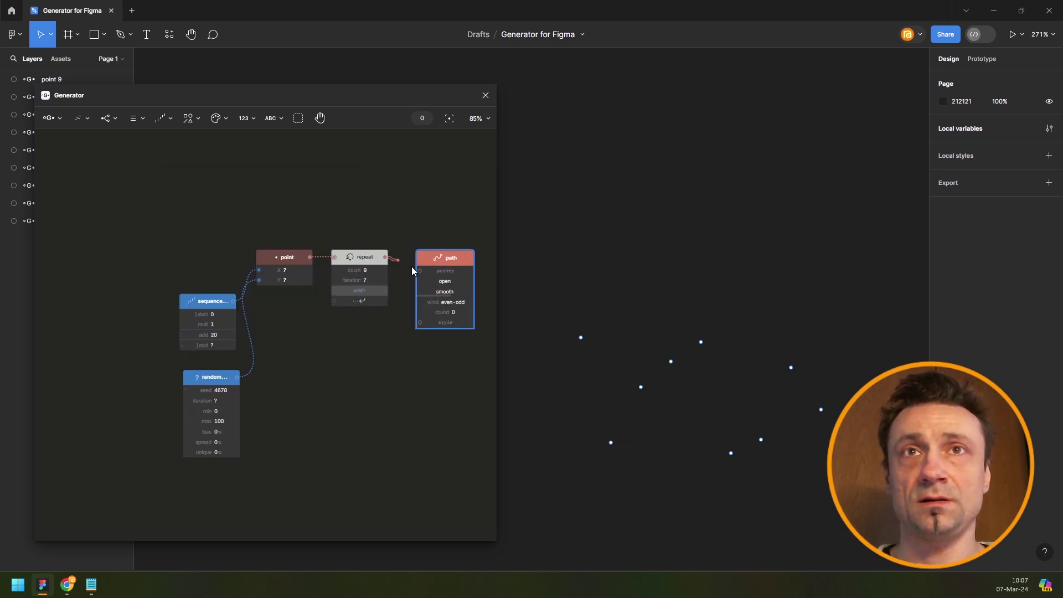
{"action": "left_click_drag", "start_coordinate": [422, 267], "coordinate": [444, 248]}
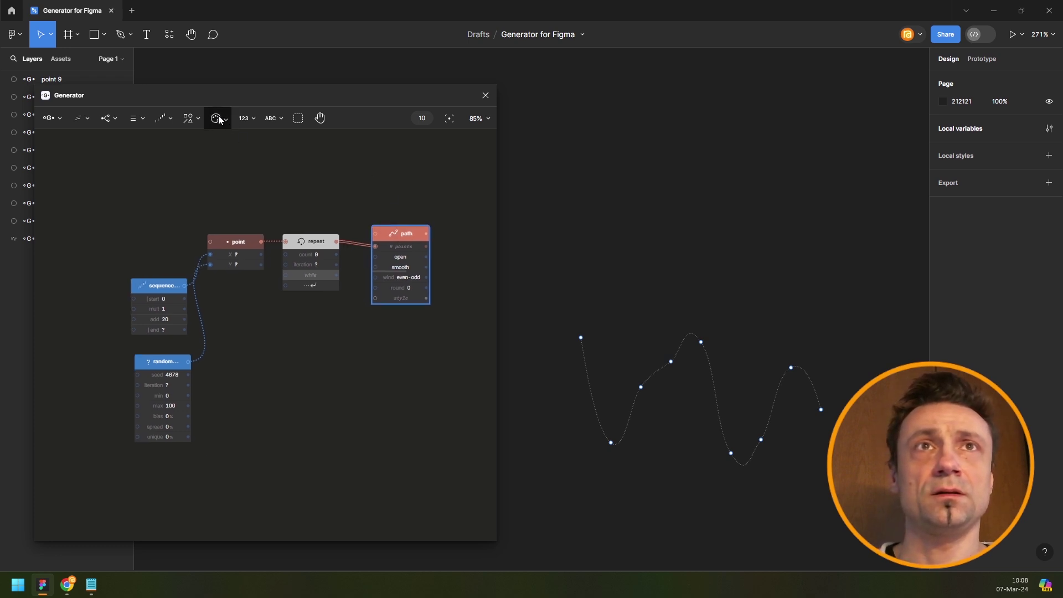
Insert the Color stroke template and connect its stroke node to the path node's style input.
{"action": "left_click", "coordinate": [80, 118]}
{"action": "mouse_move", "coordinate": [93, 169]}
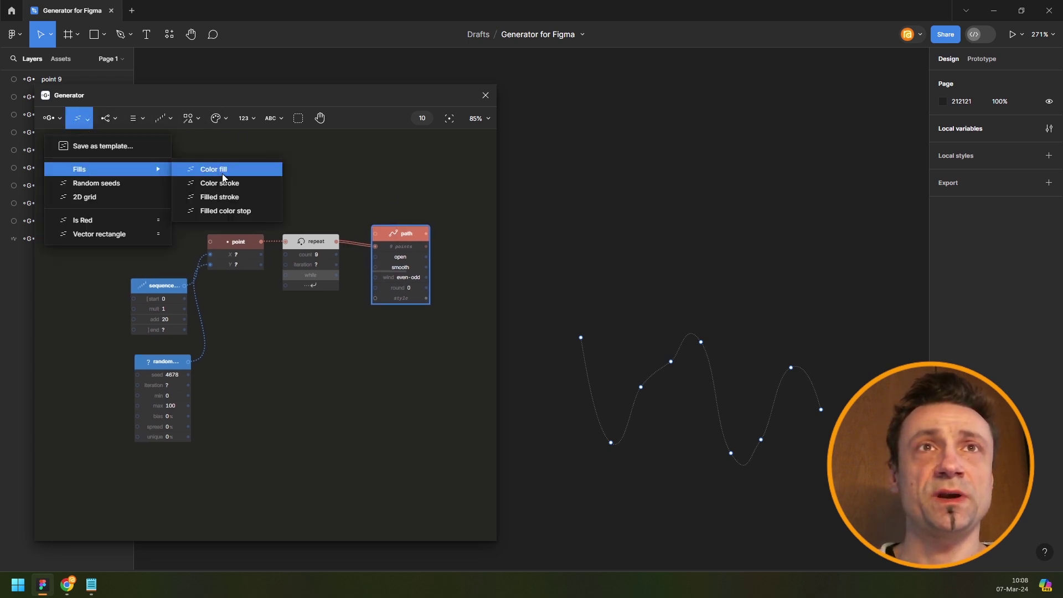
{"action": "left_click", "coordinate": [232, 183]}
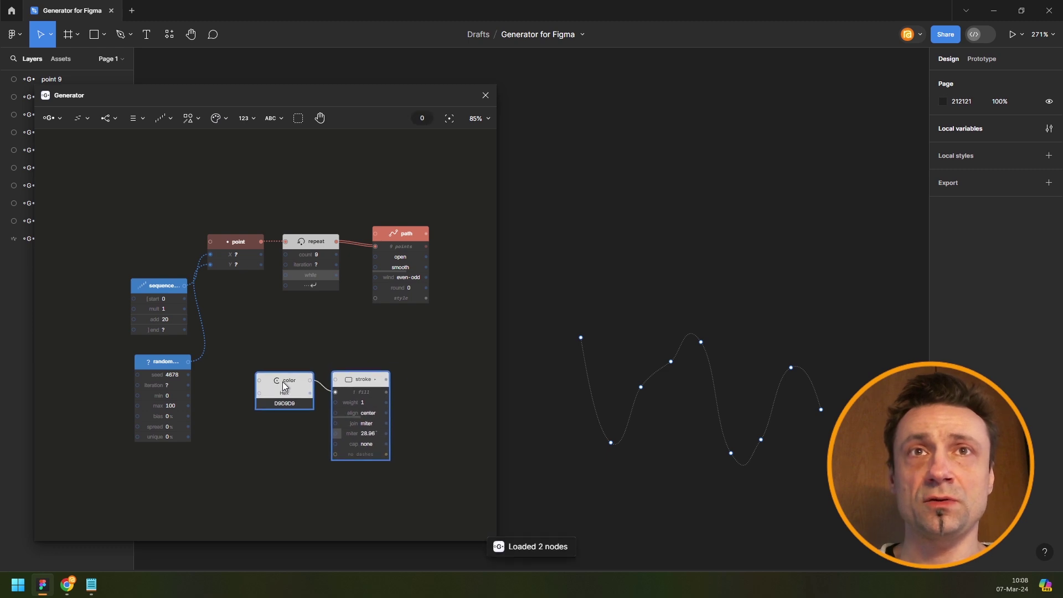
{"action": "left_click_drag", "start_coordinate": [384, 382], "coordinate": [400, 298]}
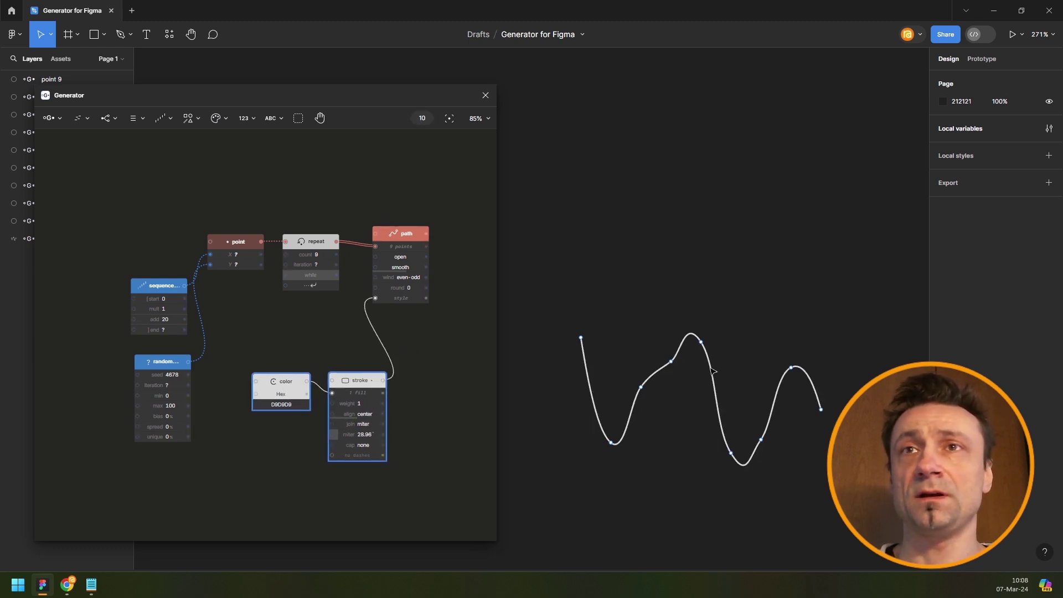
Change the path node's smoothing mode to linear.
{"action": "scroll", "coordinate": [410, 268], "scroll_direction": "up", "scroll_amount": 3}
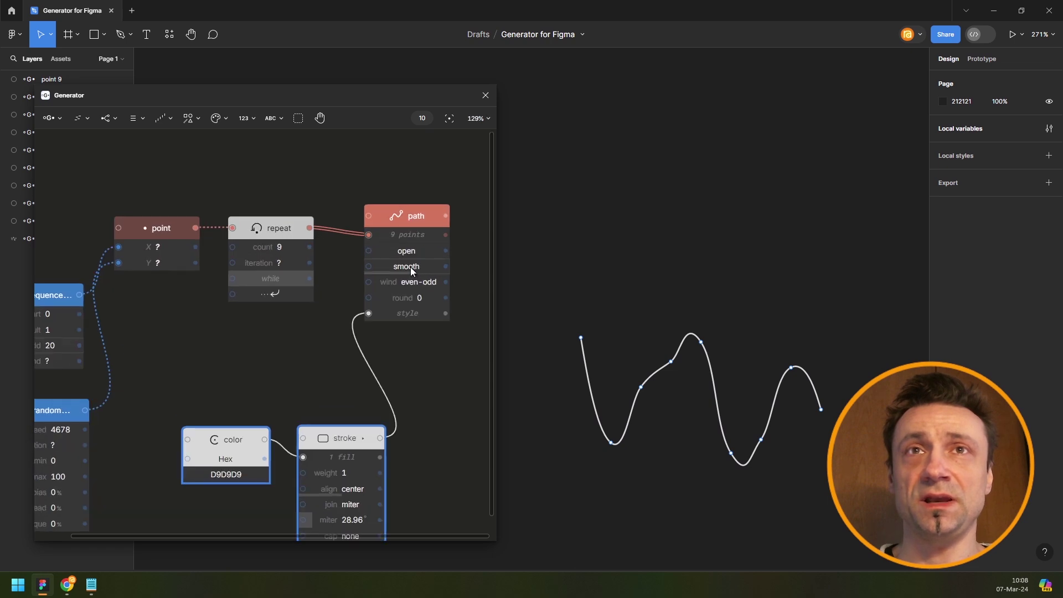
{"action": "left_click", "coordinate": [410, 267]}
{"action": "left_click", "coordinate": [446, 281]}
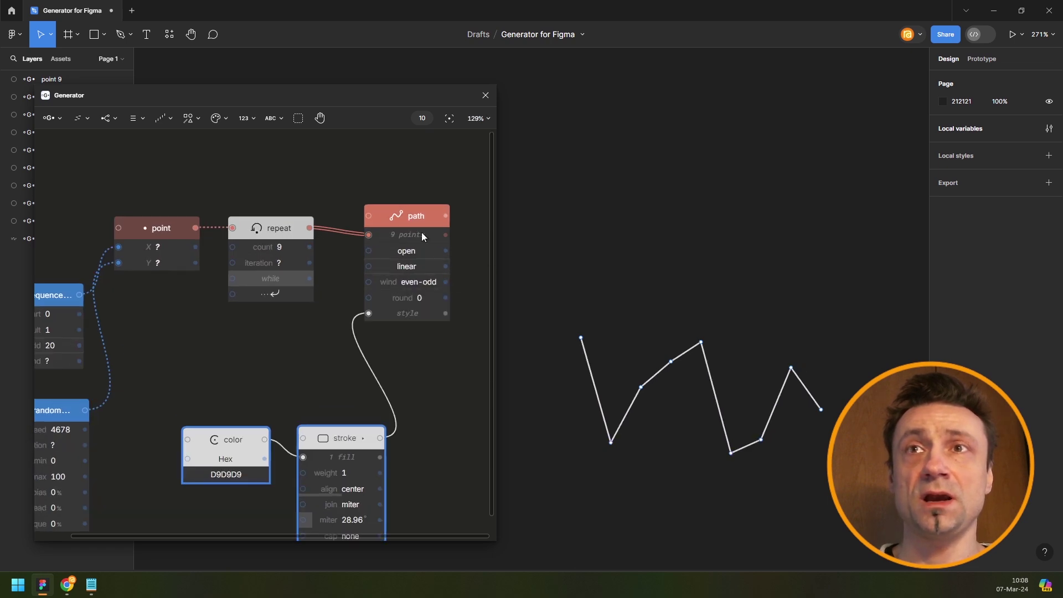
Move the path node farther away from the repeat node to free space between them.
{"action": "left_click_drag", "start_coordinate": [409, 220], "coordinate": [435, 209]}
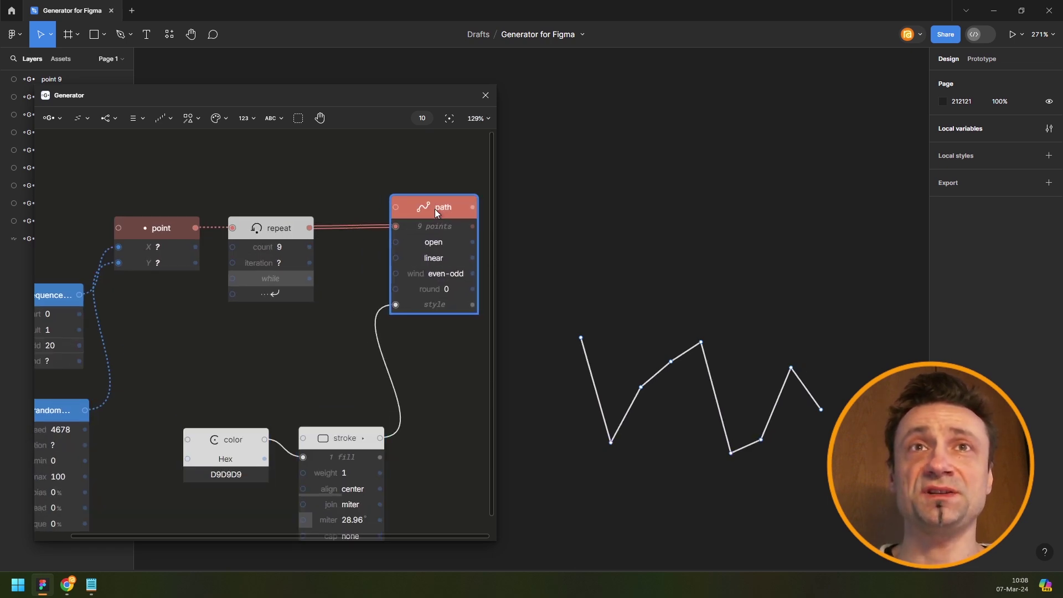
{"action": "scroll", "coordinate": [337, 339], "scroll_direction": "down", "scroll_amount": 3}
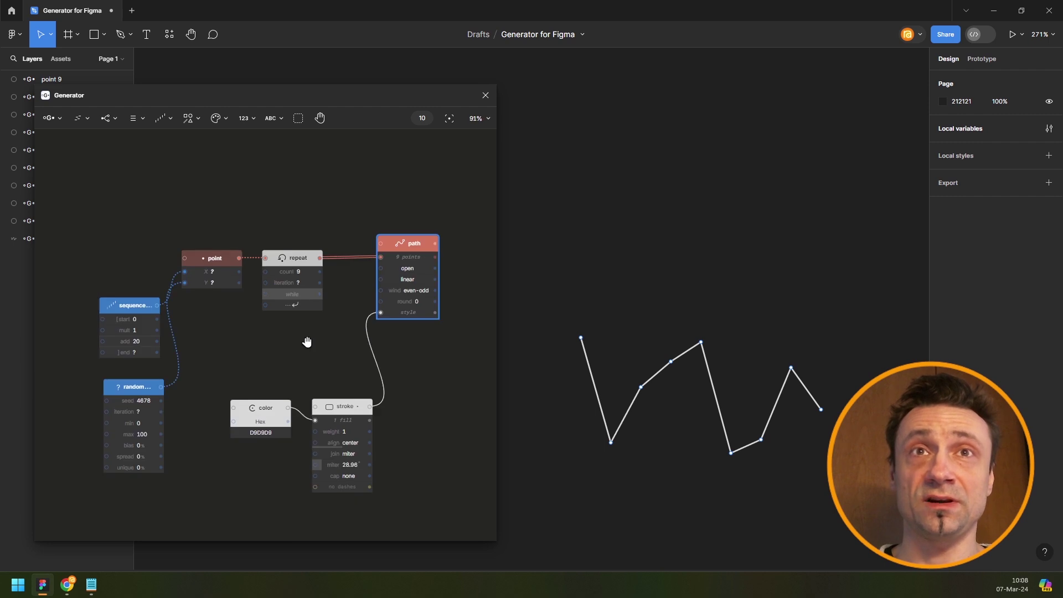
{"action": "scroll", "coordinate": [304, 339], "scroll_direction": "left", "scroll_amount": 2}
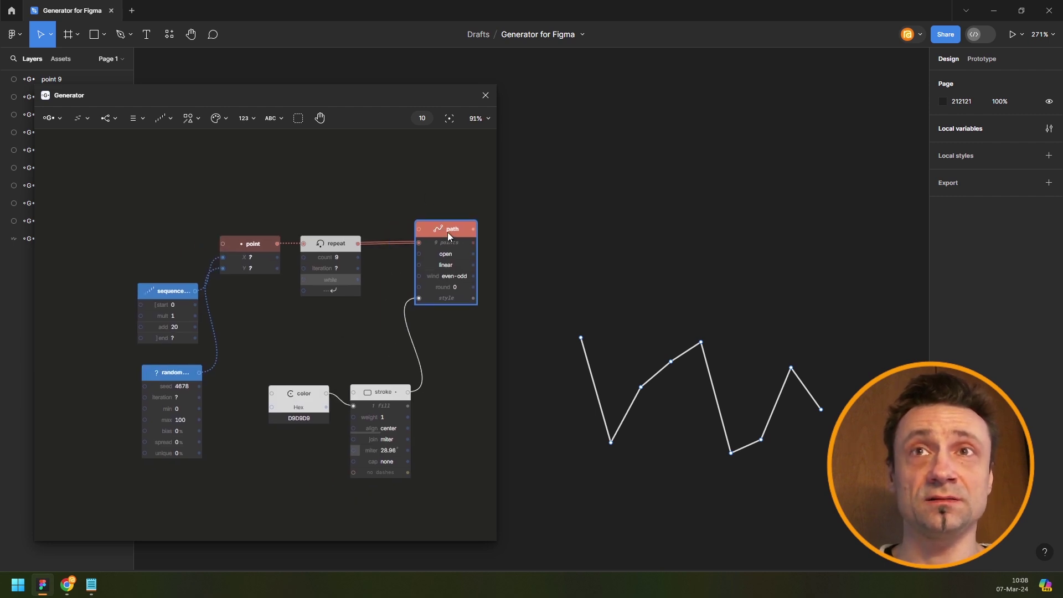
{"action": "left_click_drag", "start_coordinate": [443, 229], "coordinate": [458, 231]}
{"action": "left_click", "coordinate": [457, 214]}
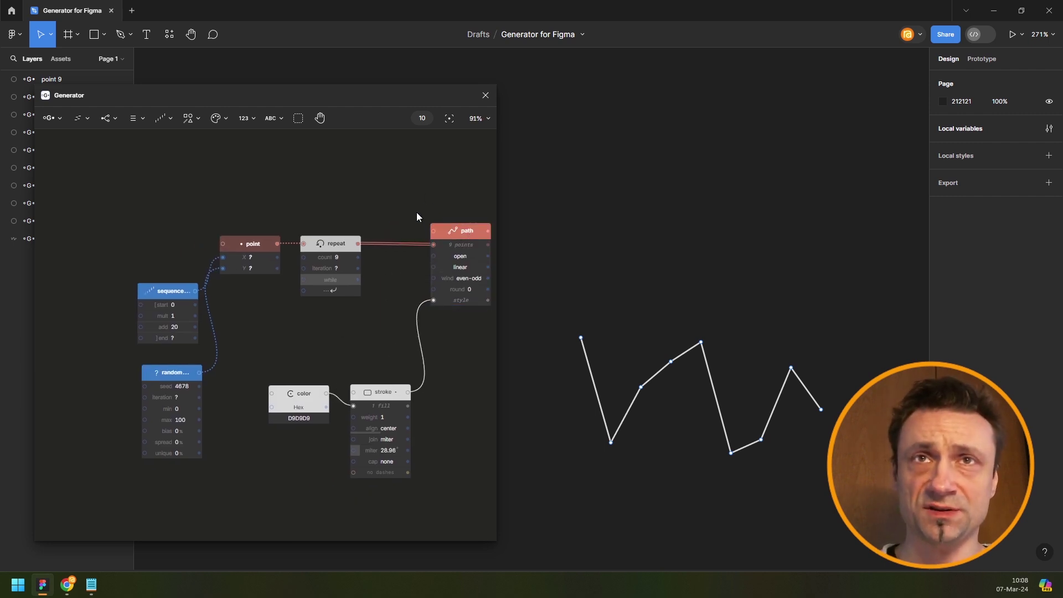
Add a Line shape node and place it in the empty space below the existing graph nodes.
{"action": "scroll", "coordinate": [258, 219], "scroll_direction": "right", "scroll_amount": 2}
{"action": "scroll", "coordinate": [268, 220], "scroll_direction": "down", "scroll_amount": 6}
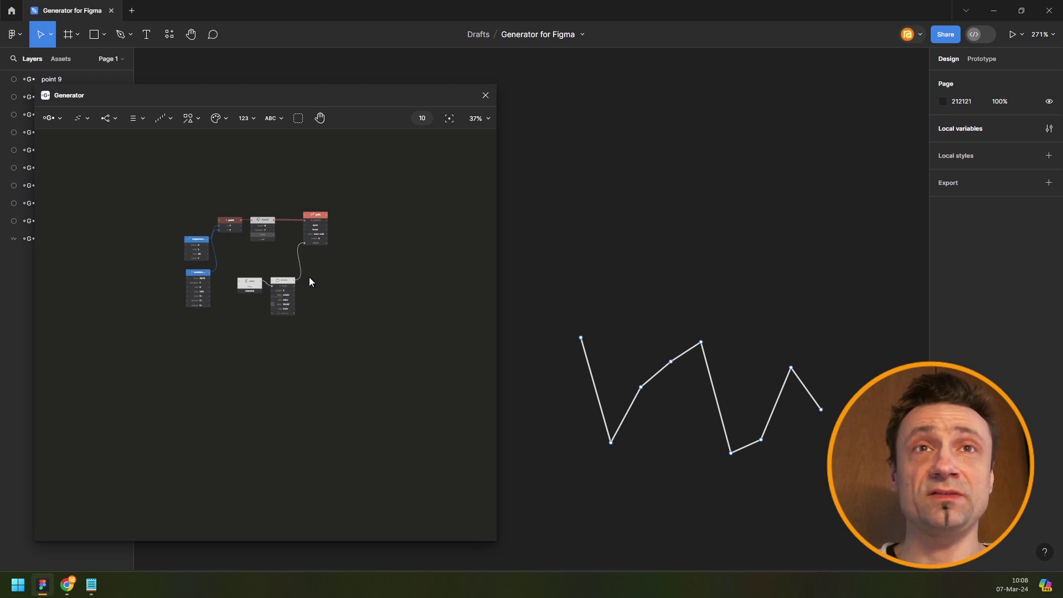
{"action": "scroll", "coordinate": [293, 275], "scroll_direction": "right", "scroll_amount": 2}
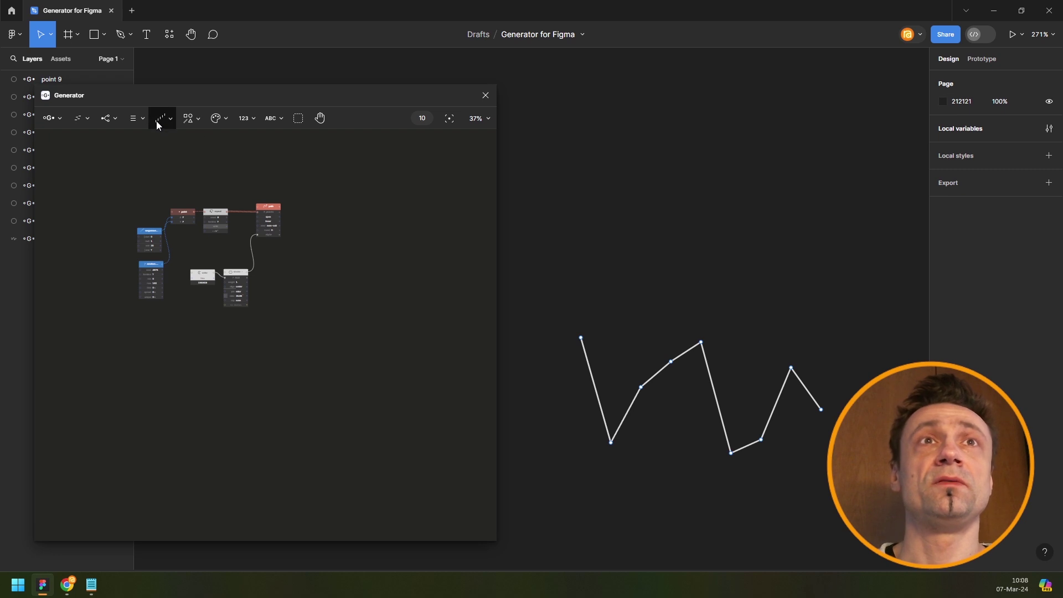
{"action": "left_click", "coordinate": [189, 118]}
{"action": "mouse_move", "coordinate": [200, 153]}
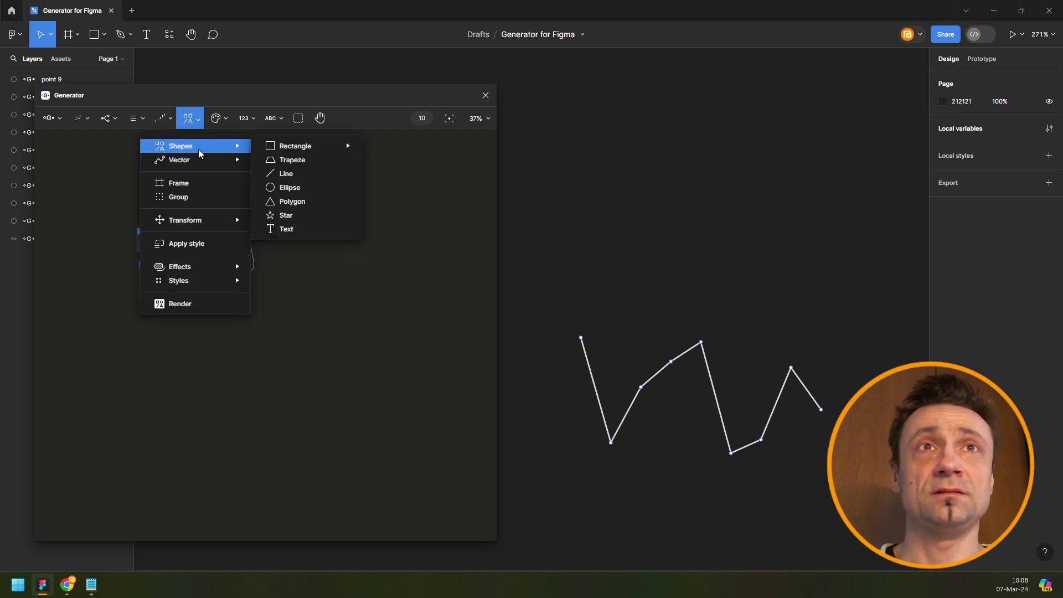
{"action": "left_click", "coordinate": [286, 173]}
{"action": "left_click", "coordinate": [228, 387]}
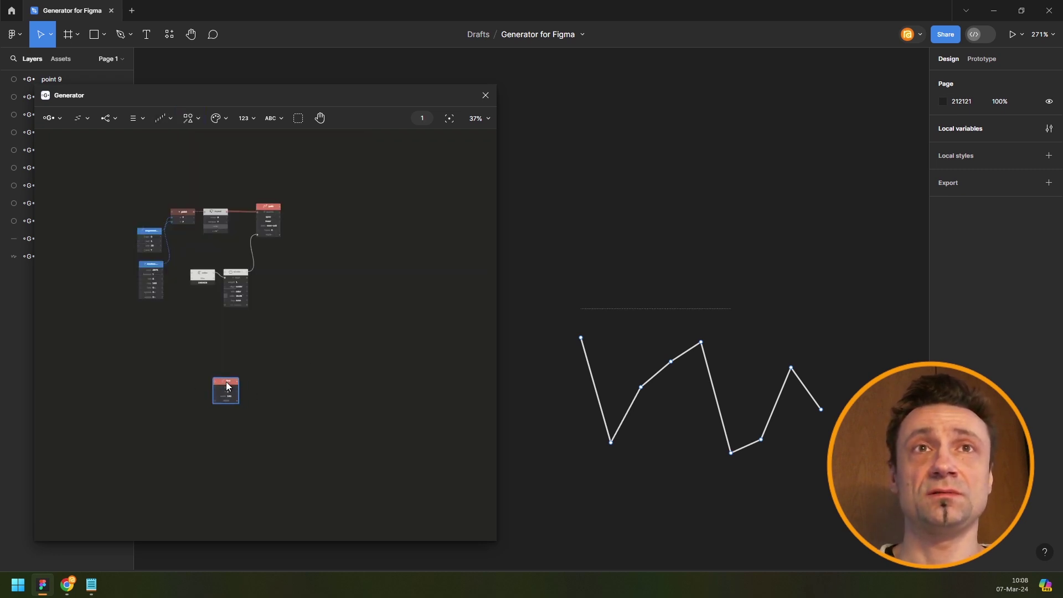
{"action": "left_click_drag", "start_coordinate": [227, 386], "coordinate": [178, 394]}
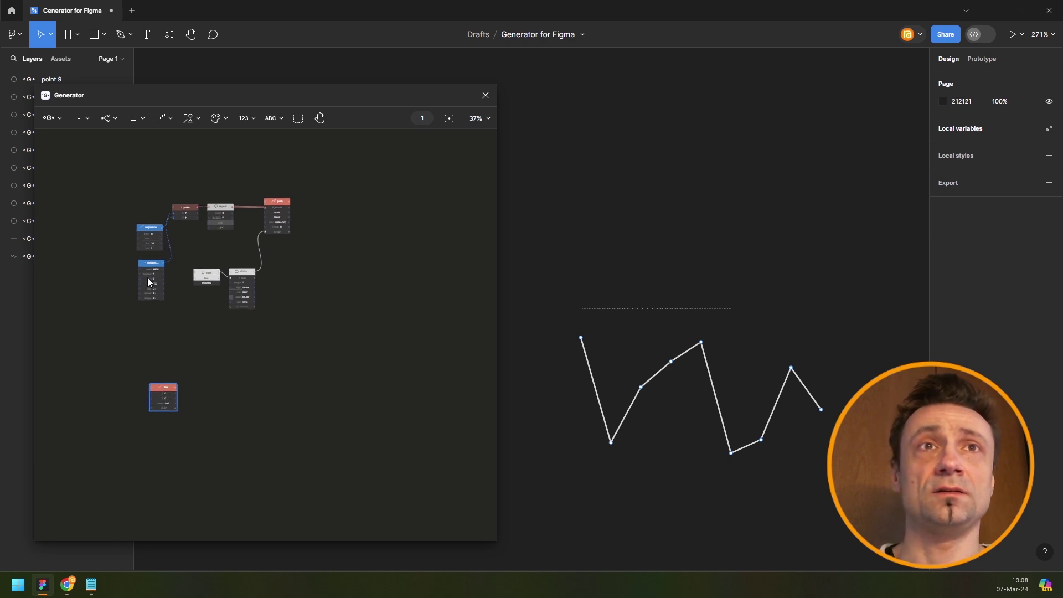
Select the new line on the canvas to check it, and set the random node's max to -100.
{"action": "scroll", "coordinate": [147, 278], "scroll_direction": "up", "scroll_amount": 5}
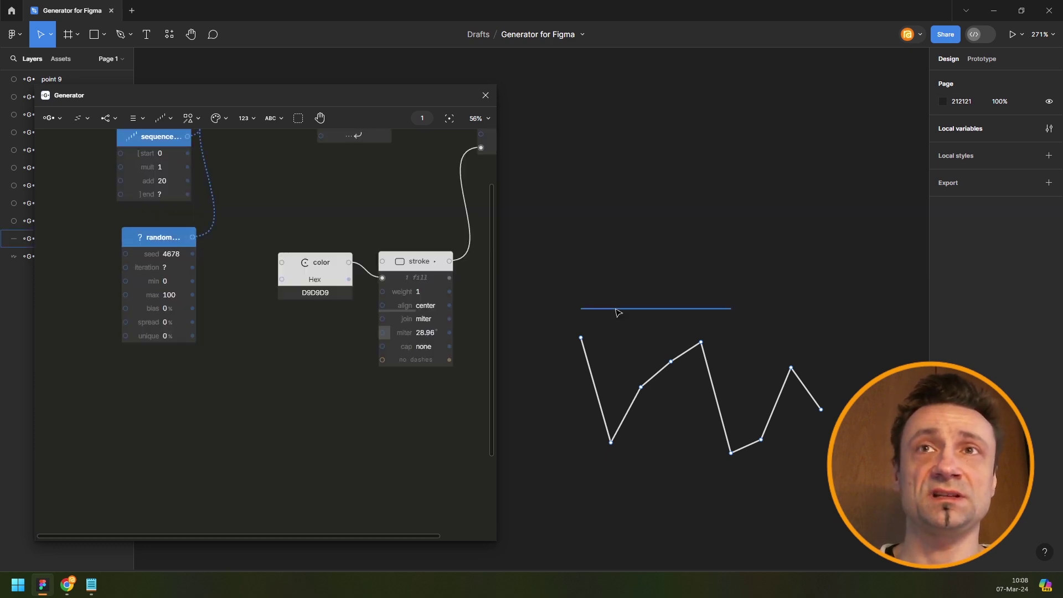
{"action": "left_click", "coordinate": [616, 310]}
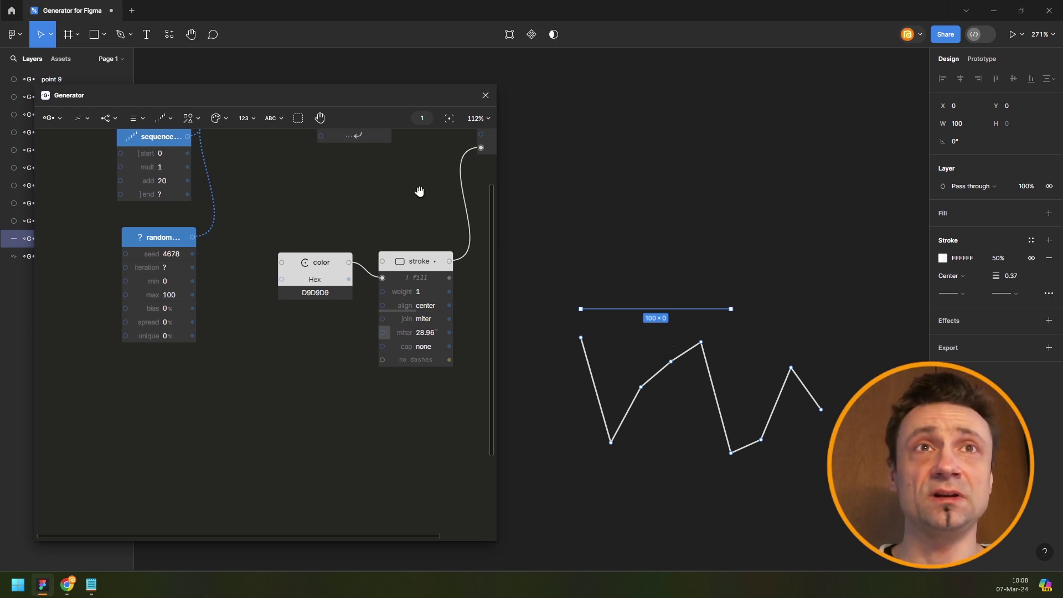
{"action": "scroll", "coordinate": [338, 207], "scroll_direction": "up", "scroll_amount": 3}
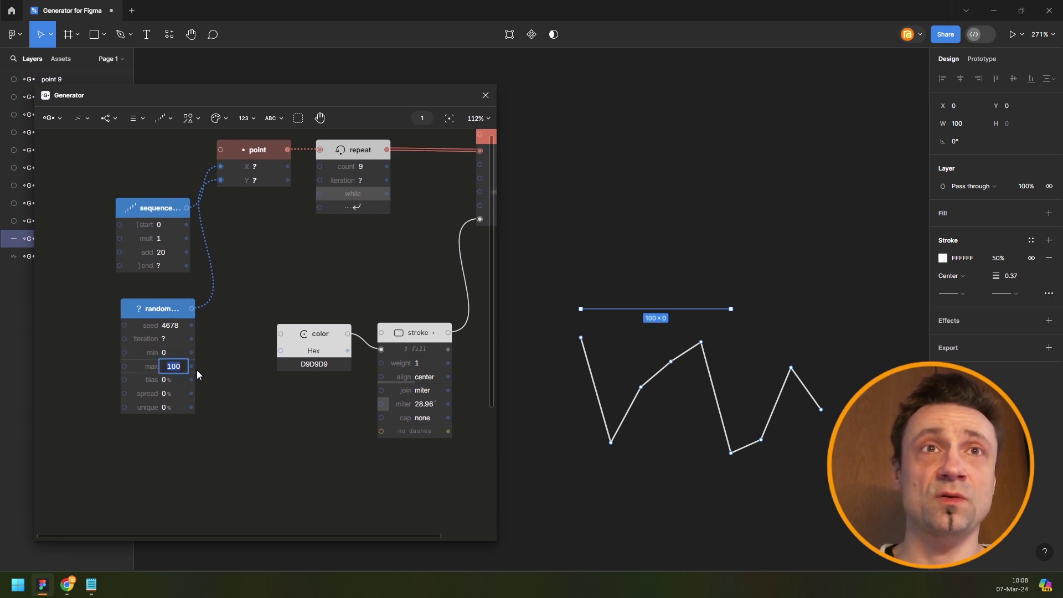
{"action": "type", "text": "-"}
{"action": "key", "text": "Return"}
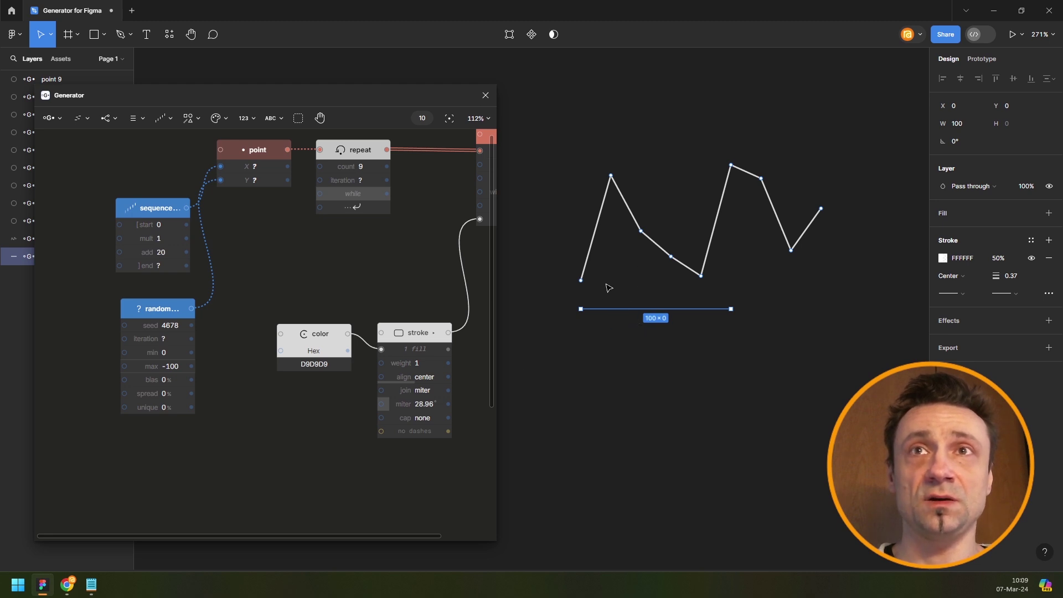
{"action": "left_click", "coordinate": [609, 319]}
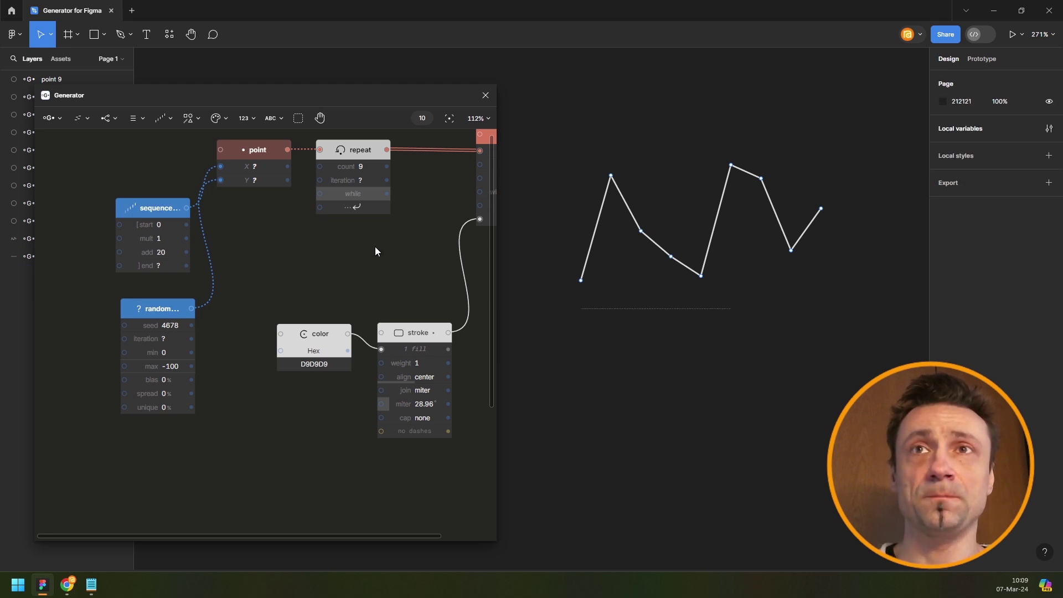
Search for "repeat" and add a Repeat node fed by the line node.
{"action": "scroll", "coordinate": [263, 295], "scroll_direction": "right", "scroll_amount": 5}
{"action": "scroll", "coordinate": [263, 295], "scroll_direction": "up", "scroll_amount": 3}
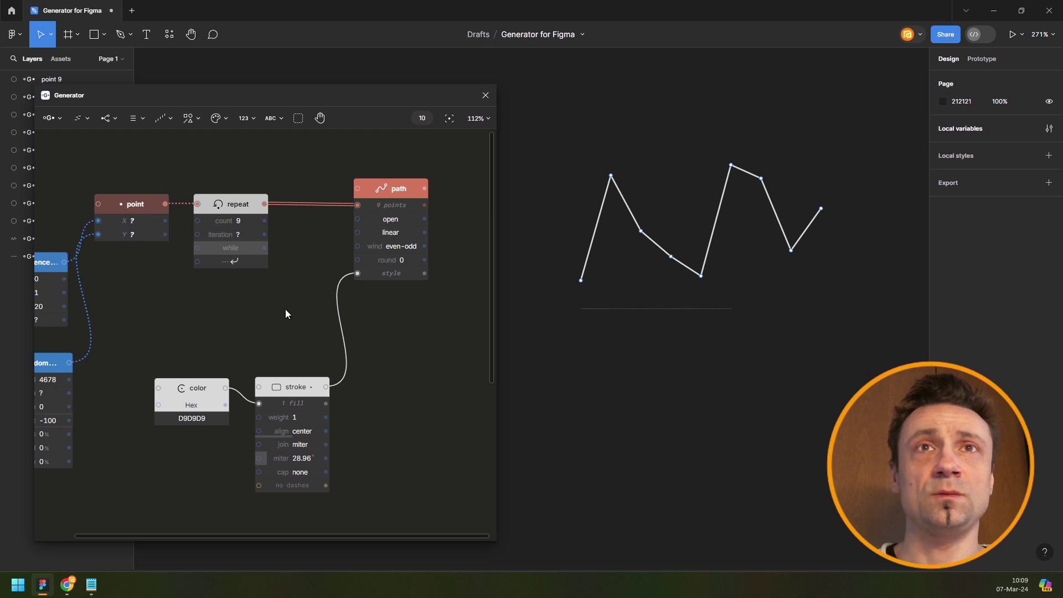
{"action": "scroll", "coordinate": [285, 308], "scroll_direction": "down", "scroll_amount": 5}
{"action": "scroll", "coordinate": [301, 228], "scroll_direction": "down", "scroll_amount": 3}
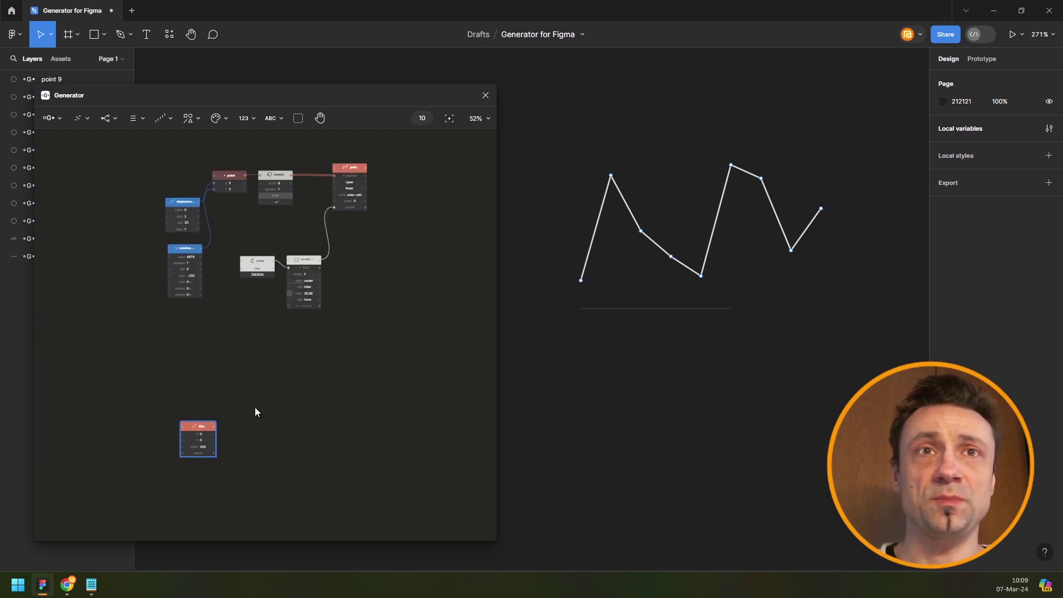
{"action": "key", "text": "ctrl+slash"}
{"action": "type", "text": "repeat"}
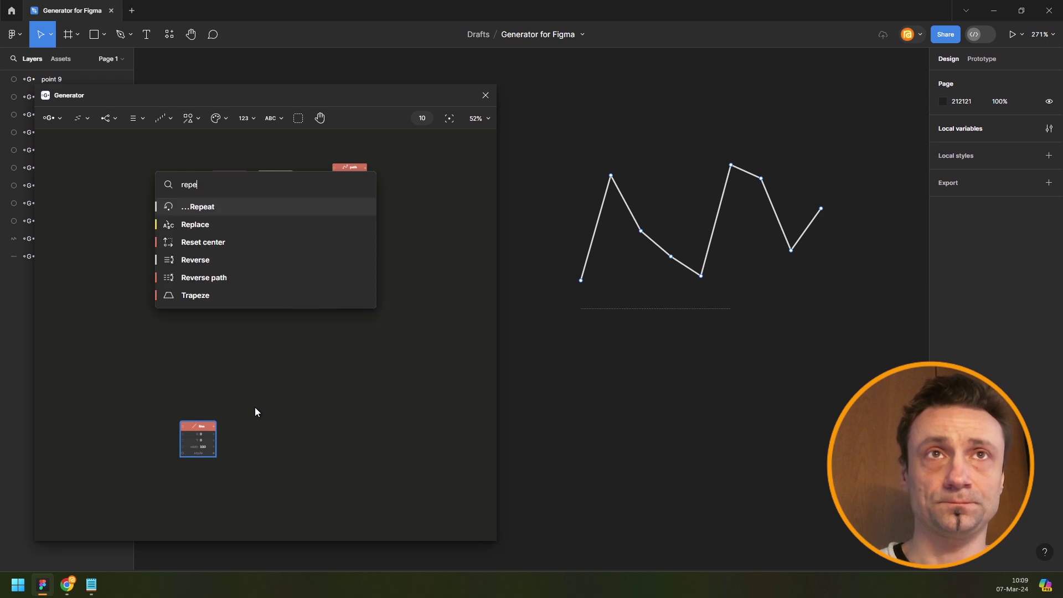
{"action": "key", "text": "Escape"}
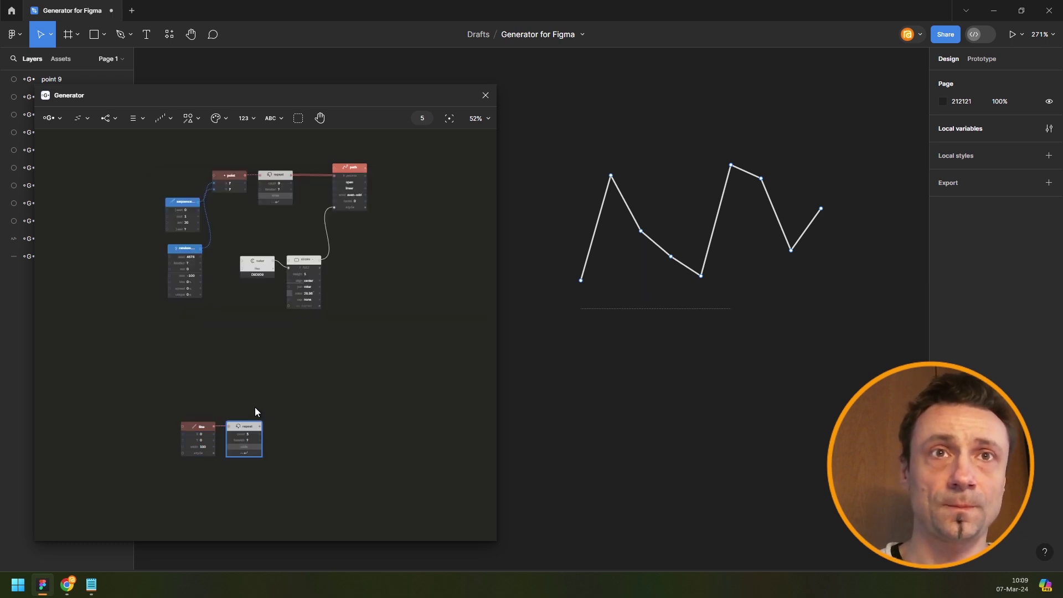
Add a Sequence node feeding the line node's Y input, and move the repeat node farther away from the line node.
{"action": "left_click", "coordinate": [166, 119]}
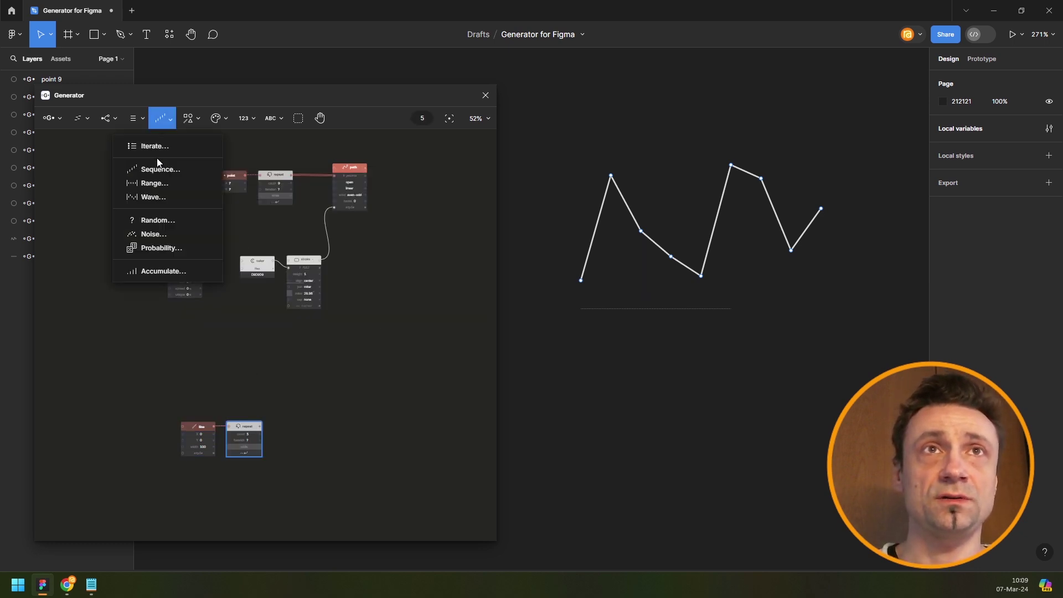
{"action": "left_click", "coordinate": [162, 403]}
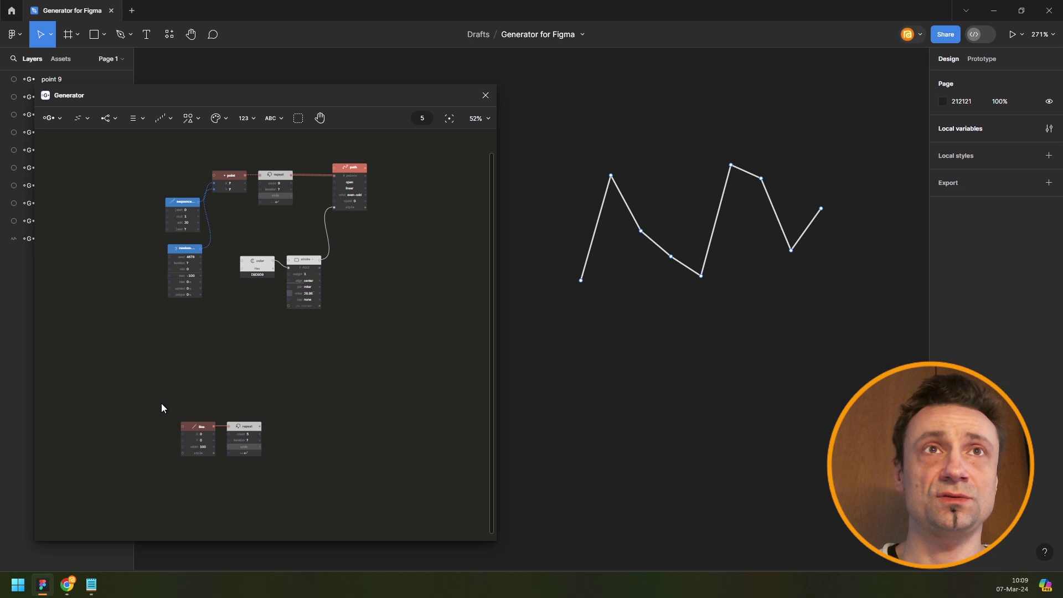
{"action": "left_click", "coordinate": [147, 452]}
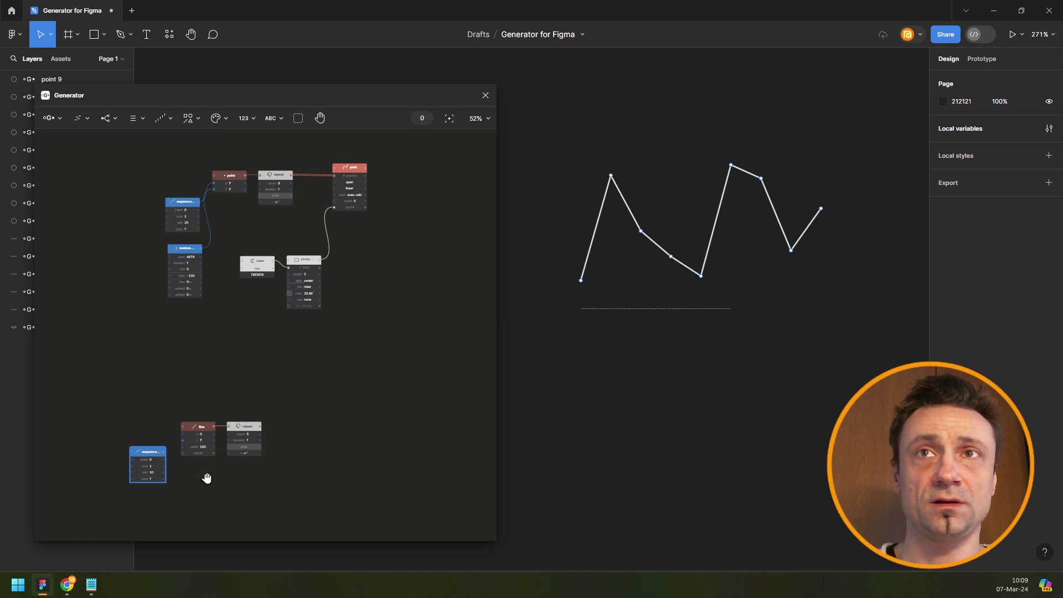
{"action": "left_click_drag", "start_coordinate": [207, 479], "coordinate": [305, 349]}
{"action": "left_click", "coordinate": [329, 312]}
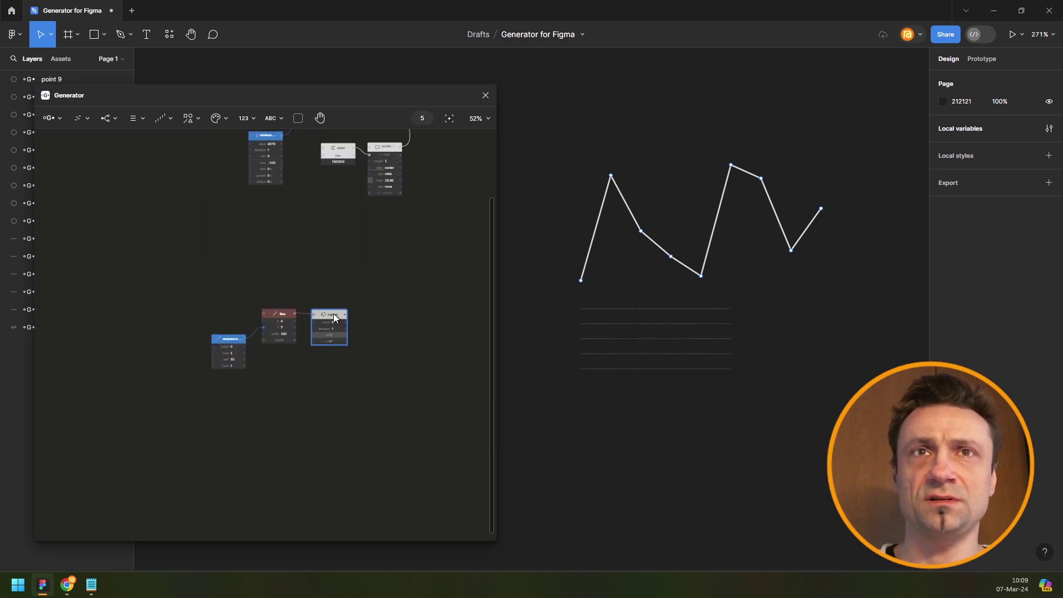
Duplicate the color and stroke nodes, place the copies below the line node, and connect the copied stroke to the line's style input.
{"action": "mouse_move", "coordinate": [354, 253]}
{"action": "left_mouse_down"}
{"action": "mouse_move", "coordinate": [320, 297]}
{"action": "mouse_move", "coordinate": [364, 190]}
{"action": "mouse_move", "coordinate": [351, 198]}
{"action": "left_mouse_up"}
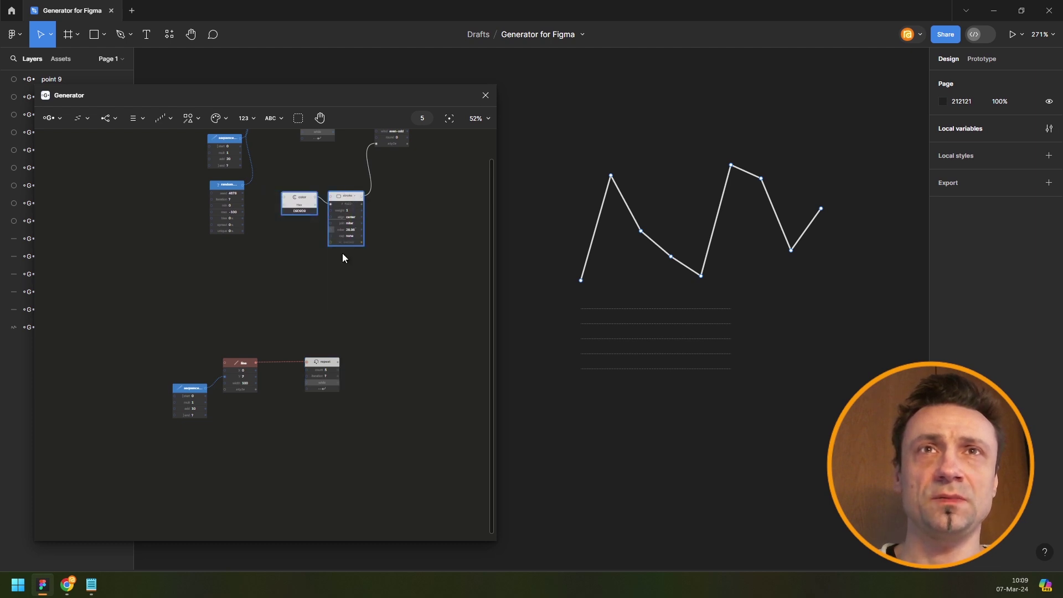
{"action": "left_click", "coordinate": [319, 348]}
{"action": "key", "text": "ctrl+d"}
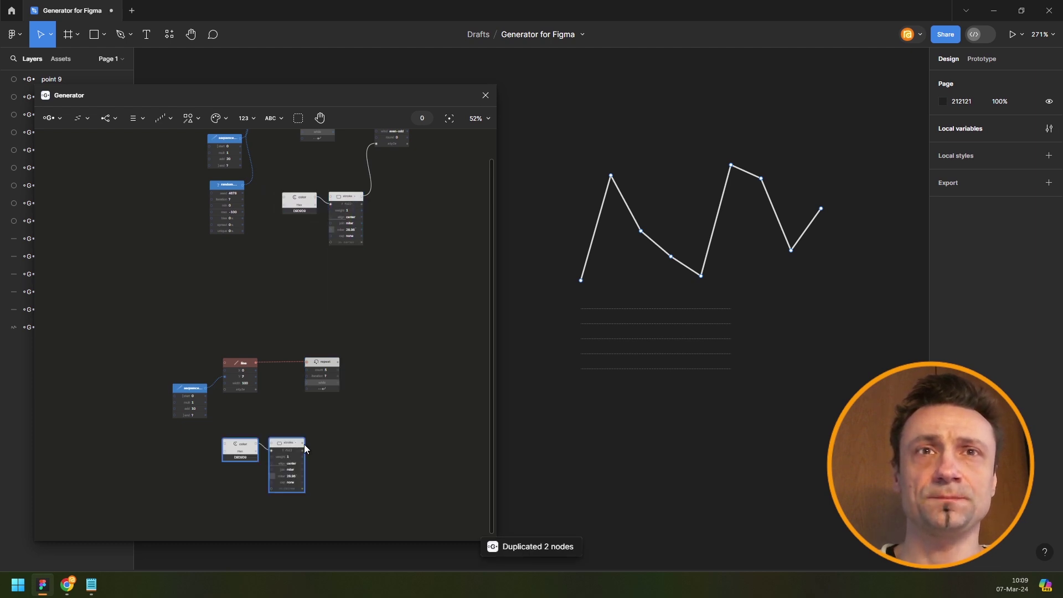
{"action": "scroll", "coordinate": [284, 424], "scroll_direction": "up", "scroll_amount": 5}
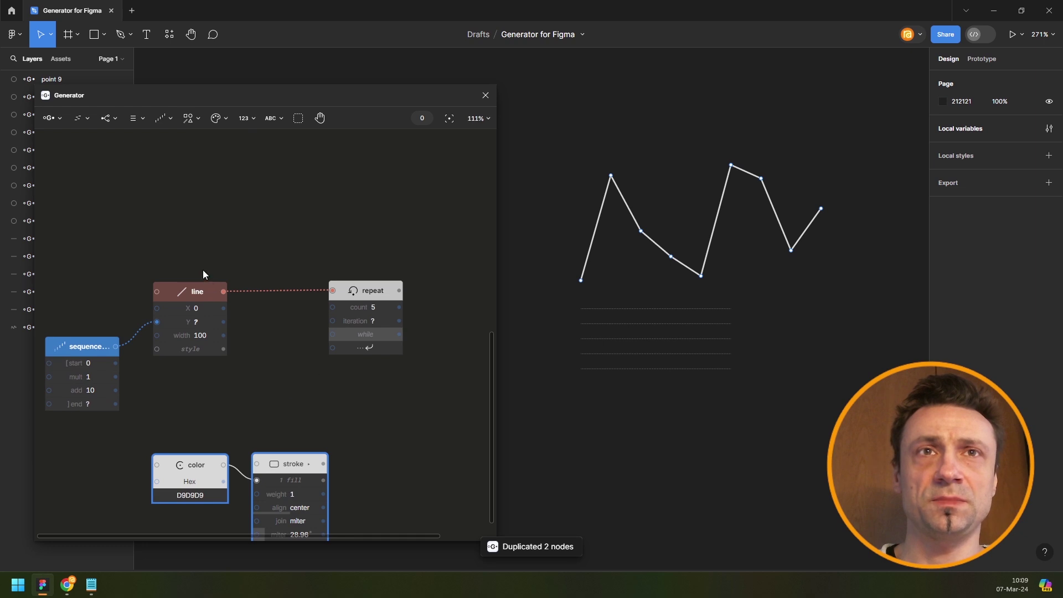
{"action": "scroll", "coordinate": [351, 403], "scroll_direction": "left", "scroll_amount": 5}
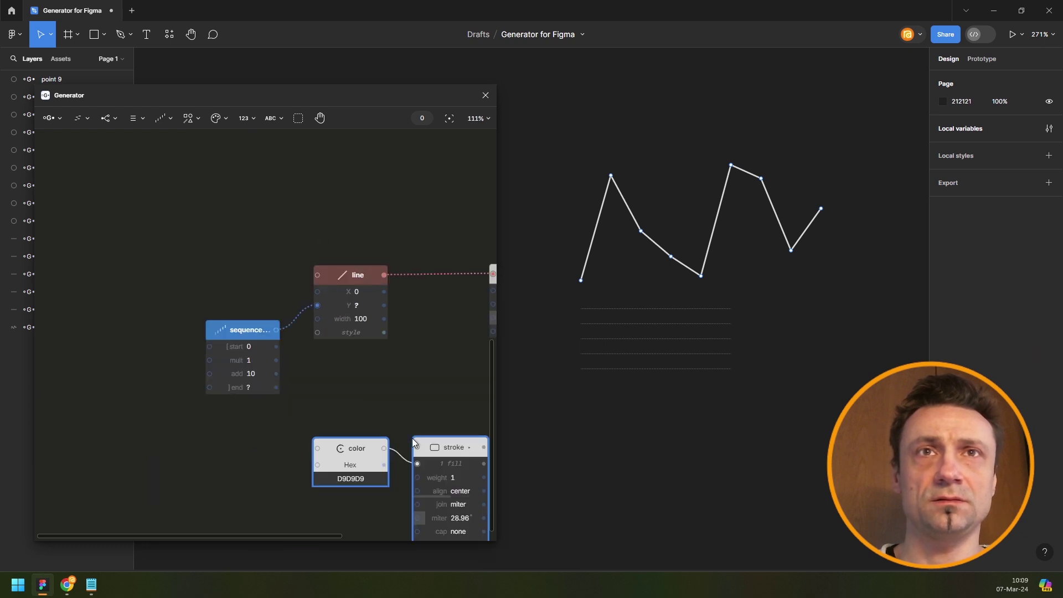
{"action": "left_click_drag", "start_coordinate": [460, 453], "coordinate": [349, 466]}
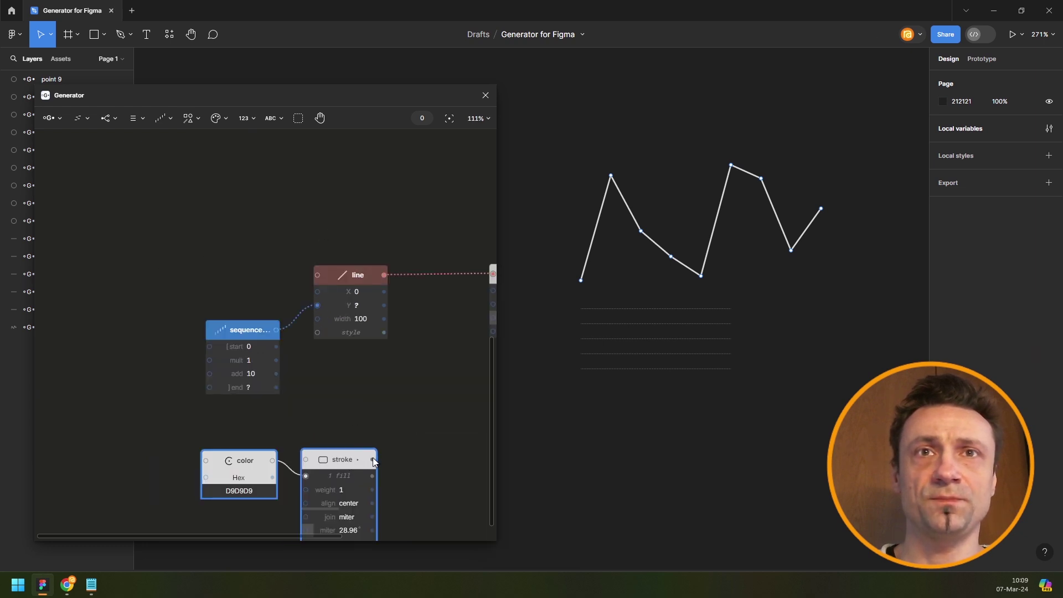
{"action": "left_click_drag", "start_coordinate": [362, 347], "coordinate": [362, 334]}
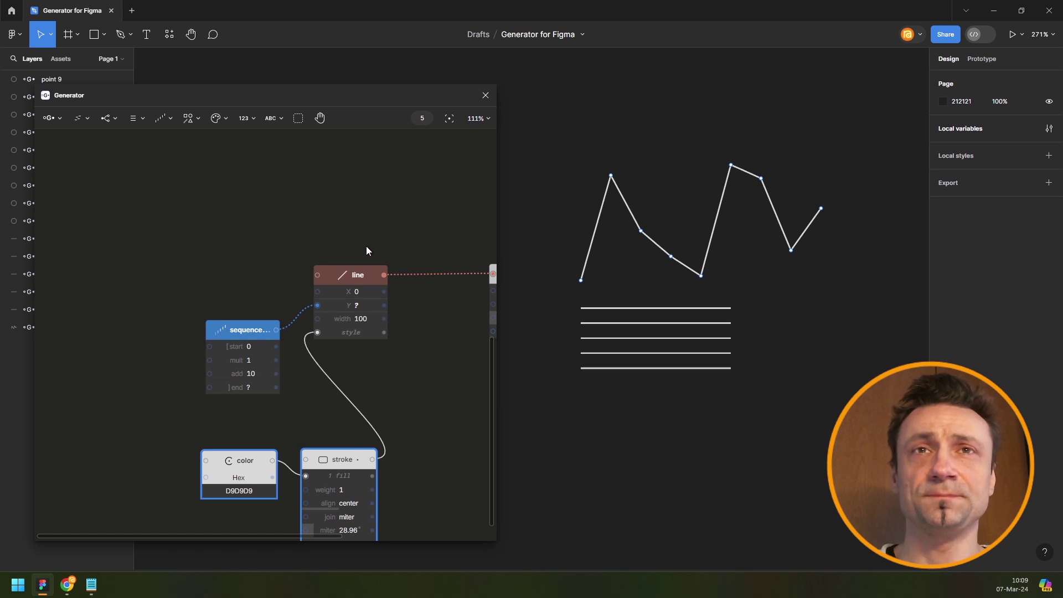
Set the duplicated stroke node's weight to 0.5 and its color node's hex value to 808080.
{"action": "scroll", "coordinate": [315, 255], "scroll_direction": "down", "scroll_amount": 5}
{"action": "scroll", "coordinate": [316, 255], "scroll_direction": "right", "scroll_amount": 5}
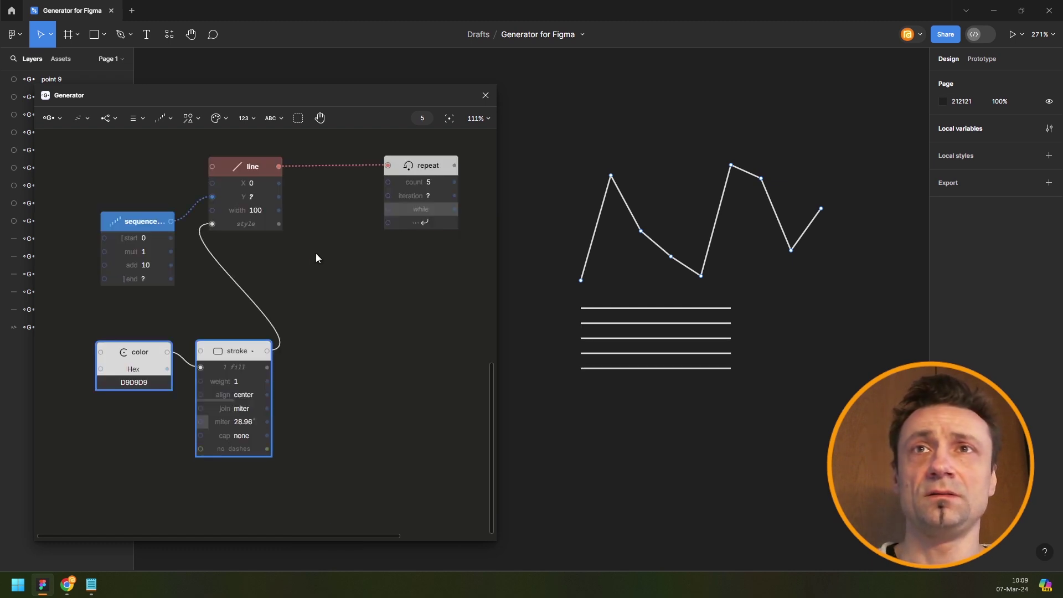
{"action": "left_click", "coordinate": [253, 379]}
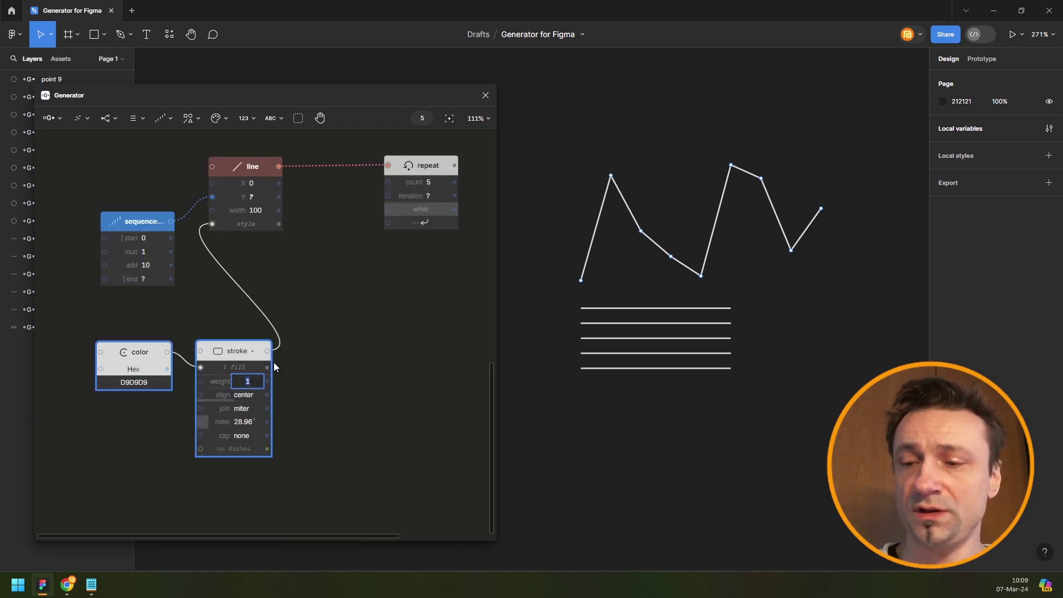
{"action": "type", "text": "0.5"}
{"action": "key", "text": "Return"}
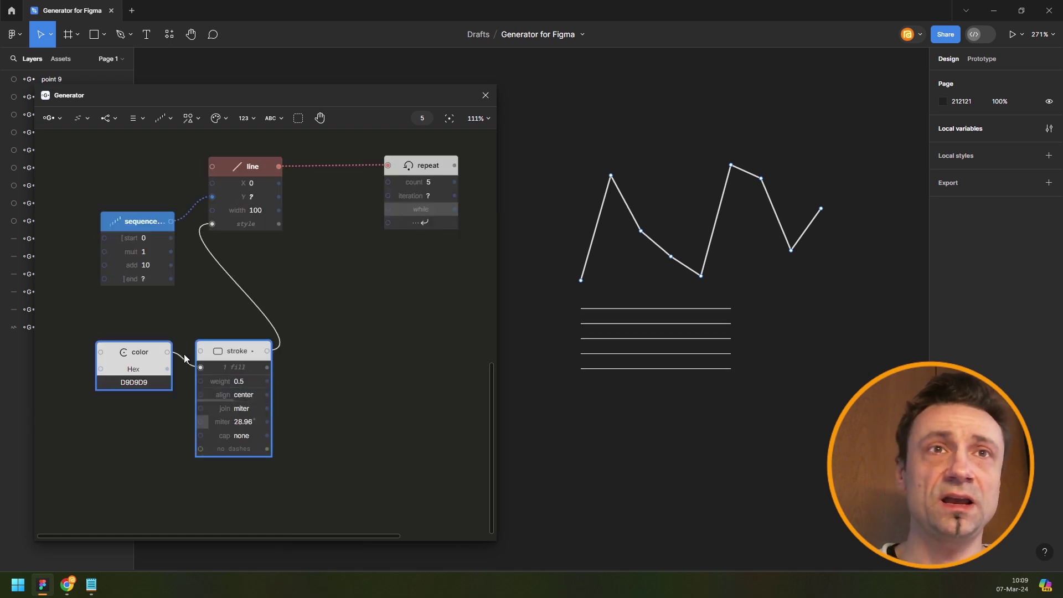
{"action": "left_click", "coordinate": [151, 384]}
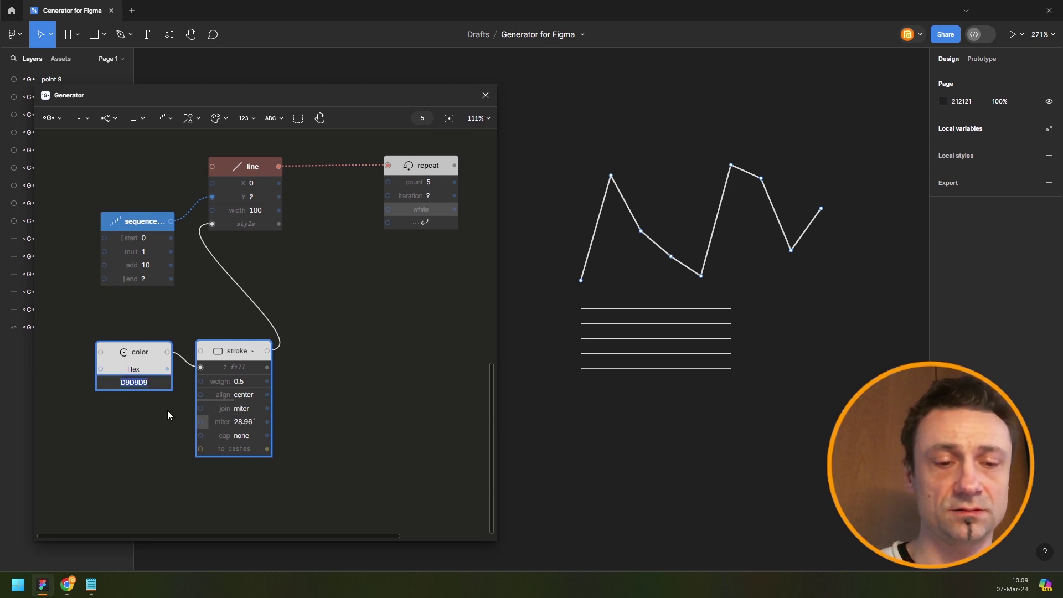
{"action": "type", "text": "808080"}
{"action": "key", "text": "Return"}
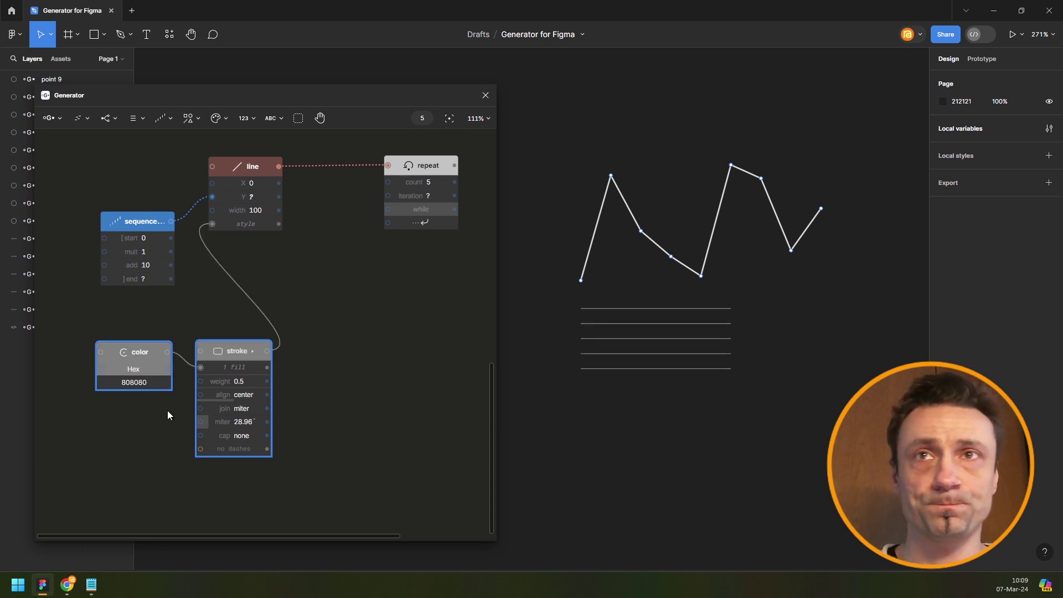
{"action": "scroll", "coordinate": [689, 283], "scroll_direction": "up", "scroll_amount": 1}
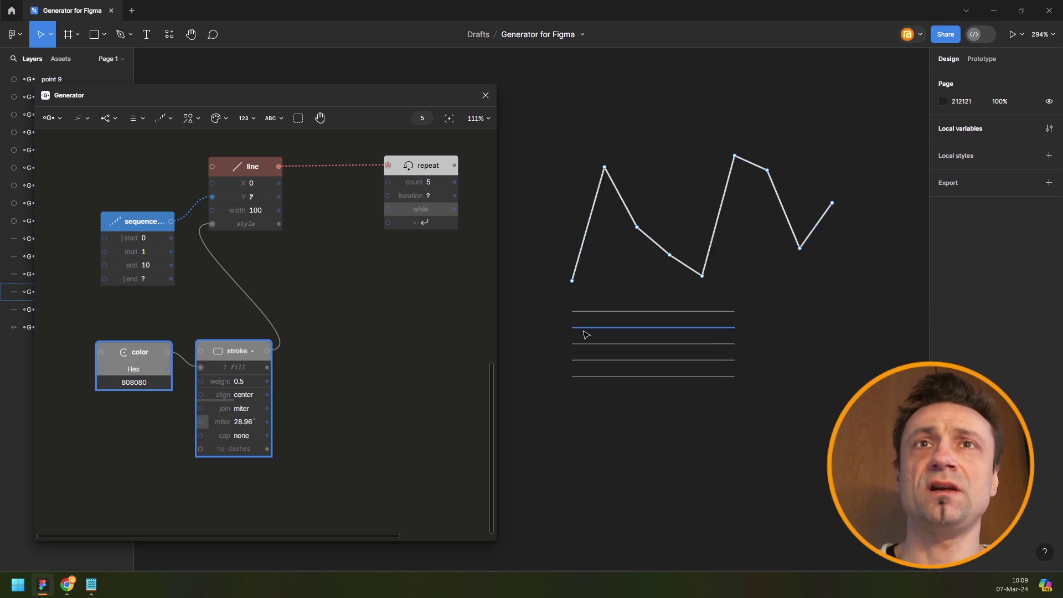
Add a panel to the node graph and size it to enclose all the nodes that generate the graph path.
{"action": "scroll", "coordinate": [365, 327], "scroll_direction": "down", "scroll_amount": 5}
{"action": "left_click_drag", "start_coordinate": [360, 322], "coordinate": [337, 397]}
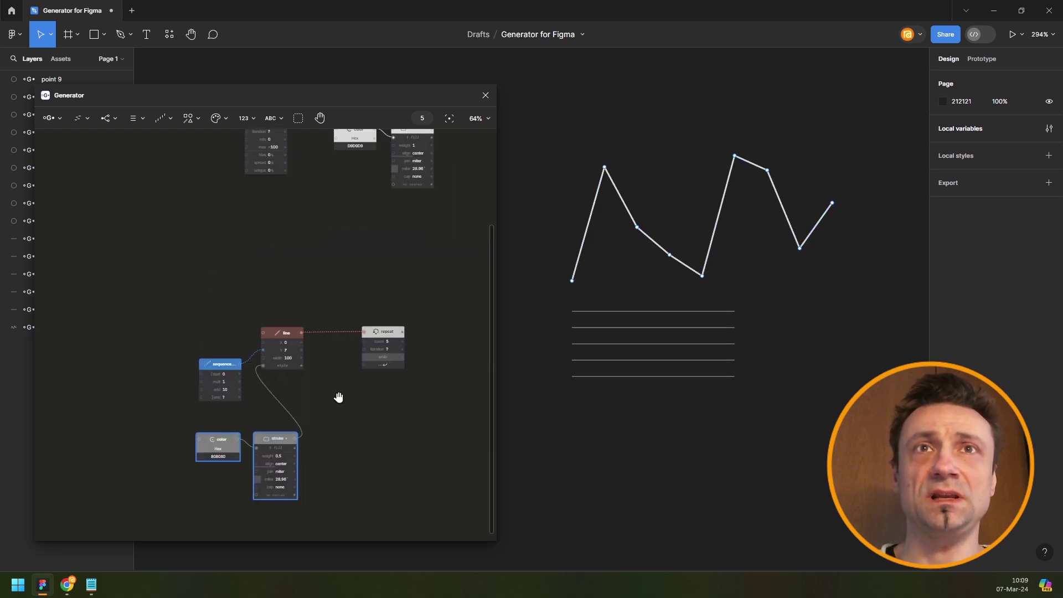
{"action": "scroll", "coordinate": [298, 323], "scroll_direction": "down", "scroll_amount": 3}
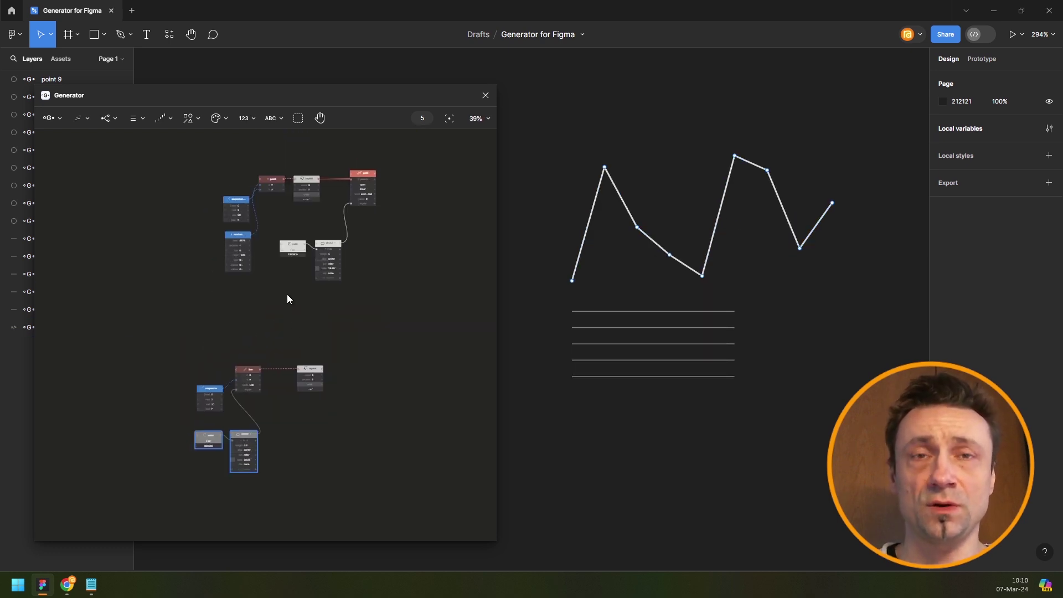
{"action": "left_click", "coordinate": [305, 119]}
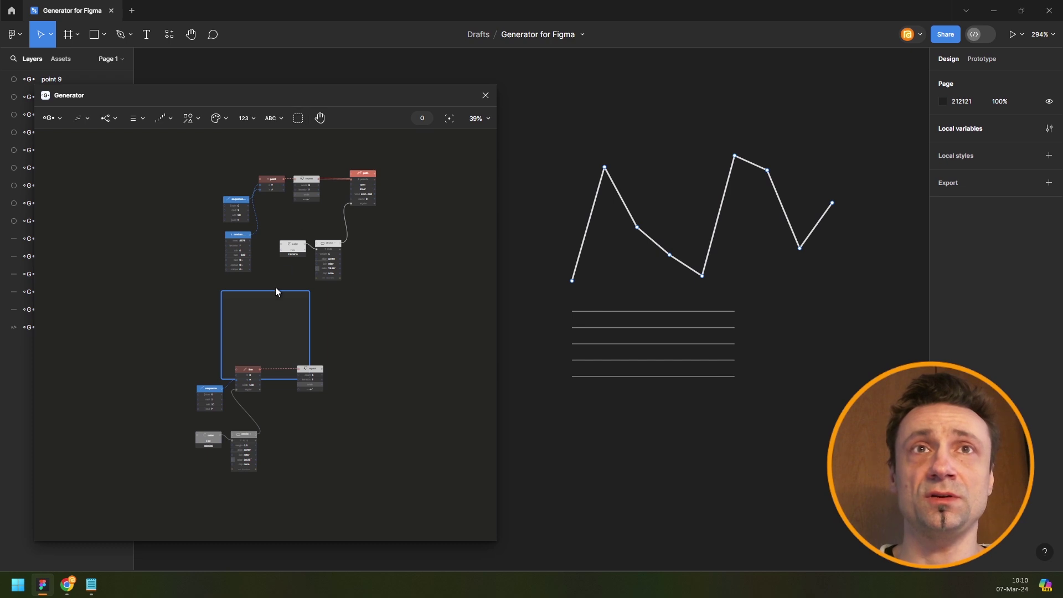
{"action": "left_click_drag", "start_coordinate": [277, 291], "coordinate": [255, 165]}
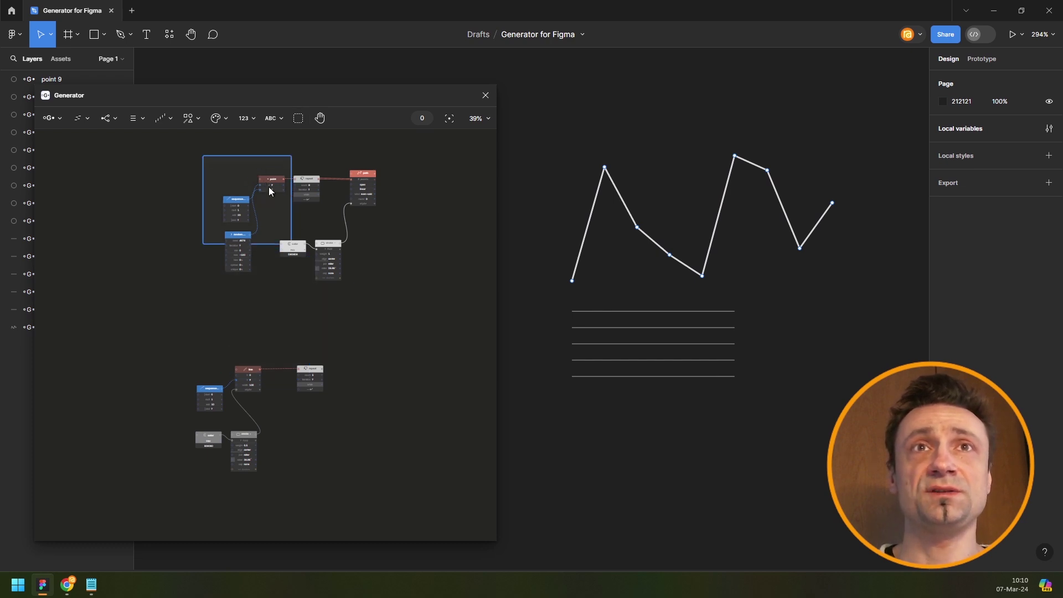
{"action": "left_click_drag", "start_coordinate": [273, 244], "coordinate": [388, 290]}
{"action": "left_click_drag", "start_coordinate": [343, 204], "coordinate": [354, 200]}
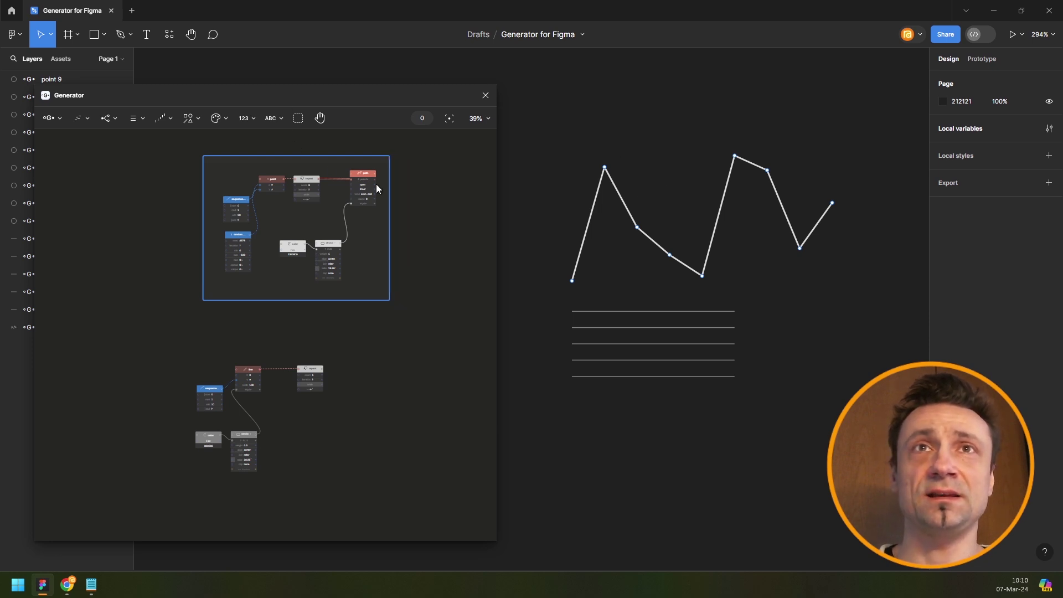
Highlight the panel around the graph path nodes in red.
{"action": "right_click", "coordinate": [298, 161]}
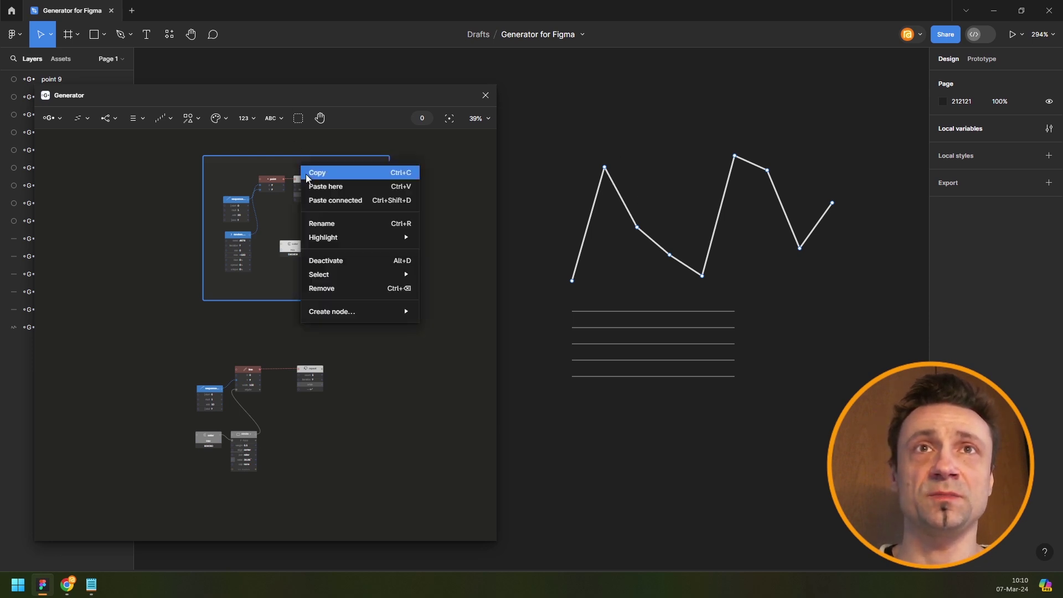
{"action": "mouse_move", "coordinate": [326, 238]}
{"action": "left_click", "coordinate": [229, 235]}
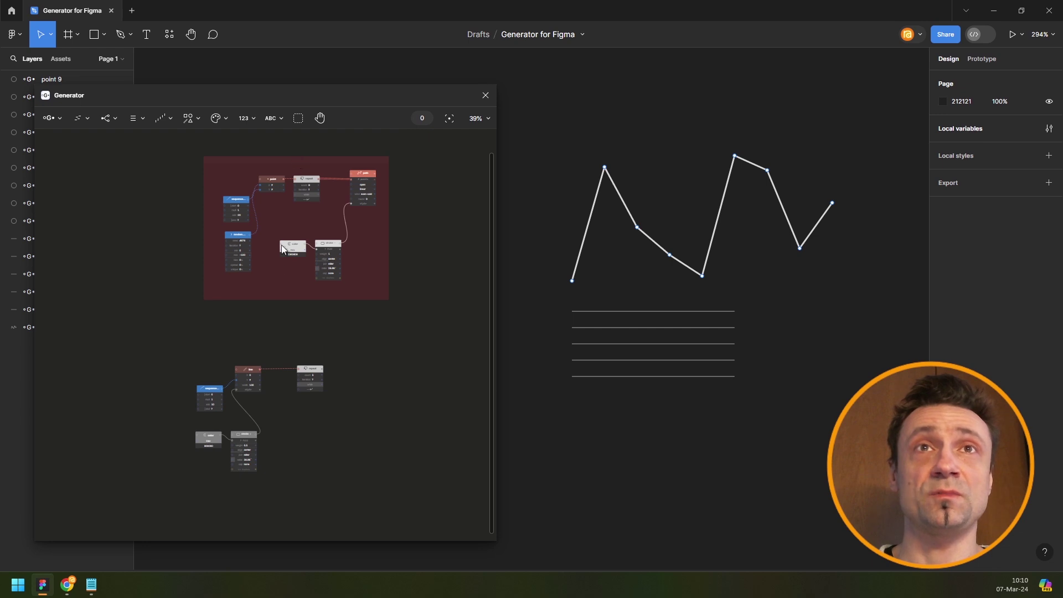
Duplicate the red panel, place the copy around the grid line nodes, and highlight the copy in grey.
{"action": "key", "text": "ctrl+d"}
{"action": "left_click_drag", "start_coordinate": [267, 363], "coordinate": [274, 348]}
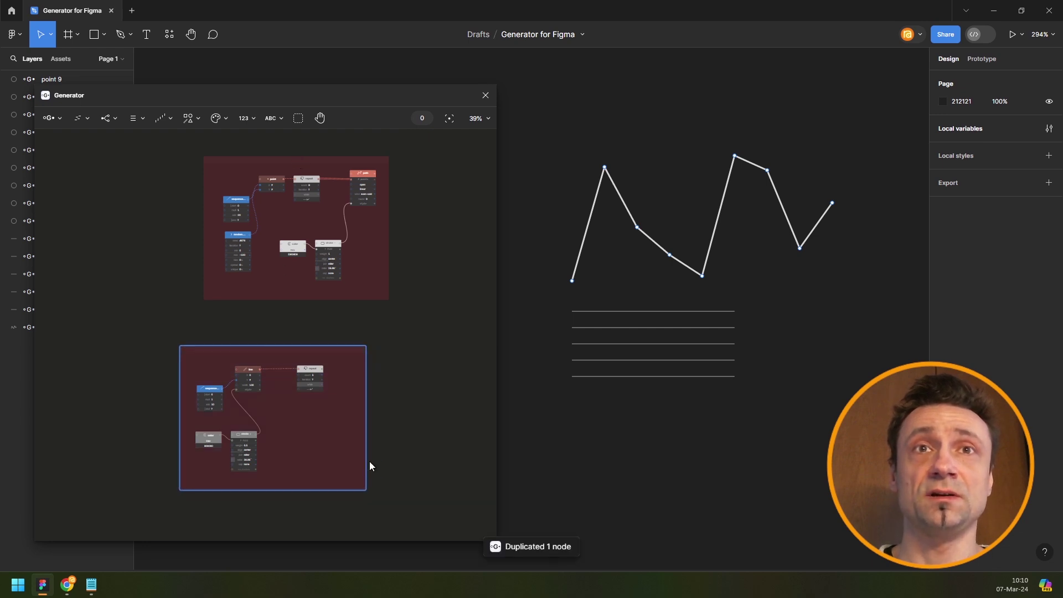
{"action": "right_click", "coordinate": [283, 351]}
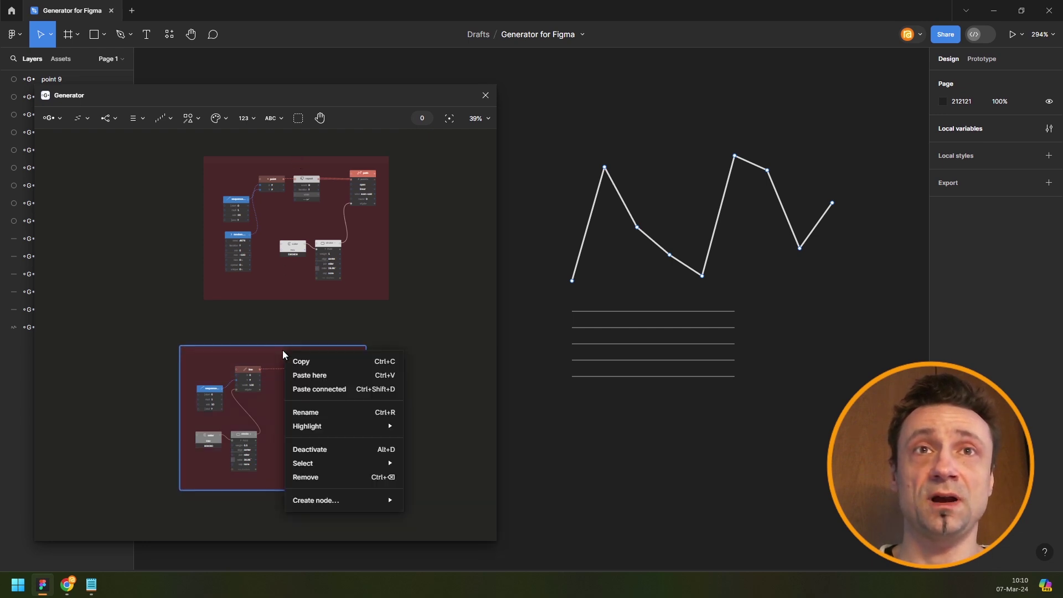
{"action": "mouse_move", "coordinate": [291, 427]}
{"action": "left_click", "coordinate": [197, 427]}
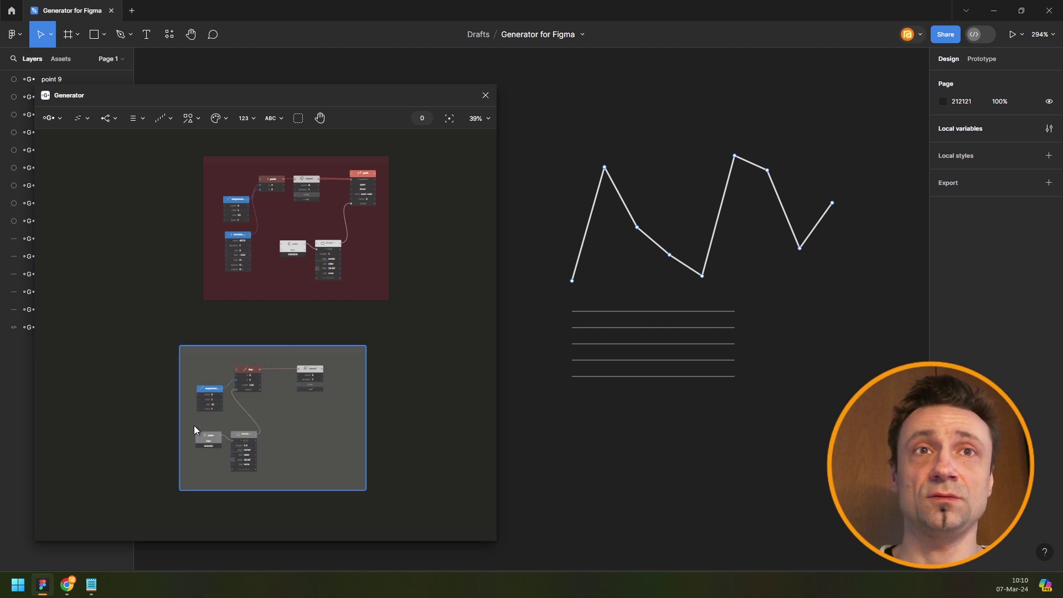
{"action": "left_click", "coordinate": [304, 350]}
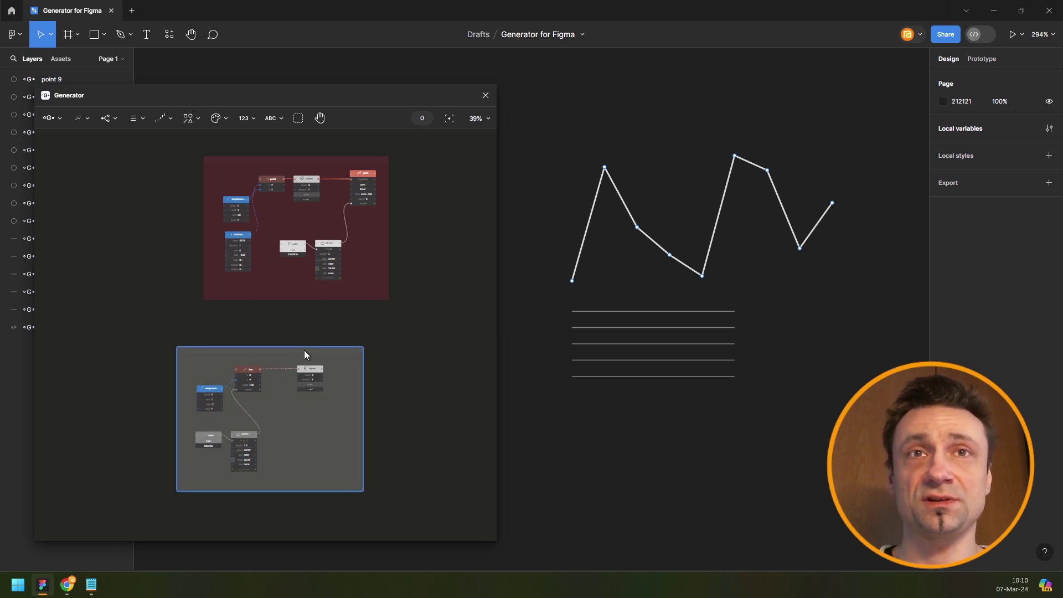
{"action": "left_click", "coordinate": [367, 328]}
Set the line node's width to 171 in the grey panel.
{"action": "scroll", "coordinate": [303, 383], "scroll_direction": "right", "scroll_amount": 2}
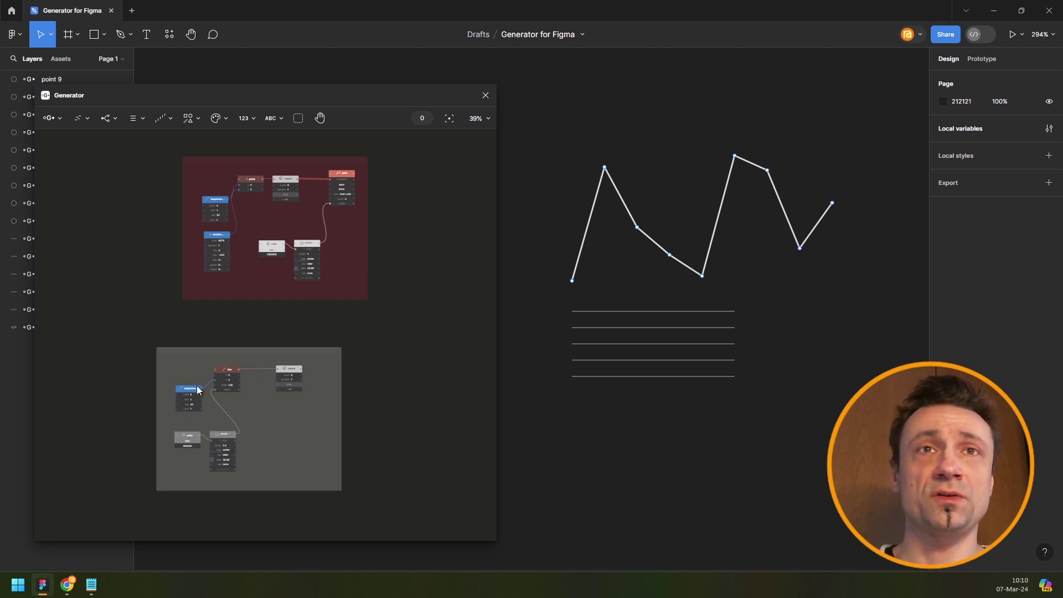
{"action": "scroll", "coordinate": [199, 386], "scroll_direction": "up", "scroll_amount": 5}
{"action": "scroll", "coordinate": [277, 356], "scroll_direction": "up", "scroll_amount": 3}
{"action": "scroll", "coordinate": [274, 423], "scroll_direction": "right", "scroll_amount": 2}
{"action": "left_click_drag", "start_coordinate": [274, 422], "coordinate": [263, 463]}
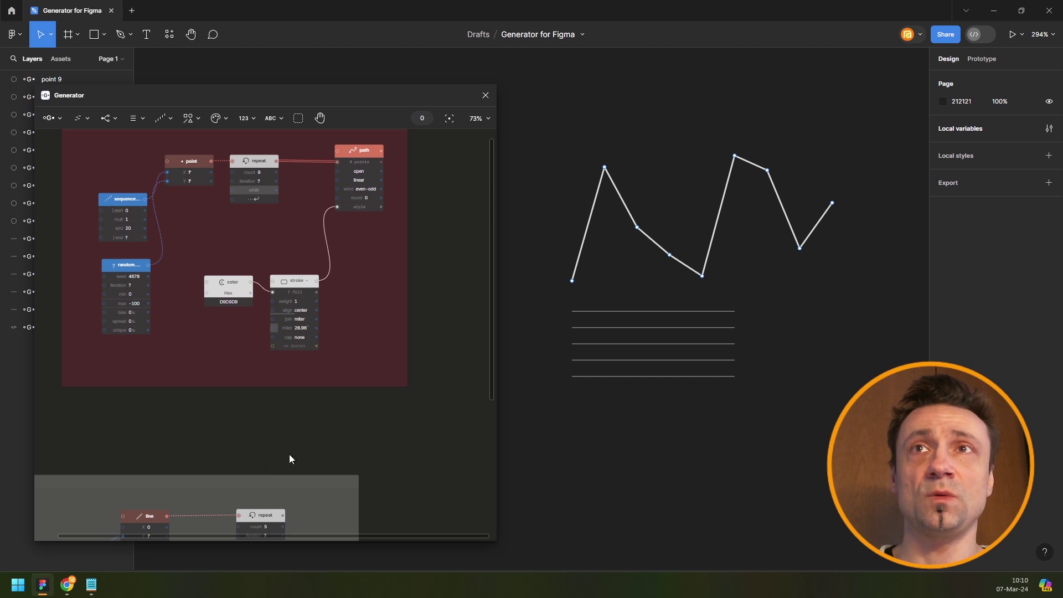
{"action": "scroll", "coordinate": [257, 388], "scroll_direction": "down", "scroll_amount": 5}
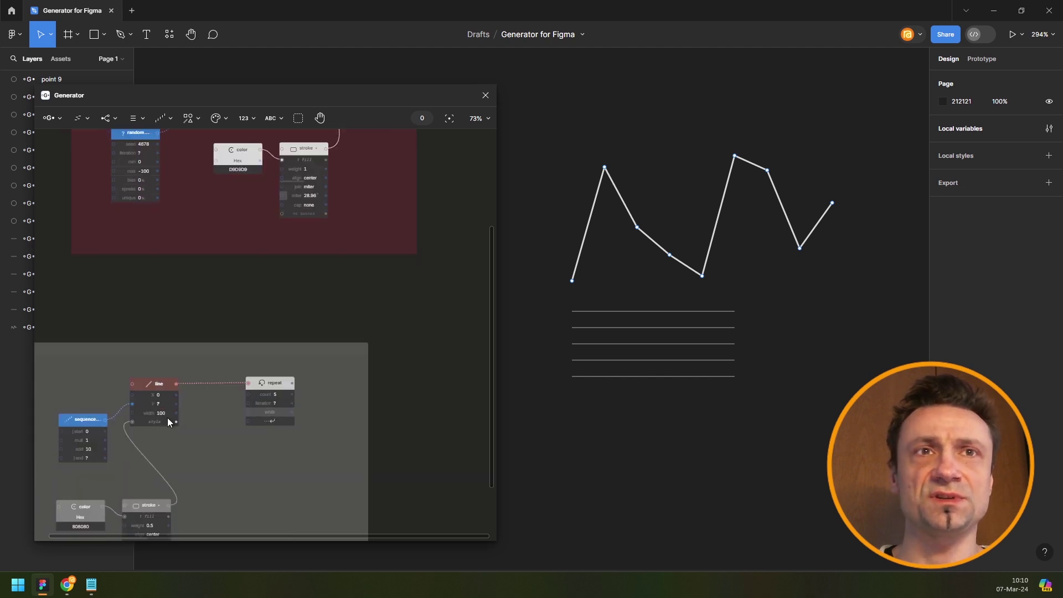
{"action": "scroll", "coordinate": [158, 414], "scroll_direction": "up", "scroll_amount": 10}
{"action": "left_click_drag", "start_coordinate": [158, 413], "coordinate": [197, 414]}
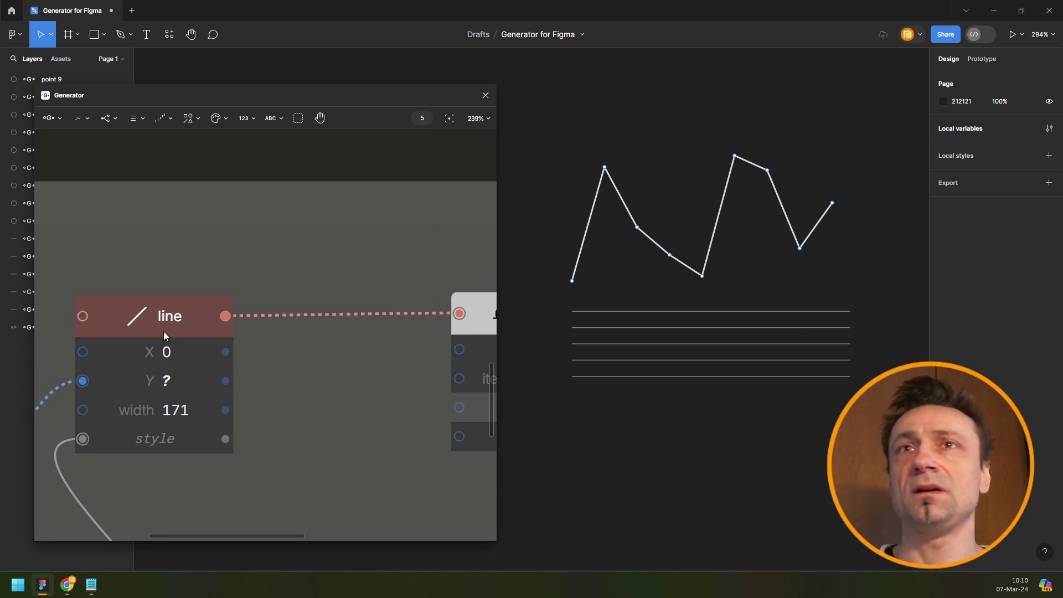
Set the add value of the sequence node feeding the grid line's Y input to -10.
{"action": "scroll", "coordinate": [408, 247], "scroll_direction": "down", "scroll_amount": 3}
{"action": "scroll", "coordinate": [408, 248], "scroll_direction": "left", "scroll_amount": 5}
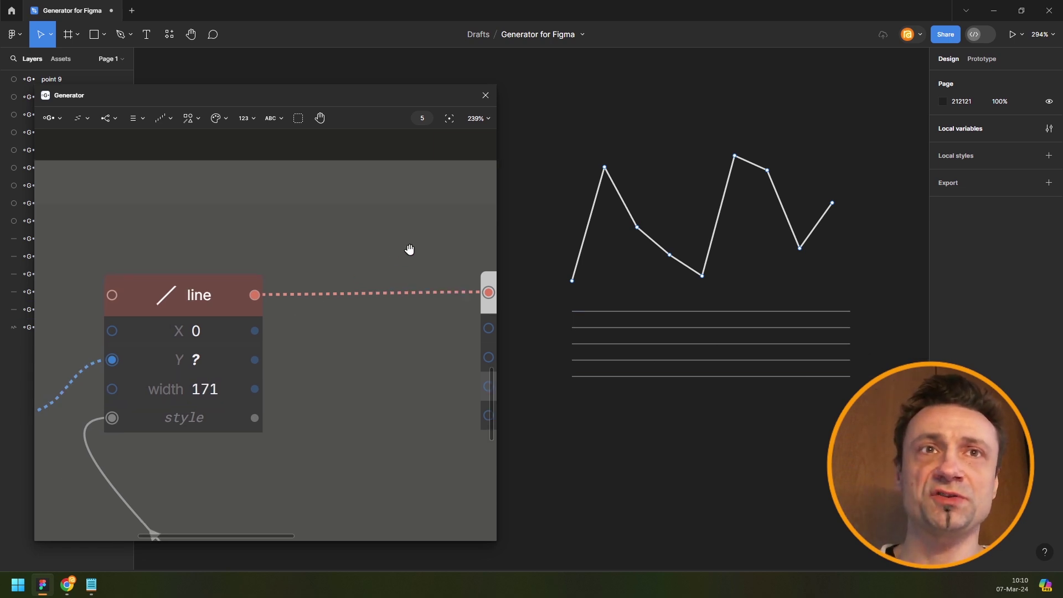
{"action": "scroll", "coordinate": [258, 302], "scroll_direction": "down", "scroll_amount": 3}
{"action": "scroll", "coordinate": [258, 301], "scroll_direction": "left", "scroll_amount": 3}
{"action": "left_click", "coordinate": [243, 309]}
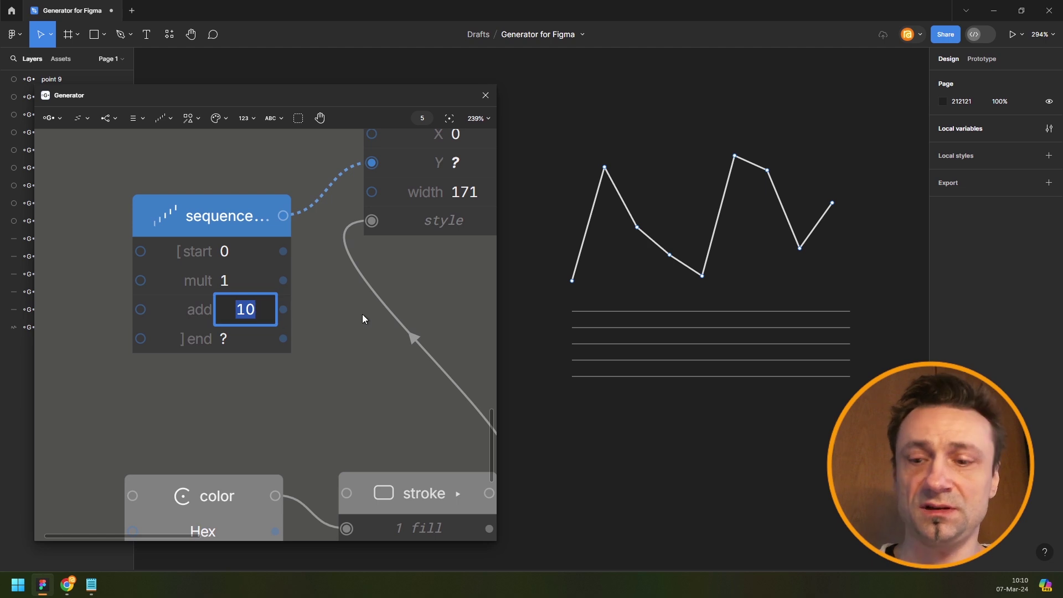
{"action": "type", "text": "-"}
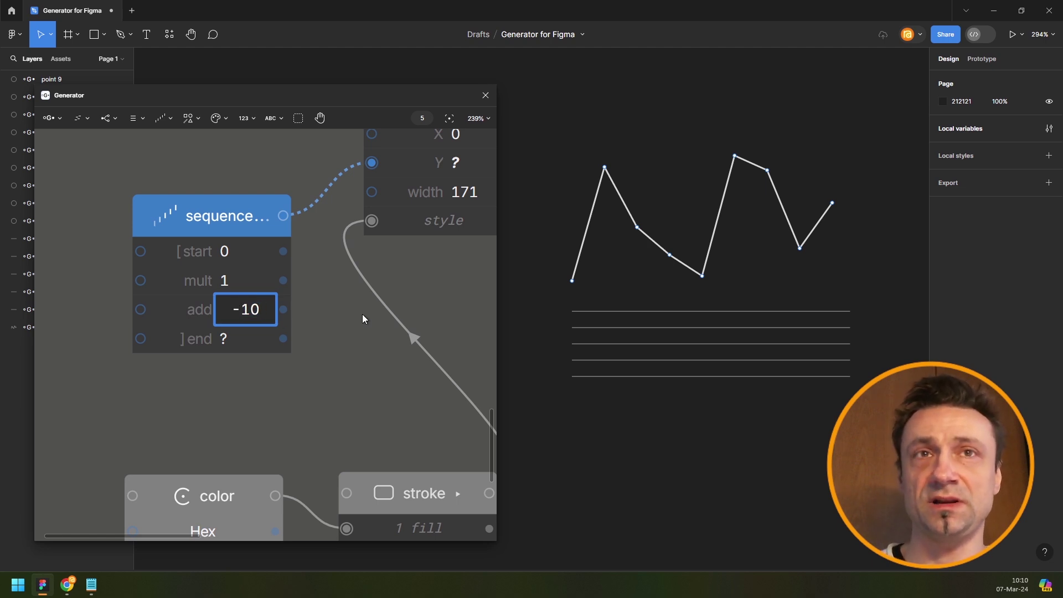
{"action": "key", "text": "Return"}
Set the grid line repeat node's count to 11.
{"action": "scroll", "coordinate": [403, 339], "scroll_direction": "down", "scroll_amount": 5}
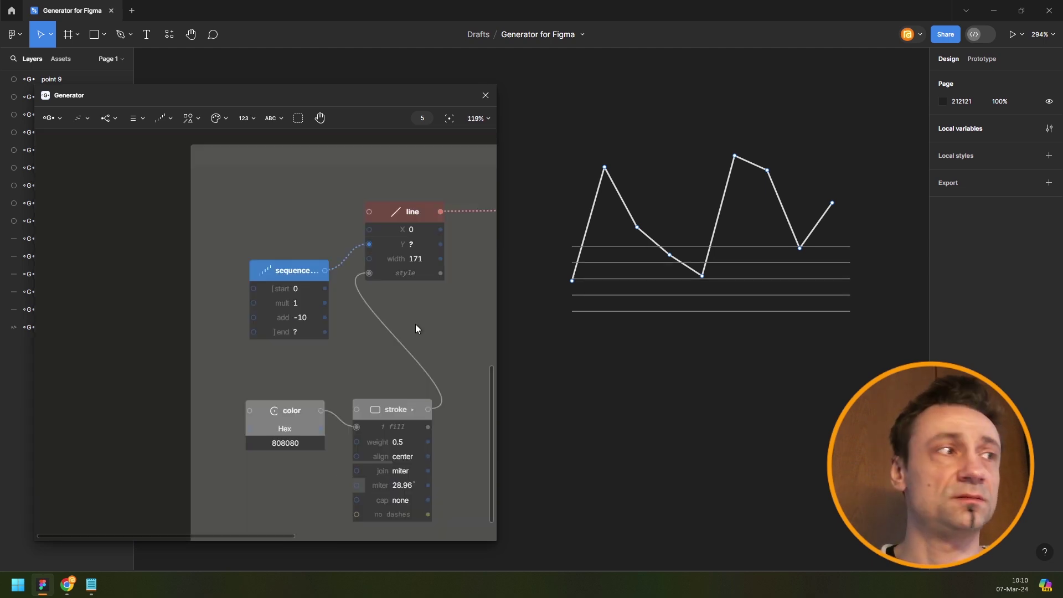
{"action": "scroll", "coordinate": [400, 310], "scroll_direction": "right", "scroll_amount": 6}
{"action": "scroll", "coordinate": [400, 310], "scroll_direction": "down", "scroll_amount": 1}
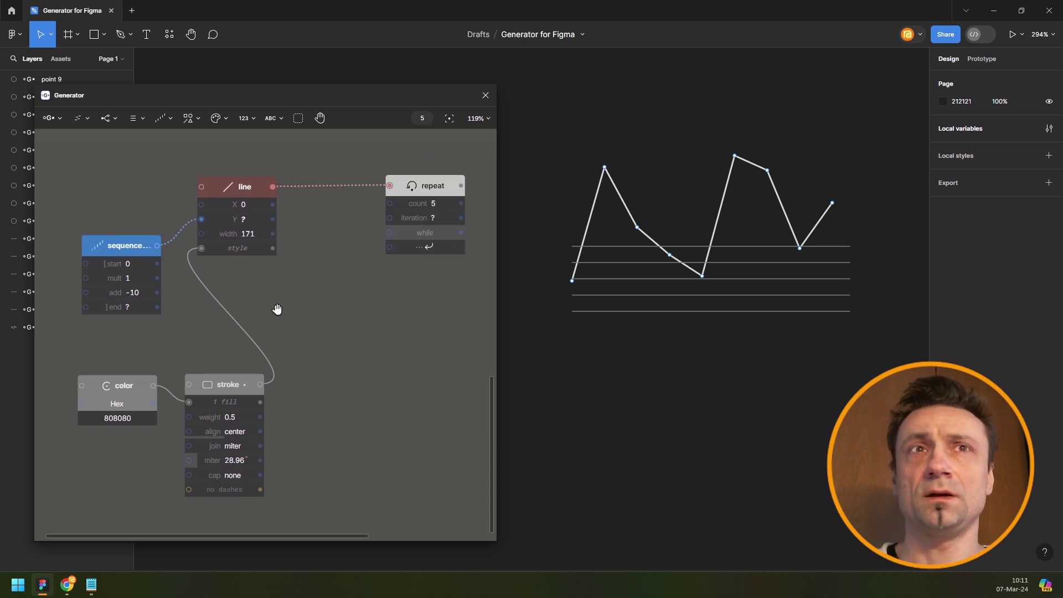
{"action": "left_click_drag", "start_coordinate": [277, 309], "coordinate": [283, 298]}
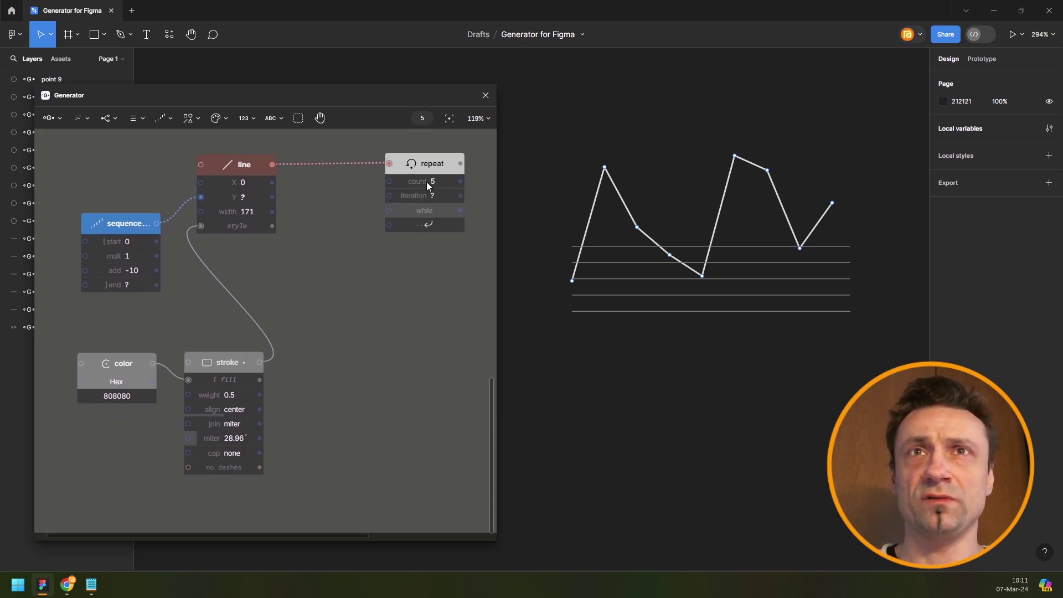
{"action": "left_click_drag", "start_coordinate": [426, 182], "coordinate": [440, 178]}
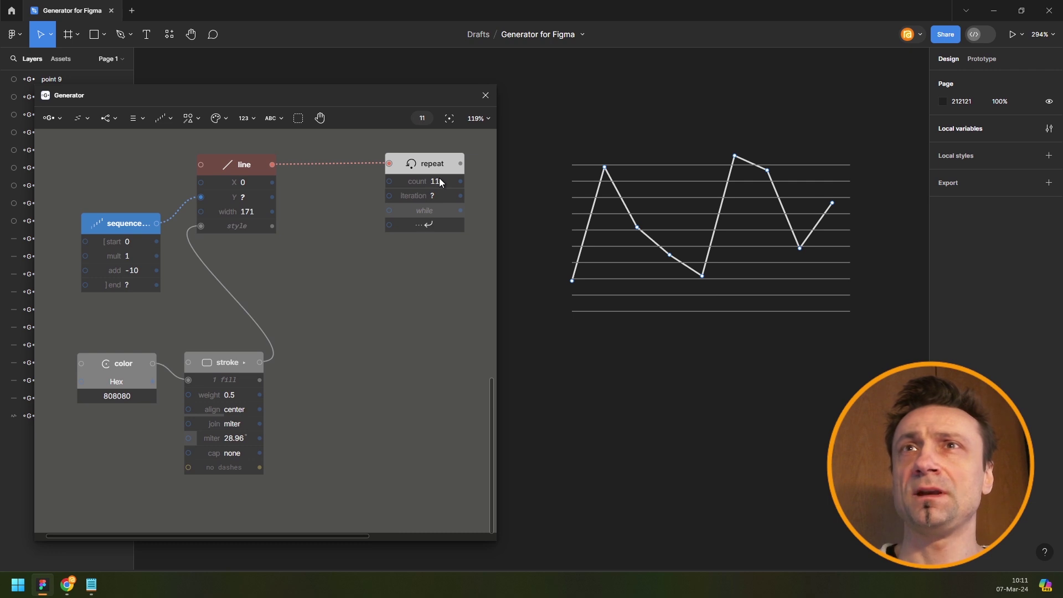
Extend the grey panel downward to hold a new Text node below the stroke node, and move the color and stroke nodes up.
{"action": "scroll", "coordinate": [369, 241], "scroll_direction": "down", "scroll_amount": 5}
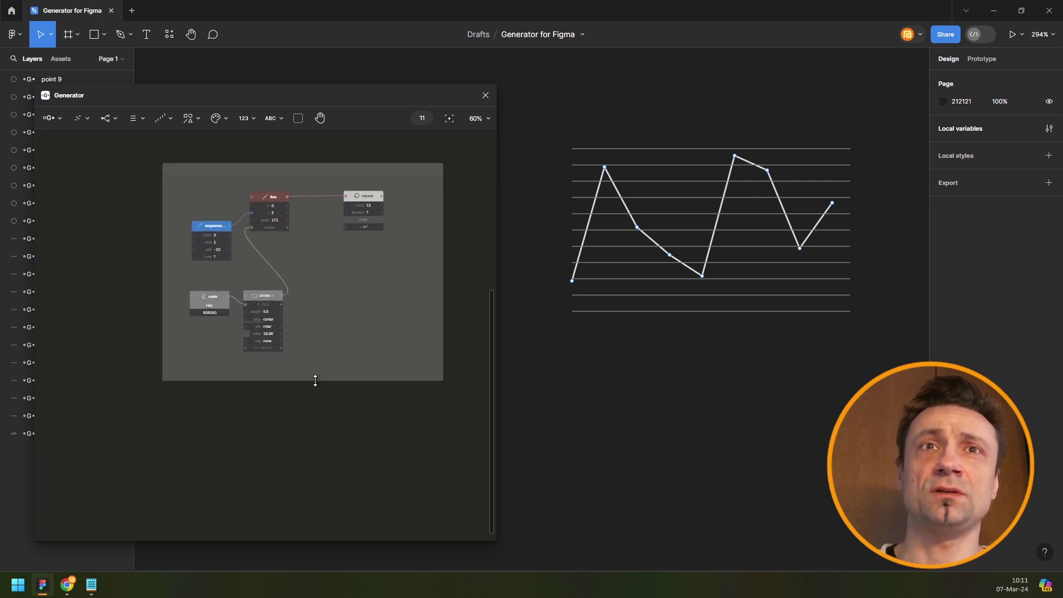
{"action": "left_click", "coordinate": [201, 122]}
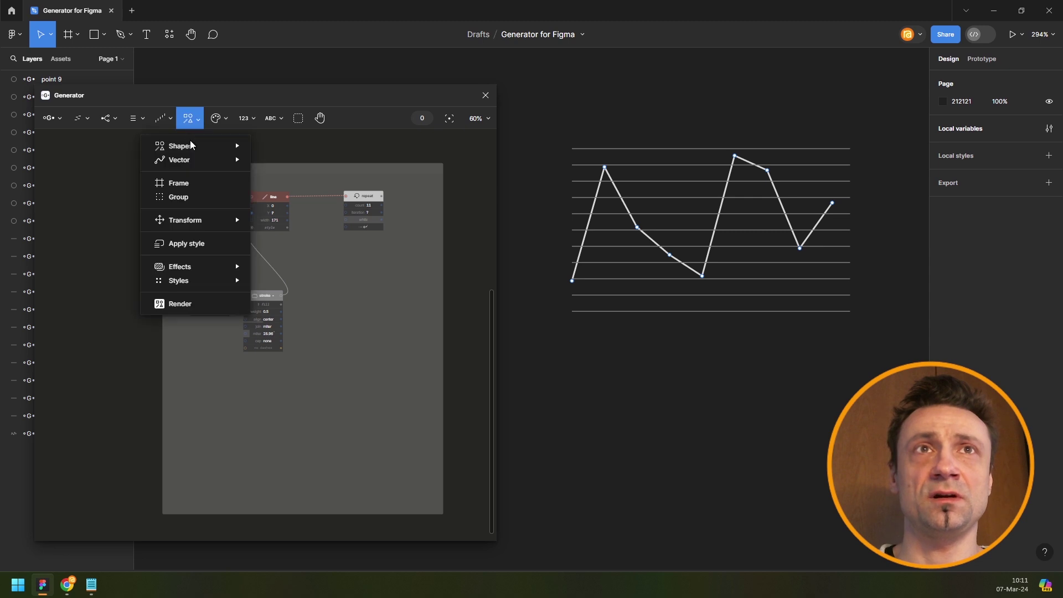
{"action": "mouse_move", "coordinate": [191, 147]}
{"action": "left_click", "coordinate": [308, 229]}
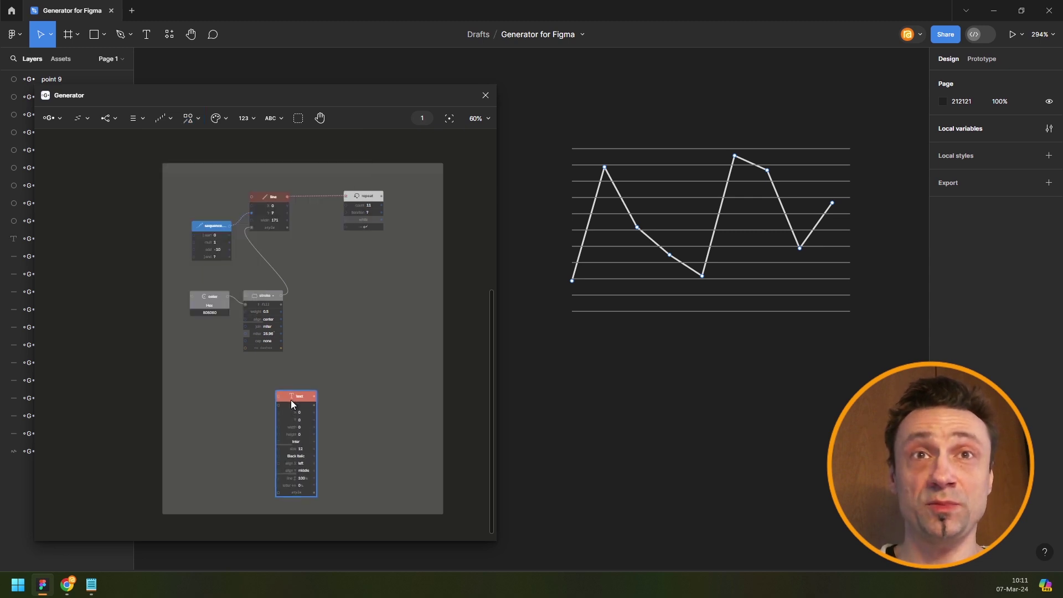
{"action": "left_click", "coordinate": [274, 387]}
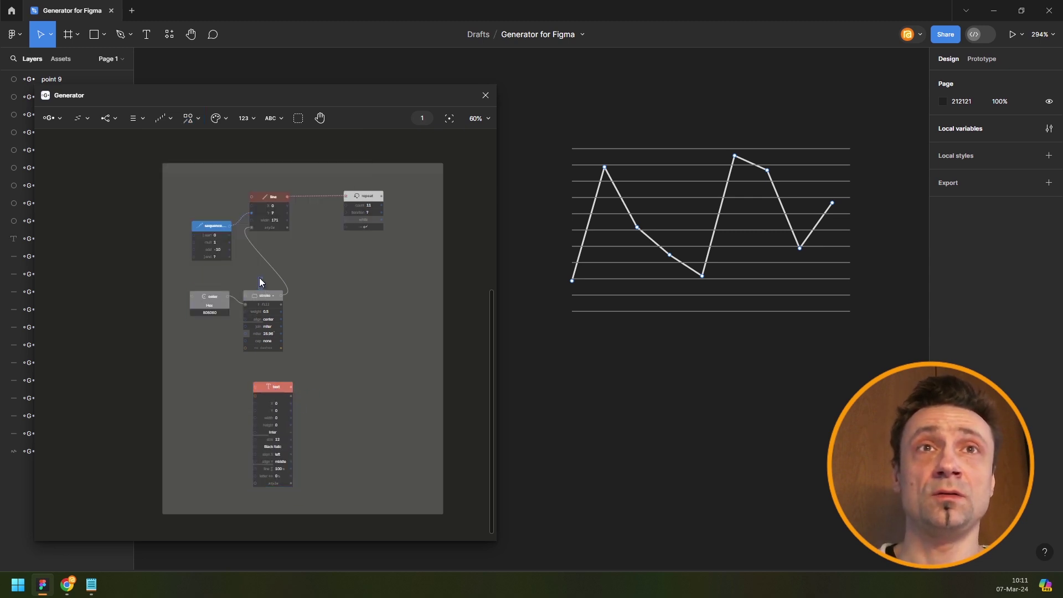
{"action": "mouse_move", "coordinate": [220, 286]}
{"action": "left_mouse_down"}
{"action": "mouse_move", "coordinate": [257, 295]}
{"action": "mouse_move", "coordinate": [259, 281]}
{"action": "left_mouse_up"}
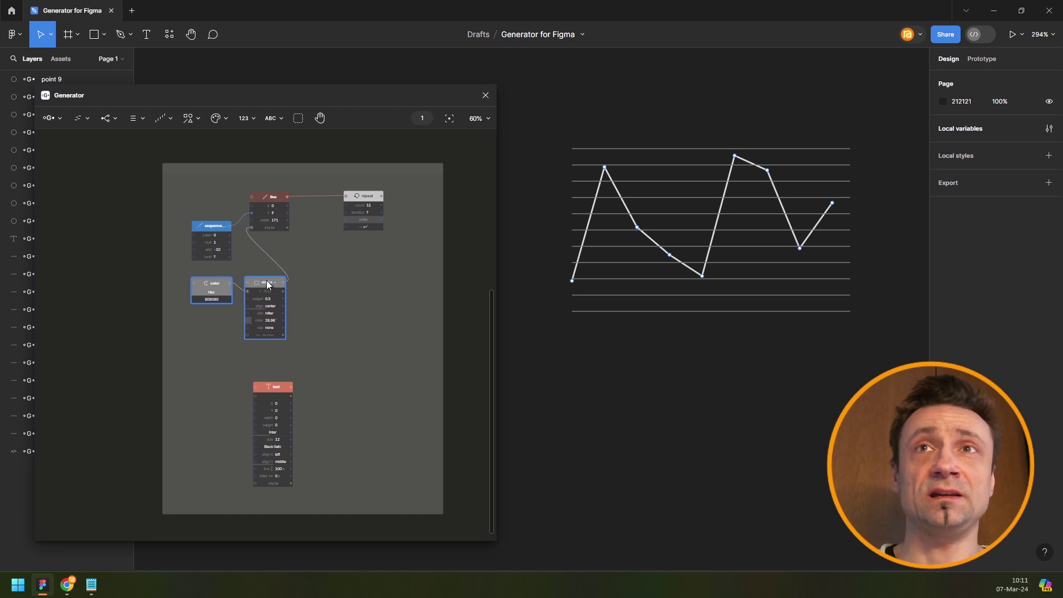
Examine the generated grid lines and graph path on the canvas.
{"action": "scroll", "coordinate": [662, 212], "scroll_direction": "up", "scroll_amount": 3, "text": "ctrl"}
{"action": "scroll", "coordinate": [667, 214], "scroll_direction": "down", "scroll_amount": 1, "text": "ctrl"}
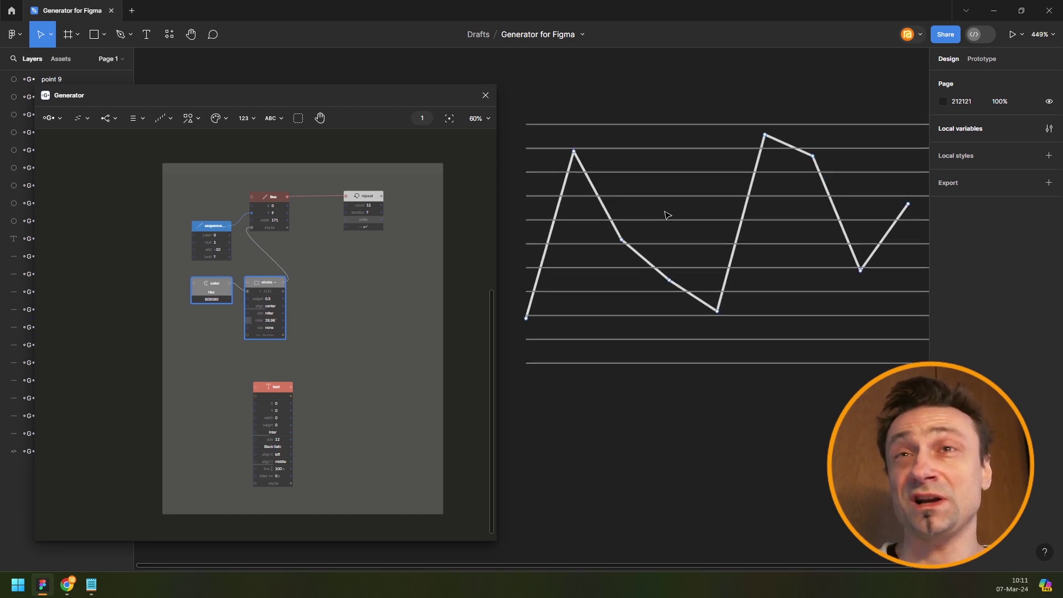
{"action": "left_click", "coordinate": [571, 364]}
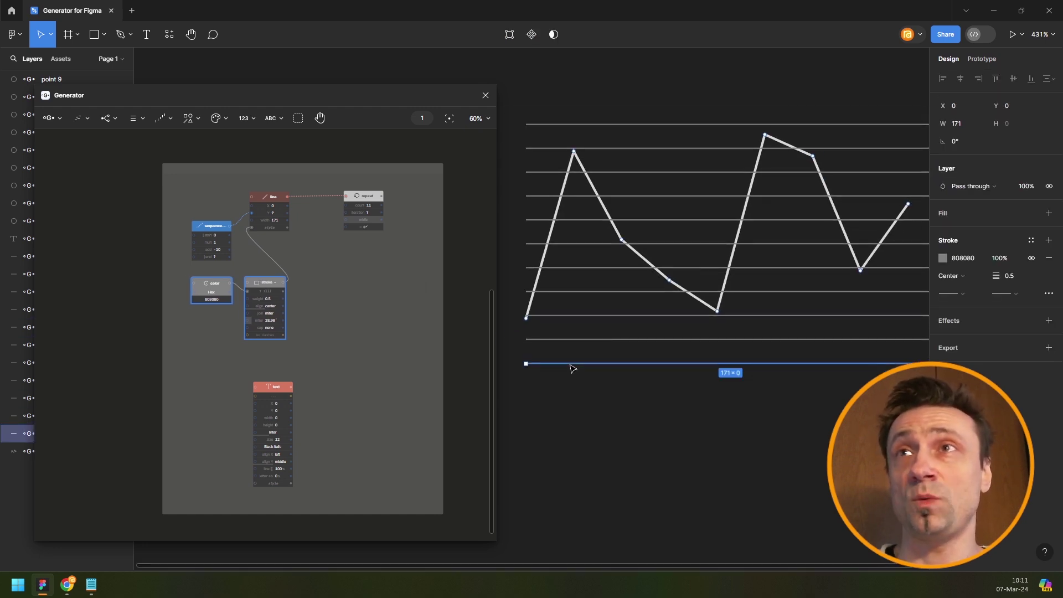
{"action": "double_click", "coordinate": [549, 172]}
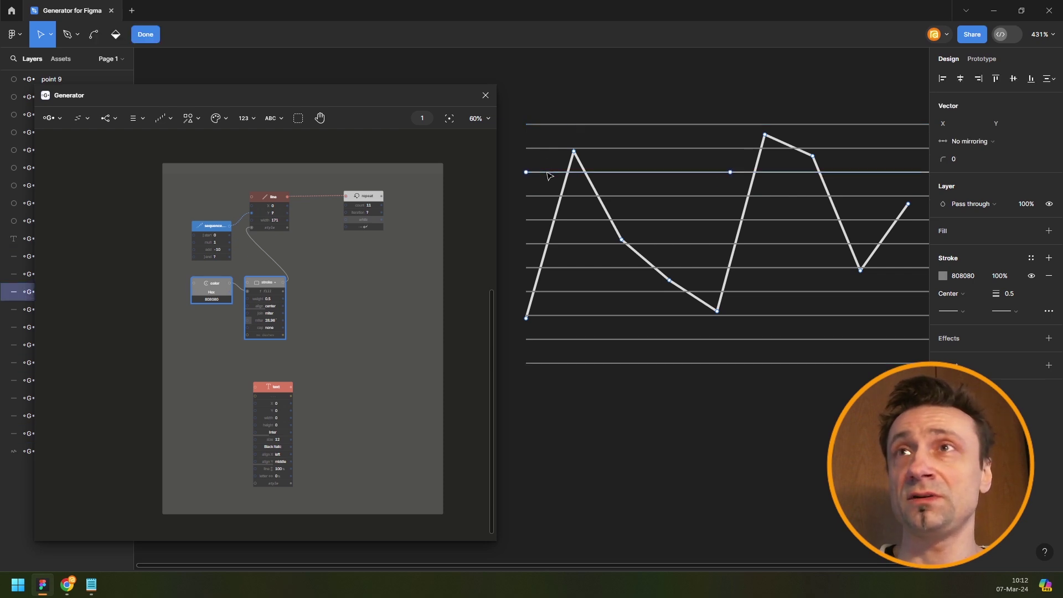
{"action": "key", "text": "Escape"}
{"action": "left_click", "coordinate": [581, 423]}
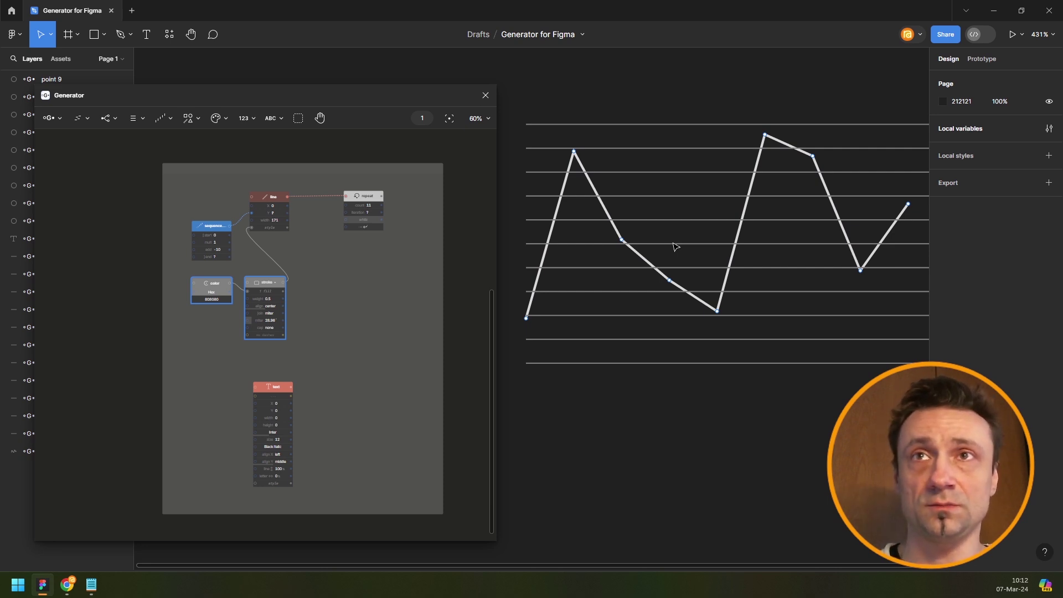
{"action": "scroll", "coordinate": [589, 300], "scroll_direction": "down", "scroll_amount": 2}
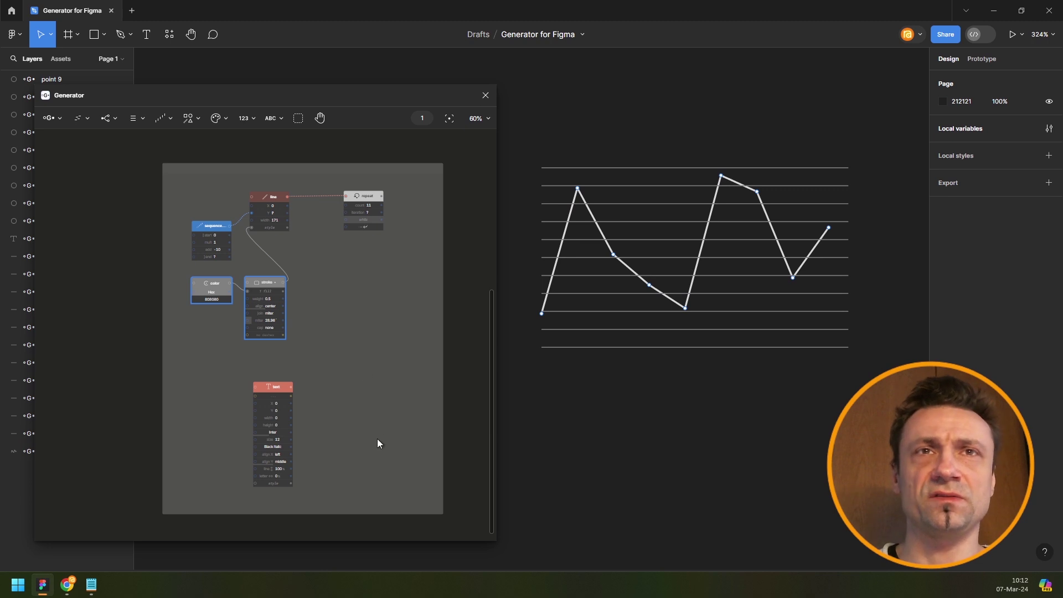
Set the text node's content to 100.
{"action": "scroll", "coordinate": [378, 410], "scroll_direction": "down", "scroll_amount": 2}
{"action": "scroll", "coordinate": [250, 332], "scroll_direction": "up", "scroll_amount": 2}
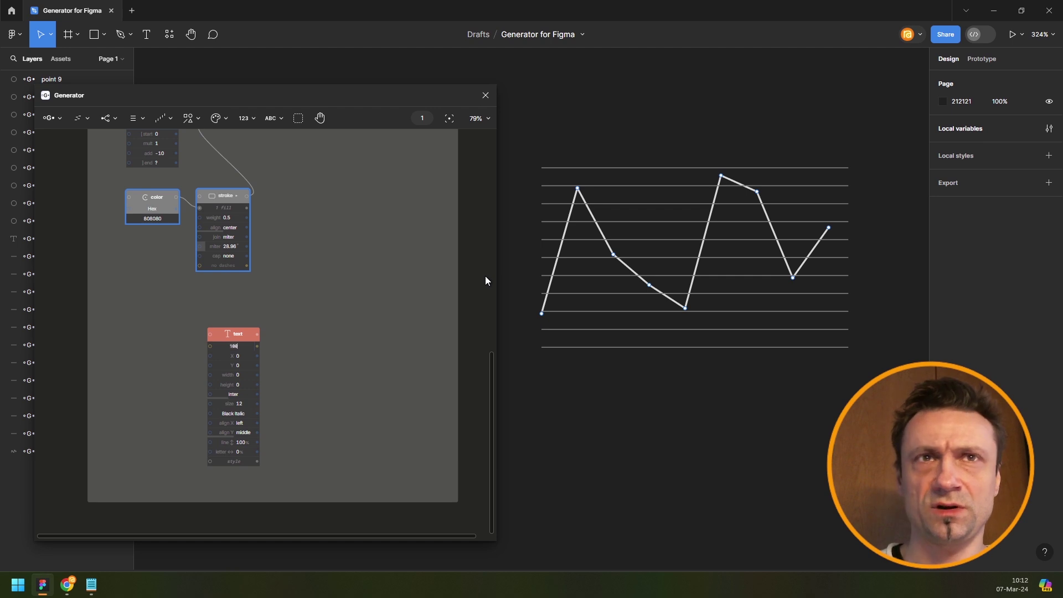
{"action": "scroll", "coordinate": [576, 387], "scroll_direction": "up", "scroll_amount": 5}
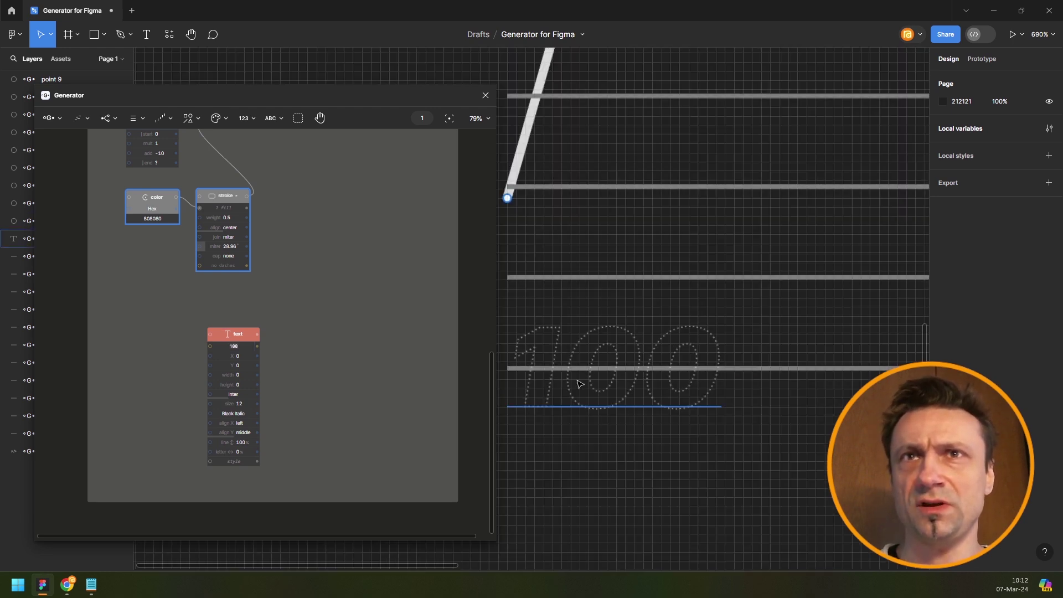
{"action": "scroll", "coordinate": [298, 251], "scroll_direction": "down", "scroll_amount": 5}
{"action": "scroll", "coordinate": [262, 238], "scroll_direction": "up", "scroll_amount": 5}
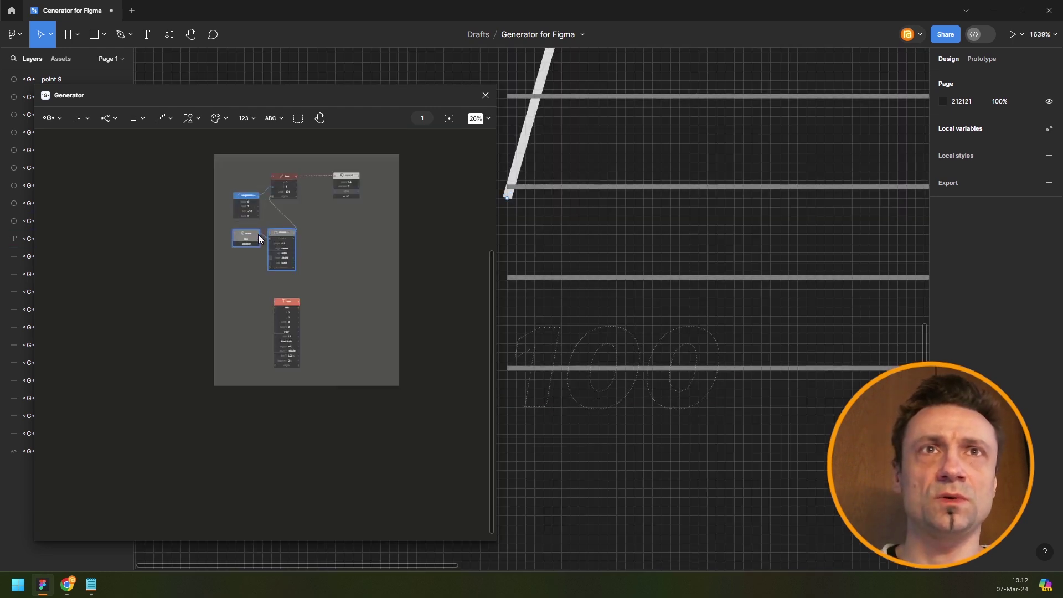
Connect the 808080 color node, moved down near the text node, to the text's style input, and set the font style to Regular.
{"action": "scroll", "coordinate": [263, 295], "scroll_direction": "down", "scroll_amount": 3}
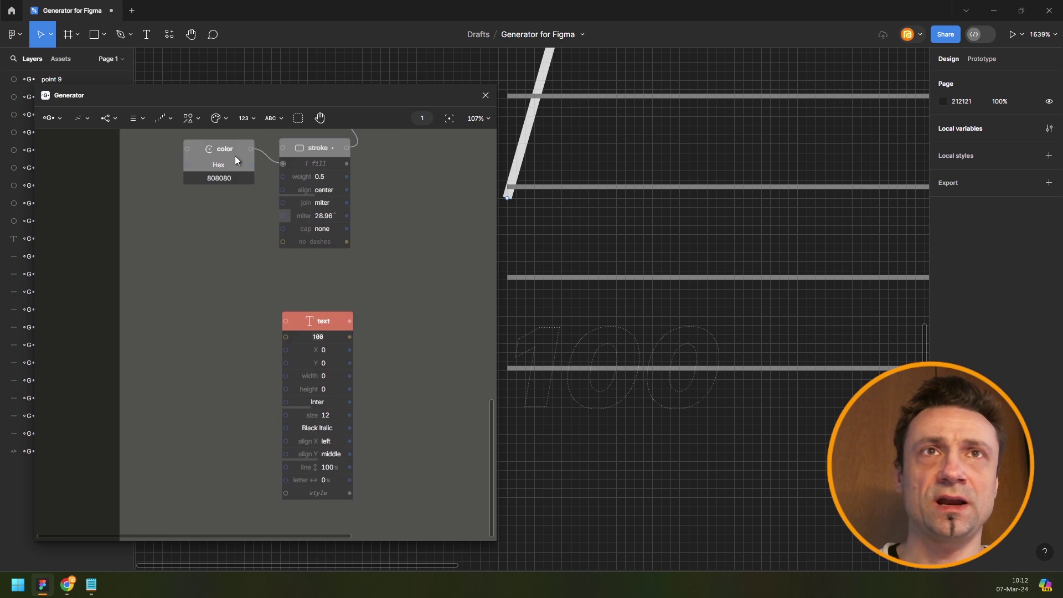
{"action": "left_click_drag", "start_coordinate": [207, 177], "coordinate": [164, 308]}
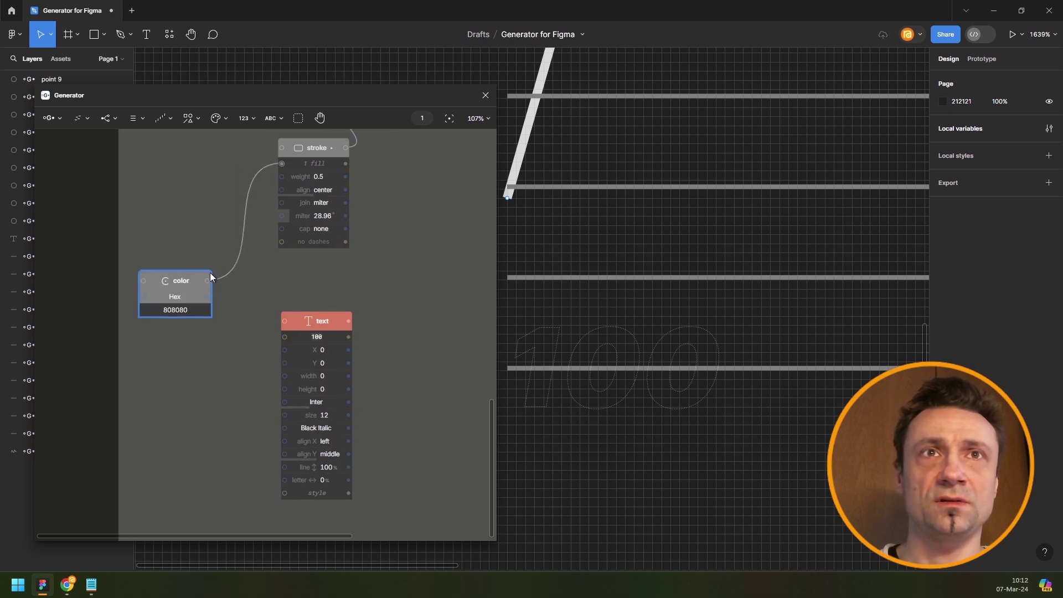
{"action": "left_click_drag", "start_coordinate": [264, 410], "coordinate": [300, 493]}
{"action": "scroll", "coordinate": [740, 334], "scroll_direction": "down", "scroll_amount": 5}
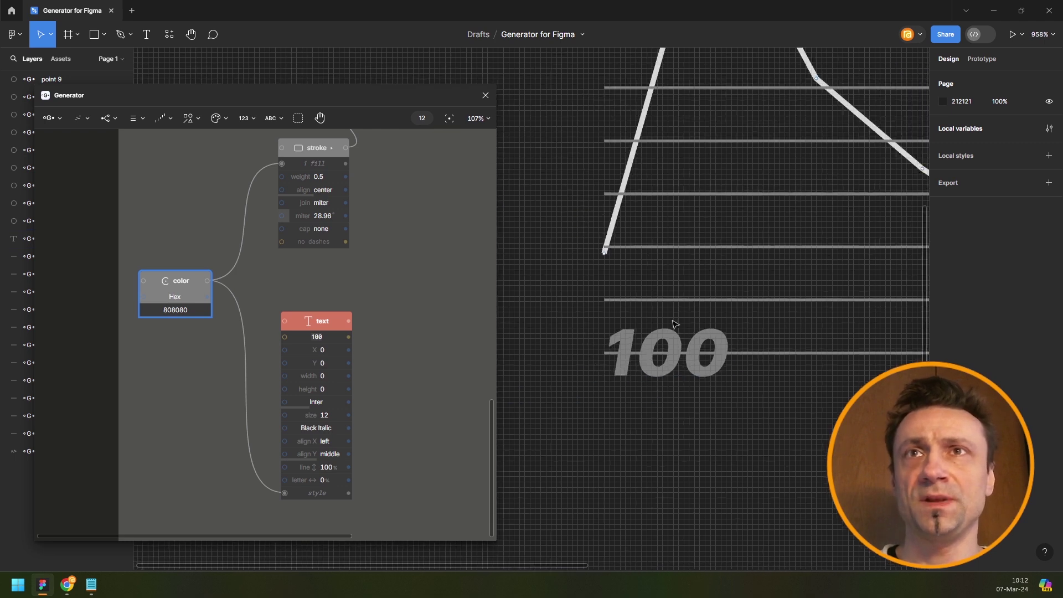
{"action": "left_click", "coordinate": [337, 428]}
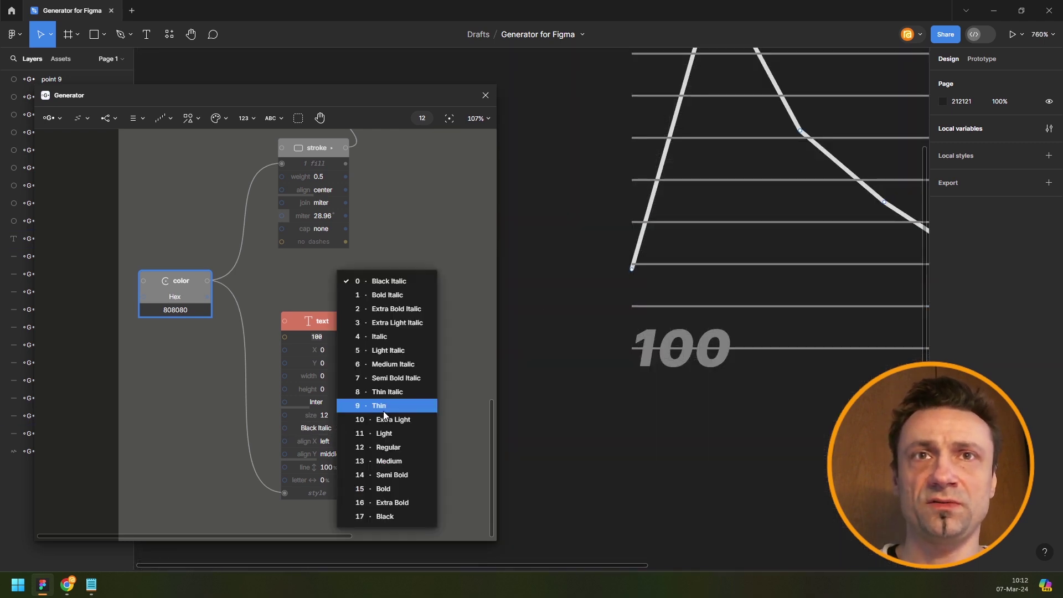
{"action": "left_click", "coordinate": [391, 449]}
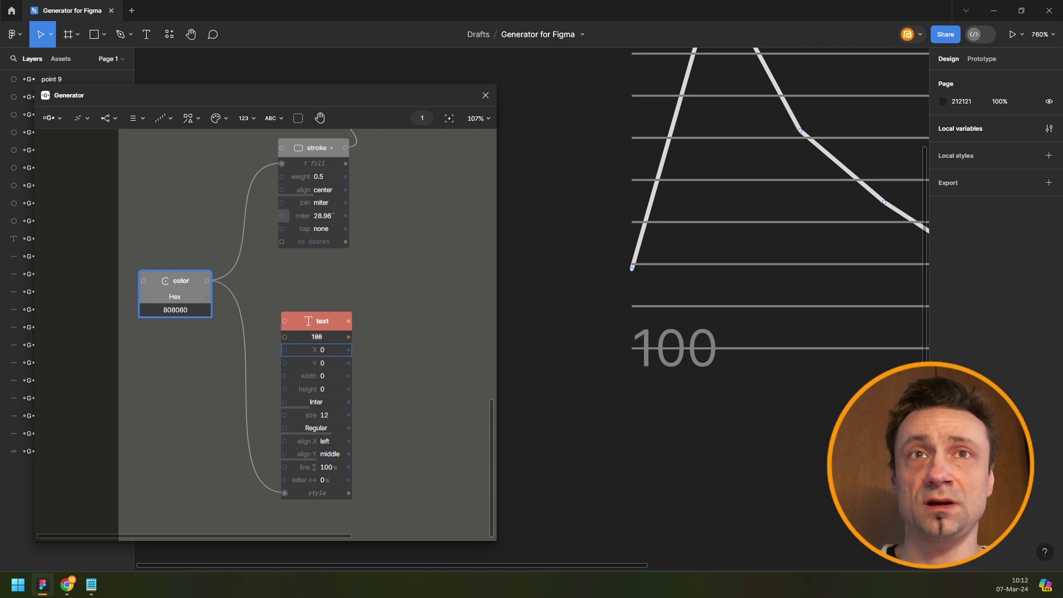
Shift the text node to X -23 and set its horizontal alignment to right.
{"action": "left_click_drag", "start_coordinate": [326, 347], "coordinate": [310, 347]}
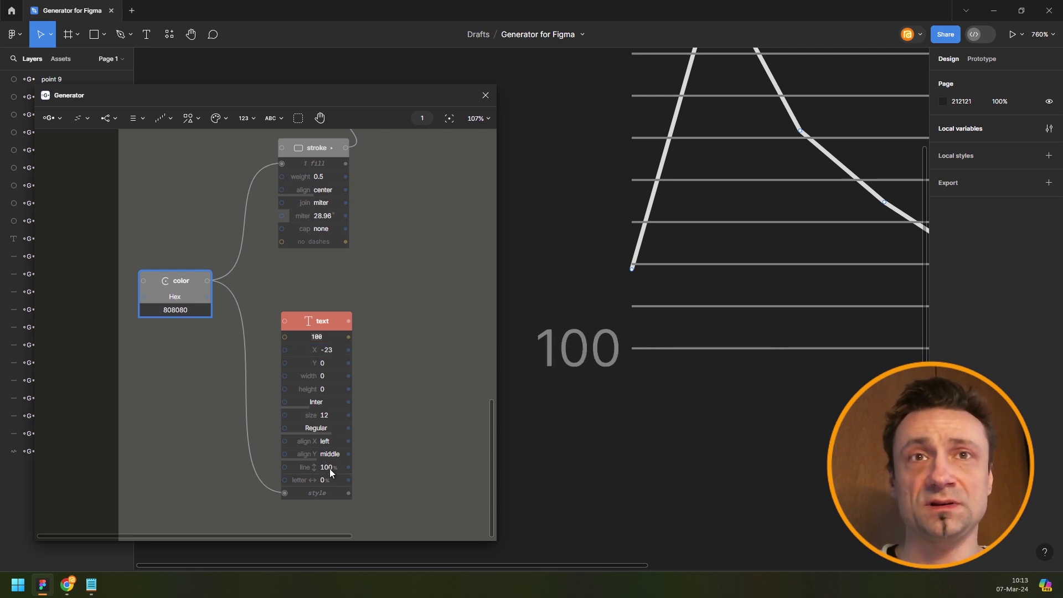
{"action": "left_click", "coordinate": [327, 441]}
{"action": "left_click", "coordinate": [380, 476]}
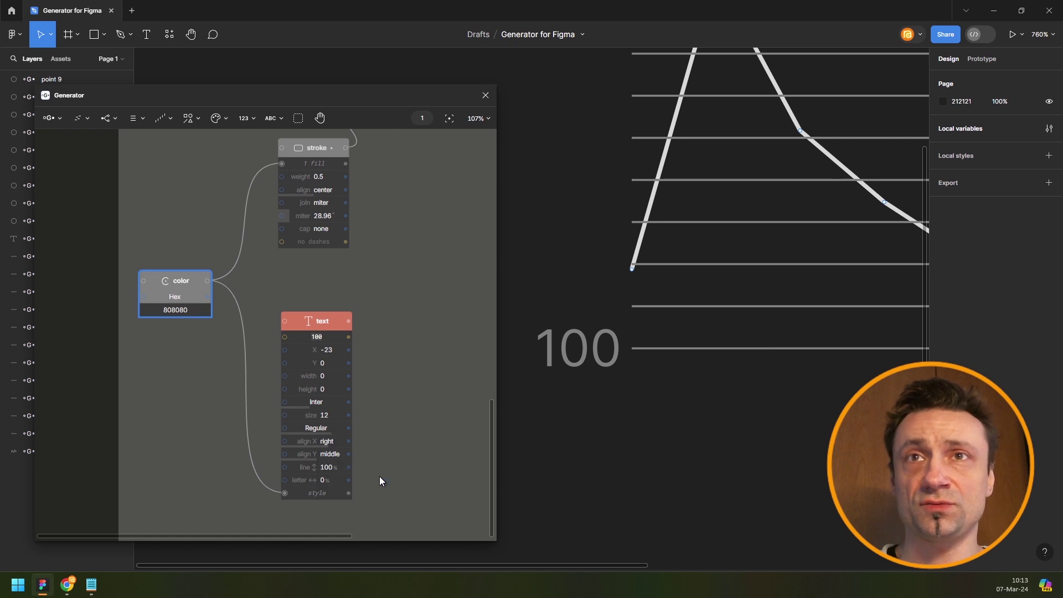
Set the right-aligned text node's X position to -7.
{"action": "double_click", "coordinate": [329, 350]}
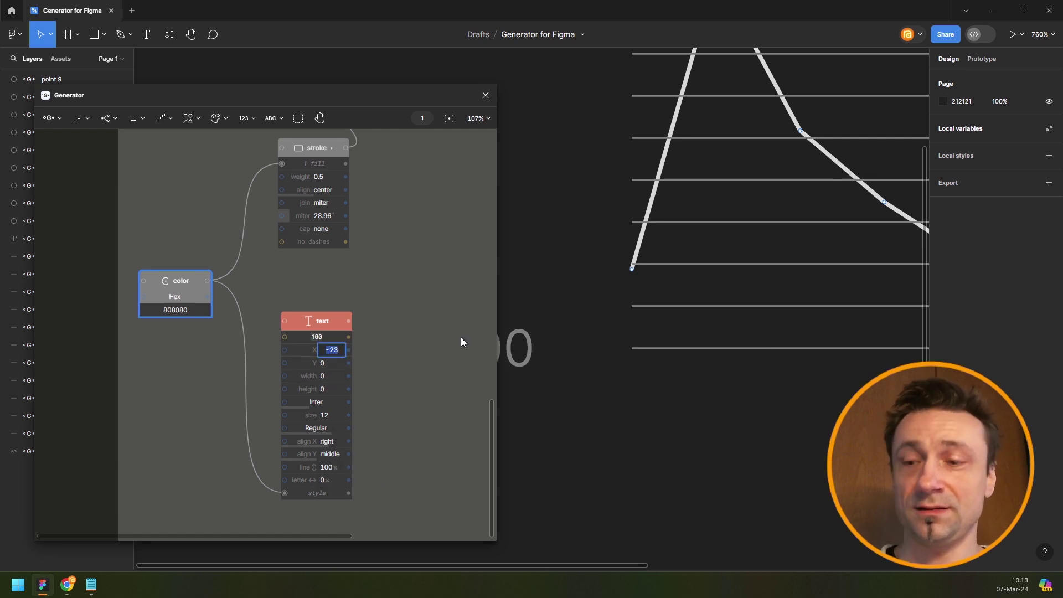
{"action": "type", "text": "0"}
{"action": "key", "text": "Return"}
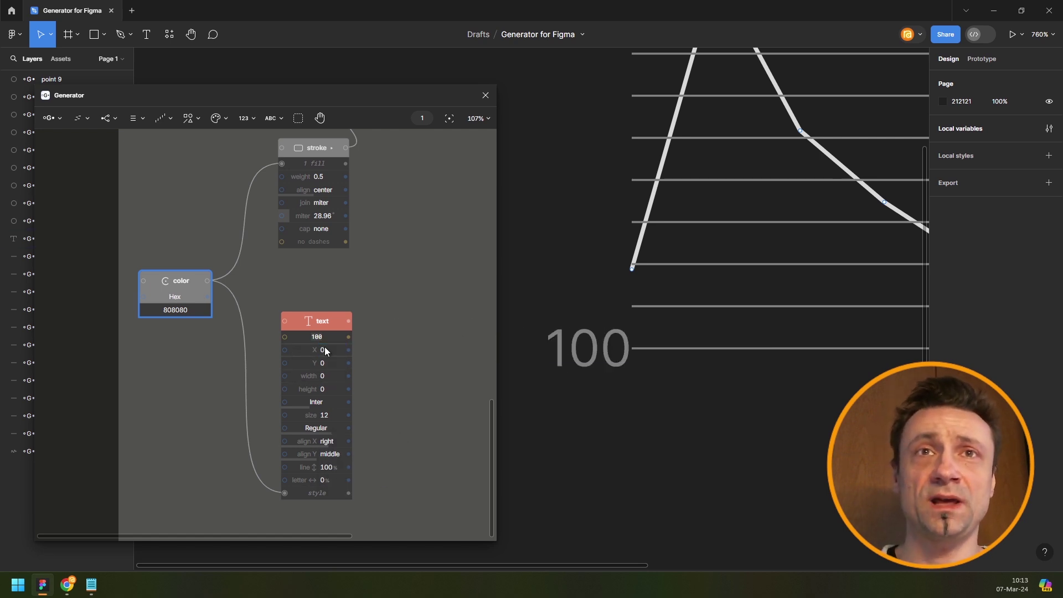
{"action": "key", "text": "Down"}
{"action": "key", "text": "Down"}
{"action": "key", "text": "Down"}
{"action": "key", "text": "Down"}
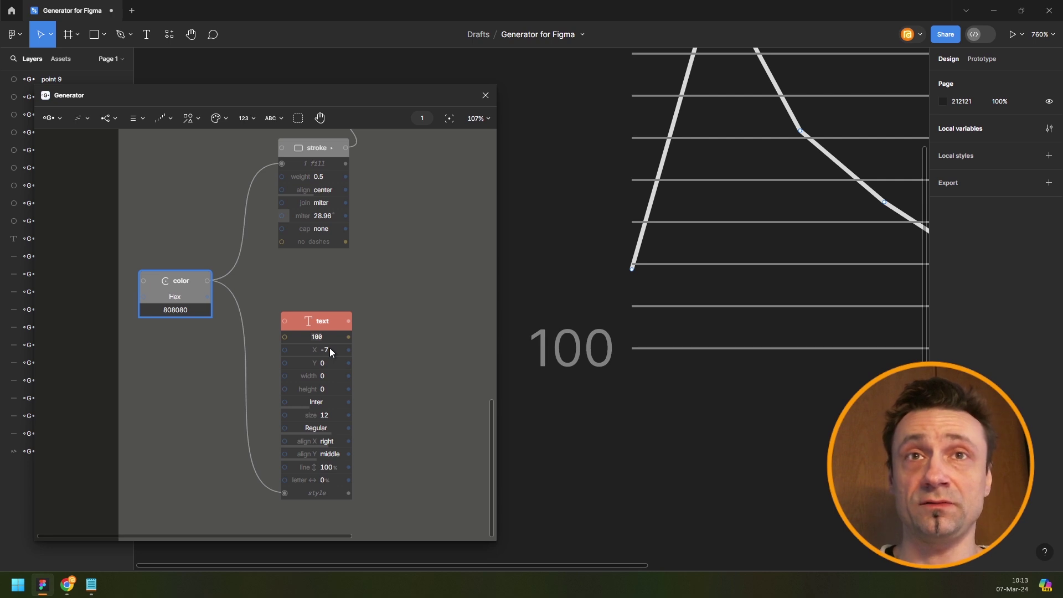
Rearrange the nodes in the grey panel, moving repeat, line and text rightward and the stroke node slightly left.
{"action": "scroll", "coordinate": [404, 297], "scroll_direction": "down", "scroll_amount": 5}
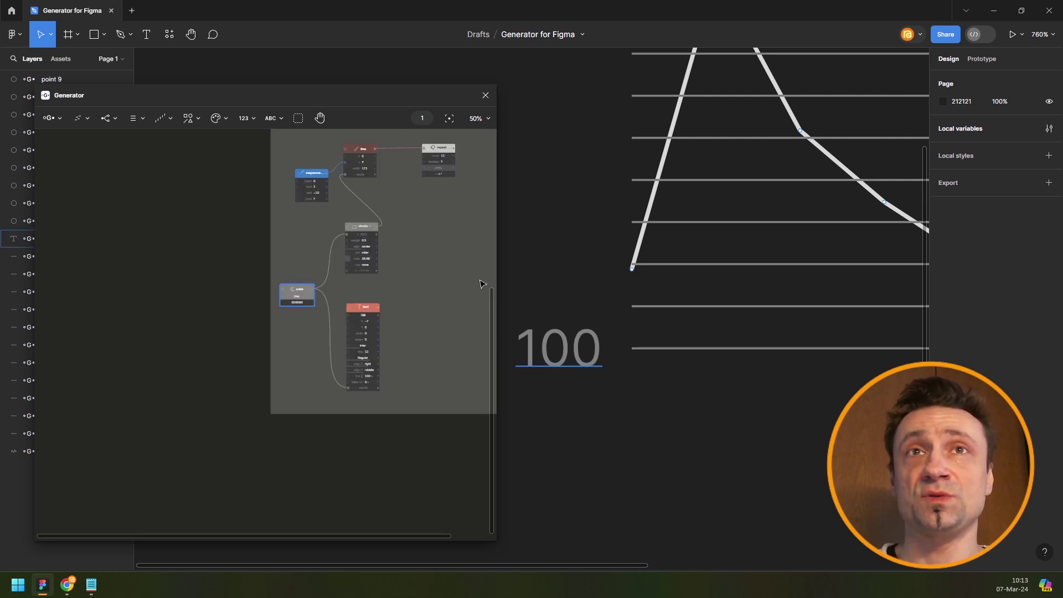
{"action": "left_click_drag", "start_coordinate": [392, 285], "coordinate": [349, 304]}
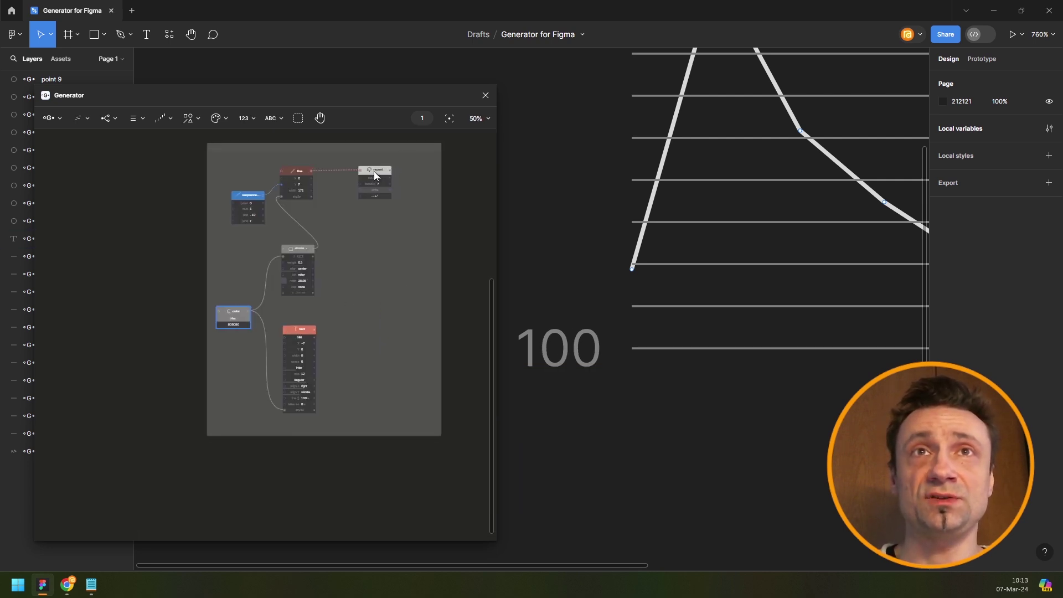
{"action": "left_click_drag", "start_coordinate": [374, 171], "coordinate": [399, 174]}
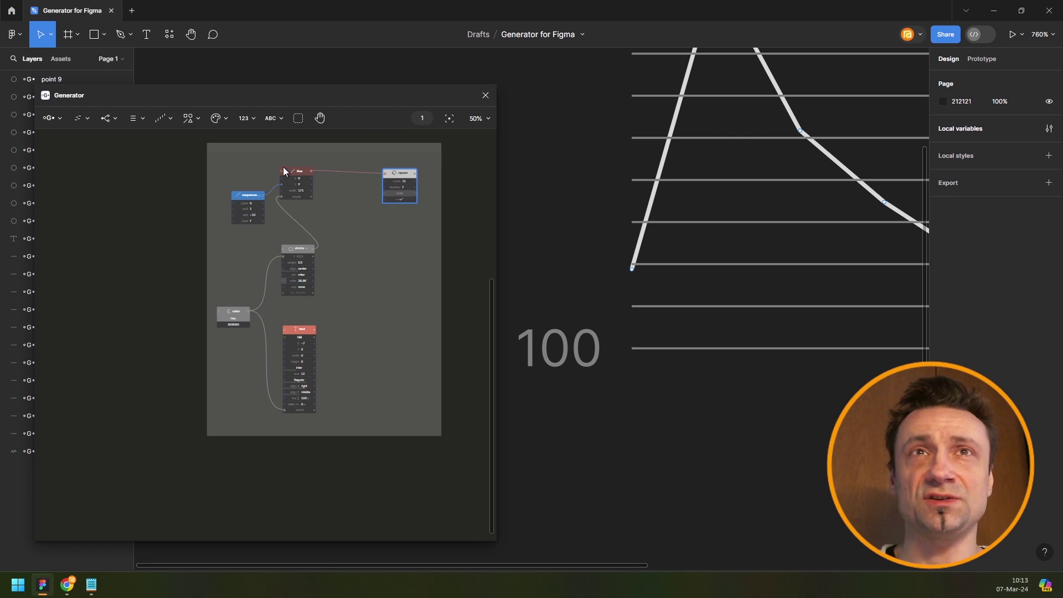
{"action": "left_click_drag", "start_coordinate": [283, 168], "coordinate": [335, 180]}
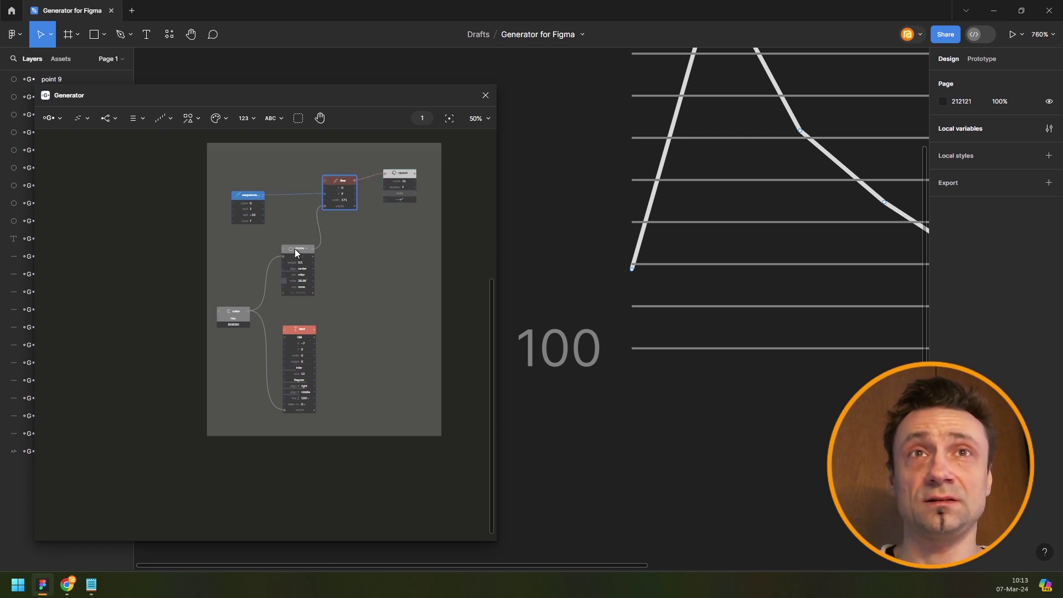
{"action": "left_click_drag", "start_coordinate": [295, 249], "coordinate": [285, 244]}
{"action": "left_click_drag", "start_coordinate": [298, 331], "coordinate": [347, 294]}
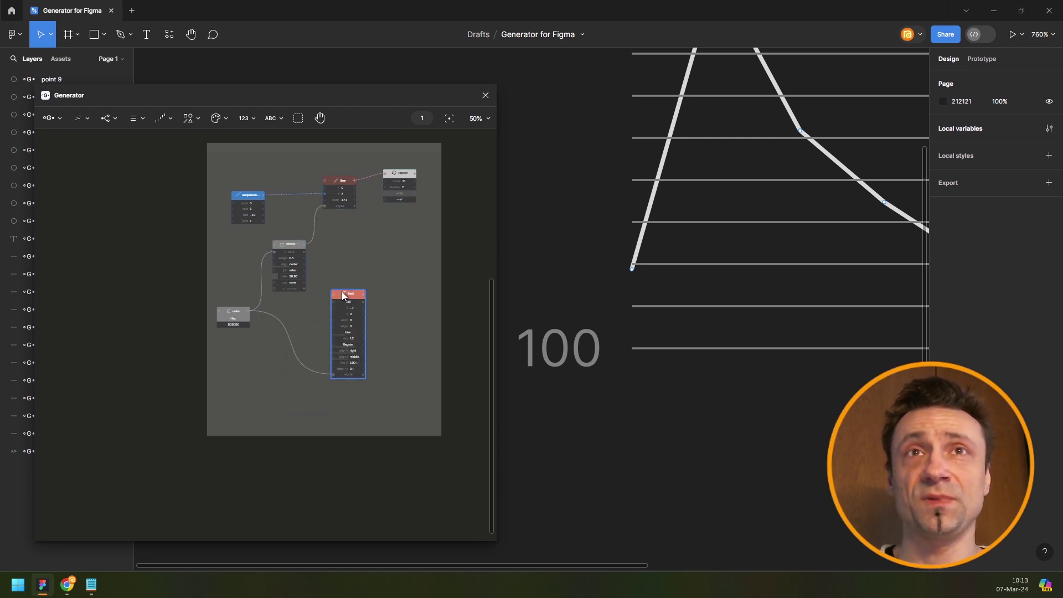
{"action": "left_click_drag", "start_coordinate": [315, 240], "coordinate": [288, 251]}
Join the line and text nodes with a new Combine node.
{"action": "scroll", "coordinate": [286, 260], "scroll_direction": "up", "scroll_amount": 3}
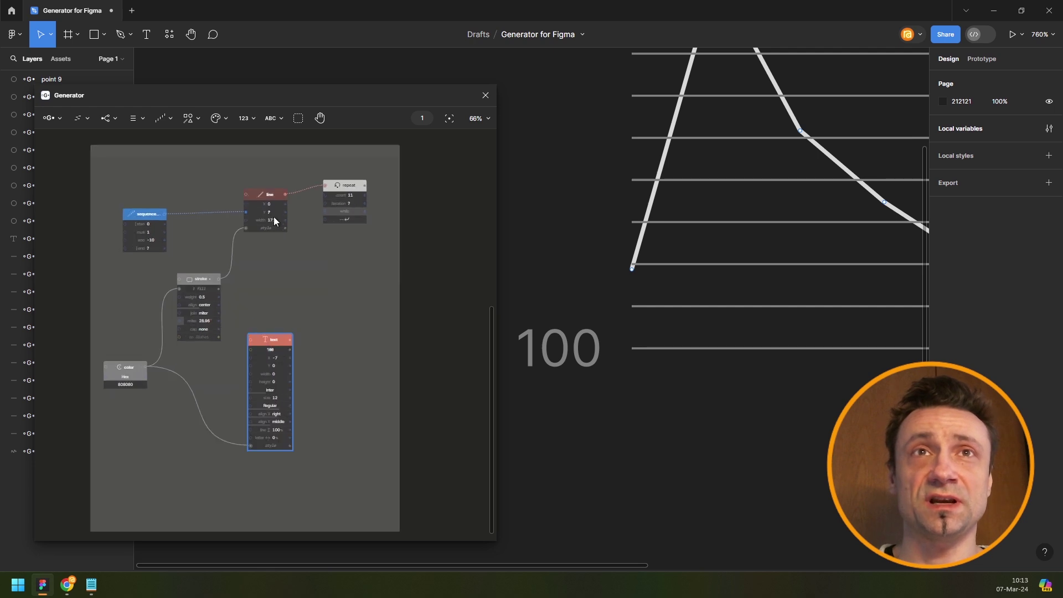
{"action": "left_click_drag", "start_coordinate": [255, 175], "coordinate": [291, 403]}
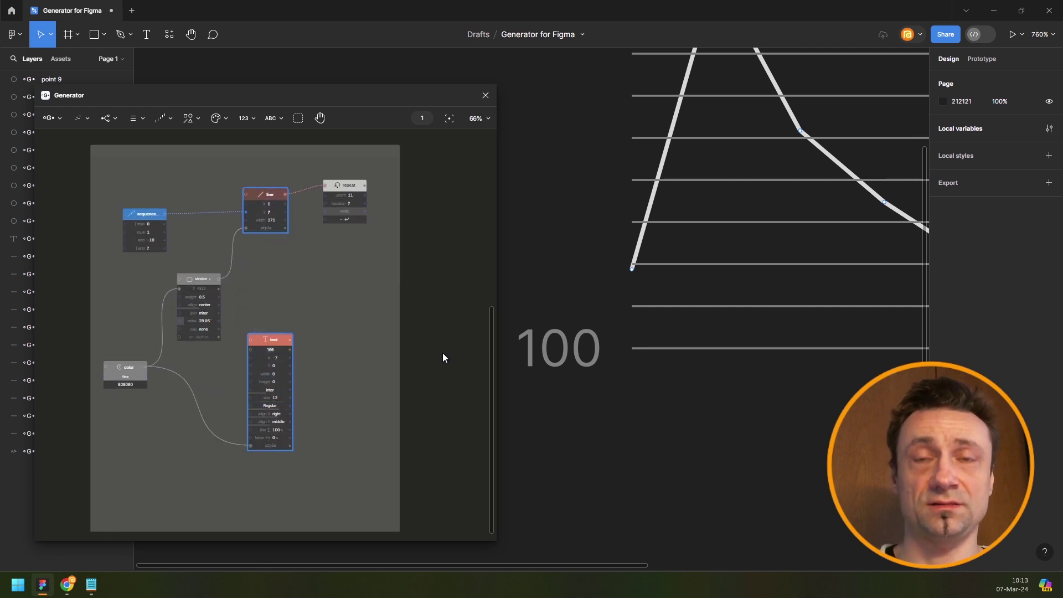
{"action": "key", "text": "space"}
{"action": "type", "text": "comb"}
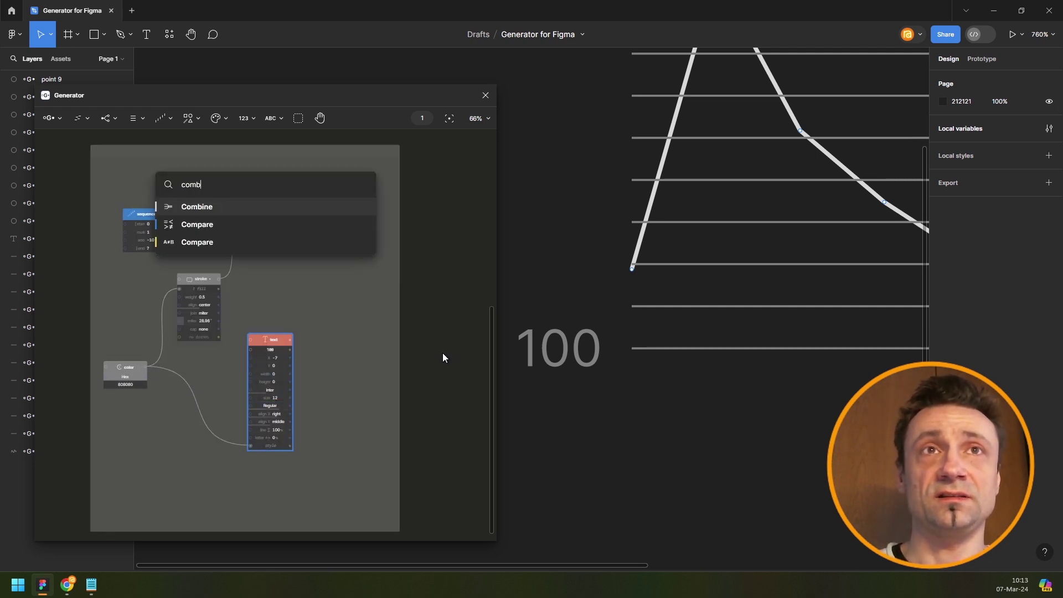
{"action": "key", "text": "Return"}
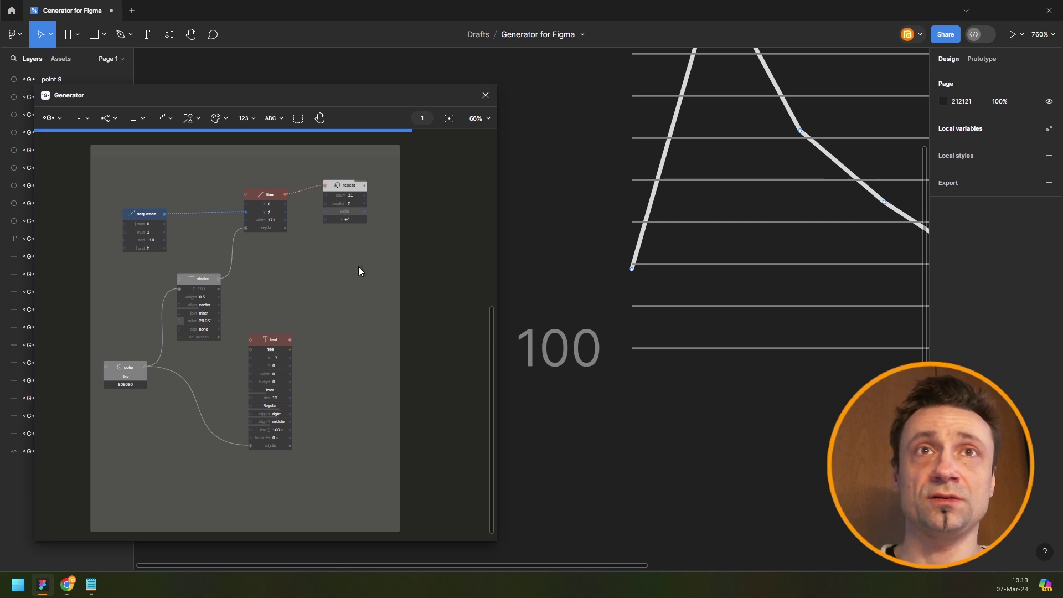
Connect the combine node's output to the repeat node's input in place of the line node.
{"action": "scroll", "coordinate": [332, 232], "scroll_direction": "right", "scroll_amount": 3}
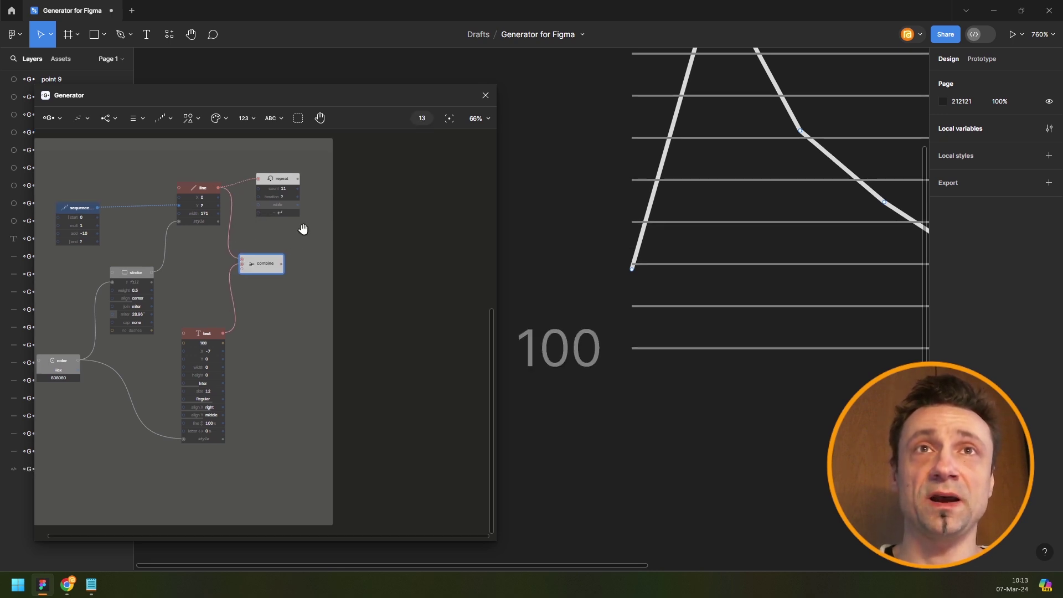
{"action": "scroll", "coordinate": [282, 267], "scroll_direction": "up", "scroll_amount": 3}
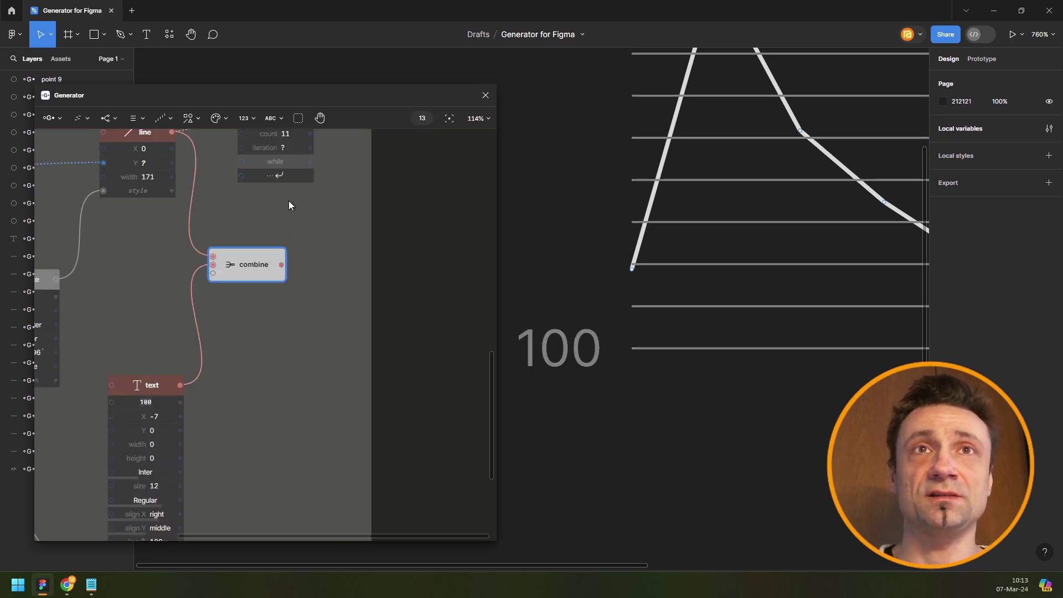
{"action": "scroll", "coordinate": [280, 166], "scroll_direction": "up", "scroll_amount": 1}
{"action": "scroll", "coordinate": [261, 165], "scroll_direction": "up", "scroll_amount": 1}
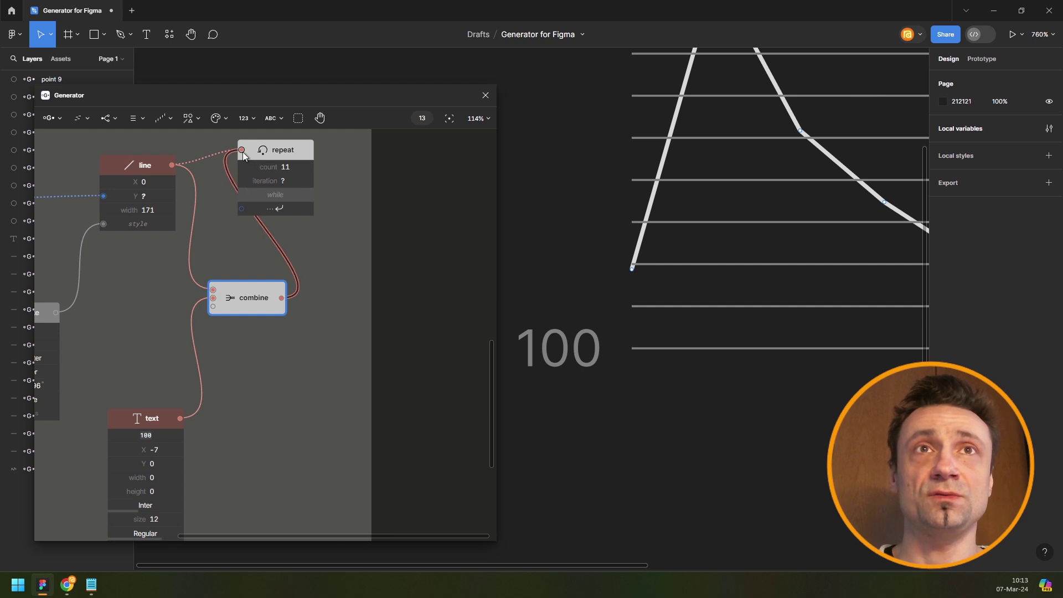
{"action": "left_click", "coordinate": [243, 152]}
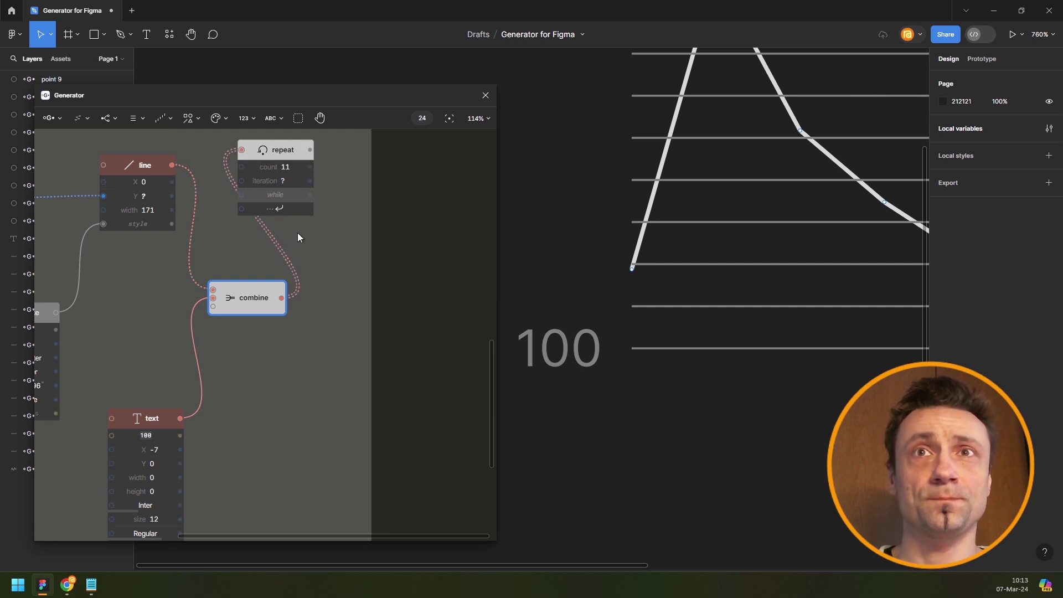
Widen the grey panel rightward and move the repeat node beside the combine node.
{"action": "scroll", "coordinate": [209, 306], "scroll_direction": "down", "scroll_amount": 5}
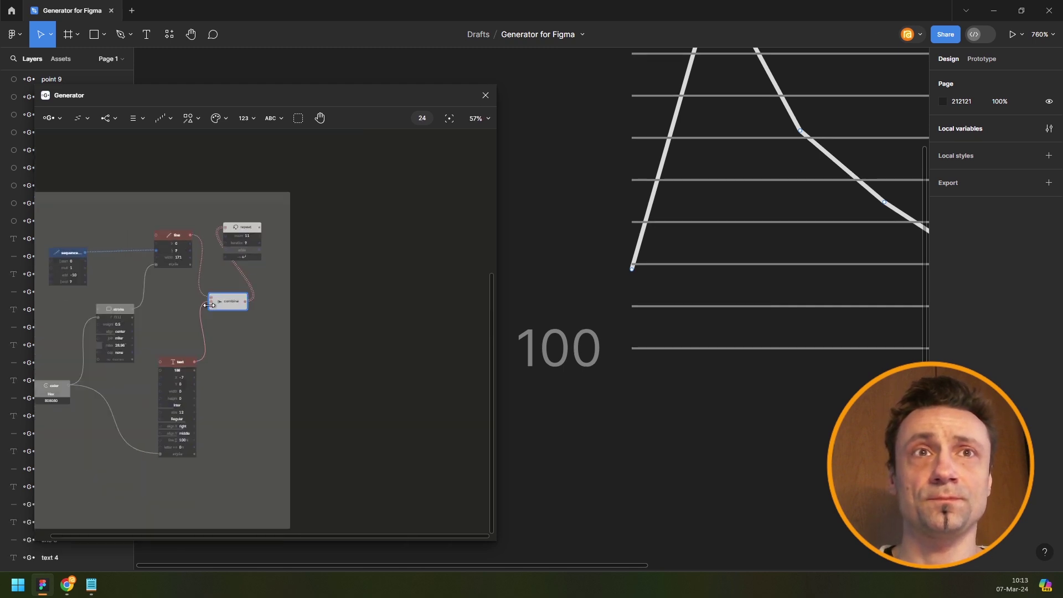
{"action": "left_click", "coordinate": [261, 247]}
{"action": "left_click_drag", "start_coordinate": [261, 247], "coordinate": [358, 275]}
{"action": "scroll", "coordinate": [683, 281], "scroll_direction": "down", "scroll_amount": 3}
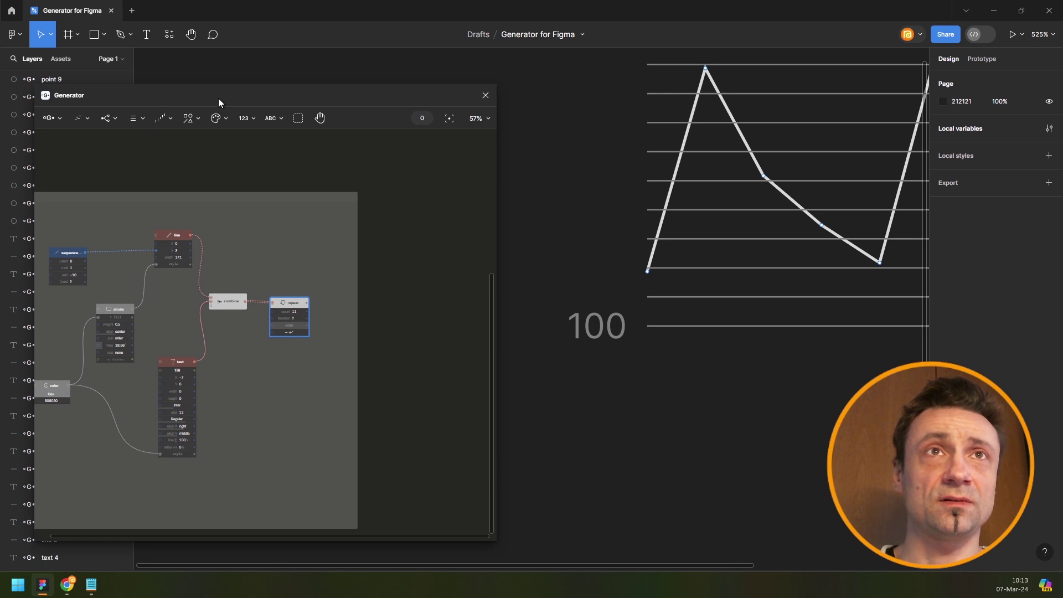
{"action": "left_click_drag", "start_coordinate": [219, 101], "coordinate": [250, 98]}
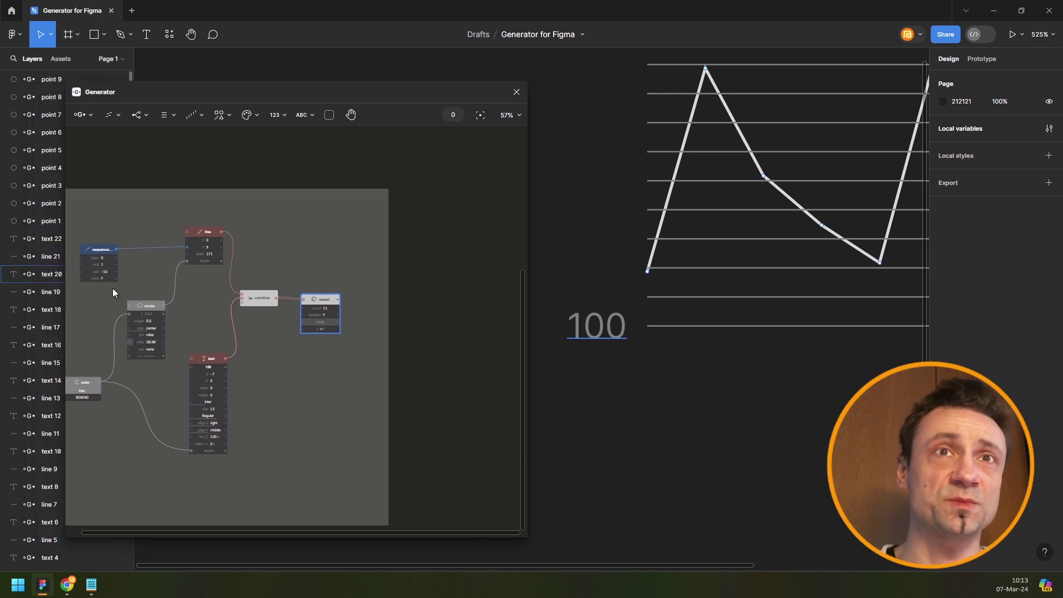
Delete the sequence node that drives the line node's Y.
{"action": "scroll", "coordinate": [314, 405], "scroll_direction": "down", "scroll_amount": 3}
{"action": "scroll", "coordinate": [224, 350], "scroll_direction": "up", "scroll_amount": 2}
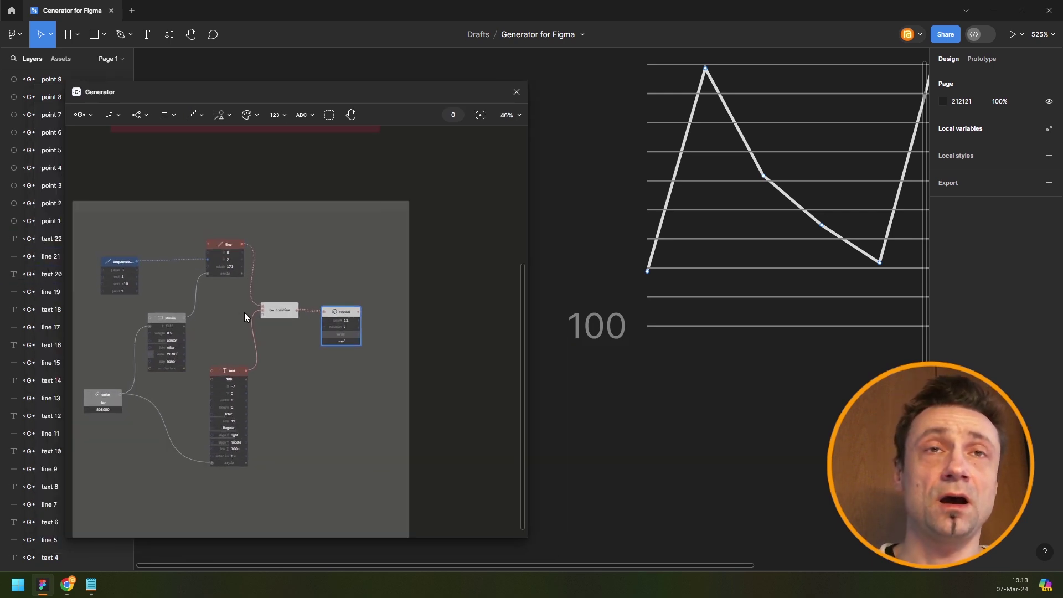
{"action": "scroll", "coordinate": [244, 312], "scroll_direction": "up", "scroll_amount": 2}
{"action": "left_click", "coordinate": [148, 242]}
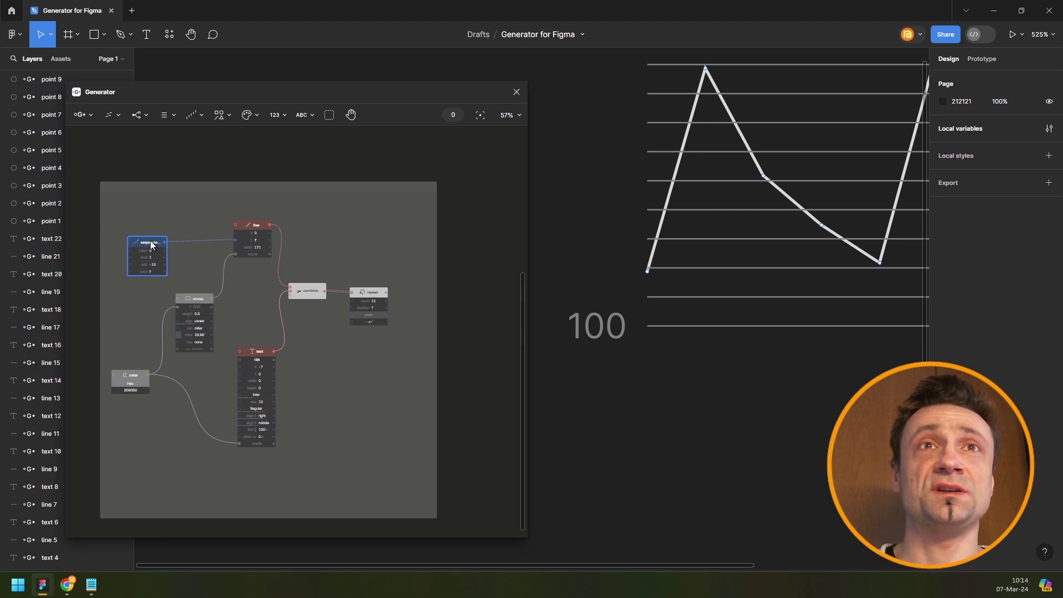
{"action": "key", "text": "Delete"}
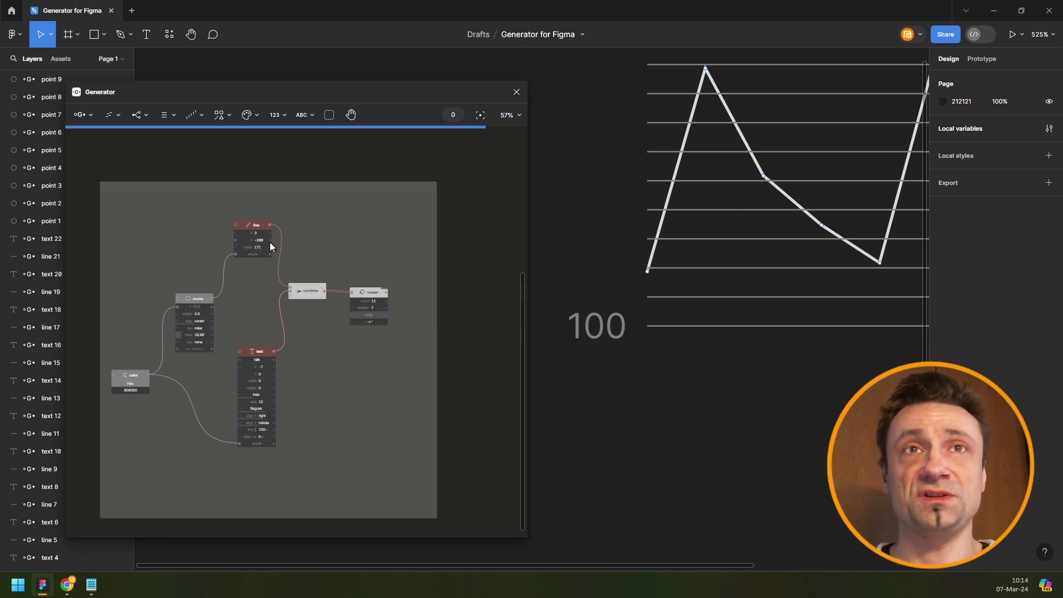
Set the line node's Y to 0.
{"action": "scroll", "coordinate": [259, 247], "scroll_direction": "up", "scroll_amount": 5}
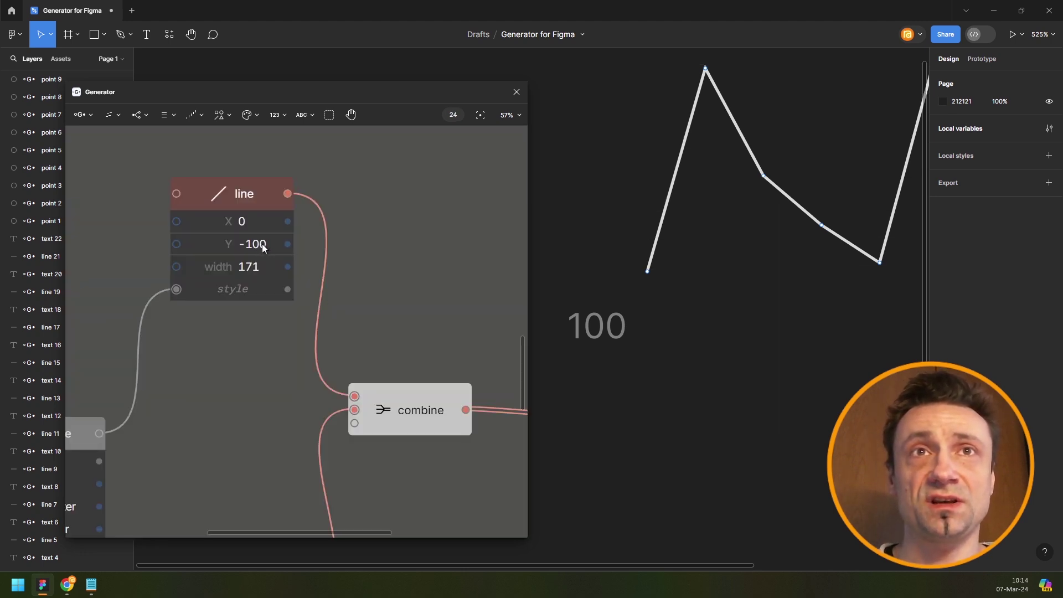
{"action": "double_click", "coordinate": [266, 244]}
{"action": "type", "text": "0"}
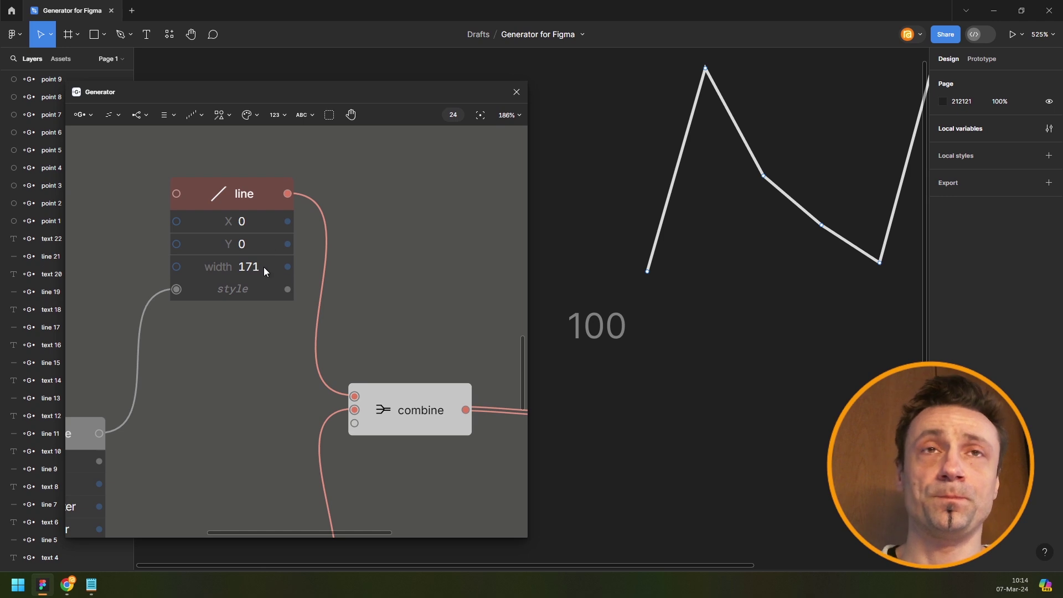
{"action": "key", "text": "Return"}
Make room by moving the text and repeat nodes, and insert a Move node between combine and repeat.
{"action": "scroll", "coordinate": [261, 273], "scroll_direction": "down", "scroll_amount": 3}
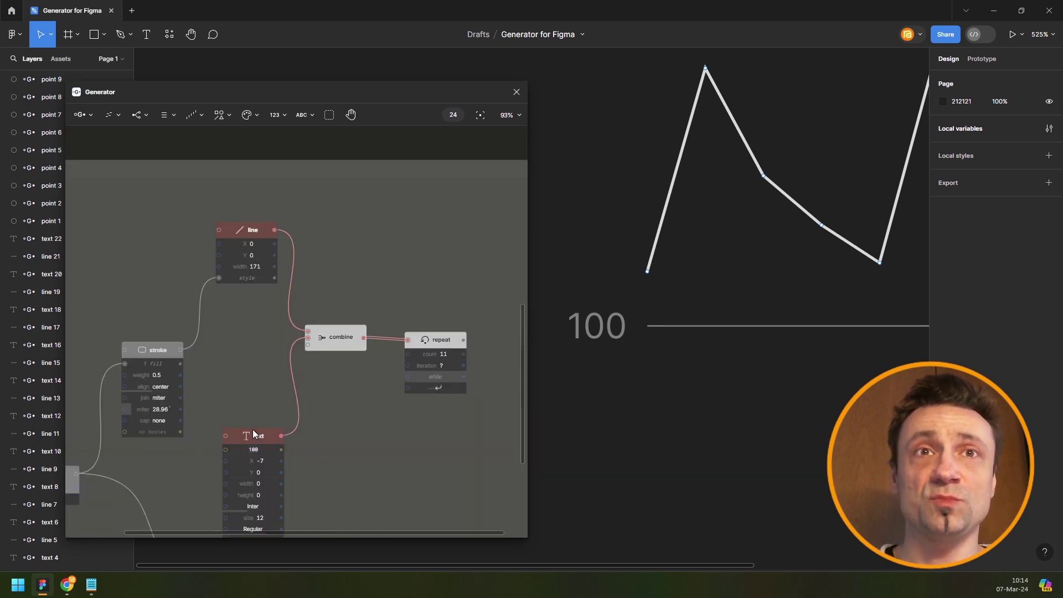
{"action": "left_click_drag", "start_coordinate": [252, 436], "coordinate": [250, 417]}
{"action": "left_click_drag", "start_coordinate": [433, 340], "coordinate": [491, 334]}
{"action": "left_click", "coordinate": [314, 339]}
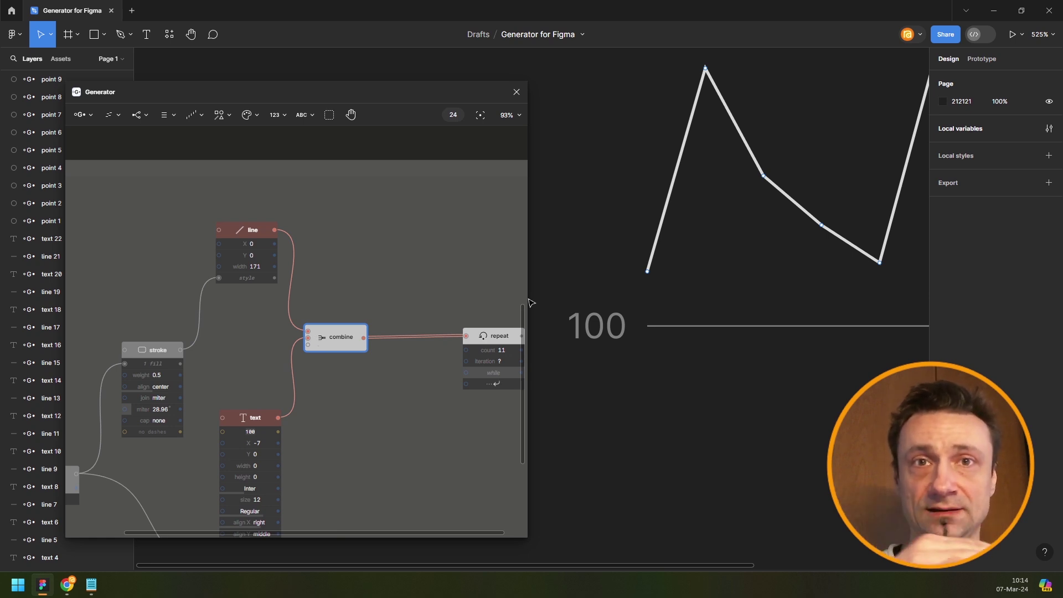
{"action": "key", "text": "space"}
{"action": "type", "text": "move"}
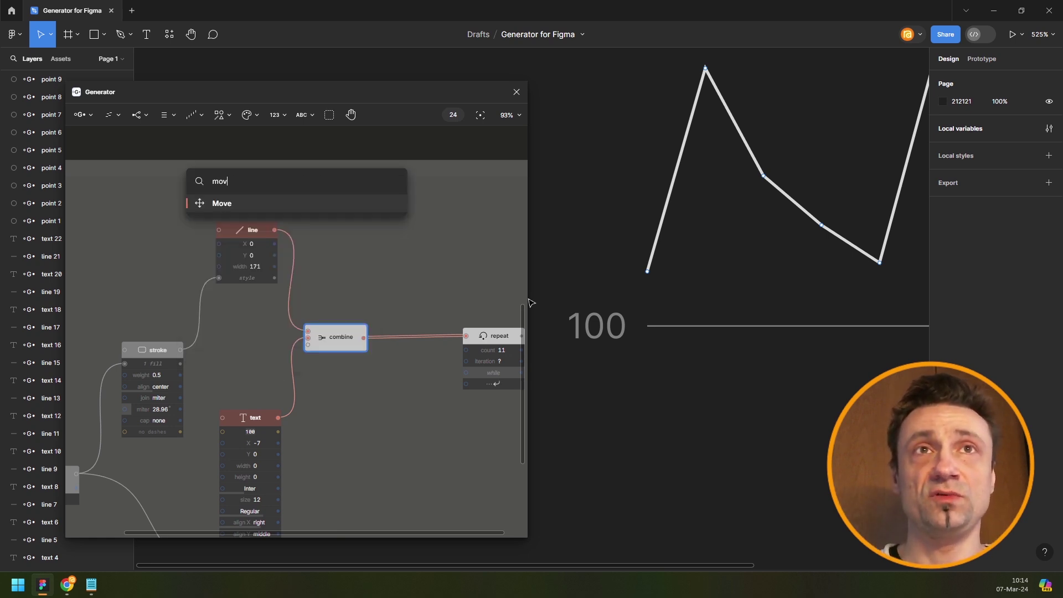
{"action": "key", "text": "Return"}
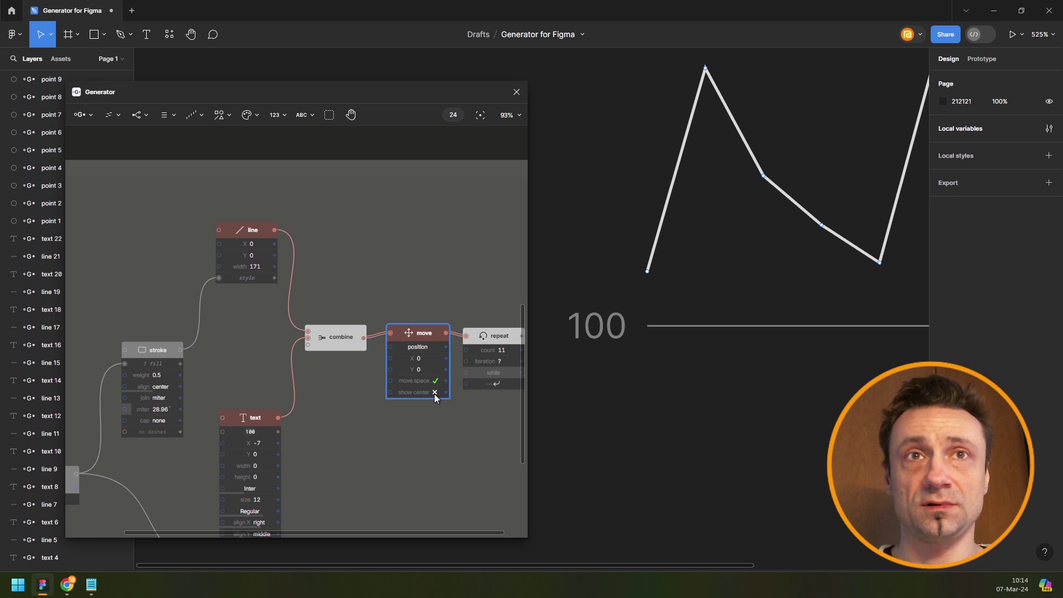
Drive the move node's Y with a new number sequence node whose add value is -10.
{"action": "left_click", "coordinate": [194, 119]}
{"action": "left_click", "coordinate": [198, 161]}
{"action": "left_click_drag", "start_coordinate": [368, 446], "coordinate": [407, 367]}
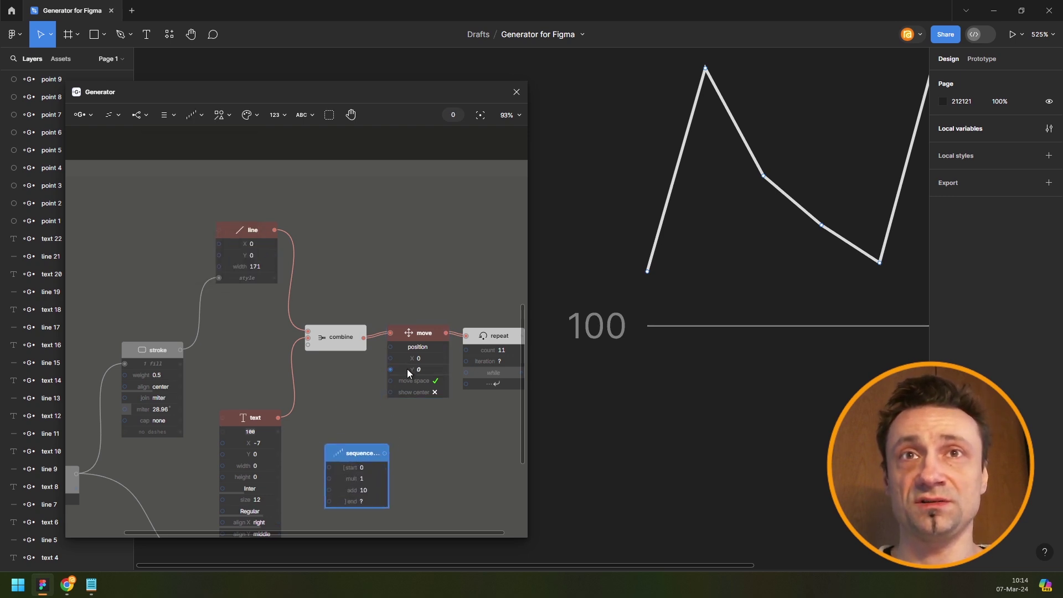
{"action": "left_click", "coordinate": [374, 490]}
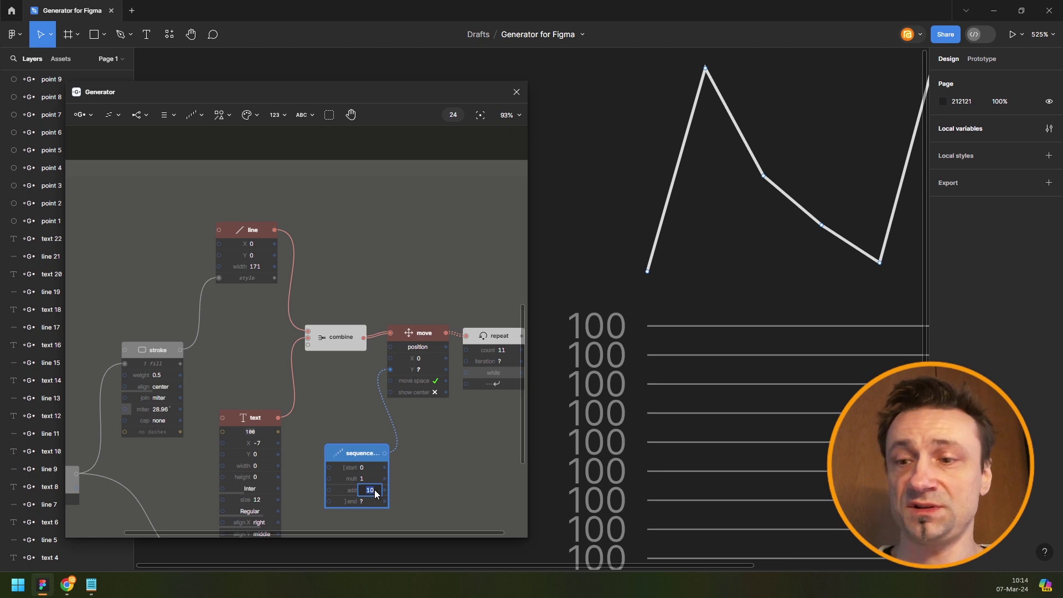
{"action": "key", "text": "Return"}
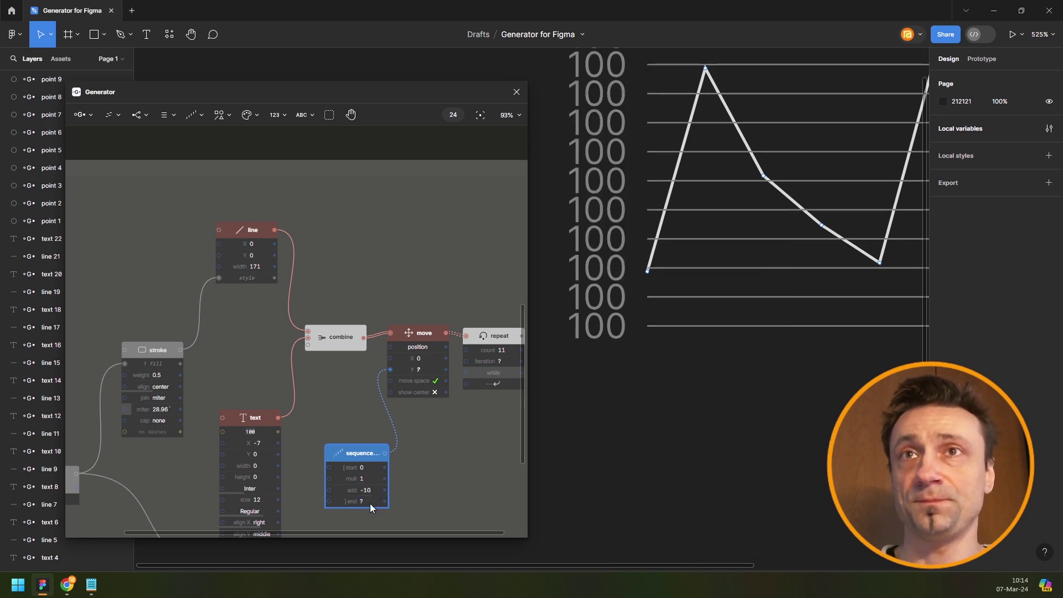
{"action": "scroll", "coordinate": [729, 268], "scroll_direction": "down", "scroll_amount": 5}
{"action": "scroll", "coordinate": [714, 279], "scroll_direction": "up", "scroll_amount": 1}
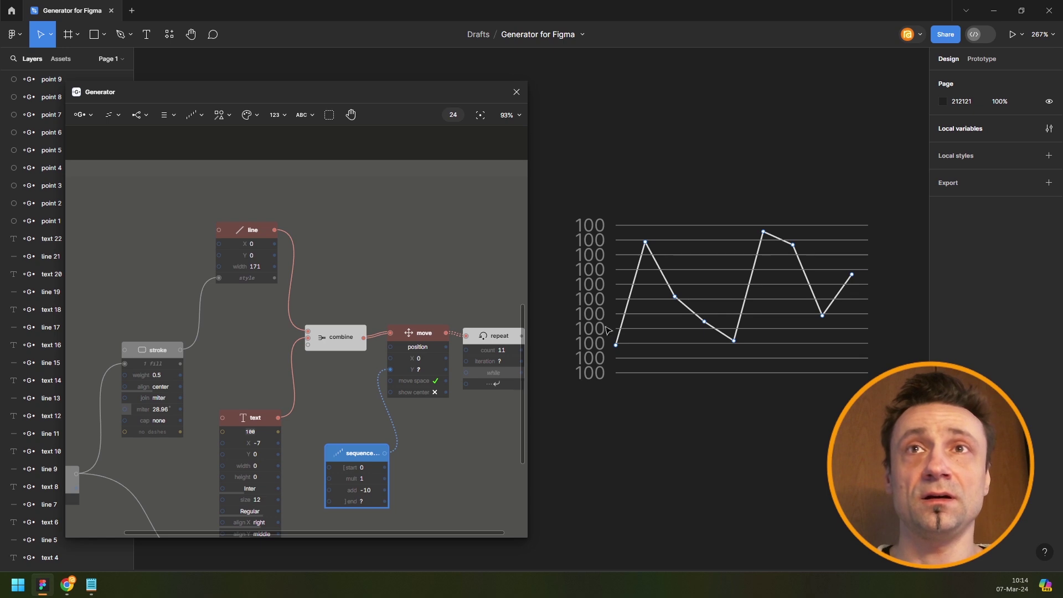
{"action": "scroll", "coordinate": [288, 298], "scroll_direction": "down", "scroll_amount": 4}
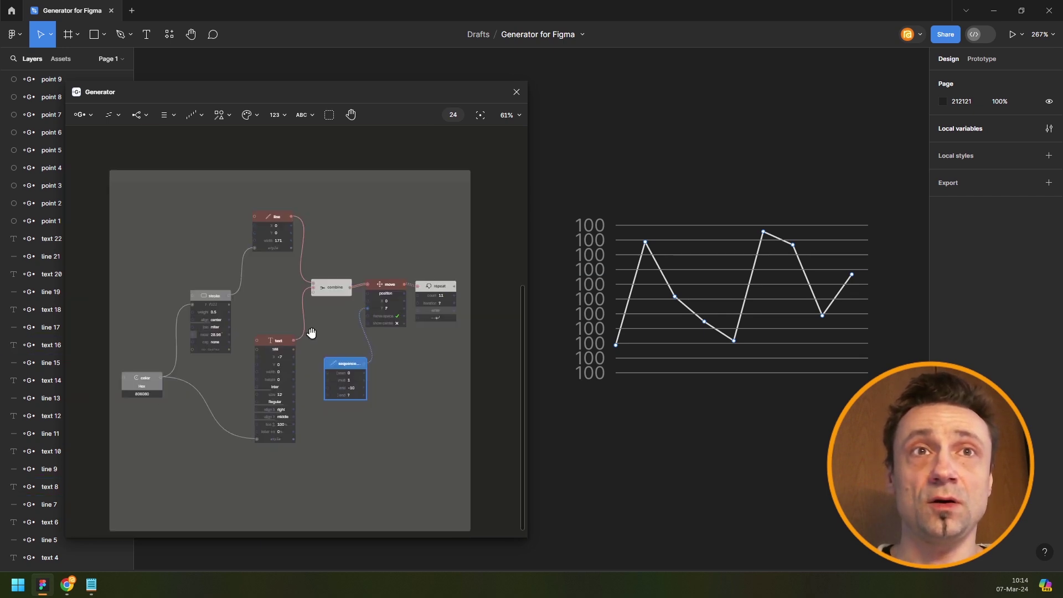
Set the text node's X to -3 and its font size to 8.
{"action": "scroll", "coordinate": [307, 363], "scroll_direction": "up", "scroll_amount": 8}
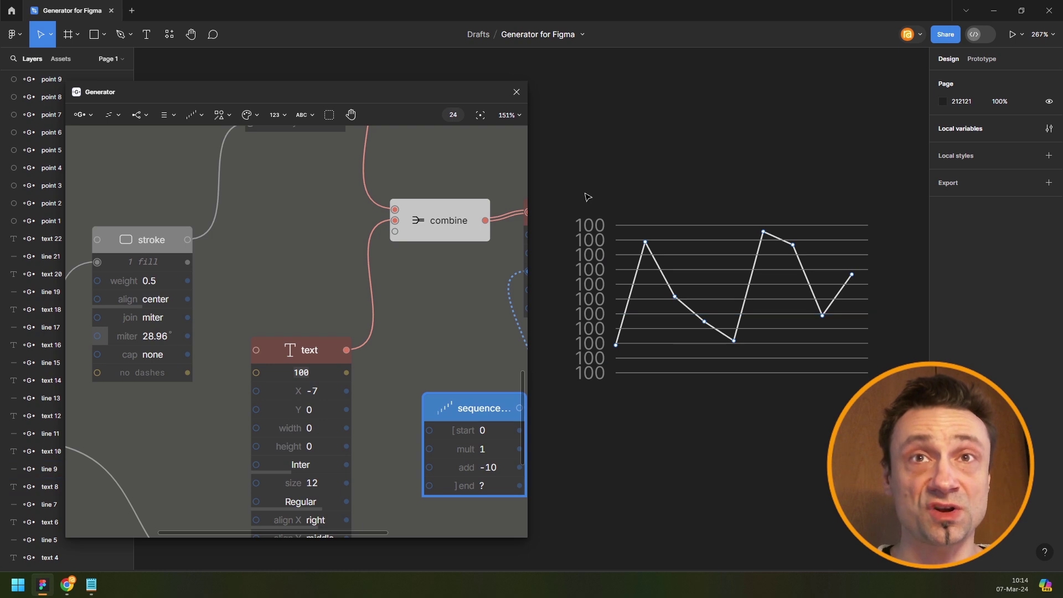
{"action": "left_click_drag", "start_coordinate": [310, 391], "coordinate": [294, 482]}
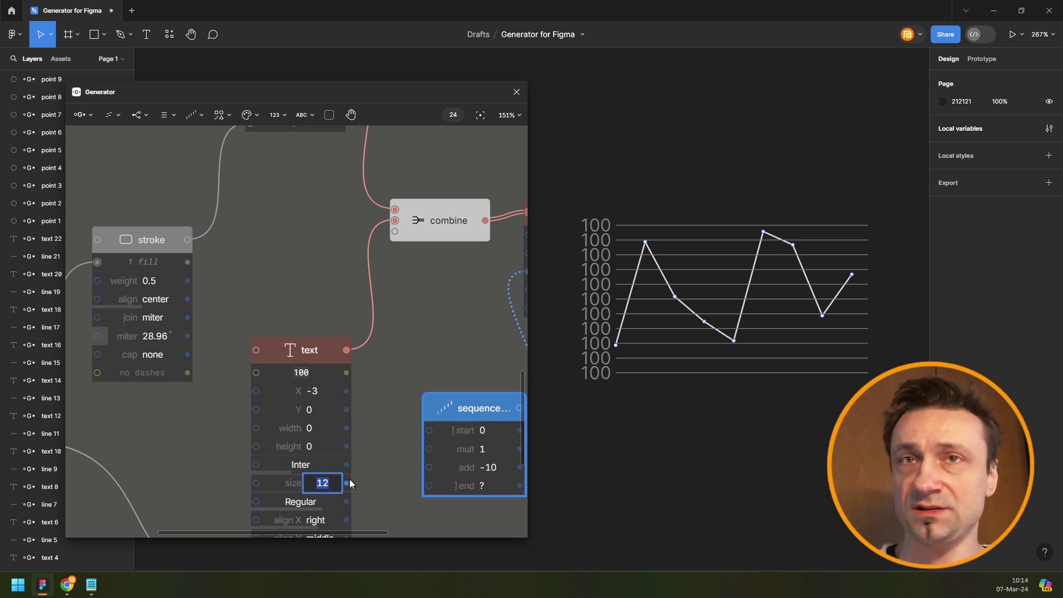
{"action": "type", "text": "87"}
{"action": "key", "text": "Return"}
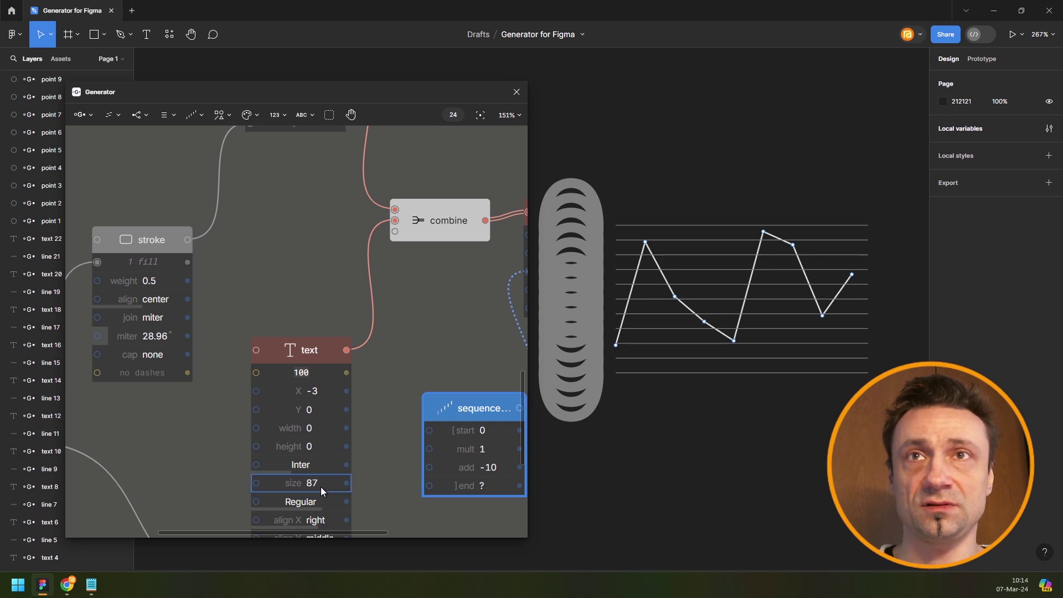
{"action": "left_click", "coordinate": [321, 487]}
{"action": "type", "text": "8"}
{"action": "key", "text": "Return"}
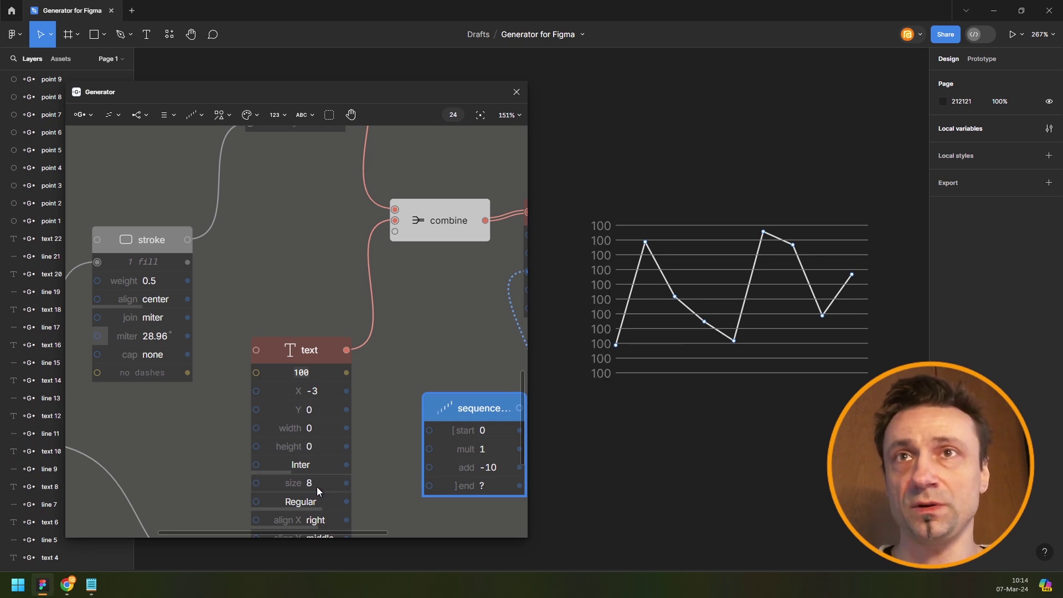
Duplicate the number sequence node and place the copy below the color node.
{"action": "scroll", "coordinate": [430, 334], "scroll_direction": "down", "scroll_amount": 3}
{"action": "scroll", "coordinate": [430, 334], "scroll_direction": "left", "scroll_amount": 1}
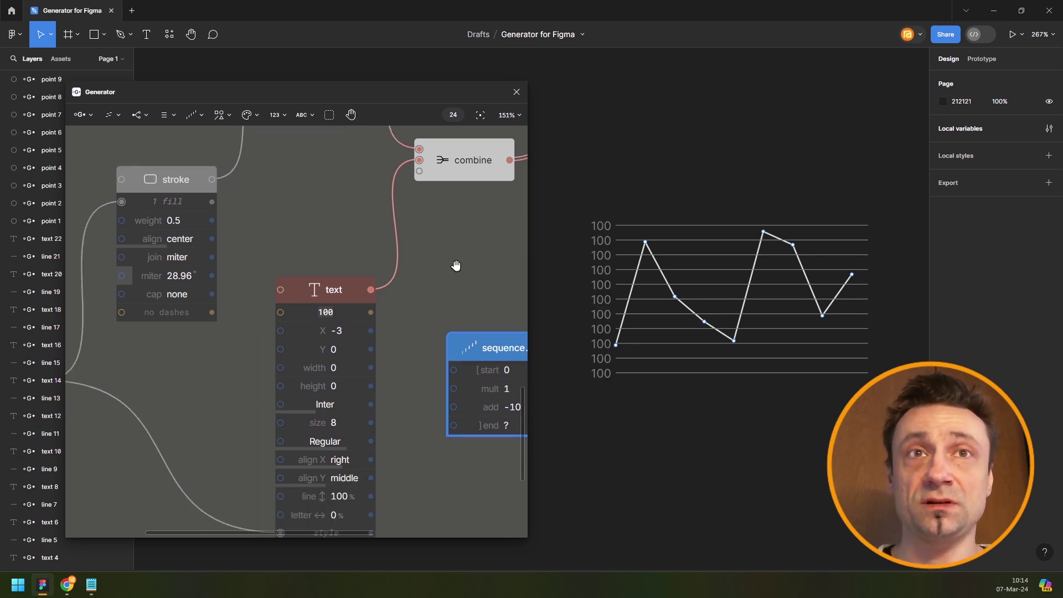
{"action": "key", "text": "ctrl+d"}
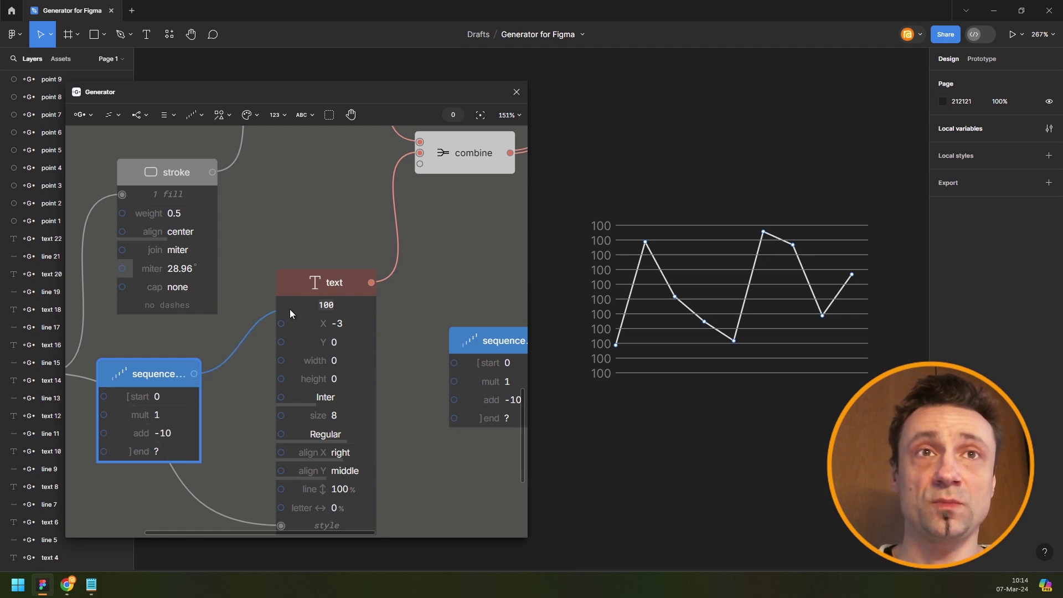
{"action": "scroll", "coordinate": [241, 380], "scroll_direction": "down", "scroll_amount": 3}
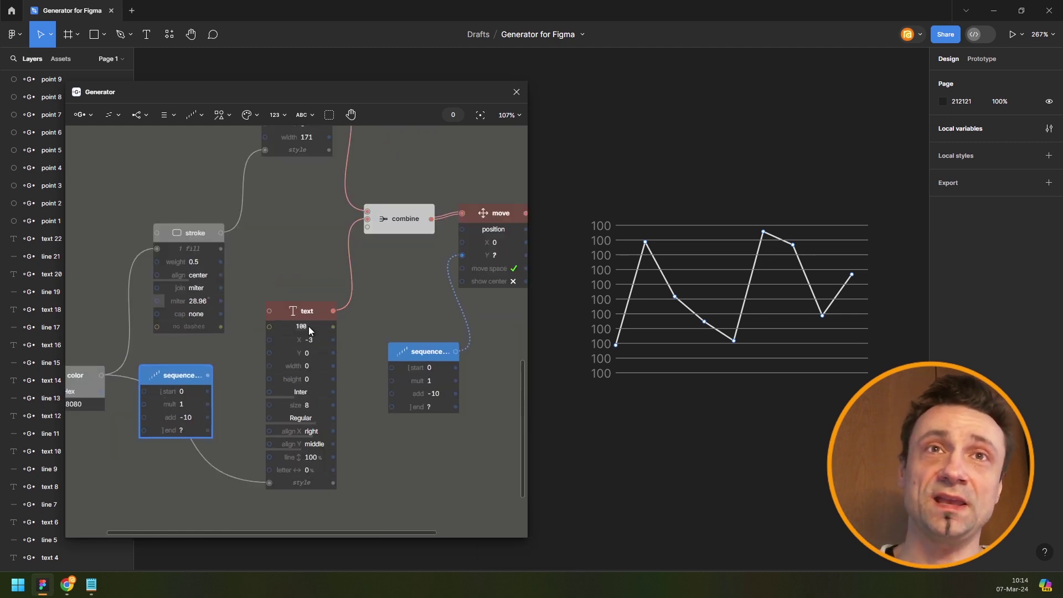
{"action": "scroll", "coordinate": [222, 354], "scroll_direction": "left", "scroll_amount": 2}
{"action": "scroll", "coordinate": [222, 354], "scroll_direction": "down", "scroll_amount": 1}
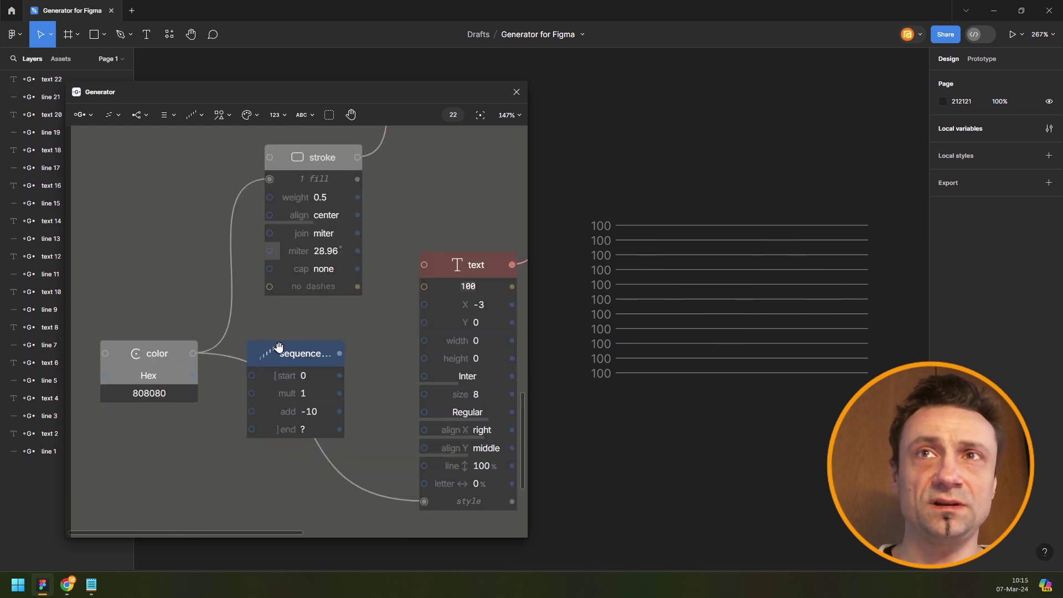
{"action": "left_click_drag", "start_coordinate": [278, 349], "coordinate": [147, 451]}
Add a number to text node fed by the duplicated sequence and connect its output to the text node's content.
{"action": "key", "text": "Tab"}
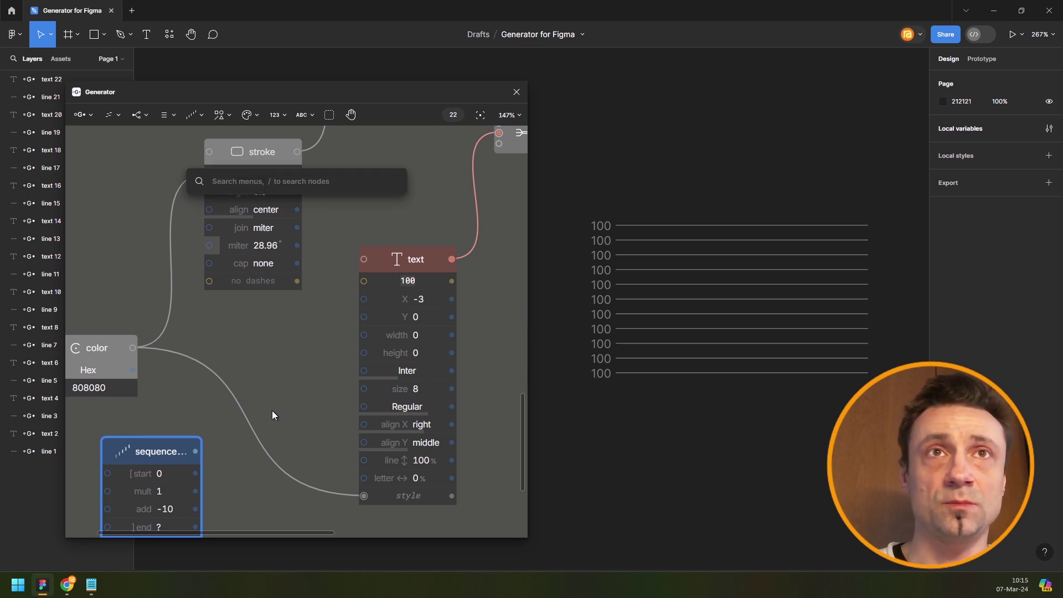
{"action": "type", "text": "num"}
{"action": "key", "text": "Down"}
{"action": "key", "text": "Return"}
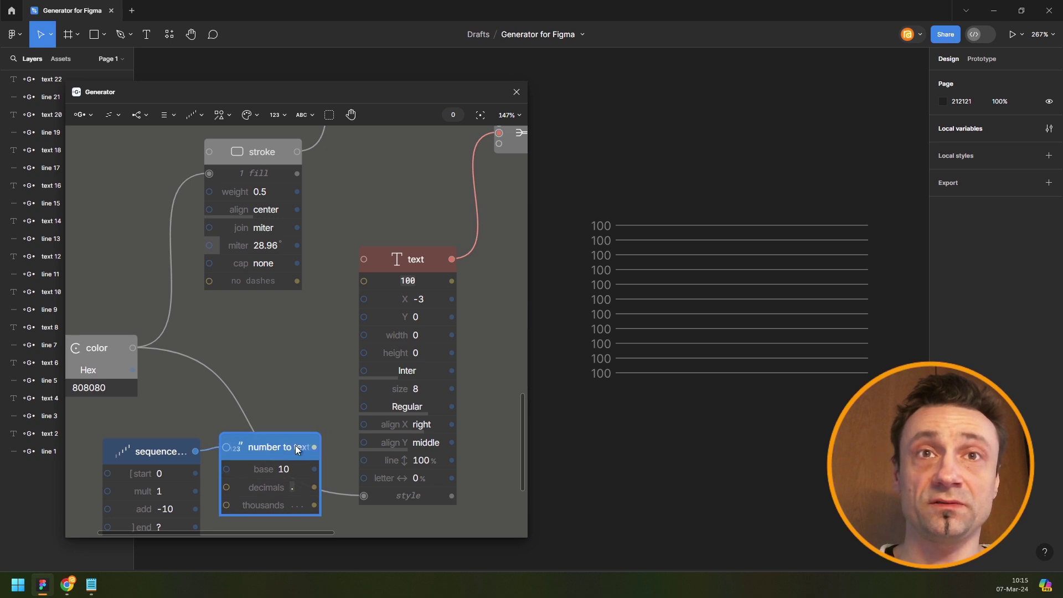
{"action": "left_click_drag", "start_coordinate": [314, 447], "coordinate": [381, 280]}
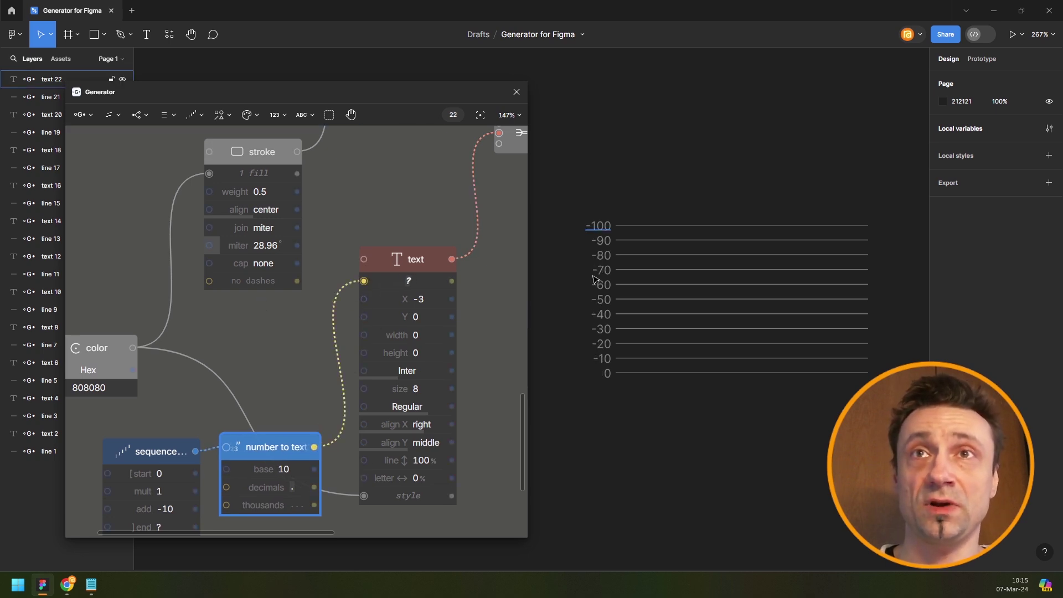
Set the add value of the sequence feeding the labels to 10.
{"action": "scroll", "coordinate": [212, 426], "scroll_direction": "down", "scroll_amount": 3}
{"action": "left_click", "coordinate": [197, 431]}
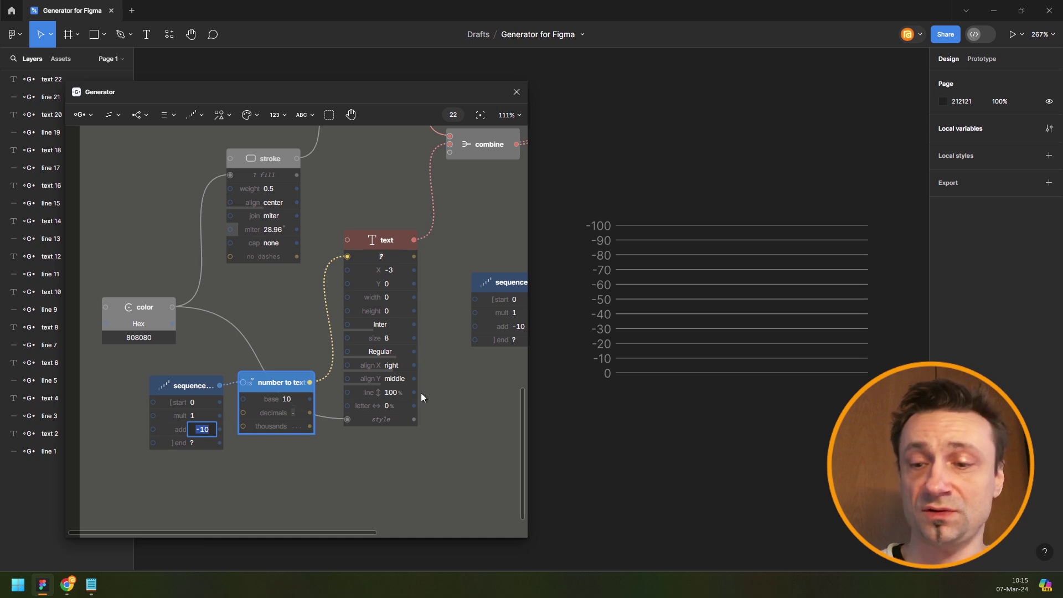
{"action": "type", "text": "10"}
{"action": "key", "text": "Return"}
Show the graph path together with the grid, then resize the gray grid frame and move it above the red path frame.
{"action": "scroll", "coordinate": [374, 322], "scroll_direction": "down", "scroll_amount": 8}
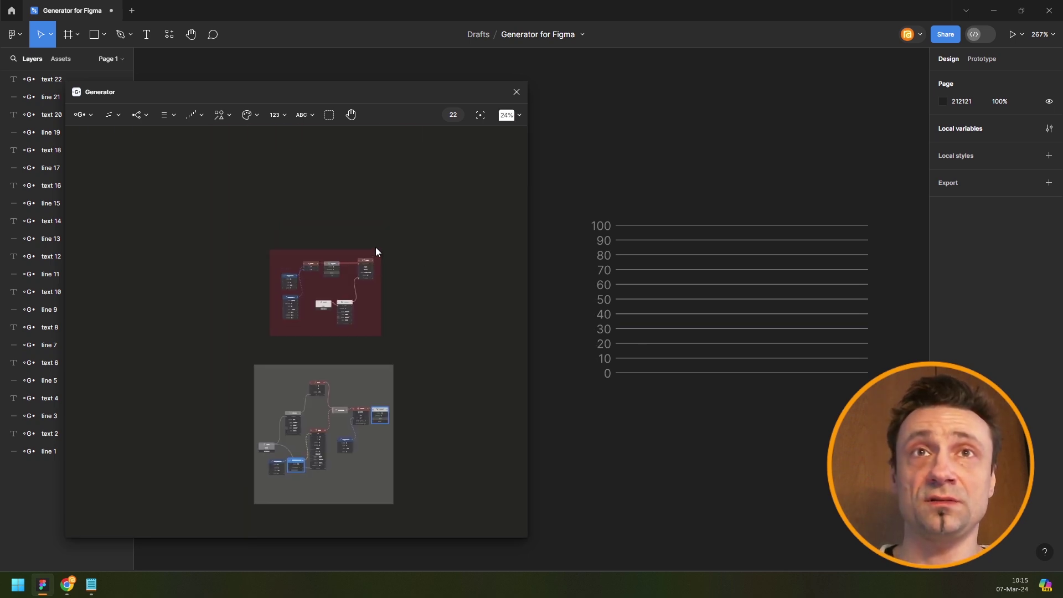
{"action": "left_click", "coordinate": [368, 263]}
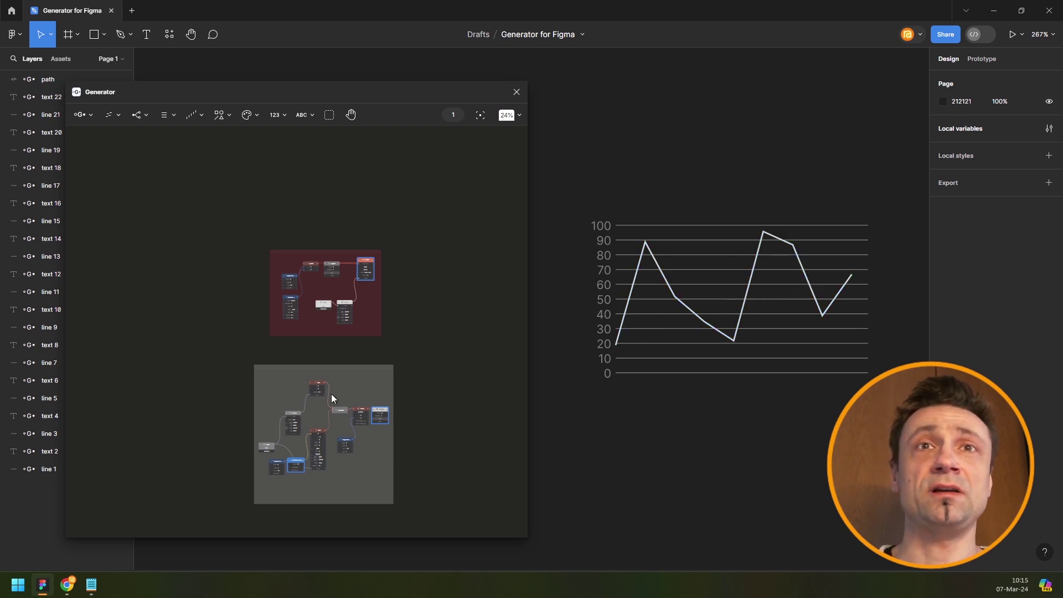
{"action": "left_click_drag", "start_coordinate": [349, 502], "coordinate": [352, 485]}
{"action": "left_click_drag", "start_coordinate": [359, 367], "coordinate": [363, 156]}
{"action": "scroll", "coordinate": [349, 177], "scroll_direction": "up", "scroll_amount": 2}
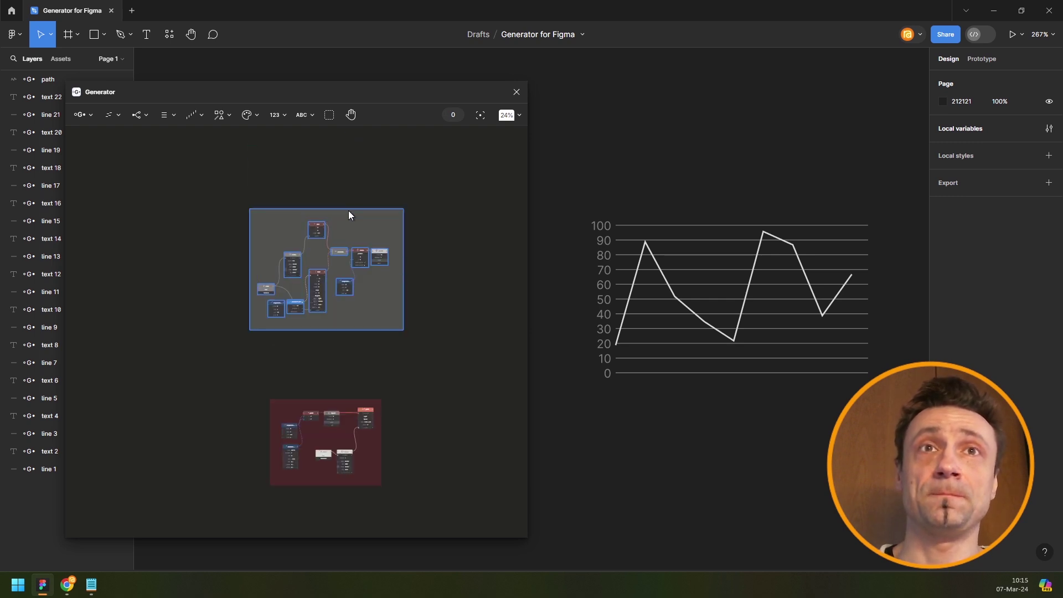
{"action": "left_click", "coordinate": [405, 387]}
Merge the outputs of the grid's repeat node and the path node in a new combine node outside both frames.
{"action": "left_click_drag", "start_coordinate": [417, 238], "coordinate": [384, 291]}
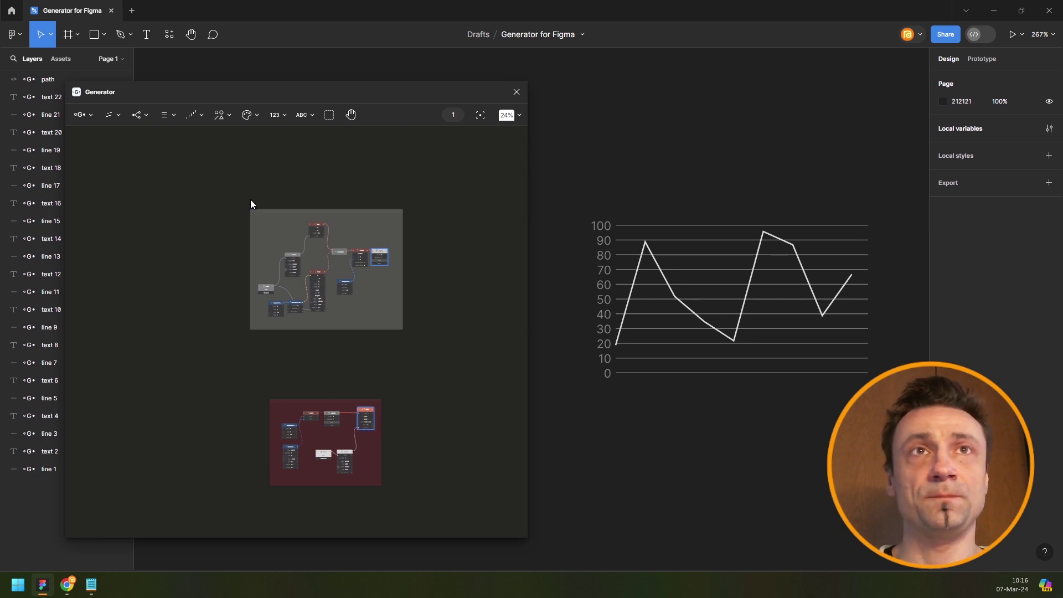
{"action": "left_click", "coordinate": [165, 119]}
{"action": "left_click", "coordinate": [167, 147]}
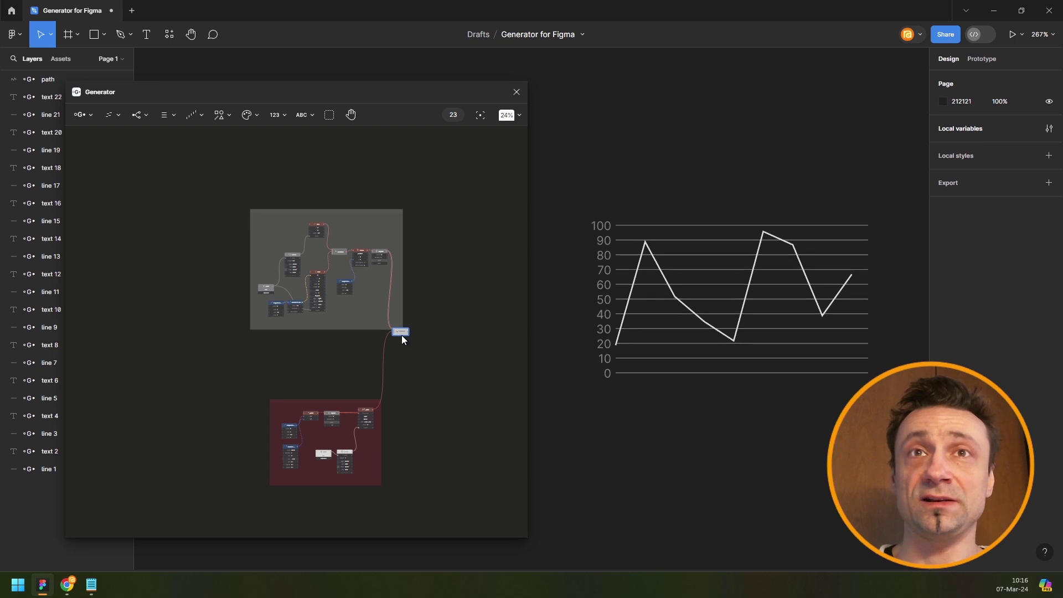
{"action": "left_click_drag", "start_coordinate": [401, 335], "coordinate": [436, 341]}
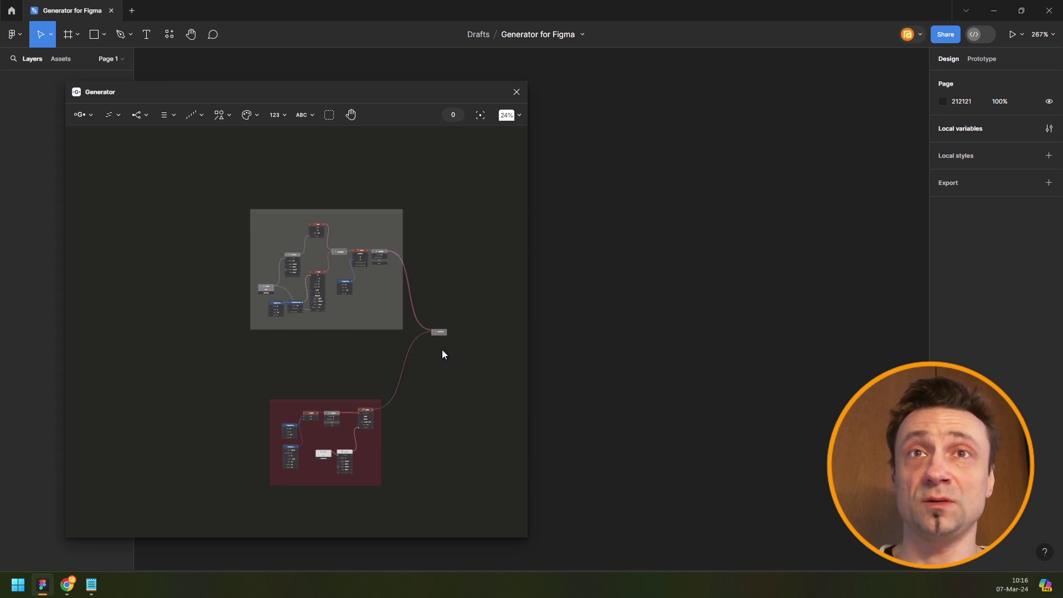
Preview the repeat node and the path node separately, and finish with the new combine node as the active output.
{"action": "left_click", "coordinate": [379, 256]}
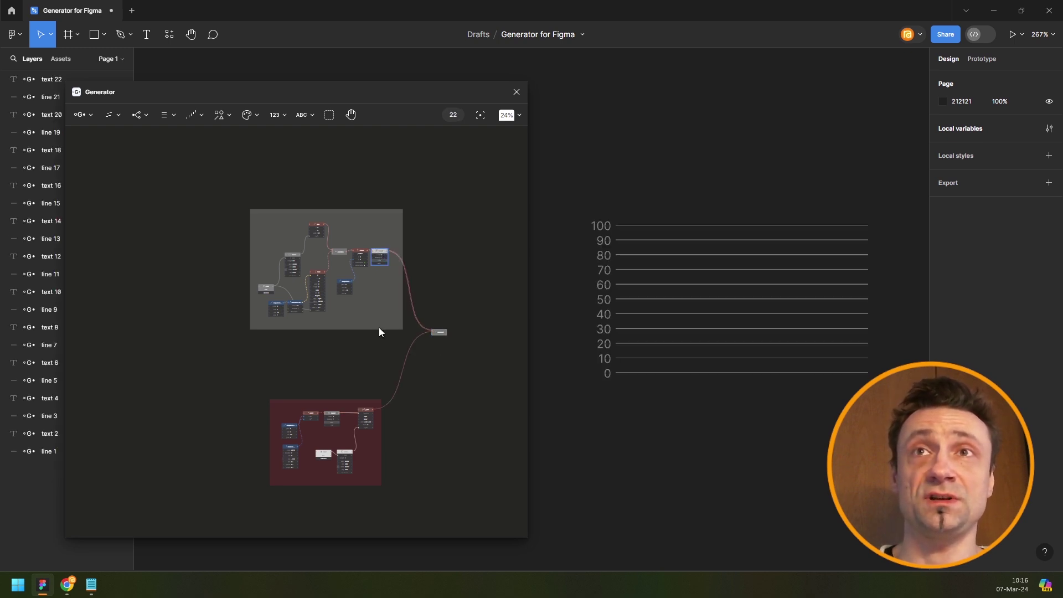
{"action": "left_click", "coordinate": [366, 415]}
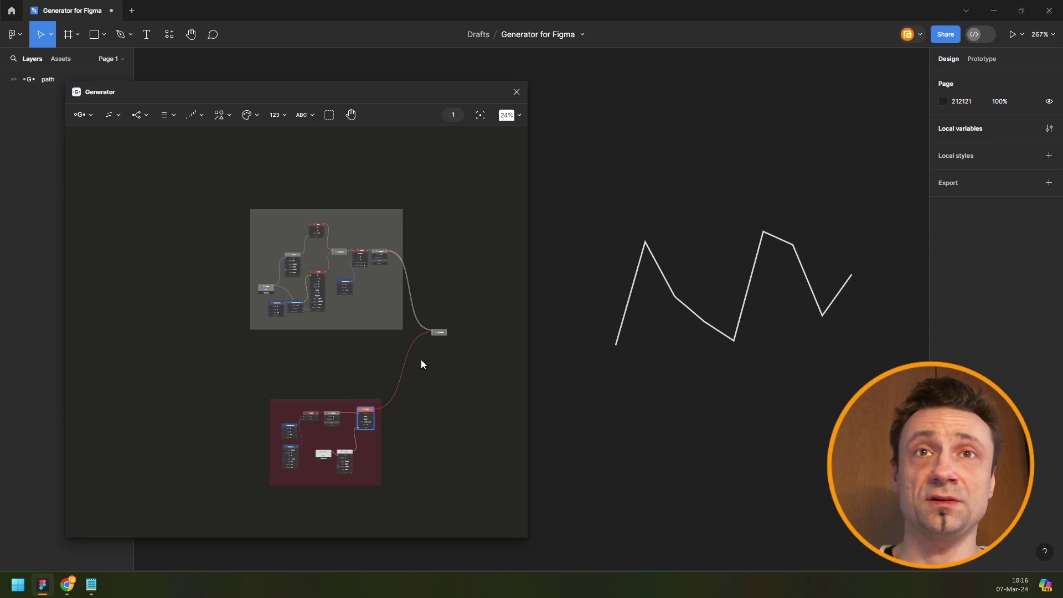
{"action": "left_click", "coordinate": [441, 331]}
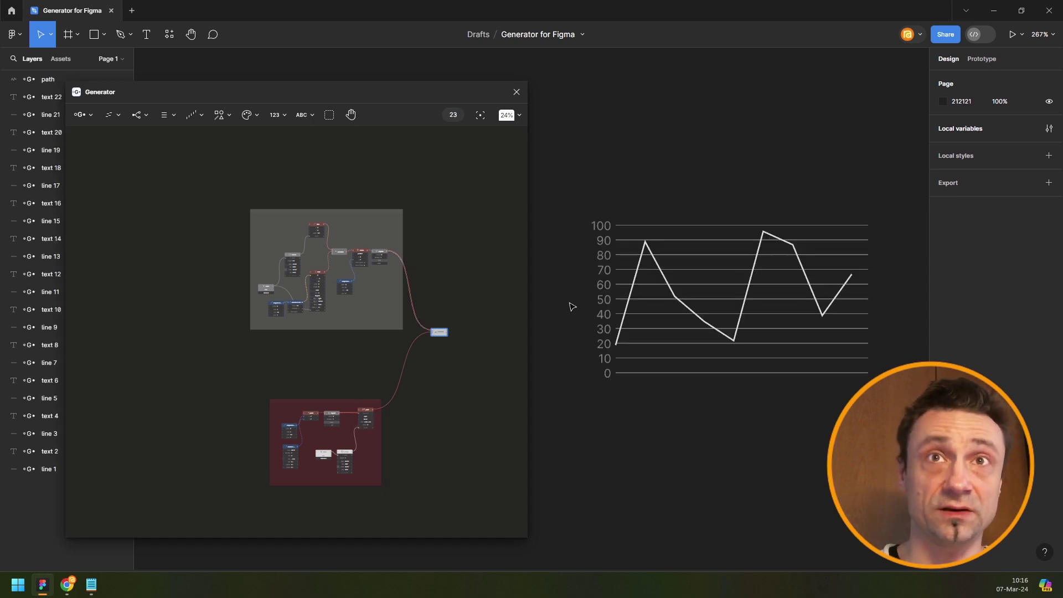
Examine how the graph line overlaps the grid lines and how that relates to the combine node's input order.
{"action": "scroll", "coordinate": [384, 263], "scroll_direction": "up", "scroll_amount": 5}
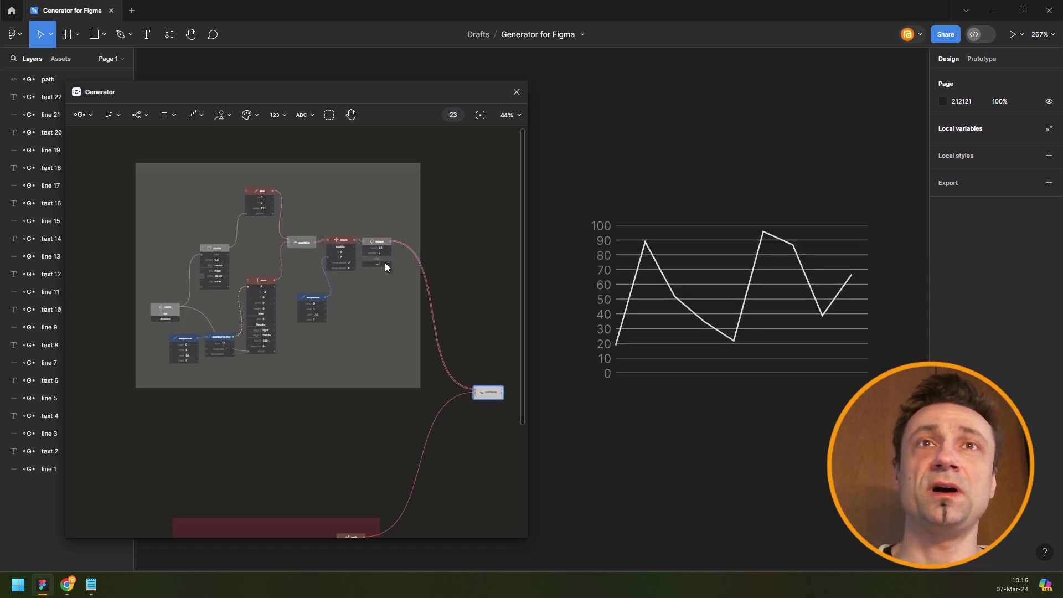
{"action": "scroll", "coordinate": [460, 335], "scroll_direction": "down", "scroll_amount": 2}
{"action": "scroll", "coordinate": [649, 259], "scroll_direction": "up", "scroll_amount": 2}
{"action": "scroll", "coordinate": [648, 259], "scroll_direction": "up", "scroll_amount": 15}
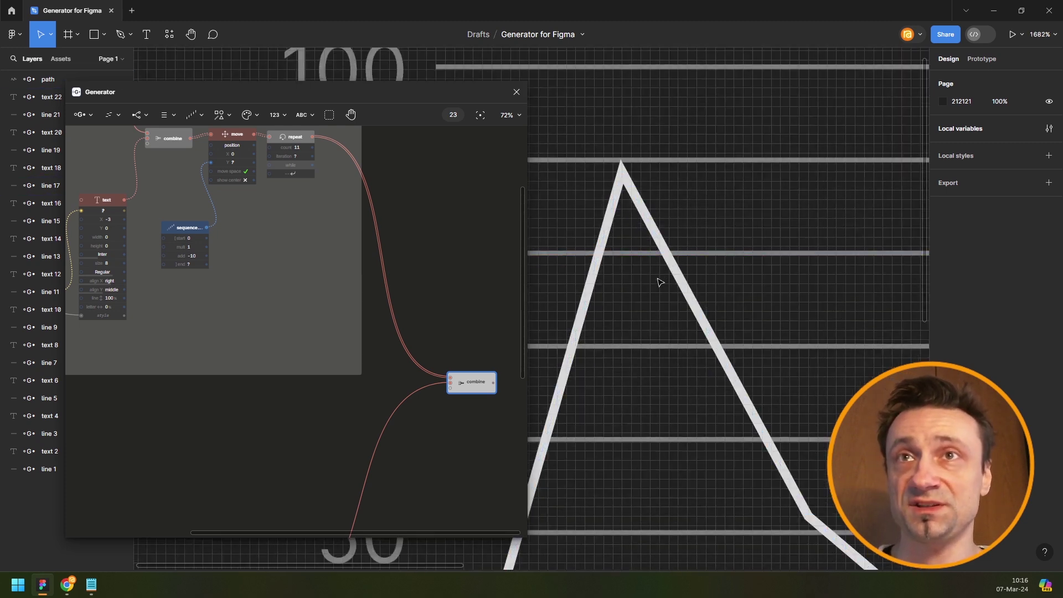
{"action": "scroll", "coordinate": [480, 364], "scroll_direction": "up", "scroll_amount": 8}
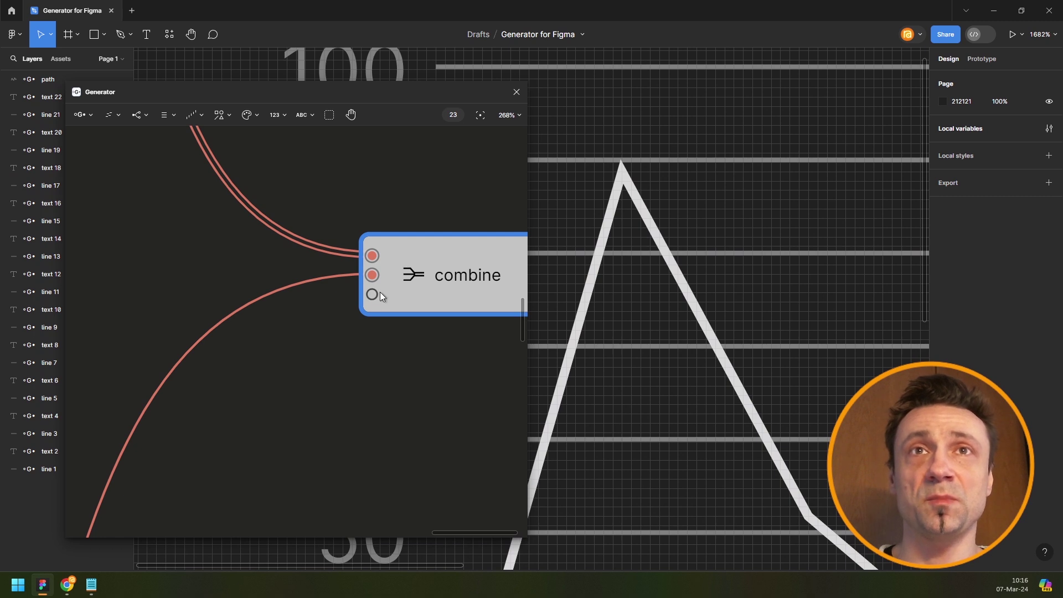
{"action": "scroll", "coordinate": [380, 295], "scroll_direction": "down", "scroll_amount": 8}
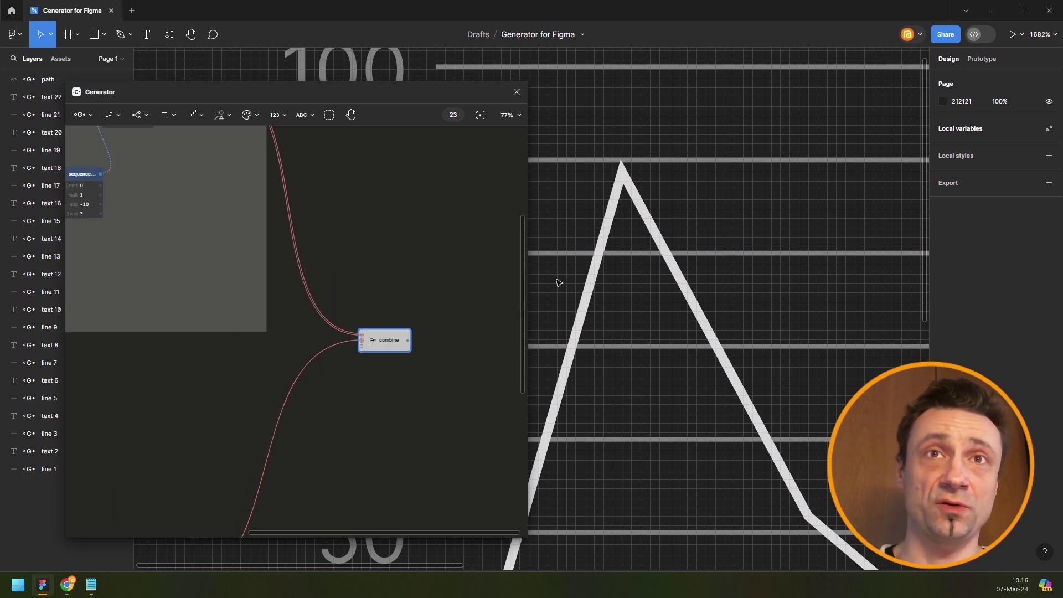
{"action": "scroll", "coordinate": [449, 275], "scroll_direction": "down", "scroll_amount": 4}
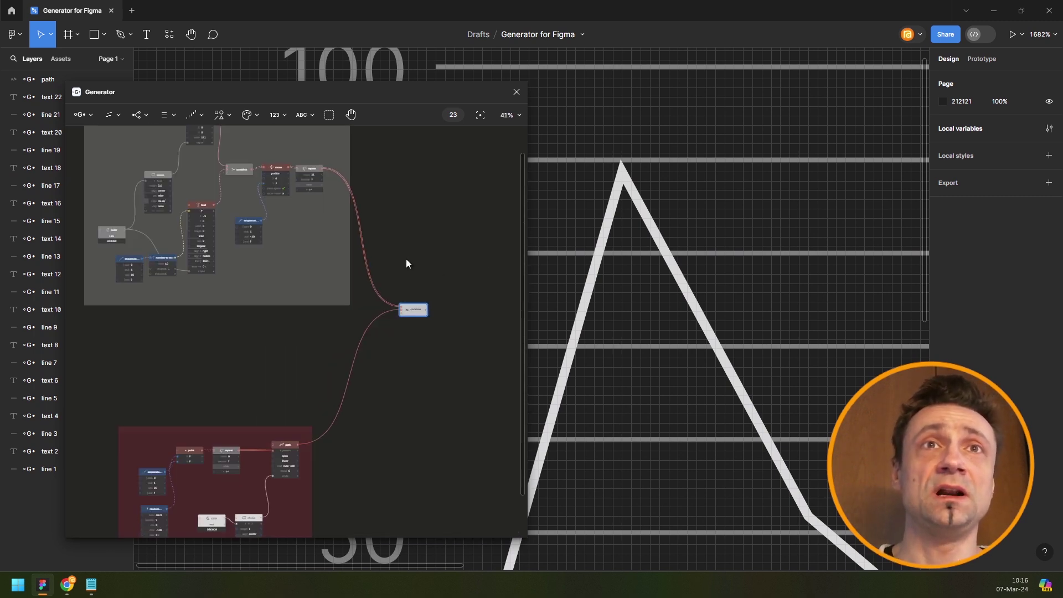
{"action": "scroll", "coordinate": [406, 264], "scroll_direction": "up", "scroll_amount": 2}
{"action": "scroll", "coordinate": [267, 291], "scroll_direction": "down", "scroll_amount": 3}
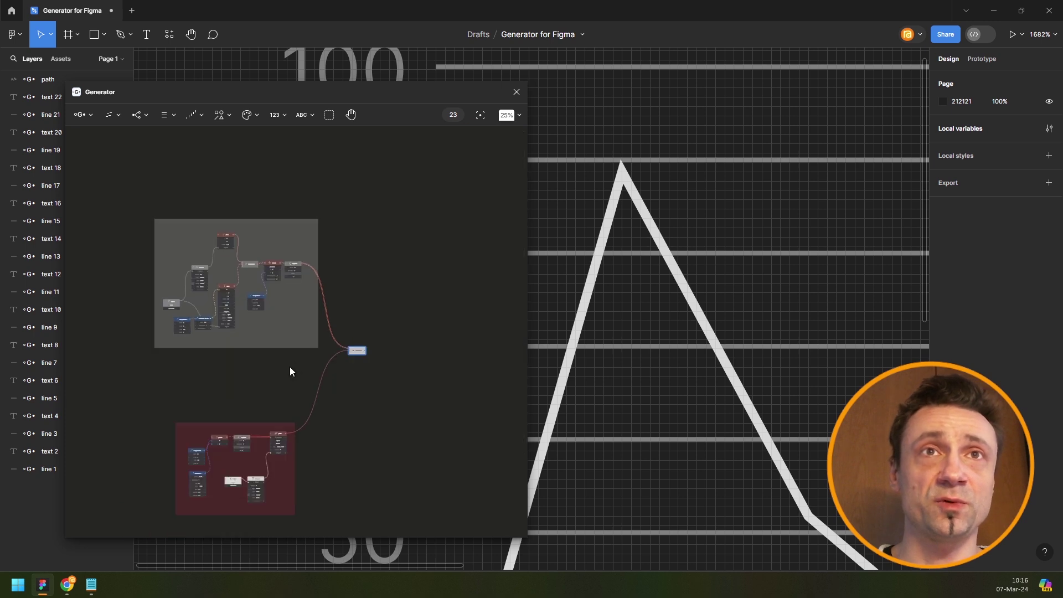
{"action": "left_click", "coordinate": [282, 220]}
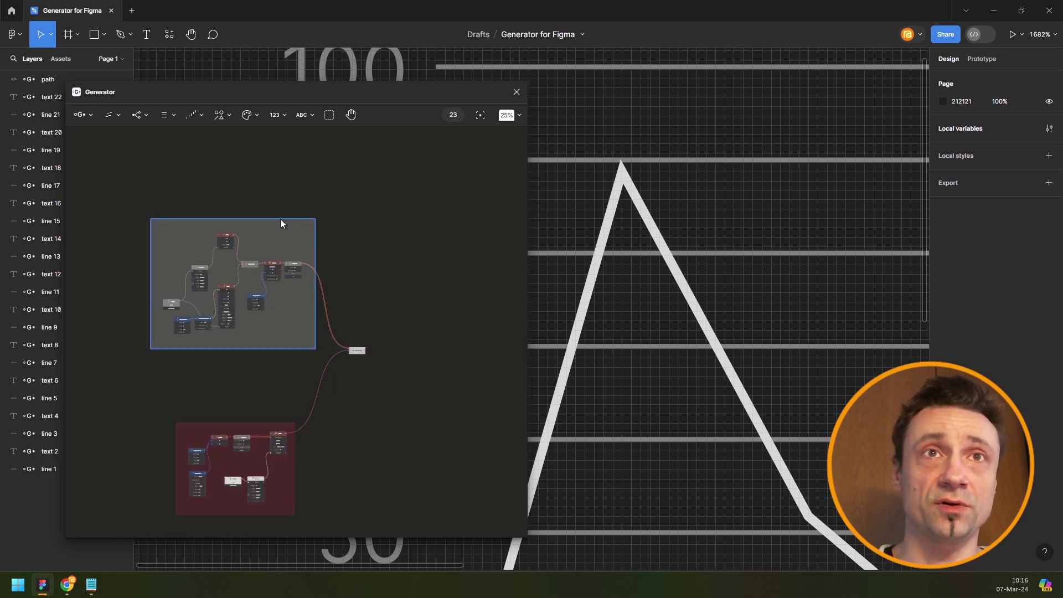
{"action": "scroll", "coordinate": [280, 325], "scroll_direction": "down", "scroll_amount": 3}
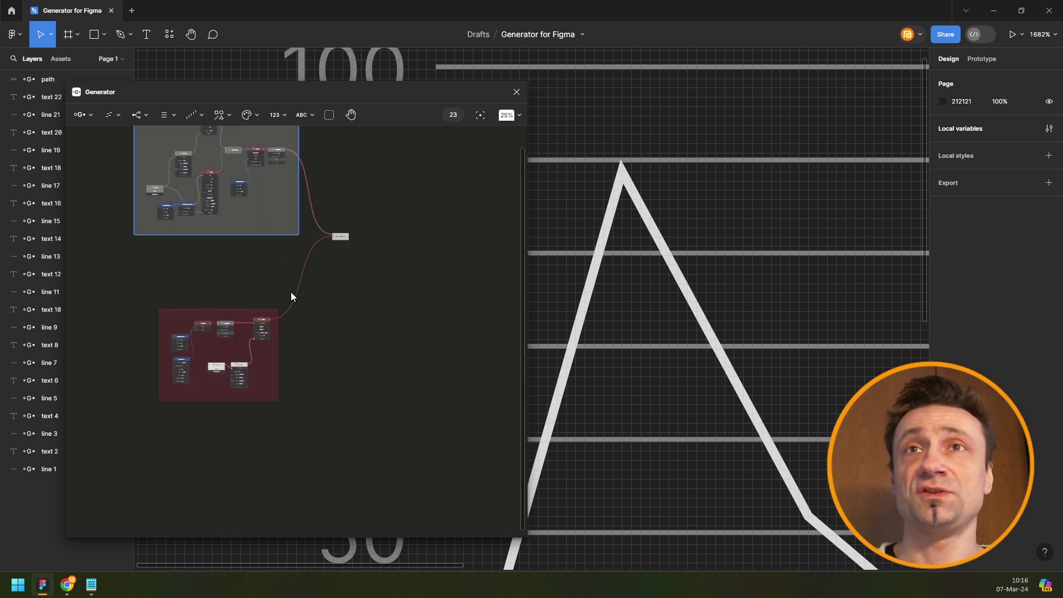
{"action": "scroll", "coordinate": [604, 306], "scroll_direction": "down", "scroll_amount": 10}
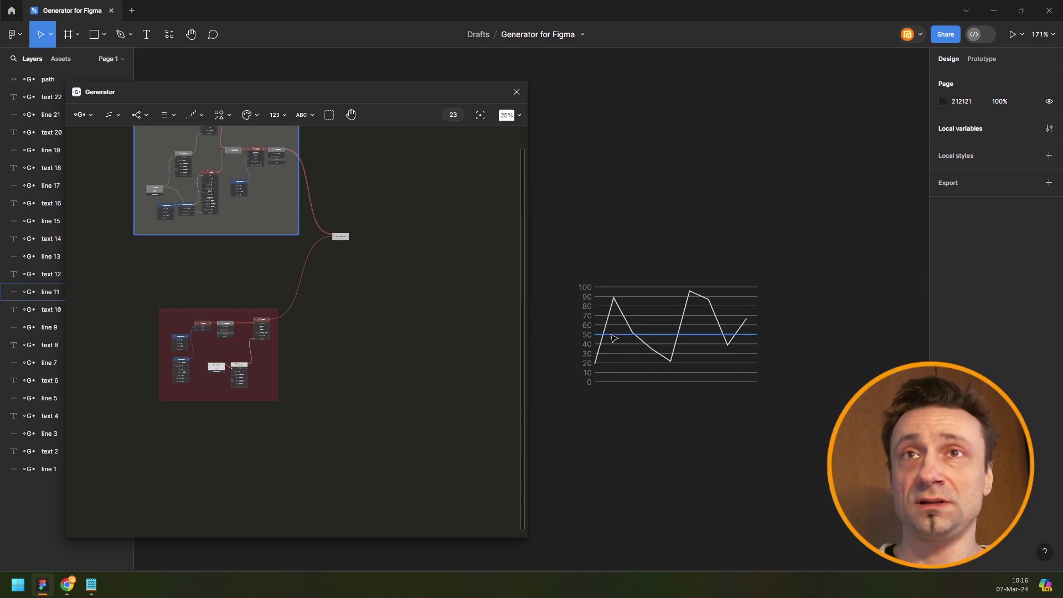
{"action": "left_click_drag", "start_coordinate": [645, 316], "coordinate": [675, 280]}
{"action": "scroll", "coordinate": [671, 267], "scroll_direction": "up", "scroll_amount": 3}
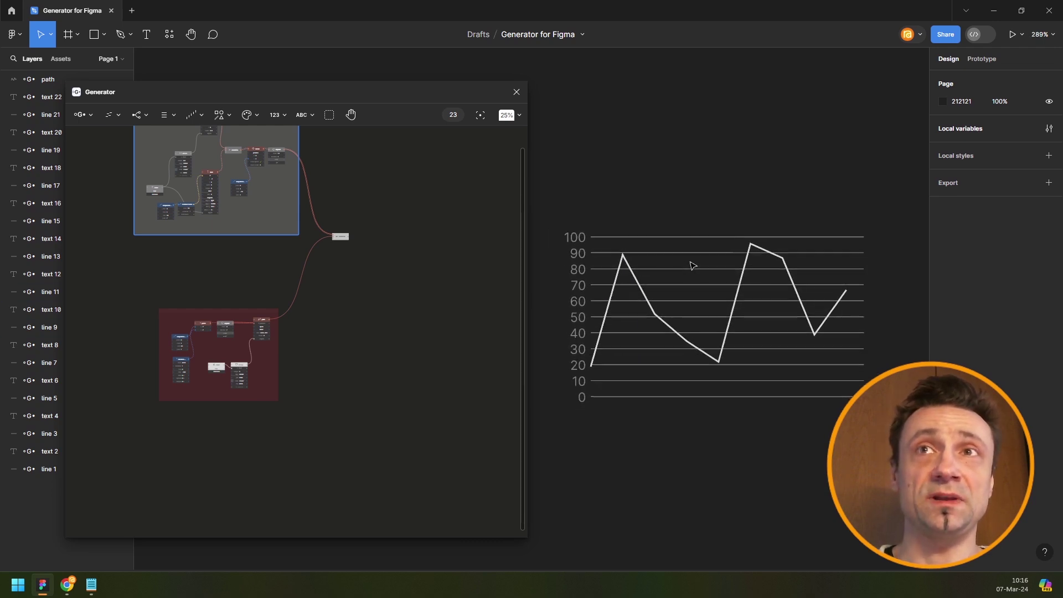
Move the red path frame and its nodes further down, and place a duplicate of the gray grid frame in the gap.
{"action": "left_click", "coordinate": [237, 311]}
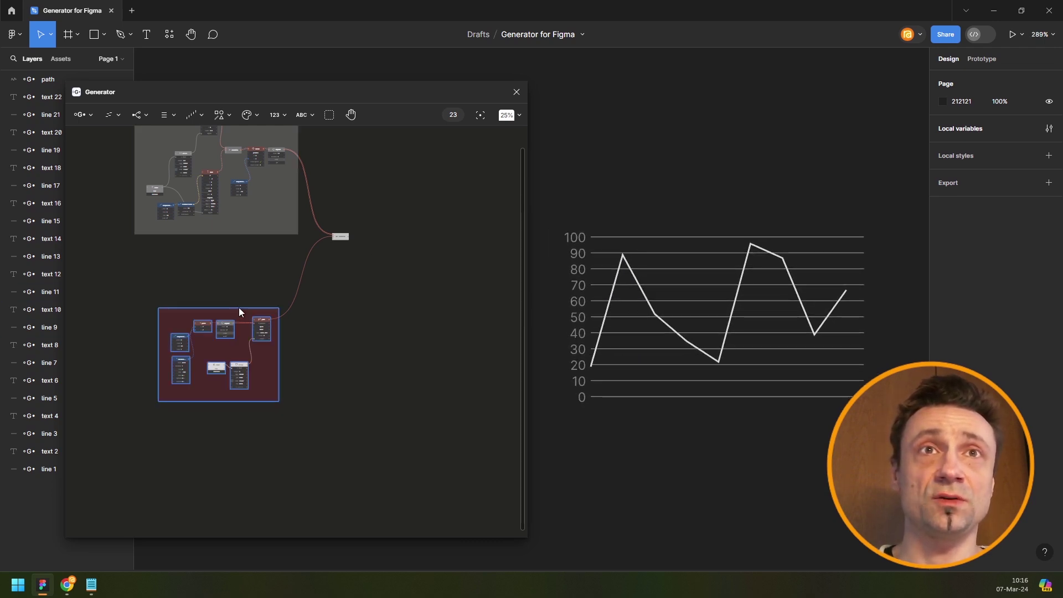
{"action": "left_click_drag", "start_coordinate": [228, 383], "coordinate": [231, 420]}
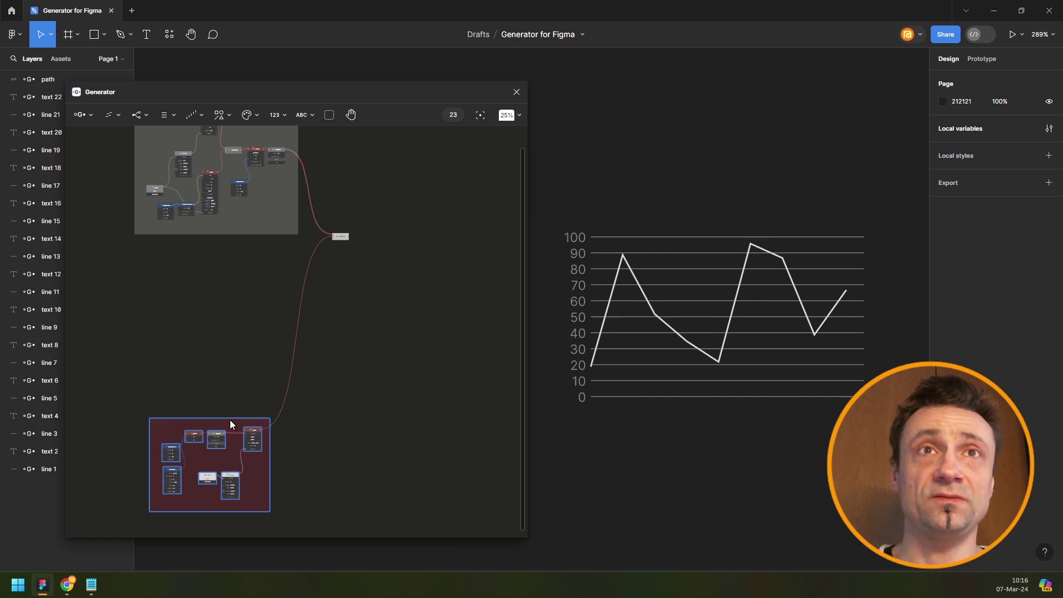
{"action": "left_click_drag", "start_coordinate": [265, 282], "coordinate": [286, 381]}
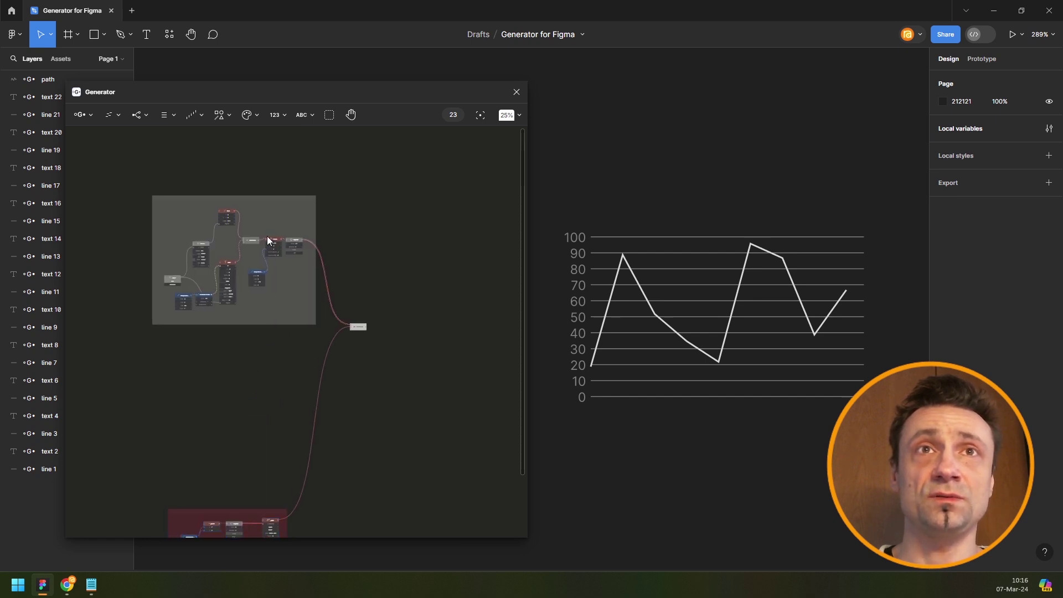
{"action": "left_click", "coordinate": [267, 201]}
{"action": "key", "text": "ctrl+d"}
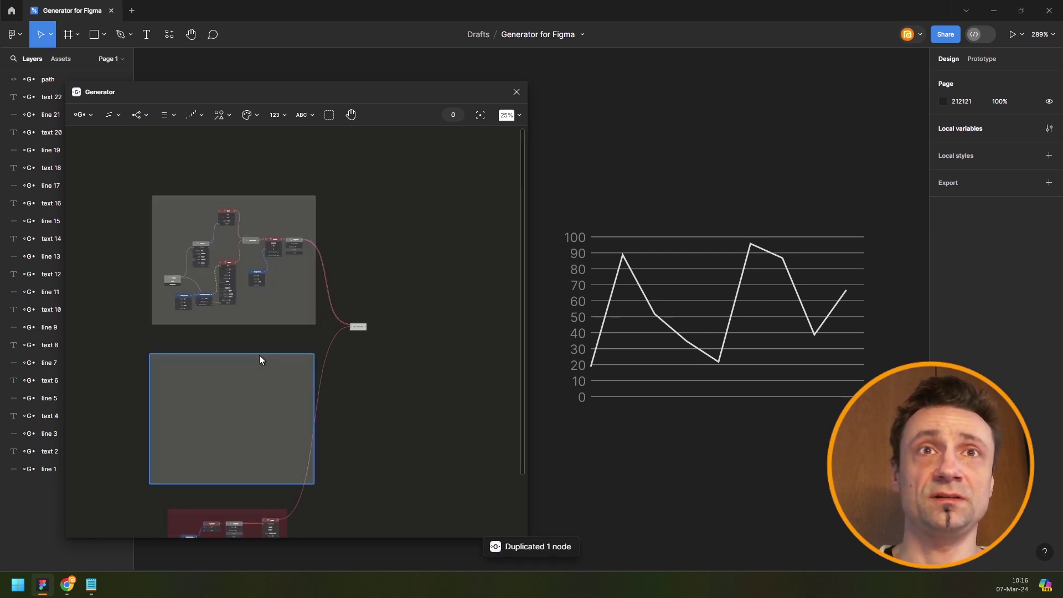
Delete the empty duplicate frame and place a duplicate of the gray grid frame, including its nodes, in the gap.
{"action": "mouse_move", "coordinate": [260, 356]}
{"action": "left_mouse_down"}
{"action": "mouse_move", "coordinate": [278, 344]}
{"action": "mouse_move", "coordinate": [267, 352]}
{"action": "left_mouse_up"}
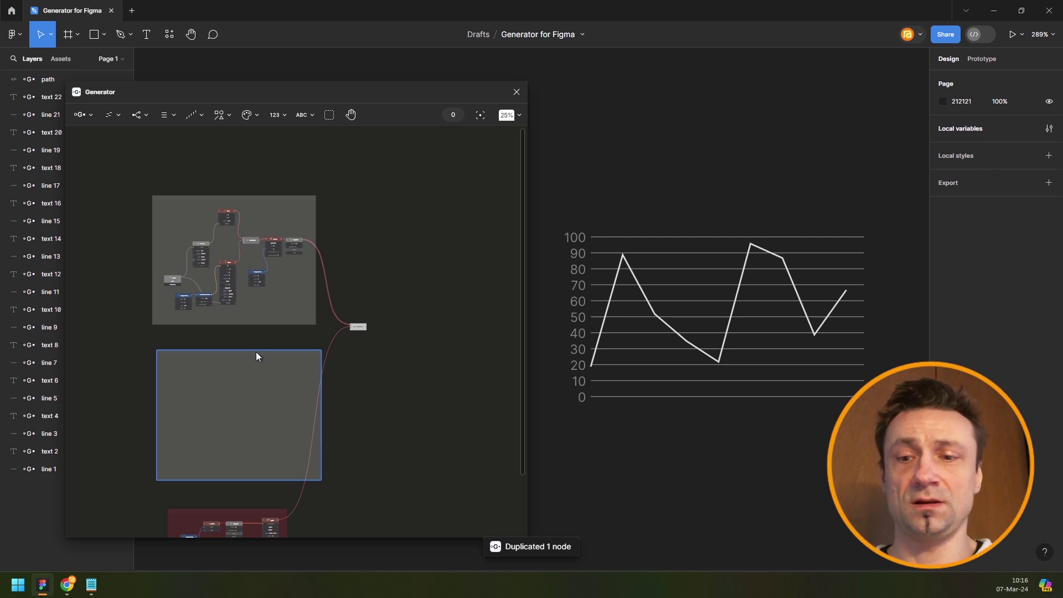
{"action": "key", "text": "Delete"}
{"action": "left_click", "coordinate": [260, 198]}
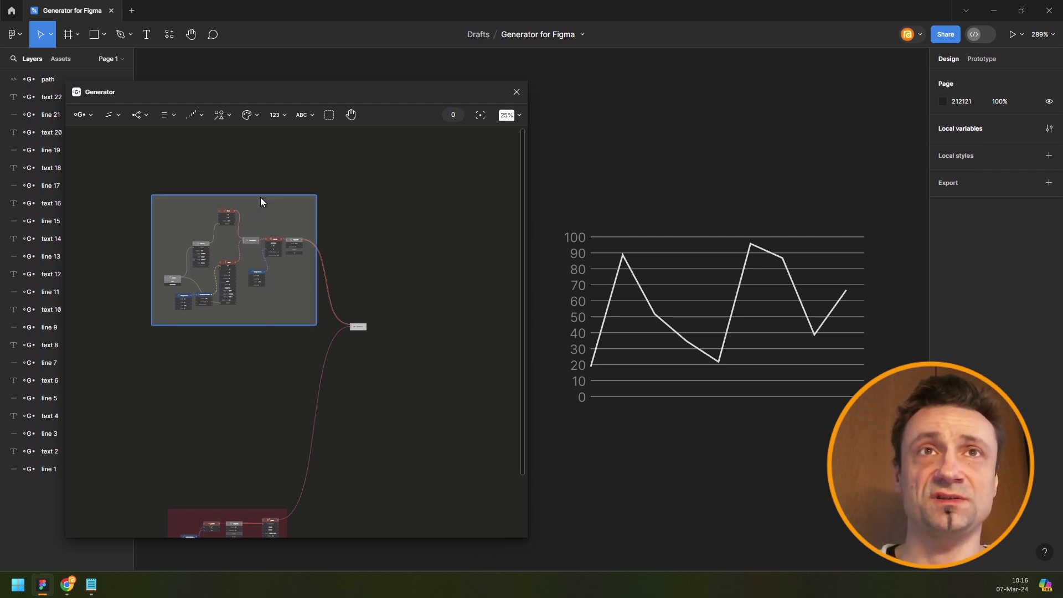
{"action": "left_click", "coordinate": [252, 348]}
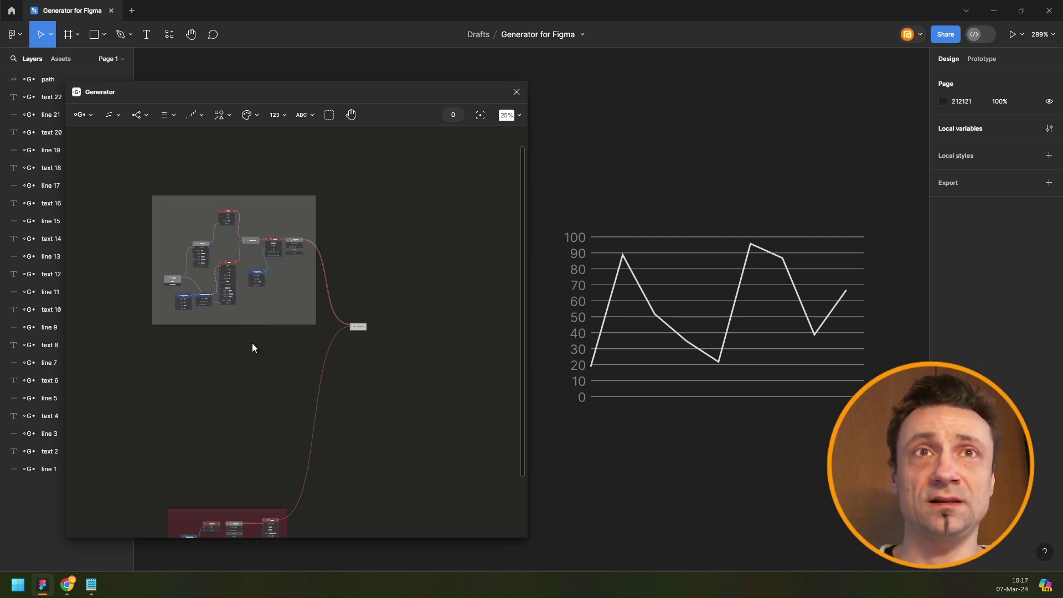
{"action": "key", "text": "ctrl+d"}
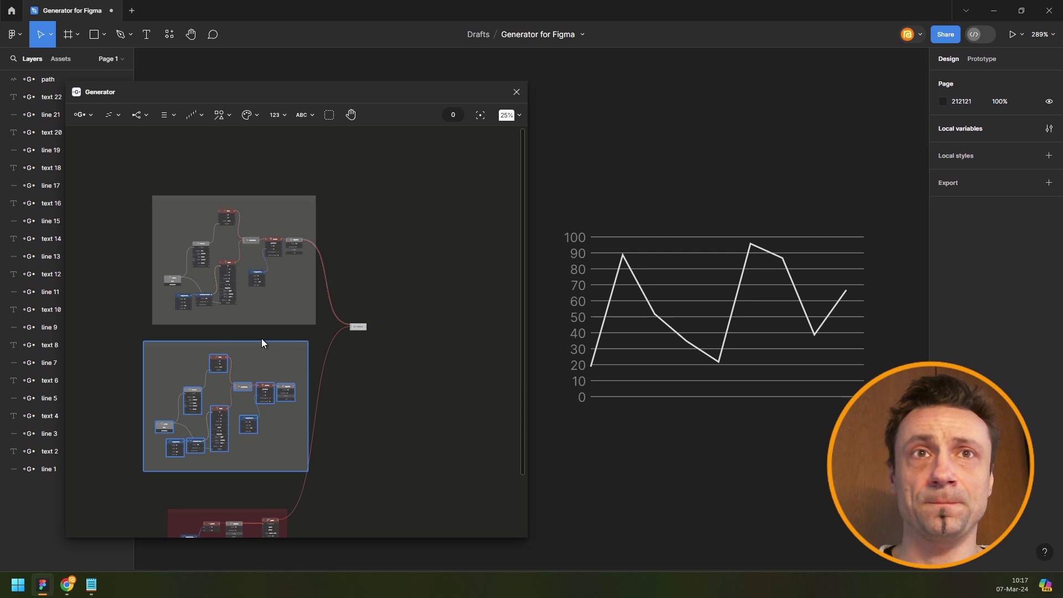
{"action": "left_click", "coordinate": [344, 365]}
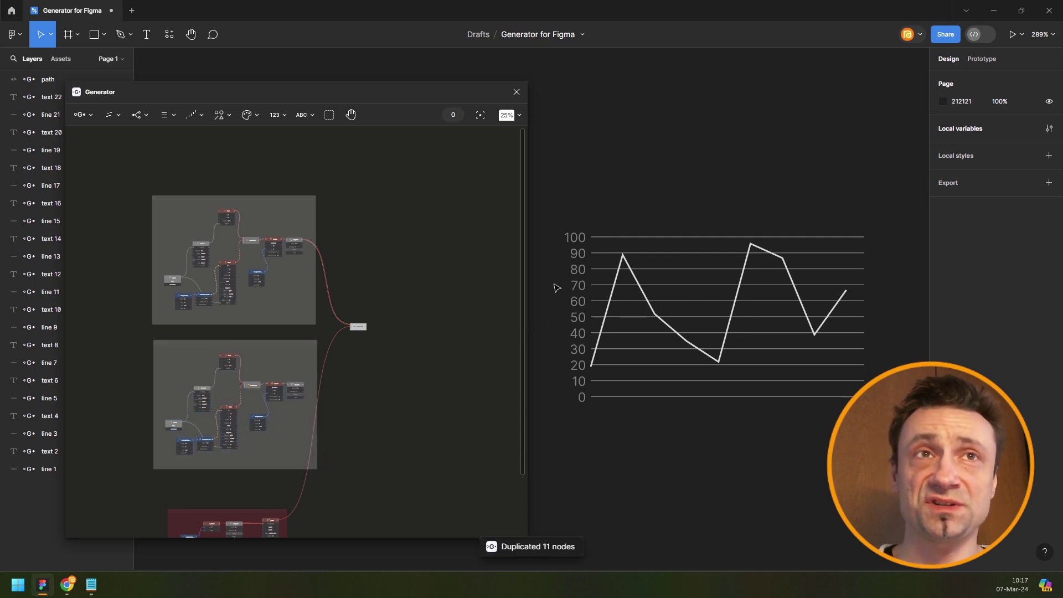
Make the repeat node in the duplicated grid frame the active output.
{"action": "scroll", "coordinate": [233, 391], "scroll_direction": "up", "scroll_amount": 1}
{"action": "scroll", "coordinate": [239, 390], "scroll_direction": "up", "scroll_amount": 3}
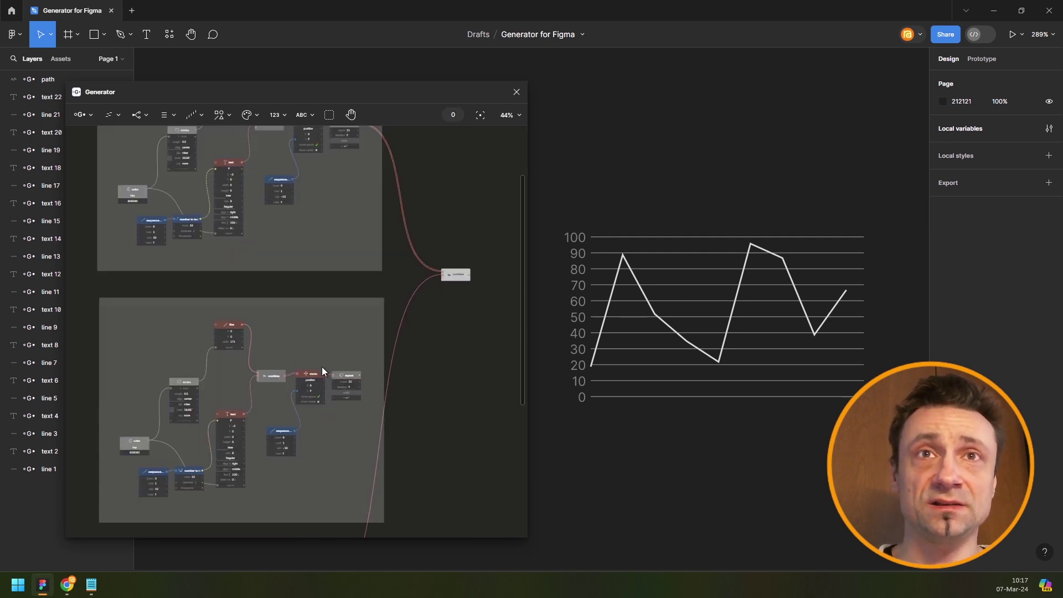
{"action": "left_click", "coordinate": [352, 380]}
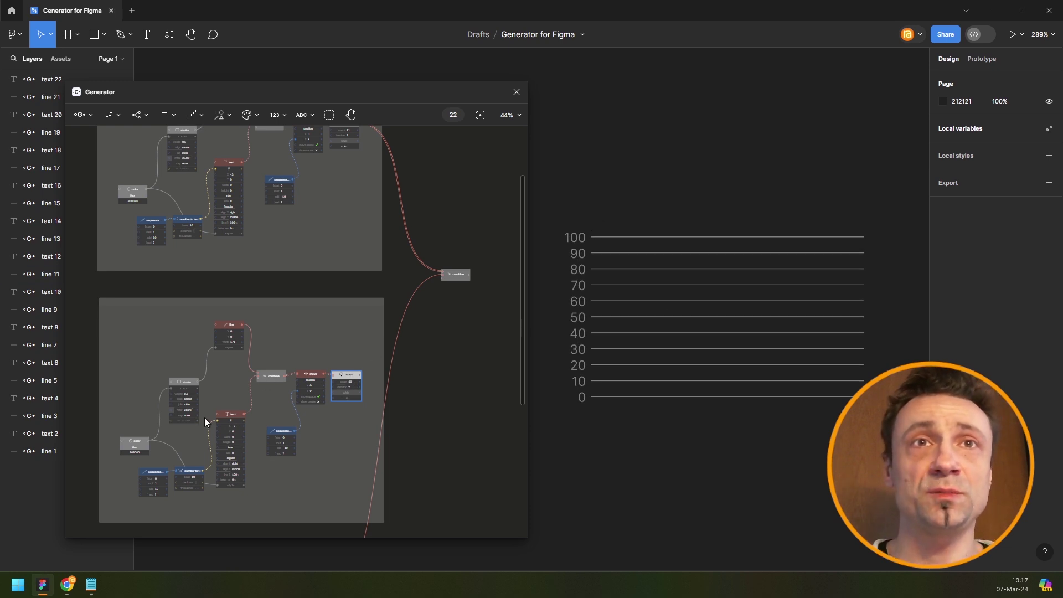
Insert a Rotate node between the duplicated frame's line and combine nodes, and shift the line and rotate nodes away from combine.
{"action": "scroll", "coordinate": [205, 418], "scroll_direction": "up", "scroll_amount": 2}
{"action": "left_click", "coordinate": [244, 298]}
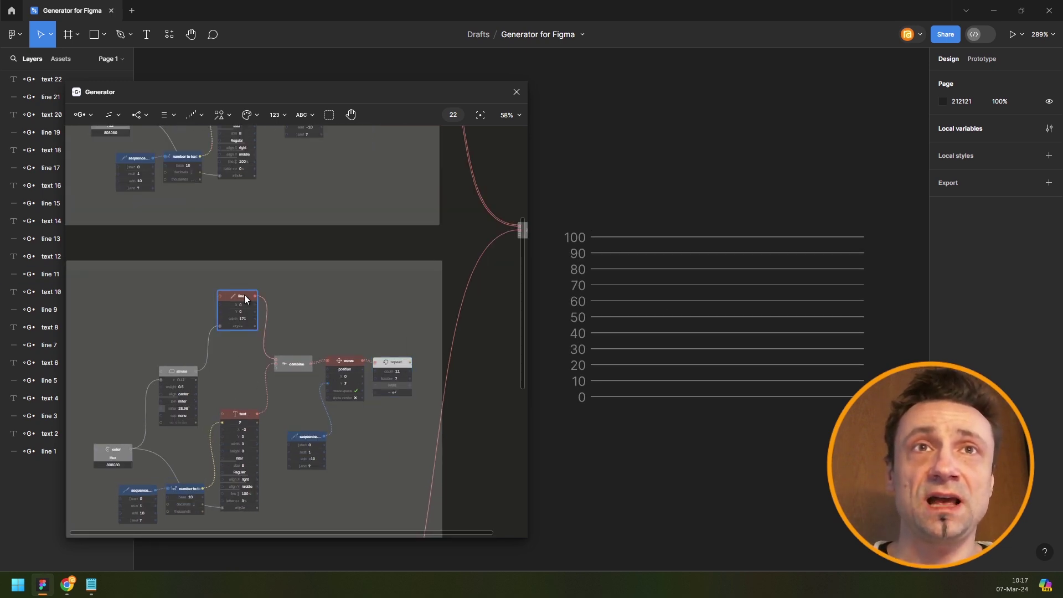
{"action": "key", "text": "ctrl+/"}
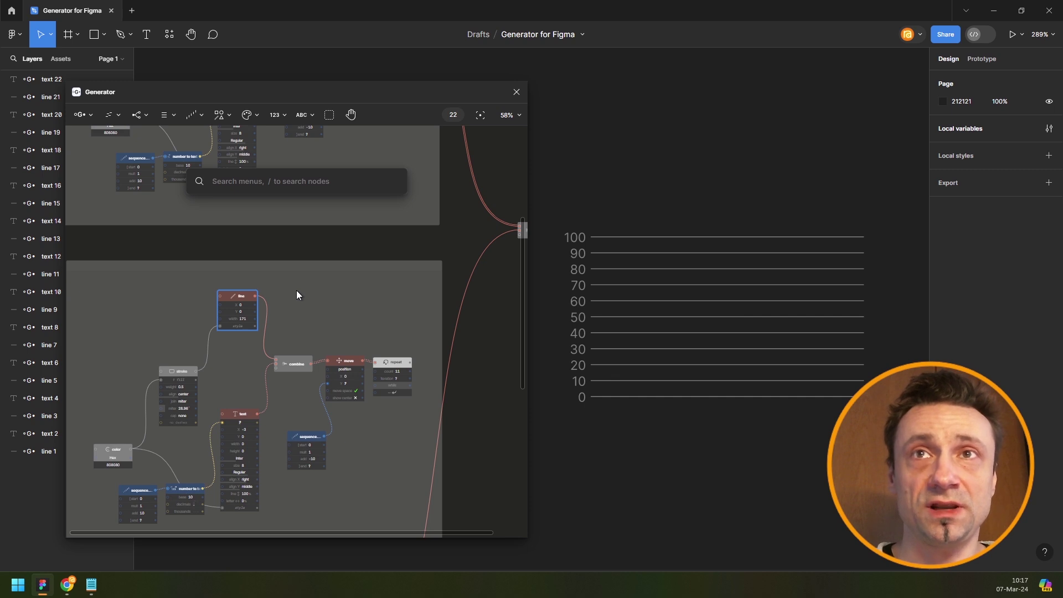
{"action": "type", "text": "rota"}
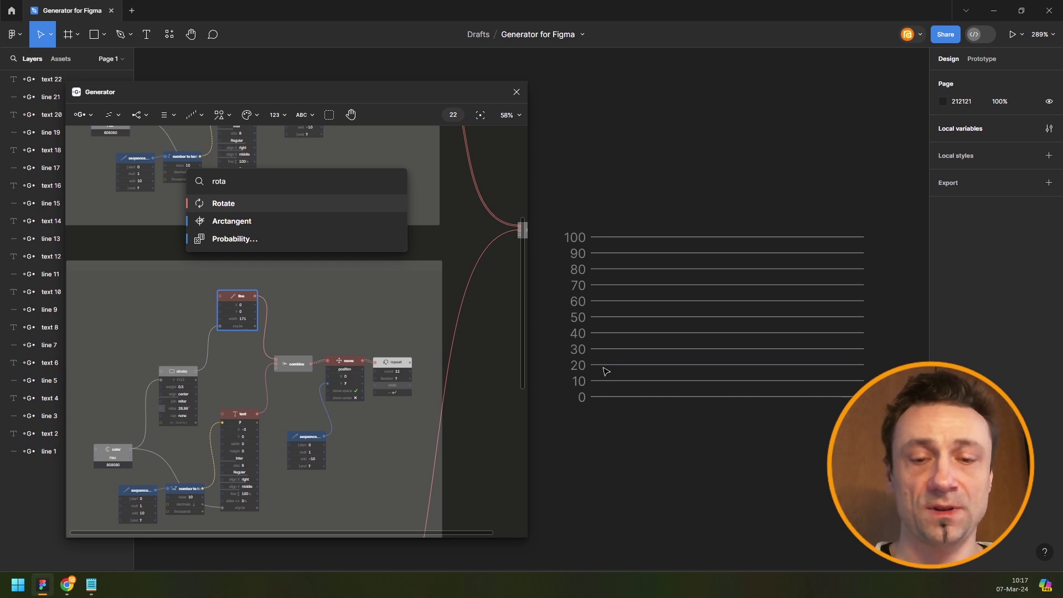
{"action": "key", "text": "Return"}
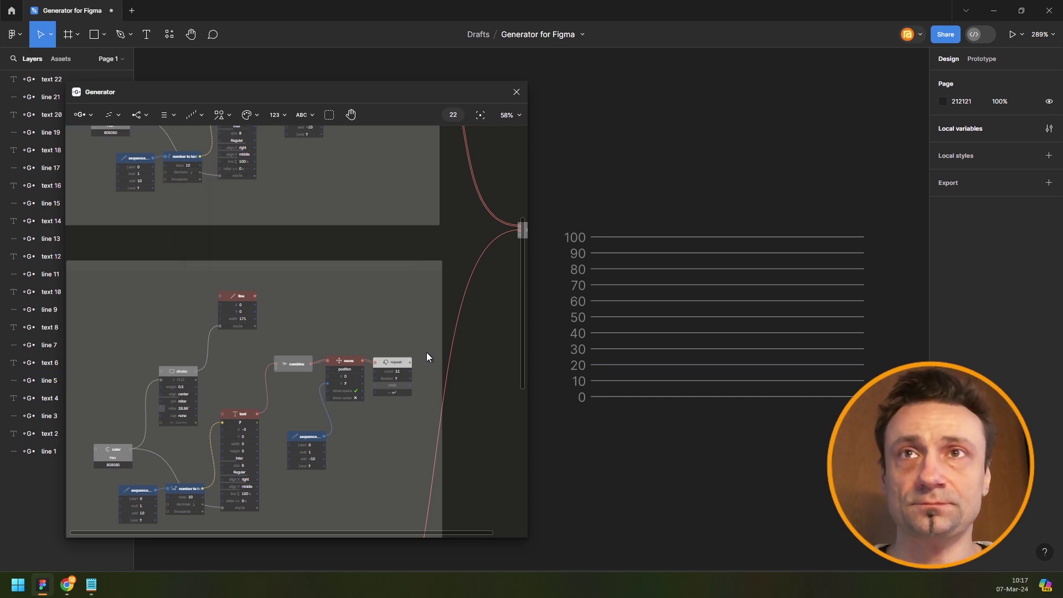
{"action": "left_click", "coordinate": [286, 296]}
{"action": "left_click_drag", "start_coordinate": [286, 296], "coordinate": [238, 304]}
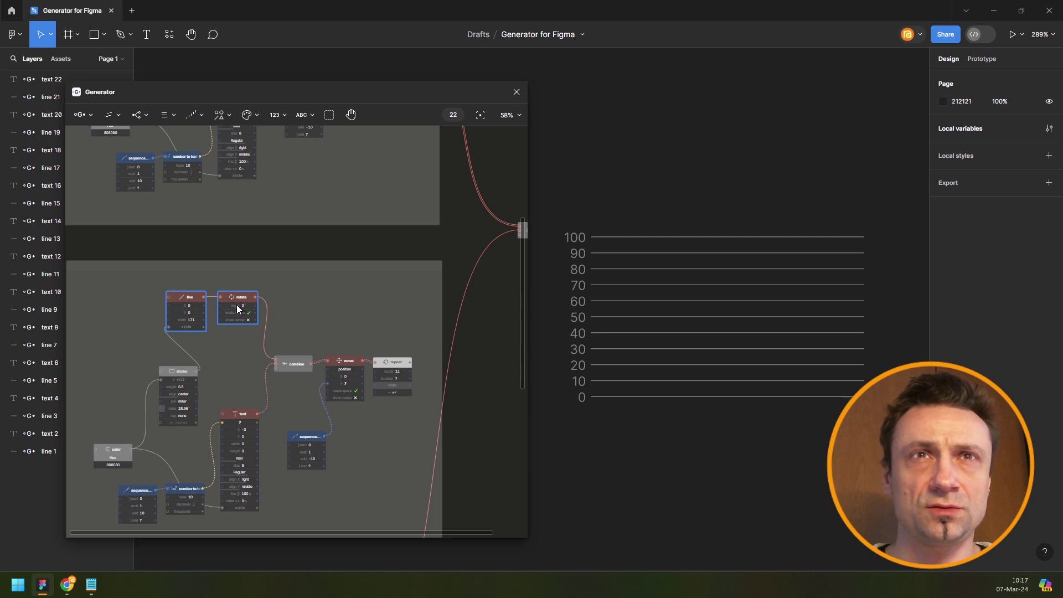
Set the rotate node's angle to 90°.
{"action": "scroll", "coordinate": [238, 308], "scroll_direction": "up", "scroll_amount": 5}
{"action": "left_click", "coordinate": [264, 311]}
{"action": "type", "text": "90"}
{"action": "key", "text": "Return"}
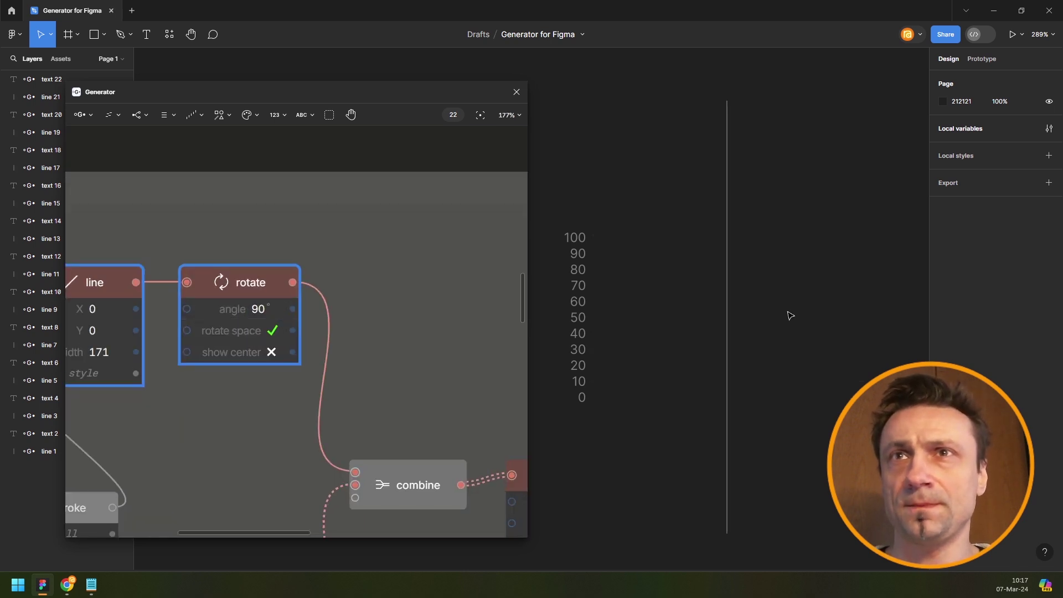
Preview the line and rotate nodes together to compare the original line with the rotated one.
{"action": "scroll", "coordinate": [769, 316], "scroll_direction": "down", "scroll_amount": 3}
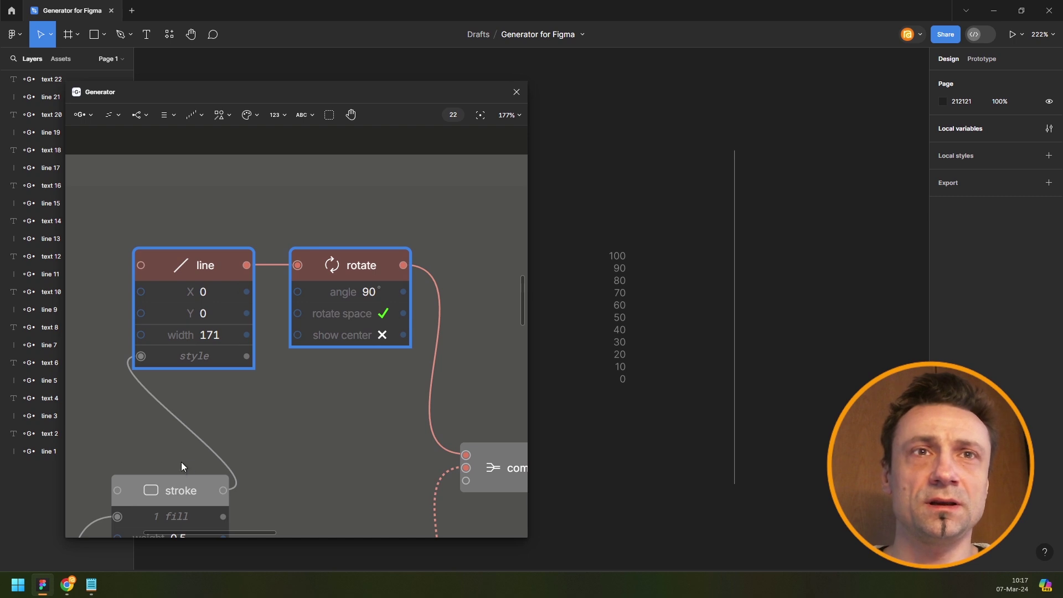
{"action": "left_click", "coordinate": [205, 268]}
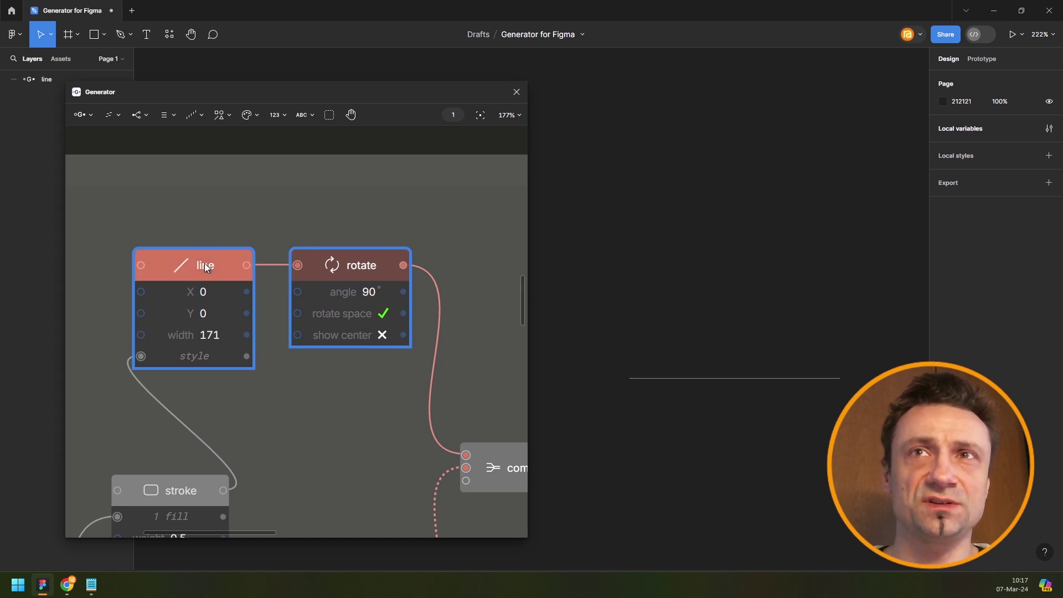
{"action": "left_click", "coordinate": [377, 267]}
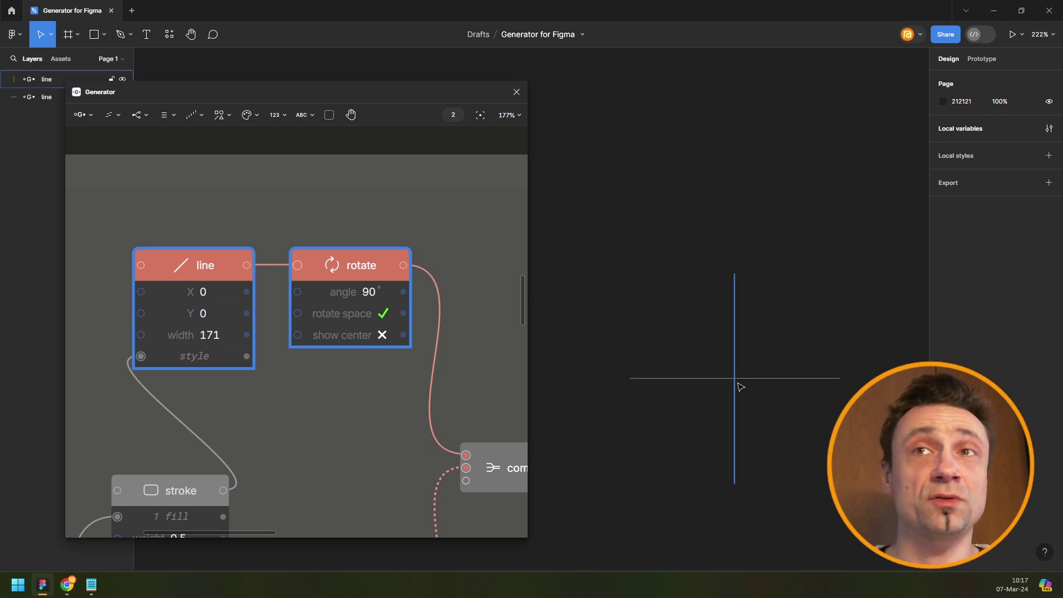
Insert a Set center node between the line and rotate nodes, spacing the nodes apart to make room.
{"action": "left_click", "coordinate": [365, 233]}
{"action": "left_click_drag", "start_coordinate": [338, 270], "coordinate": [428, 271]}
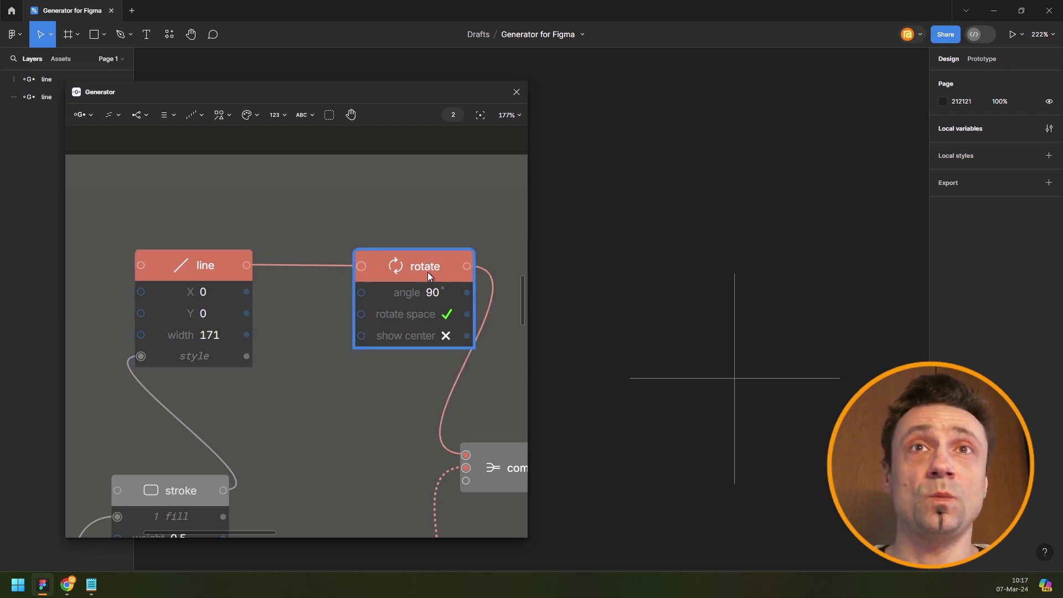
{"action": "left_click", "coordinate": [218, 264]}
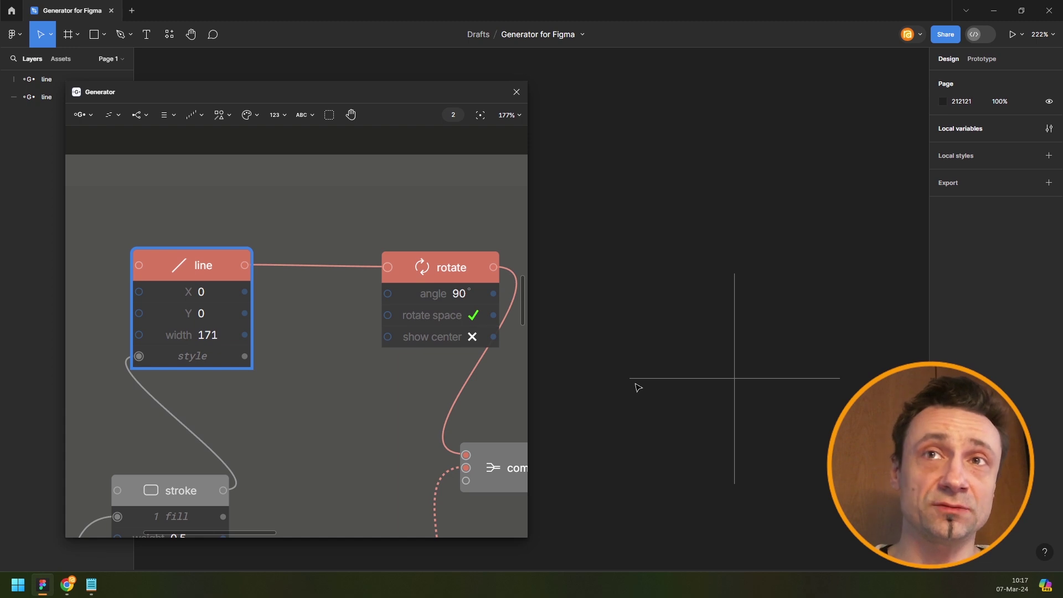
{"action": "key", "text": "space"}
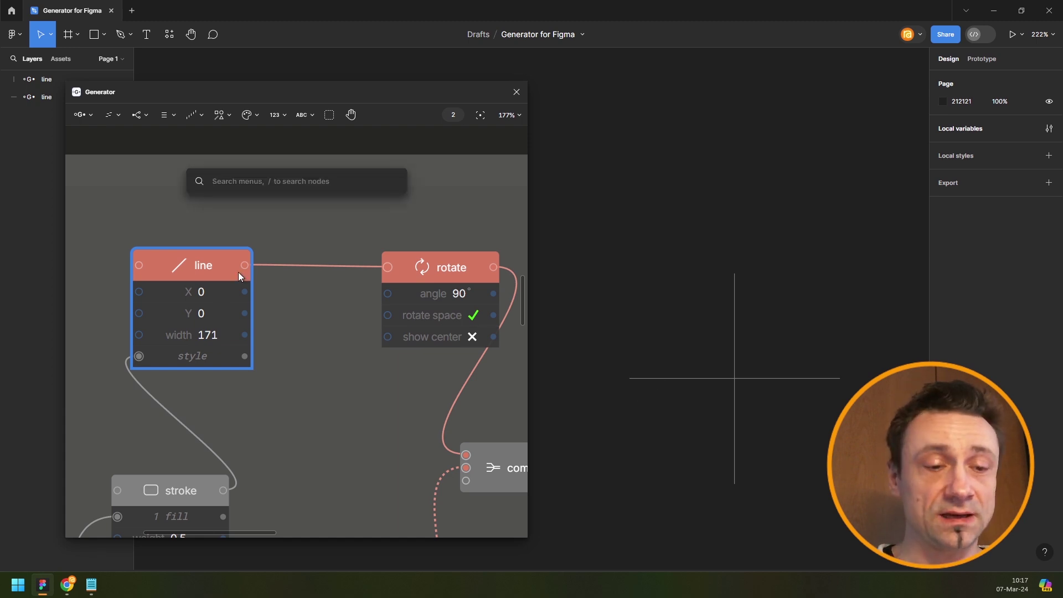
{"action": "type", "text": "set"}
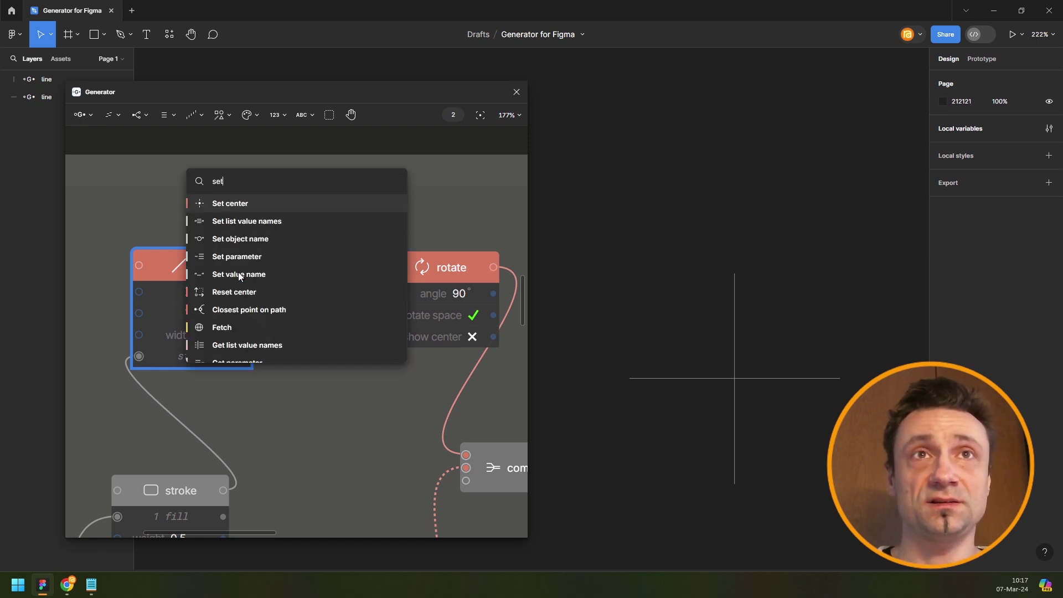
{"action": "key", "text": "Escape"}
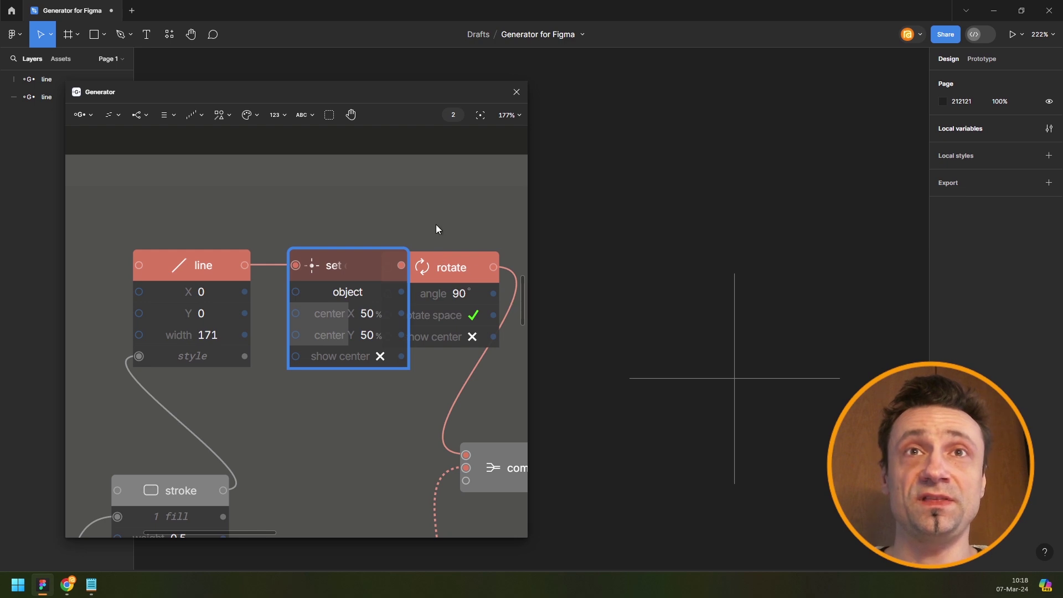
{"action": "scroll", "coordinate": [394, 237], "scroll_direction": "right", "scroll_amount": 2}
{"action": "left_click_drag", "start_coordinate": [403, 263], "coordinate": [450, 258]}
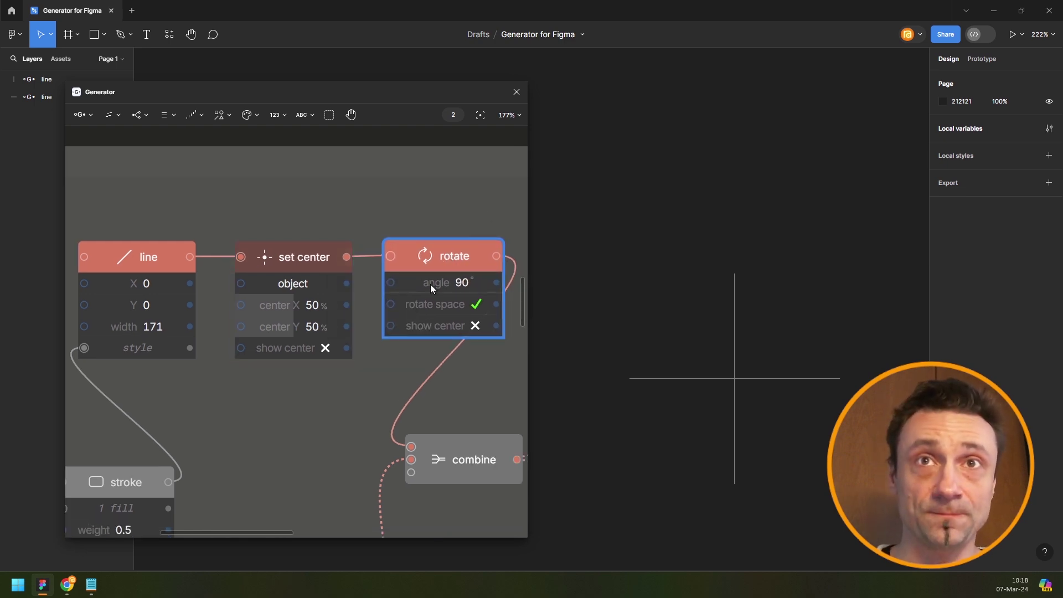
Set center X to 0% in the set center node, displaying the rotate node's center only while adjusting it.
{"action": "left_click", "coordinate": [433, 328]}
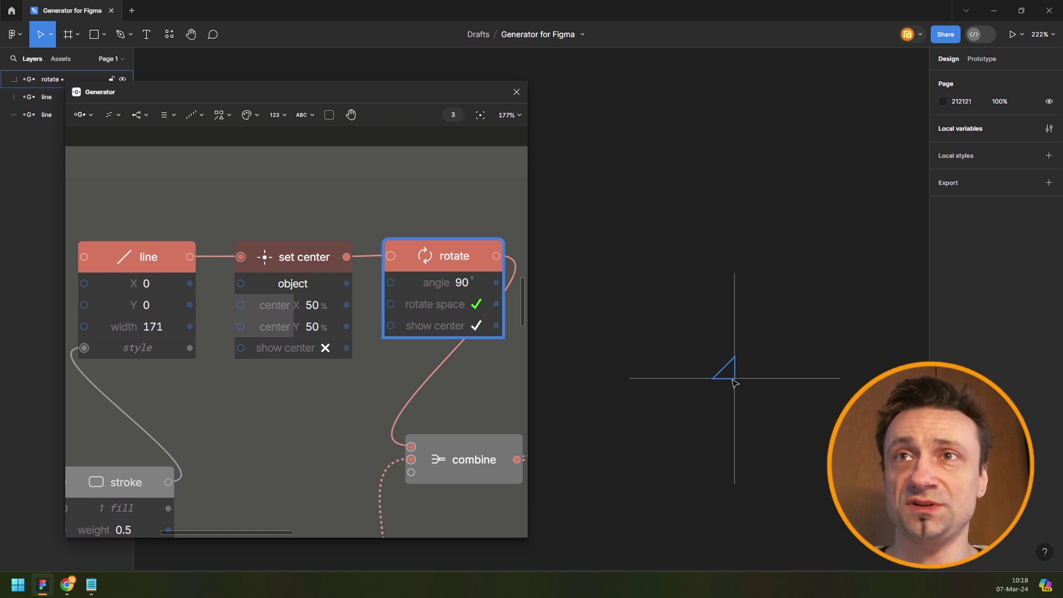
{"action": "scroll", "coordinate": [734, 383], "scroll_direction": "up", "scroll_amount": 4}
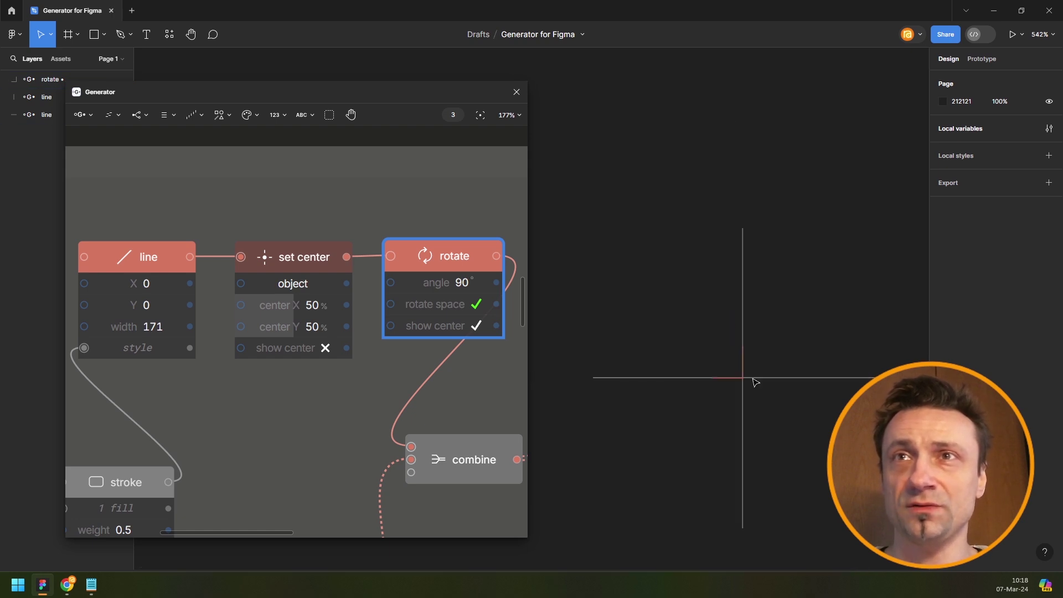
{"action": "scroll", "coordinate": [756, 382], "scroll_direction": "down", "scroll_amount": 5}
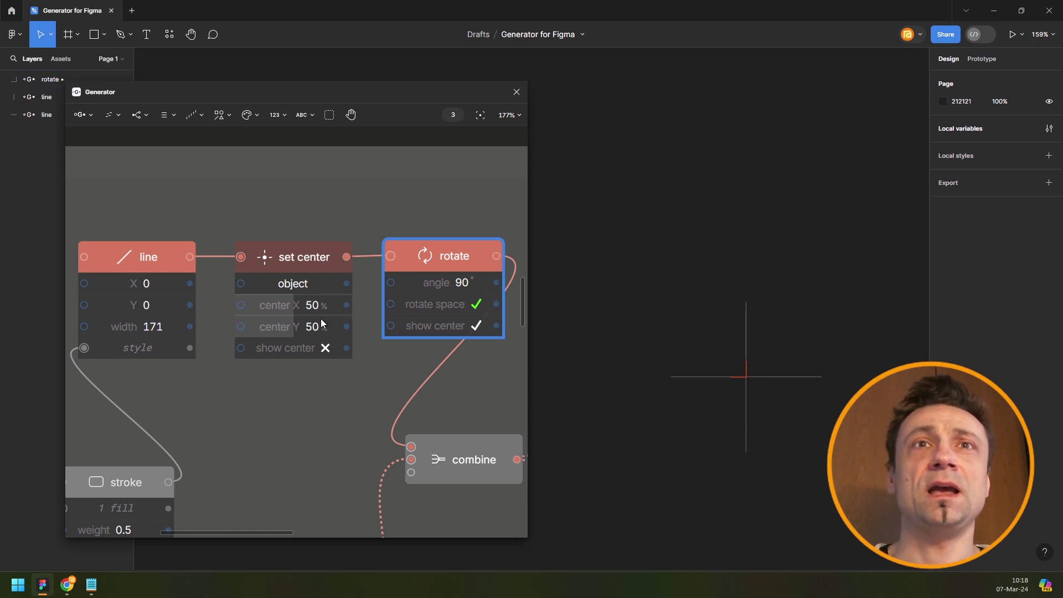
{"action": "left_click_drag", "start_coordinate": [316, 305], "coordinate": [237, 305]}
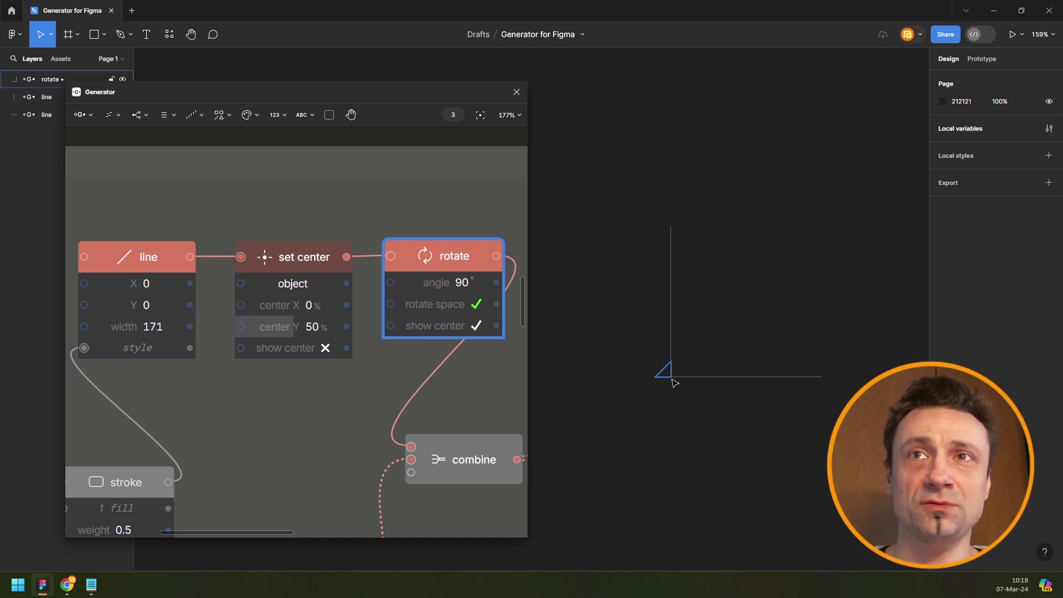
{"action": "left_click", "coordinate": [433, 326]}
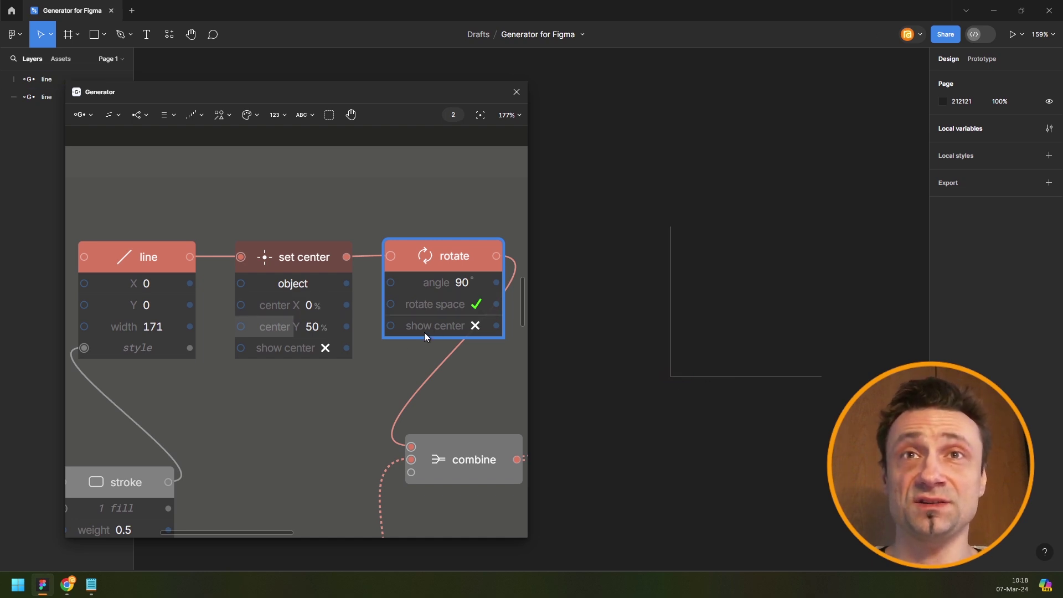
Switch the active output from the line and rotate nodes back to the duplicated frame's repeat node.
{"action": "scroll", "coordinate": [276, 355], "scroll_direction": "down", "scroll_amount": 3}
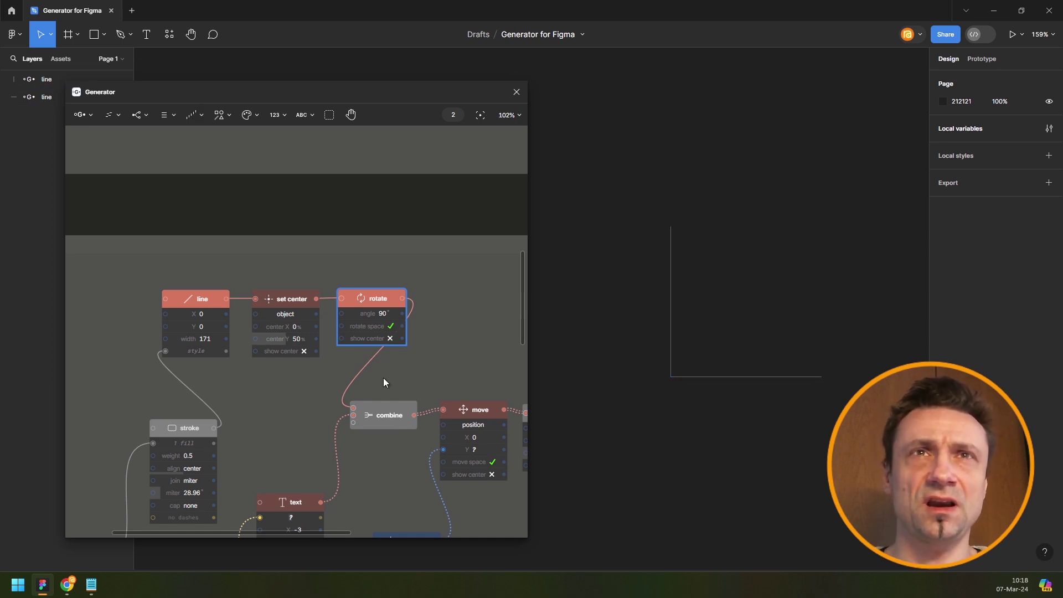
{"action": "scroll", "coordinate": [465, 344], "scroll_direction": "right", "scroll_amount": 3}
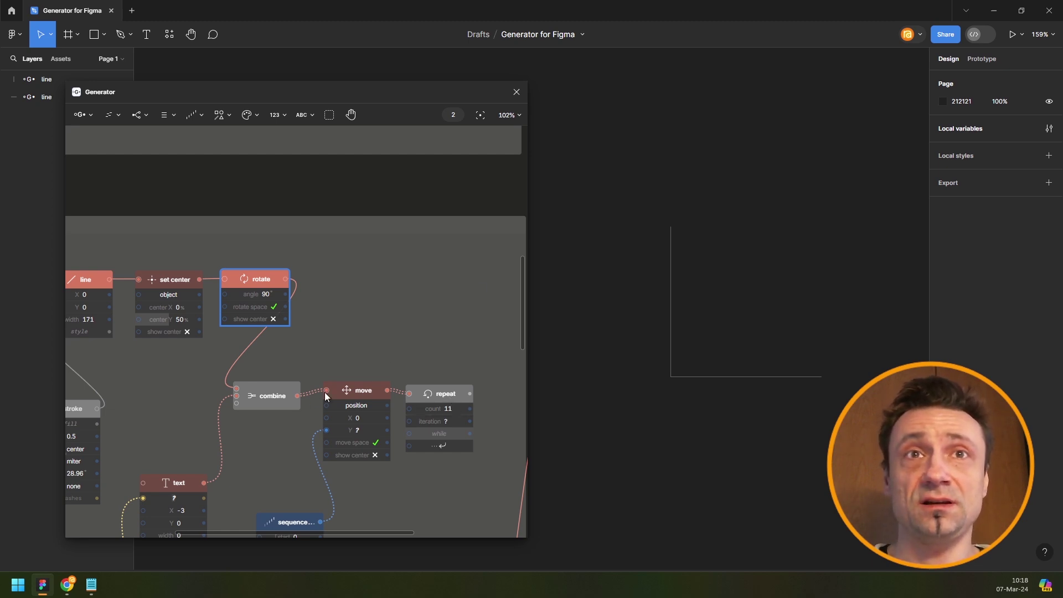
{"action": "left_click", "coordinate": [445, 394]}
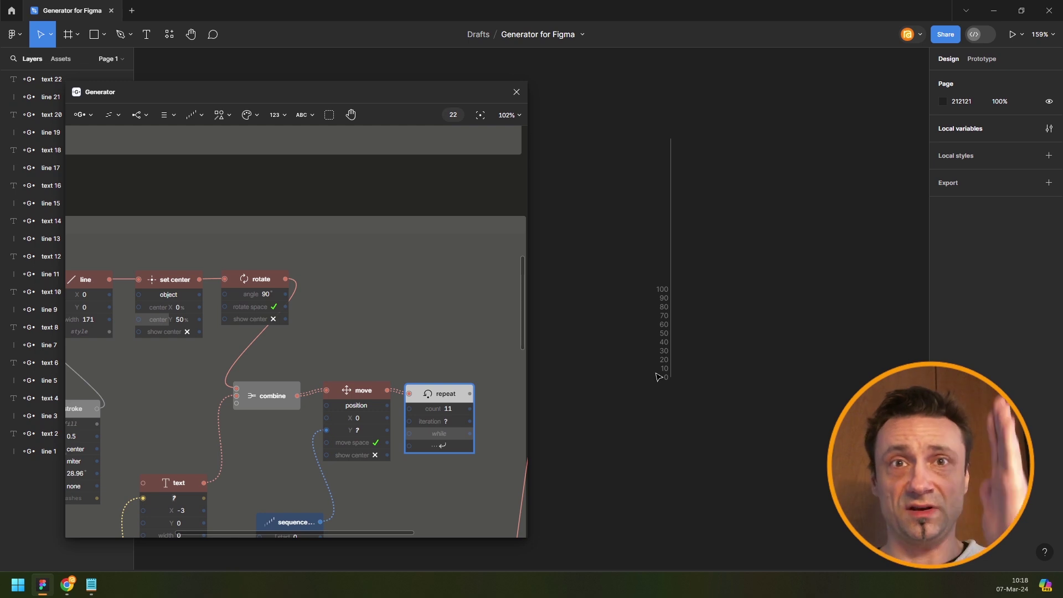
Reconnect the sequence node from the move node's Y input to its X input, and set Y to 0.
{"action": "left_click_drag", "start_coordinate": [311, 362], "coordinate": [408, 238]}
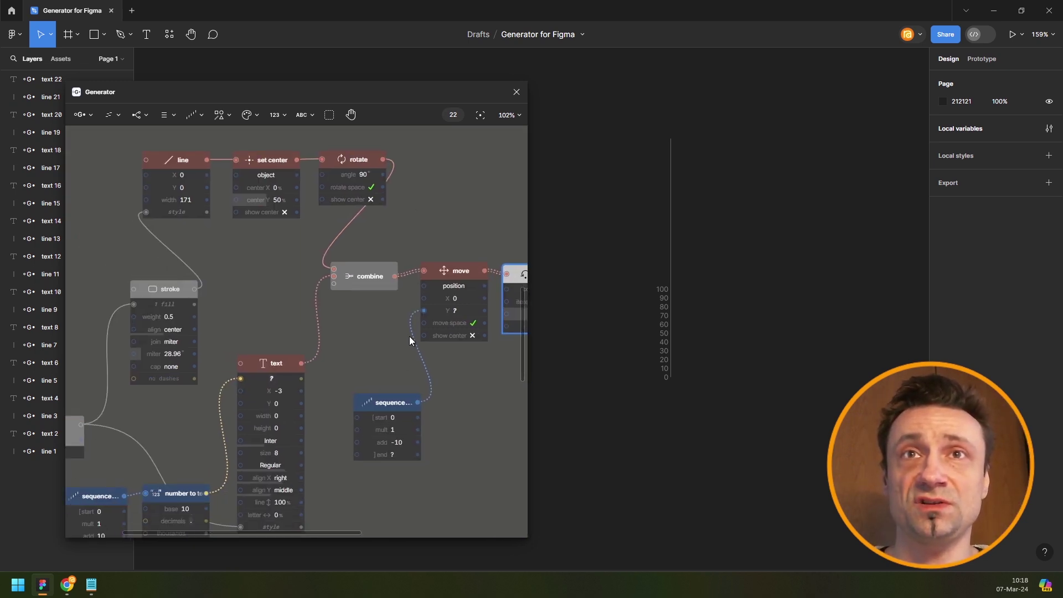
{"action": "left_click_drag", "start_coordinate": [422, 312], "coordinate": [424, 298]}
{"action": "left_click", "coordinate": [466, 309]}
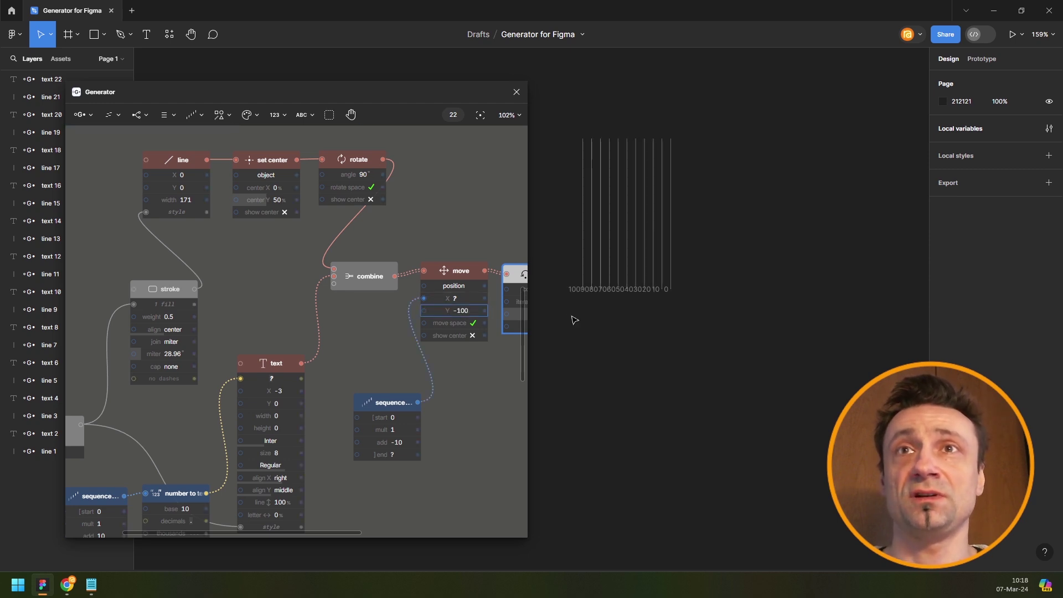
{"action": "key", "text": "Return"}
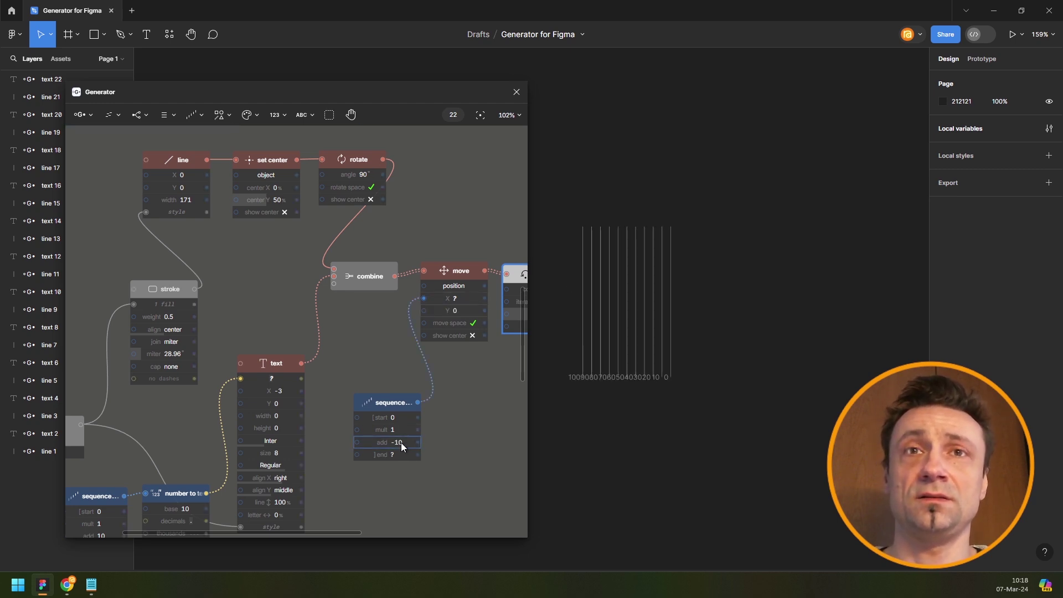
Set the add value to 10 in the sequence node that feeds the move node.
{"action": "type", "text": "1"}
{"action": "key", "text": "Return"}
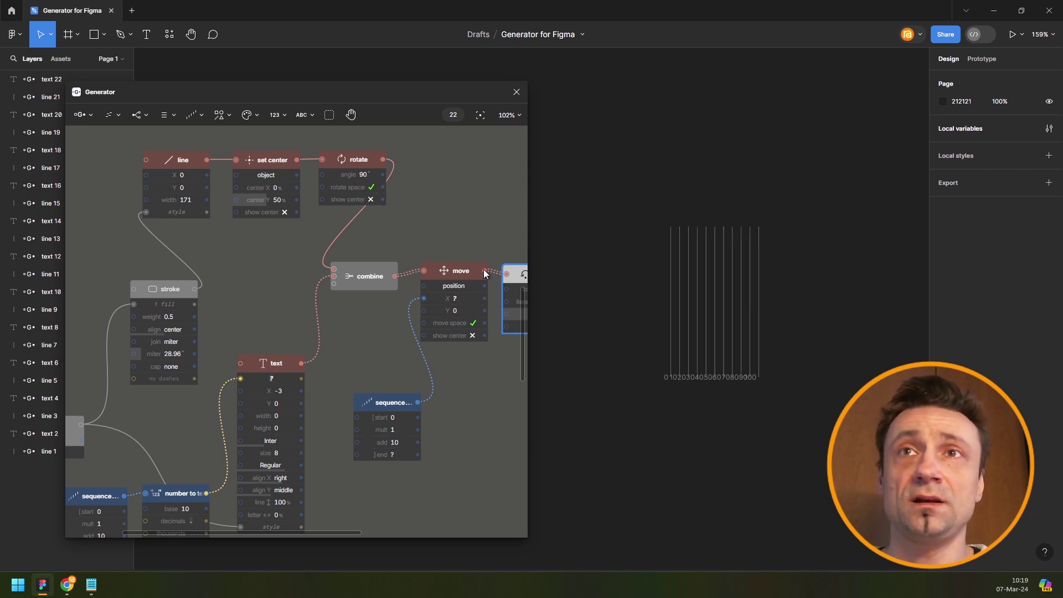
{"action": "scroll", "coordinate": [264, 223], "scroll_direction": "down", "scroll_amount": 5}
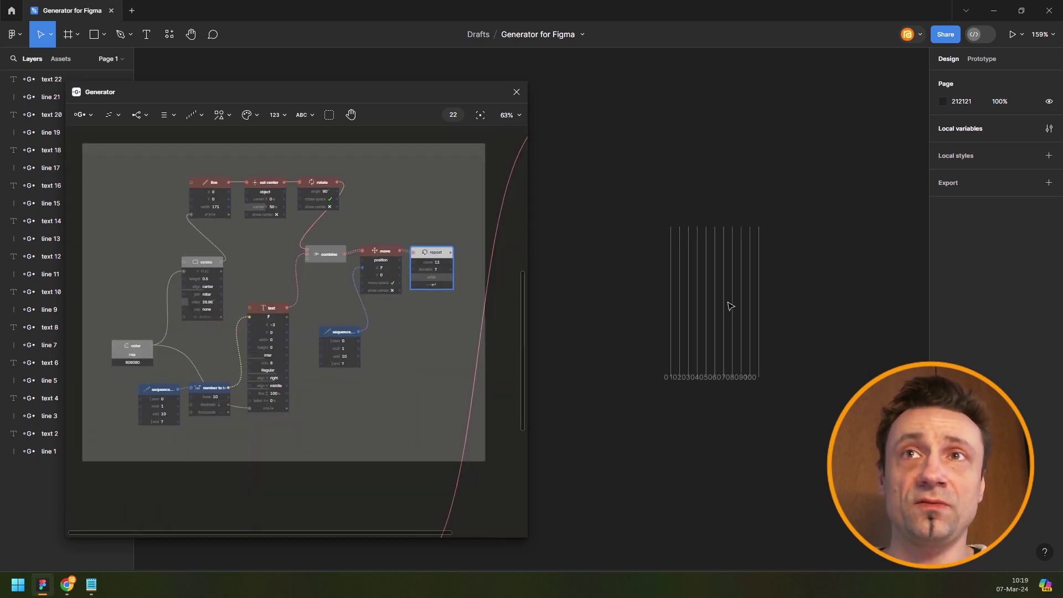
Add a number node beside the graph line's frame and name it graph step.
{"action": "scroll", "coordinate": [334, 298], "scroll_direction": "up", "scroll_amount": 5}
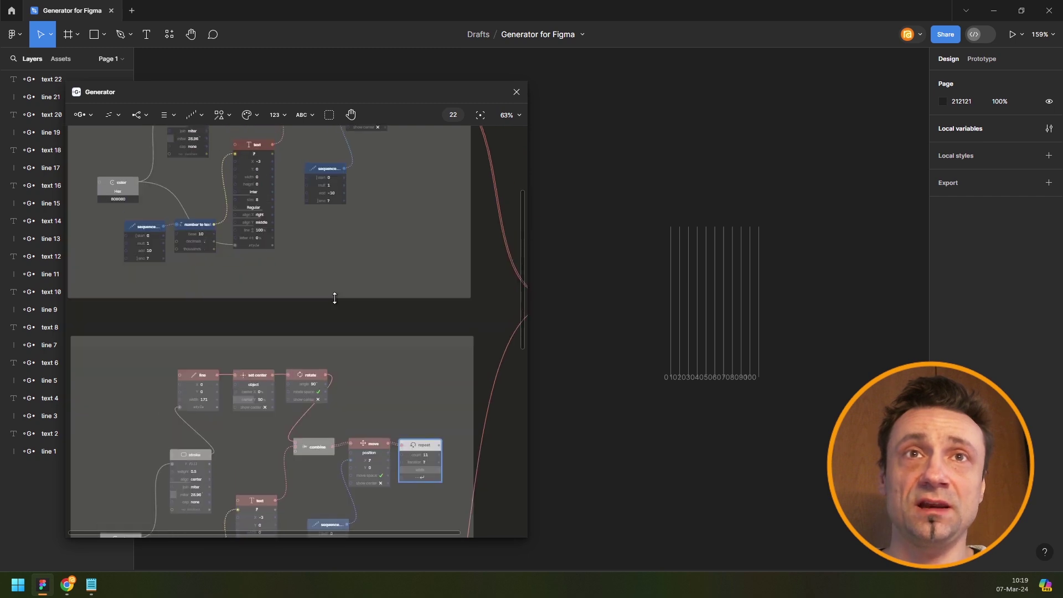
{"action": "scroll", "coordinate": [334, 298], "scroll_direction": "down", "scroll_amount": 3}
{"action": "scroll", "coordinate": [339, 301], "scroll_direction": "down", "scroll_amount": 5}
{"action": "scroll", "coordinate": [335, 404], "scroll_direction": "up", "scroll_amount": 3}
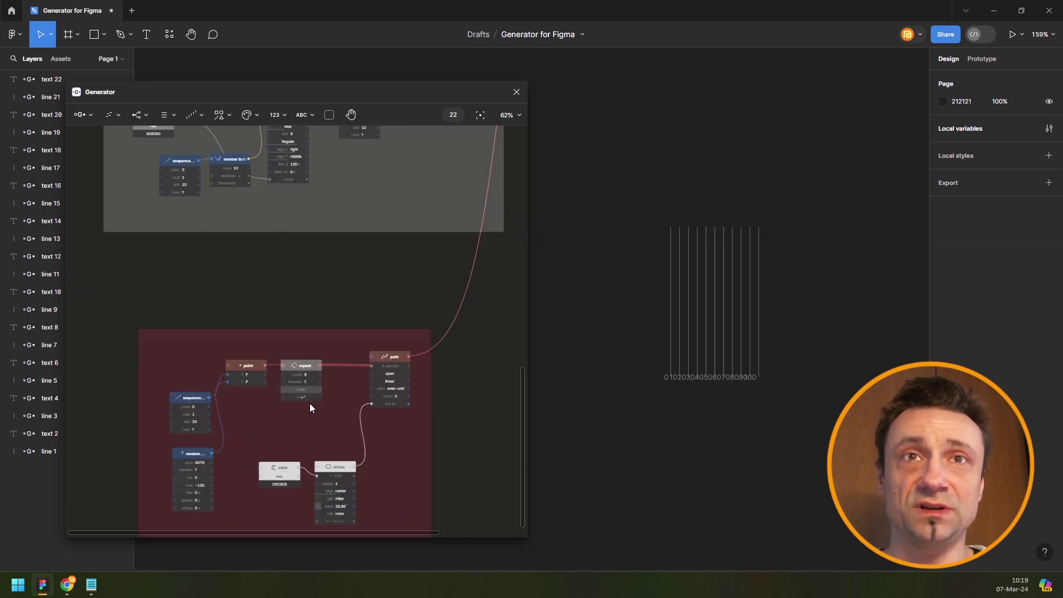
{"action": "scroll", "coordinate": [310, 405], "scroll_direction": "up", "scroll_amount": 3}
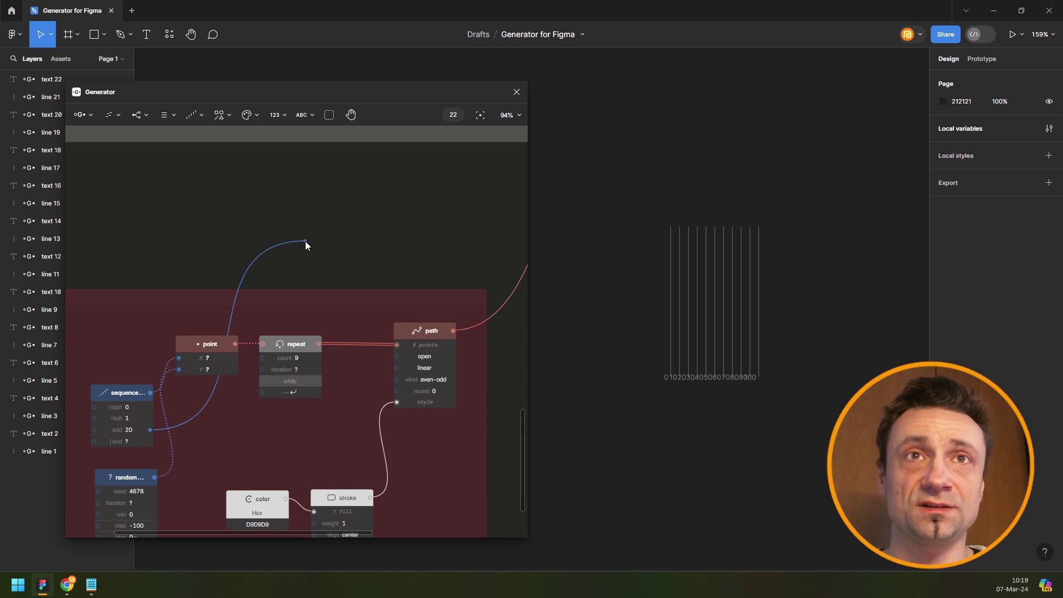
{"action": "scroll", "coordinate": [304, 241], "scroll_direction": "up", "scroll_amount": 1}
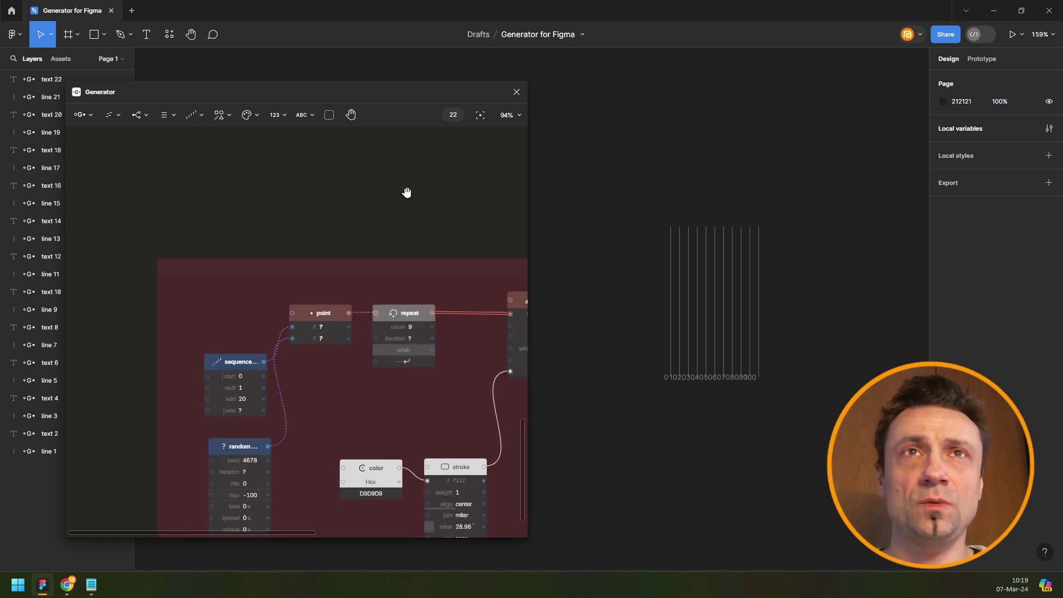
{"action": "left_click", "coordinate": [277, 115]}
{"action": "left_click", "coordinate": [279, 143]}
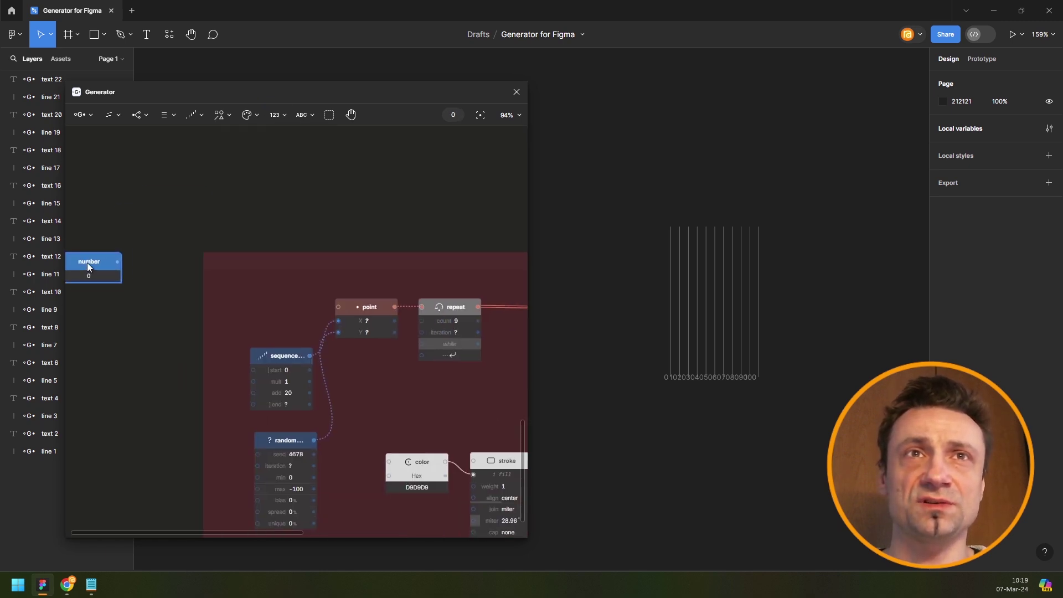
{"action": "type", "text": "graph step"}
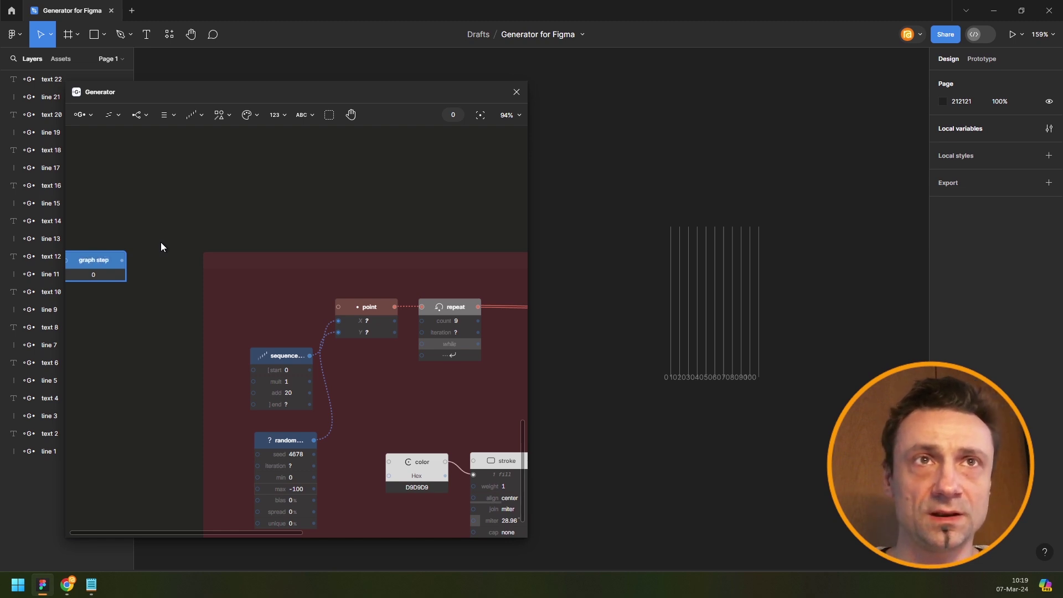
{"action": "left_click_drag", "start_coordinate": [132, 289], "coordinate": [260, 394]}
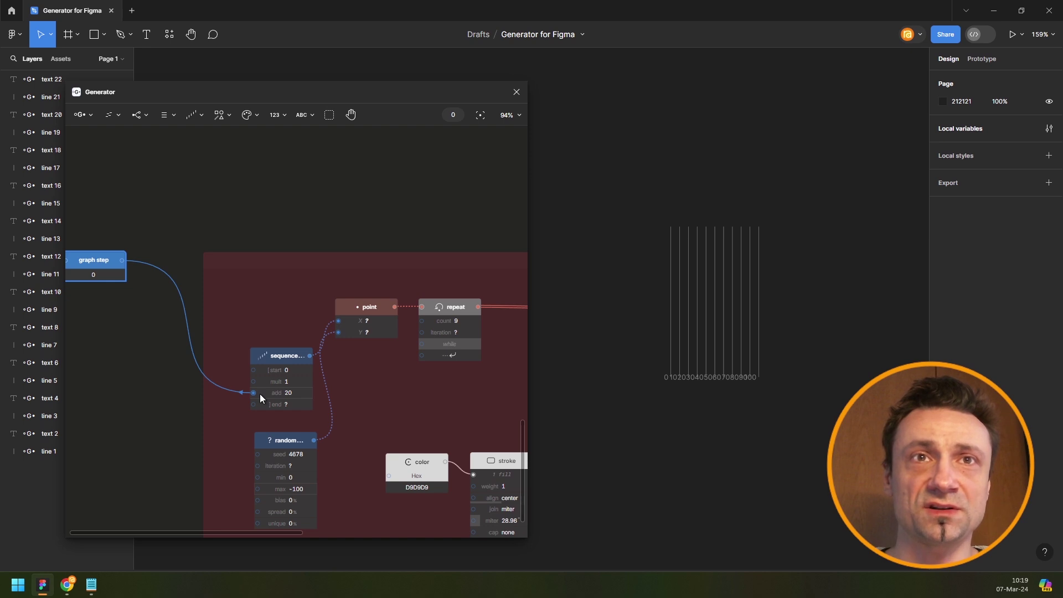
{"action": "scroll", "coordinate": [260, 394], "scroll_direction": "up", "scroll_amount": 5}
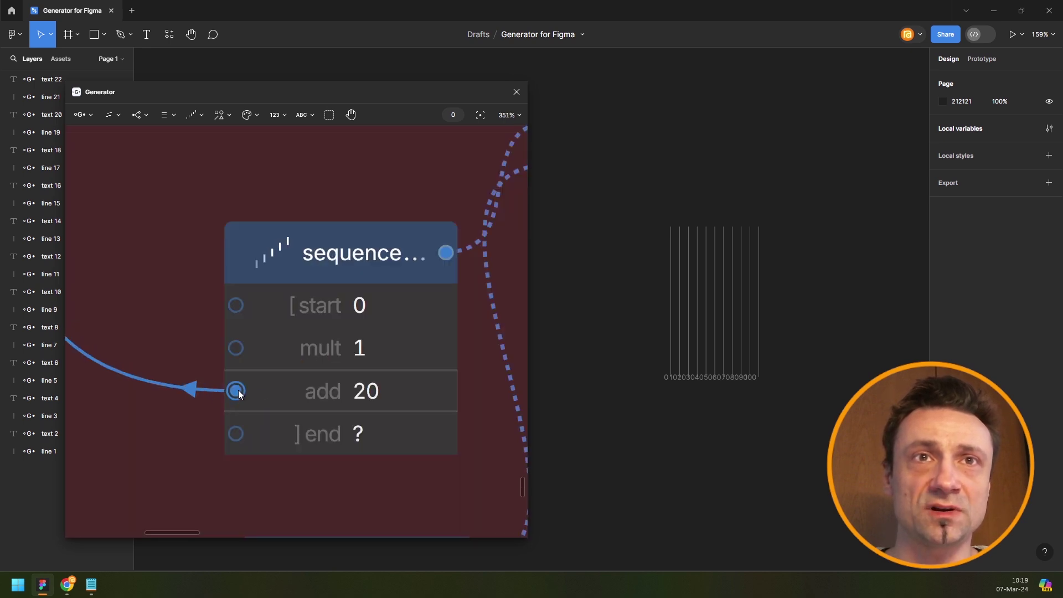
{"action": "scroll", "coordinate": [238, 394], "scroll_direction": "down", "scroll_amount": 2}
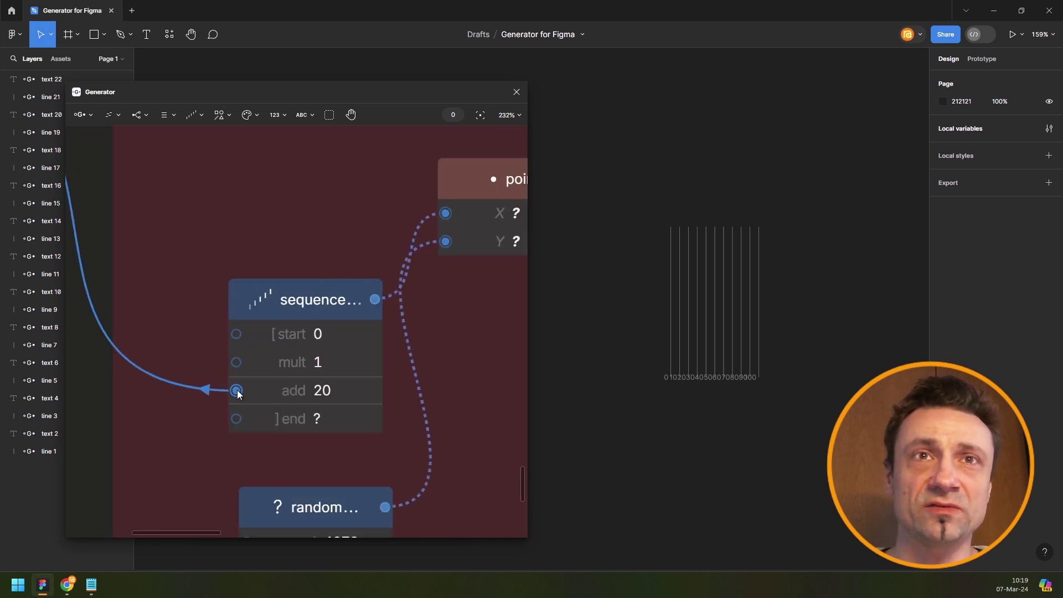
{"action": "left_click_drag", "start_coordinate": [238, 394], "coordinate": [340, 368]}
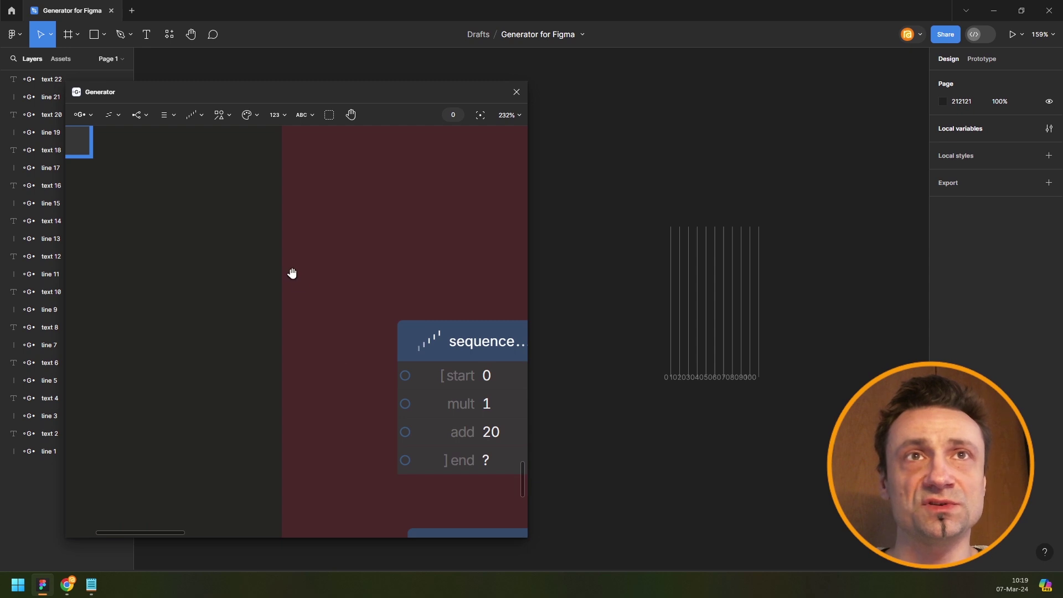
Move the graph step node beside the line graph's sequence node and connect its output to the sequence's add input.
{"action": "left_click_drag", "start_coordinate": [171, 194], "coordinate": [366, 421]}
{"action": "left_click_drag", "start_coordinate": [410, 328], "coordinate": [286, 242]}
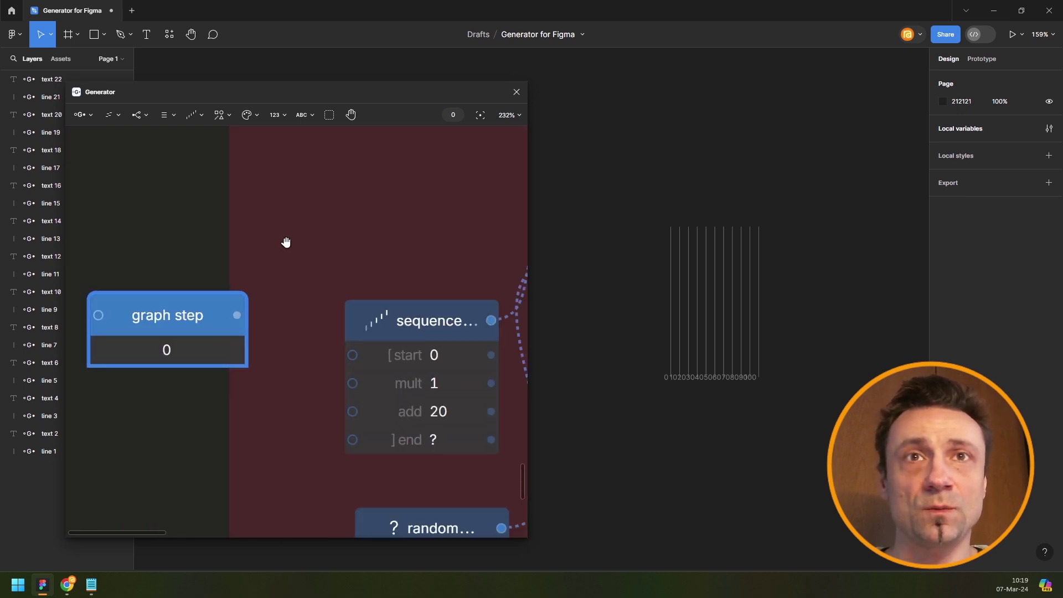
{"action": "left_click_drag", "start_coordinate": [244, 315], "coordinate": [332, 382]}
{"action": "left_click_drag", "start_coordinate": [237, 316], "coordinate": [402, 415]}
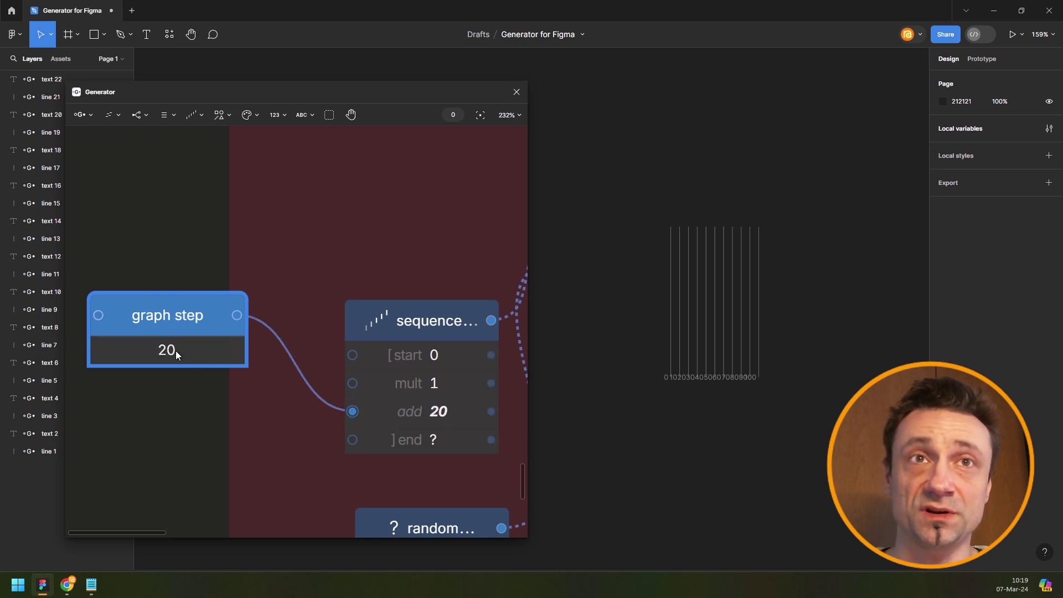
Try 35 as the graph step value, and set it back to 20.
{"action": "left_click_drag", "start_coordinate": [175, 350], "coordinate": [210, 350]}
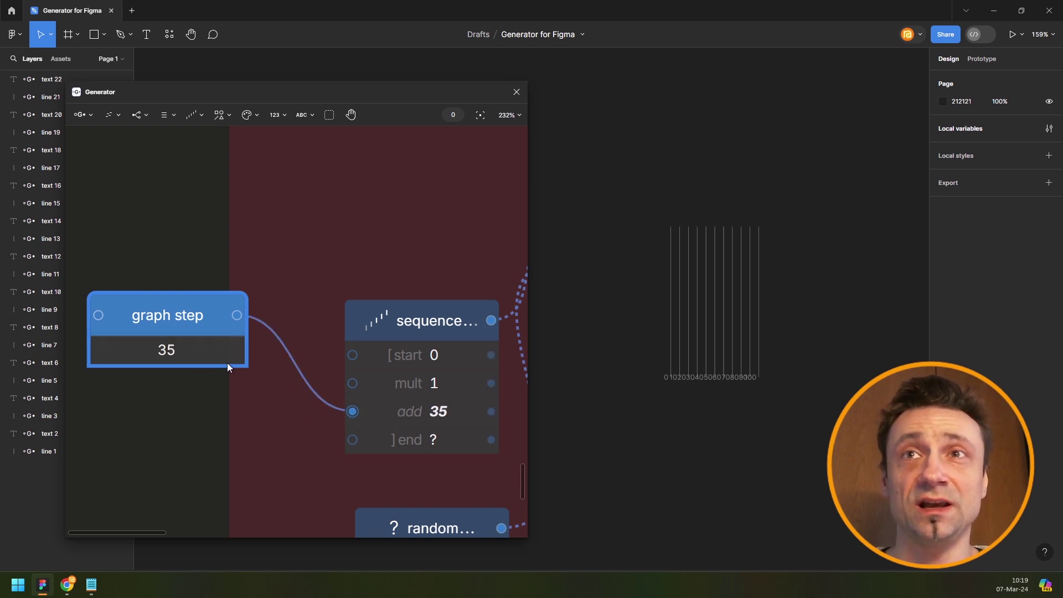
{"action": "left_click", "coordinate": [218, 351]}
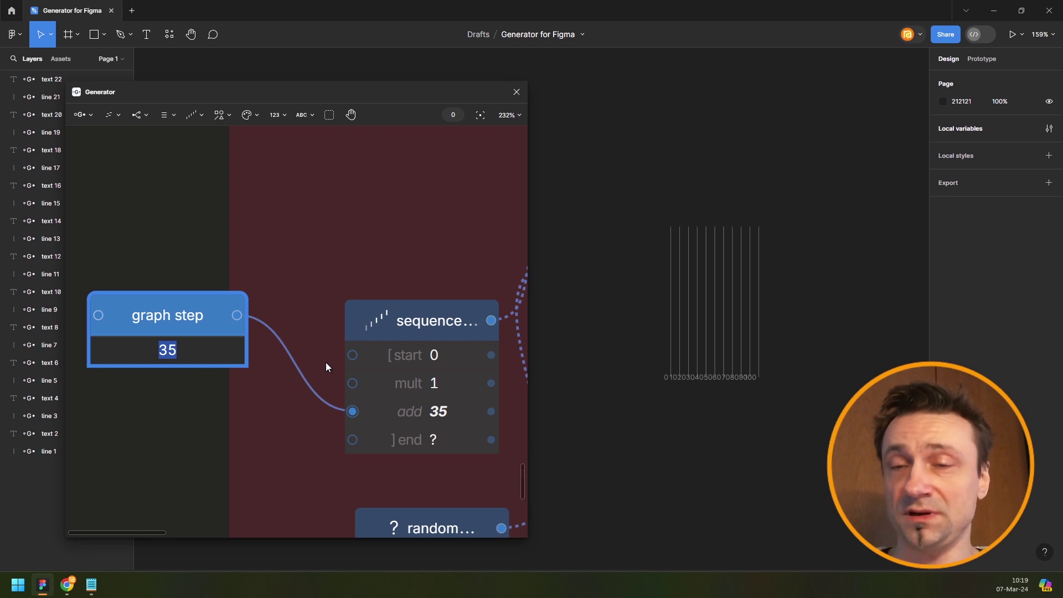
{"action": "type", "text": "32"}
{"action": "key", "text": "BackSpace"}
{"action": "key", "text": "BackSpace"}
{"action": "type", "text": "20"}
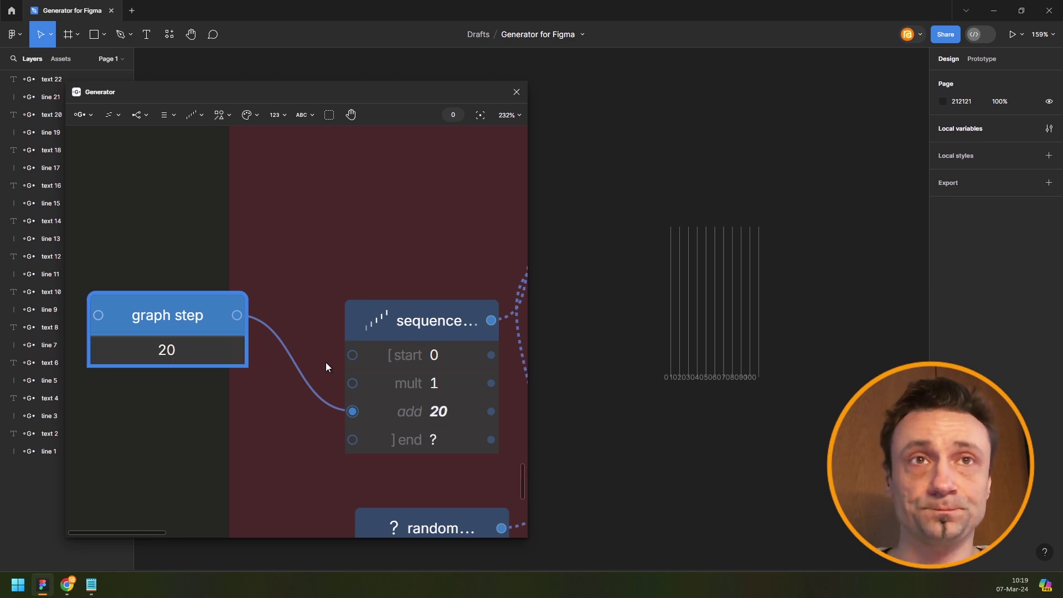
{"action": "key", "text": "Return"}
Move the graph step node away from the frame and connect its output to the add input of the vertical lines' sequence node.
{"action": "scroll", "coordinate": [201, 304], "scroll_direction": "down", "scroll_amount": 5}
{"action": "left_click_drag", "start_coordinate": [197, 303], "coordinate": [115, 182]}
{"action": "scroll", "coordinate": [183, 195], "scroll_direction": "up", "scroll_amount": 3}
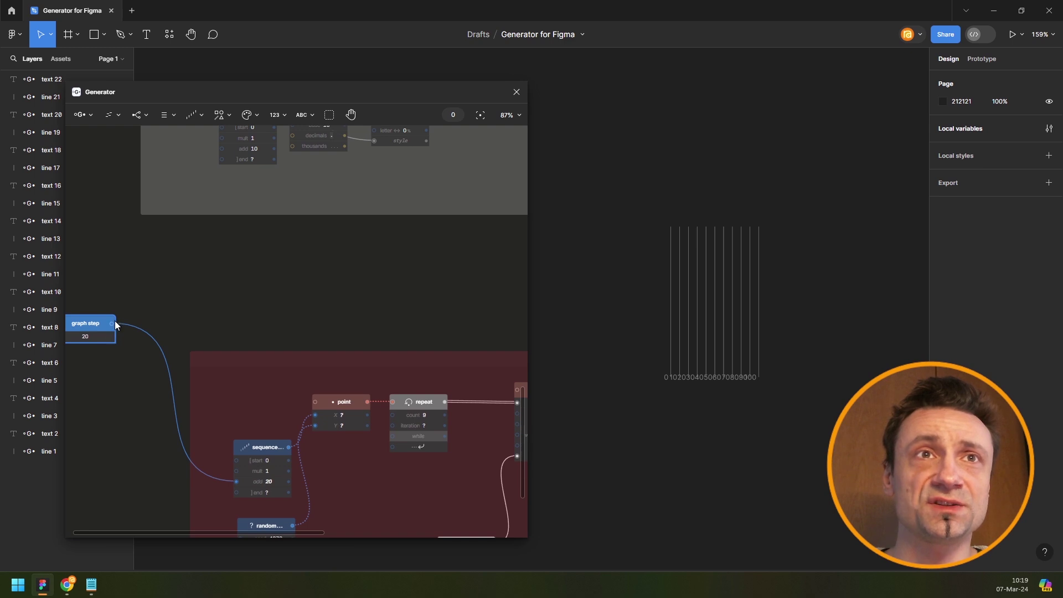
{"action": "left_click_drag", "start_coordinate": [114, 324], "coordinate": [258, 266]}
{"action": "scroll", "coordinate": [468, 197], "scroll_direction": "up", "scroll_amount": 2}
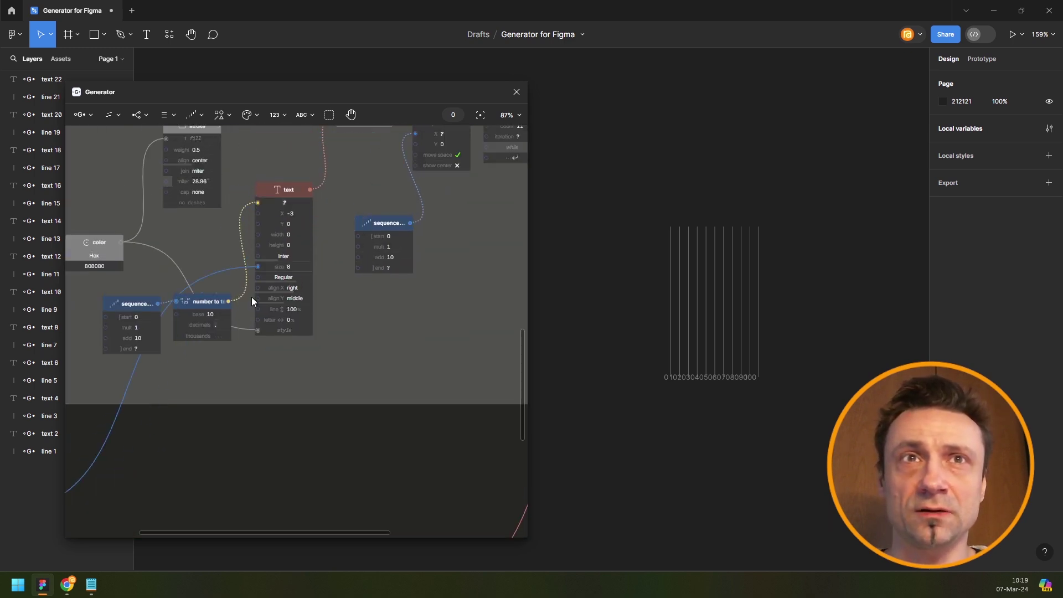
{"action": "left_click_drag", "start_coordinate": [202, 307], "coordinate": [381, 257]}
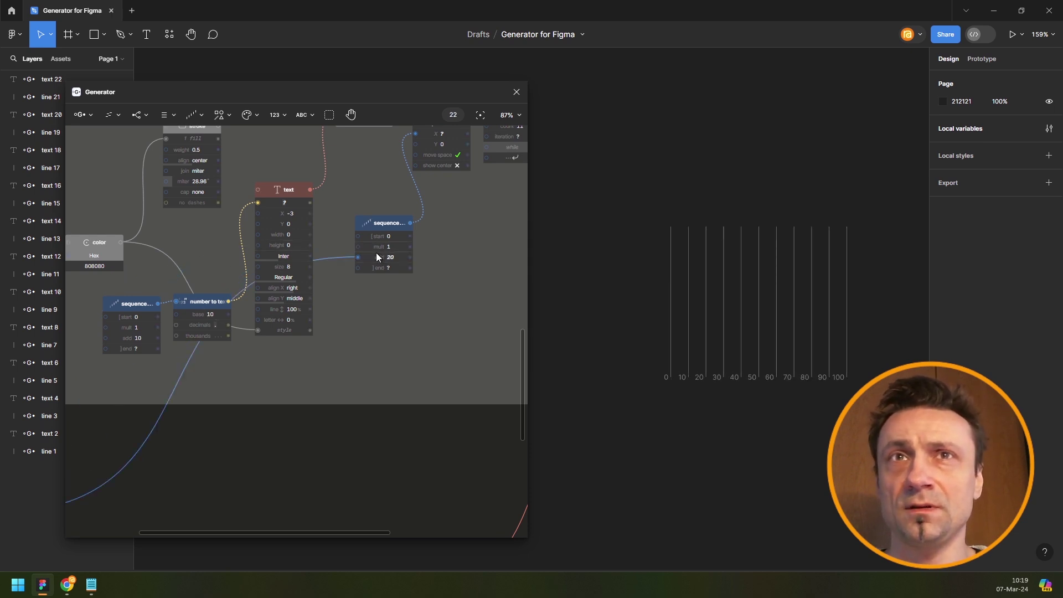
Delete the number to text node and the sequence node that feed the vertical lines' text node.
{"action": "left_click", "coordinate": [189, 302]}
{"action": "key", "text": "Delete"}
{"action": "left_click", "coordinate": [132, 304]}
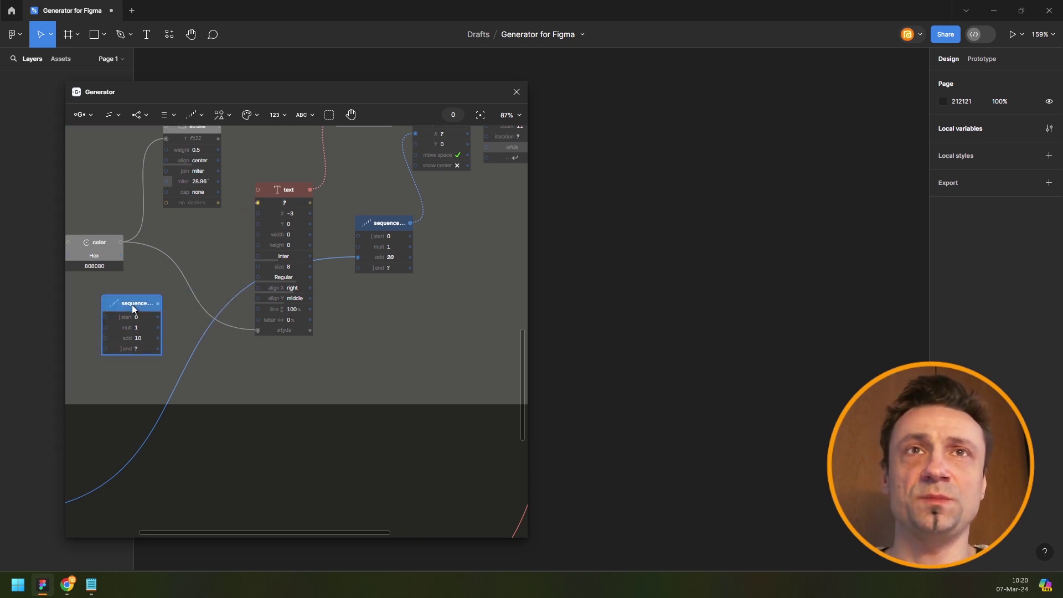
{"action": "key", "text": "Delete"}
Output the vertical lines' repeat node and set the text node's content to Jan, trying longer versions of the month name first.
{"action": "scroll", "coordinate": [343, 216], "scroll_direction": "up", "scroll_amount": 3}
{"action": "scroll", "coordinate": [343, 216], "scroll_direction": "right", "scroll_amount": 3}
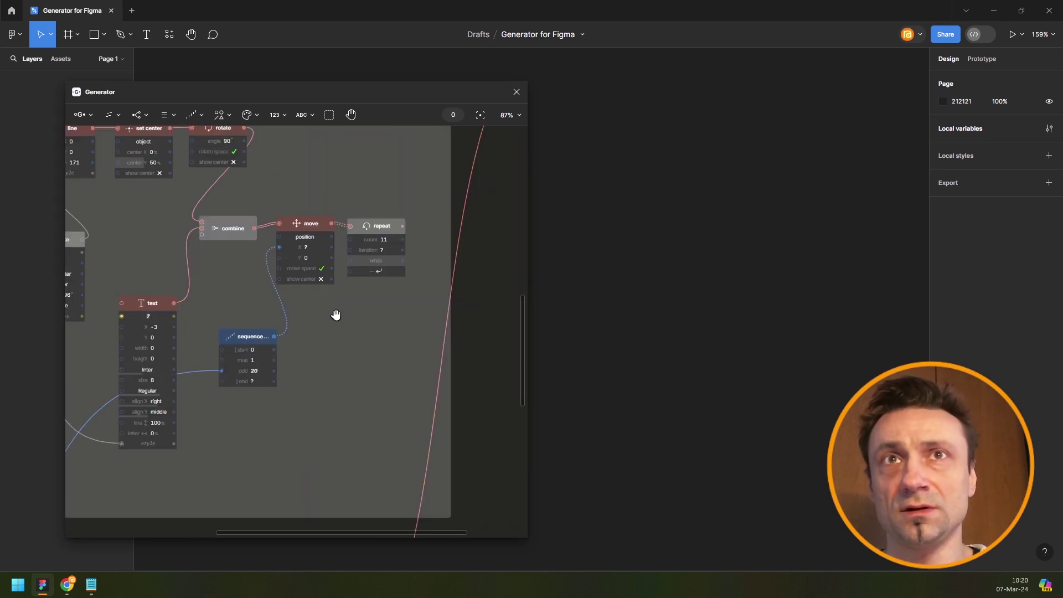
{"action": "left_click", "coordinate": [384, 228]}
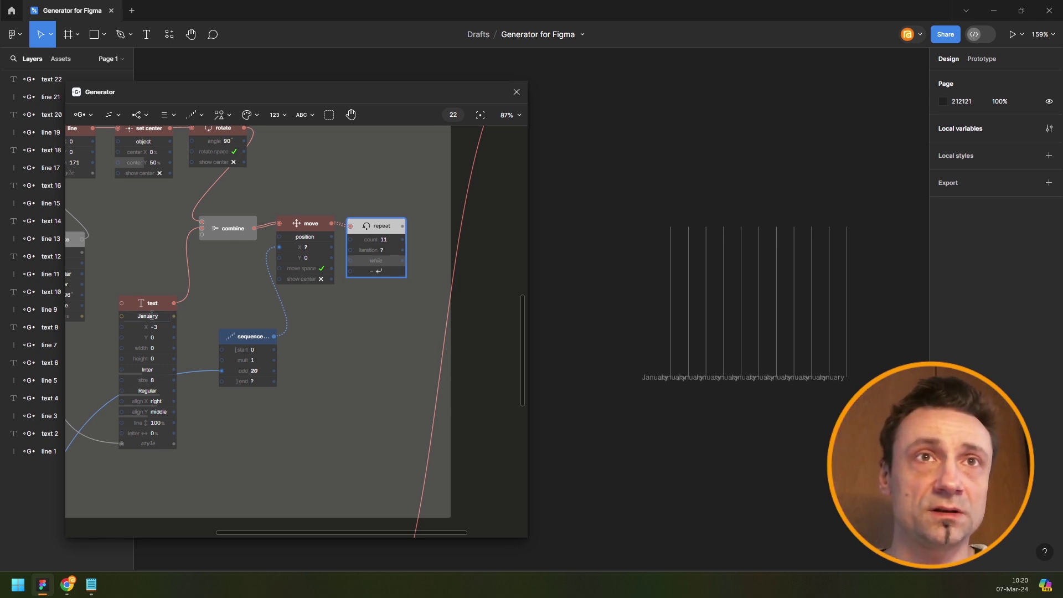
{"action": "key", "text": "Delete"}
{"action": "key", "text": "Delete"}
{"action": "key", "text": "Delete"}
{"action": "key", "text": "Delete"}
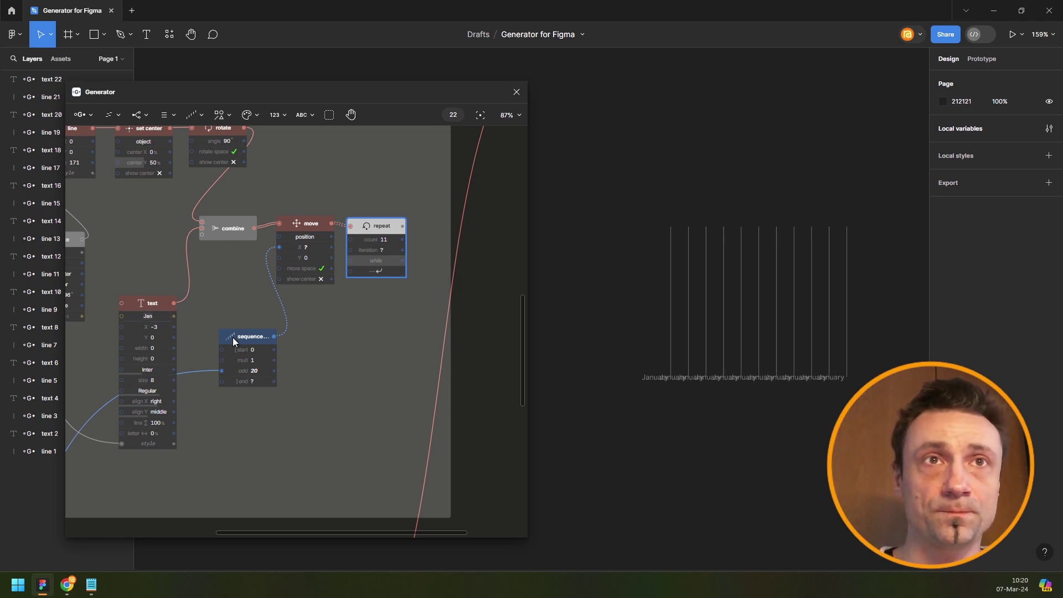
{"action": "type", "text": "ry"}
{"action": "mouse_move", "coordinate": [383, 313]}
{"action": "left_mouse_down"}
{"action": "mouse_move", "coordinate": [404, 297]}
{"action": "mouse_move", "coordinate": [390, 307]}
{"action": "left_mouse_up"}
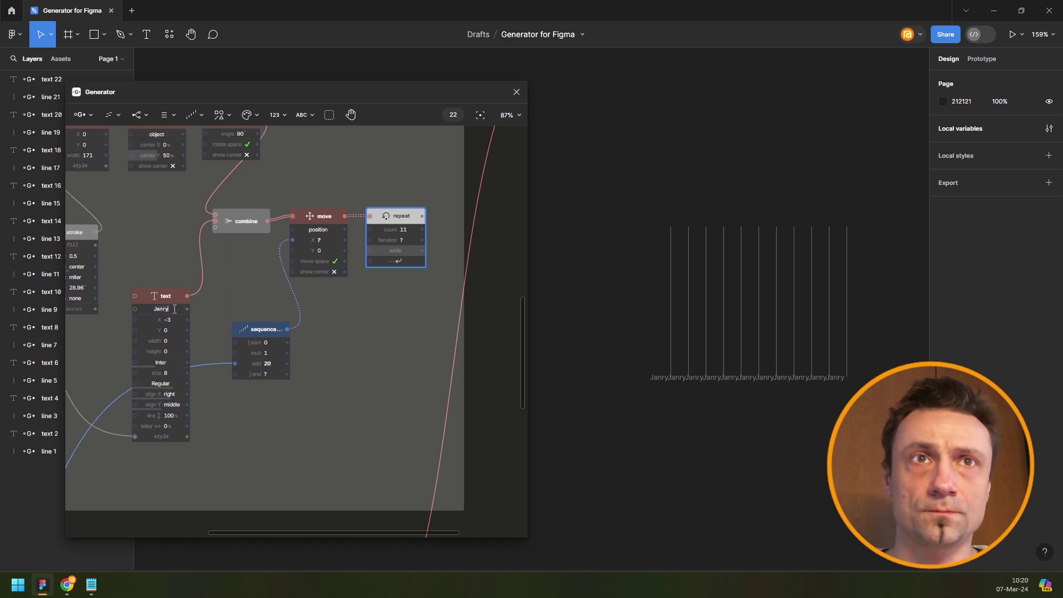
{"action": "key", "text": "BackSpace"}
{"action": "key", "text": "BackSpace"}
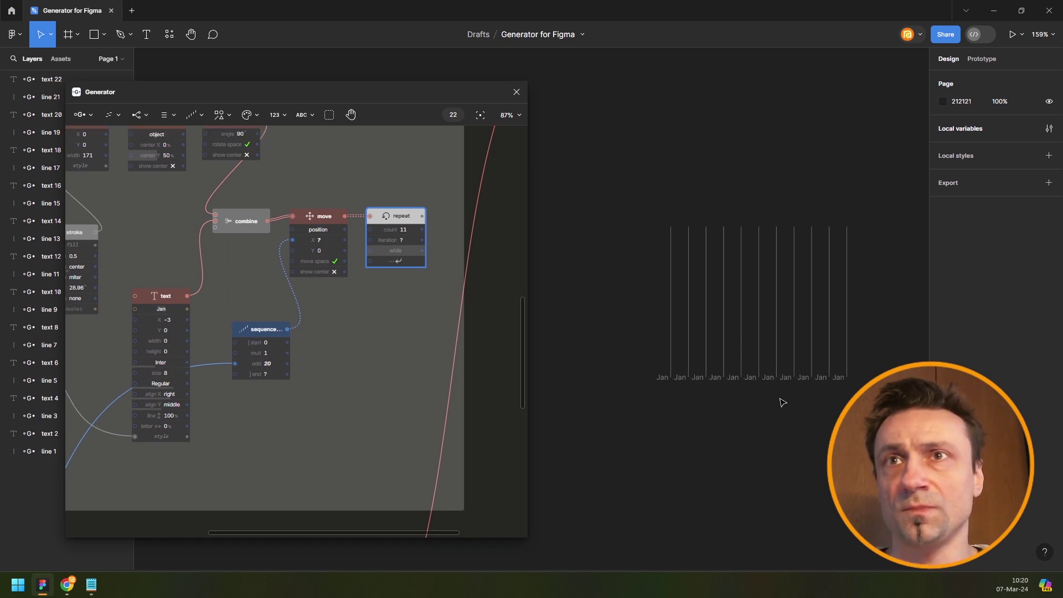
Set the month text node's align X to center and its Y to 9.
{"action": "scroll", "coordinate": [783, 403], "scroll_direction": "up", "scroll_amount": 5}
{"action": "scroll", "coordinate": [155, 412], "scroll_direction": "up", "scroll_amount": 4}
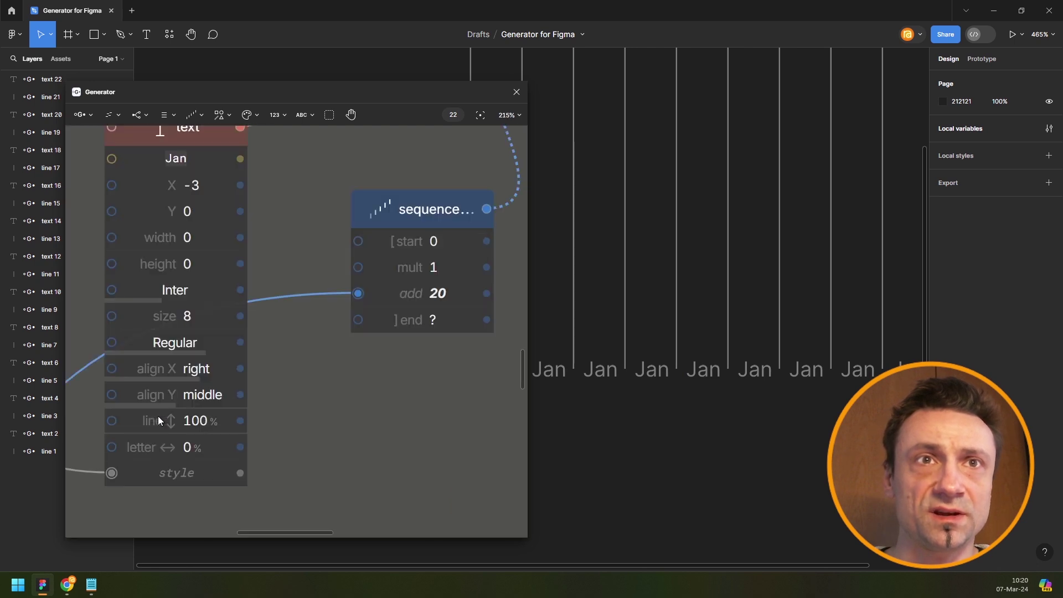
{"action": "left_click", "coordinate": [188, 373]}
{"action": "left_click", "coordinate": [228, 401]}
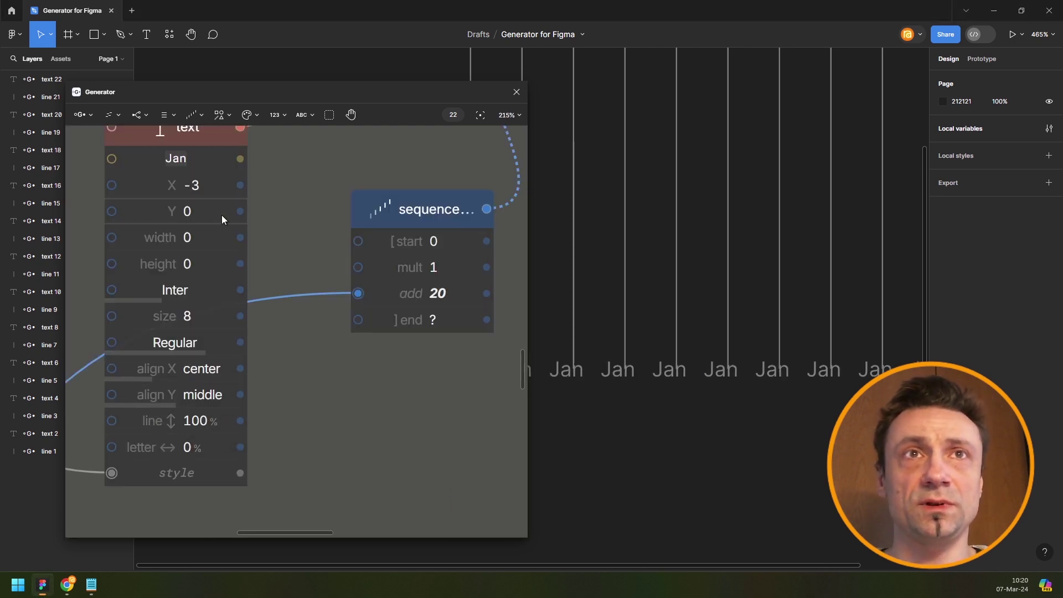
{"action": "left_click_drag", "start_coordinate": [232, 211], "coordinate": [262, 211]}
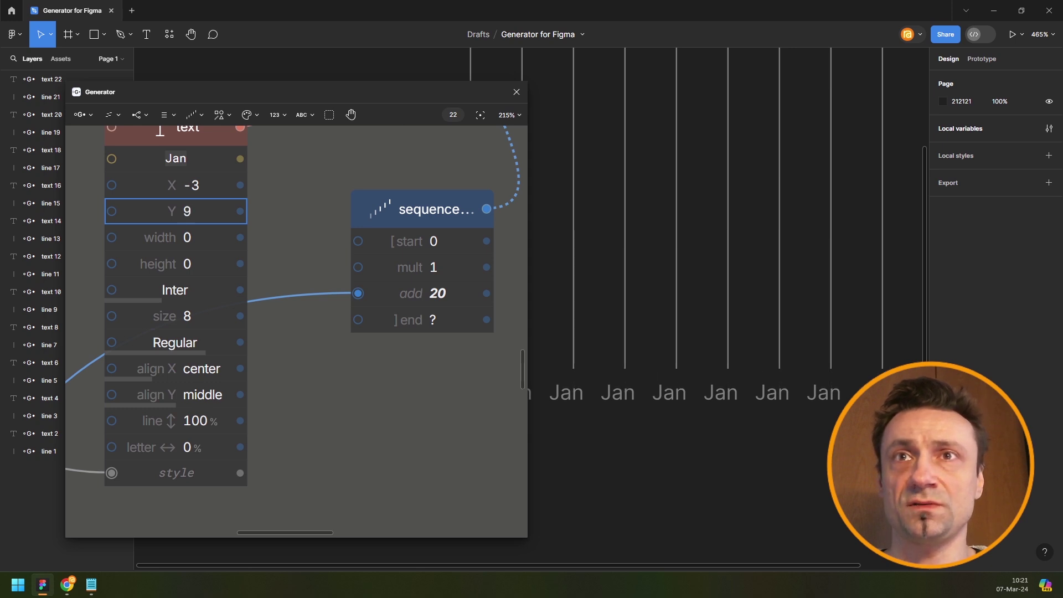
Connect the vertical lines' repeat node and the path node to the final combine node, and output the combined graph.
{"action": "scroll", "coordinate": [363, 371], "scroll_direction": "down", "scroll_amount": 5}
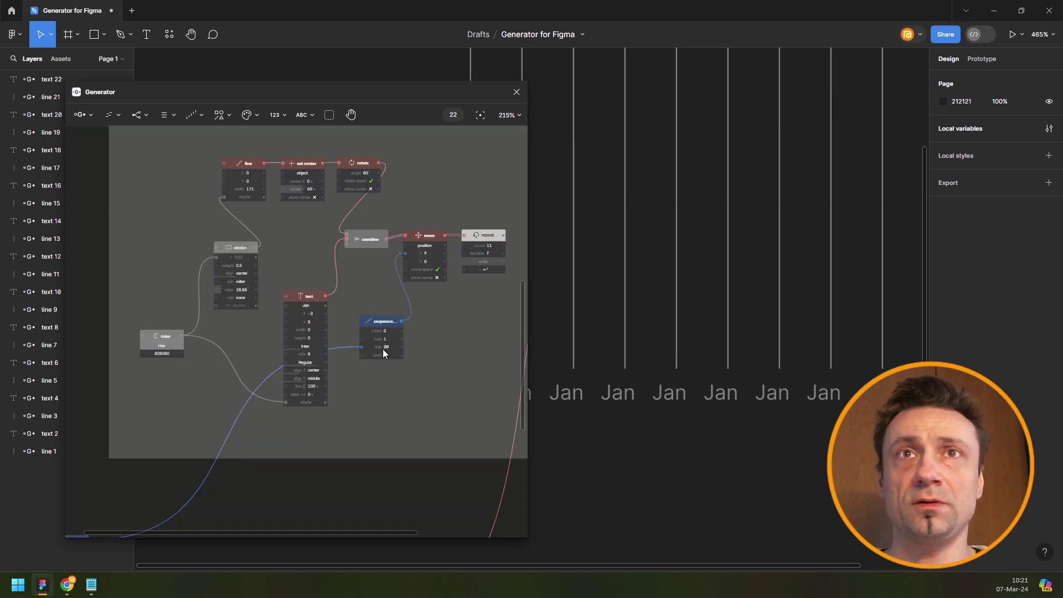
{"action": "scroll", "coordinate": [384, 349], "scroll_direction": "down", "scroll_amount": 5}
{"action": "scroll", "coordinate": [434, 298], "scroll_direction": "up", "scroll_amount": 1}
{"action": "scroll", "coordinate": [400, 373], "scroll_direction": "up", "scroll_amount": 4}
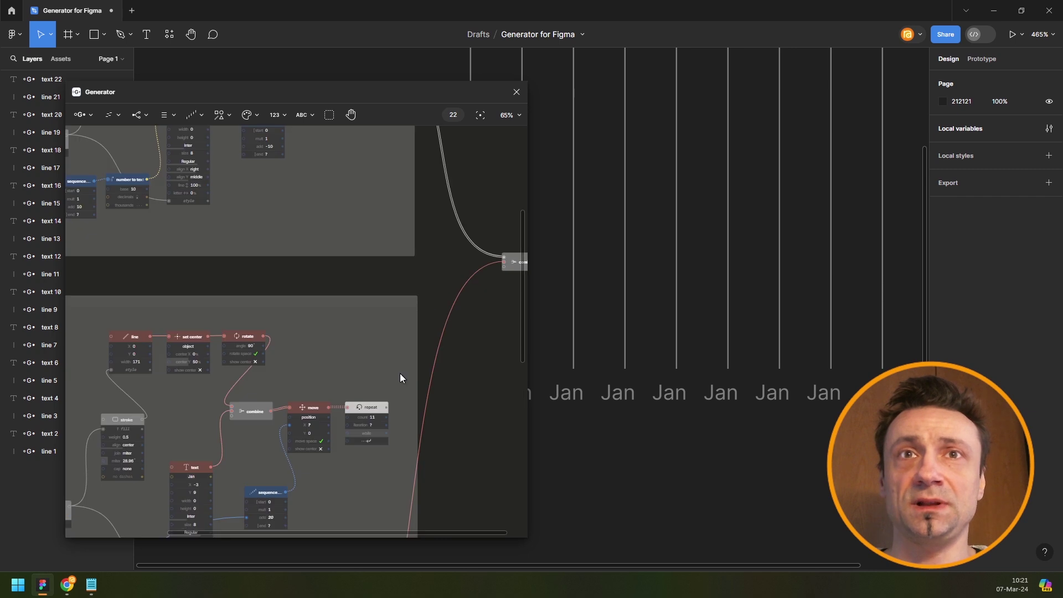
{"action": "left_click_drag", "start_coordinate": [386, 408], "coordinate": [404, 260]}
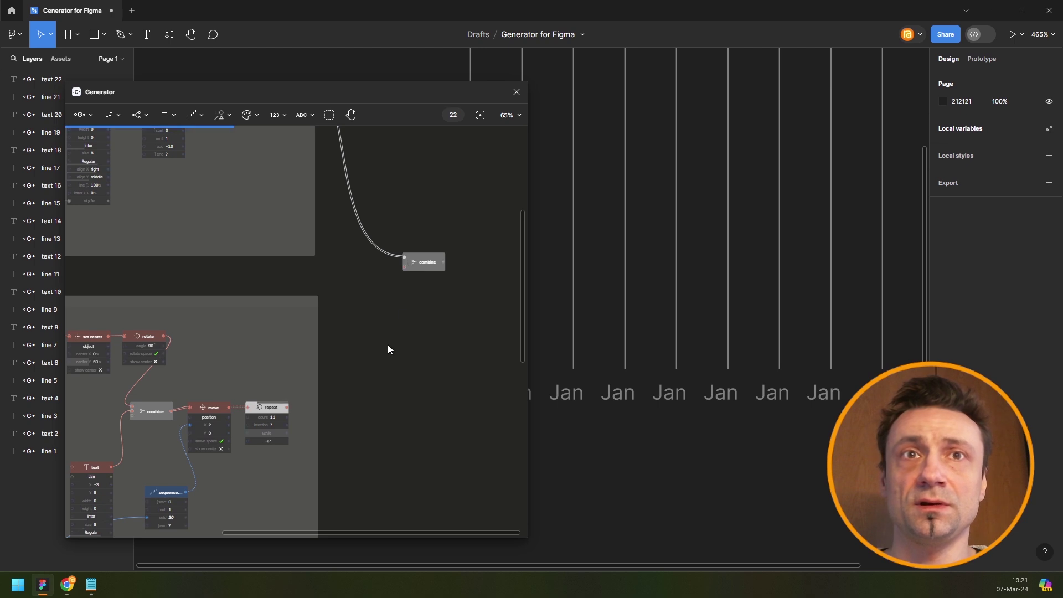
{"action": "scroll", "coordinate": [321, 399], "scroll_direction": "down", "scroll_amount": 6}
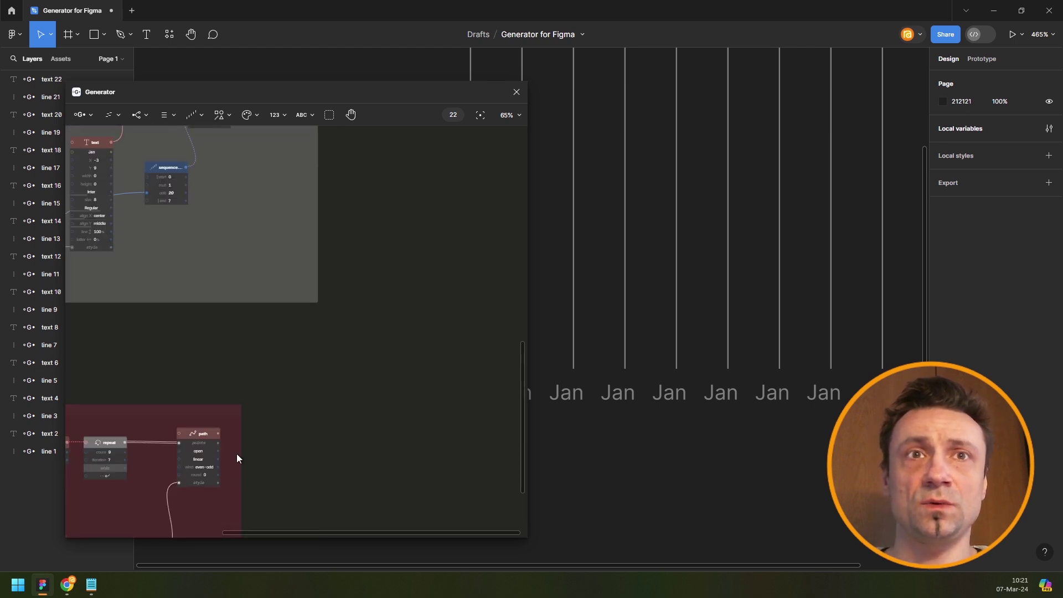
{"action": "scroll", "coordinate": [237, 458], "scroll_direction": "down", "scroll_amount": 2}
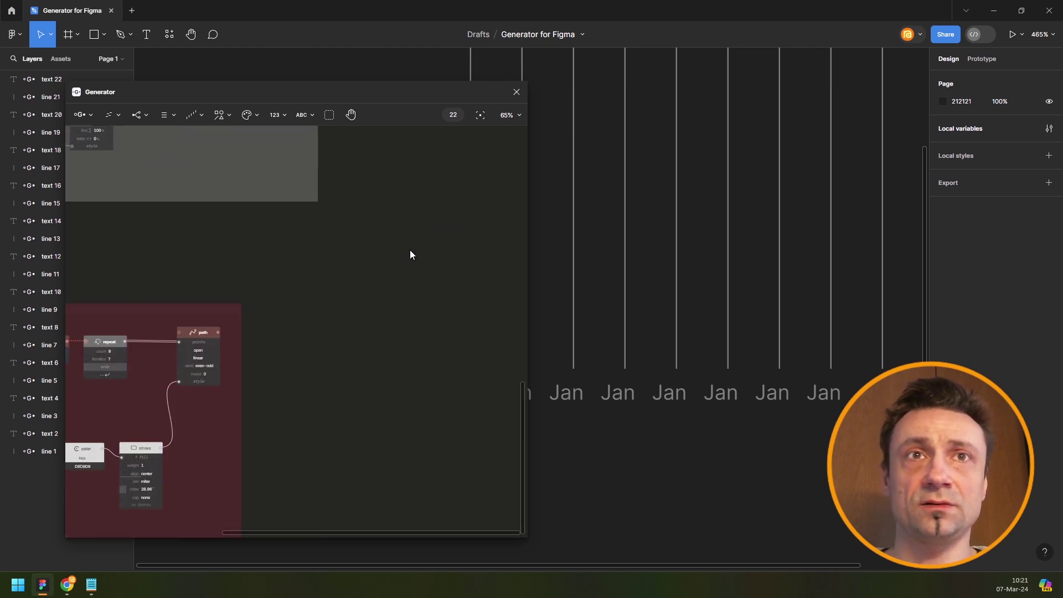
{"action": "left_click_drag", "start_coordinate": [410, 255], "coordinate": [427, 242]}
{"action": "scroll", "coordinate": [452, 208], "scroll_direction": "up", "scroll_amount": 5}
{"action": "scroll", "coordinate": [450, 210], "scroll_direction": "up", "scroll_amount": 3}
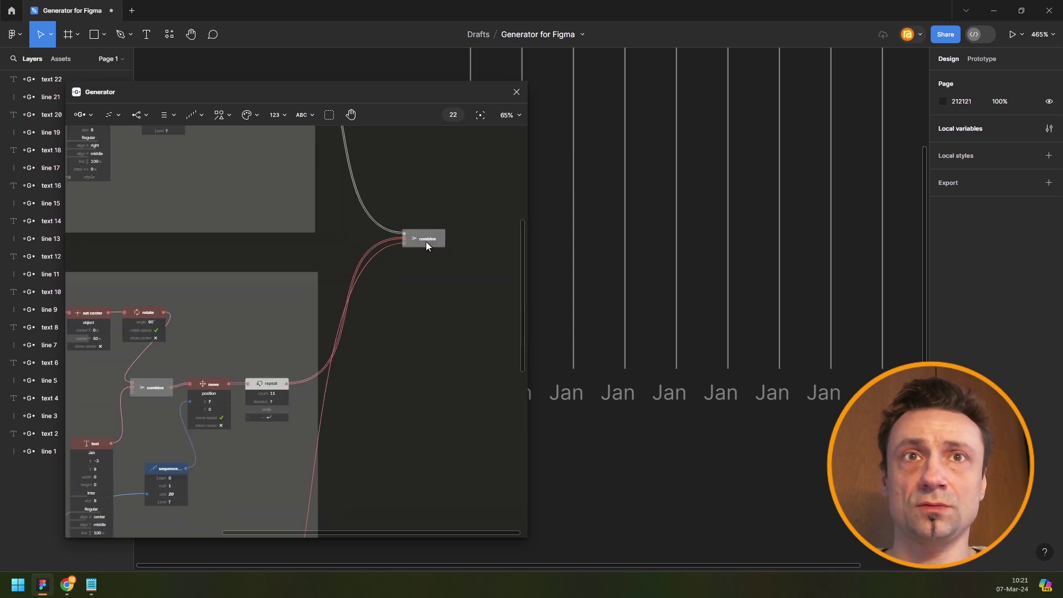
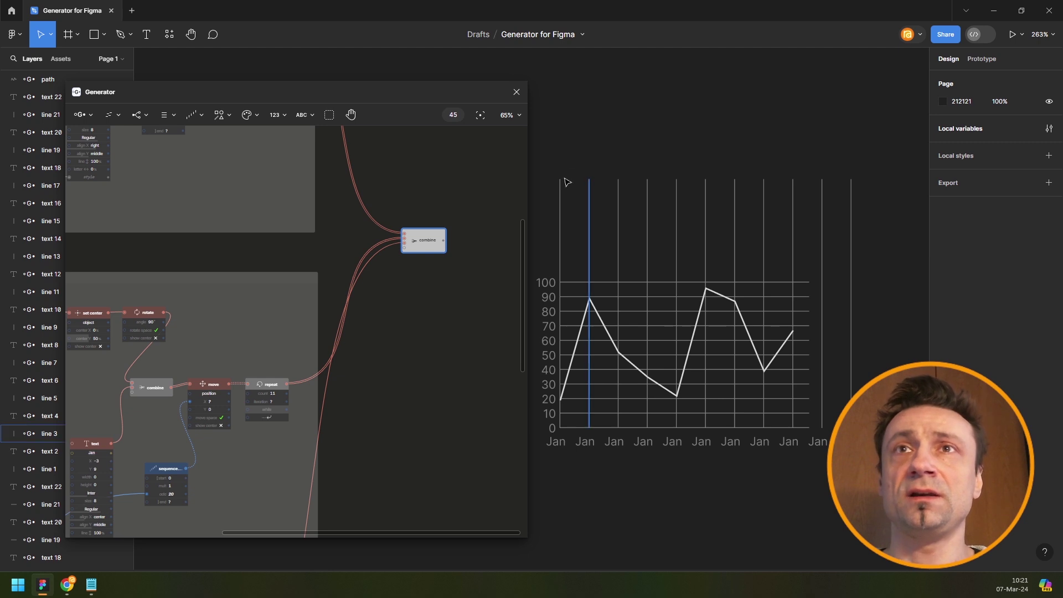
{"action": "scroll", "coordinate": [211, 294], "scroll_direction": "down", "scroll_amount": 1}
{"action": "scroll", "coordinate": [325, 221], "scroll_direction": "down", "scroll_amount": 3}
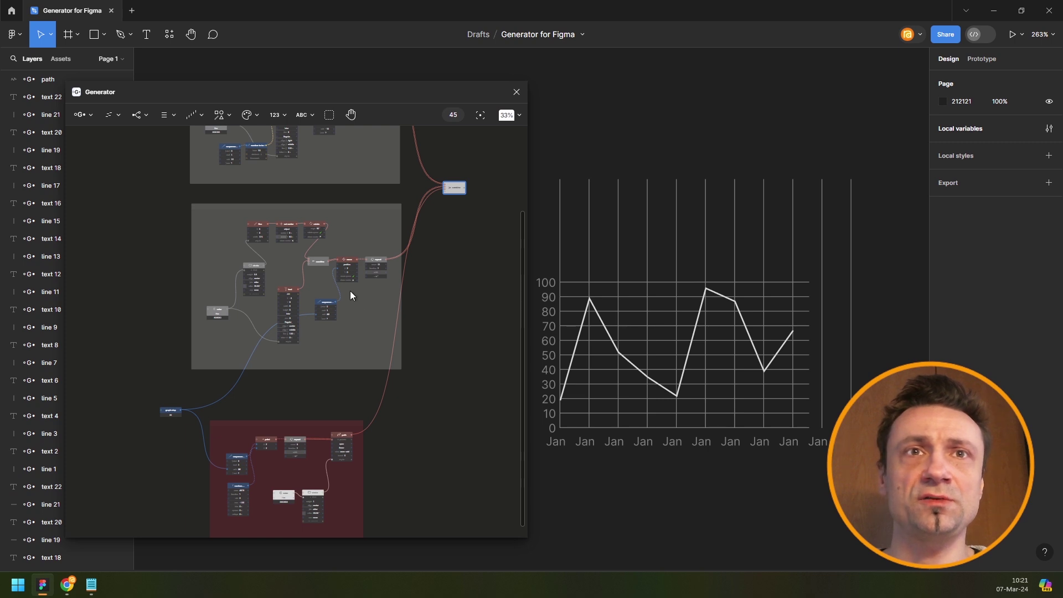
Set the width of the line node in the vertical lines' group to 100.
{"action": "scroll", "coordinate": [220, 197], "scroll_direction": "up", "scroll_amount": 3}
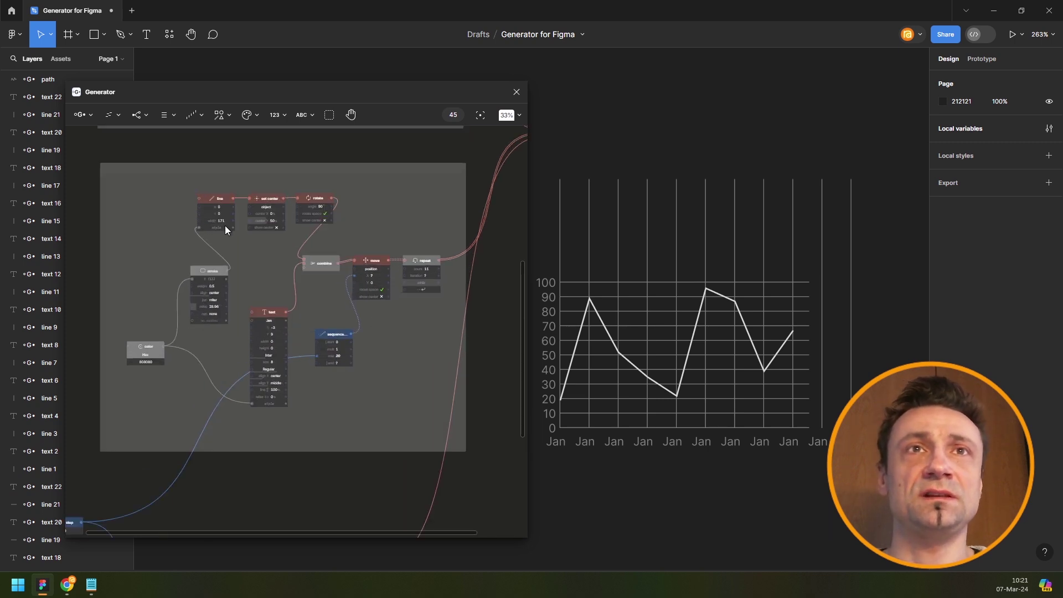
{"action": "scroll", "coordinate": [221, 218], "scroll_direction": "up", "scroll_amount": 5}
{"action": "left_click", "coordinate": [225, 208]}
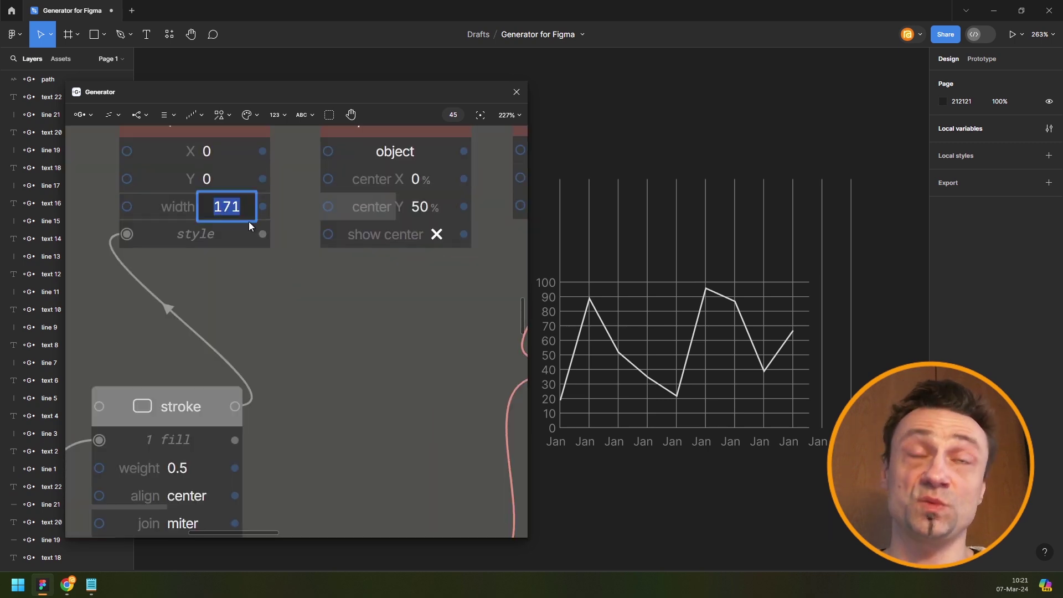
{"action": "type", "text": "10"}
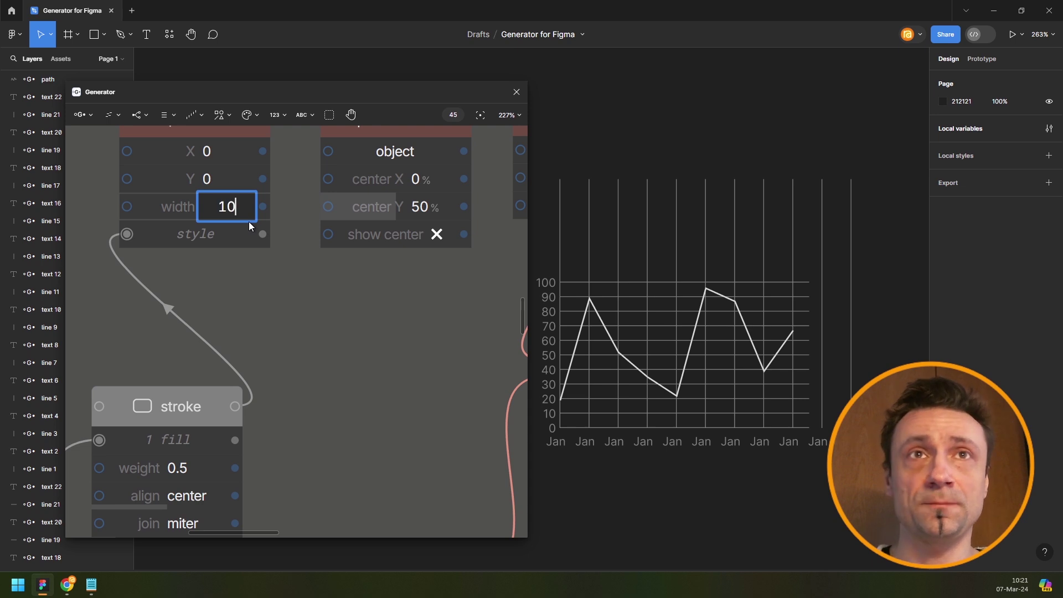
{"action": "type", "text": "0"}
{"action": "key", "text": "Return"}
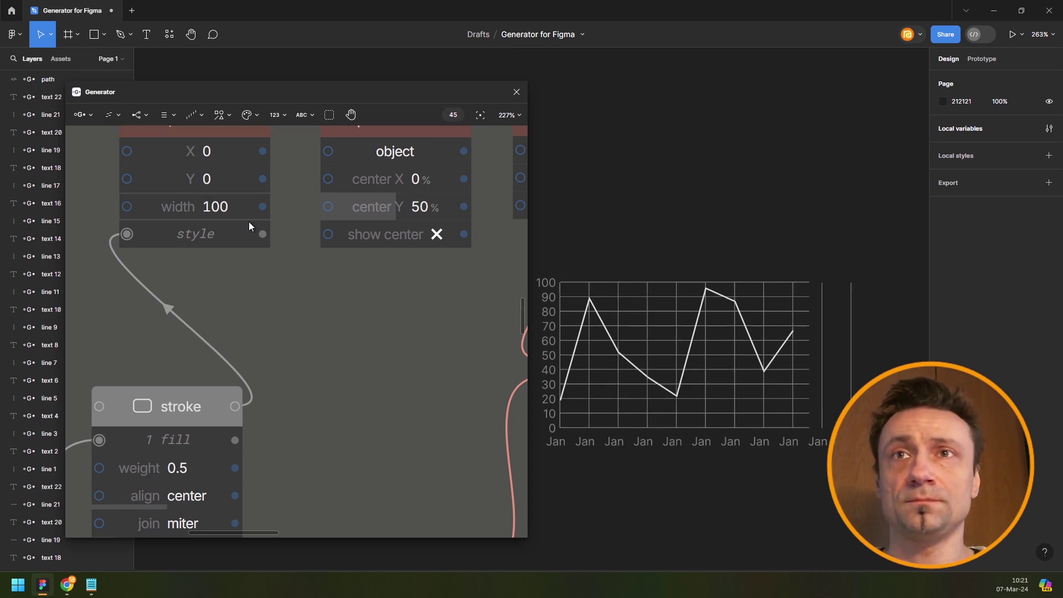
Set the font size of the text node in the horizontal lines' group to 6.
{"action": "scroll", "coordinate": [272, 340], "scroll_direction": "down", "scroll_amount": 5}
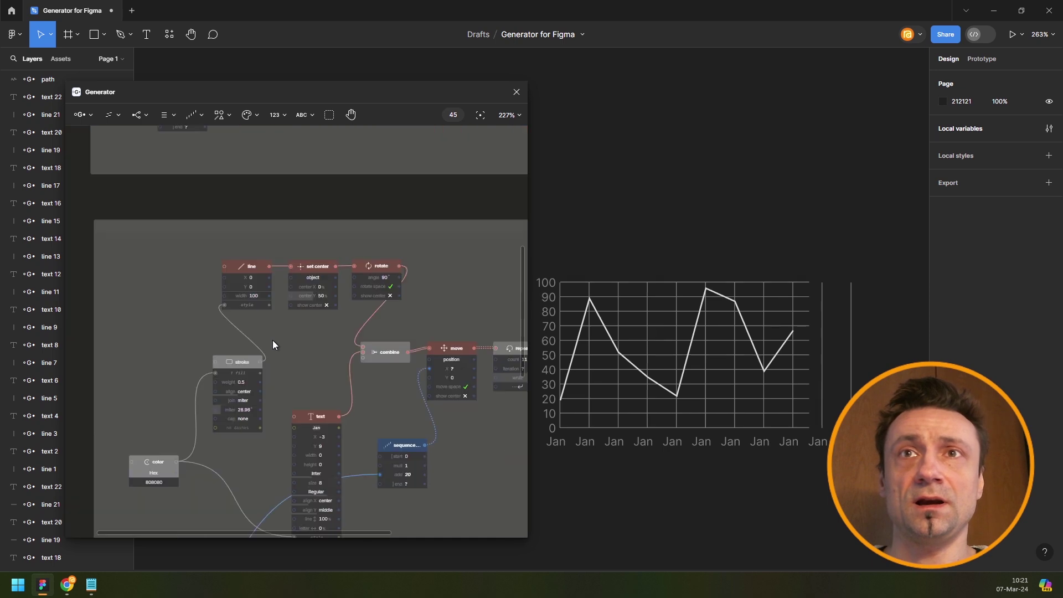
{"action": "left_click_drag", "start_coordinate": [334, 287], "coordinate": [311, 361]}
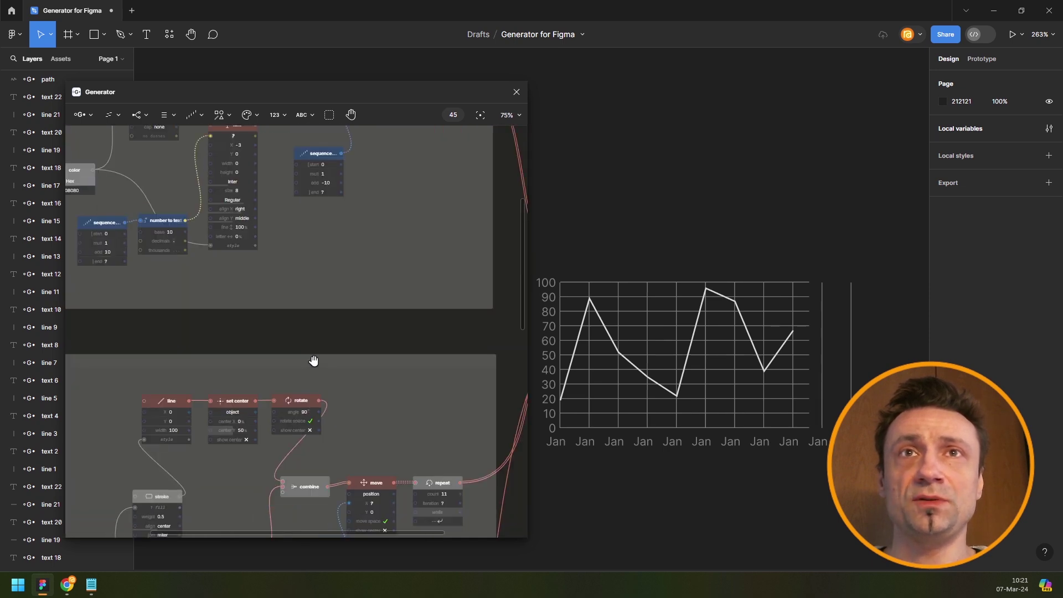
{"action": "left_click_drag", "start_coordinate": [245, 190], "coordinate": [250, 217]}
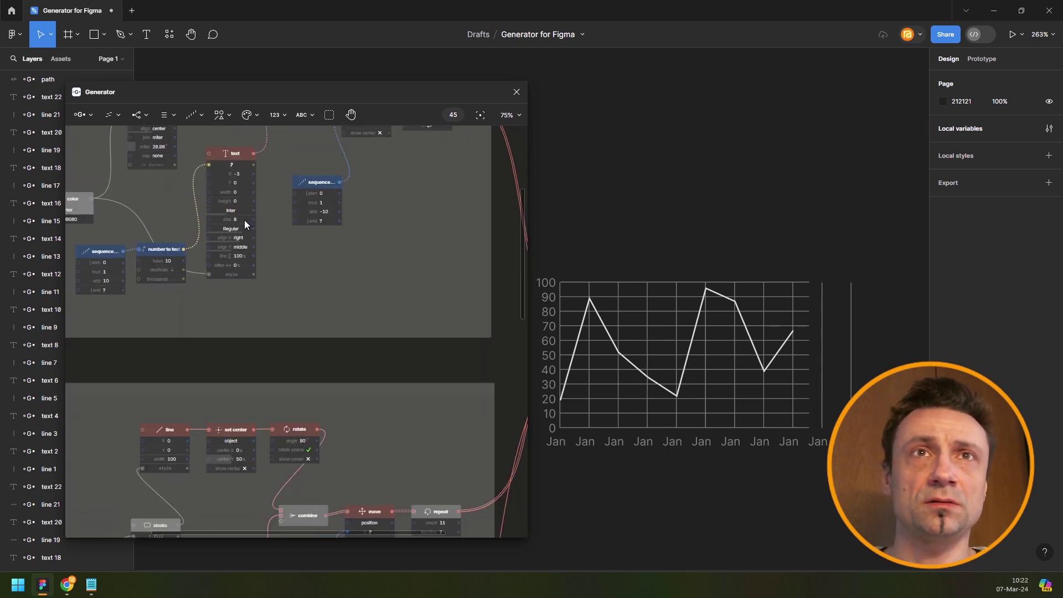
{"action": "scroll", "coordinate": [244, 221], "scroll_direction": "up", "scroll_amount": 5}
{"action": "left_click", "coordinate": [241, 219]}
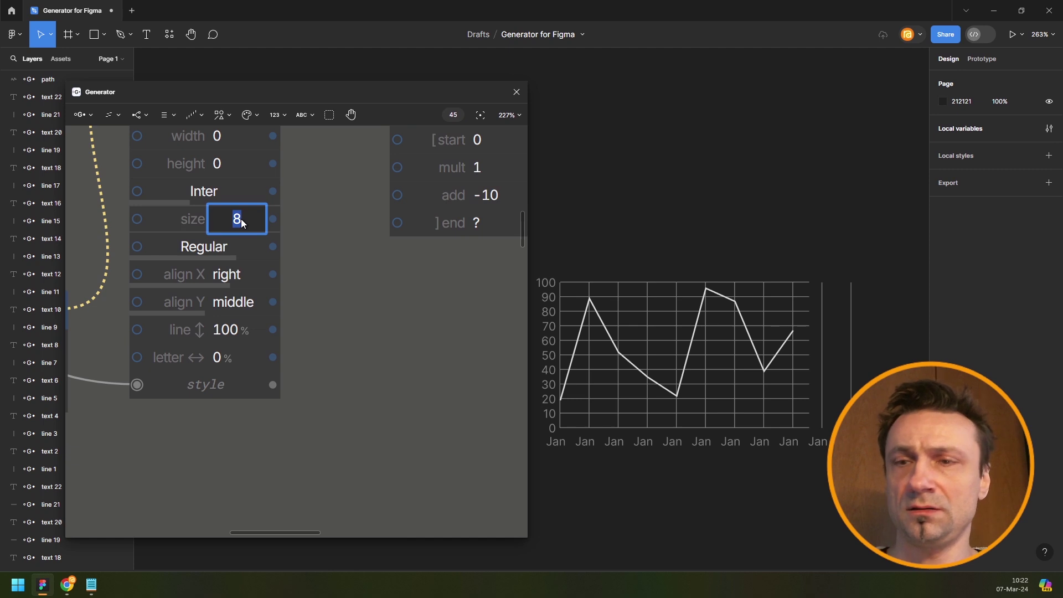
{"action": "type", "text": "6"}
{"action": "key", "text": "Return"}
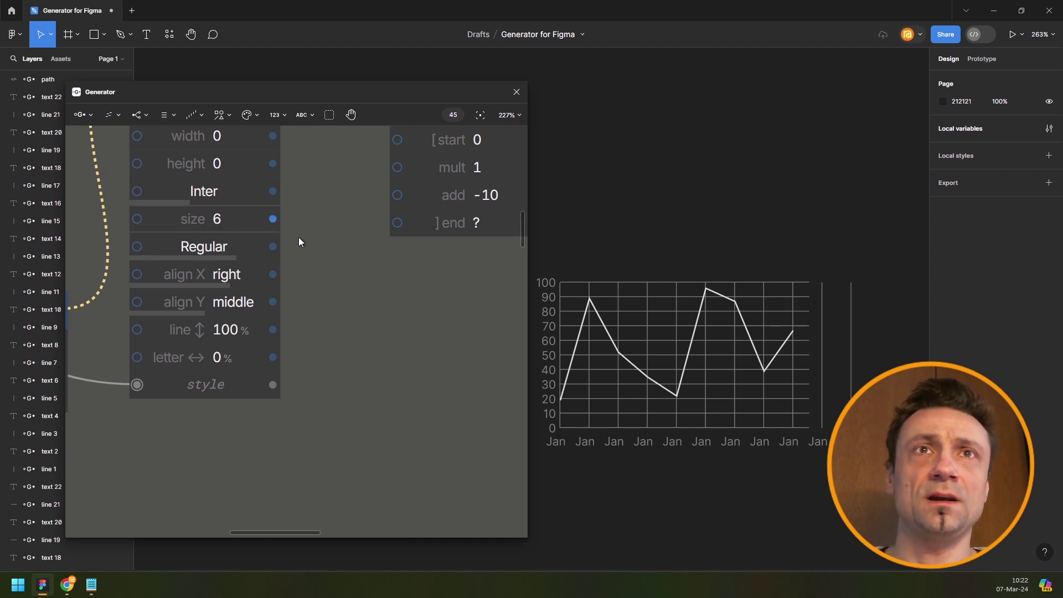
Connect the horizontal lines' text size output to the size input of the month text node.
{"action": "left_click_drag", "start_coordinate": [273, 219], "coordinate": [321, 283]}
{"action": "scroll", "coordinate": [321, 284], "scroll_direction": "down", "scroll_amount": 5}
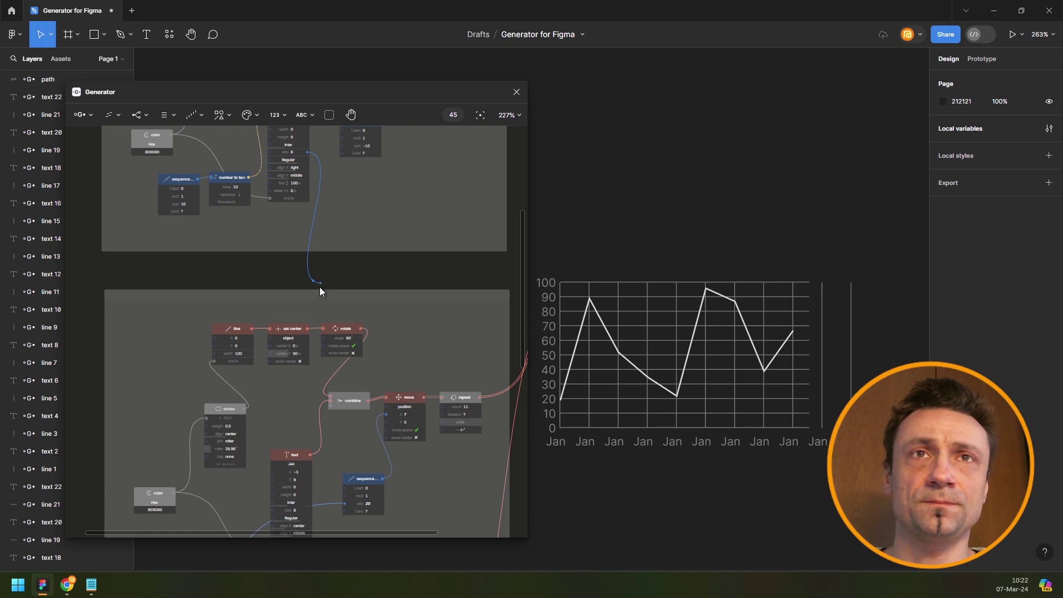
{"action": "mouse_move", "coordinate": [278, 488]}
{"action": "left_mouse_down"}
{"action": "mouse_move", "coordinate": [304, 527]}
{"action": "mouse_move", "coordinate": [291, 433]}
{"action": "mouse_move", "coordinate": [296, 489]}
{"action": "mouse_move", "coordinate": [295, 477]}
{"action": "left_mouse_up"}
{"action": "scroll", "coordinate": [304, 527], "scroll_direction": "down", "scroll_amount": 1}
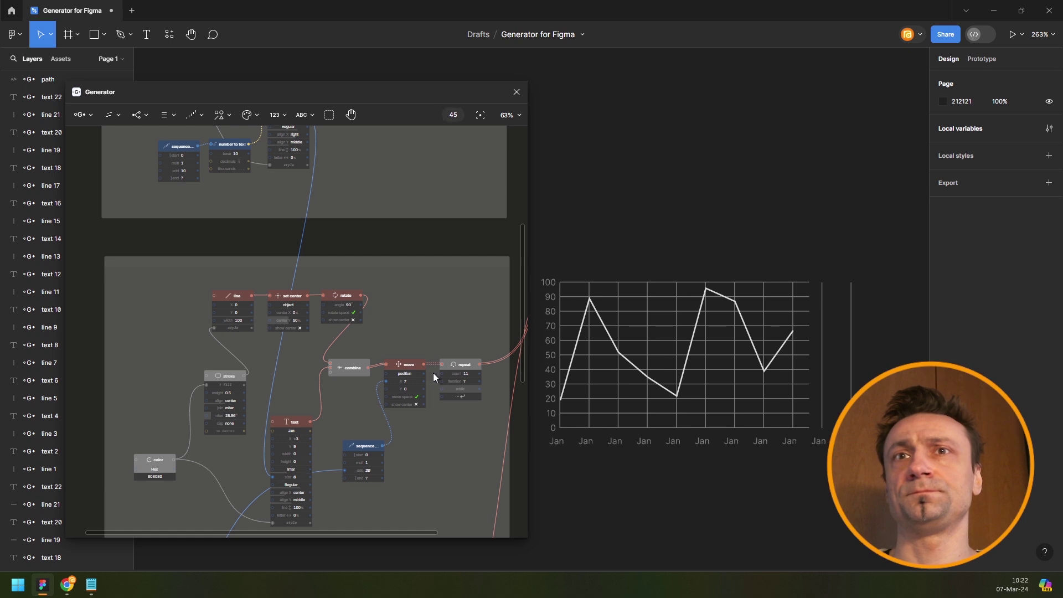
Examine the combined graph on the canvas and the overall layout of the node groups.
{"action": "left_click_drag", "start_coordinate": [684, 269], "coordinate": [730, 219]}
{"action": "scroll", "coordinate": [723, 277], "scroll_direction": "down", "scroll_amount": 3}
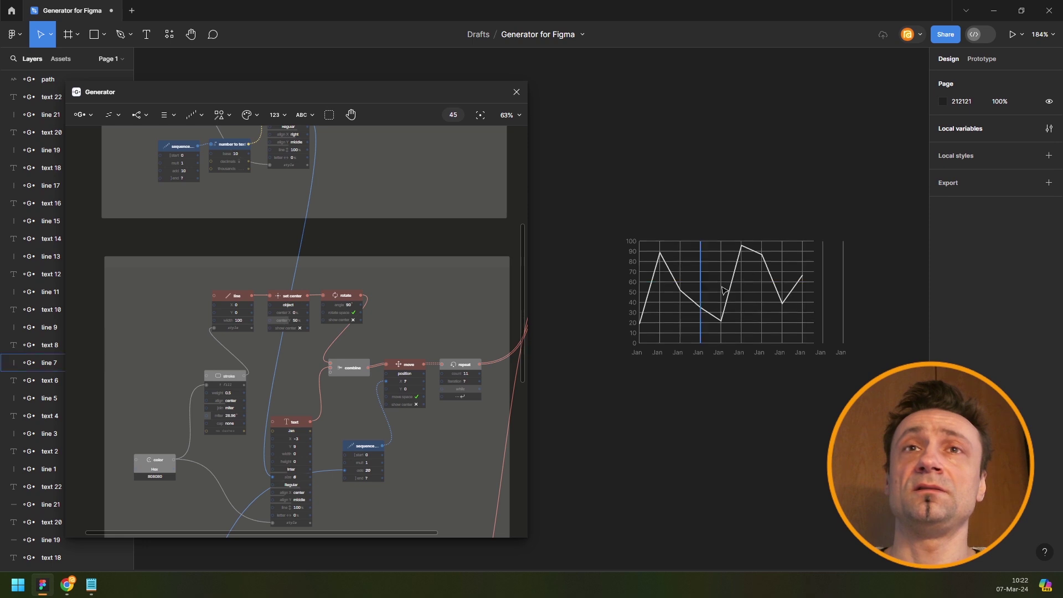
{"action": "left_click_drag", "start_coordinate": [744, 262], "coordinate": [710, 276]}
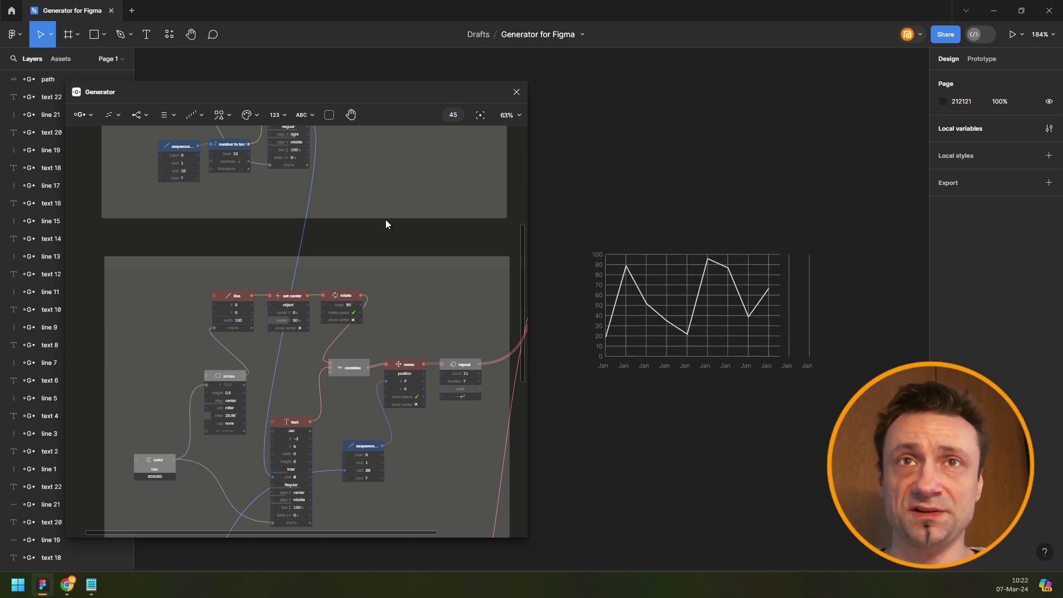
{"action": "scroll", "coordinate": [321, 272], "scroll_direction": "down", "scroll_amount": 4}
{"action": "scroll", "coordinate": [322, 277], "scroll_direction": "down", "scroll_amount": 3}
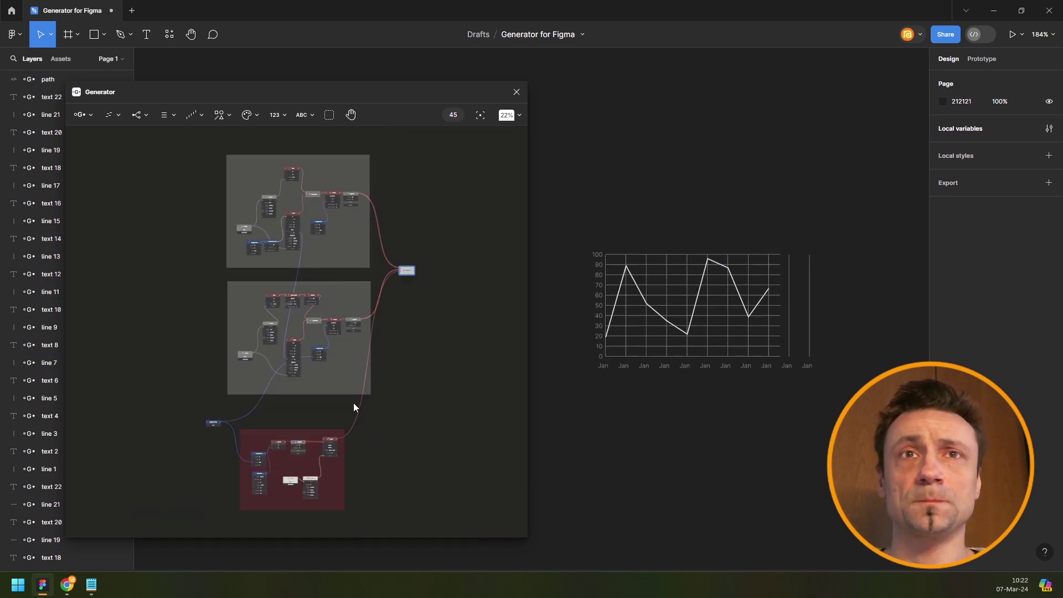
{"action": "scroll", "coordinate": [379, 305], "scroll_direction": "right", "scroll_amount": 2}
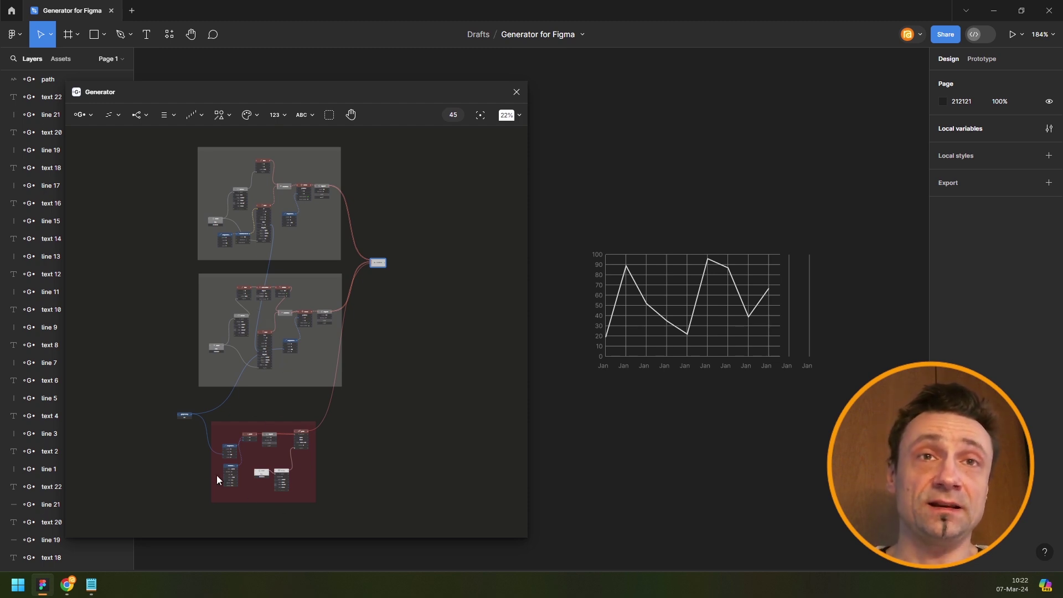
{"action": "scroll", "coordinate": [323, 371], "scroll_direction": "down", "scroll_amount": 4}
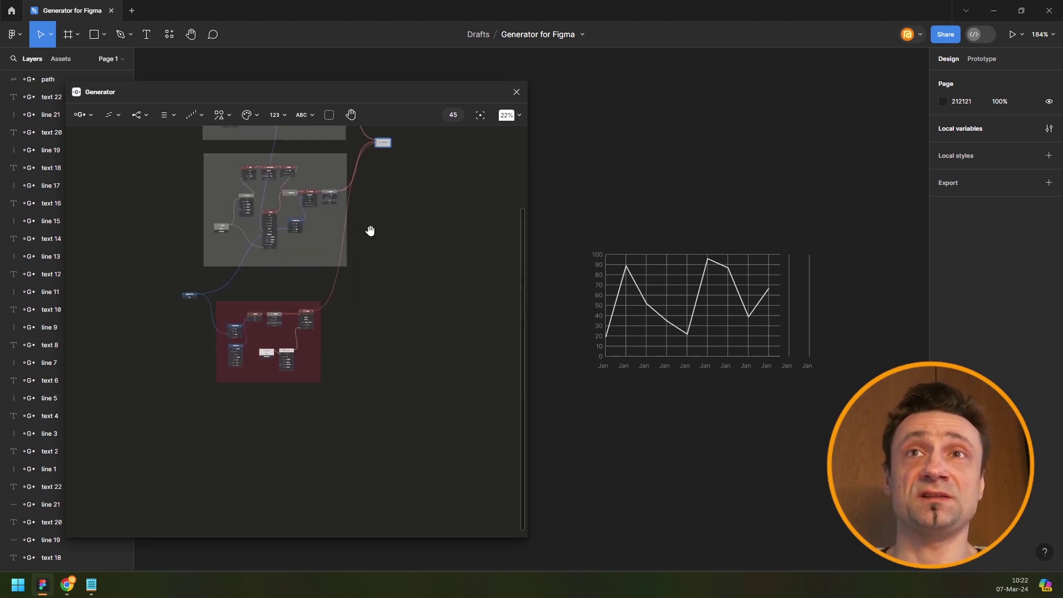
{"action": "scroll", "coordinate": [371, 231], "scroll_direction": "left", "scroll_amount": 2}
{"action": "scroll", "coordinate": [301, 337], "scroll_direction": "up", "scroll_amount": 3}
{"action": "scroll", "coordinate": [300, 288], "scroll_direction": "left", "scroll_amount": 3}
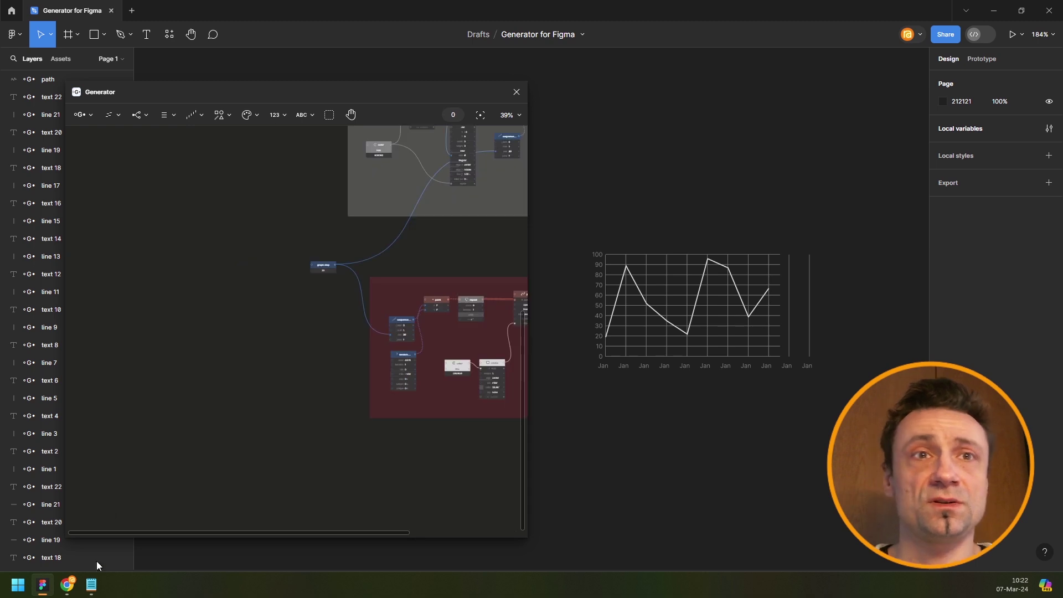
Switch to Notepad, copy all of the average monthly rainfall CSV data, and minimize the window.
{"action": "left_click", "coordinate": [89, 586]}
{"action": "key", "text": "ctrl+a"}
{"action": "key", "text": "ctrl+c"}
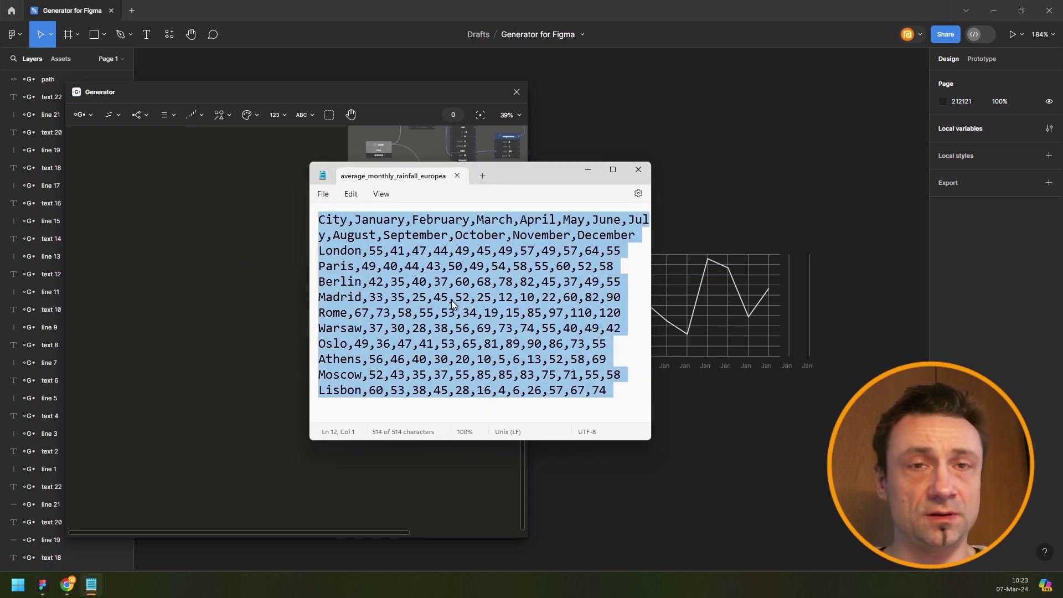
{"action": "left_click", "coordinate": [588, 169]}
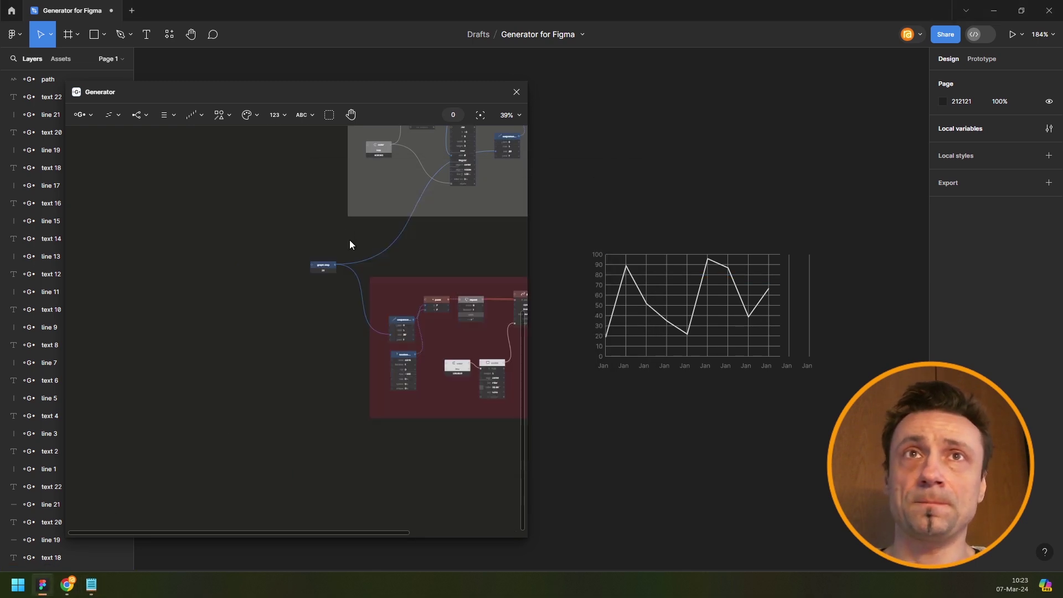
Add a text value node and place it in empty space well apart from the existing node groups.
{"action": "left_click", "coordinate": [301, 118]}
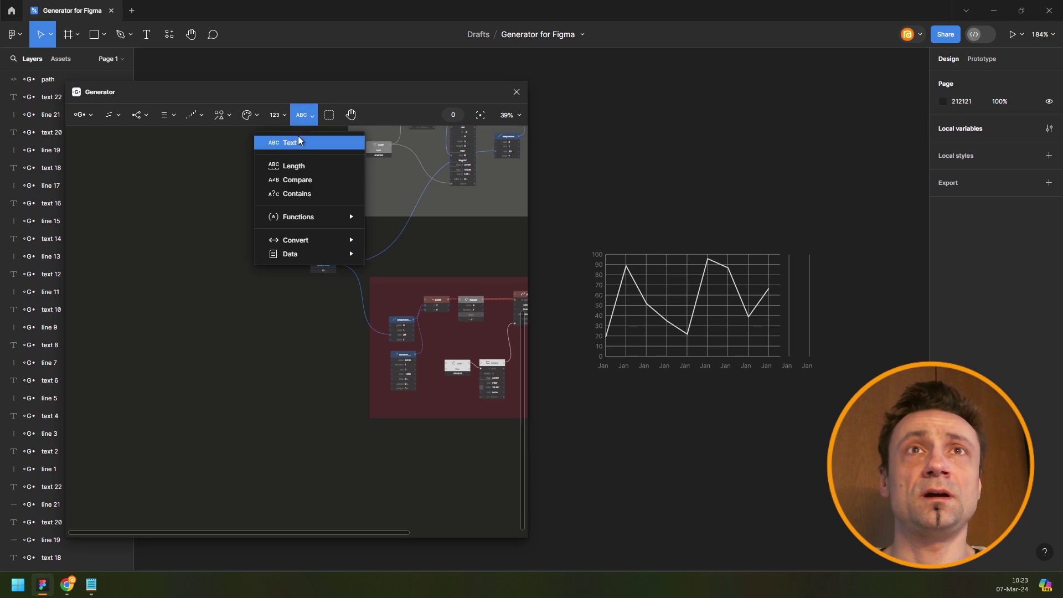
{"action": "left_click", "coordinate": [298, 138]}
{"action": "left_click_drag", "start_coordinate": [292, 331], "coordinate": [184, 284]}
{"action": "scroll", "coordinate": [328, 262], "scroll_direction": "down", "scroll_amount": 3}
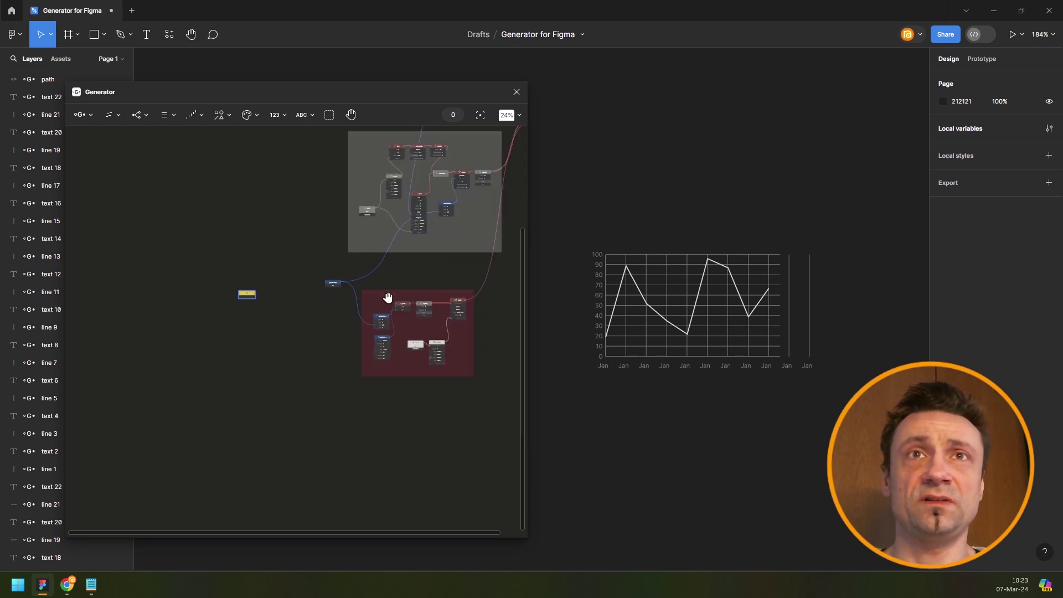
{"action": "left_click_drag", "start_coordinate": [249, 297], "coordinate": [334, 349]}
{"action": "mouse_move", "coordinate": [263, 310]}
{"action": "left_mouse_down"}
{"action": "mouse_move", "coordinate": [258, 301]}
{"action": "mouse_move", "coordinate": [259, 309]}
{"action": "left_mouse_up"}
{"action": "left_click_drag", "start_coordinate": [127, 274], "coordinate": [120, 281]}
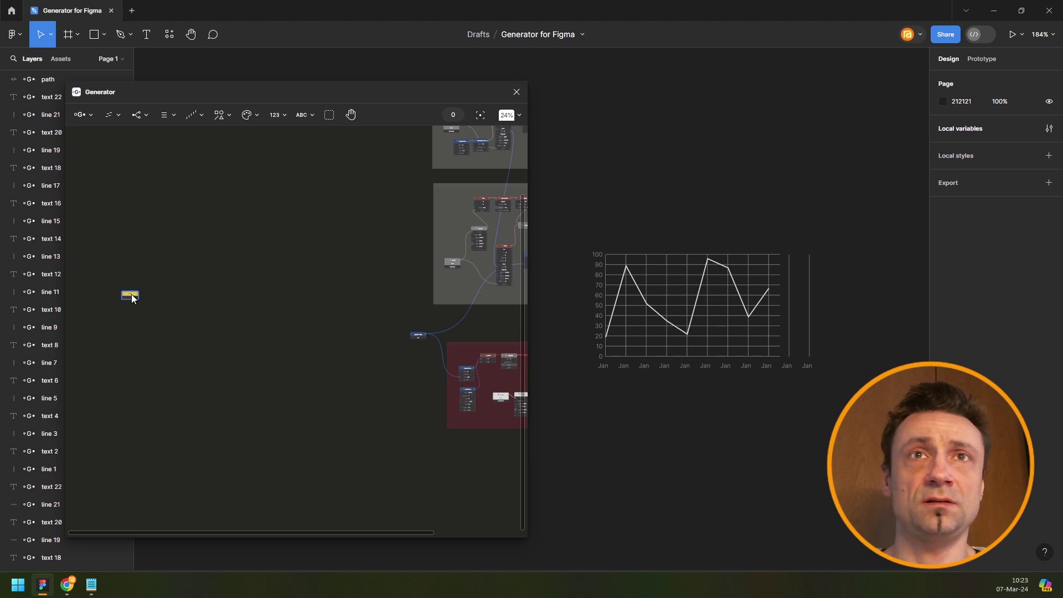
Paste the rainfall CSV data into the new text node and enlarge the node to show all rows.
{"action": "scroll", "coordinate": [130, 297], "scroll_direction": "up", "scroll_amount": 12}
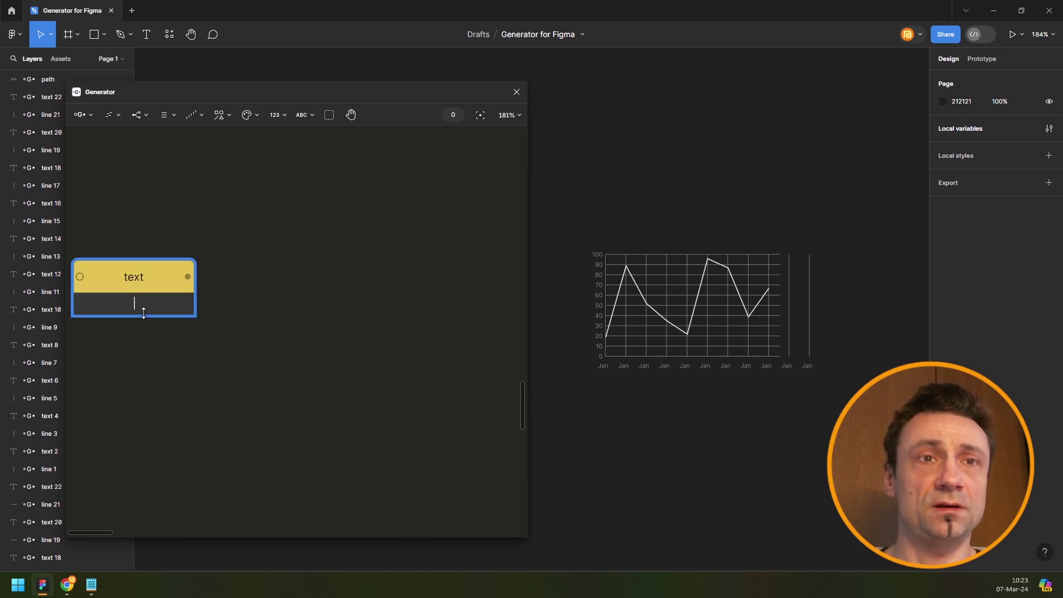
{"action": "key", "text": "ctrl+v"}
{"action": "left_click_drag", "start_coordinate": [194, 316], "coordinate": [347, 490]}
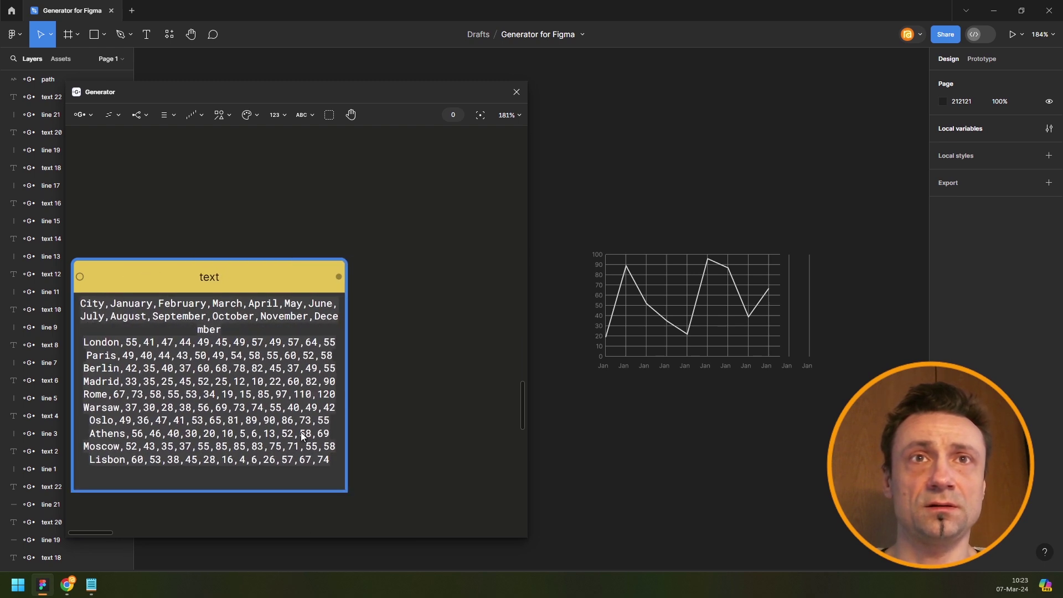
Left-align the CSV text and resize its node so that the month header wraps onto two lines.
{"action": "right_click", "coordinate": [313, 421]}
{"action": "left_click", "coordinate": [341, 476]}
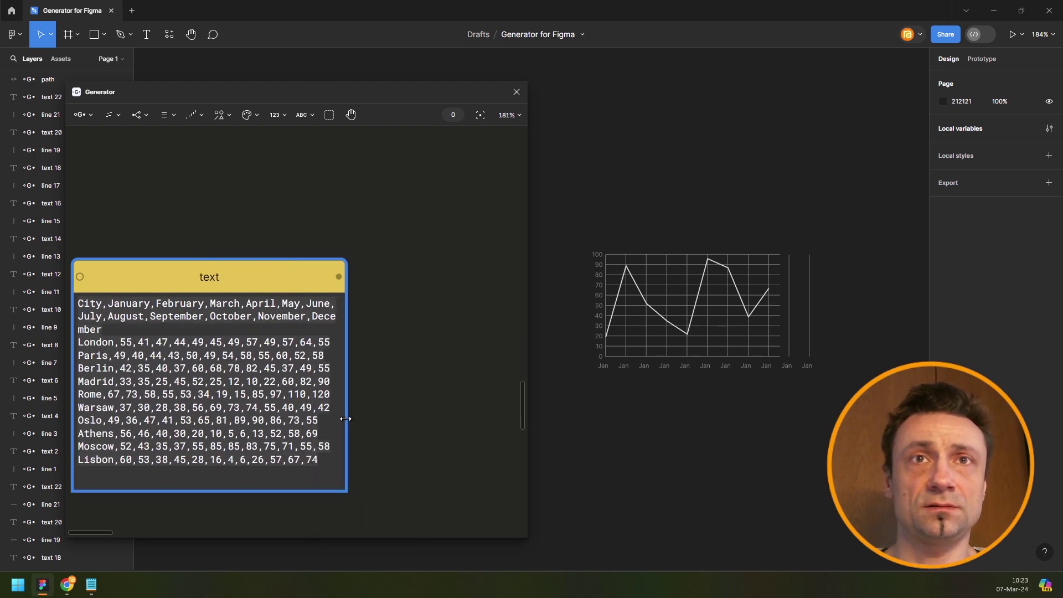
{"action": "left_click_drag", "start_coordinate": [349, 424], "coordinate": [361, 421]}
{"action": "mouse_move", "coordinate": [322, 487]}
{"action": "left_mouse_down"}
{"action": "mouse_move", "coordinate": [328, 461]}
{"action": "mouse_move", "coordinate": [327, 478]}
{"action": "left_mouse_up"}
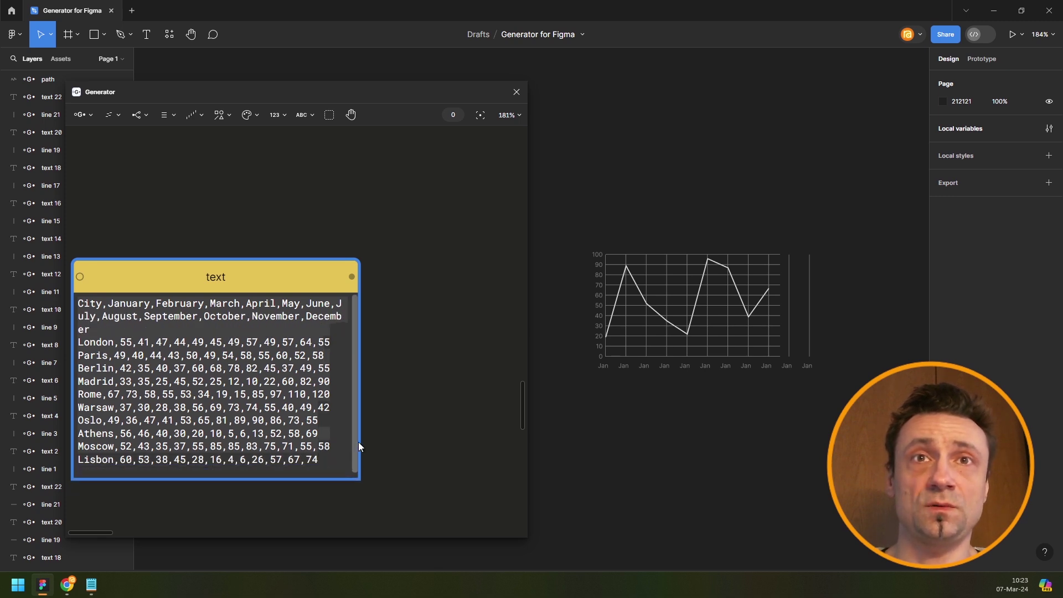
{"action": "left_click_drag", "start_coordinate": [359, 446], "coordinate": [369, 440]}
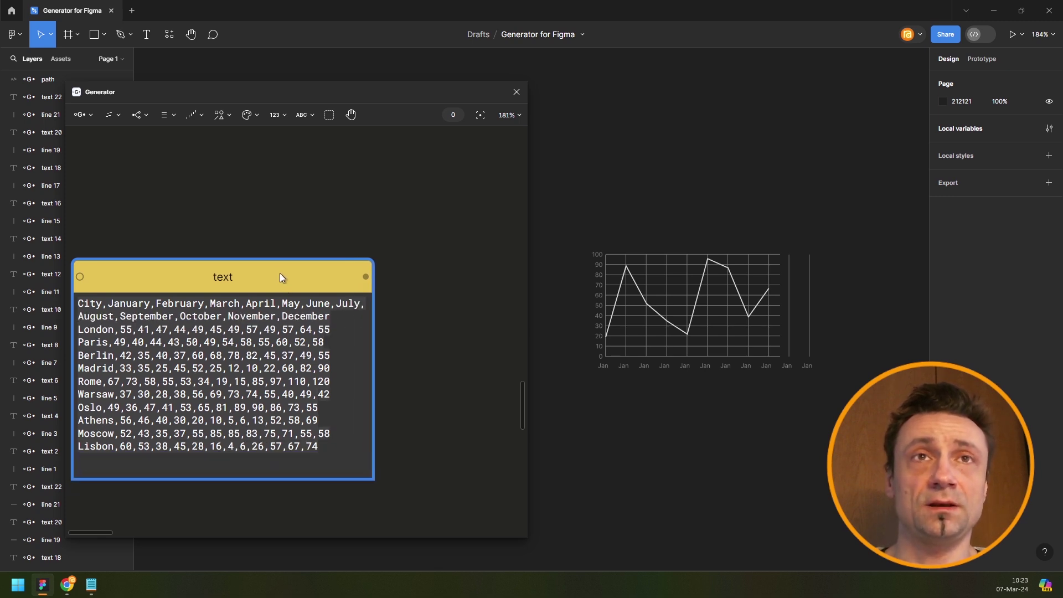
{"action": "scroll", "coordinate": [281, 273], "scroll_direction": "down", "scroll_amount": 5}
{"action": "left_click_drag", "start_coordinate": [244, 274], "coordinate": [225, 276]}
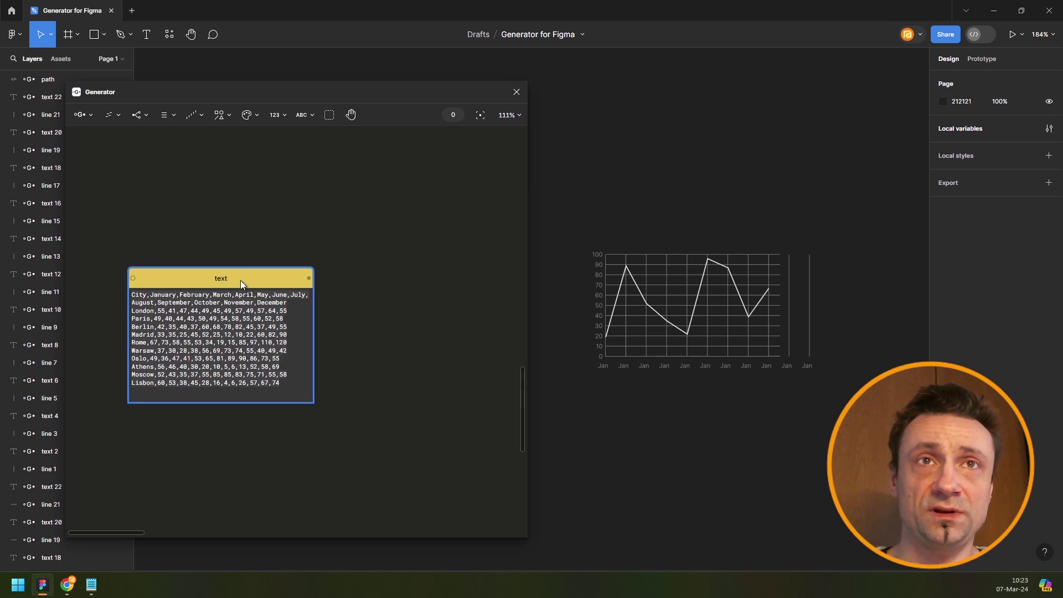
Add a csv node connected to the output of the rainfall text node.
{"action": "key", "text": "space"}
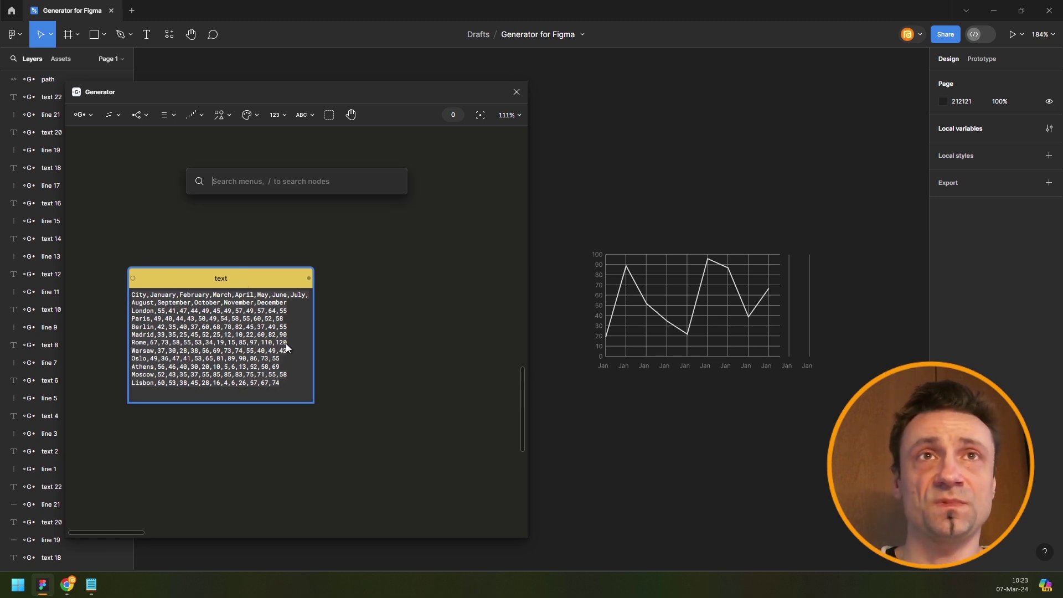
{"action": "type", "text": "csv"}
{"action": "key", "text": "Return"}
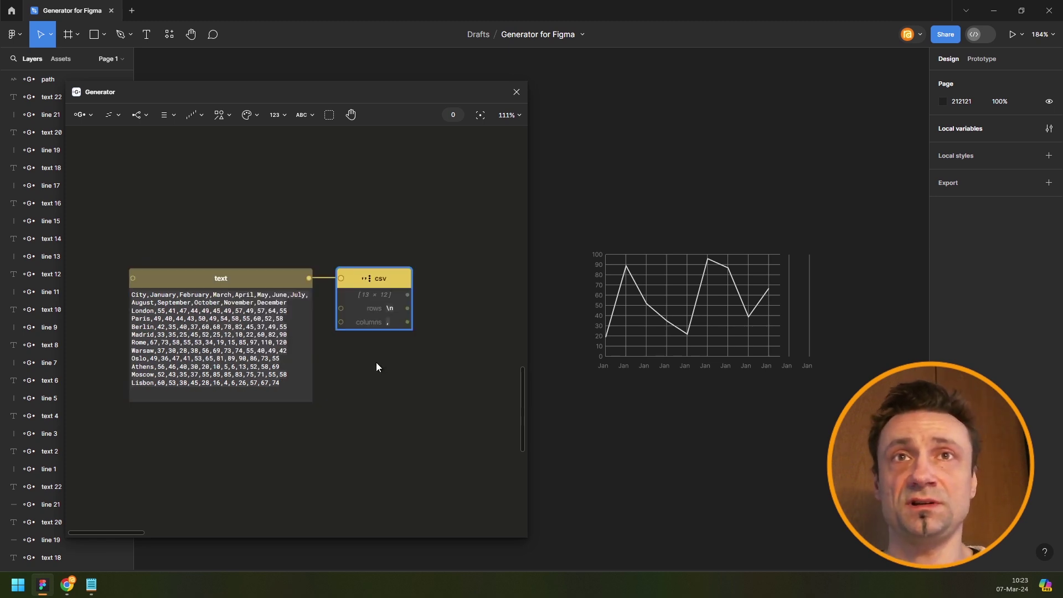
Remove the empty last line from the CSV text and shorten the text node to fit.
{"action": "scroll", "coordinate": [389, 305], "scroll_direction": "up", "scroll_amount": 4}
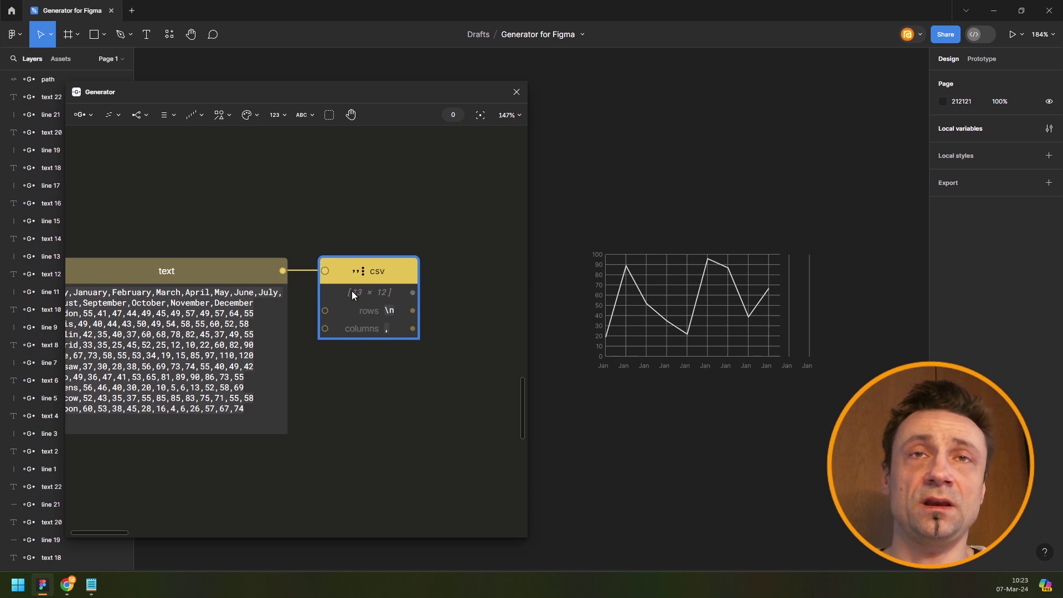
{"action": "left_click_drag", "start_coordinate": [355, 204], "coordinate": [401, 178]}
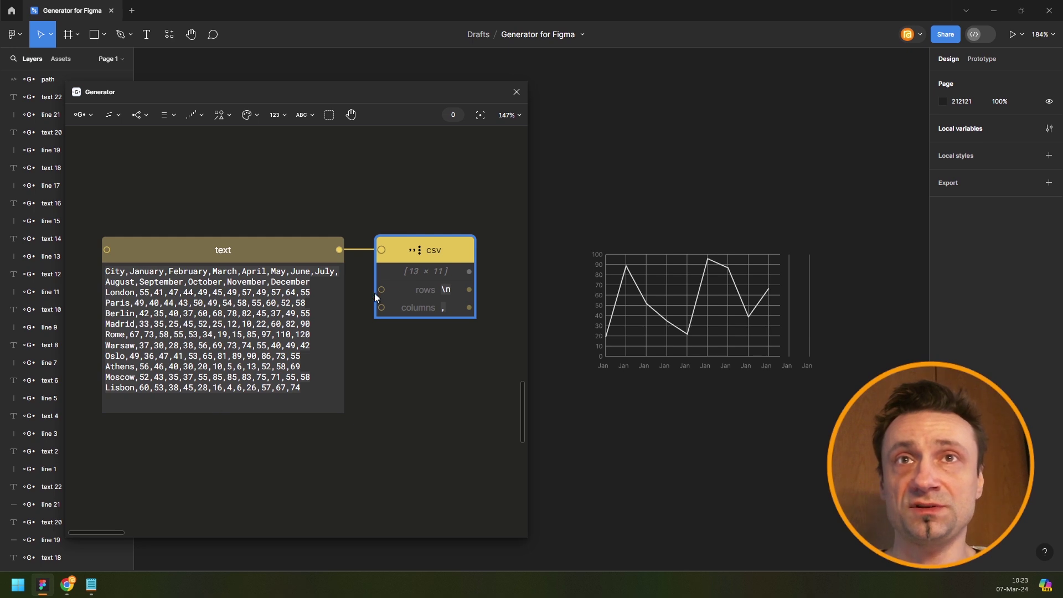
{"action": "scroll", "coordinate": [230, 411], "scroll_direction": "up", "scroll_amount": 1}
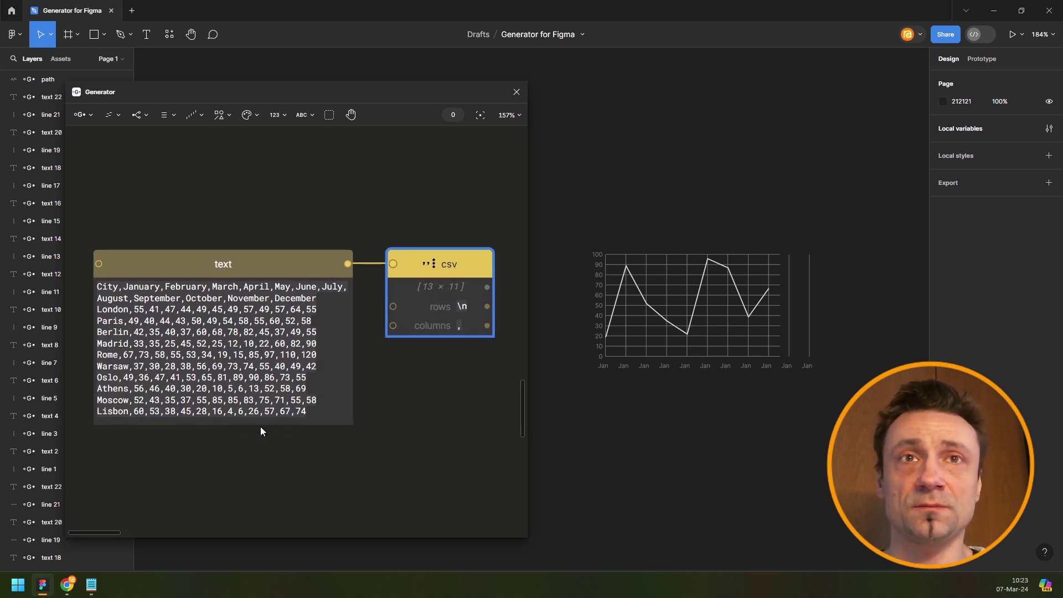
Add a list node to the csv output to inspect its rows, and delete the list node.
{"action": "scroll", "coordinate": [260, 388], "scroll_direction": "down", "scroll_amount": 5}
{"action": "left_click_drag", "start_coordinate": [325, 256], "coordinate": [251, 273]}
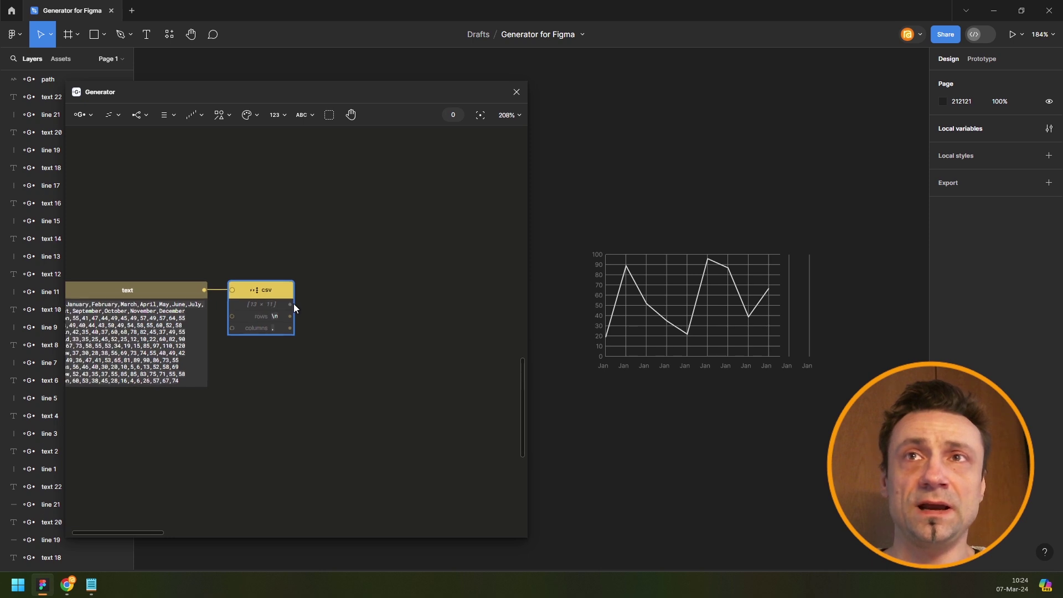
{"action": "scroll", "coordinate": [293, 304], "scroll_direction": "up", "scroll_amount": 7}
{"action": "key", "text": "space"}
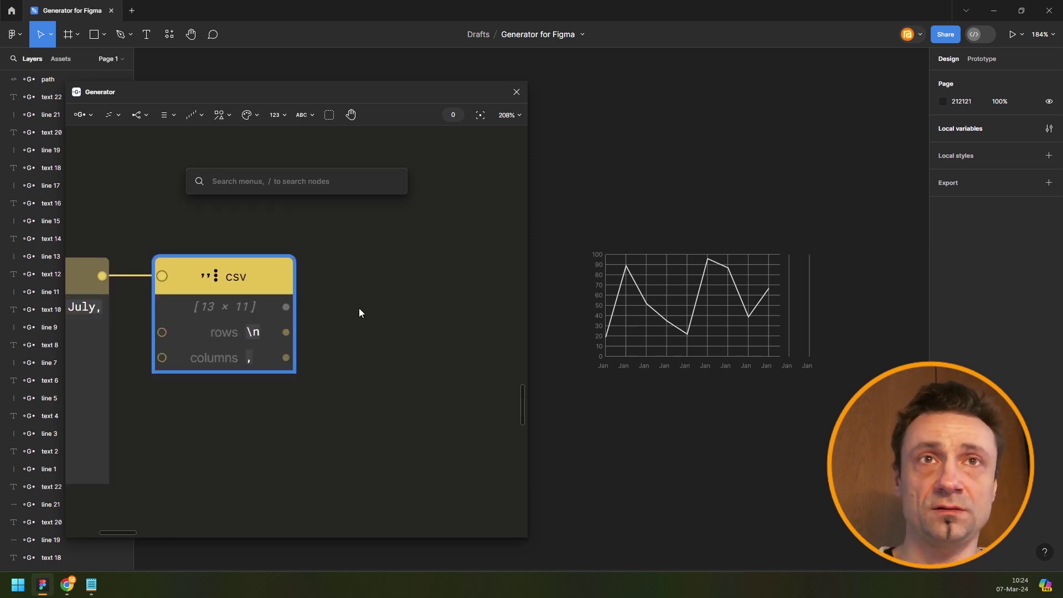
{"action": "type", "text": "lis"}
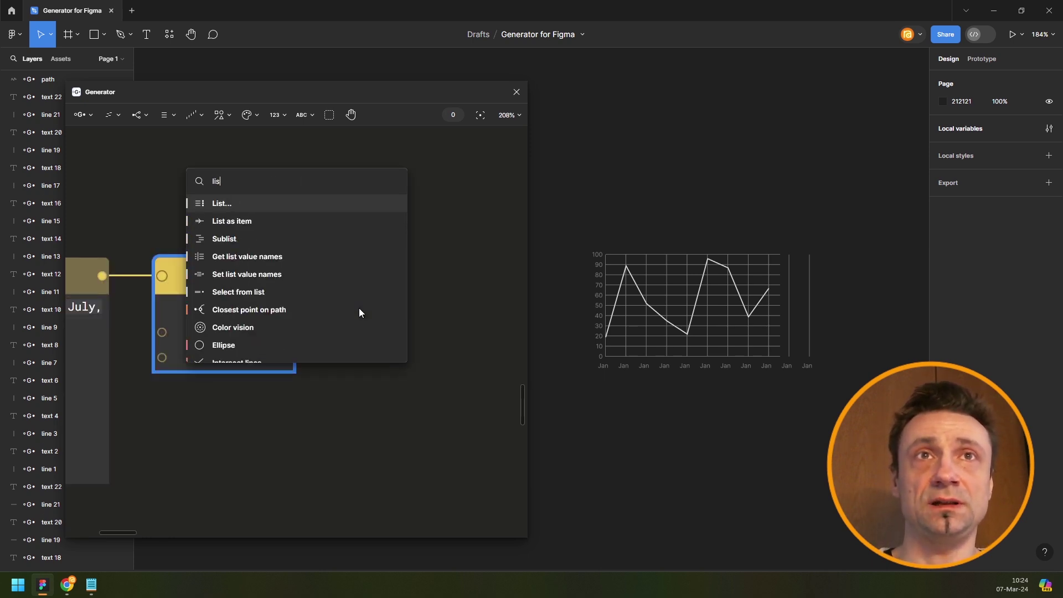
{"action": "key", "text": "Return"}
{"action": "left_click_drag", "start_coordinate": [359, 308], "coordinate": [381, 300]}
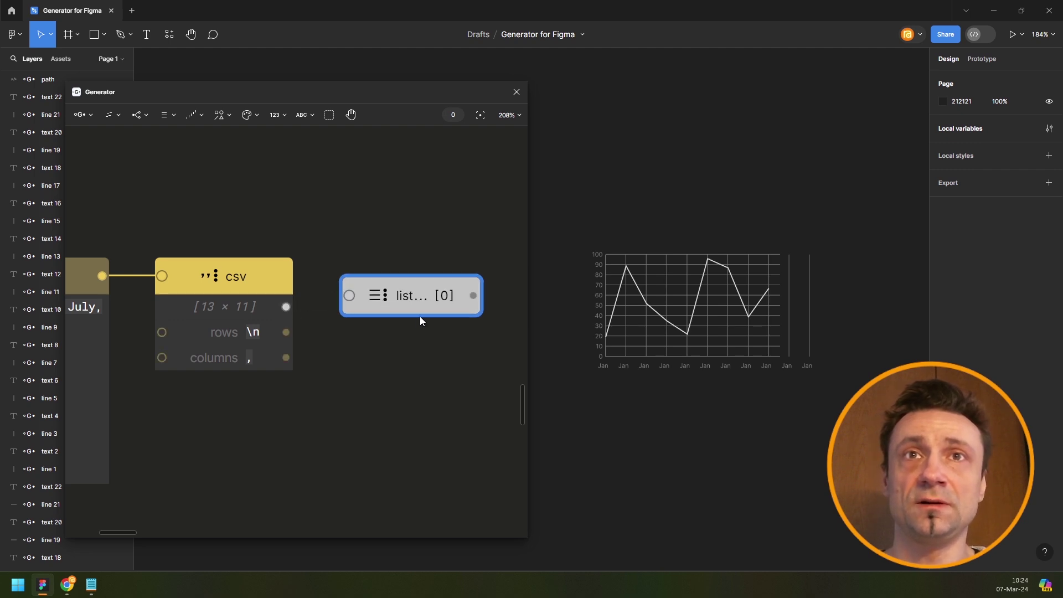
{"action": "scroll", "coordinate": [420, 335], "scroll_direction": "down", "scroll_amount": 5}
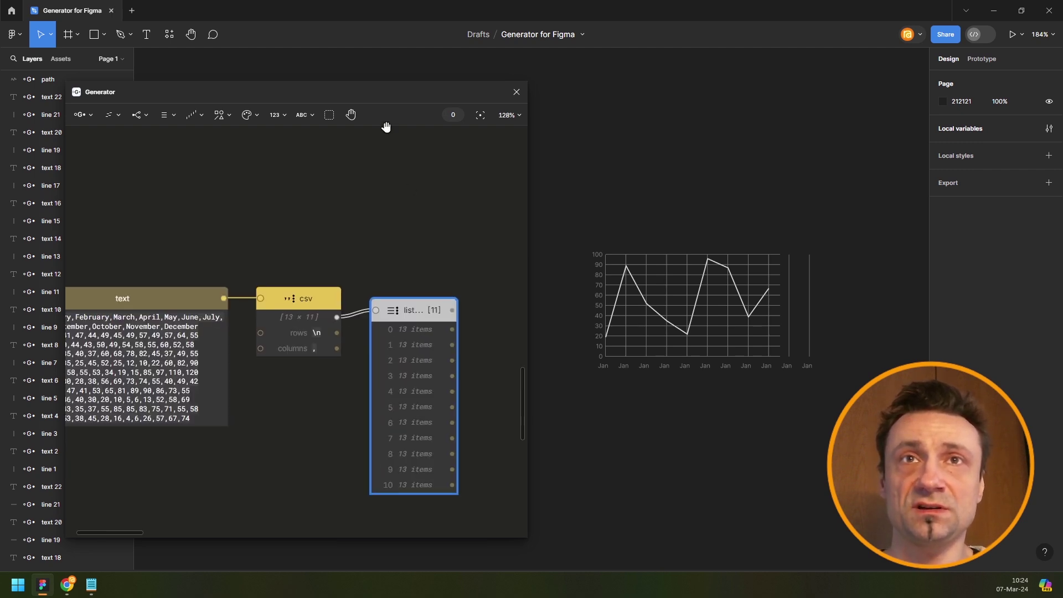
{"action": "scroll", "coordinate": [378, 239], "scroll_direction": "down", "scroll_amount": 2}
{"action": "left_click_drag", "start_coordinate": [386, 281], "coordinate": [289, 357]}
{"action": "key", "text": "Delete"}
Add a Select from list node connected to the csv table output, with a list node on its output.
{"action": "left_click", "coordinate": [166, 114]}
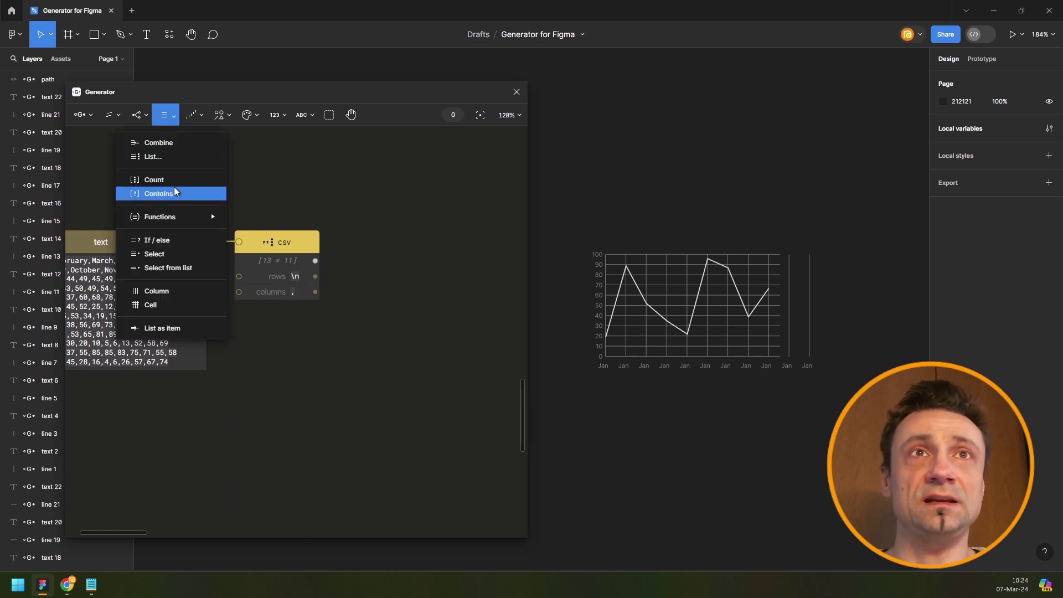
{"action": "left_click", "coordinate": [189, 268]}
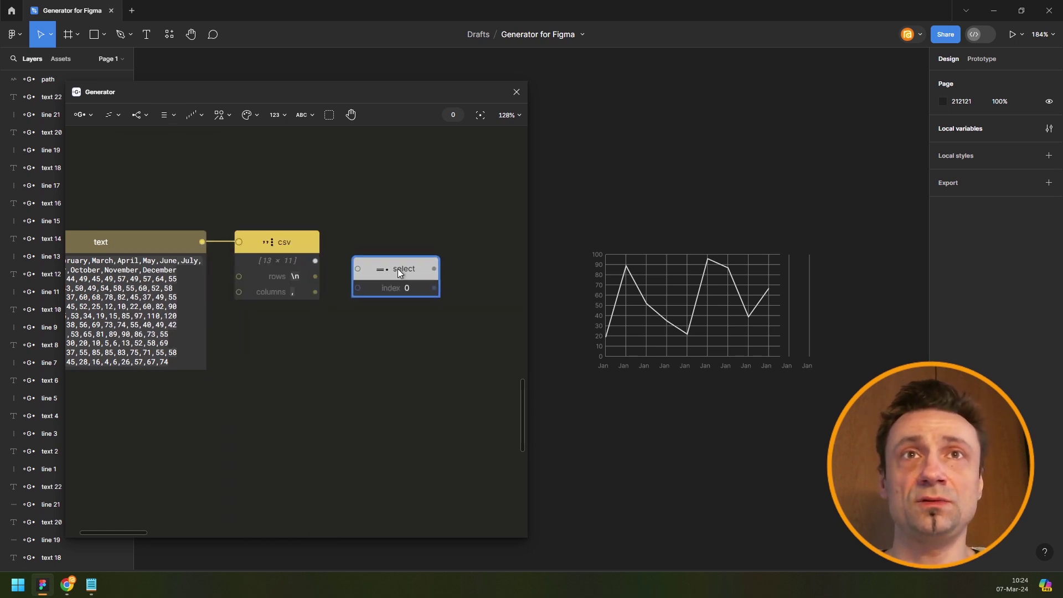
{"action": "left_click", "coordinate": [404, 259]}
{"action": "left_click_drag", "start_coordinate": [316, 260], "coordinate": [364, 260]}
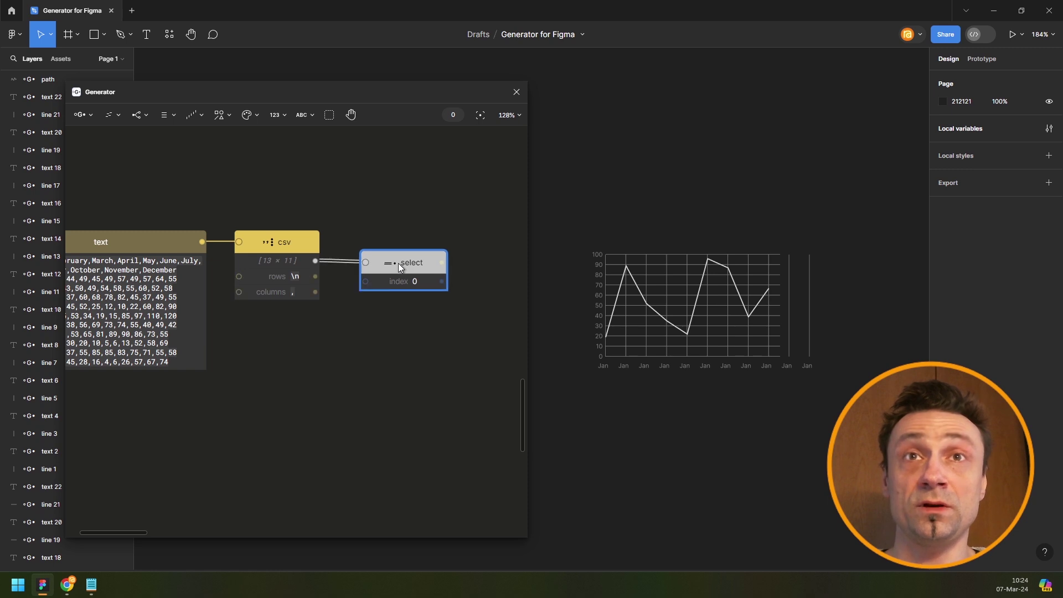
{"action": "left_click_drag", "start_coordinate": [401, 193], "coordinate": [263, 188]}
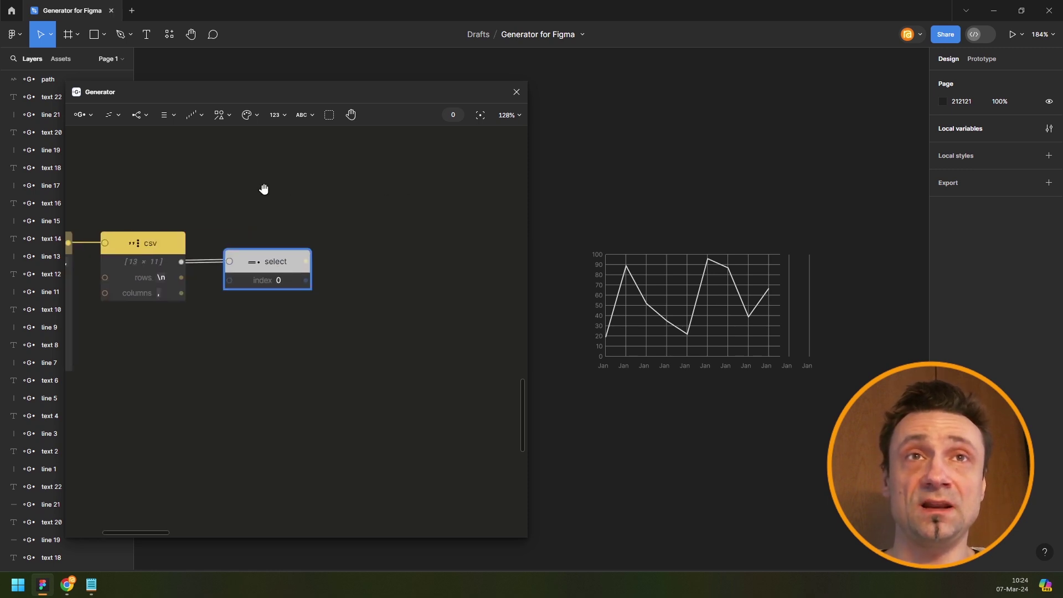
{"action": "left_click", "coordinate": [161, 116]}
{"action": "left_click", "coordinate": [169, 154]}
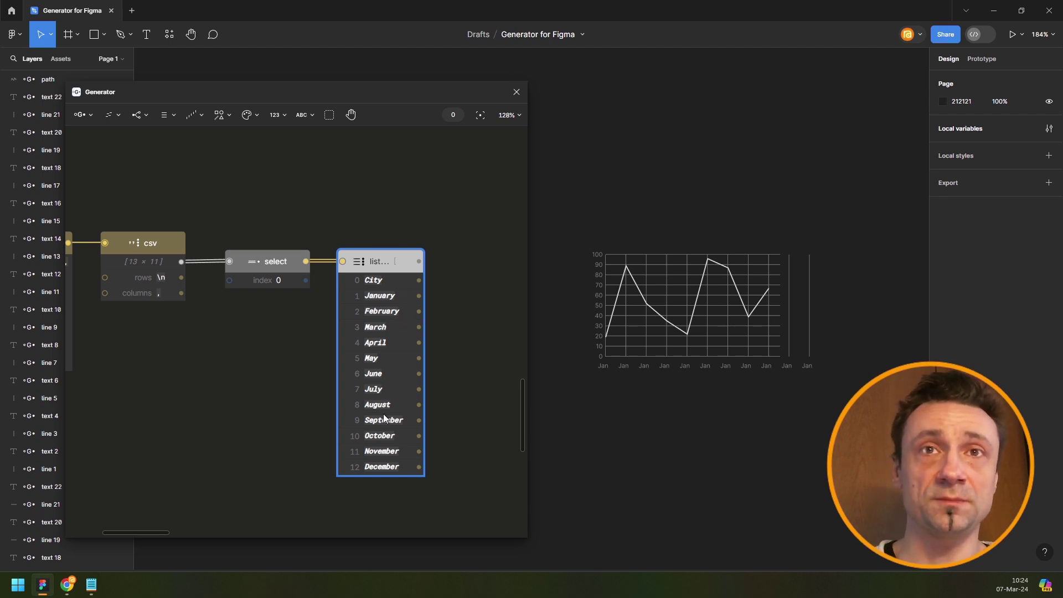
Rename the select node between the csv and list nodes as "column titles".
{"action": "left_click", "coordinate": [280, 257]}
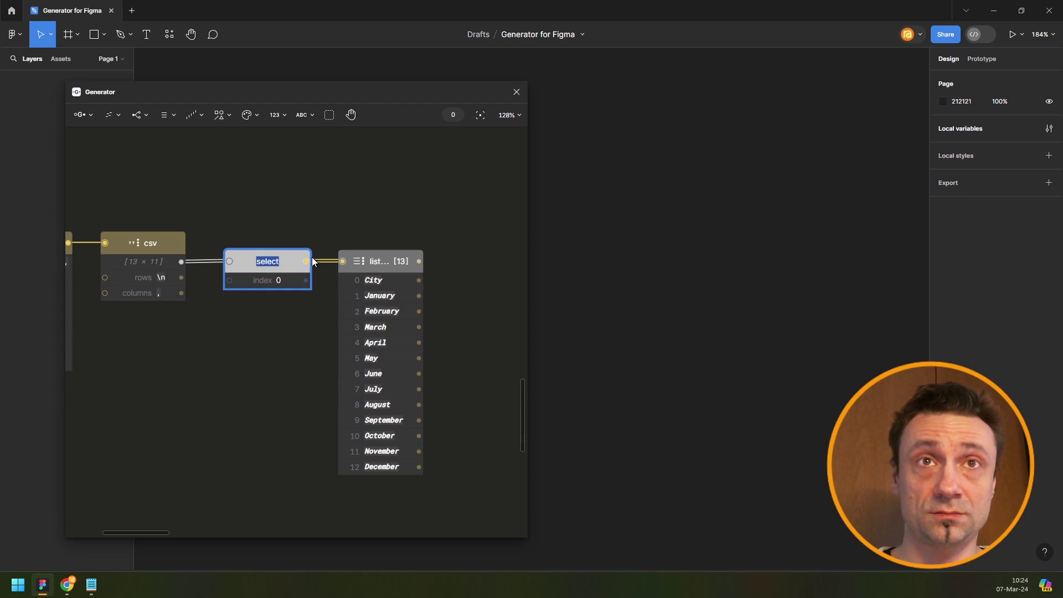
{"action": "type", "text": "column tit"}
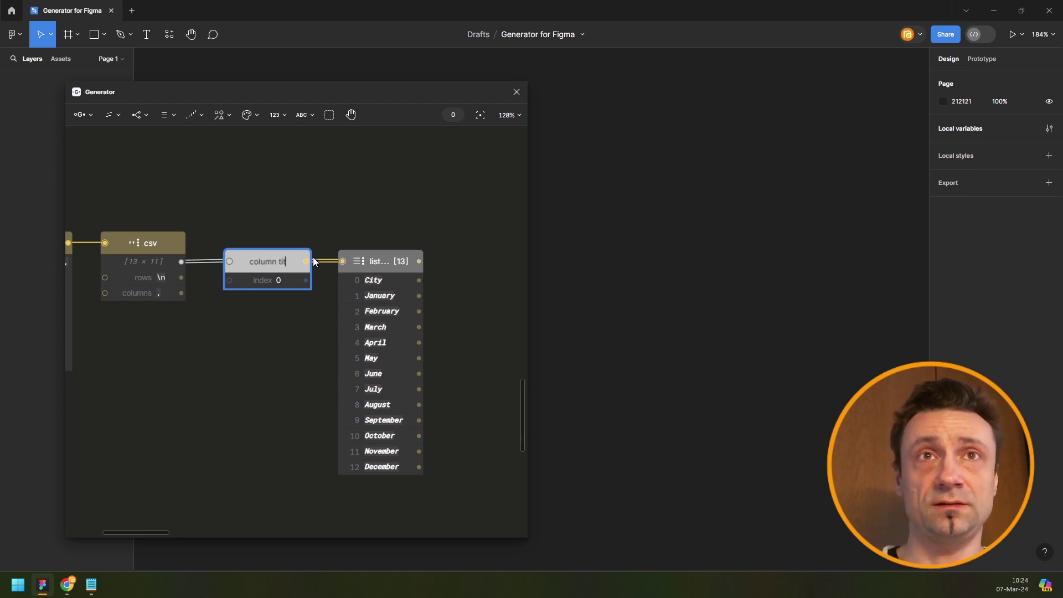
{"action": "type", "text": "les"}
{"action": "key", "text": "Return"}
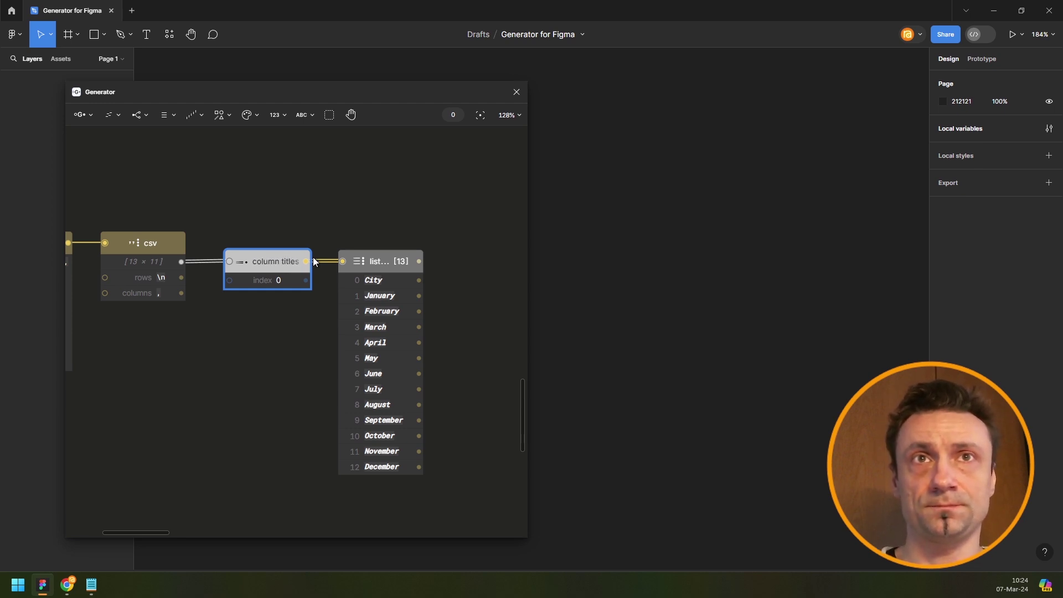
{"action": "left_click", "coordinate": [374, 268]}
Add a sublist node below the column titles node, connect the csv table output to it and set its start to 1.
{"action": "scroll", "coordinate": [337, 211], "scroll_direction": "down", "scroll_amount": 2}
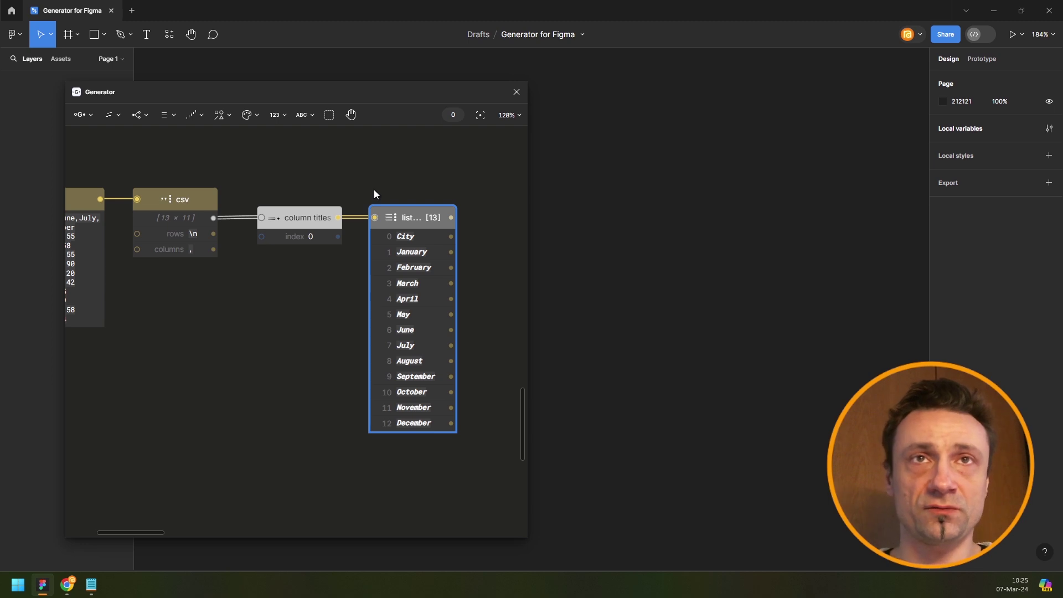
{"action": "left_click", "coordinate": [202, 111]}
{"action": "left_click", "coordinate": [165, 115]}
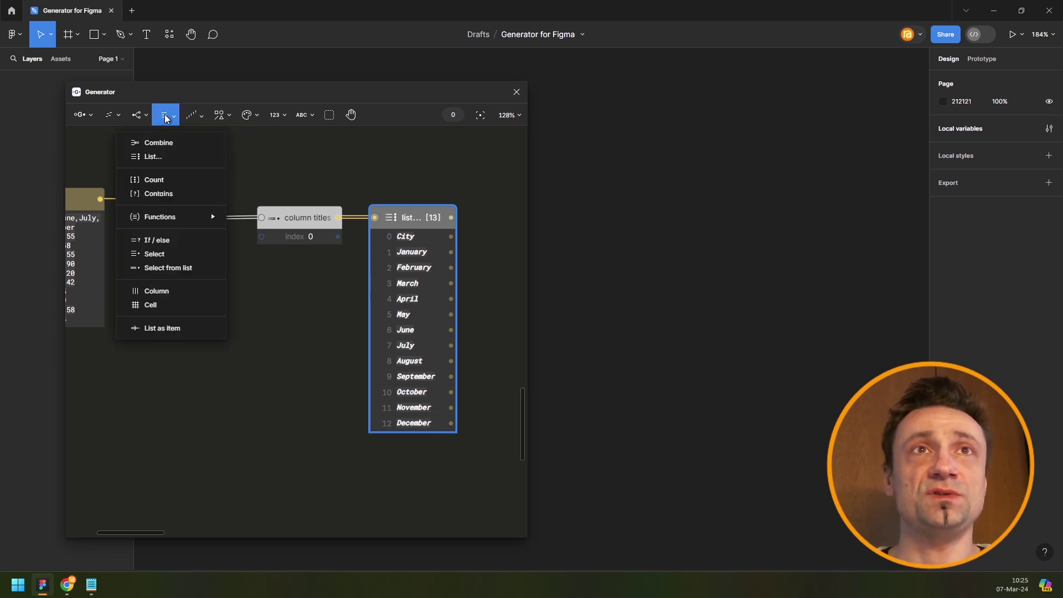
{"action": "mouse_move", "coordinate": [187, 216]}
{"action": "left_click", "coordinate": [268, 220]}
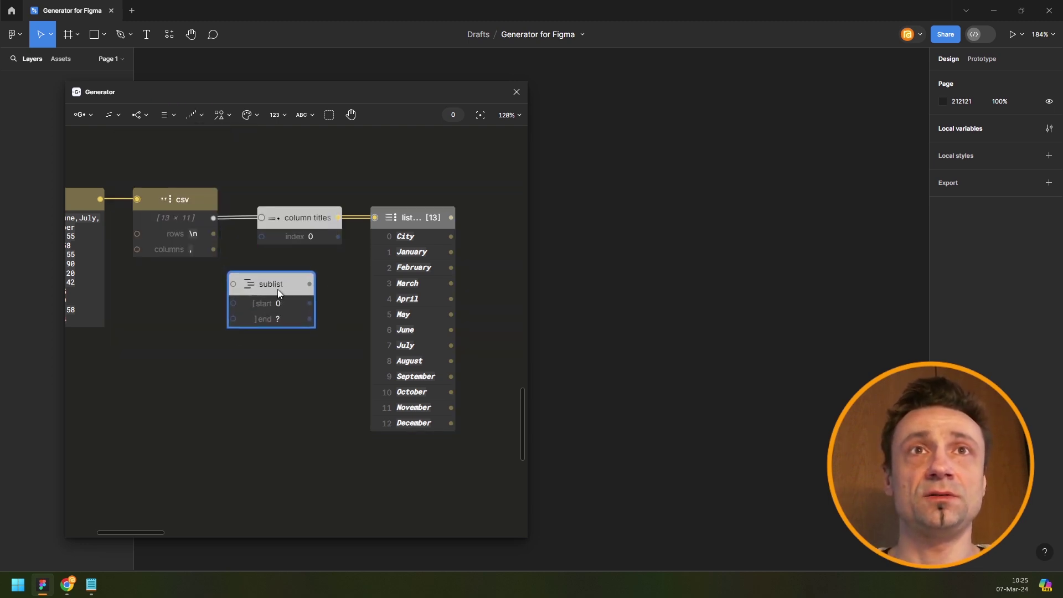
{"action": "left_click_drag", "start_coordinate": [215, 217], "coordinate": [199, 308]}
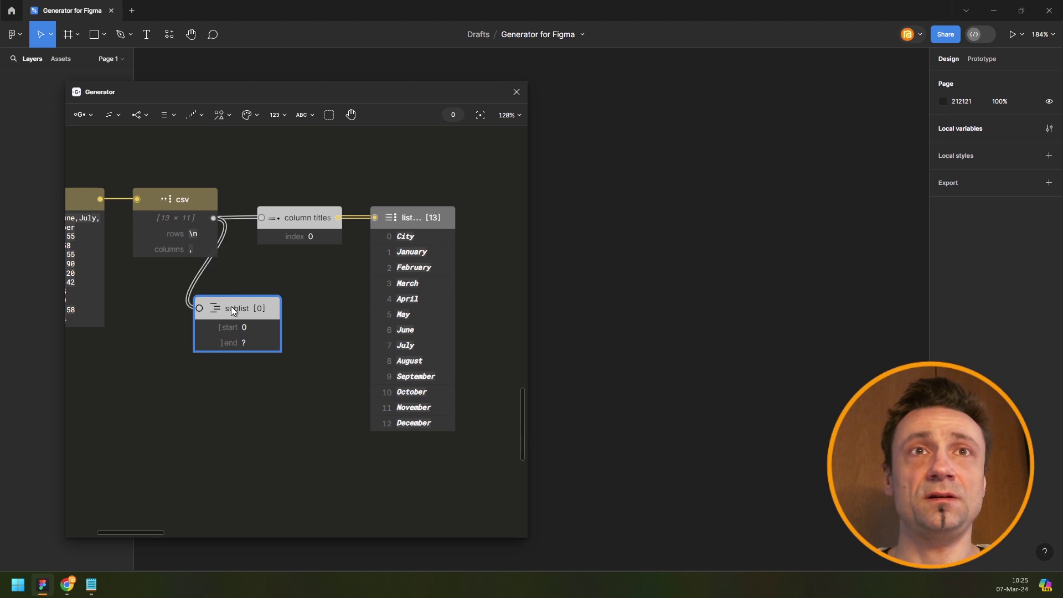
{"action": "left_click_drag", "start_coordinate": [258, 330], "coordinate": [274, 321]}
{"action": "scroll", "coordinate": [274, 321], "scroll_direction": "up", "scroll_amount": 5}
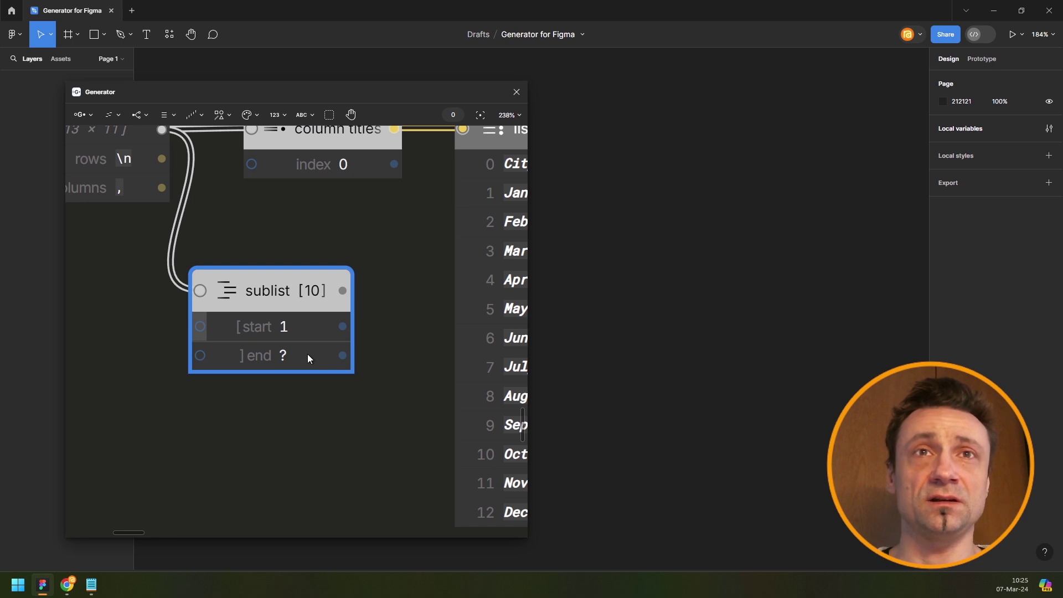
Place the sublist node below the csv node and rename it as "just data".
{"action": "left_click_drag", "start_coordinate": [314, 353], "coordinate": [321, 354]}
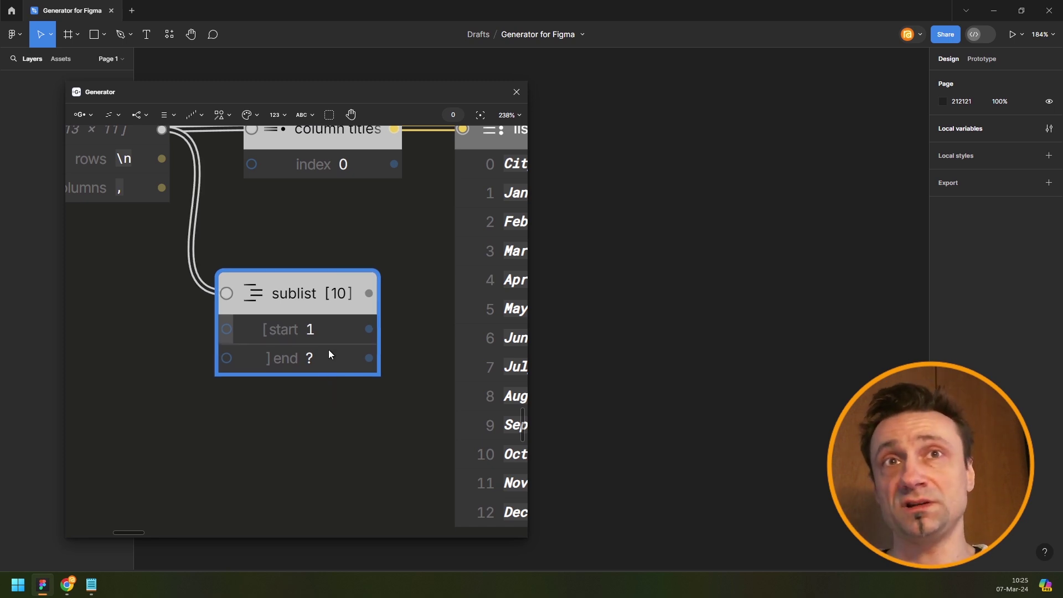
{"action": "scroll", "coordinate": [326, 327], "scroll_direction": "down", "scroll_amount": 3}
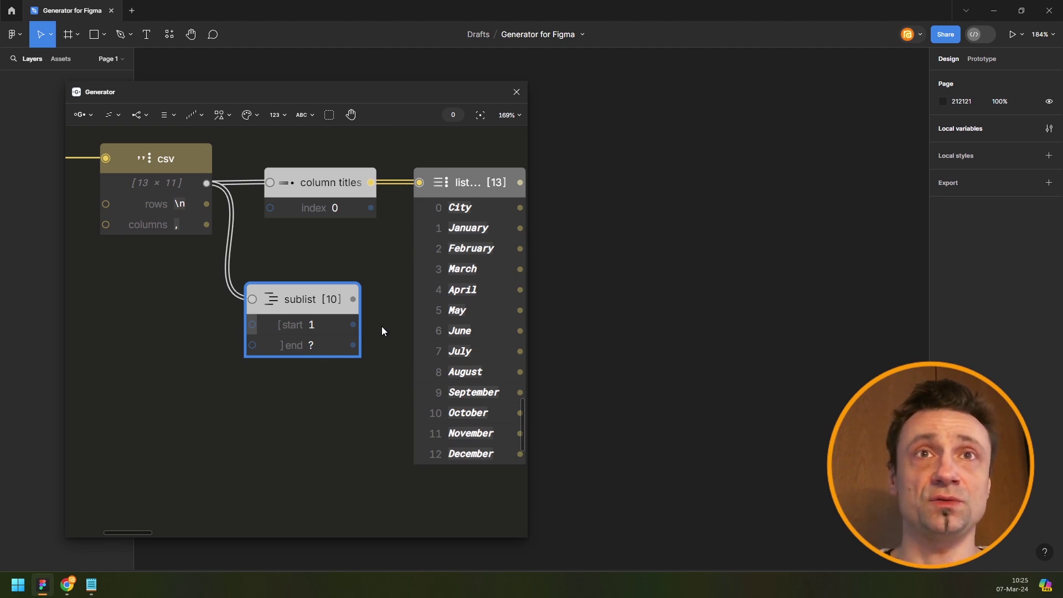
{"action": "left_click_drag", "start_coordinate": [296, 317], "coordinate": [148, 315]}
{"action": "double_click", "coordinate": [153, 314]}
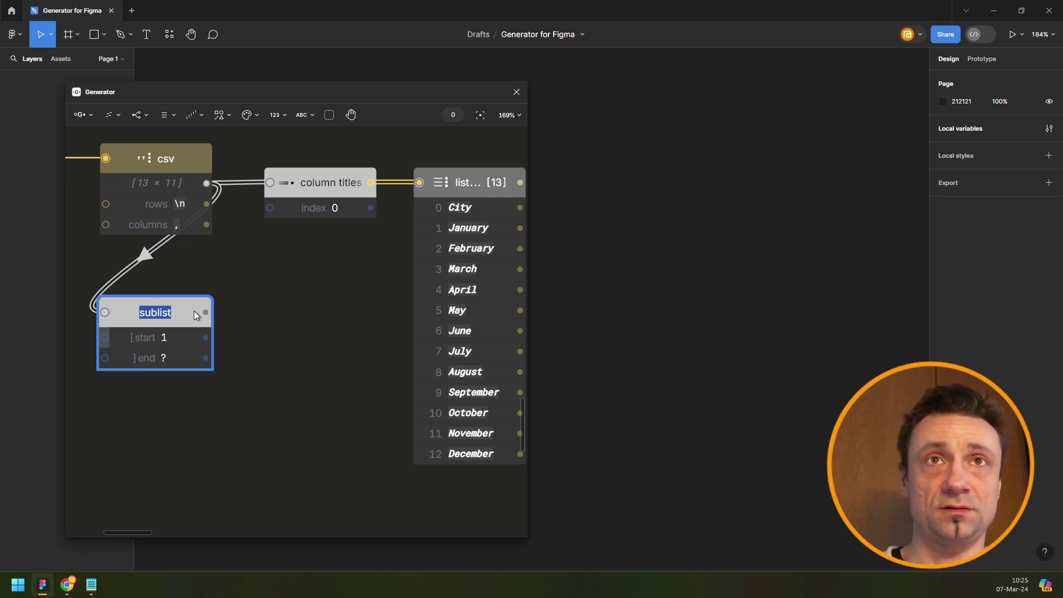
{"action": "type", "text": "just data"}
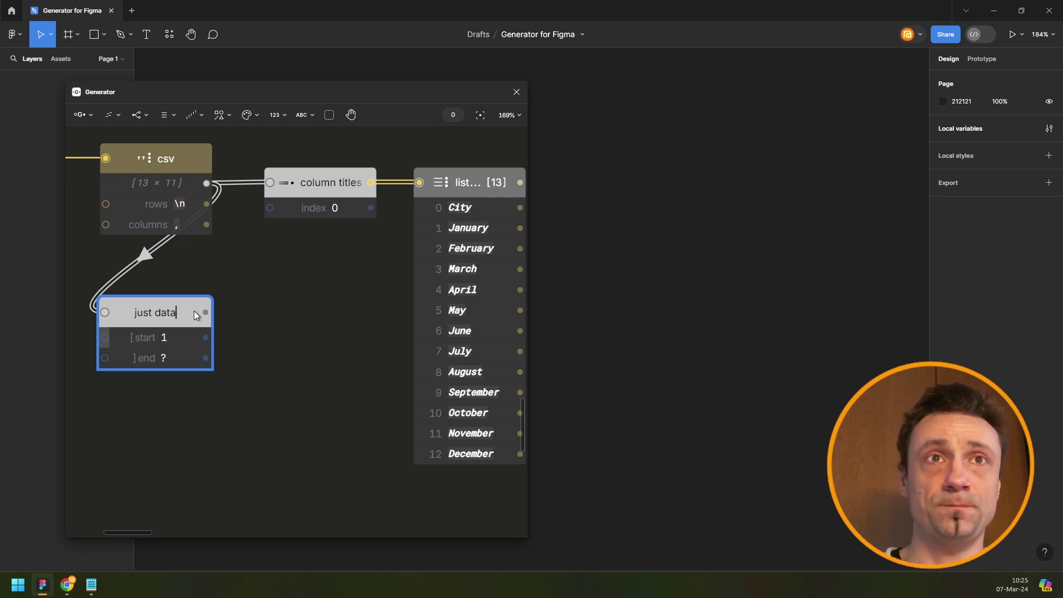
{"action": "key", "text": "Return"}
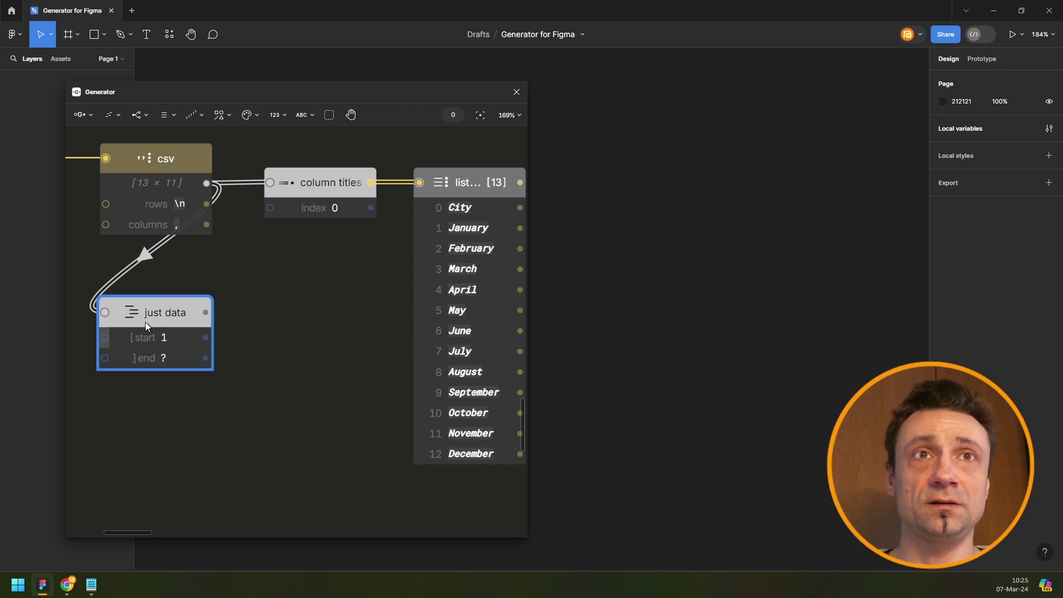
Duplicate the column titles node beside the just data node and connect the just data output to the copy.
{"action": "left_click", "coordinate": [343, 187]}
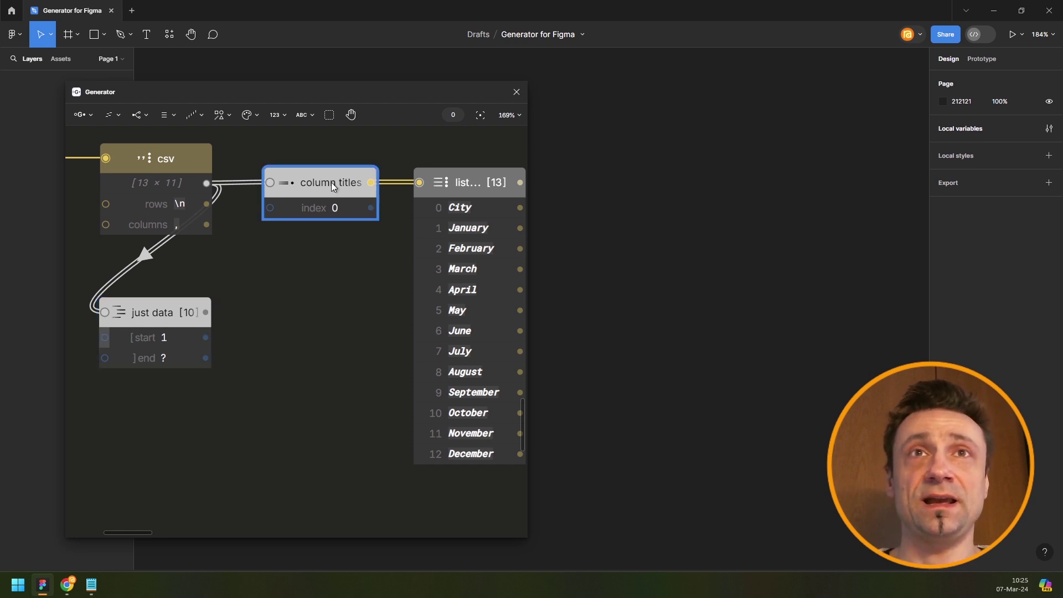
{"action": "left_click", "coordinate": [312, 309]}
{"action": "key", "text": "ctrl+d"}
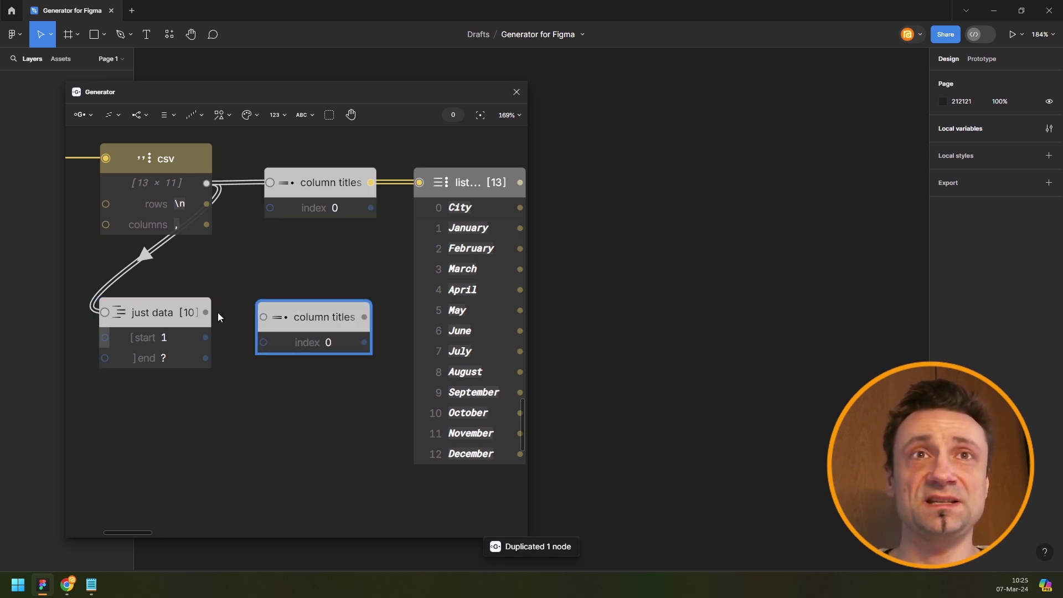
{"action": "left_click_drag", "start_coordinate": [217, 313], "coordinate": [284, 317]}
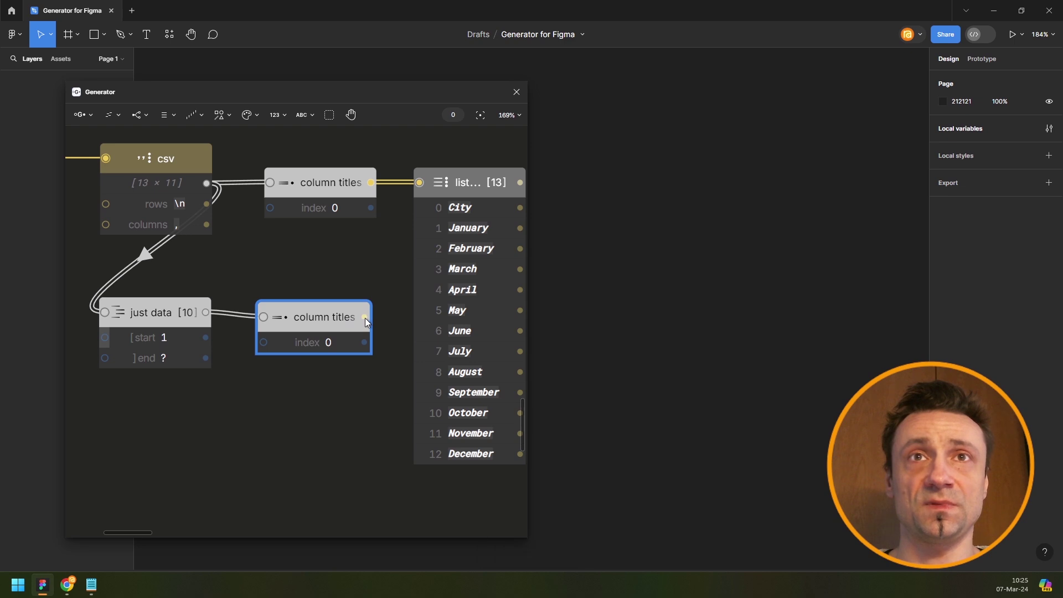
Rewire the list node's input to the duplicated column titles node and move the list down beside it.
{"action": "left_click_drag", "start_coordinate": [365, 318], "coordinate": [425, 183]}
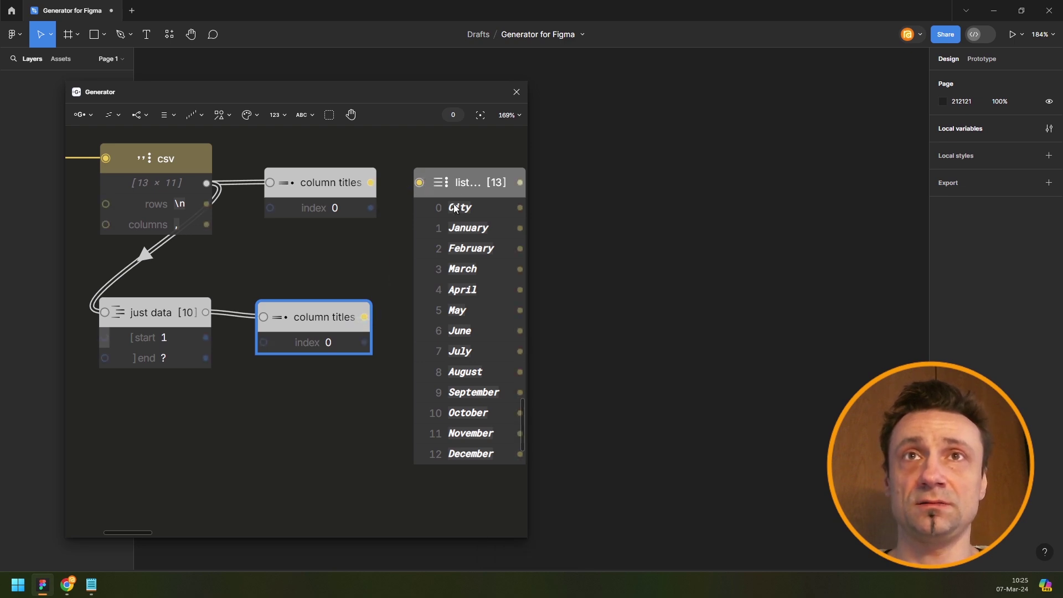
{"action": "left_click_drag", "start_coordinate": [468, 287], "coordinate": [469, 308]}
{"action": "left_click_drag", "start_coordinate": [424, 285], "coordinate": [347, 280]}
Step the duplicated select node's index through the city rows to check their values and return it to 0.
{"action": "scroll", "coordinate": [271, 296], "scroll_direction": "up", "scroll_amount": 9}
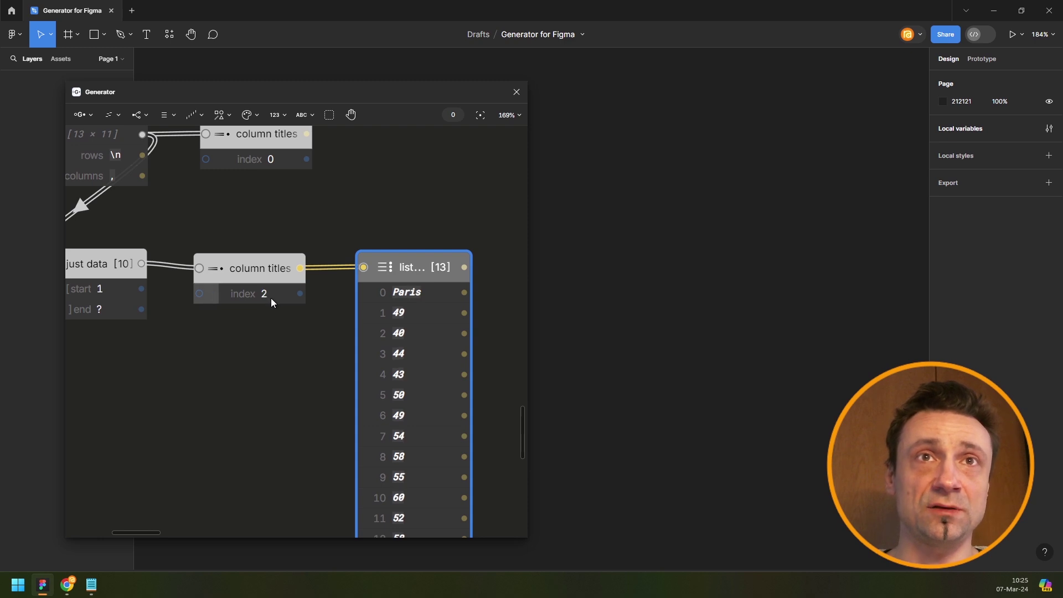
{"action": "scroll", "coordinate": [270, 293], "scroll_direction": "down", "scroll_amount": 7}
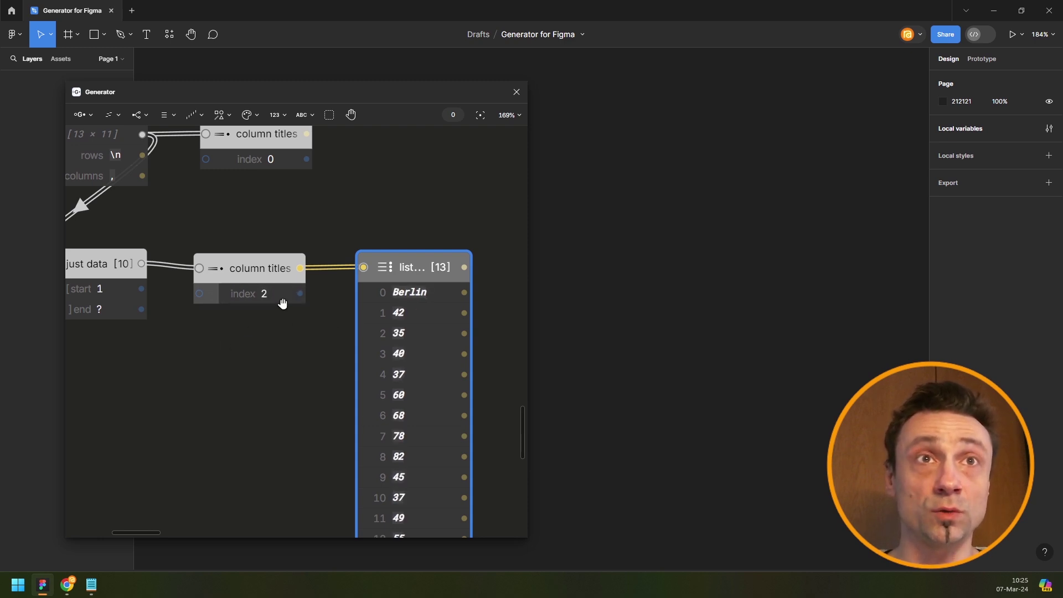
{"action": "scroll", "coordinate": [304, 191], "scroll_direction": "down", "scroll_amount": 5}
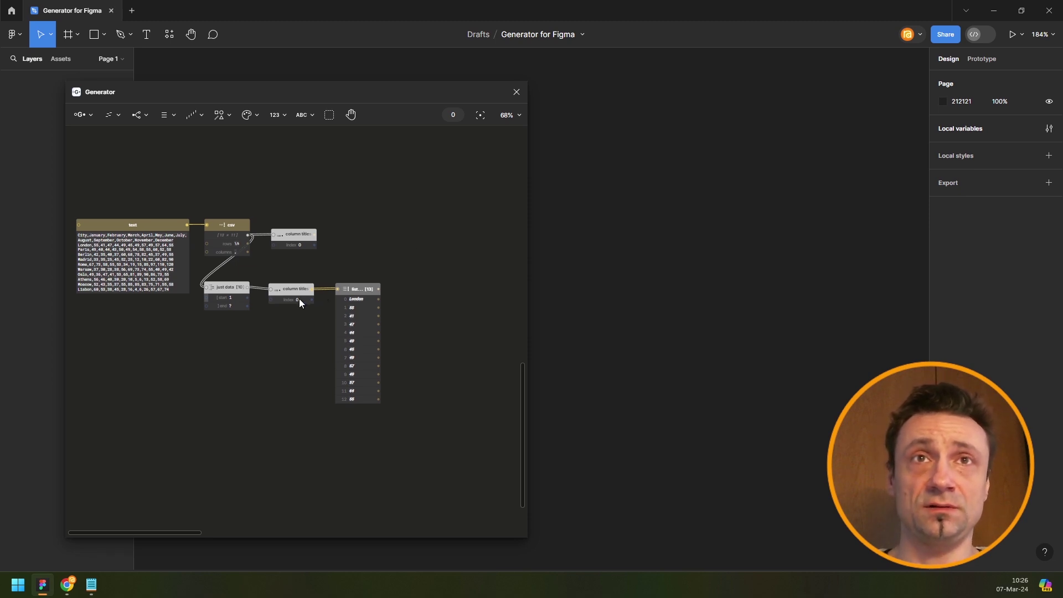
Redisplay the complete graph on the canvas and examine the red group of nodes that draws the graph line.
{"action": "left_click_drag", "start_coordinate": [408, 270], "coordinate": [338, 290]}
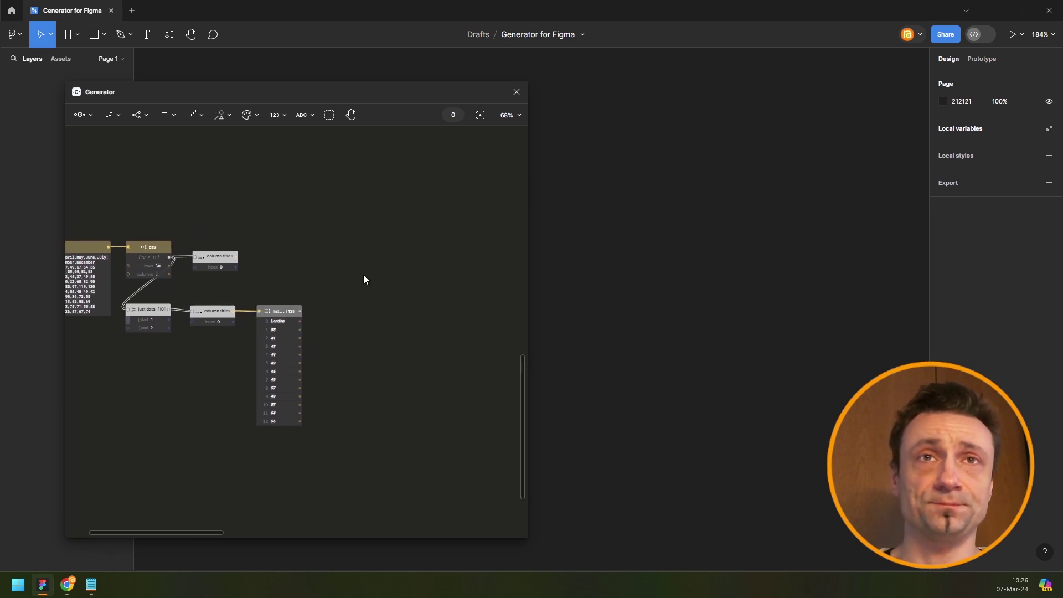
{"action": "scroll", "coordinate": [306, 298], "scroll_direction": "down", "scroll_amount": 3}
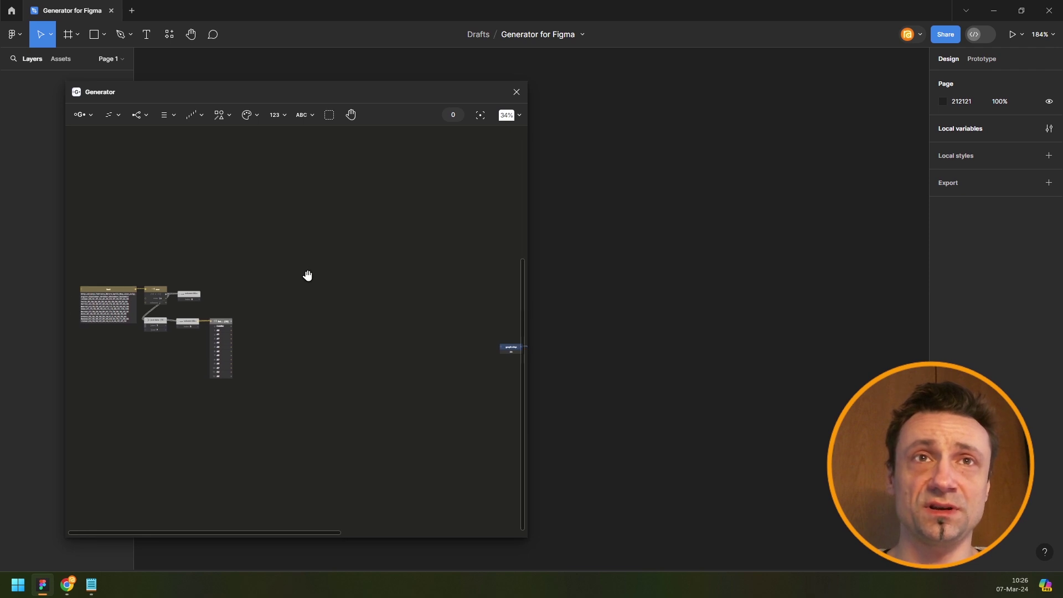
{"action": "left_click_drag", "start_coordinate": [117, 290], "coordinate": [214, 301]}
{"action": "left_click", "coordinate": [367, 285]}
{"action": "left_click_drag", "start_coordinate": [366, 284], "coordinate": [179, 341]}
{"action": "scroll", "coordinate": [260, 323], "scroll_direction": "down", "scroll_amount": 3}
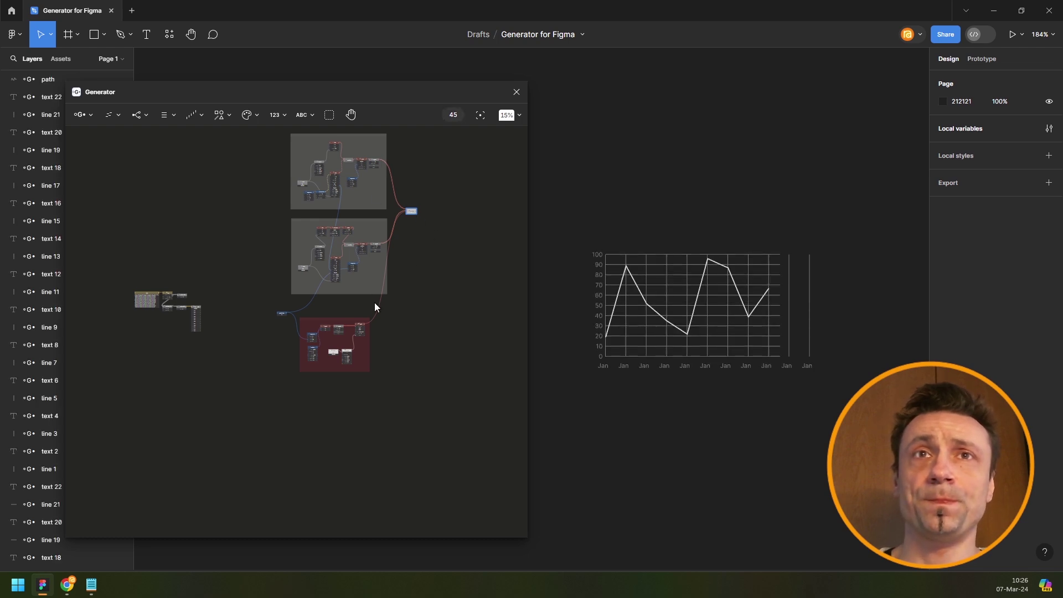
{"action": "scroll", "coordinate": [374, 317], "scroll_direction": "up", "scroll_amount": 5}
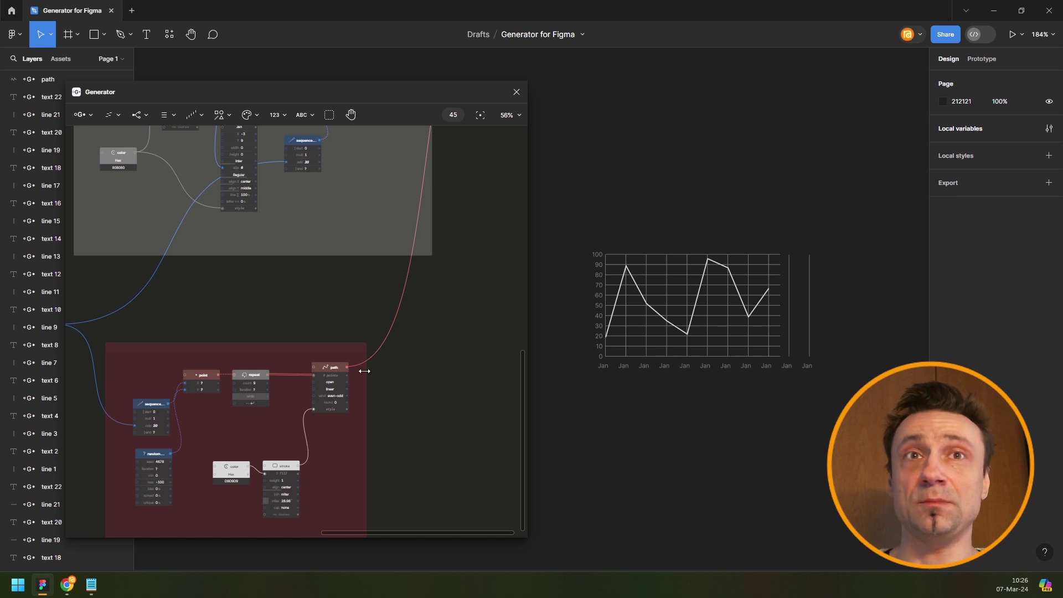
{"action": "scroll", "coordinate": [365, 252], "scroll_direction": "down", "scroll_amount": 3}
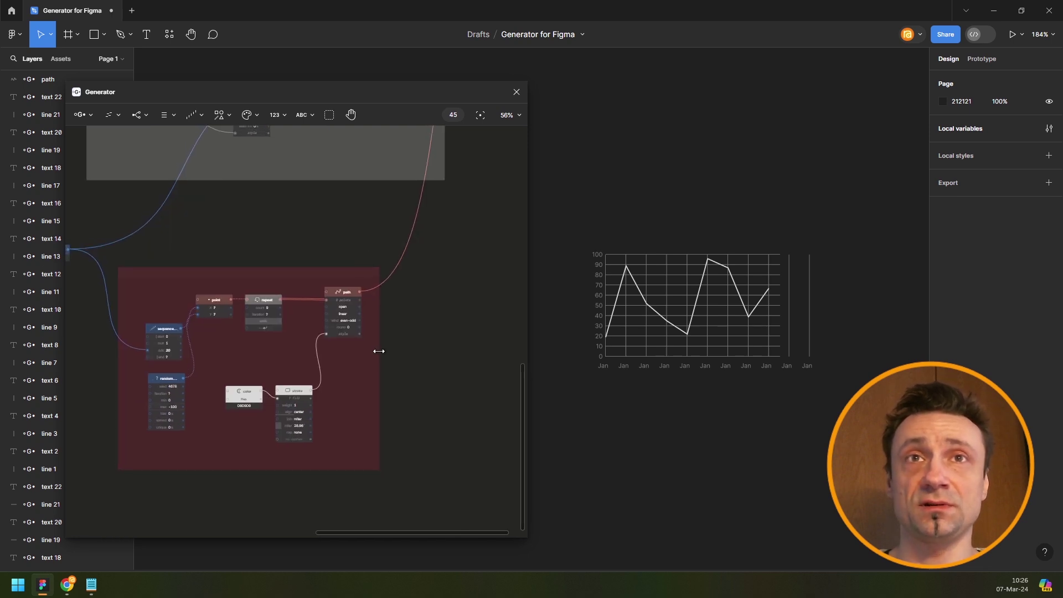
Enlarge the red panel around the graph line nodes by extending its right and bottom edges to make room for more nodes.
{"action": "left_click_drag", "start_coordinate": [381, 352], "coordinate": [448, 349]}
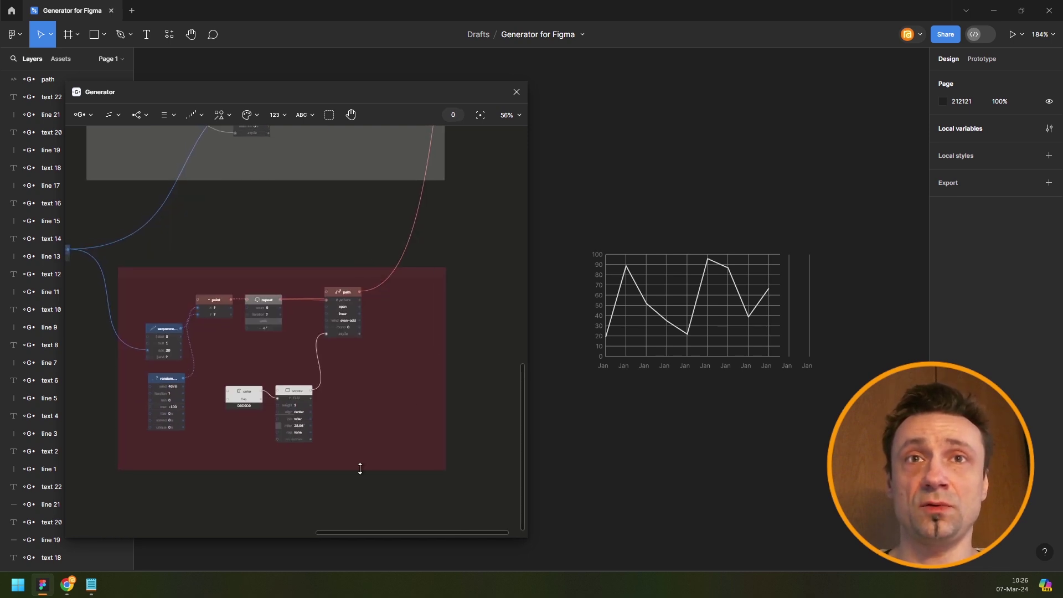
{"action": "left_click_drag", "start_coordinate": [361, 508], "coordinate": [358, 513]}
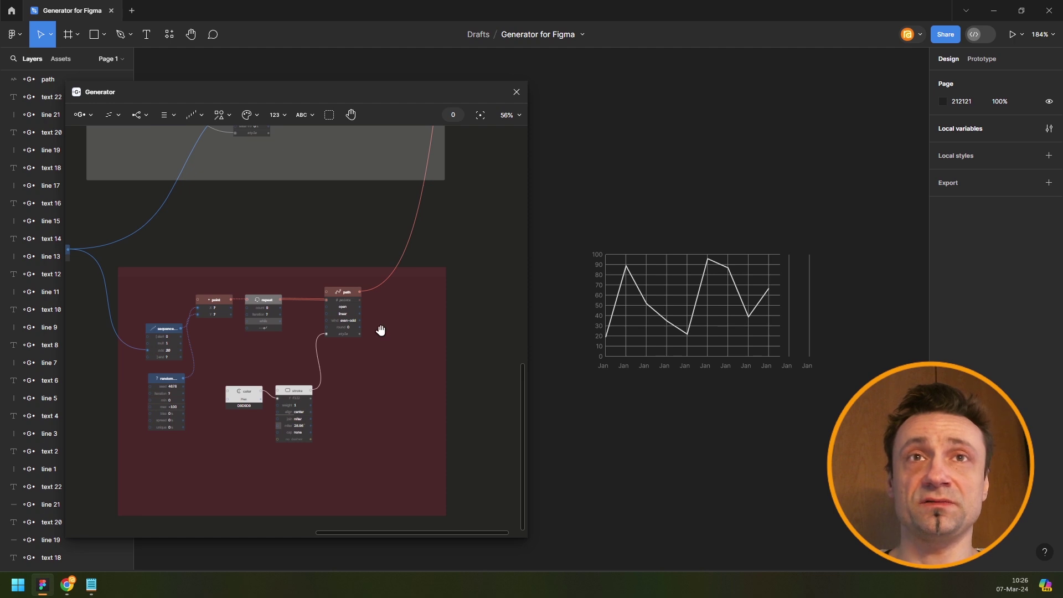
{"action": "scroll", "coordinate": [380, 330], "scroll_direction": "down", "scroll_amount": 3}
{"action": "left_click_drag", "start_coordinate": [361, 443], "coordinate": [356, 499]}
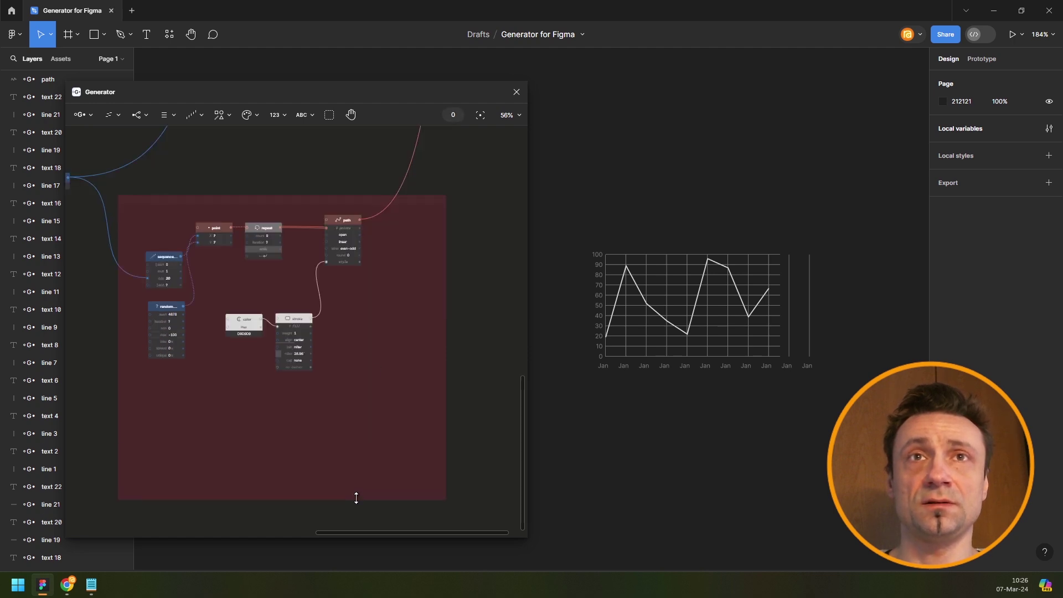
Add a text node in the red panel below the stroke node and set its text to City.
{"action": "left_click", "coordinate": [221, 113]}
{"action": "mouse_move", "coordinate": [229, 145]}
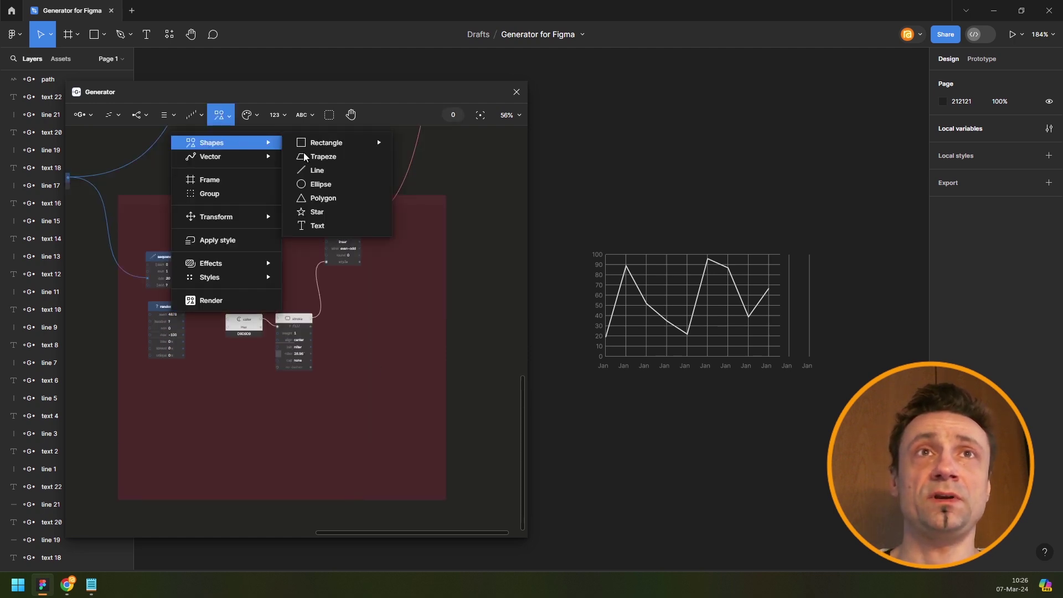
{"action": "left_click", "coordinate": [314, 227]}
{"action": "left_click", "coordinate": [344, 375]}
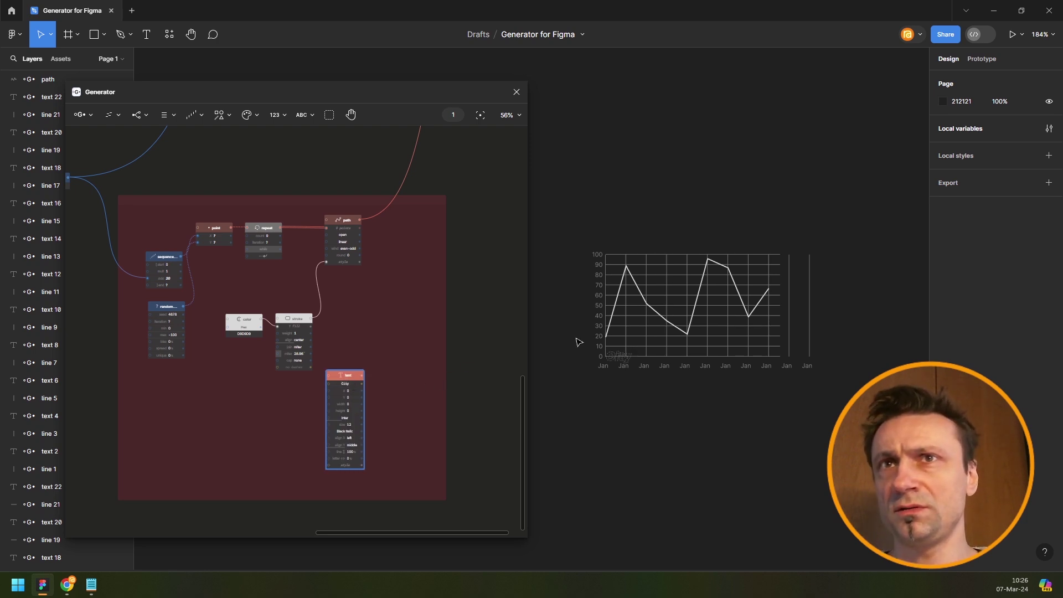
{"action": "scroll", "coordinate": [619, 359], "scroll_direction": "up", "scroll_amount": 5}
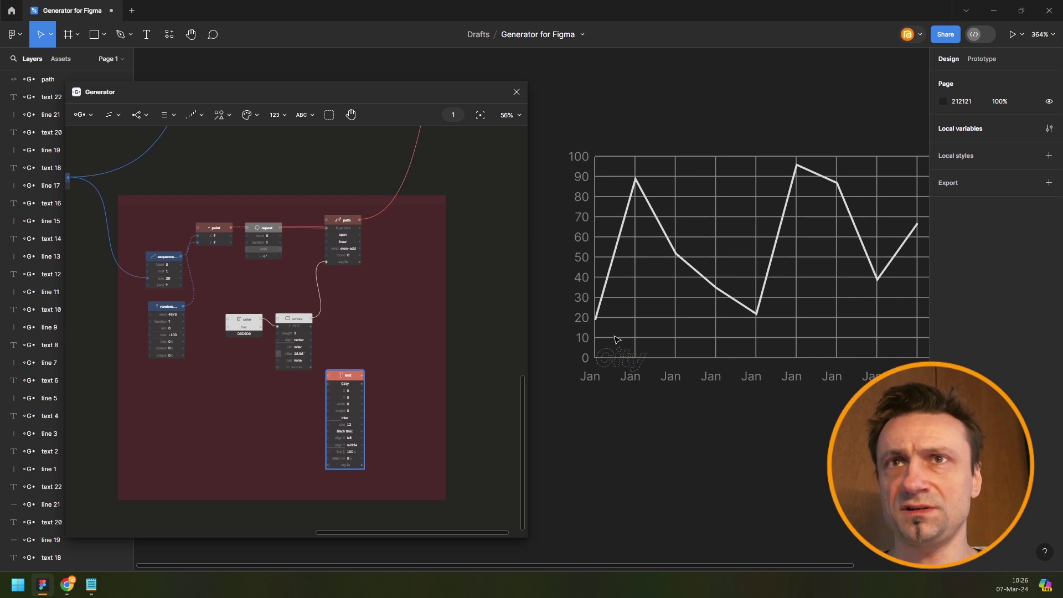
Move the D9D9D9 color node down beside the new text node and connect it to the text's style input as well.
{"action": "scroll", "coordinate": [288, 320], "scroll_direction": "down", "scroll_amount": 3}
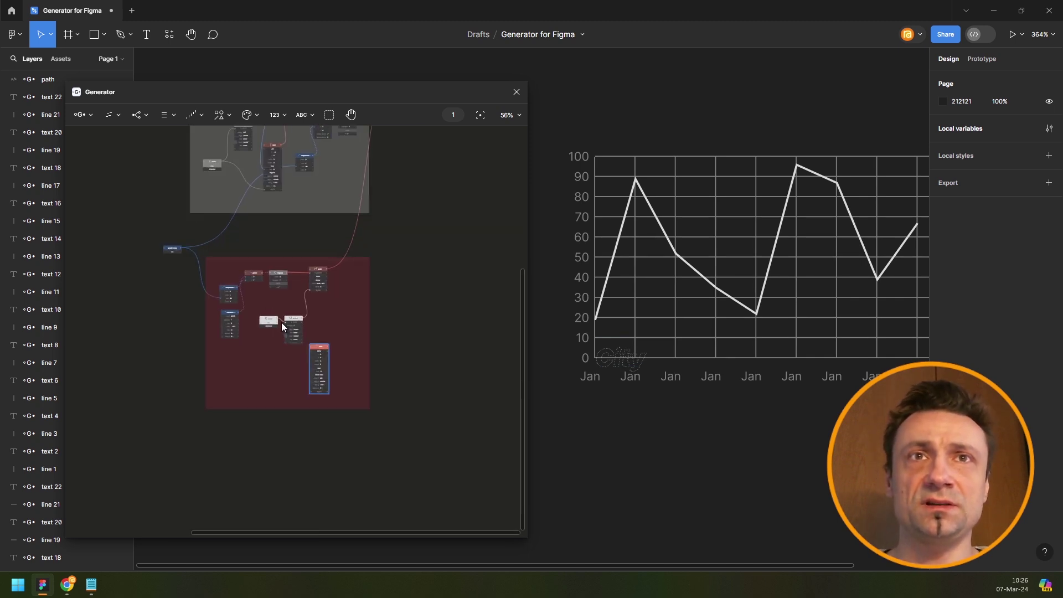
{"action": "scroll", "coordinate": [281, 322], "scroll_direction": "up", "scroll_amount": 8}
{"action": "scroll", "coordinate": [245, 233], "scroll_direction": "down", "scroll_amount": 5}
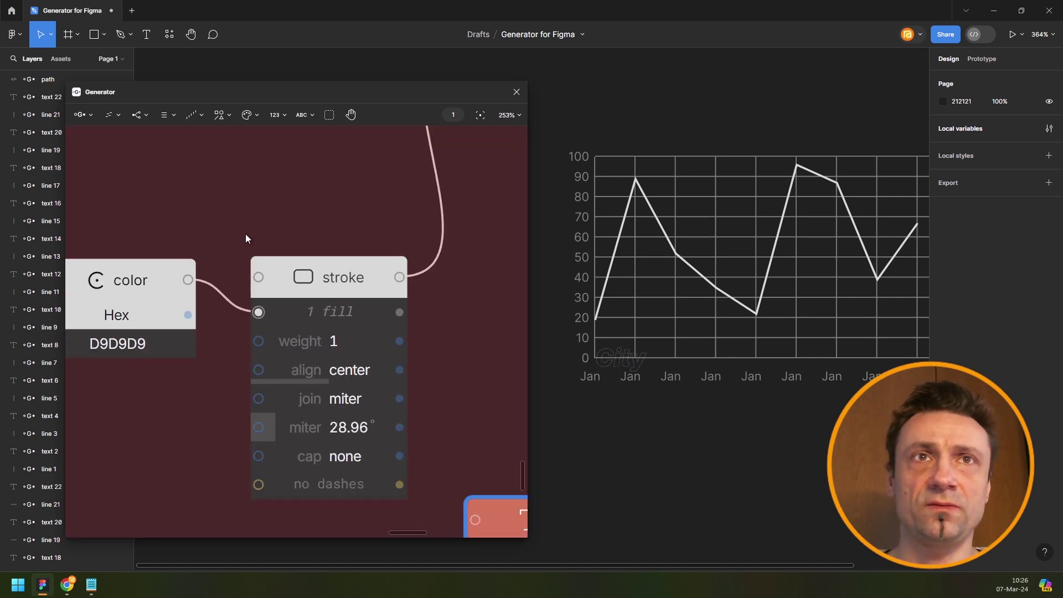
{"action": "scroll", "coordinate": [195, 210], "scroll_direction": "down", "scroll_amount": 2}
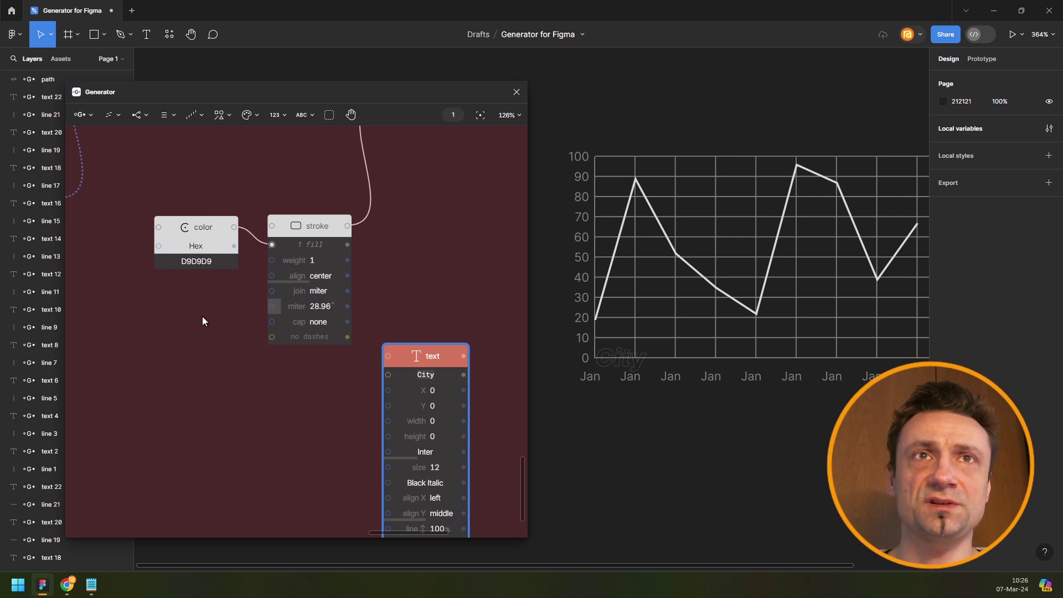
{"action": "left_click_drag", "start_coordinate": [215, 230], "coordinate": [165, 374]}
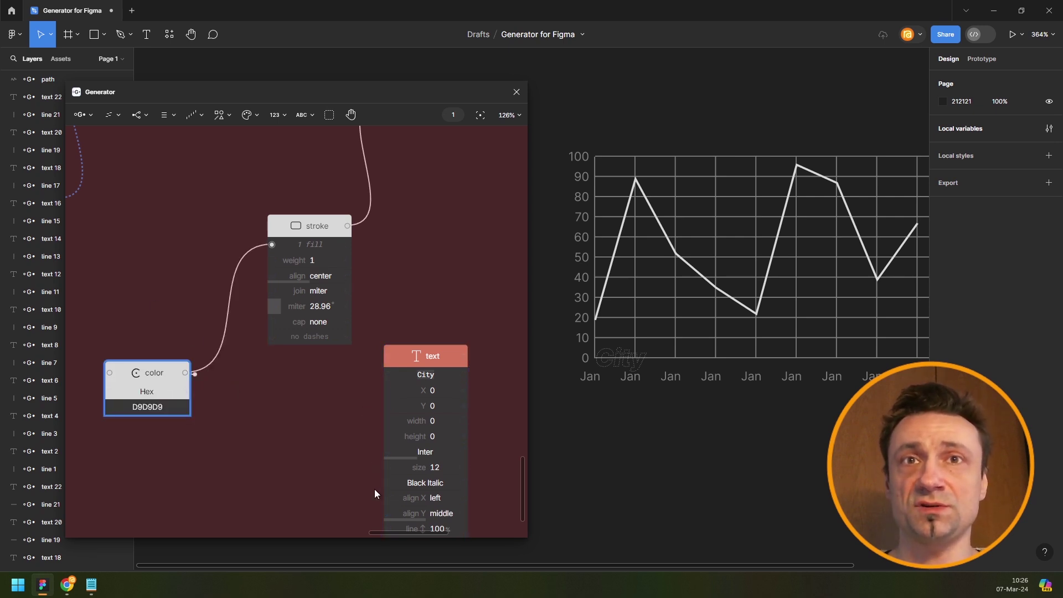
{"action": "left_click_drag", "start_coordinate": [377, 490], "coordinate": [396, 514]}
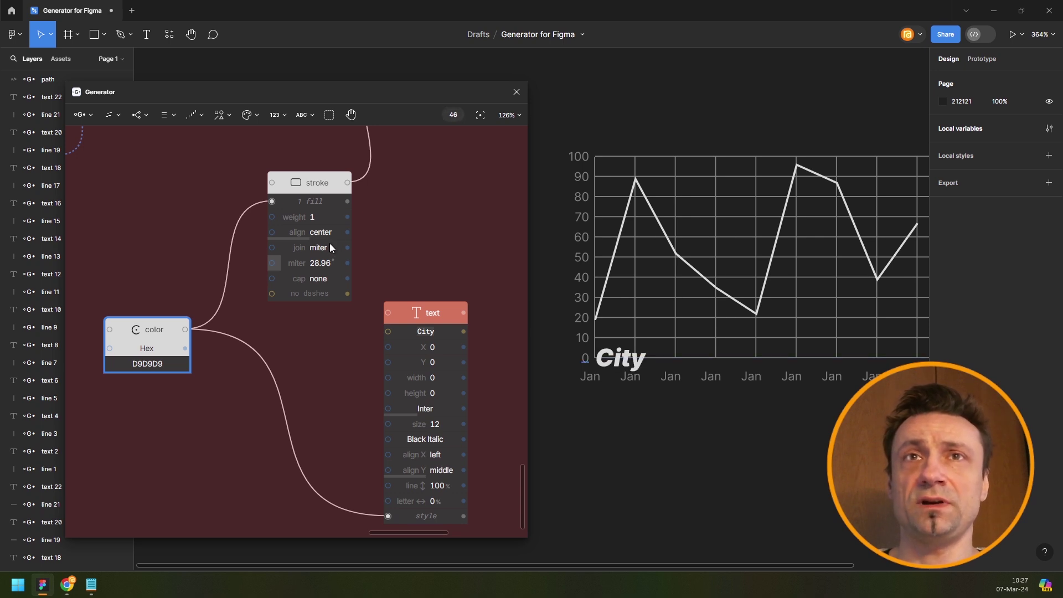
Add a Group node that takes both the path and the City text nodes as inputs.
{"action": "scroll", "coordinate": [436, 222], "scroll_direction": "down", "scroll_amount": 5}
{"action": "scroll", "coordinate": [388, 264], "scroll_direction": "up", "scroll_amount": 3}
{"action": "scroll", "coordinate": [323, 273], "scroll_direction": "right", "scroll_amount": 4}
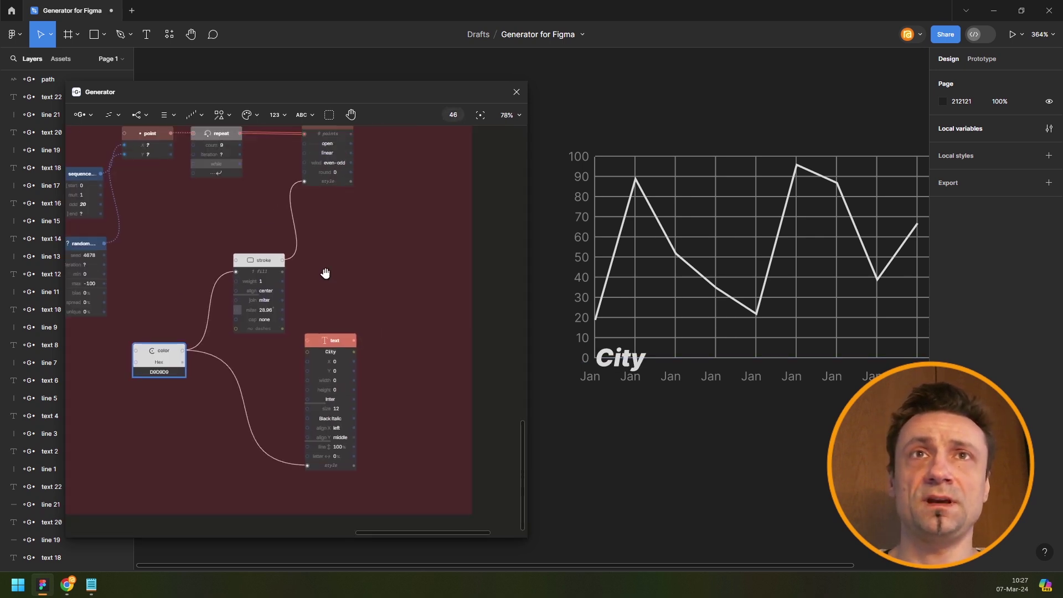
{"action": "scroll", "coordinate": [326, 289], "scroll_direction": "up", "scroll_amount": 1}
{"action": "left_click", "coordinate": [276, 145]}
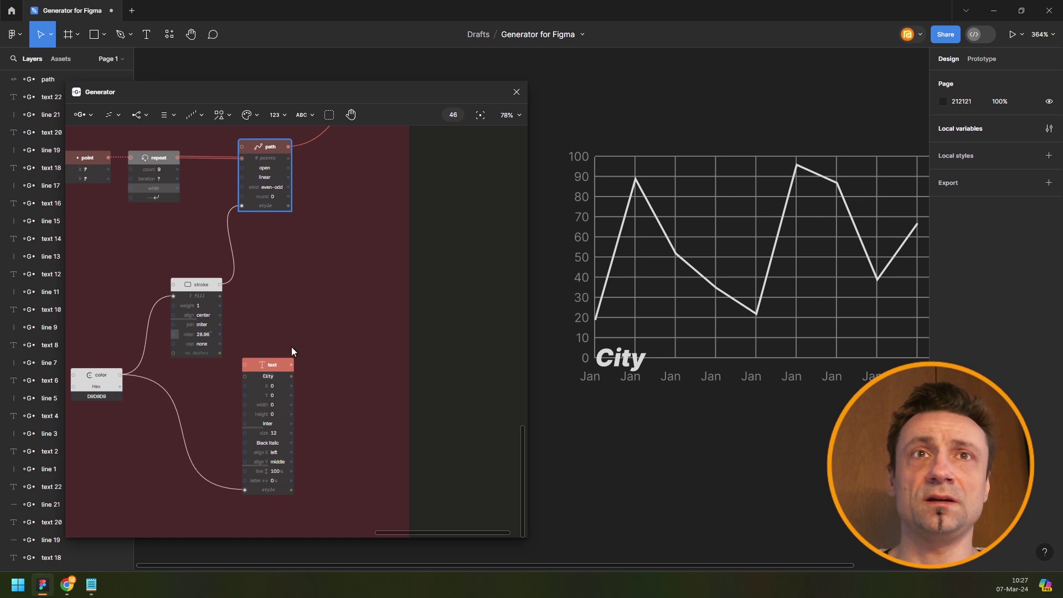
{"action": "left_click", "coordinate": [284, 364]}
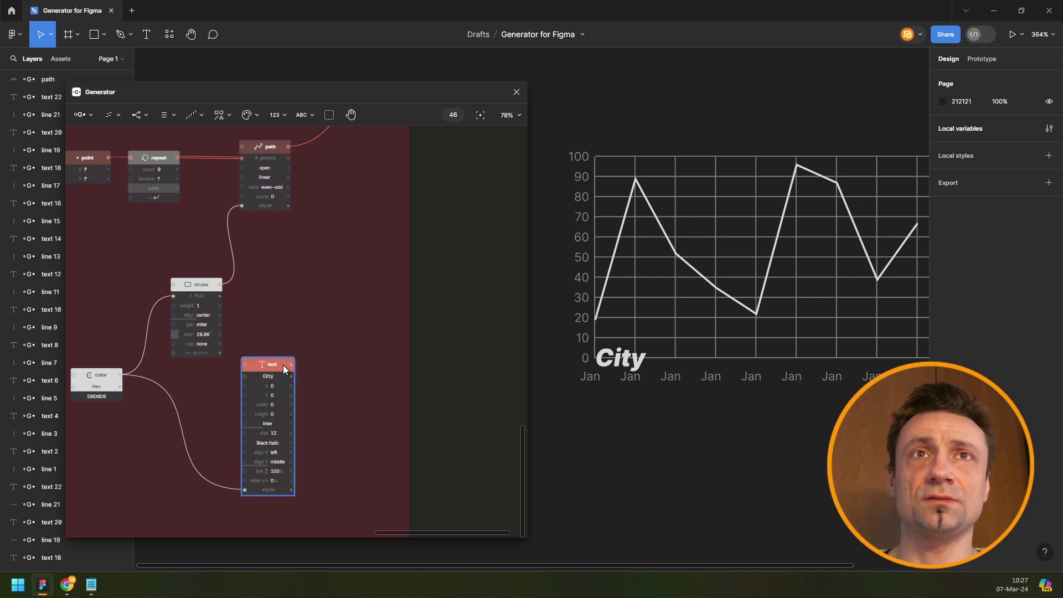
{"action": "left_click", "coordinate": [277, 145], "text": "shift"}
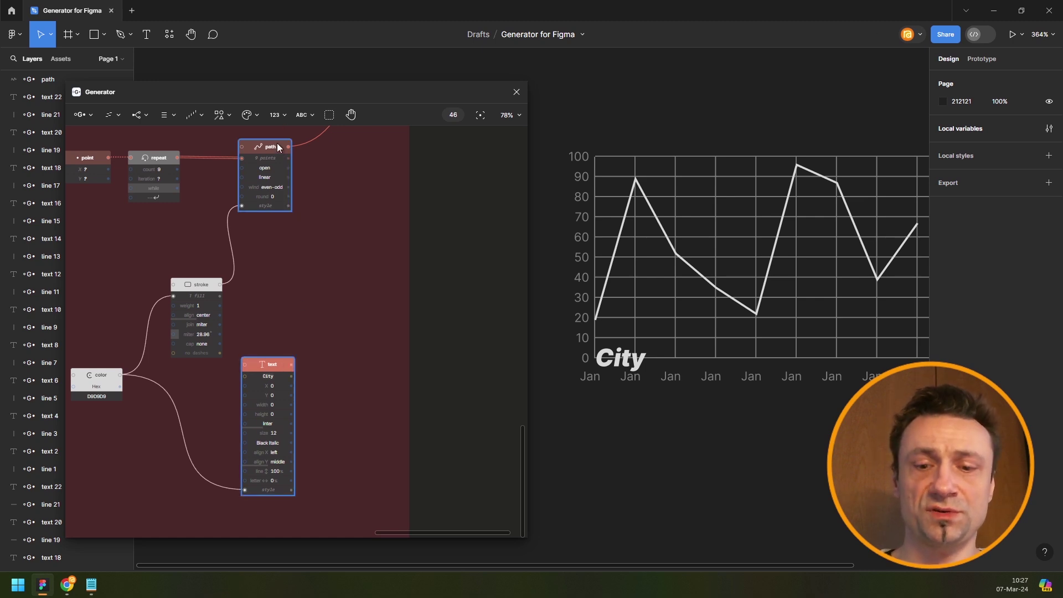
{"action": "key", "text": "space"}
{"action": "type", "text": "group"}
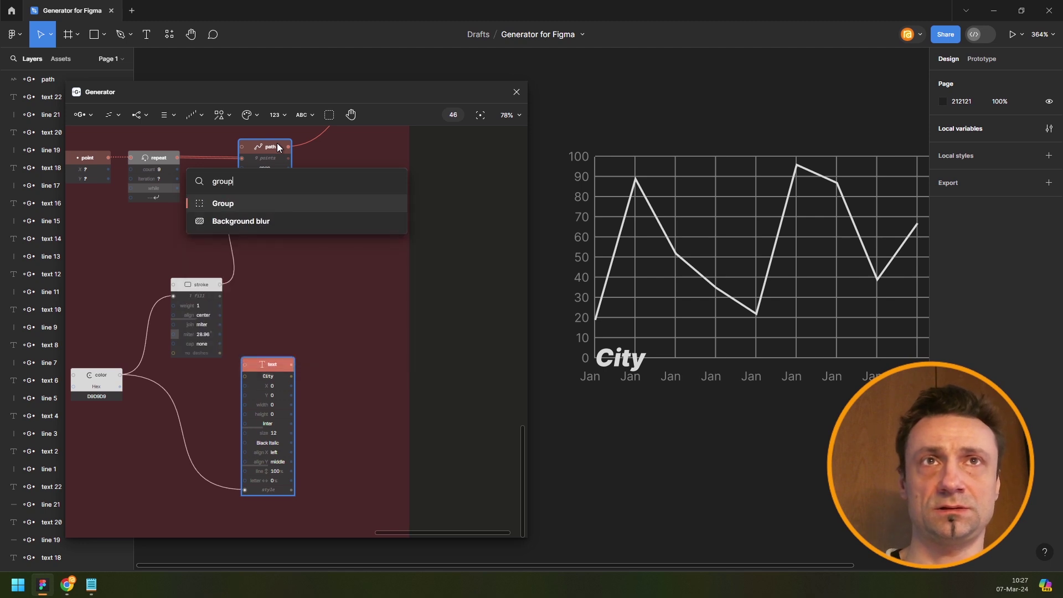
{"action": "key", "text": "Return"}
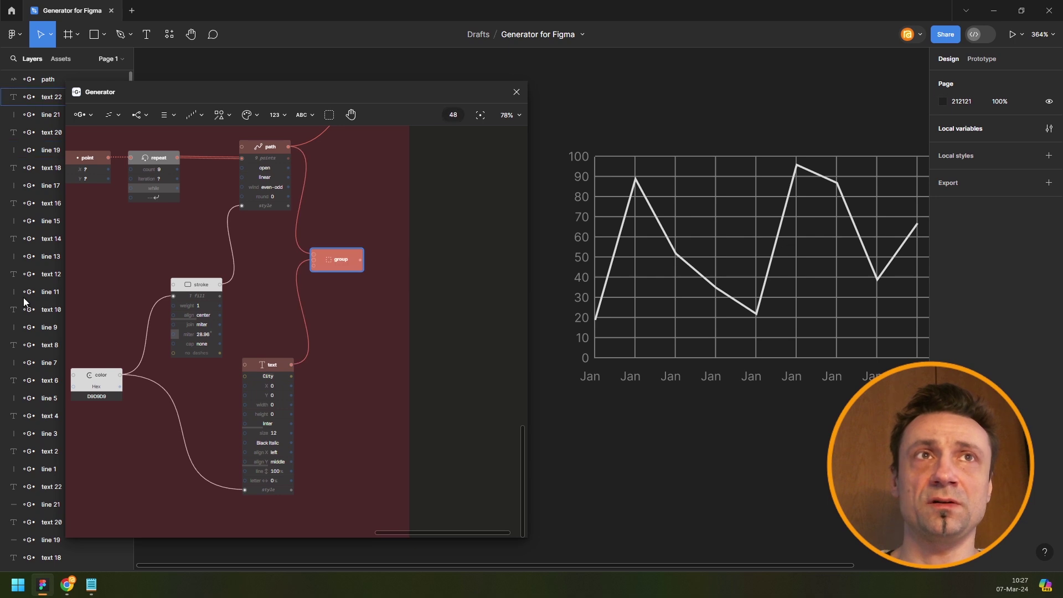
Connect the new group node's output to the final combine node in place of the path's direct connection.
{"action": "scroll", "coordinate": [368, 245], "scroll_direction": "up", "scroll_amount": 5}
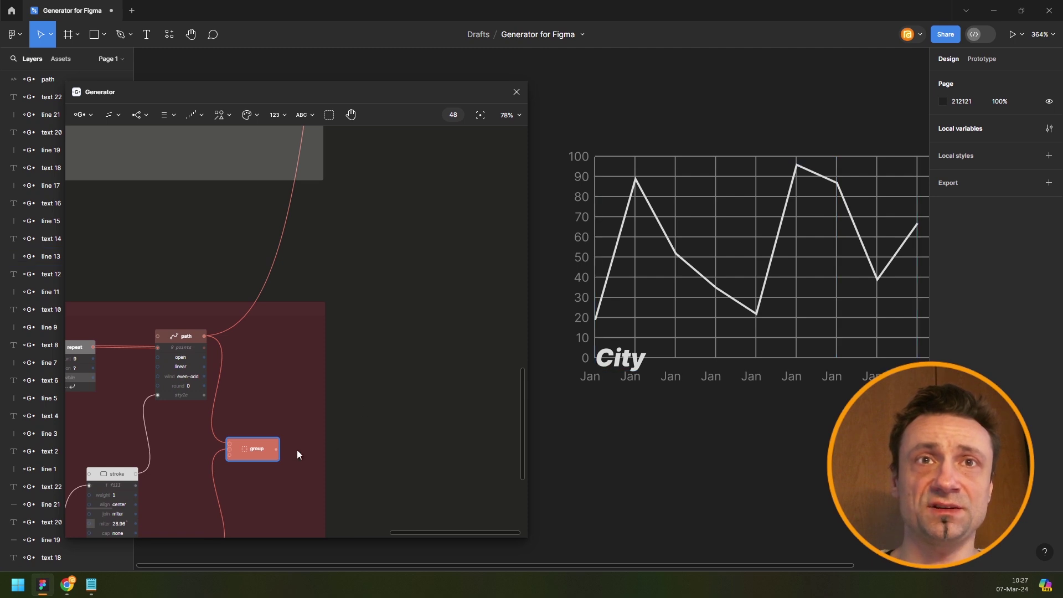
{"action": "left_click_drag", "start_coordinate": [276, 453], "coordinate": [351, 234]}
{"action": "scroll", "coordinate": [351, 234], "scroll_direction": "up", "scroll_amount": 2}
{"action": "left_click_drag", "start_coordinate": [374, 157], "coordinate": [427, 178]}
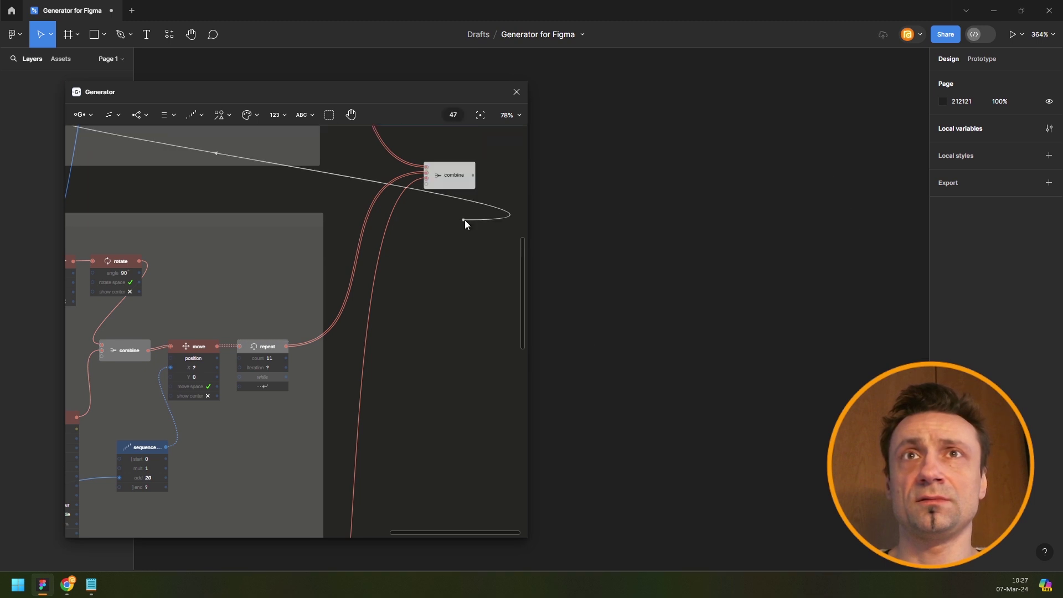
Add a Group node for the rotate and Jan text nodes in the vertical lines panel and place it just above the combine node.
{"action": "scroll", "coordinate": [328, 280], "scroll_direction": "down", "scroll_amount": 5}
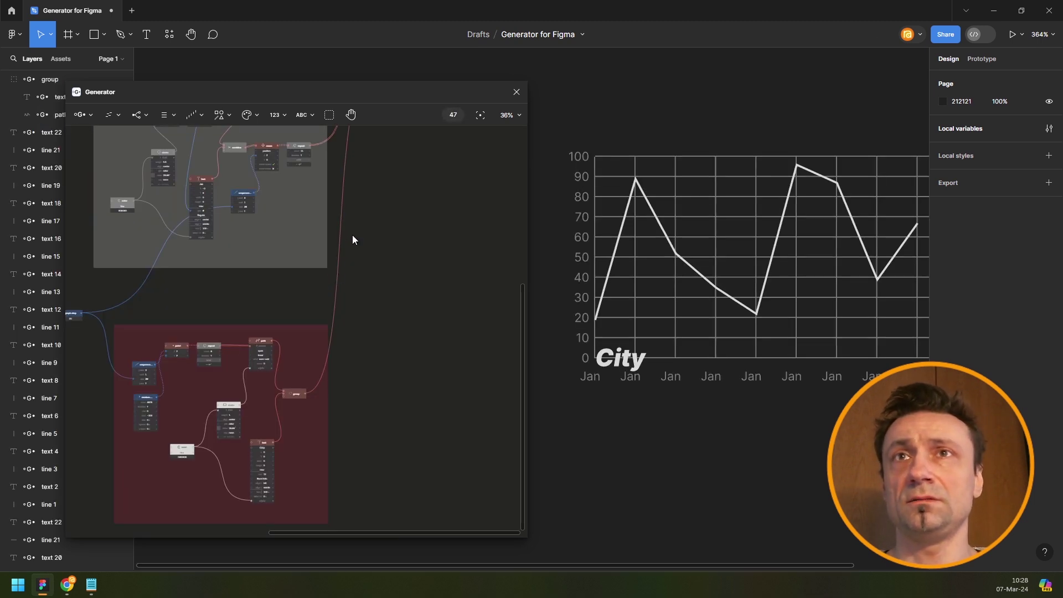
{"action": "scroll", "coordinate": [349, 249], "scroll_direction": "down", "scroll_amount": 2}
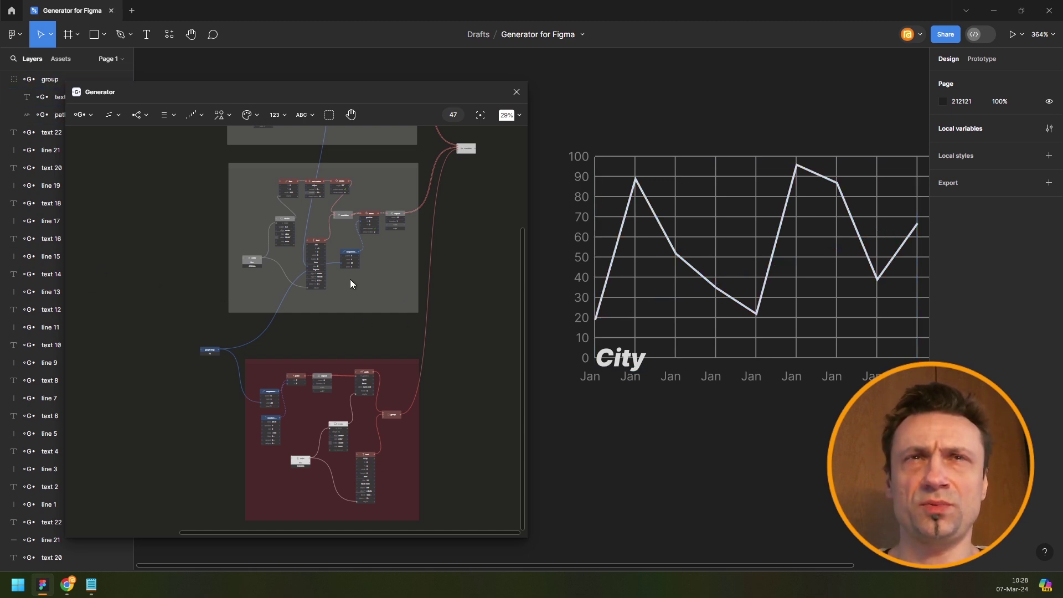
{"action": "scroll", "coordinate": [426, 197], "scroll_direction": "up", "scroll_amount": 2}
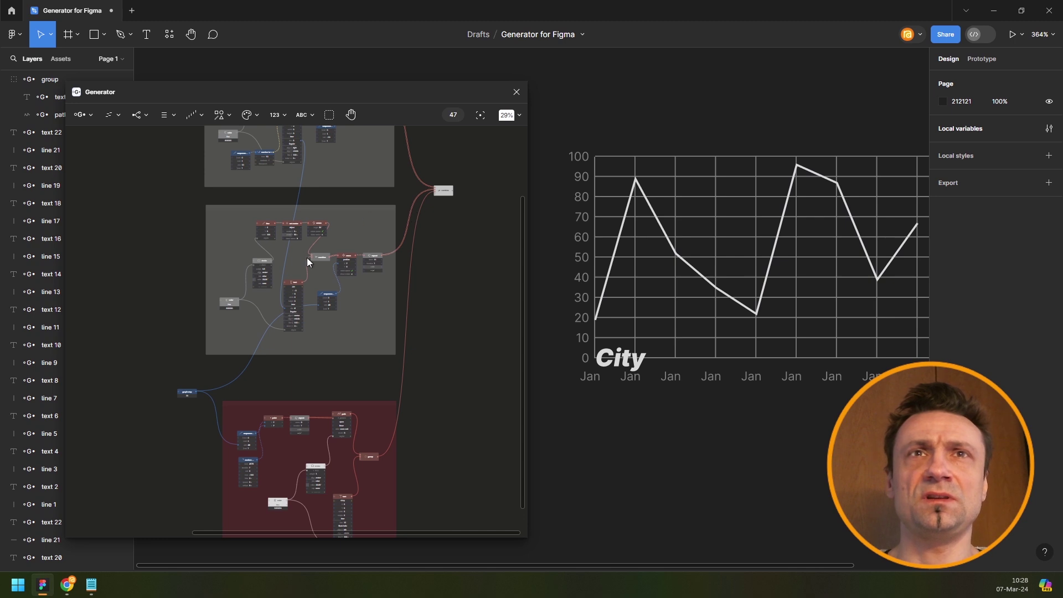
{"action": "scroll", "coordinate": [310, 261], "scroll_direction": "up", "scroll_amount": 5}
{"action": "scroll", "coordinate": [313, 254], "scroll_direction": "up", "scroll_amount": 1}
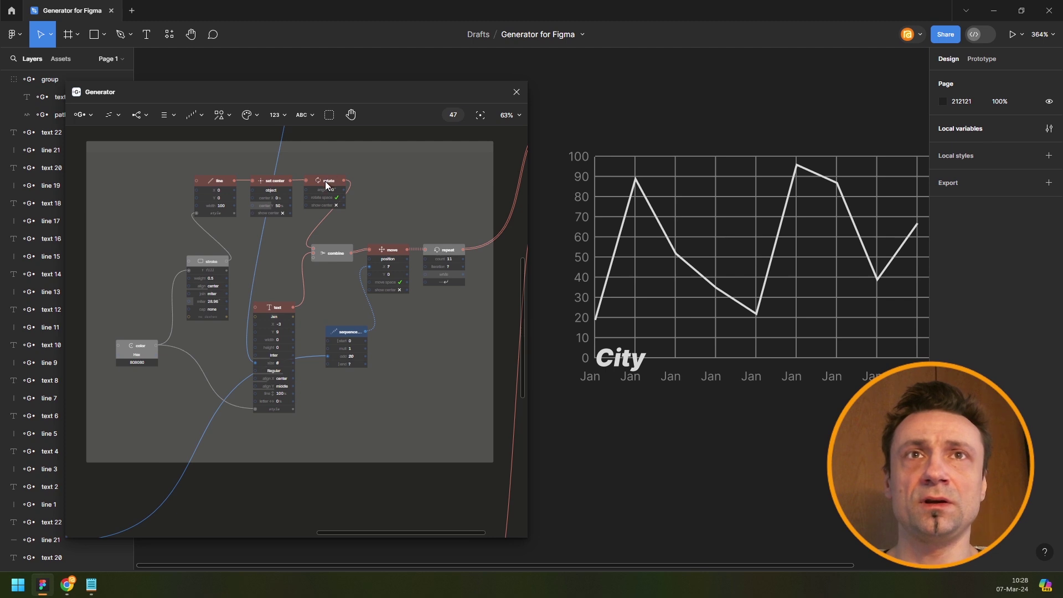
{"action": "left_click", "coordinate": [283, 303]}
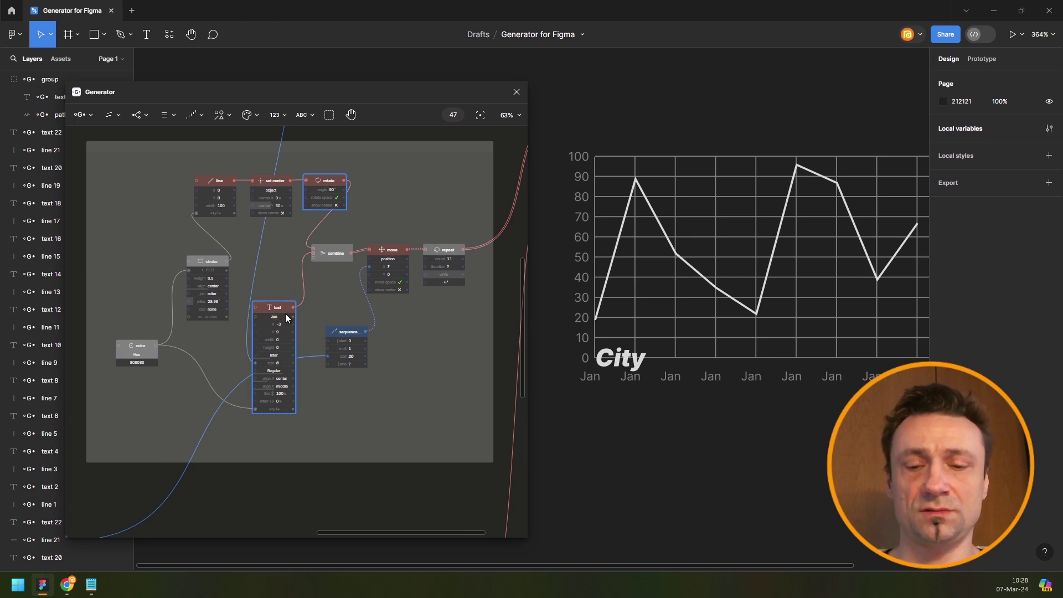
{"action": "key", "text": "space"}
{"action": "type", "text": "group"}
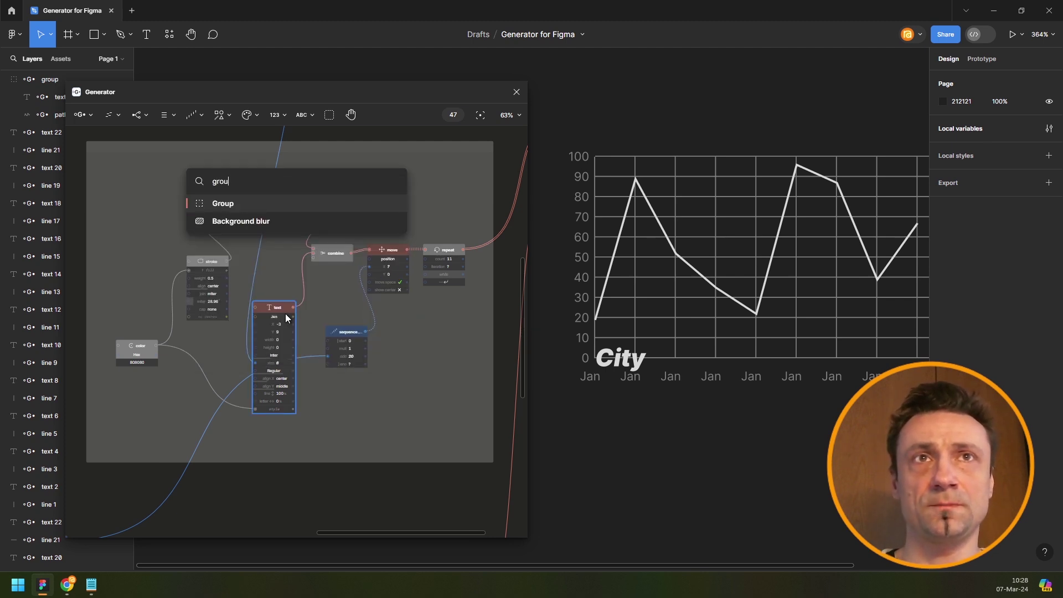
{"action": "key", "text": "Return"}
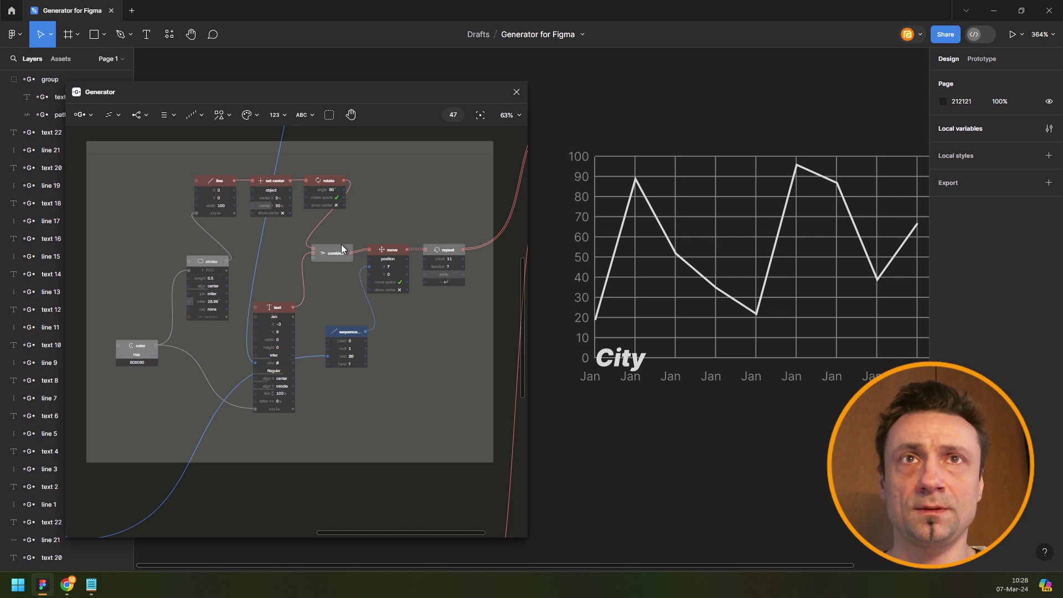
{"action": "left_click_drag", "start_coordinate": [377, 250], "coordinate": [335, 229]}
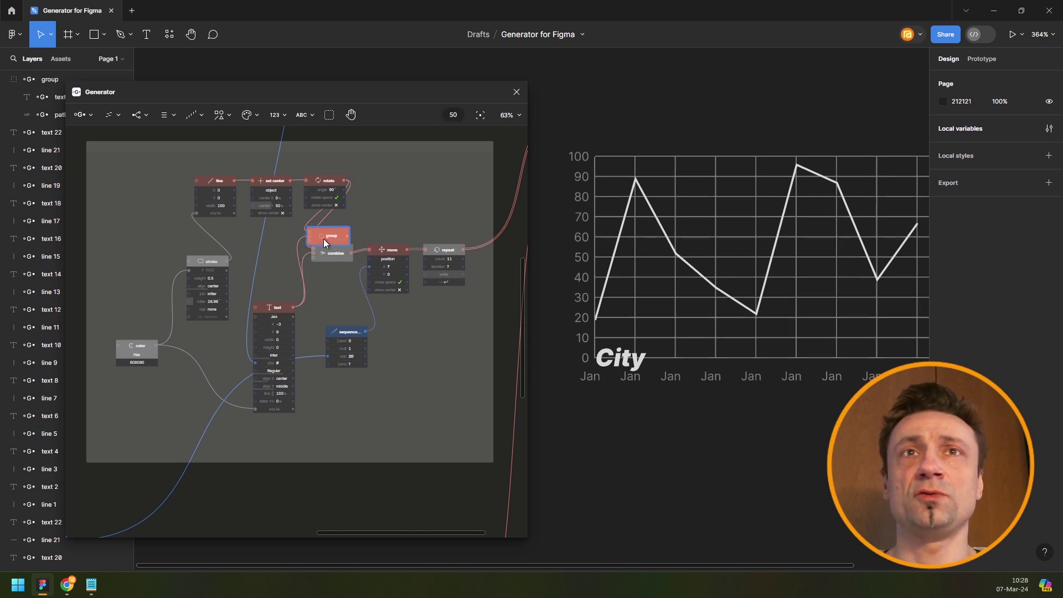
Feed the move node from the group node, delete the old combine node and move the group into its place.
{"action": "scroll", "coordinate": [354, 233], "scroll_direction": "up", "scroll_amount": 5}
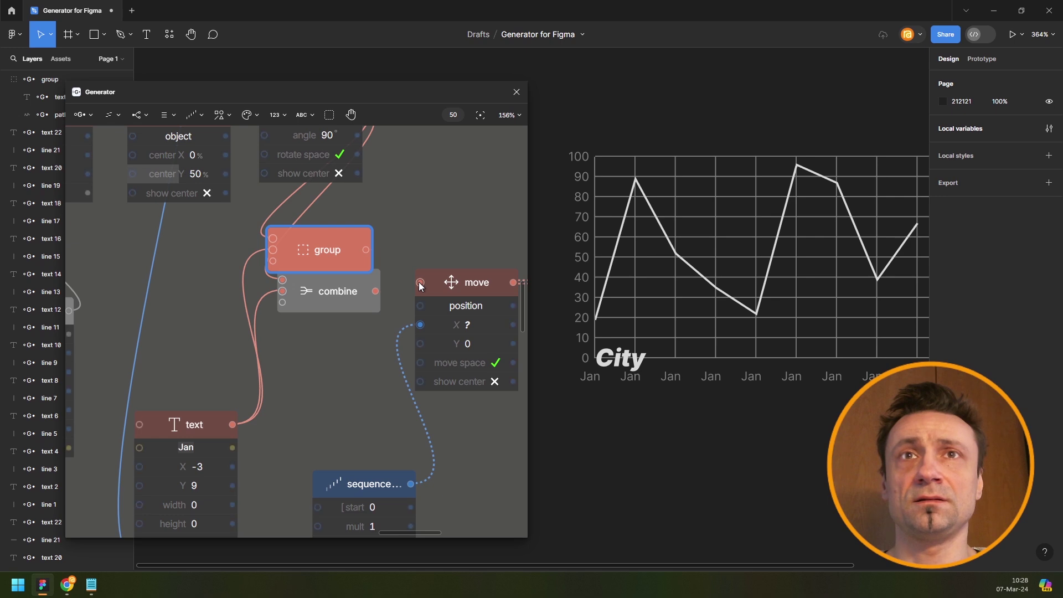
{"action": "left_click_drag", "start_coordinate": [419, 282], "coordinate": [337, 296]}
{"action": "left_click", "coordinate": [336, 297]}
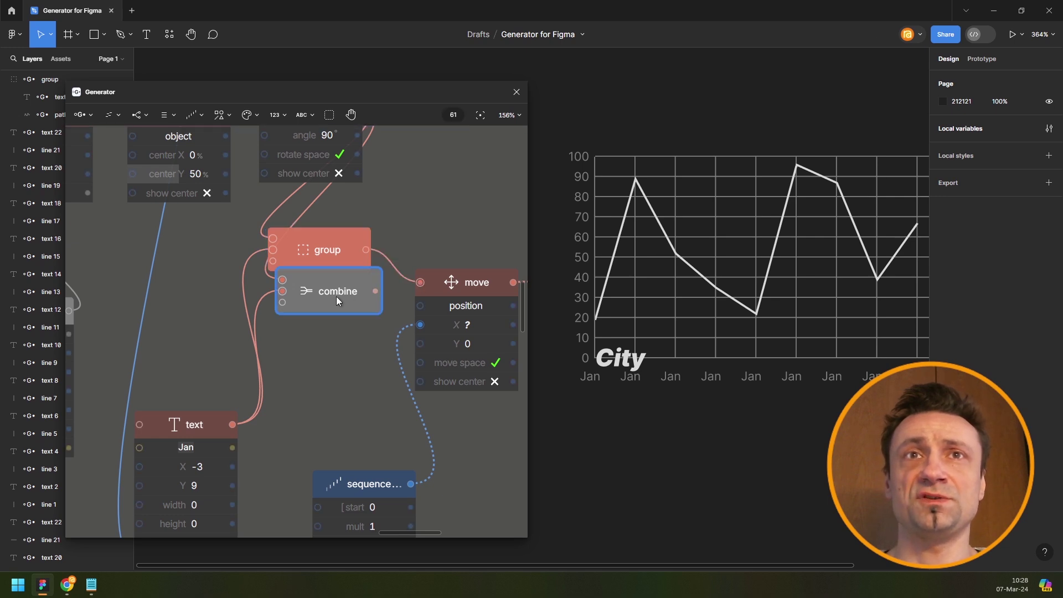
{"action": "key", "text": "Delete"}
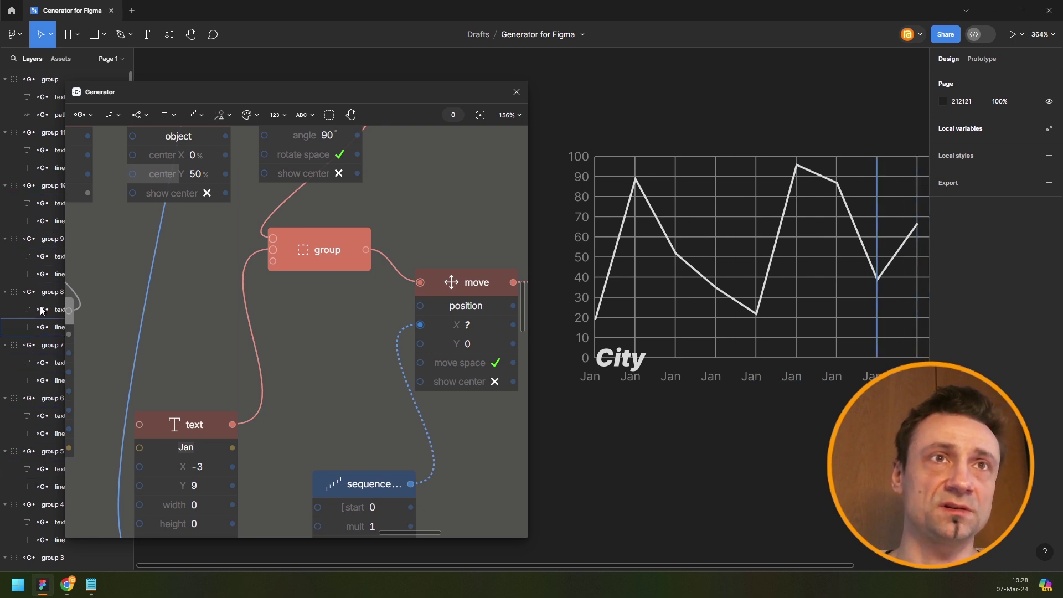
{"action": "left_click_drag", "start_coordinate": [337, 256], "coordinate": [337, 295]}
Add a Group node for the line and text nodes in the horizontal lines panel and place it over the combine node.
{"action": "scroll", "coordinate": [337, 277], "scroll_direction": "down", "scroll_amount": 5}
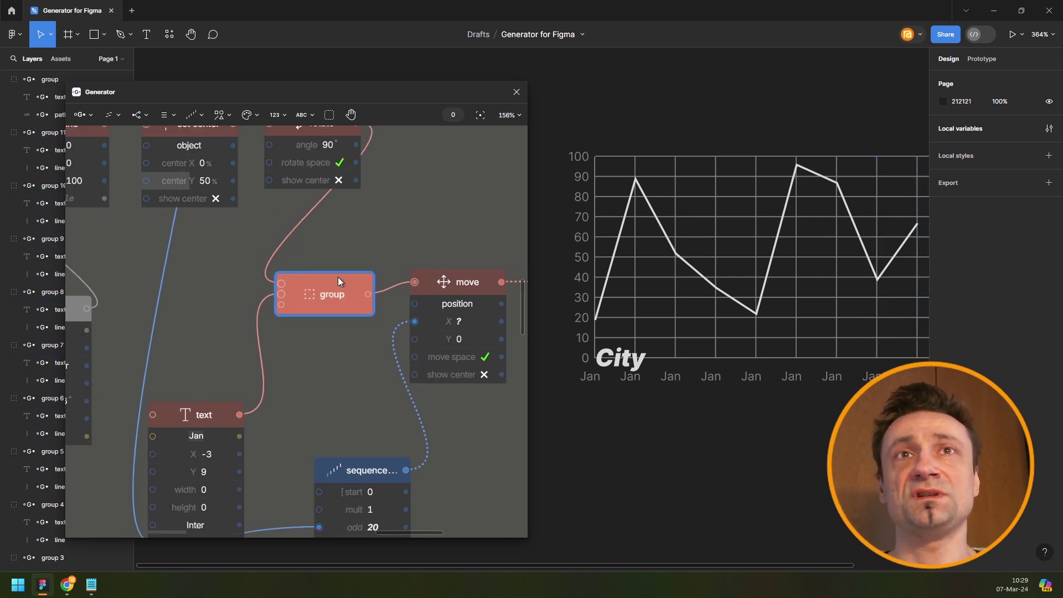
{"action": "scroll", "coordinate": [328, 242], "scroll_direction": "up", "scroll_amount": 5}
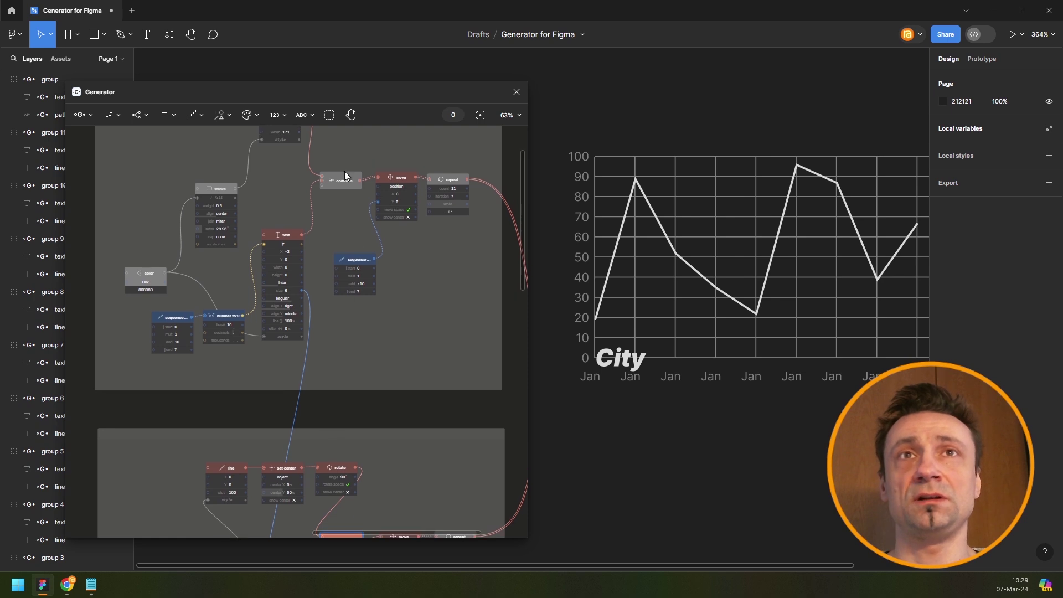
{"action": "scroll", "coordinate": [276, 189], "scroll_direction": "up", "scroll_amount": 4}
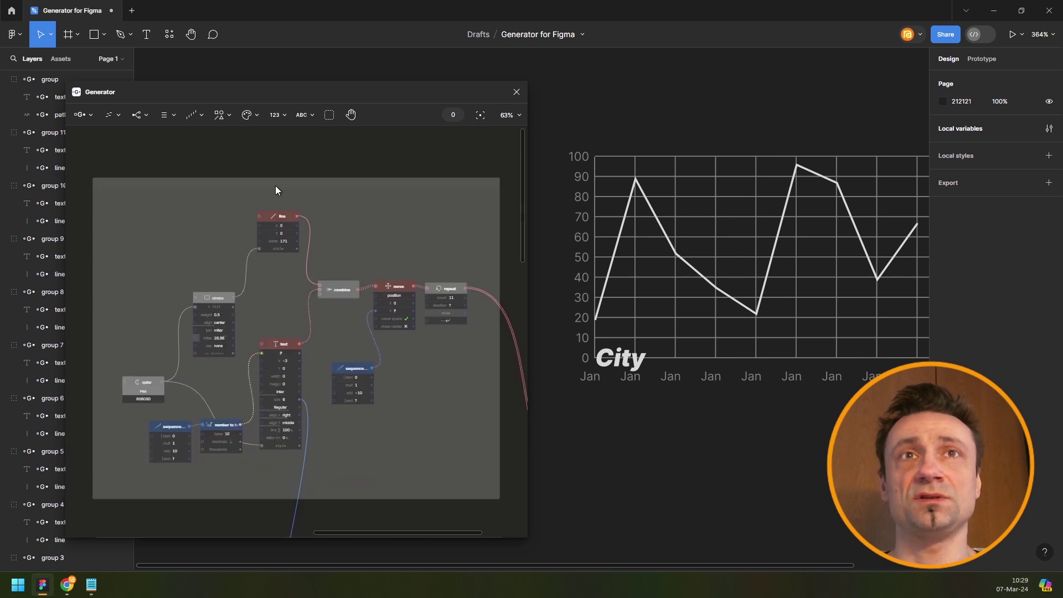
{"action": "left_click", "coordinate": [297, 377]}
{"action": "key", "text": "space"}
{"action": "type", "text": "group"}
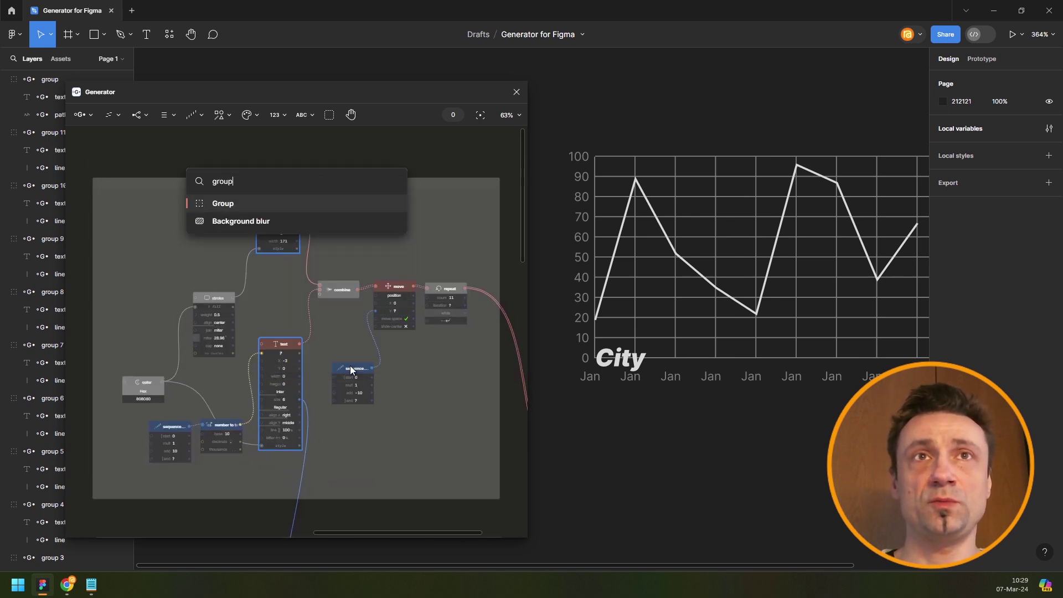
{"action": "key", "text": "Return"}
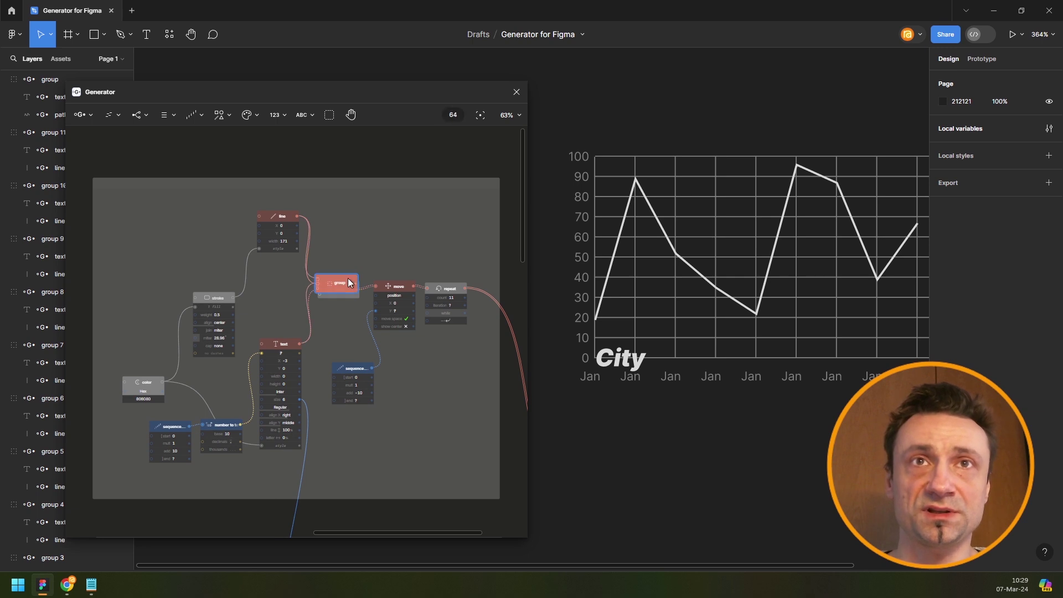
Replace the combine node in the horizontal lines panel with the group node by feeding the move node from the group and deleting combine.
{"action": "mouse_move", "coordinate": [349, 283]}
{"action": "left_mouse_down"}
{"action": "mouse_move", "coordinate": [358, 272]}
{"action": "mouse_move", "coordinate": [370, 287]}
{"action": "mouse_move", "coordinate": [328, 292]}
{"action": "mouse_move", "coordinate": [343, 290]}
{"action": "left_mouse_up"}
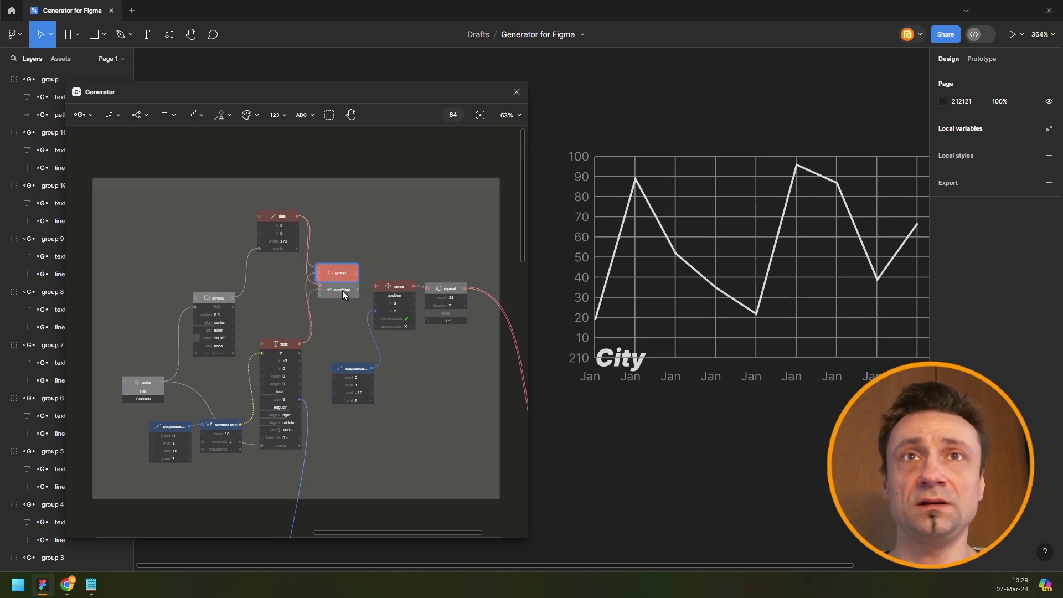
{"action": "left_click", "coordinate": [358, 291]}
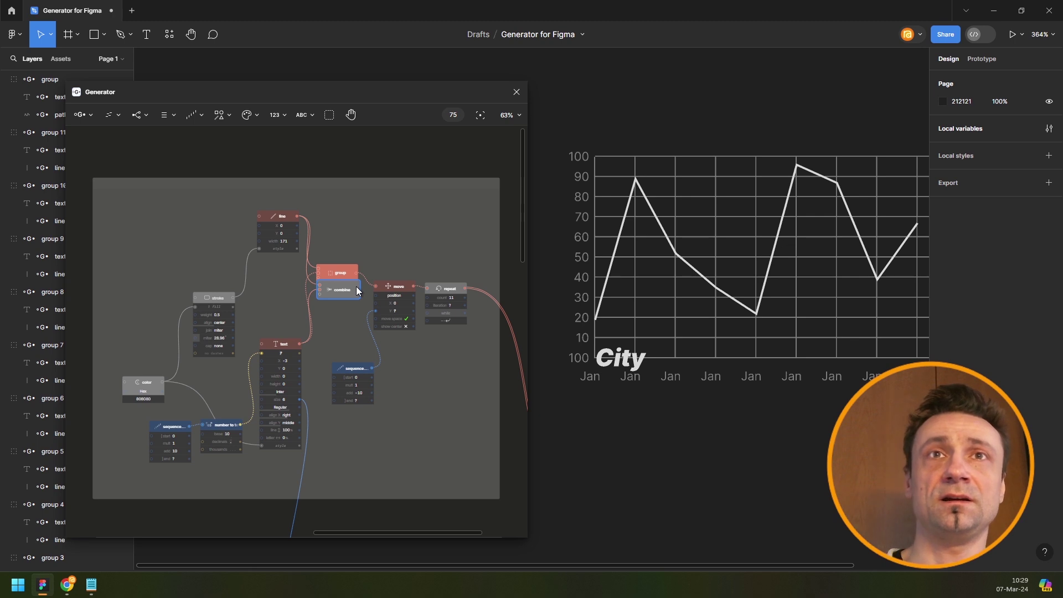
{"action": "key", "text": "Delete"}
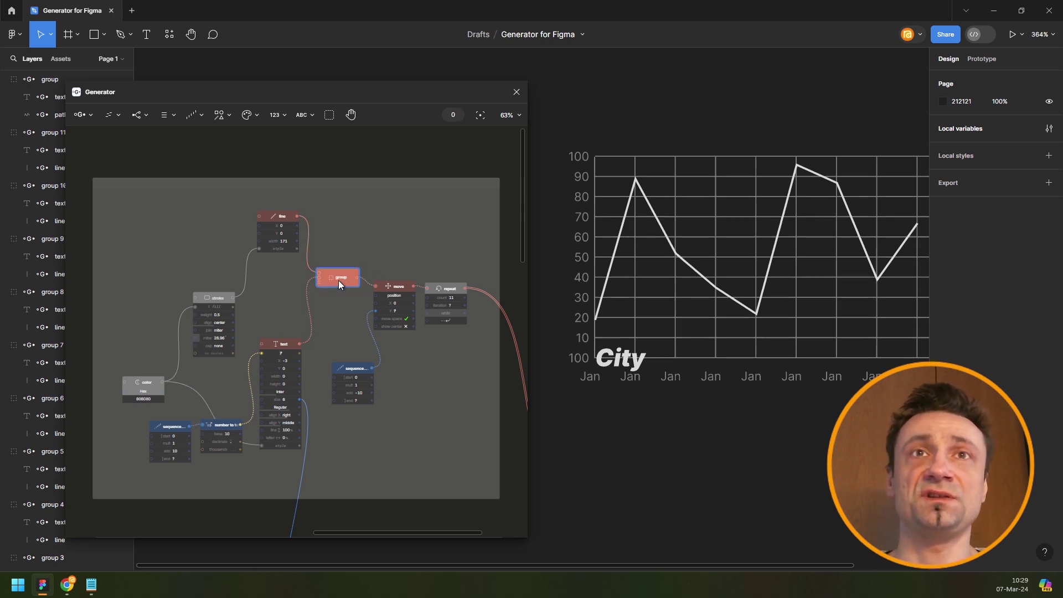
{"action": "scroll", "coordinate": [39, 210], "scroll_direction": "down", "scroll_amount": 5}
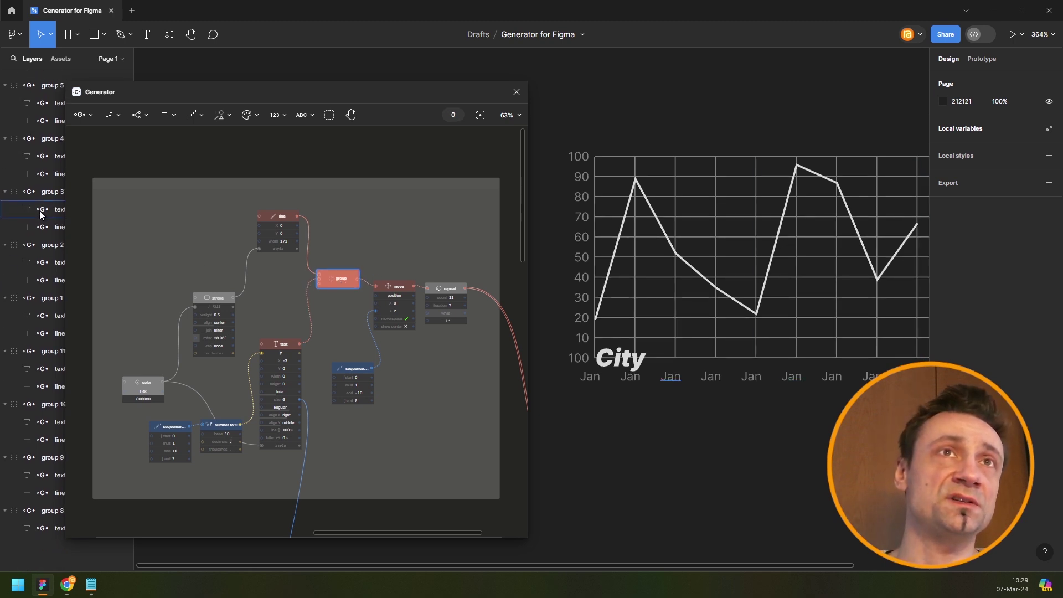
{"action": "scroll", "coordinate": [42, 233], "scroll_direction": "up", "scroll_amount": 5}
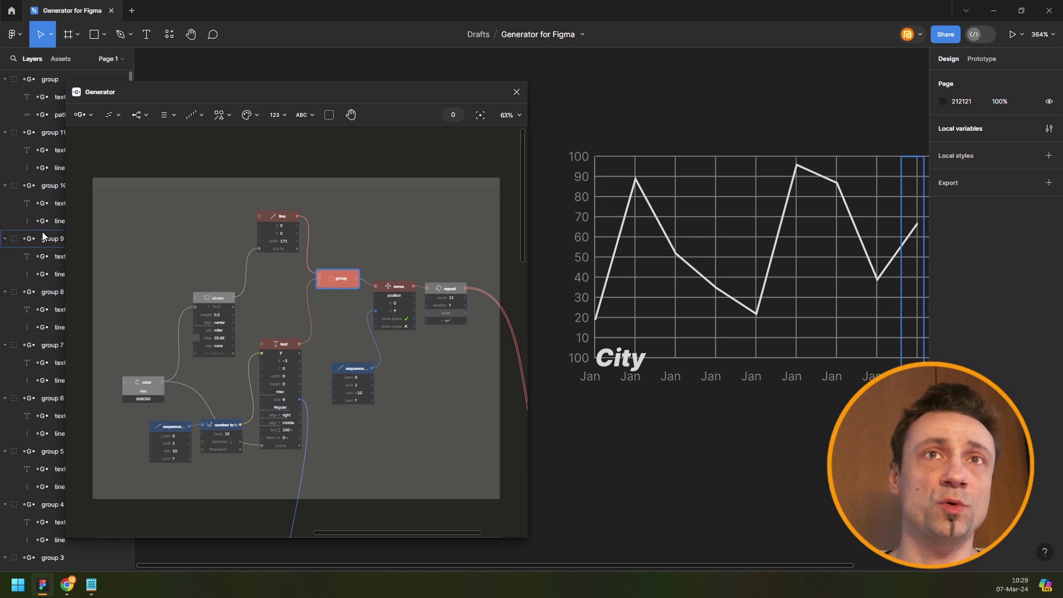
Set the City text node's font style to Regular and its size to 10.
{"action": "scroll", "coordinate": [314, 281], "scroll_direction": "down", "scroll_amount": 4}
{"action": "scroll", "coordinate": [407, 380], "scroll_direction": "down", "scroll_amount": 4}
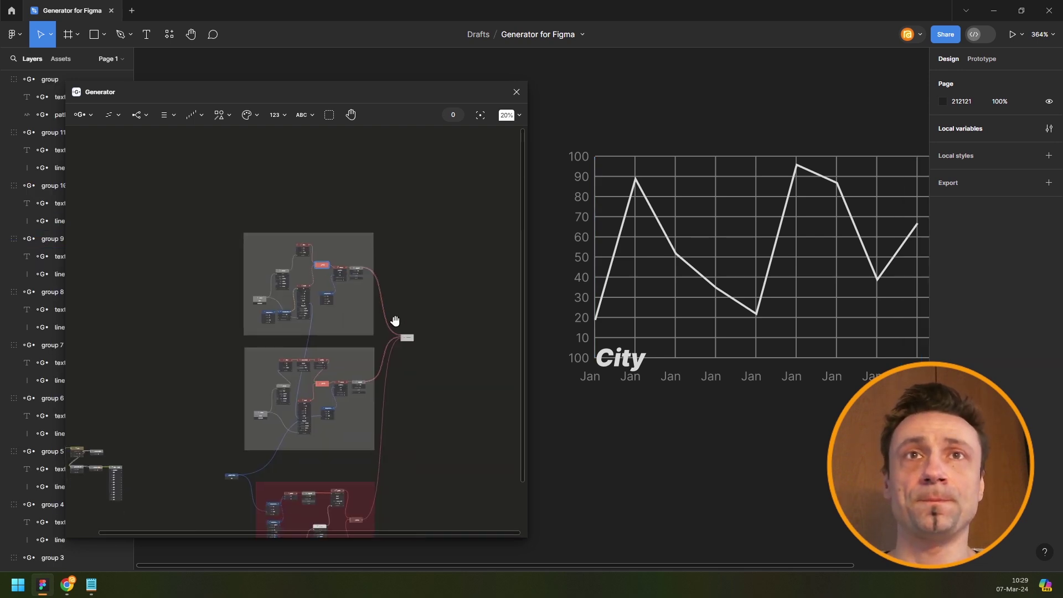
{"action": "scroll", "coordinate": [405, 355], "scroll_direction": "down", "scroll_amount": 2}
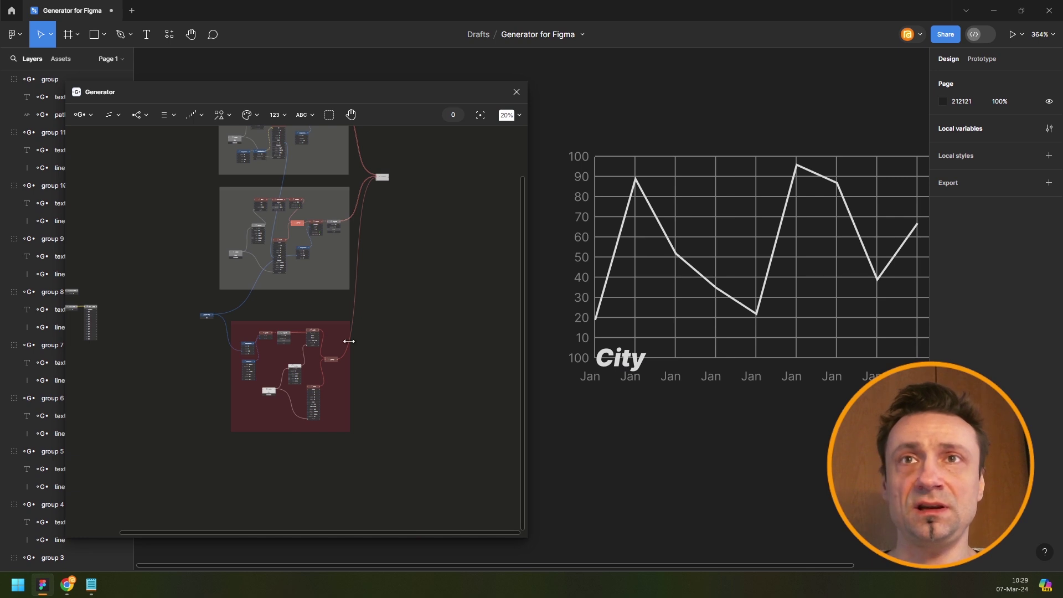
{"action": "scroll", "coordinate": [279, 369], "scroll_direction": "up", "scroll_amount": 4}
{"action": "scroll", "coordinate": [374, 437], "scroll_direction": "up", "scroll_amount": 3}
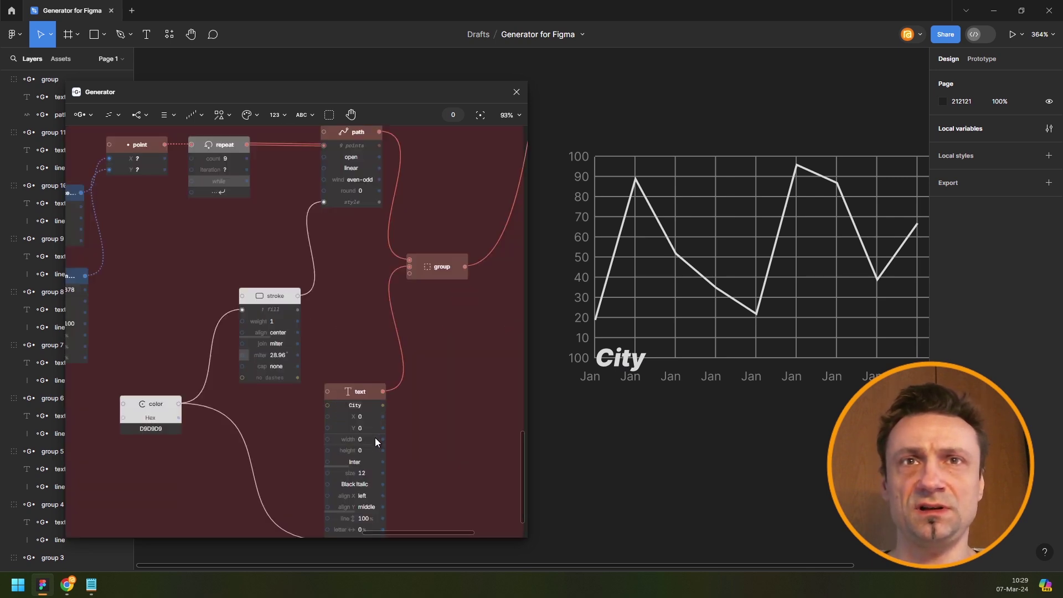
{"action": "left_click", "coordinate": [368, 484]}
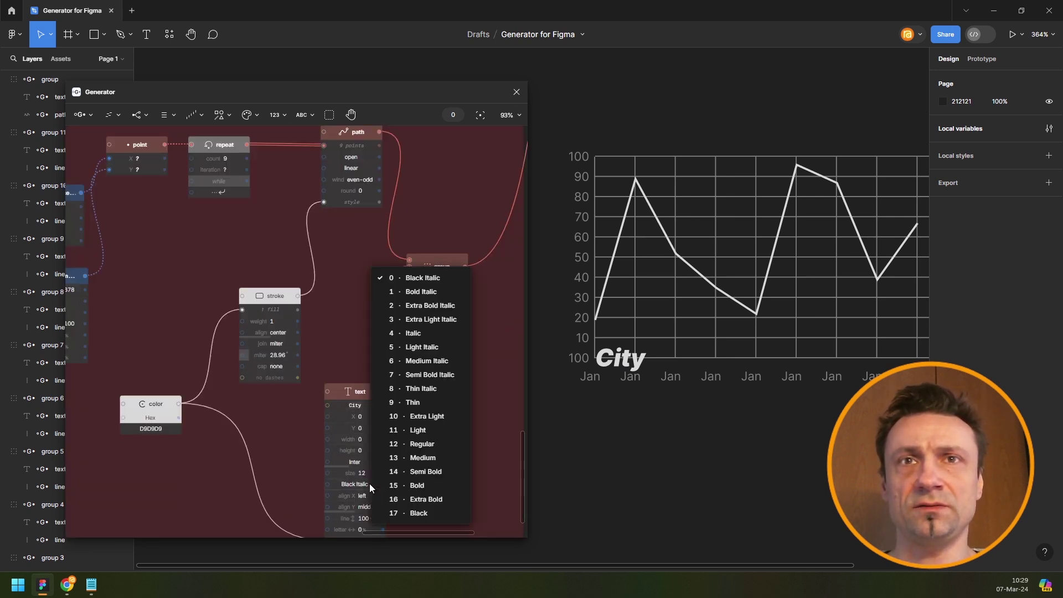
{"action": "left_click", "coordinate": [424, 442]}
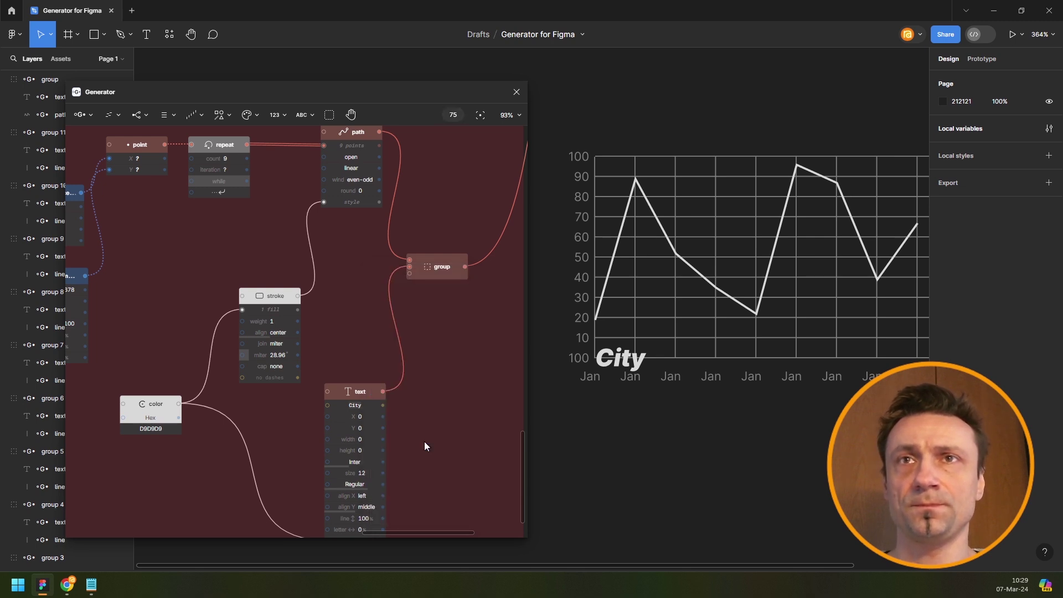
{"action": "left_click", "coordinate": [367, 472]}
{"action": "type", "text": "10"}
{"action": "key", "text": "Return"}
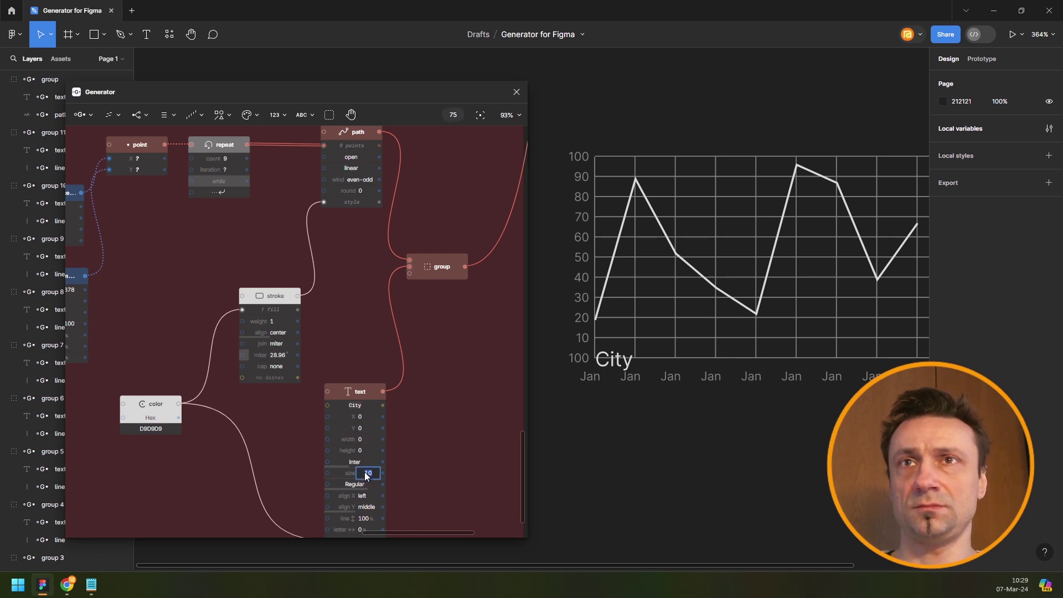
{"action": "scroll", "coordinate": [687, 416], "scroll_direction": "left", "scroll_amount": 3}
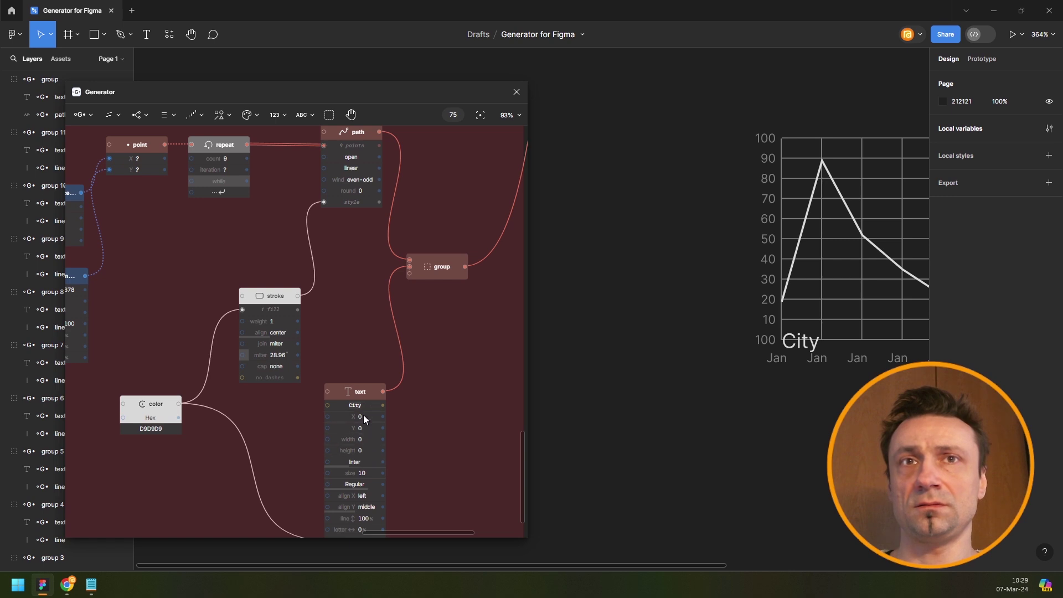
Position the chart's City text label at X -70 and Y -42.
{"action": "mouse_move", "coordinate": [364, 415]}
{"action": "left_mouse_down"}
{"action": "mouse_move", "coordinate": [352, 414]}
{"action": "mouse_move", "coordinate": [361, 414]}
{"action": "left_mouse_up"}
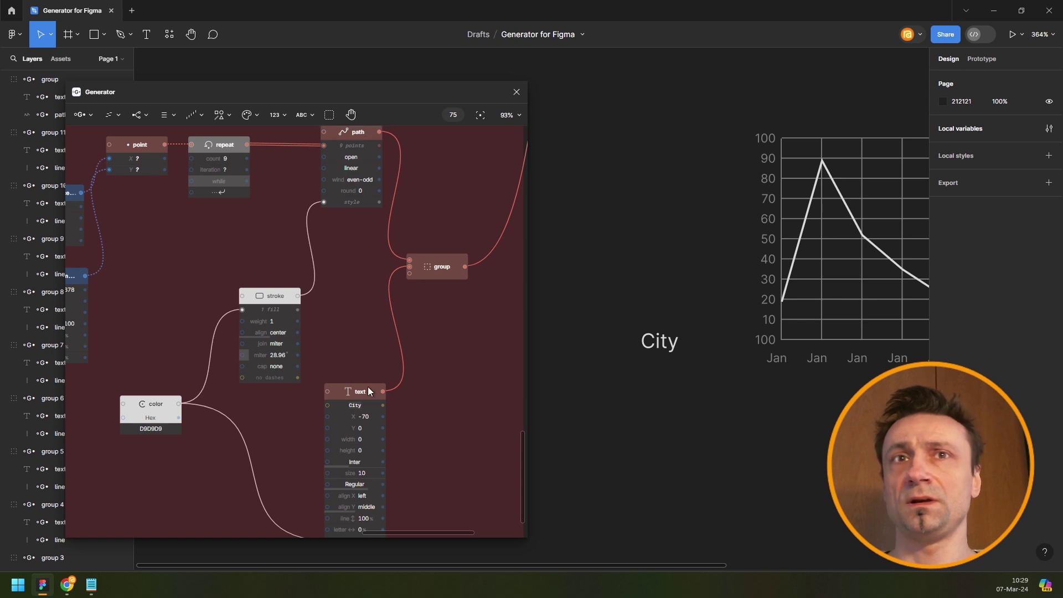
{"action": "left_click_drag", "start_coordinate": [360, 427], "coordinate": [334, 428]}
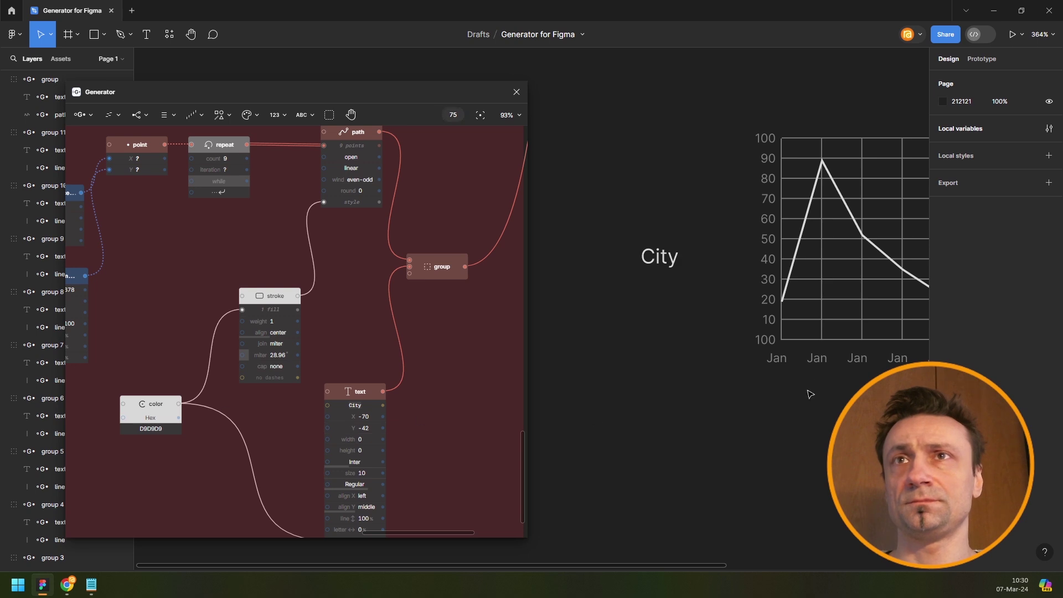
{"action": "scroll", "coordinate": [560, 337], "scroll_direction": "down", "scroll_amount": 5}
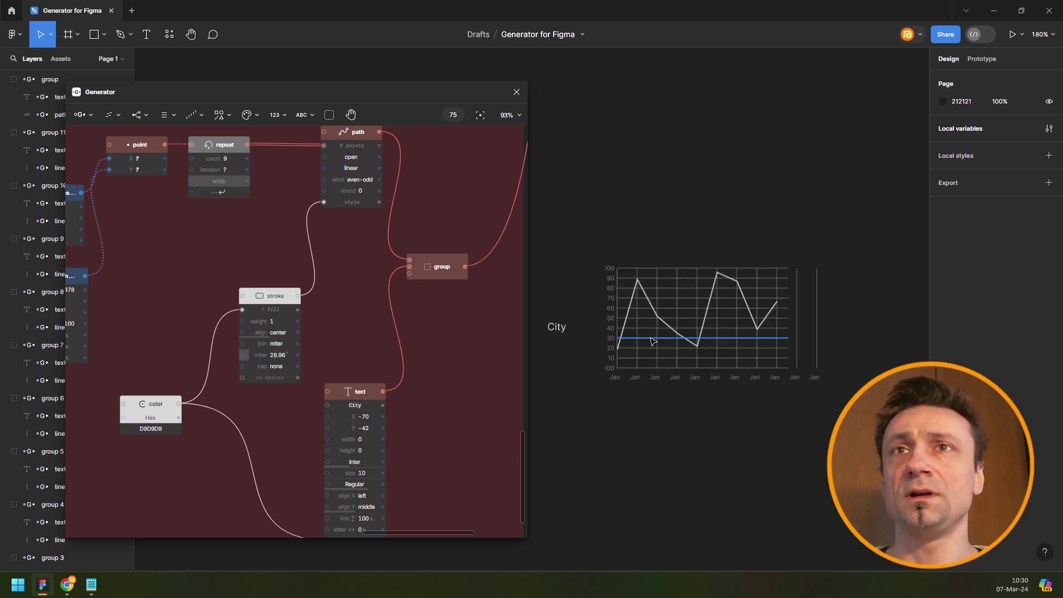
{"action": "scroll", "coordinate": [717, 332], "scroll_direction": "up", "scroll_amount": 3}
{"action": "scroll", "coordinate": [716, 332], "scroll_direction": "left", "scroll_amount": 2}
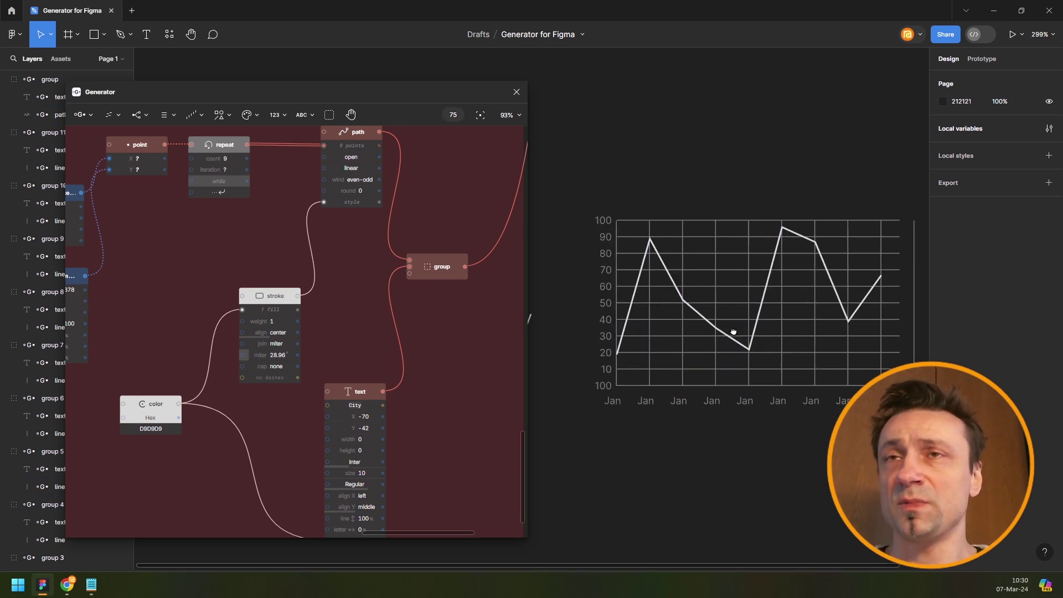
{"action": "scroll", "coordinate": [721, 321], "scroll_direction": "up", "scroll_amount": 3}
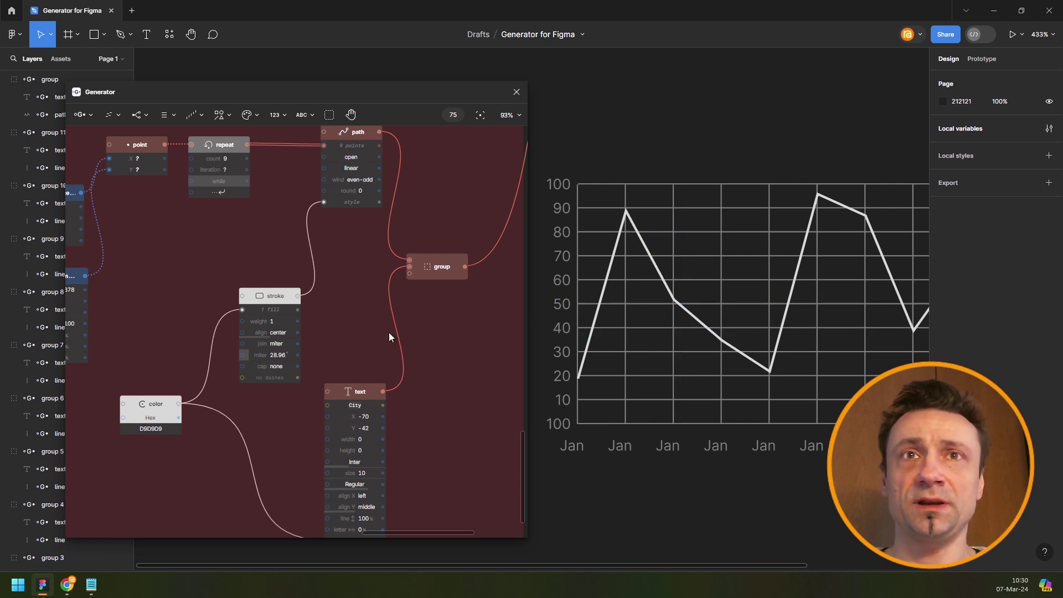
Rename the second column titles node, the one fed by just data, as data row.
{"action": "scroll", "coordinate": [390, 327], "scroll_direction": "down", "scroll_amount": 4}
{"action": "scroll", "coordinate": [736, 280], "scroll_direction": "left", "scroll_amount": 5}
{"action": "scroll", "coordinate": [736, 280], "scroll_direction": "down", "scroll_amount": 1}
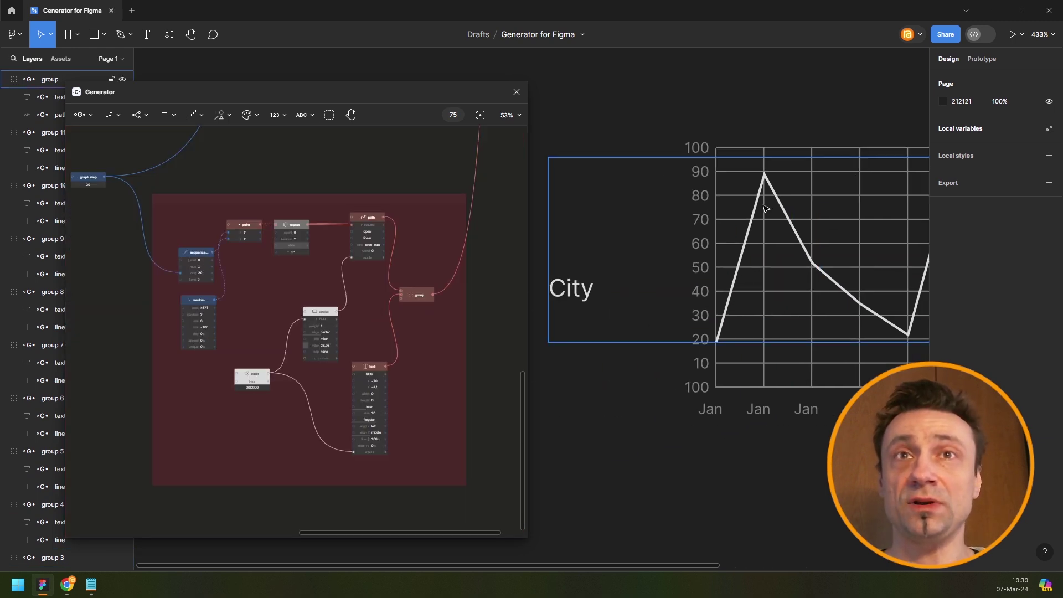
{"action": "scroll", "coordinate": [423, 289], "scroll_direction": "up", "scroll_amount": 4}
{"action": "scroll", "coordinate": [422, 289], "scroll_direction": "left", "scroll_amount": 5}
{"action": "left_click_drag", "start_coordinate": [185, 268], "coordinate": [402, 254]}
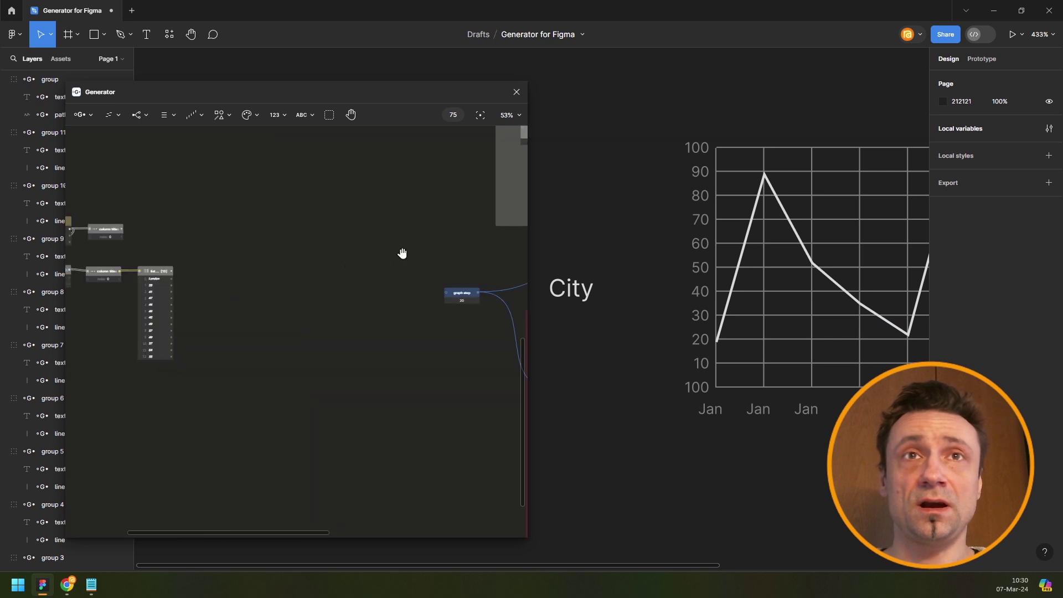
{"action": "scroll", "coordinate": [434, 281], "scroll_direction": "left", "scroll_amount": 5}
{"action": "scroll", "coordinate": [433, 281], "scroll_direction": "up", "scroll_amount": 1}
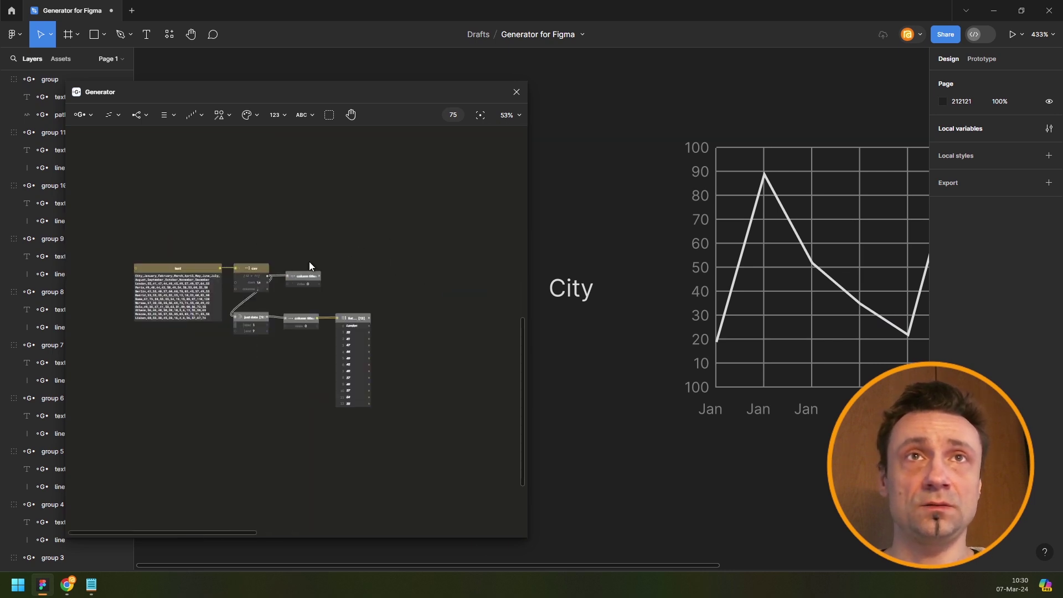
{"action": "scroll", "coordinate": [300, 254], "scroll_direction": "up", "scroll_amount": 5}
{"action": "left_click", "coordinate": [310, 294]}
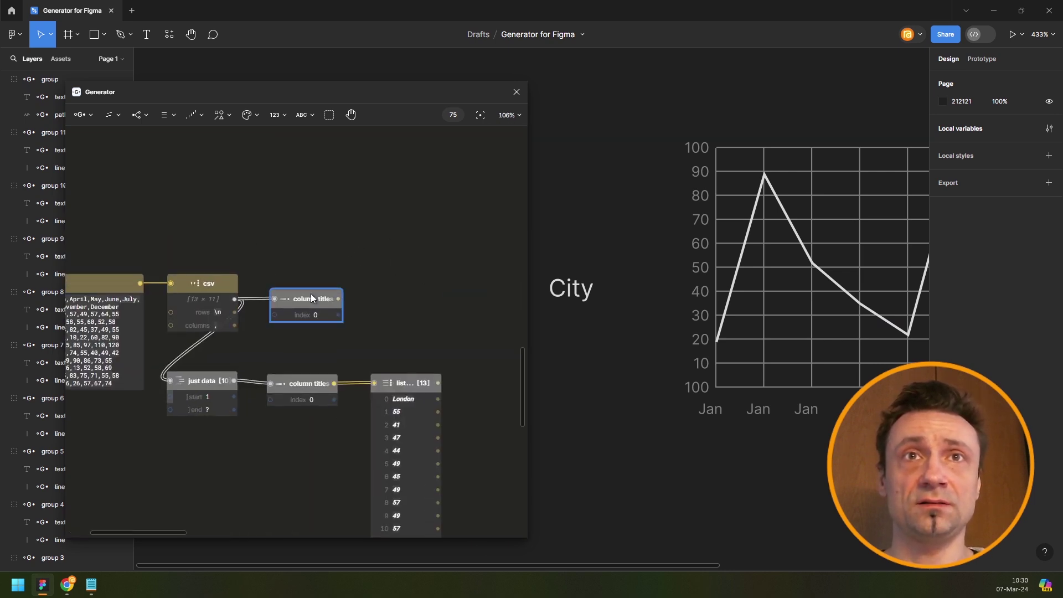
{"action": "left_click_drag", "start_coordinate": [307, 386], "coordinate": [307, 384]}
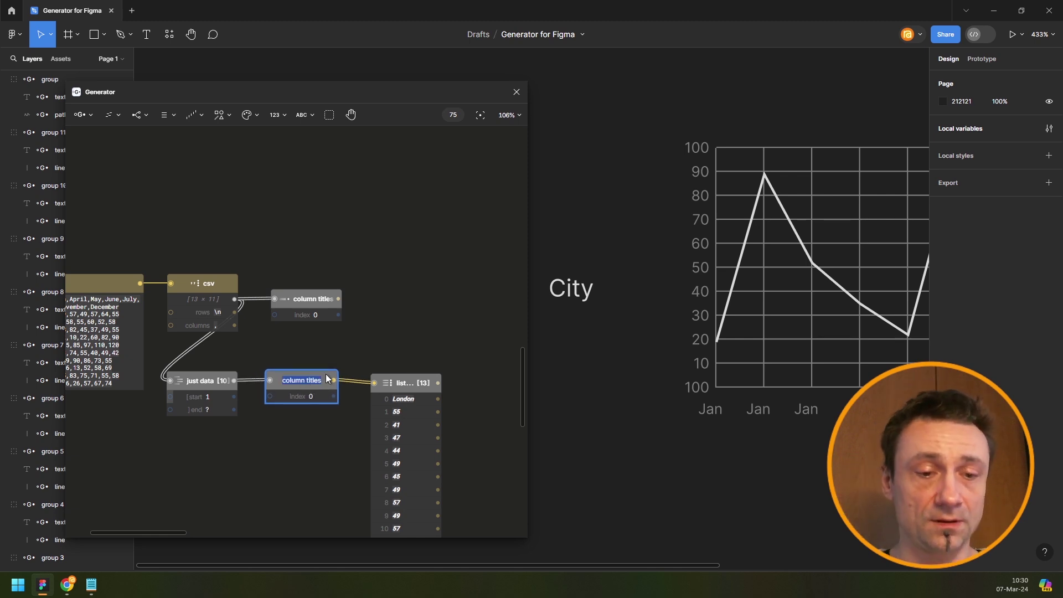
{"action": "key", "text": "BackSpace"}
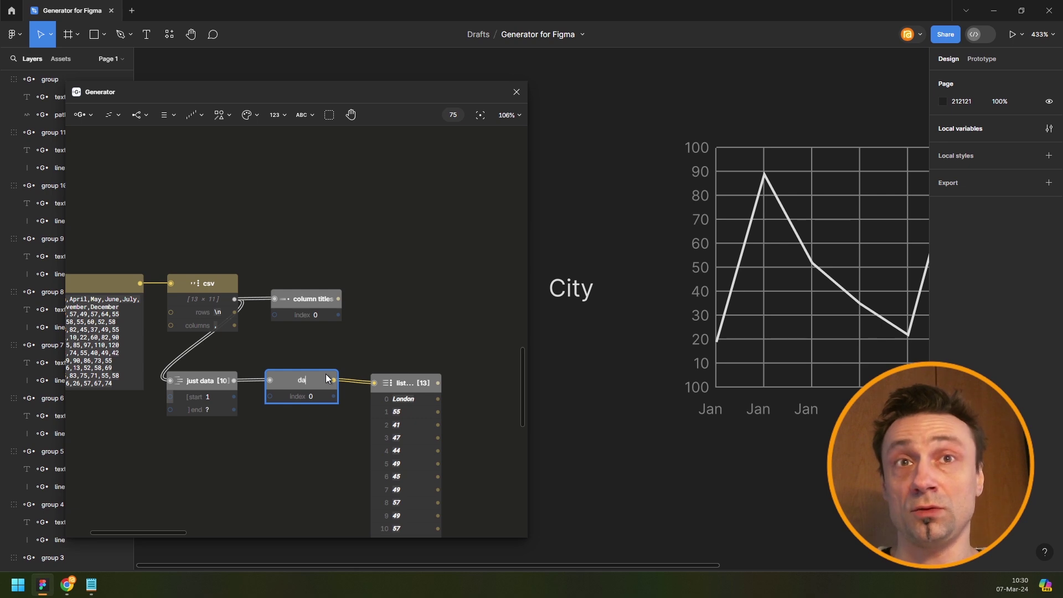
{"action": "key", "text": "Return"}
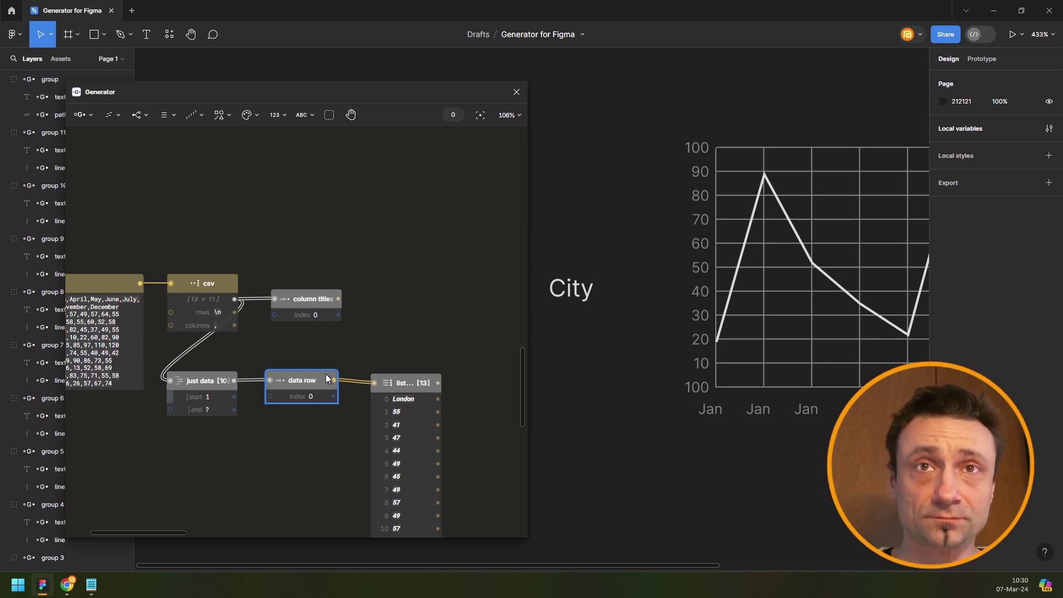
Delete the list node attached to the data row output.
{"action": "scroll", "coordinate": [393, 365], "scroll_direction": "down", "scroll_amount": 3}
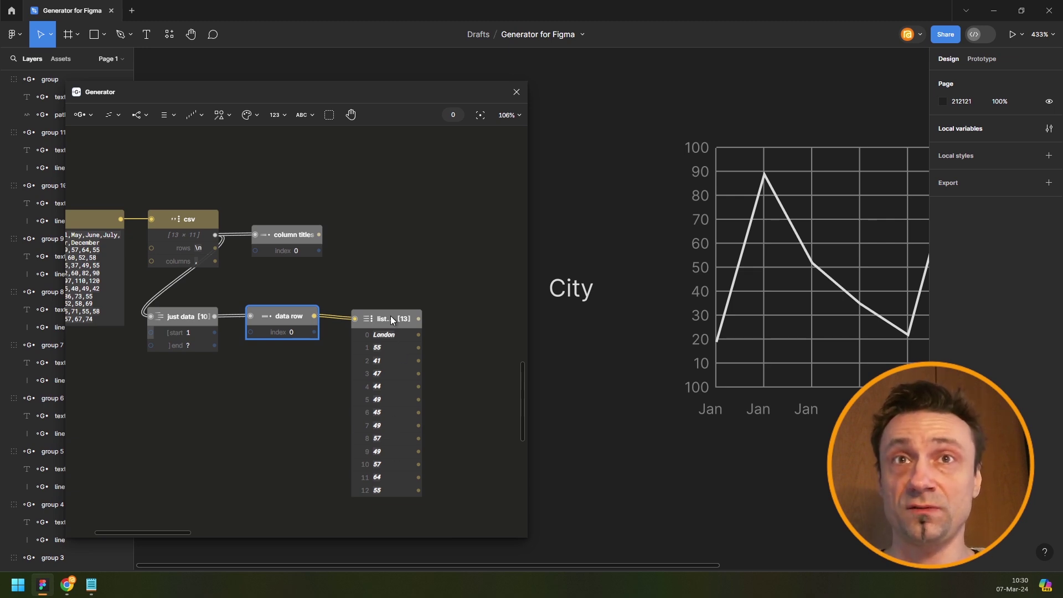
{"action": "left_click_drag", "start_coordinate": [388, 319], "coordinate": [370, 371]}
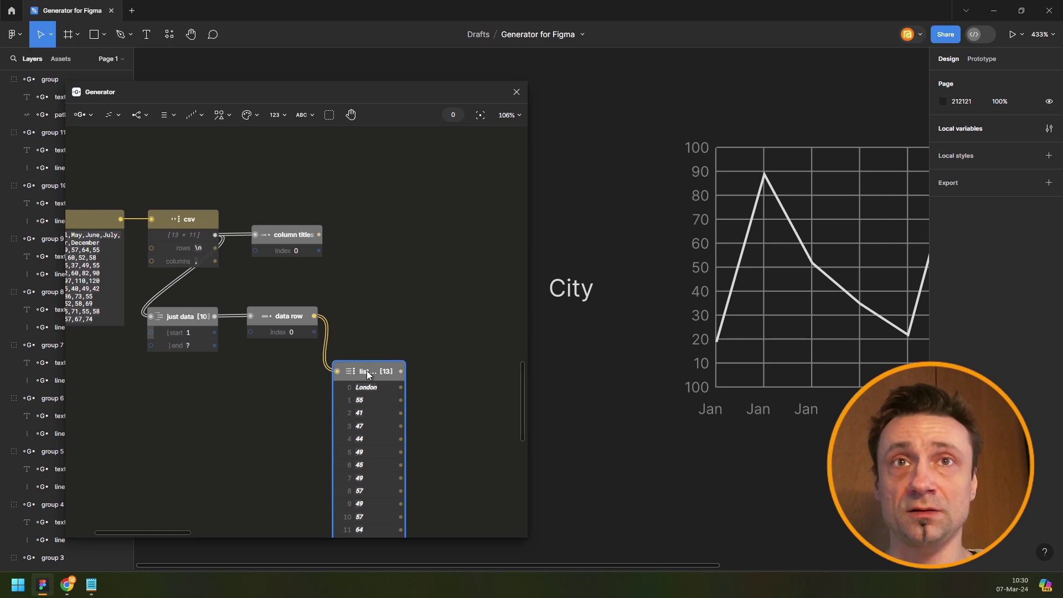
{"action": "key", "text": "Delete"}
Add a Select from list node with index 0 to the data row output and name it city name.
{"action": "left_click", "coordinate": [300, 321]}
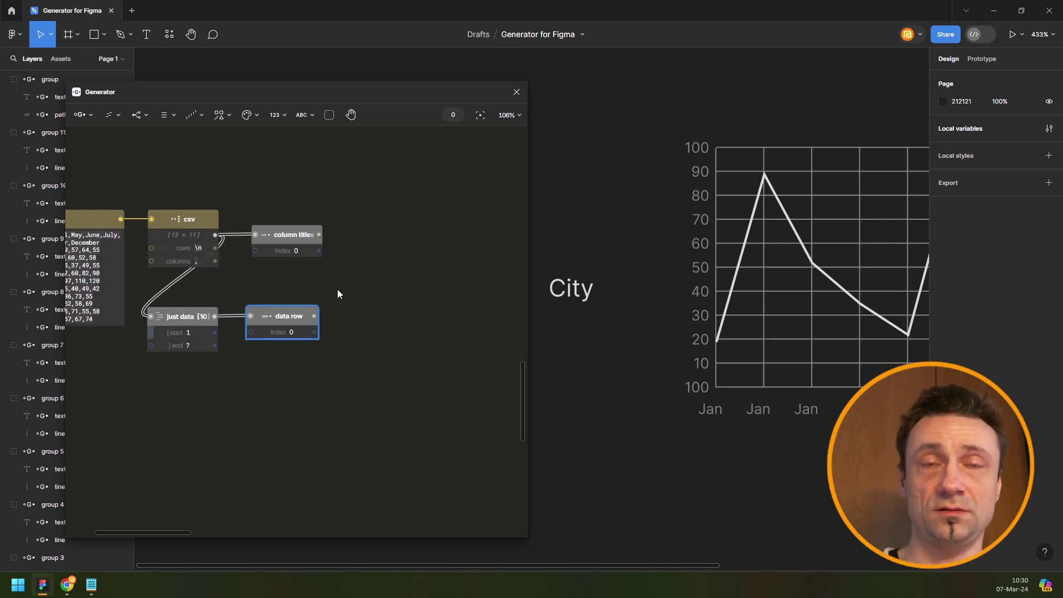
{"action": "key", "text": "space"}
{"action": "type", "text": "se"}
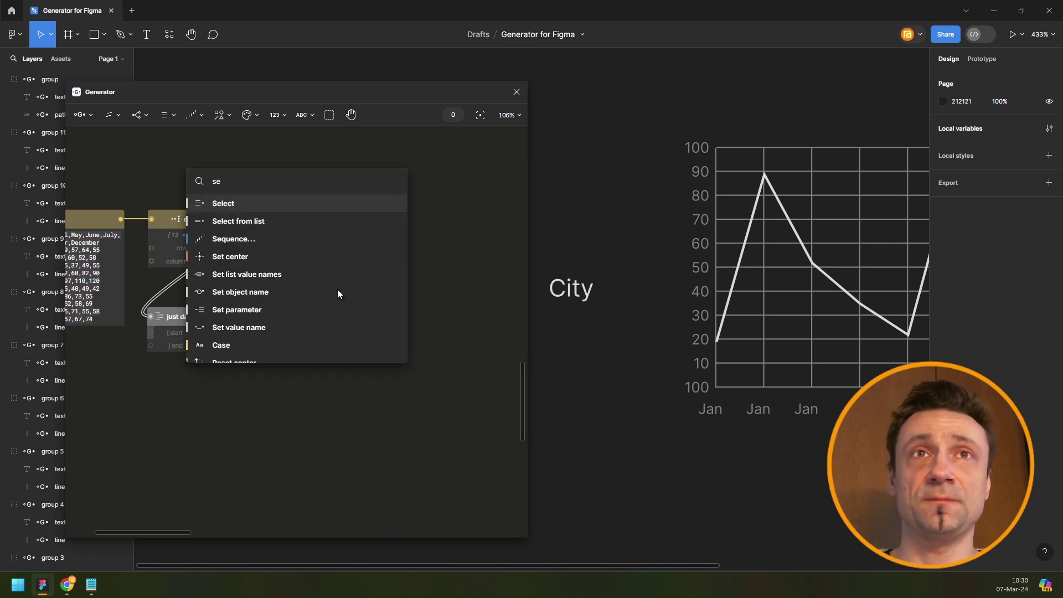
{"action": "key", "text": "Return"}
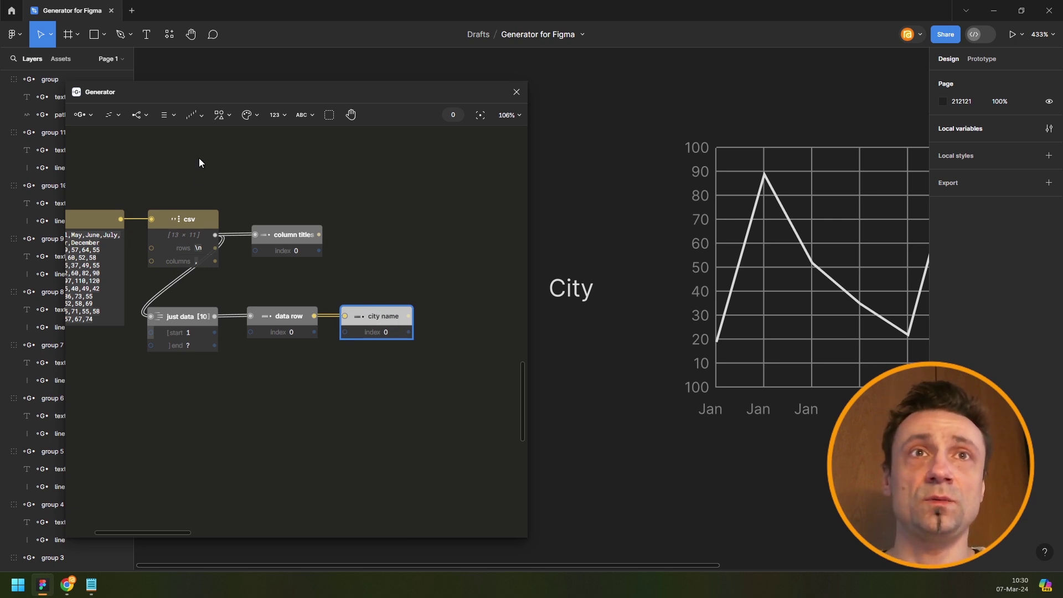
Duplicate the just data node, feed it from data row, rename it just temps and place it below city name.
{"action": "left_click", "coordinate": [190, 315]}
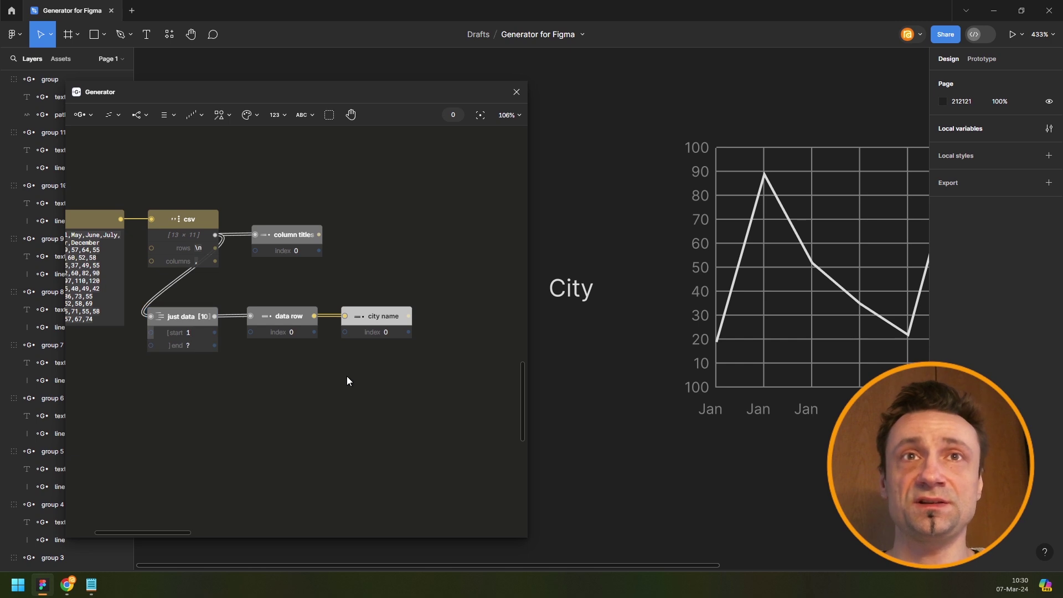
{"action": "key", "text": "ctrl+d"}
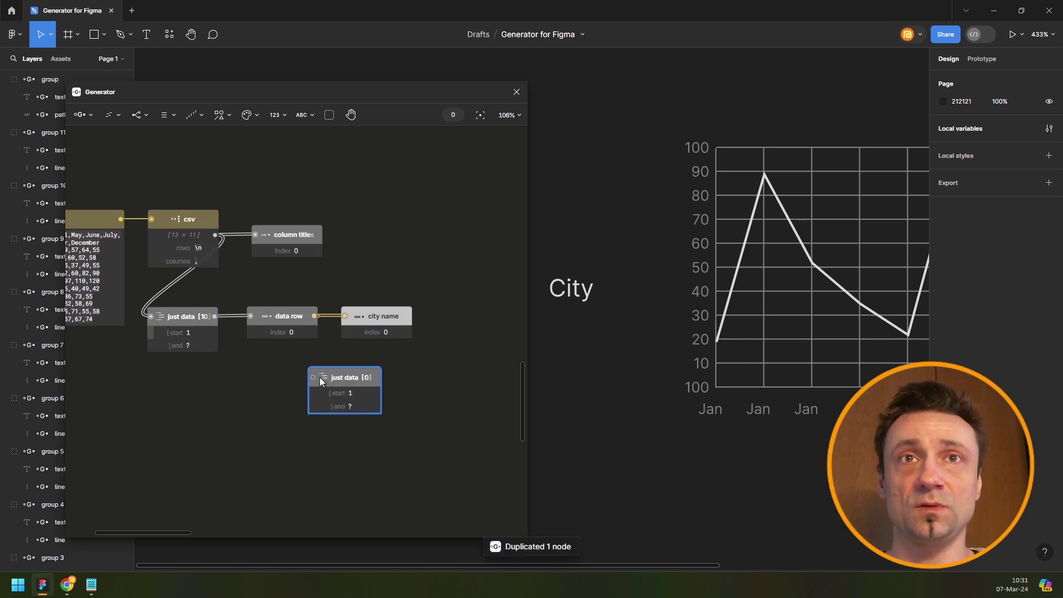
{"action": "left_click_drag", "start_coordinate": [320, 377], "coordinate": [344, 378]}
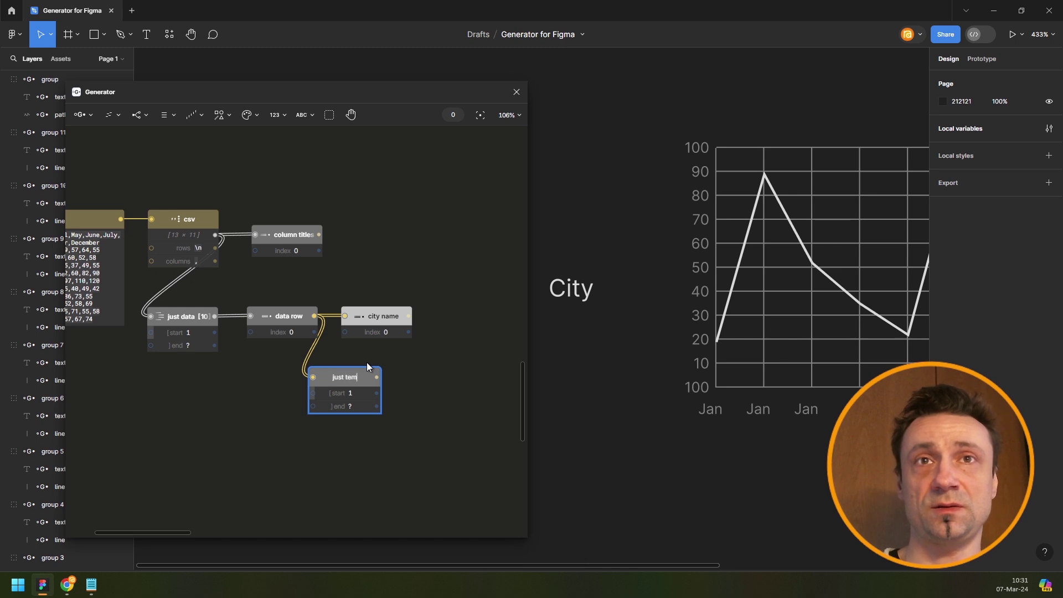
{"action": "type", "text": "ps"}
{"action": "key", "text": "Return"}
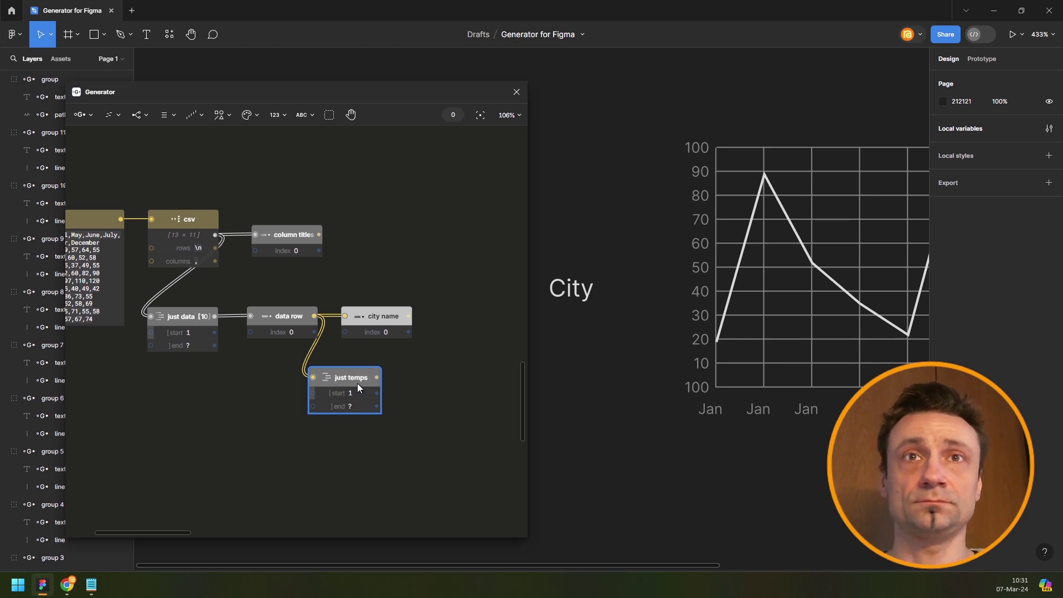
{"action": "left_click_drag", "start_coordinate": [357, 383], "coordinate": [394, 384]}
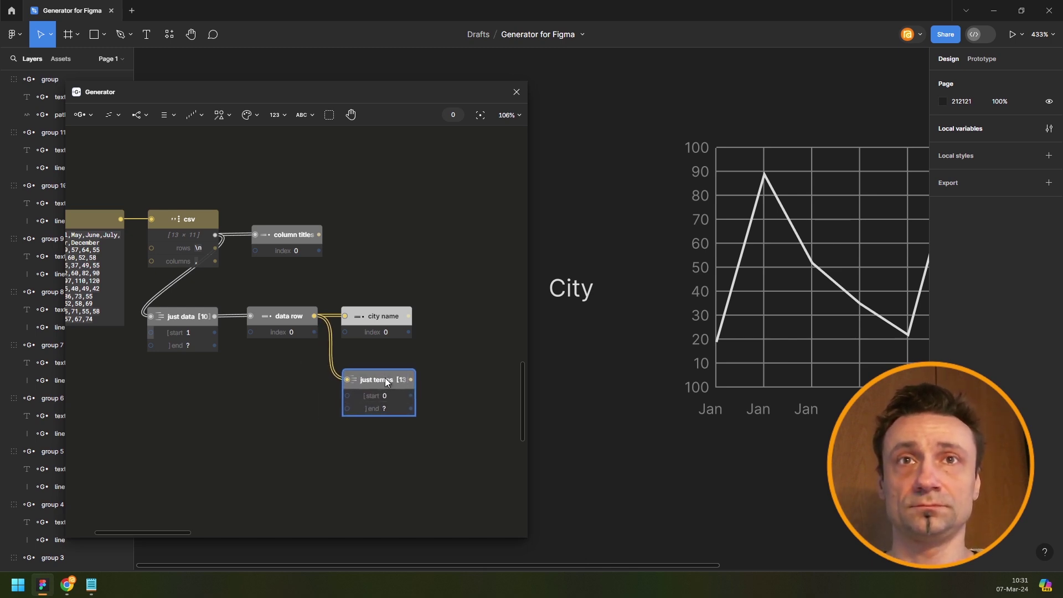
Attach a List node to the just temps output and set the start index of just temps to 1.
{"action": "key", "text": "Tab"}
{"action": "type", "text": "l"}
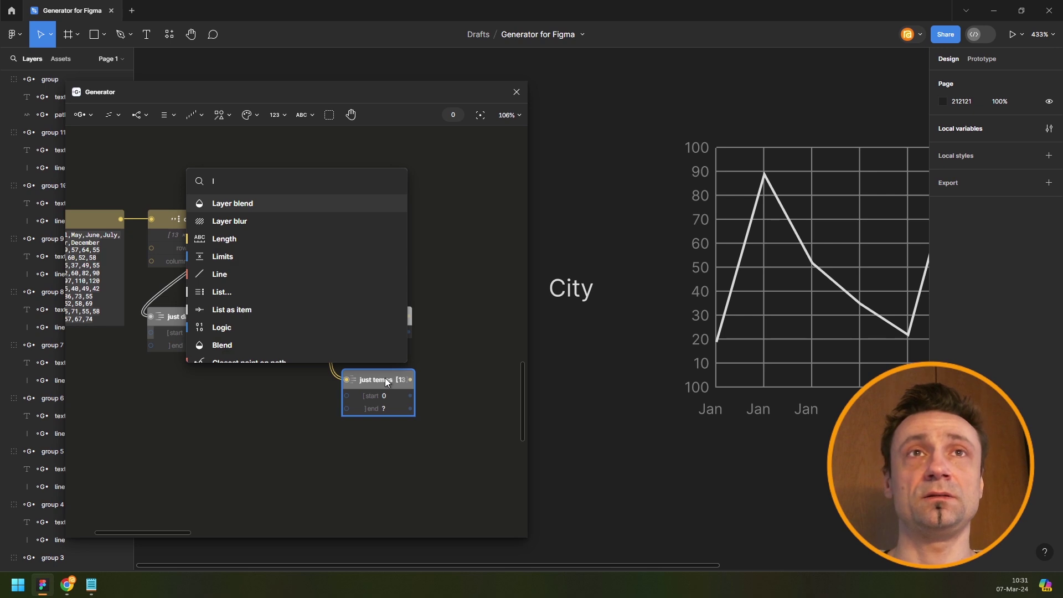
{"action": "type", "text": "is"}
{"action": "key", "text": "Return"}
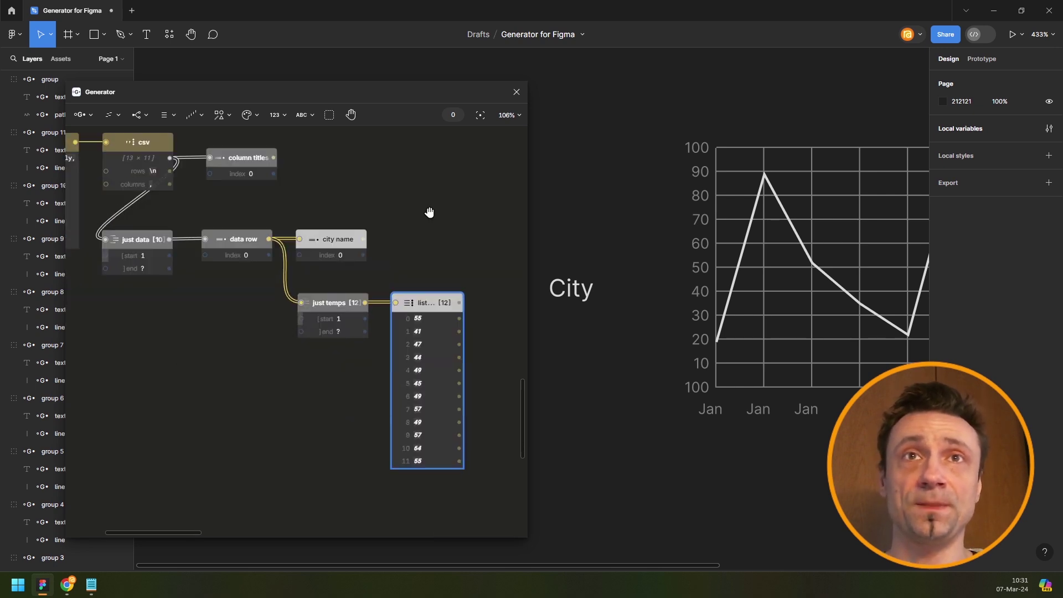
Add a Text node beside city name and connect the city name output to it.
{"action": "left_click", "coordinate": [278, 116]}
{"action": "left_click", "coordinate": [304, 116]}
{"action": "left_click", "coordinate": [299, 143]}
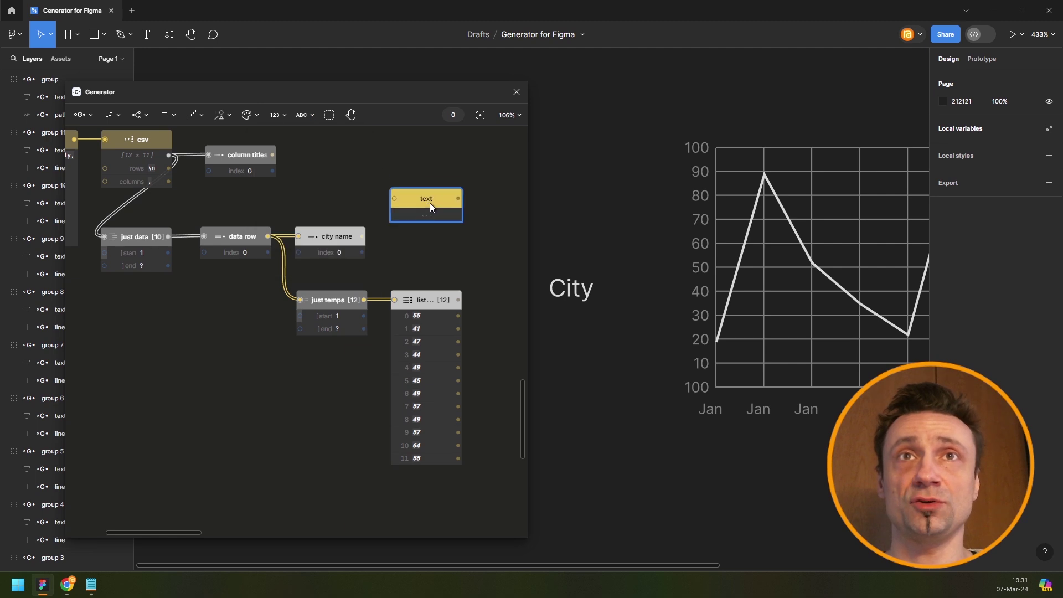
{"action": "left_click", "coordinate": [433, 207]}
{"action": "left_click_drag", "start_coordinate": [364, 236], "coordinate": [424, 199]}
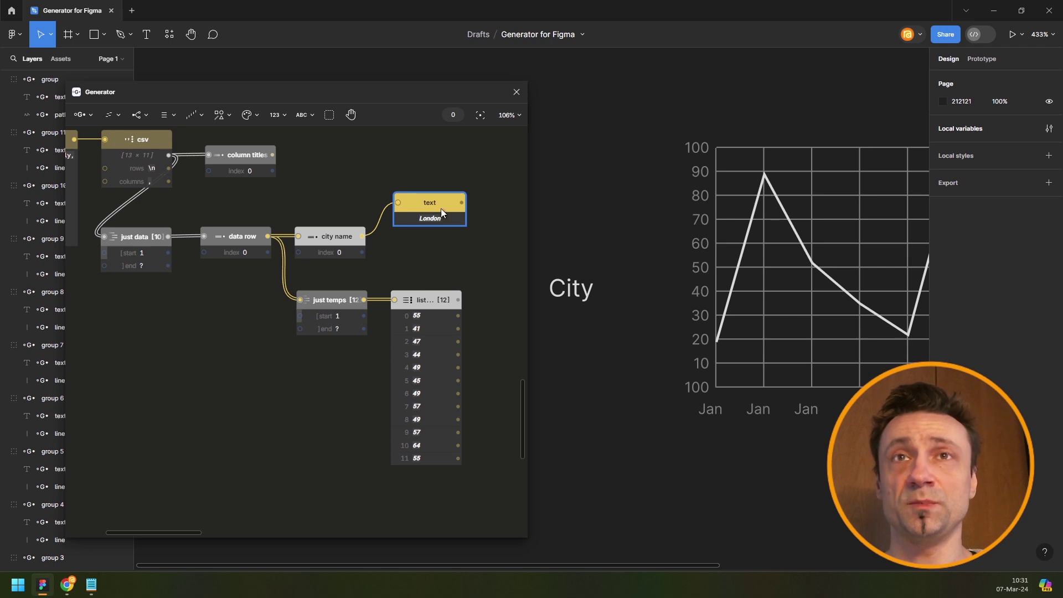
{"action": "left_click_drag", "start_coordinate": [431, 203], "coordinate": [424, 222]}
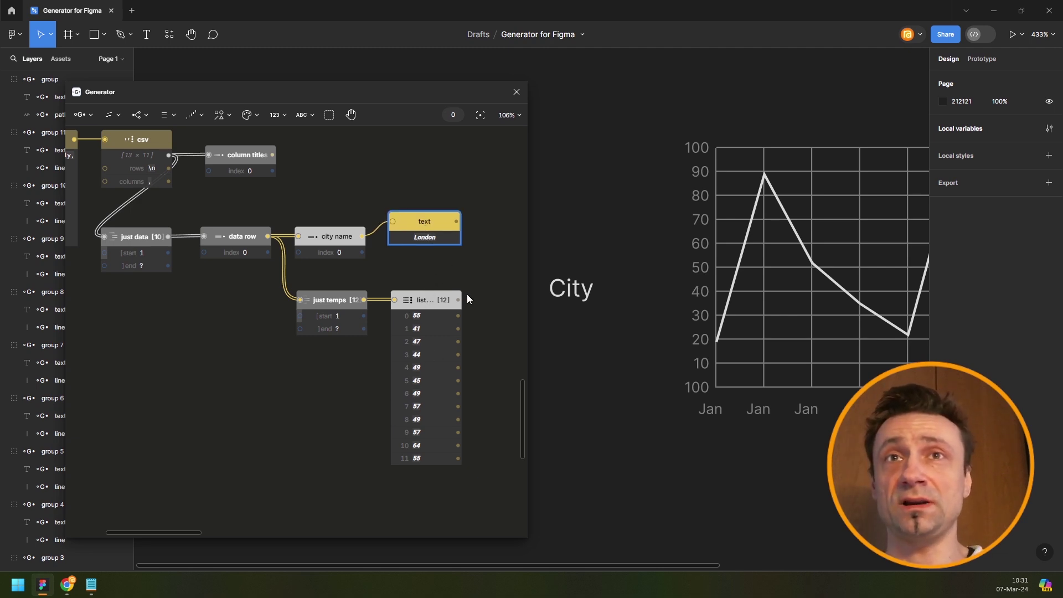
Move the list node farther away from just temps to make room for another node between them.
{"action": "left_click_drag", "start_coordinate": [467, 295], "coordinate": [510, 288]}
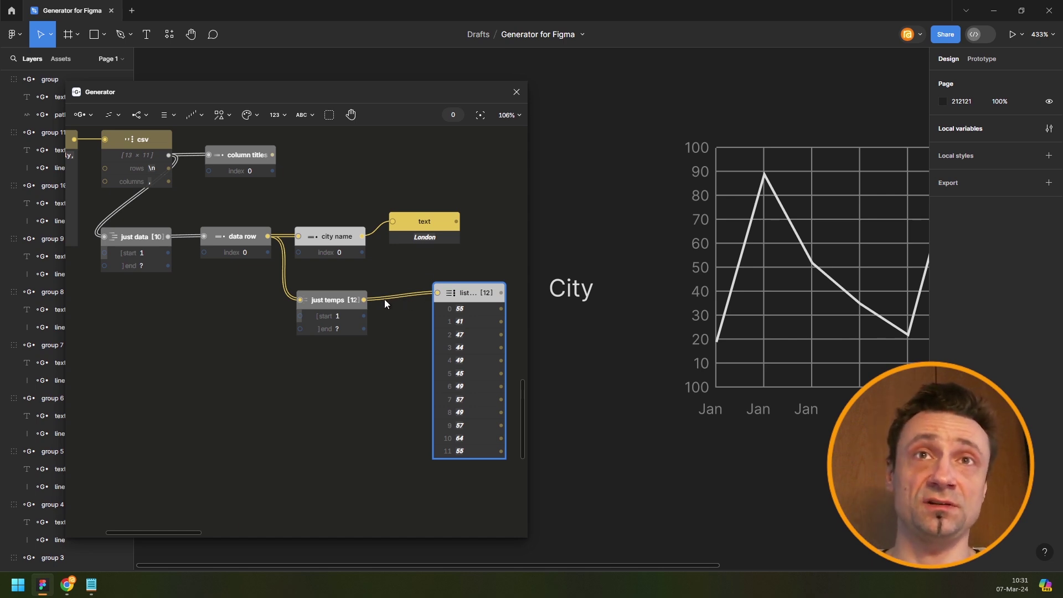
{"action": "left_click_drag", "start_coordinate": [332, 300], "coordinate": [327, 300]}
{"action": "left_click_drag", "start_coordinate": [471, 293], "coordinate": [488, 299]}
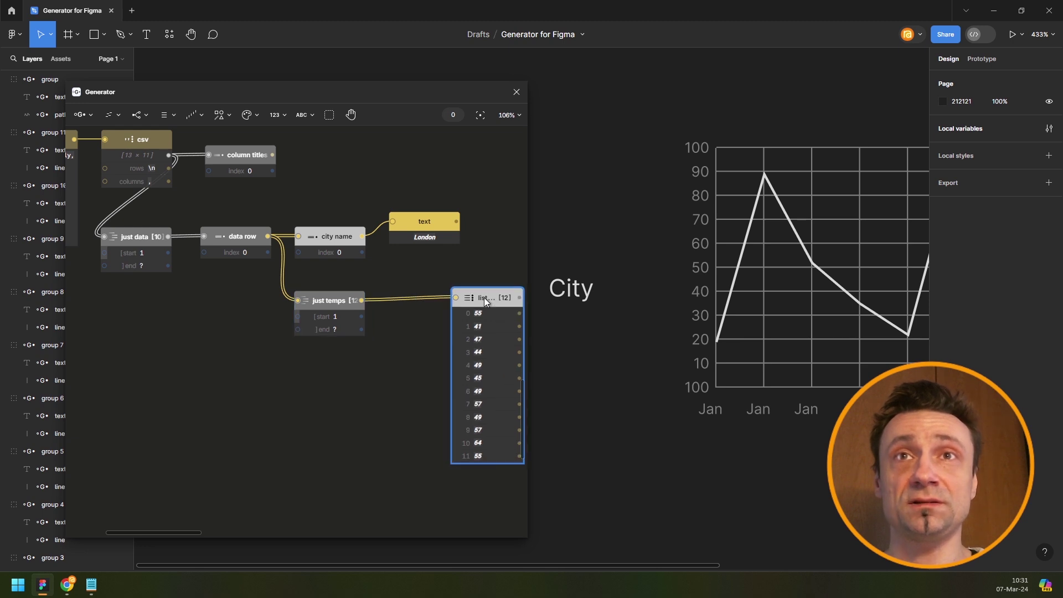
Insert a Text to Number conversion node between just temps and the list node, with the list placed beside it.
{"action": "left_click", "coordinate": [324, 300]}
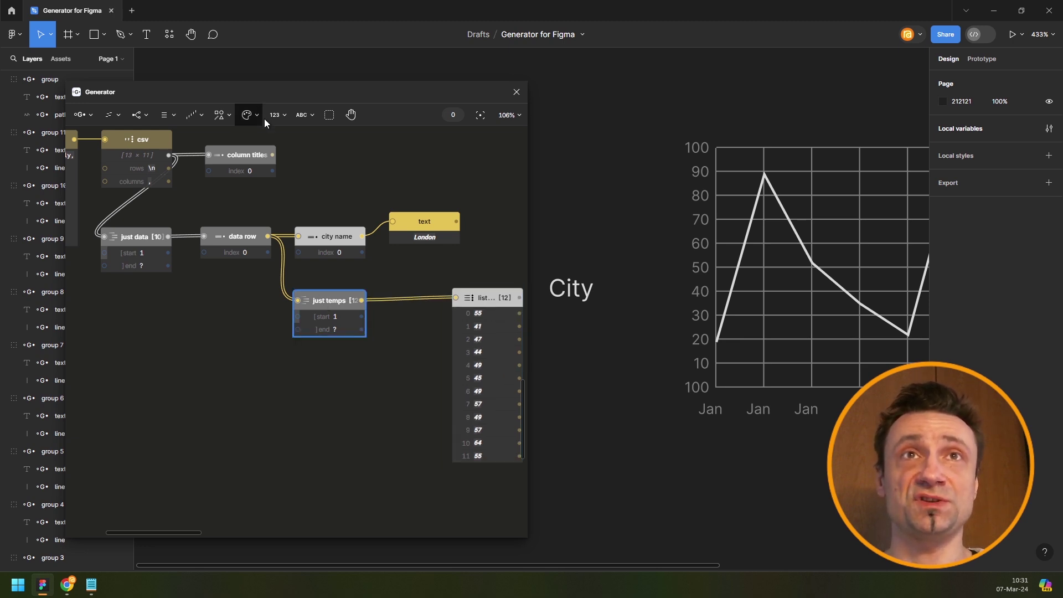
{"action": "left_click", "coordinate": [307, 117]}
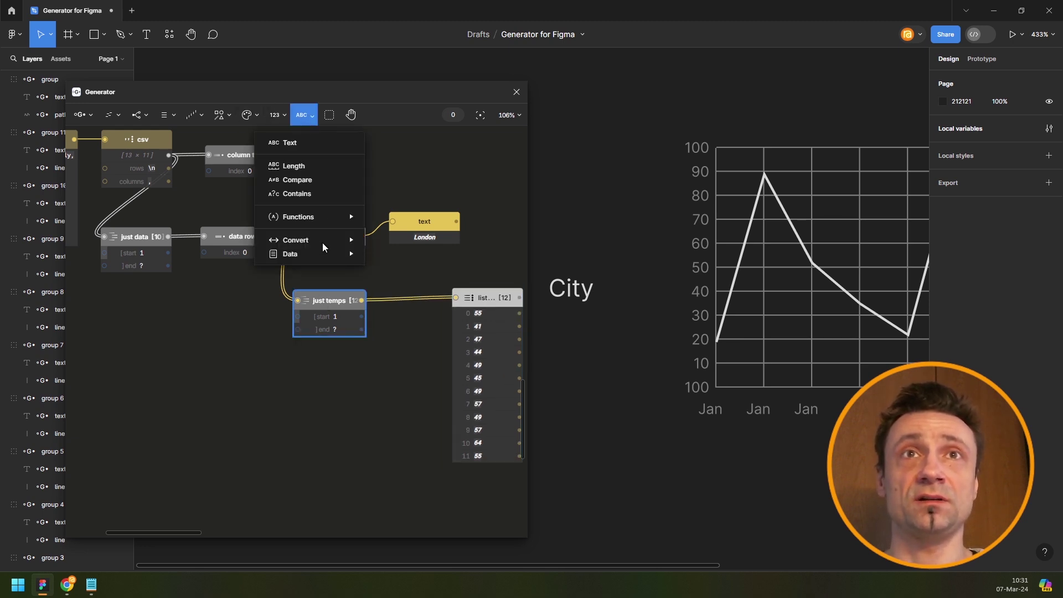
{"action": "mouse_move", "coordinate": [323, 243]}
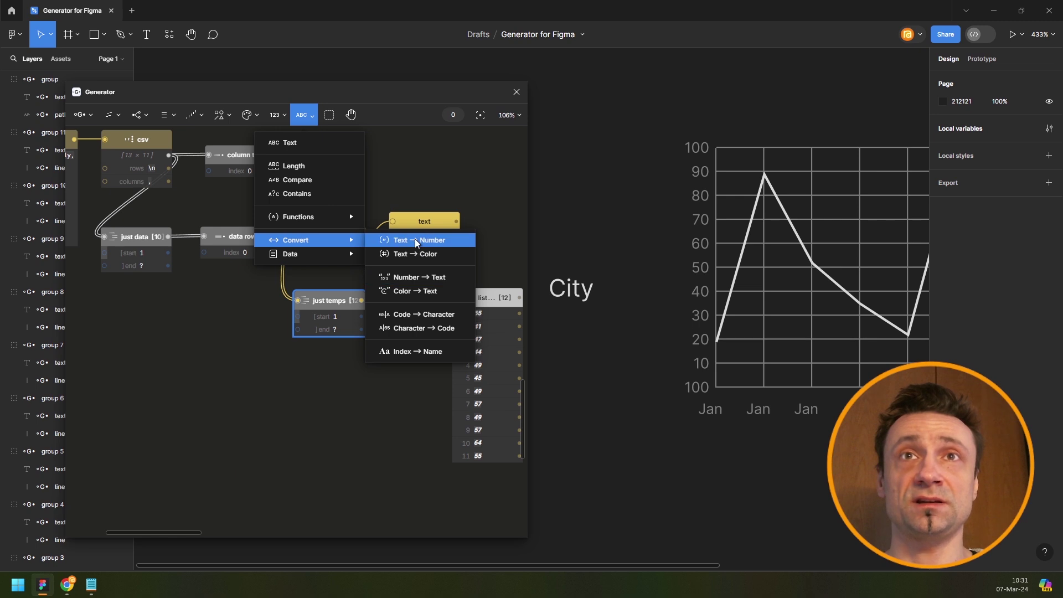
{"action": "left_click", "coordinate": [391, 294]}
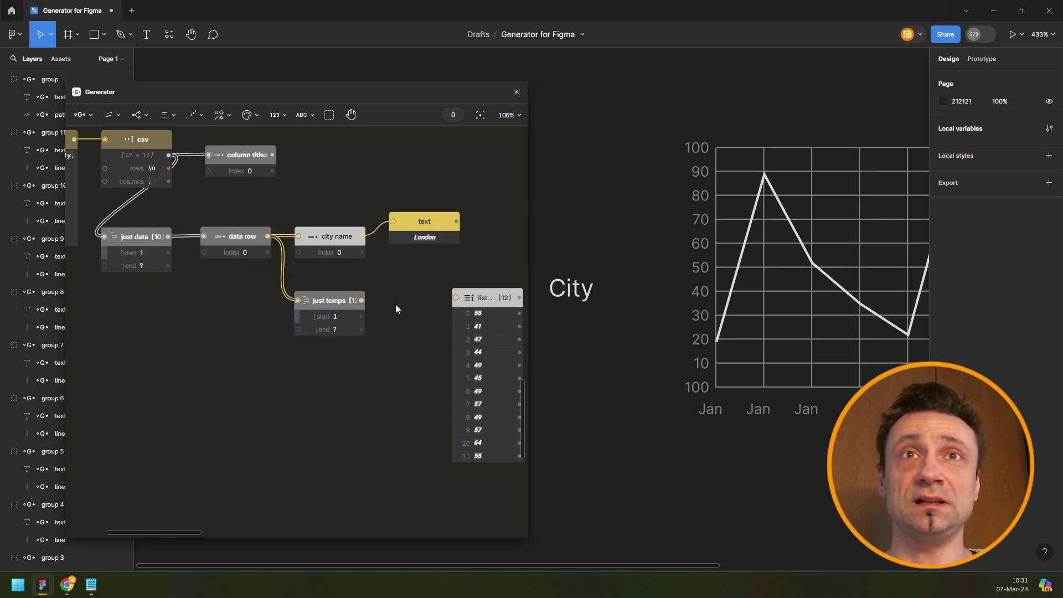
{"action": "left_click", "coordinate": [395, 305]}
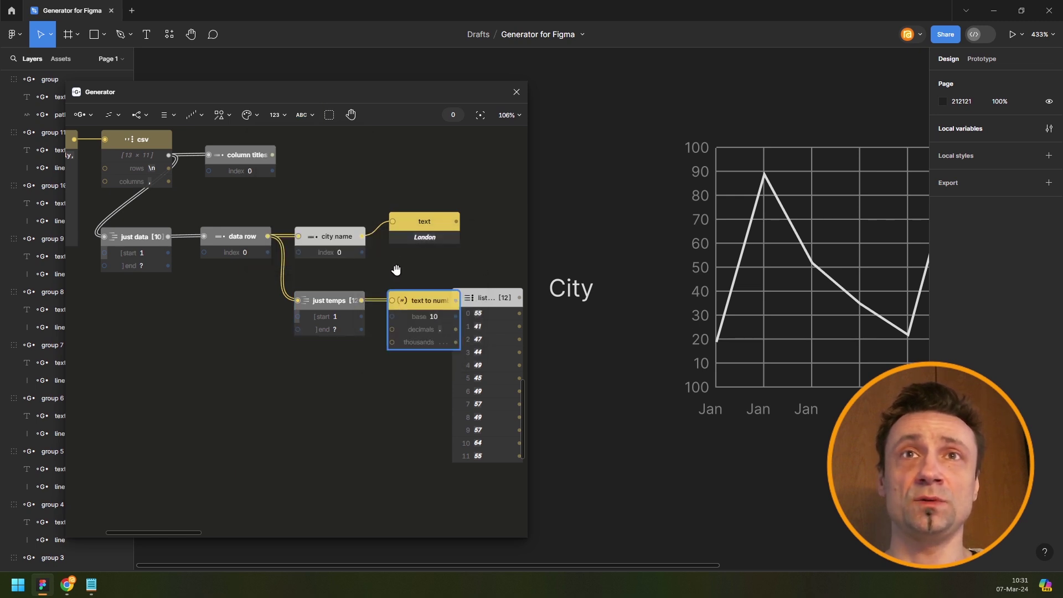
{"action": "scroll", "coordinate": [394, 271], "scroll_direction": "right", "scroll_amount": 4}
{"action": "left_click_drag", "start_coordinate": [389, 278], "coordinate": [440, 278]}
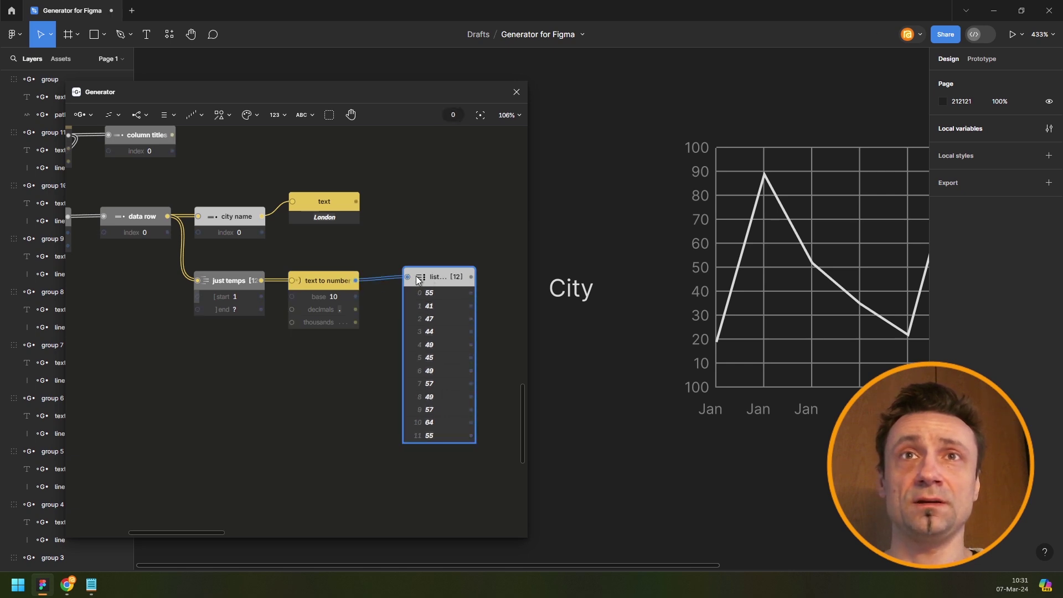
Delete the list node attached to text to number and the text node attached to city name.
{"action": "left_click_drag", "start_coordinate": [418, 279], "coordinate": [420, 297]}
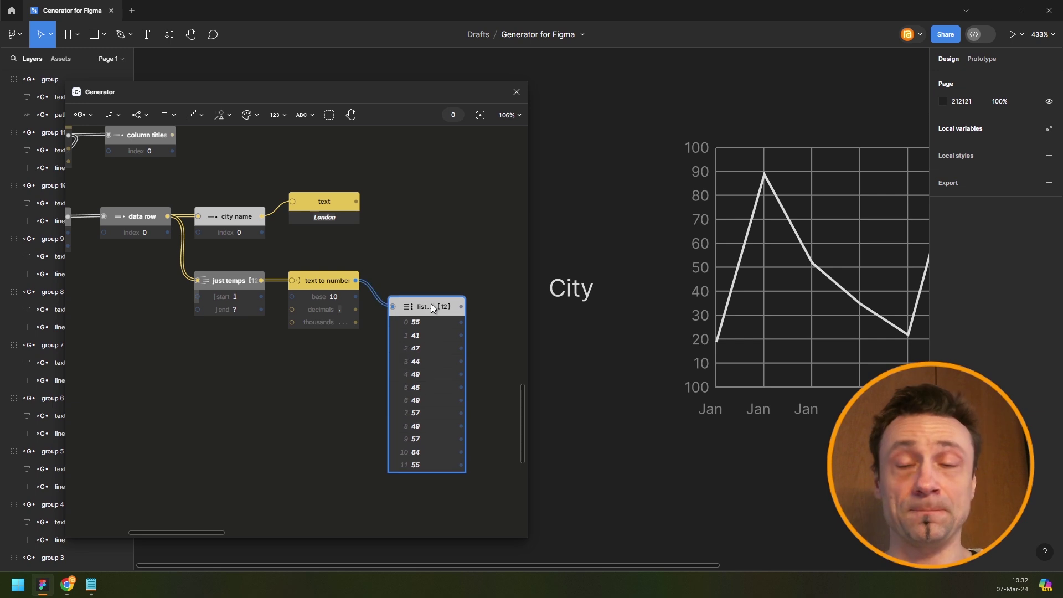
{"action": "key", "text": "Delete"}
{"action": "scroll", "coordinate": [357, 212], "scroll_direction": "down", "scroll_amount": 3}
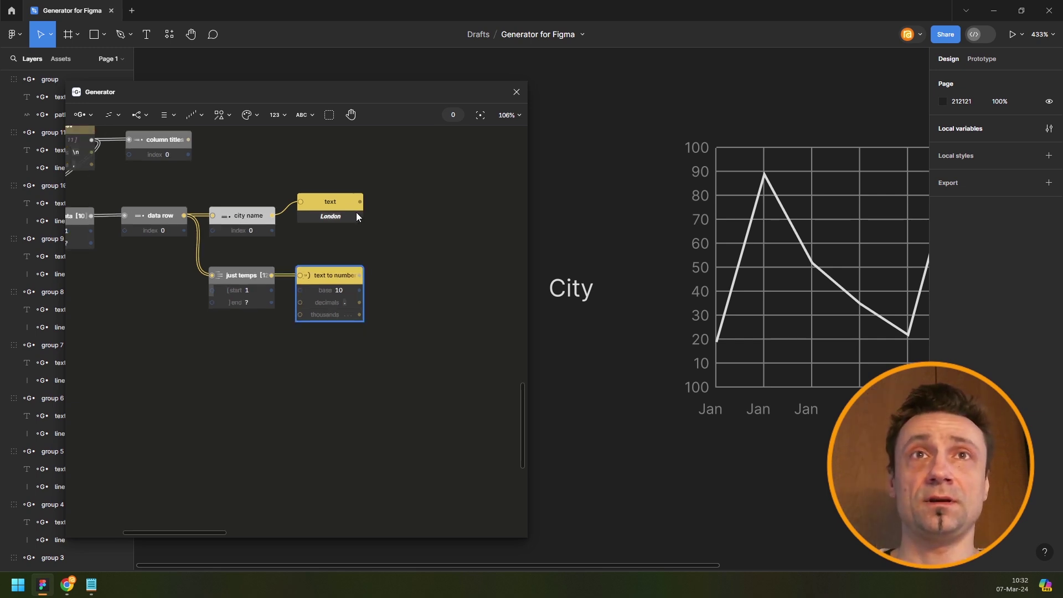
{"action": "left_click", "coordinate": [343, 203]}
{"action": "key", "text": "Delete"}
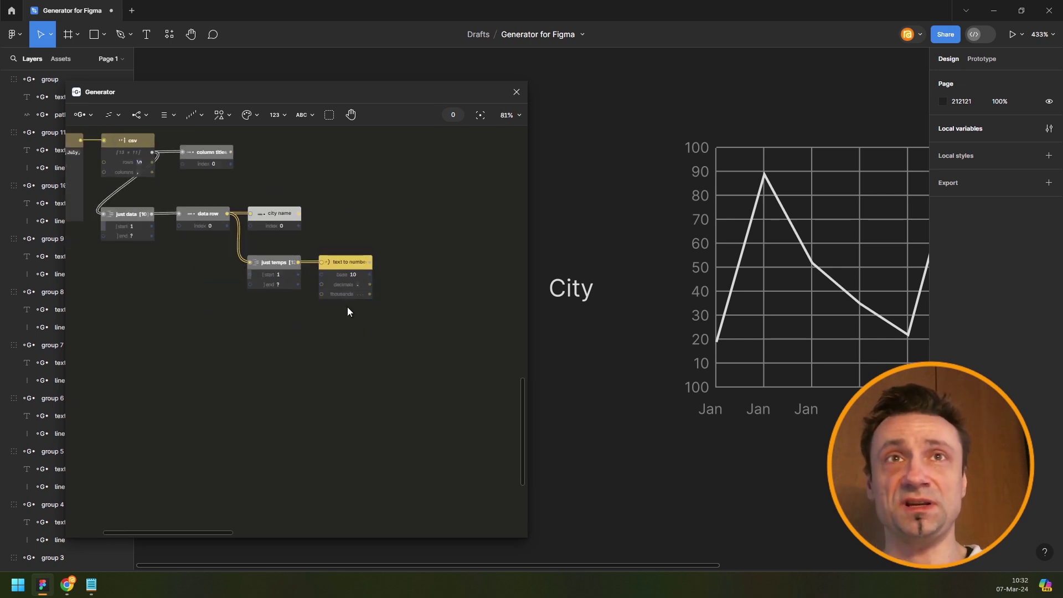
Add a panel sized around city name, just temps and text to number, and move it with its nodes farther from data row.
{"action": "scroll", "coordinate": [355, 287], "scroll_direction": "up", "scroll_amount": 3}
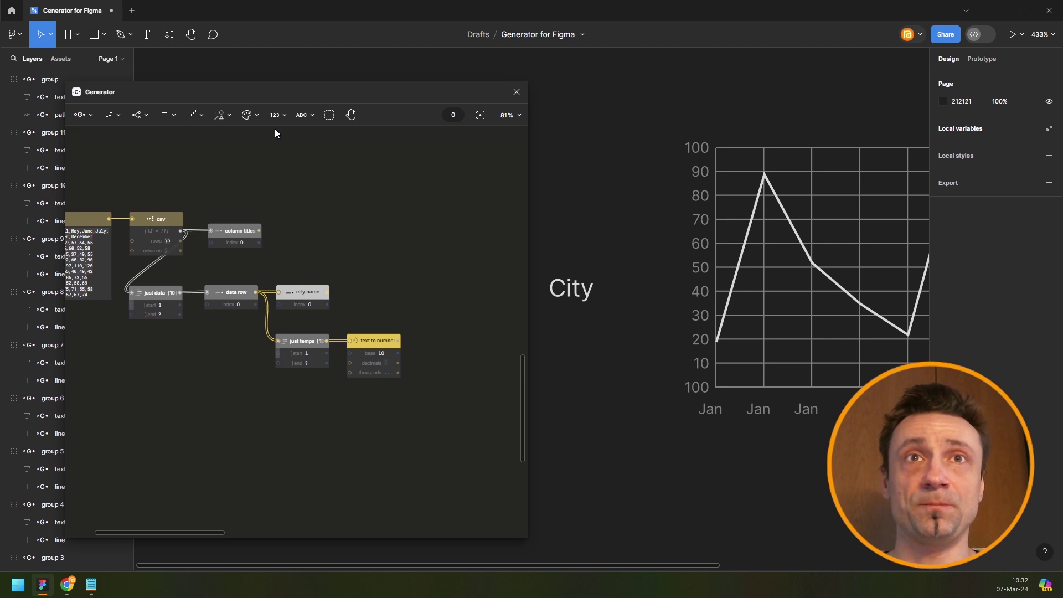
{"action": "left_click", "coordinate": [329, 115]}
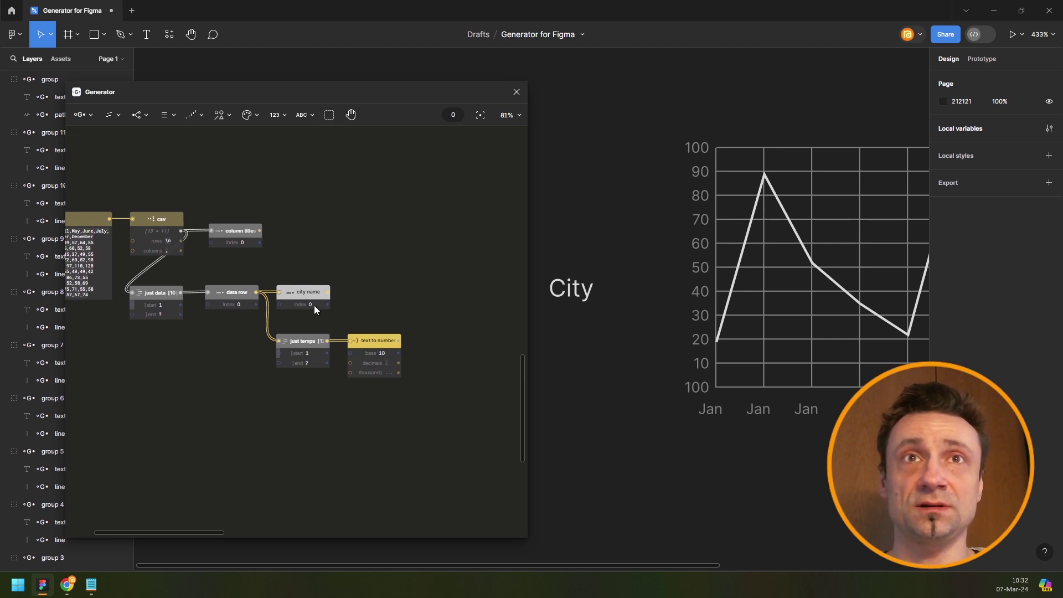
{"action": "left_click", "coordinate": [329, 317]}
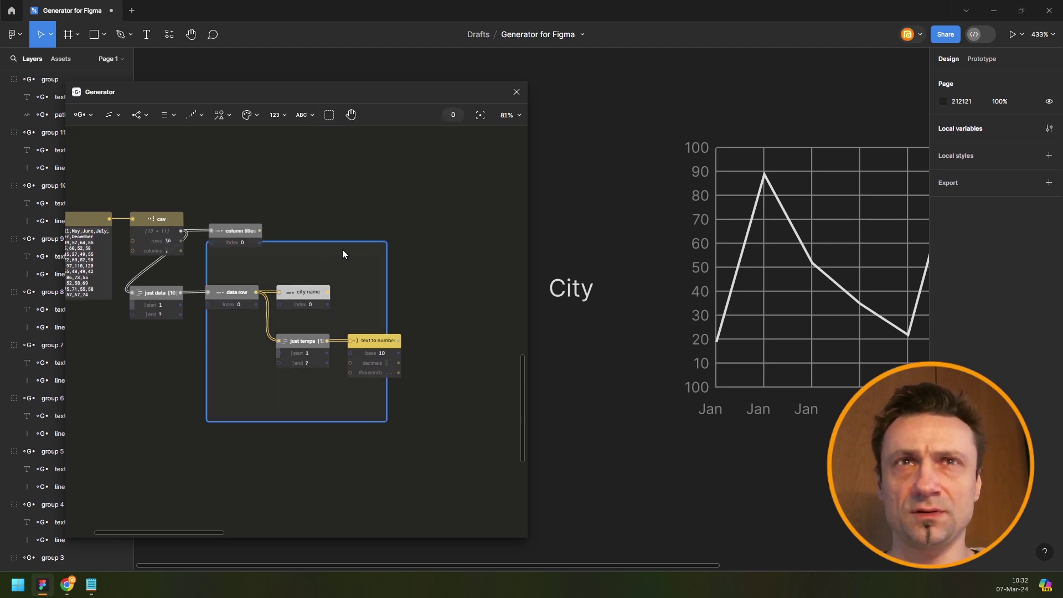
{"action": "left_click_drag", "start_coordinate": [342, 253], "coordinate": [377, 270]}
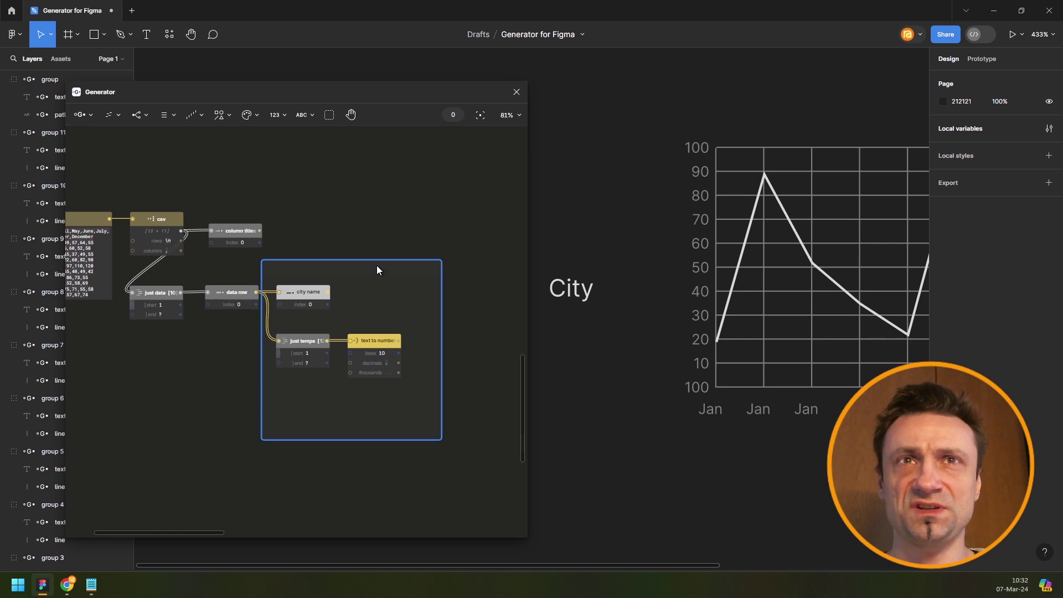
{"action": "left_click_drag", "start_coordinate": [439, 439], "coordinate": [411, 392]}
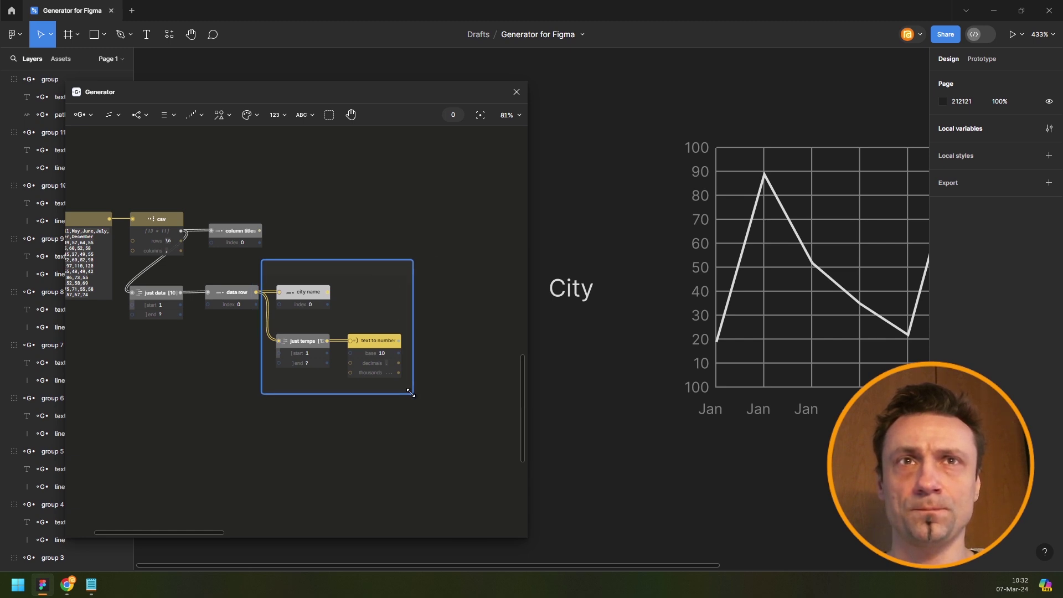
{"action": "left_click_drag", "start_coordinate": [348, 264], "coordinate": [382, 264]}
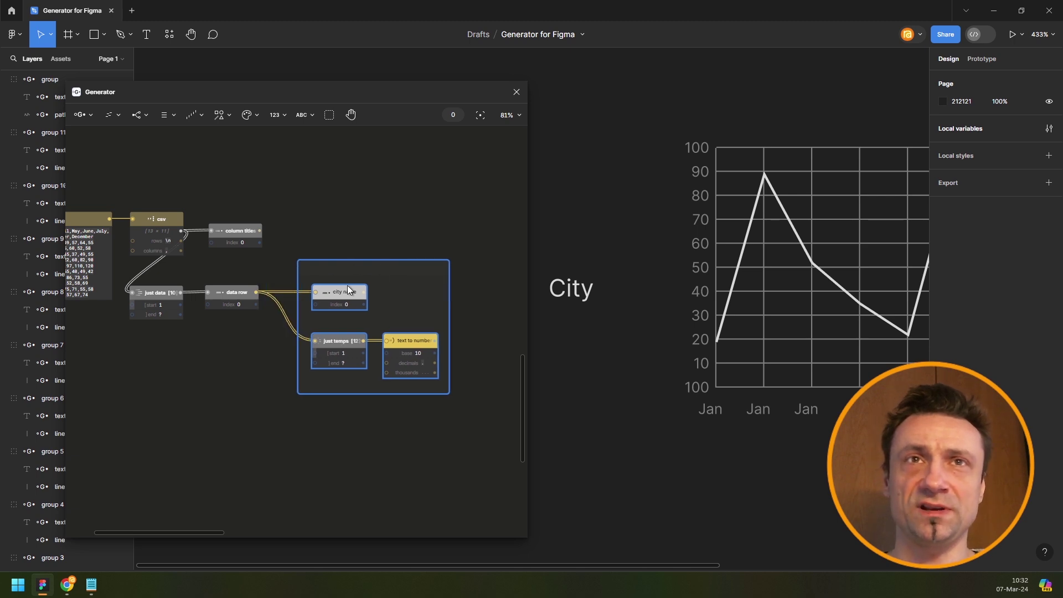
{"action": "left_click", "coordinate": [363, 250]}
{"action": "left_click", "coordinate": [367, 268]}
{"action": "left_click", "coordinate": [285, 214]}
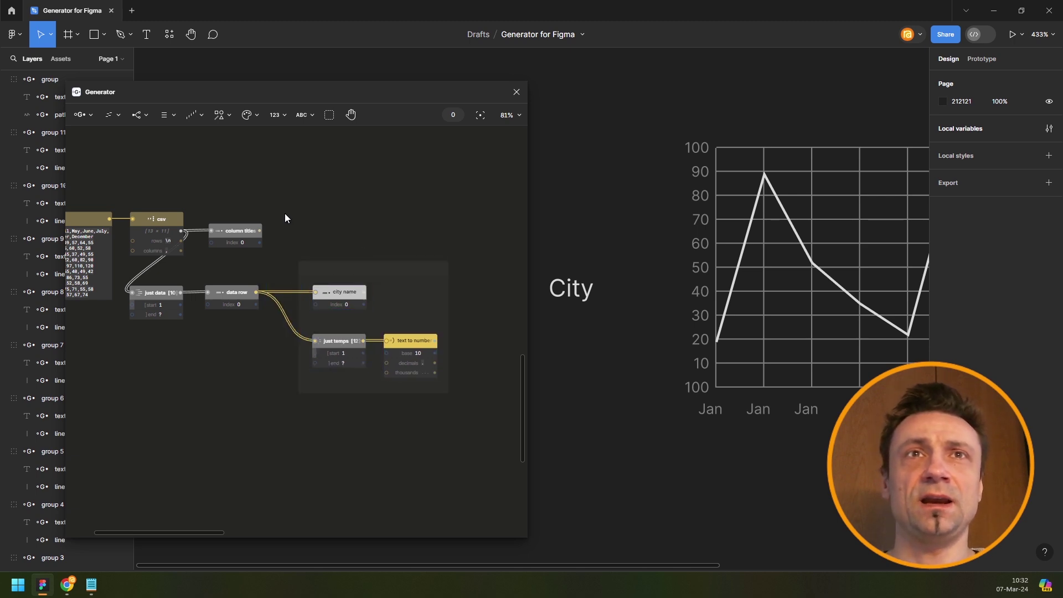
{"action": "key", "text": "ctrl+v"}
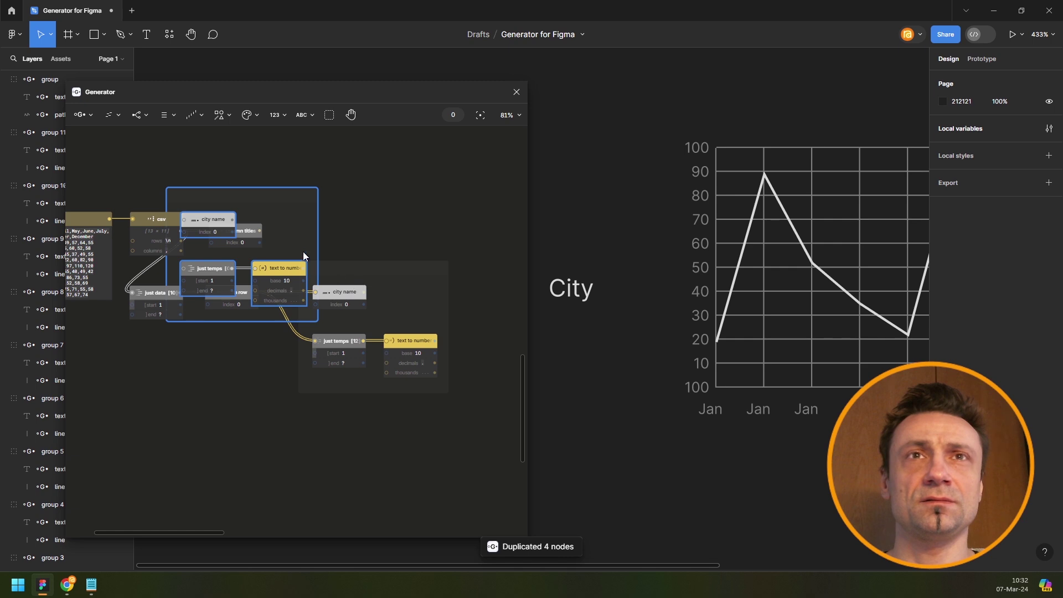
{"action": "key", "text": "ctrl+z"}
Paste a copy of the panel without its nodes and fit it around column titles and data row.
{"action": "left_click", "coordinate": [364, 272]}
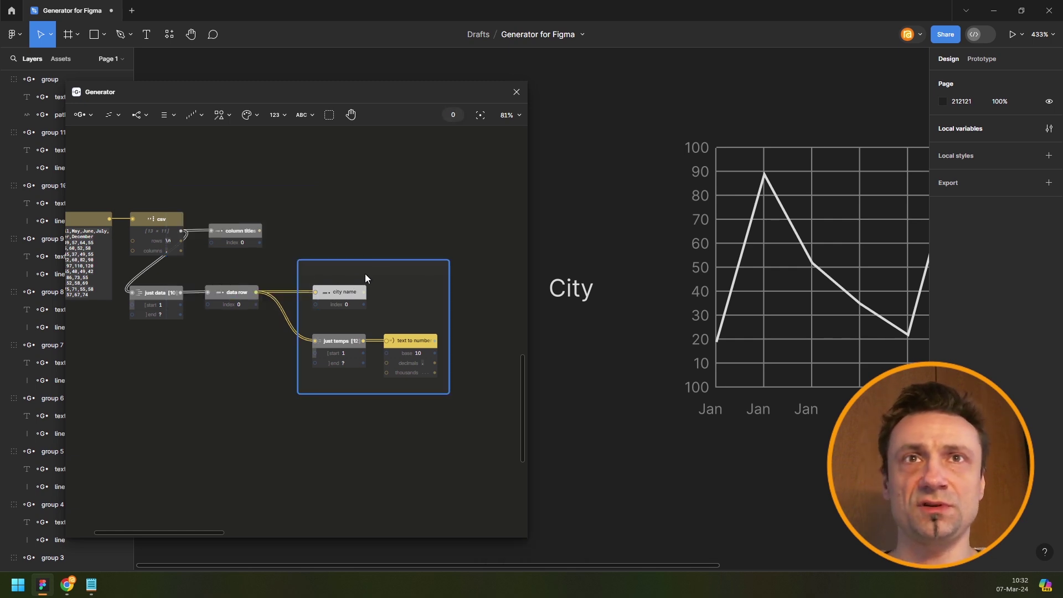
{"action": "left_click", "coordinate": [233, 178]}
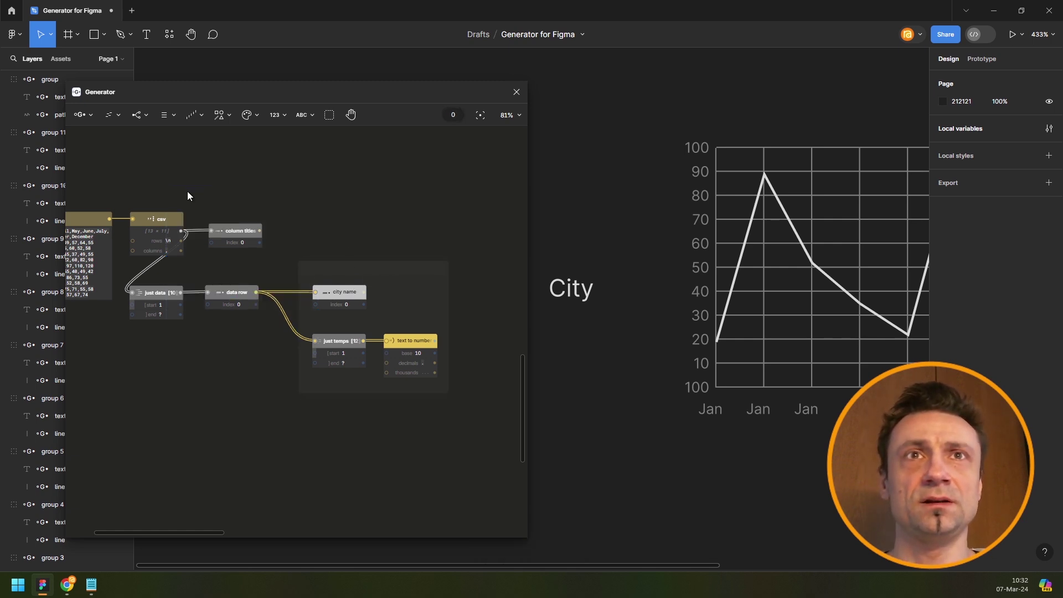
{"action": "key", "text": "ctrl+v"}
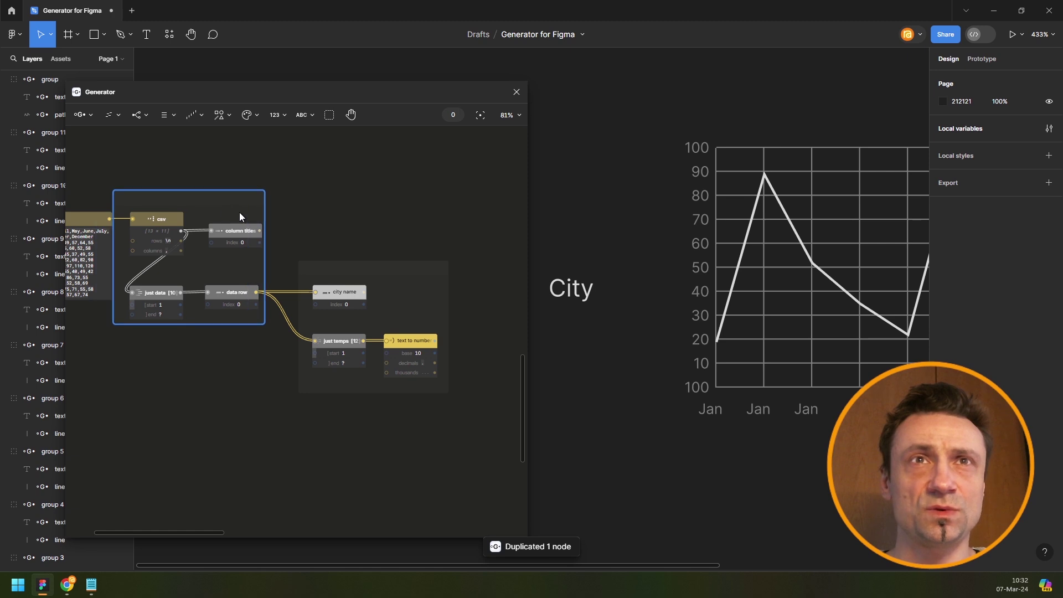
{"action": "left_click_drag", "start_coordinate": [234, 211], "coordinate": [221, 208]}
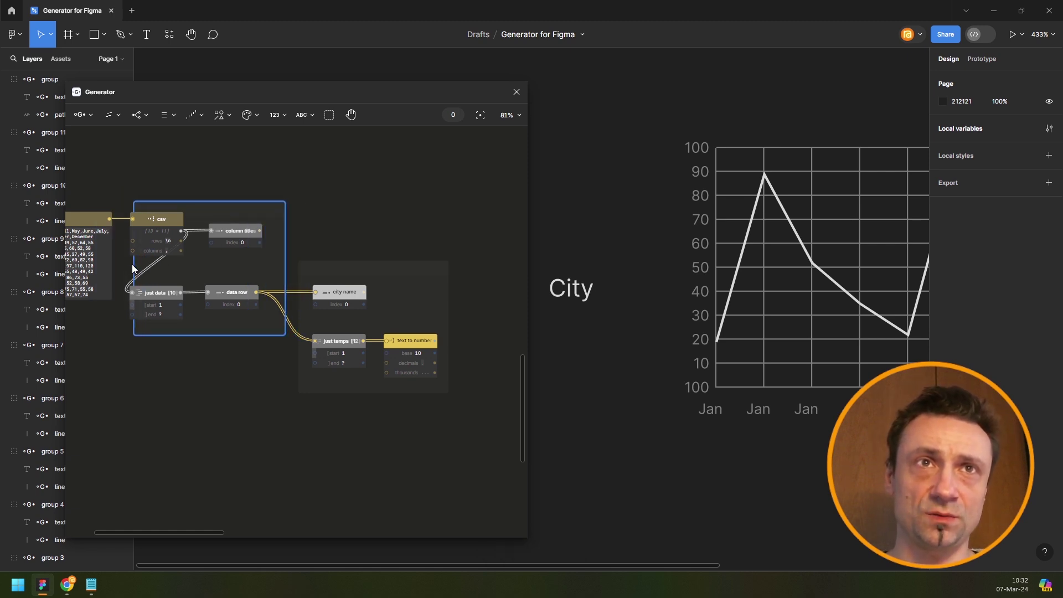
{"action": "left_click_drag", "start_coordinate": [133, 269], "coordinate": [195, 262]}
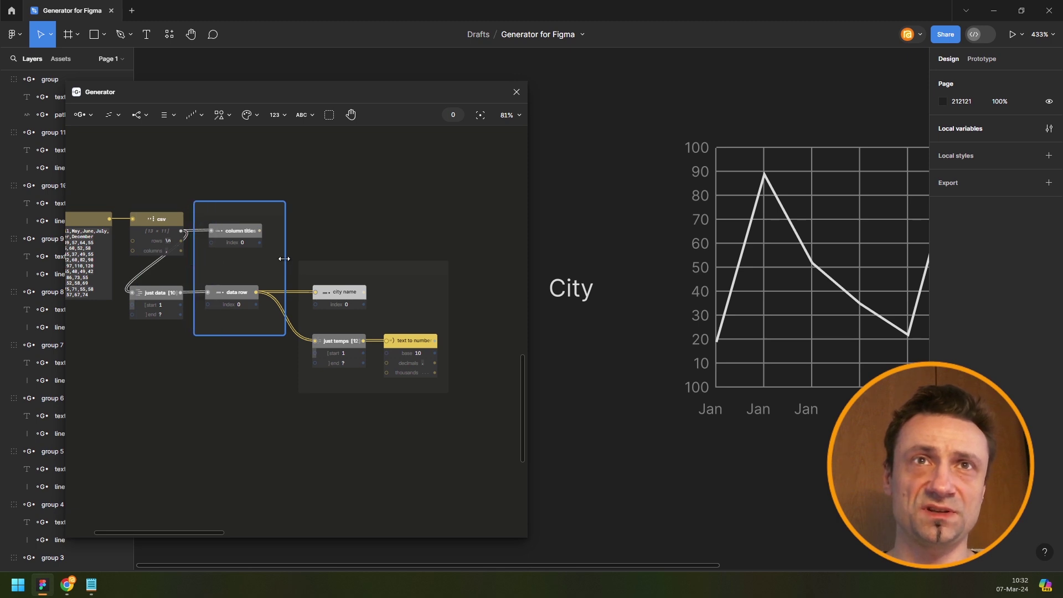
{"action": "left_click_drag", "start_coordinate": [284, 258], "coordinate": [278, 259]}
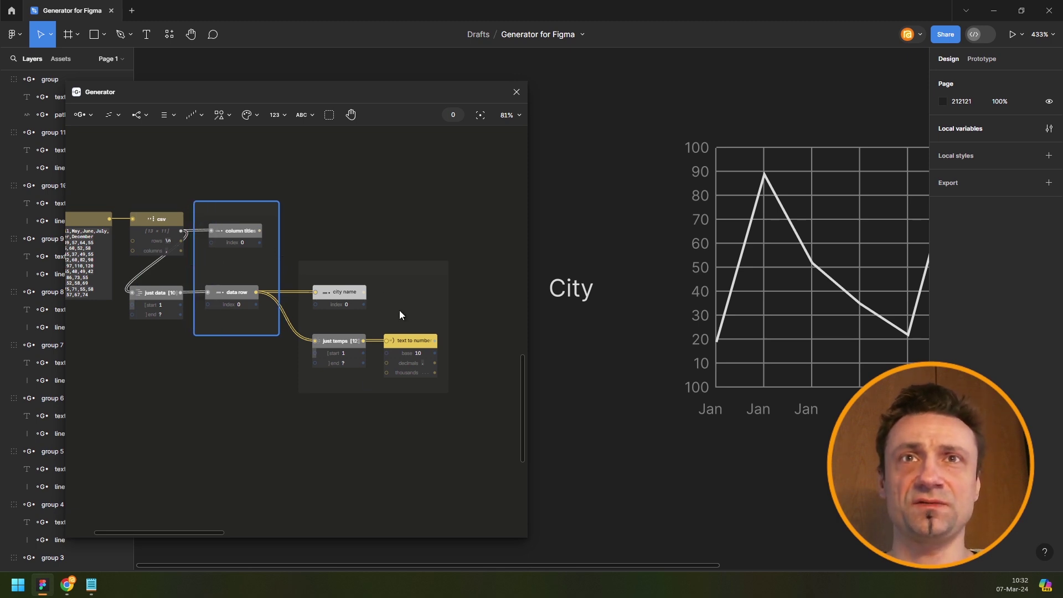
{"action": "left_click", "coordinate": [393, 175]}
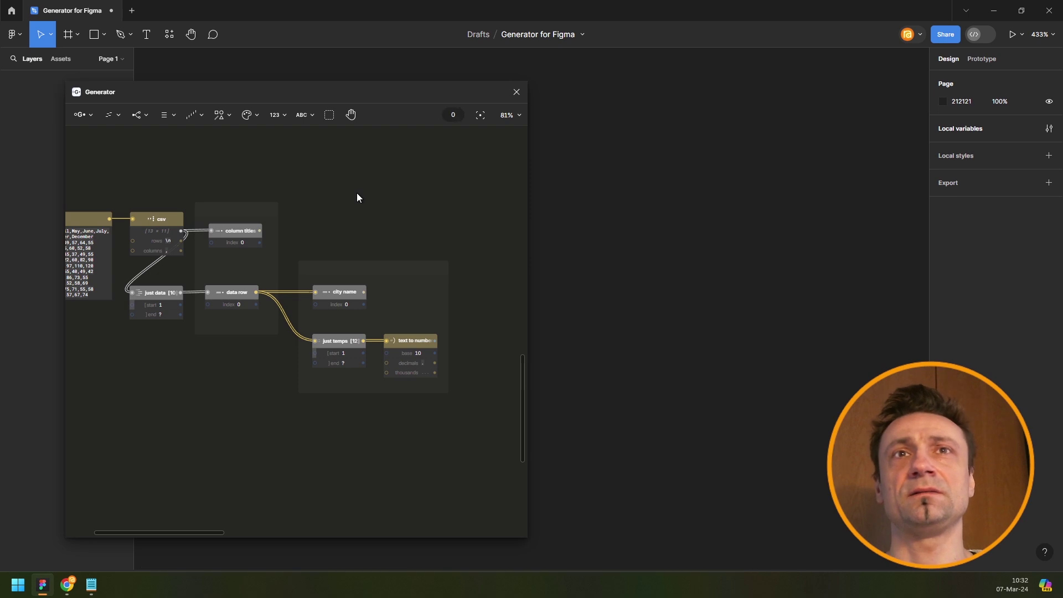
Activate the final output node that collects the chart's three sections.
{"action": "scroll", "coordinate": [357, 198], "scroll_direction": "down", "scroll_amount": 2}
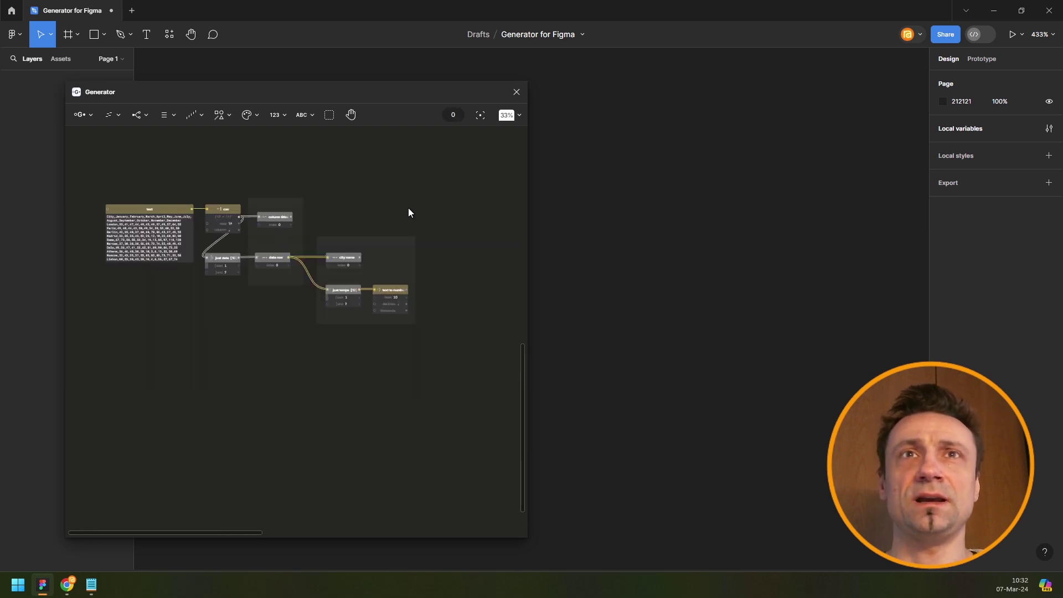
{"action": "scroll", "coordinate": [408, 211], "scroll_direction": "down", "scroll_amount": 4}
{"action": "scroll", "coordinate": [192, 218], "scroll_direction": "right", "scroll_amount": 3}
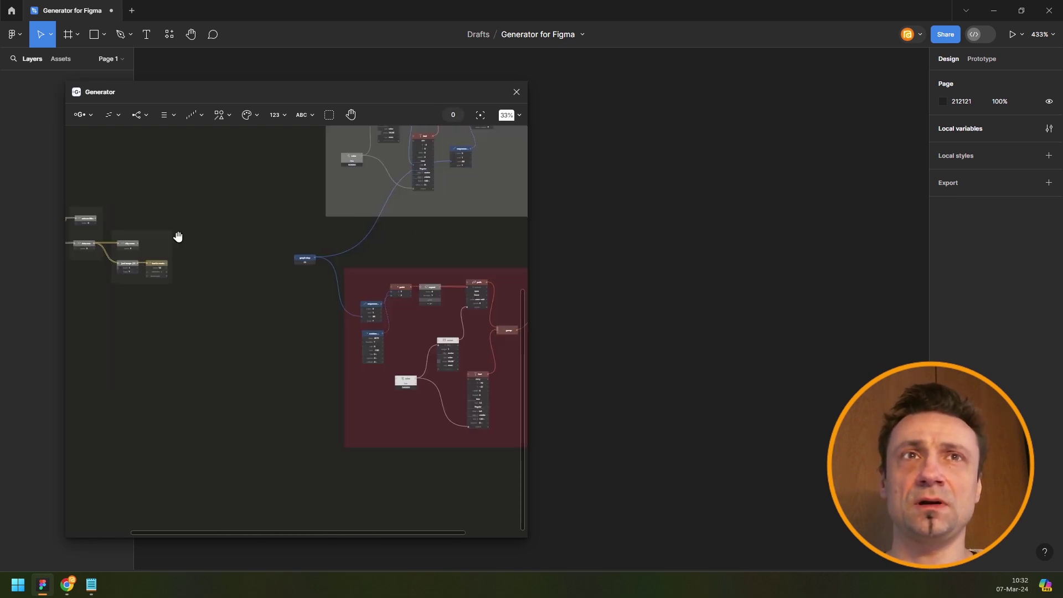
{"action": "scroll", "coordinate": [178, 235], "scroll_direction": "right", "scroll_amount": 5}
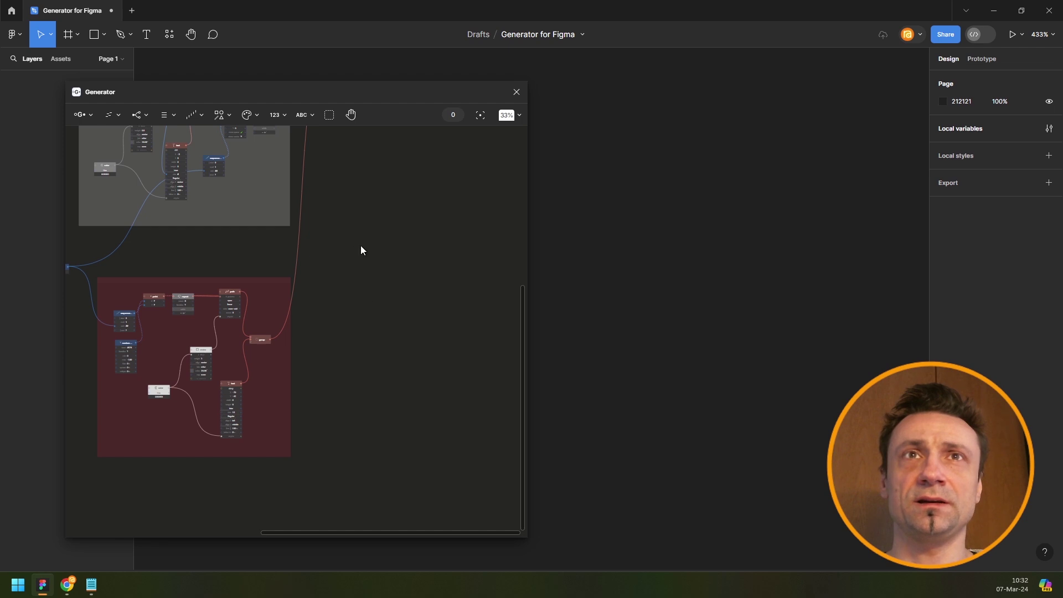
{"action": "scroll", "coordinate": [355, 227], "scroll_direction": "up", "scroll_amount": 3}
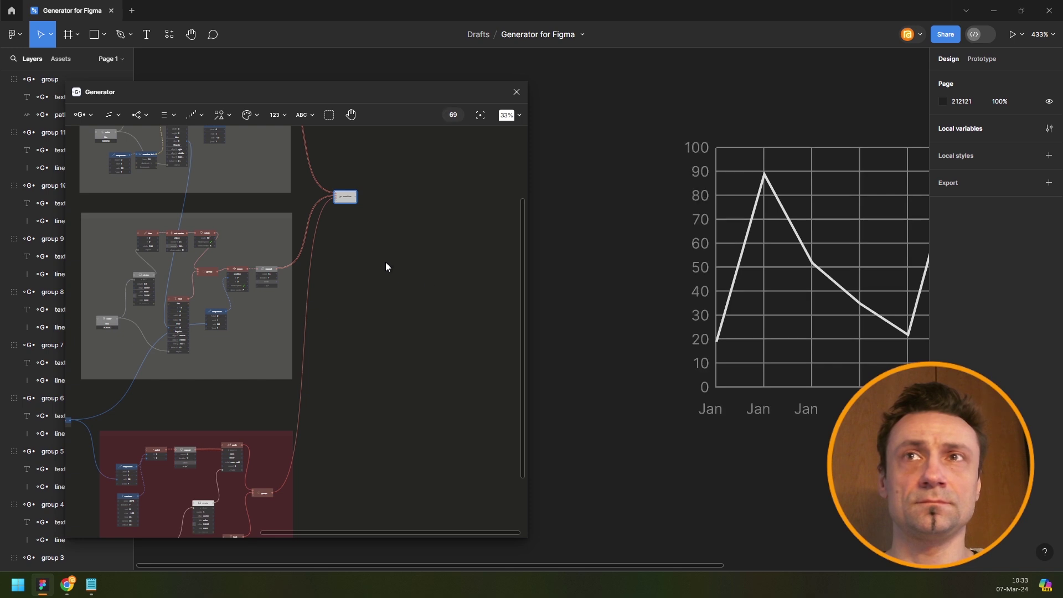
Connect the city name output to the text content input of the text node in the red panel.
{"action": "scroll", "coordinate": [383, 263], "scroll_direction": "down", "scroll_amount": 3}
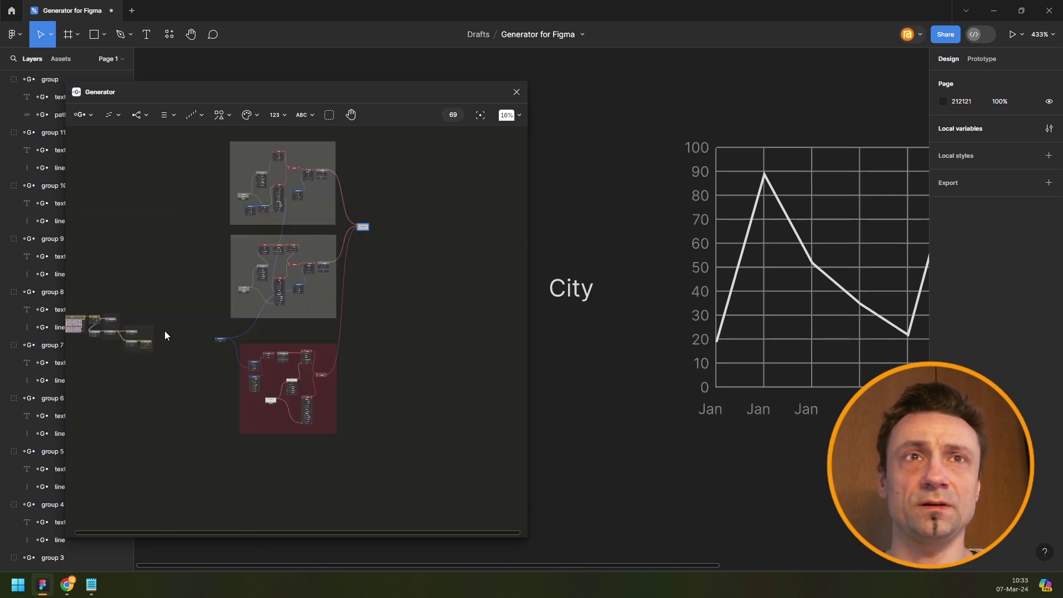
{"action": "scroll", "coordinate": [127, 341], "scroll_direction": "up", "scroll_amount": 3}
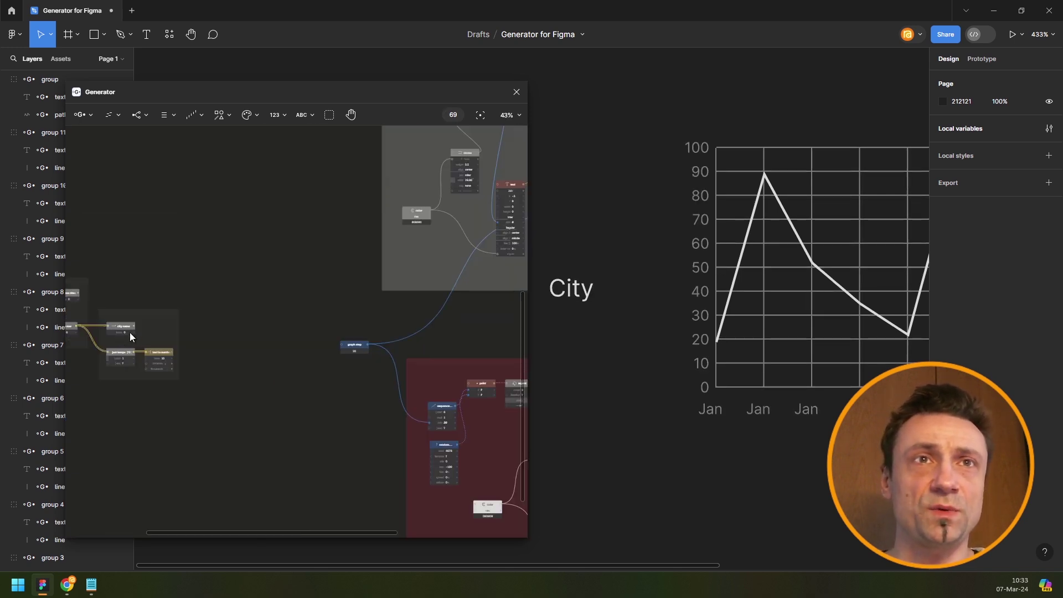
{"action": "scroll", "coordinate": [129, 332], "scroll_direction": "up", "scroll_amount": 5}
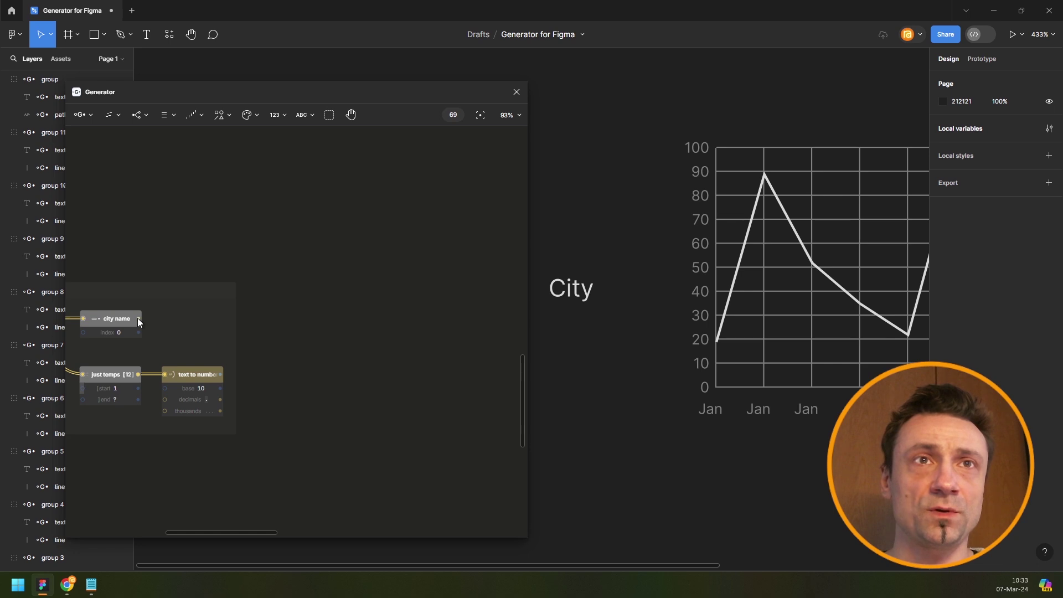
{"action": "scroll", "coordinate": [271, 313], "scroll_direction": "down", "scroll_amount": 5}
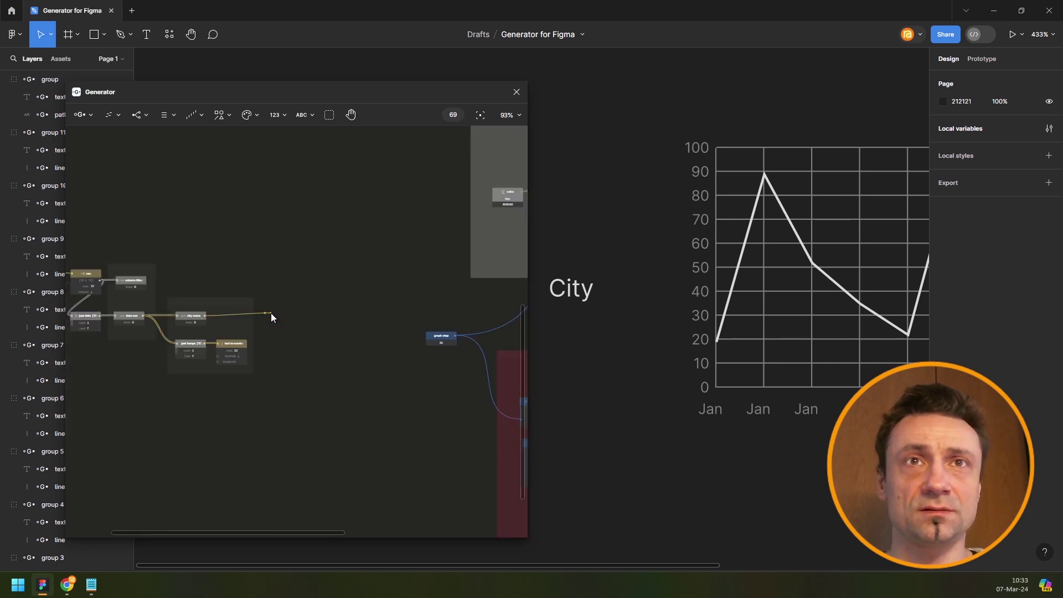
{"action": "left_click_drag", "start_coordinate": [275, 318], "coordinate": [428, 439]}
{"action": "scroll", "coordinate": [476, 428], "scroll_direction": "up", "scroll_amount": 5}
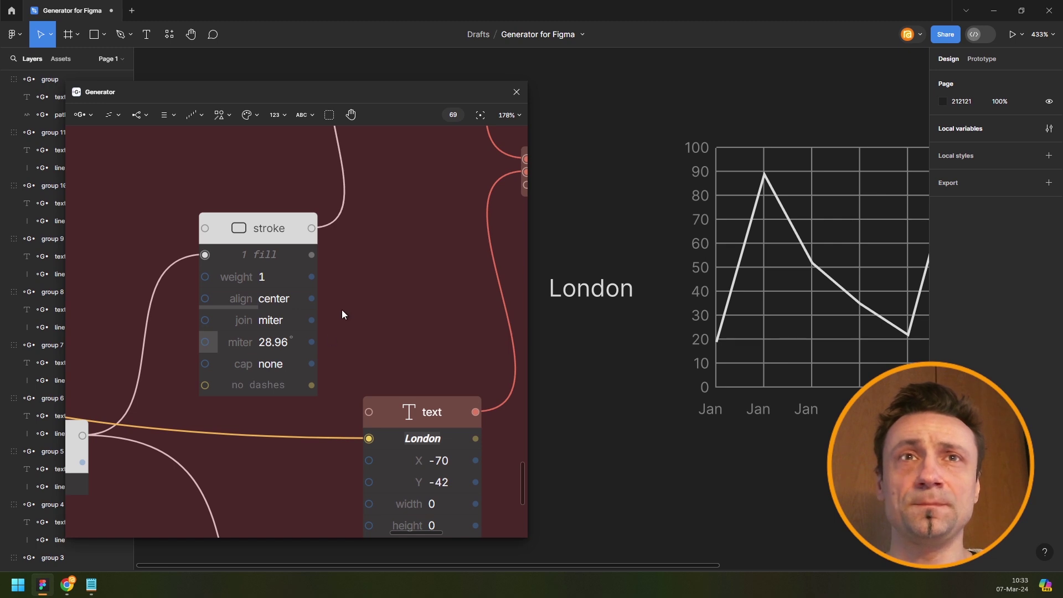
Delete the random node that feeds the point's Y value in the red panel.
{"action": "scroll", "coordinate": [373, 239], "scroll_direction": "down", "scroll_amount": 5}
{"action": "scroll", "coordinate": [294, 194], "scroll_direction": "up", "scroll_amount": 3}
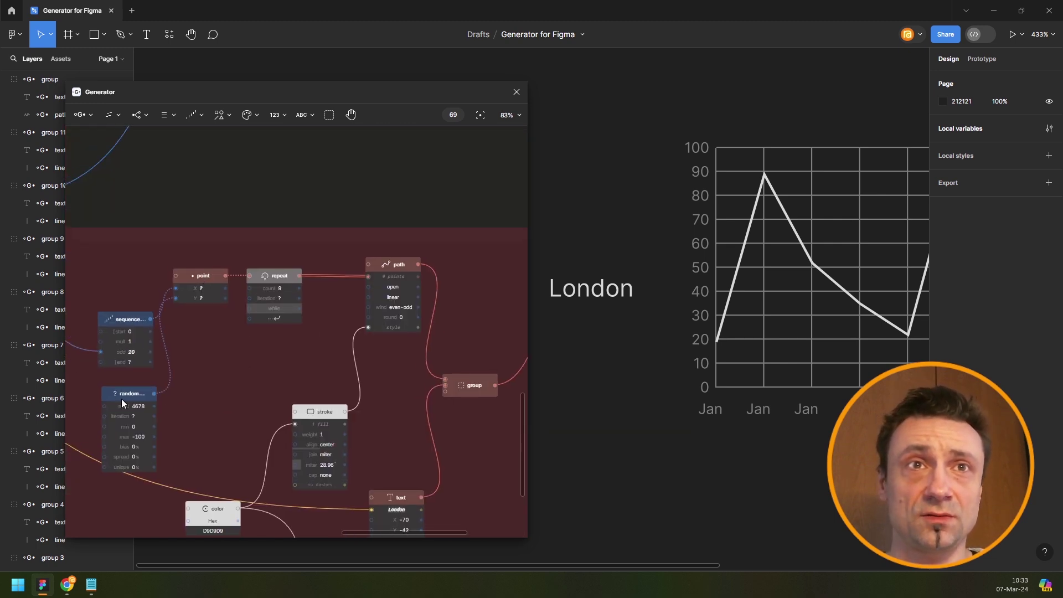
{"action": "left_click", "coordinate": [132, 397]}
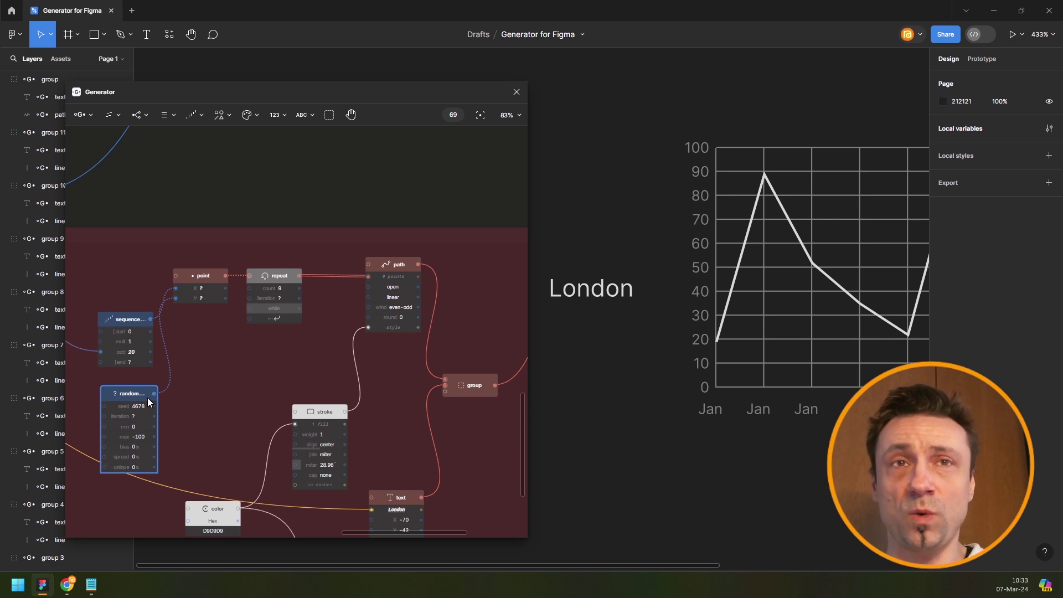
{"action": "key", "text": "Delete"}
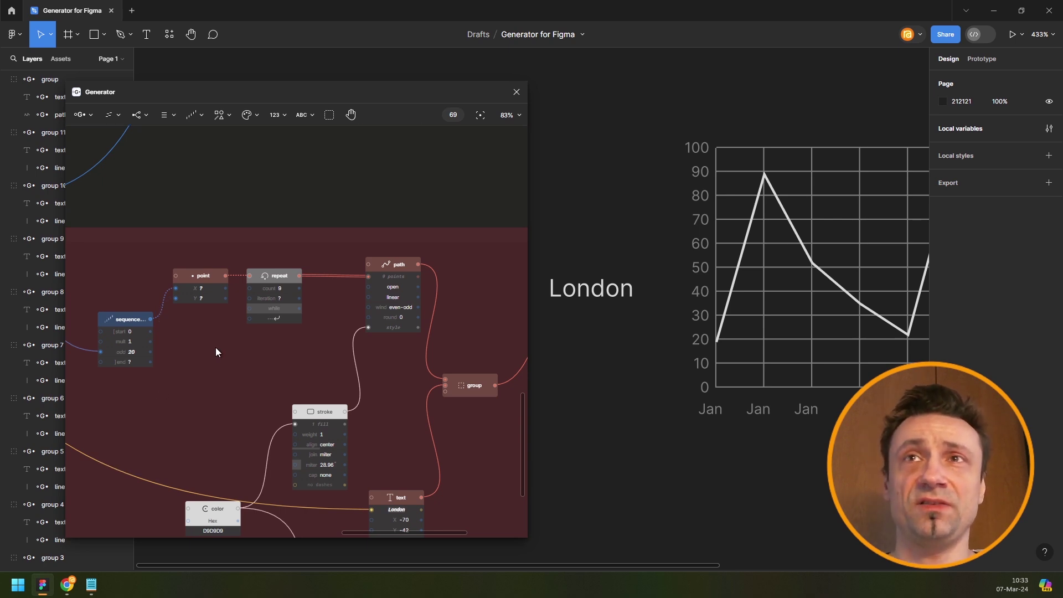
{"action": "scroll", "coordinate": [748, 297], "scroll_direction": "down", "scroll_amount": 3}
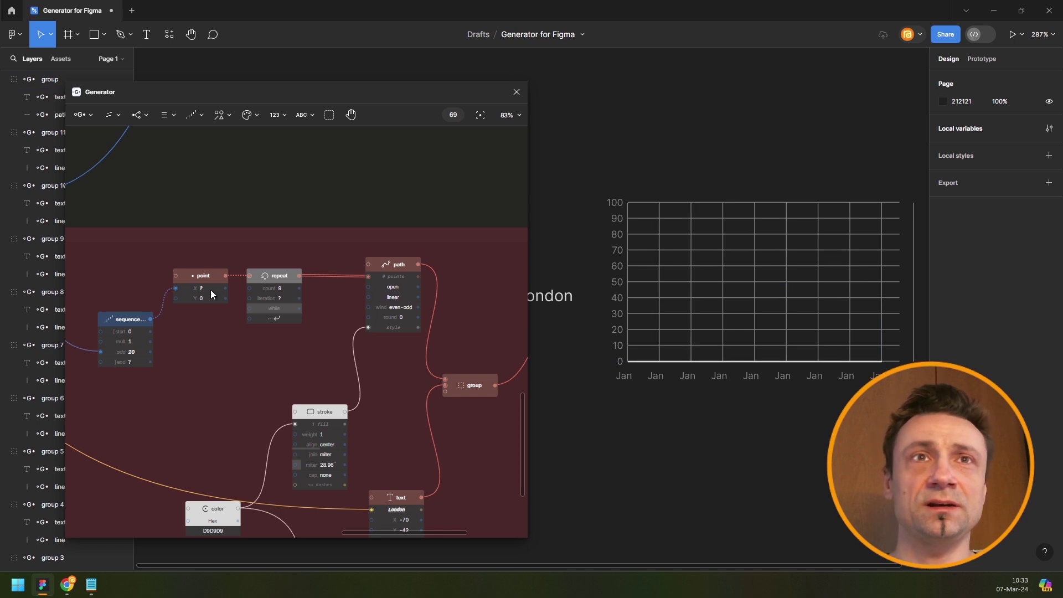
Highlight the text to number node in blue.
{"action": "scroll", "coordinate": [316, 260], "scroll_direction": "left", "scroll_amount": 5}
{"action": "scroll", "coordinate": [263, 234], "scroll_direction": "down", "scroll_amount": 3}
{"action": "left_click_drag", "start_coordinate": [207, 185], "coordinate": [345, 308]}
{"action": "left_click_drag", "start_coordinate": [204, 254], "coordinate": [368, 244]}
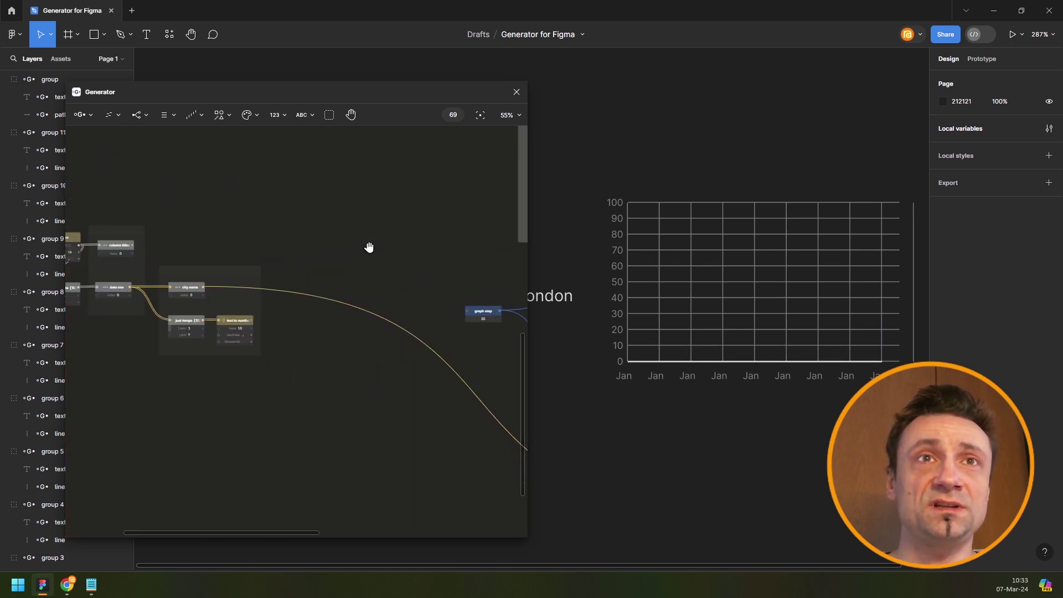
{"action": "scroll", "coordinate": [292, 308], "scroll_direction": "up", "scroll_amount": 3}
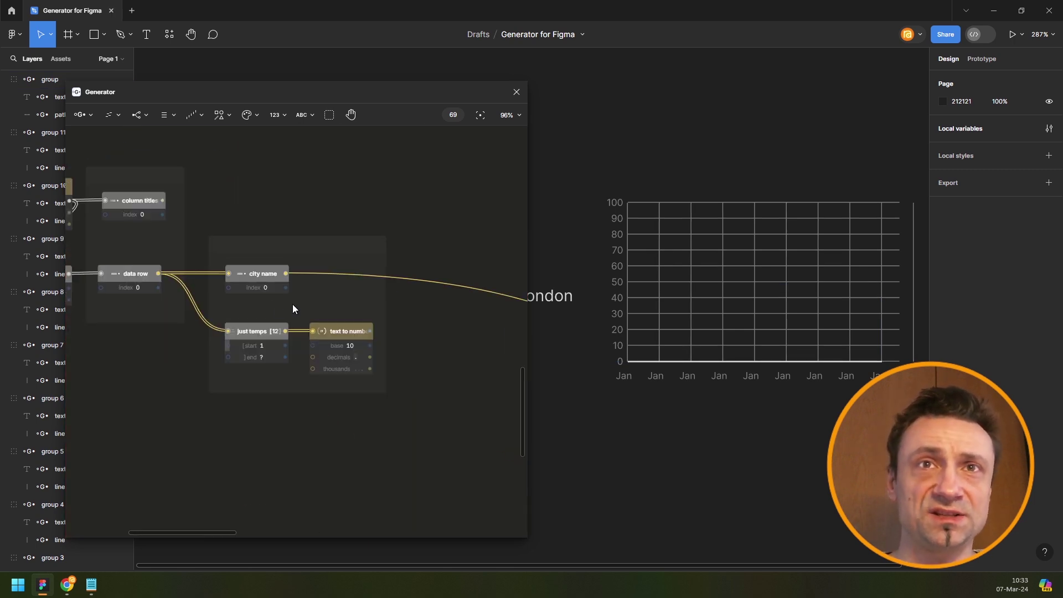
{"action": "left_click", "coordinate": [330, 336]}
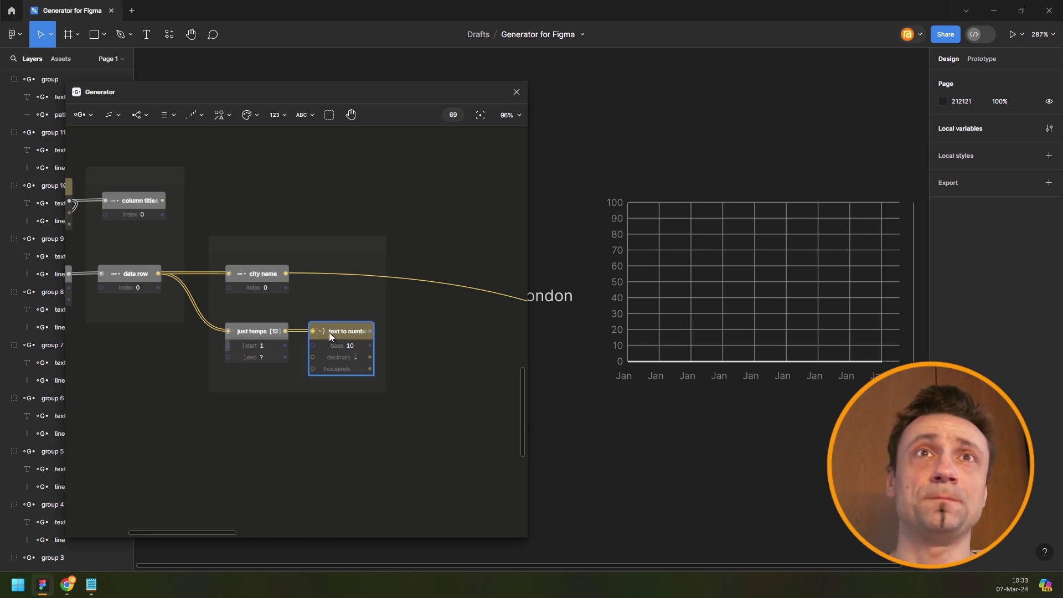
{"action": "right_click", "coordinate": [329, 332]}
{"action": "mouse_move", "coordinate": [361, 409]}
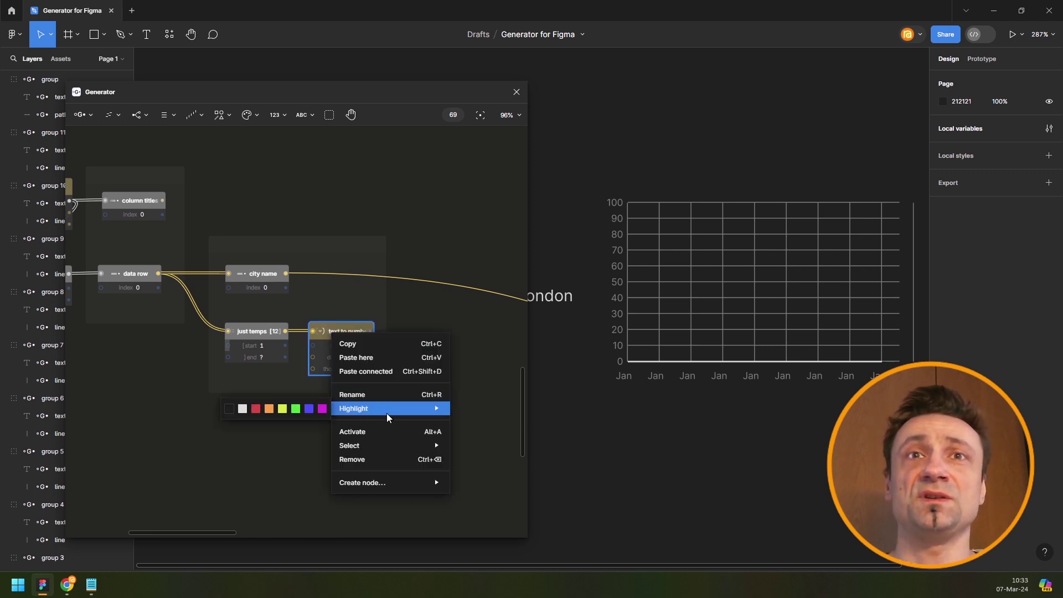
{"action": "left_click", "coordinate": [309, 410]}
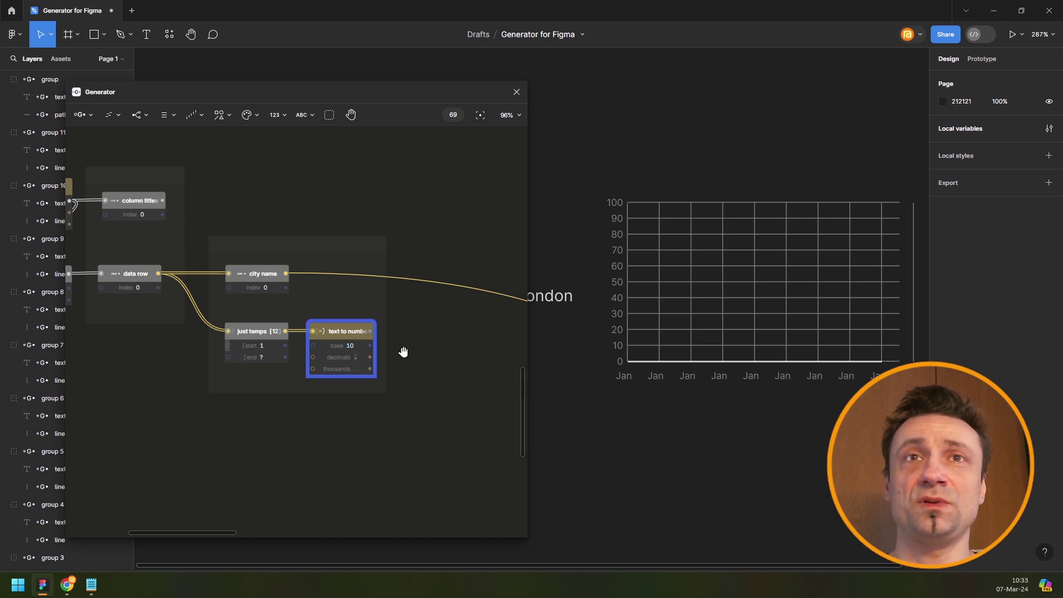
Add a Select node and connect the text to number output to its list input.
{"action": "left_click_drag", "start_coordinate": [404, 351], "coordinate": [346, 333]}
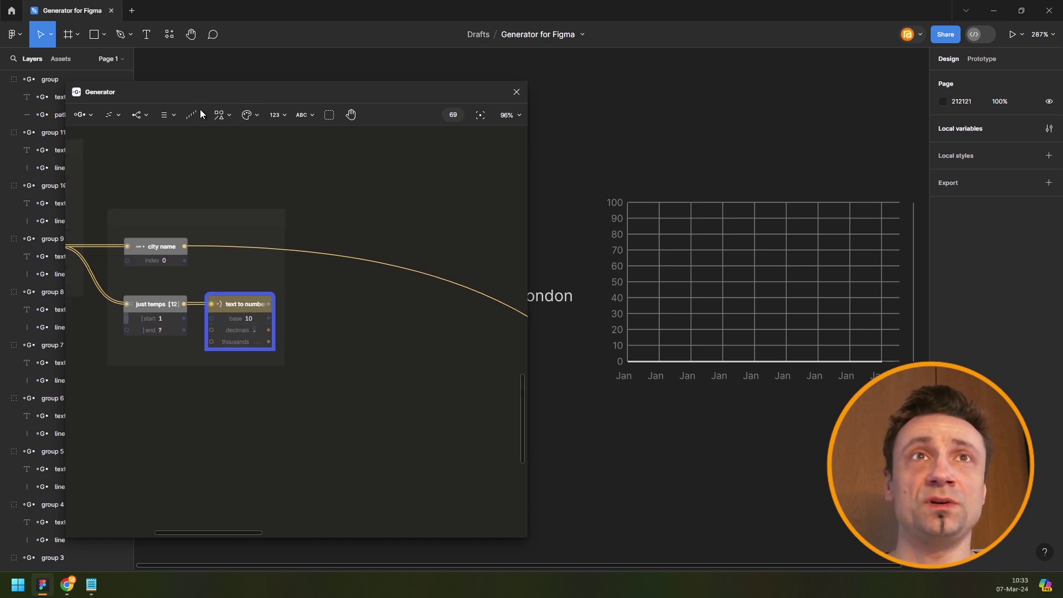
{"action": "left_click_drag", "start_coordinate": [195, 103], "coordinate": [160, 122]}
{"action": "left_click", "coordinate": [136, 134]}
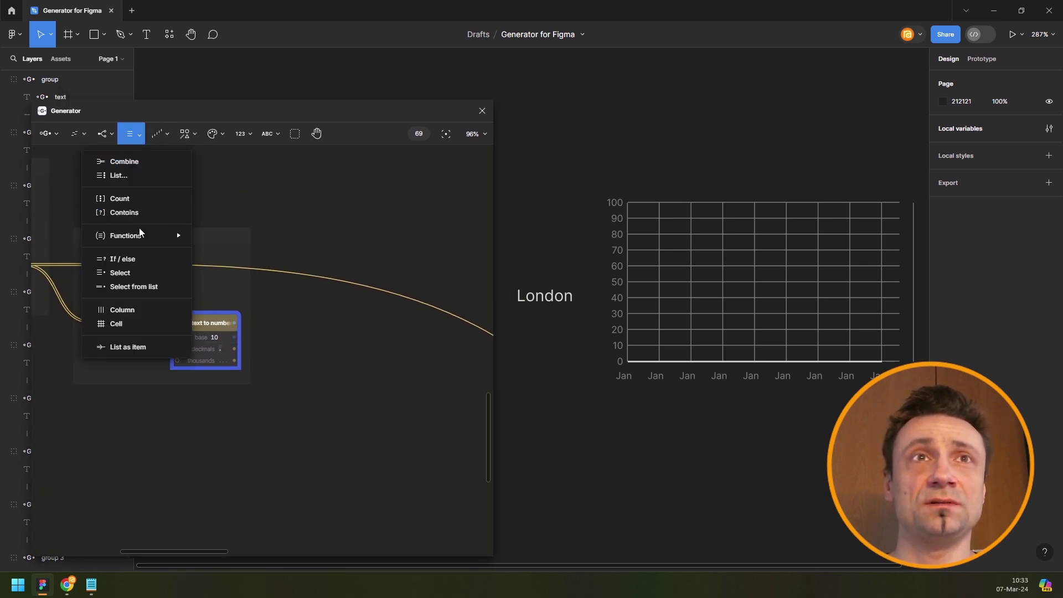
{"action": "left_click", "coordinate": [147, 273]}
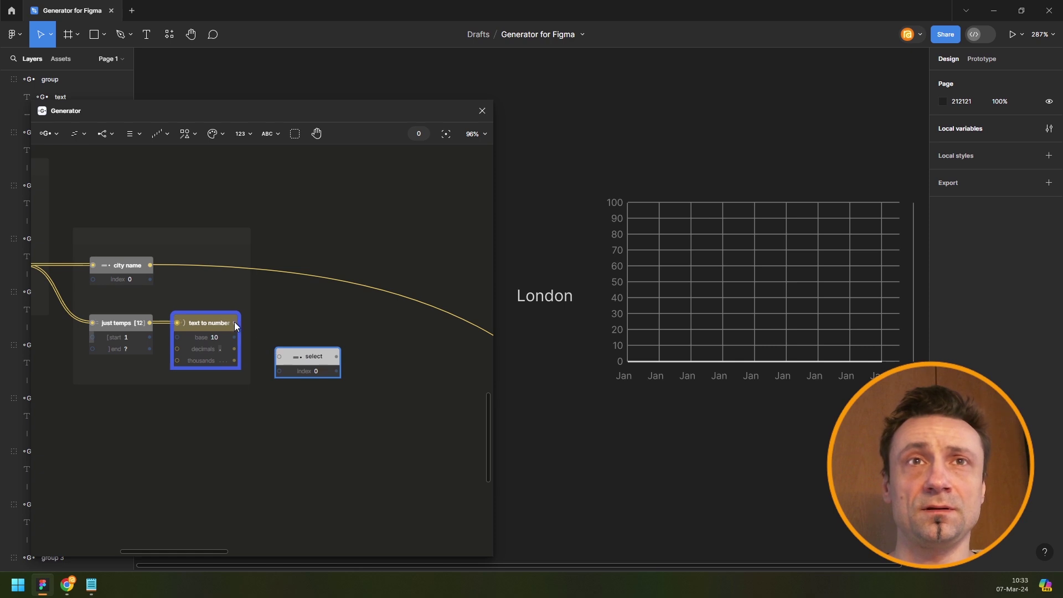
{"action": "left_click_drag", "start_coordinate": [233, 325], "coordinate": [297, 353]}
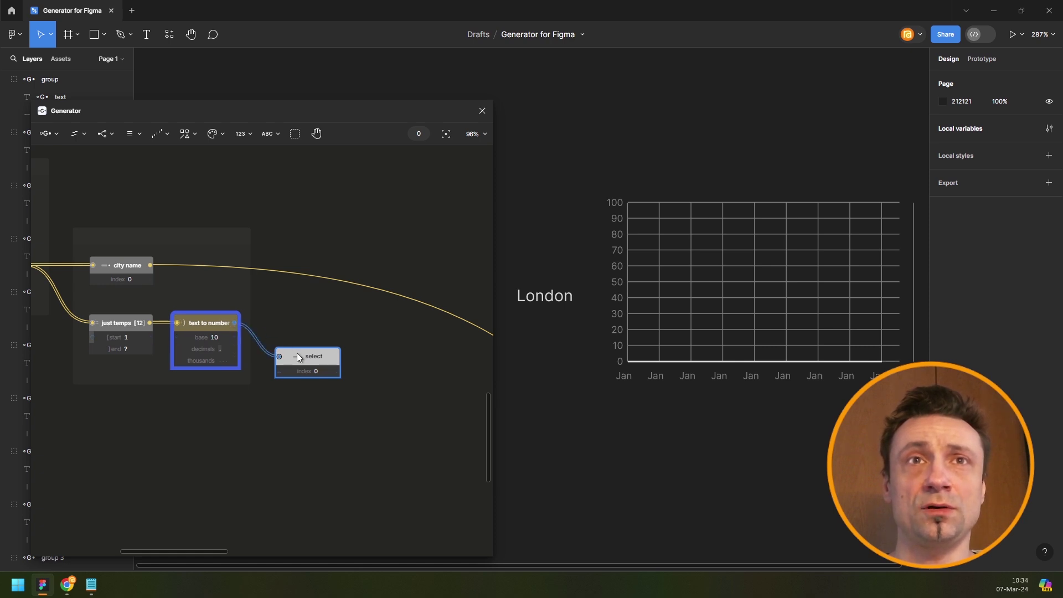
Move the select node into the red panel and connect its output to the point's Y input.
{"action": "left_click_drag", "start_coordinate": [364, 255], "coordinate": [255, 179]}
{"action": "scroll", "coordinate": [249, 240], "scroll_direction": "down", "scroll_amount": 5}
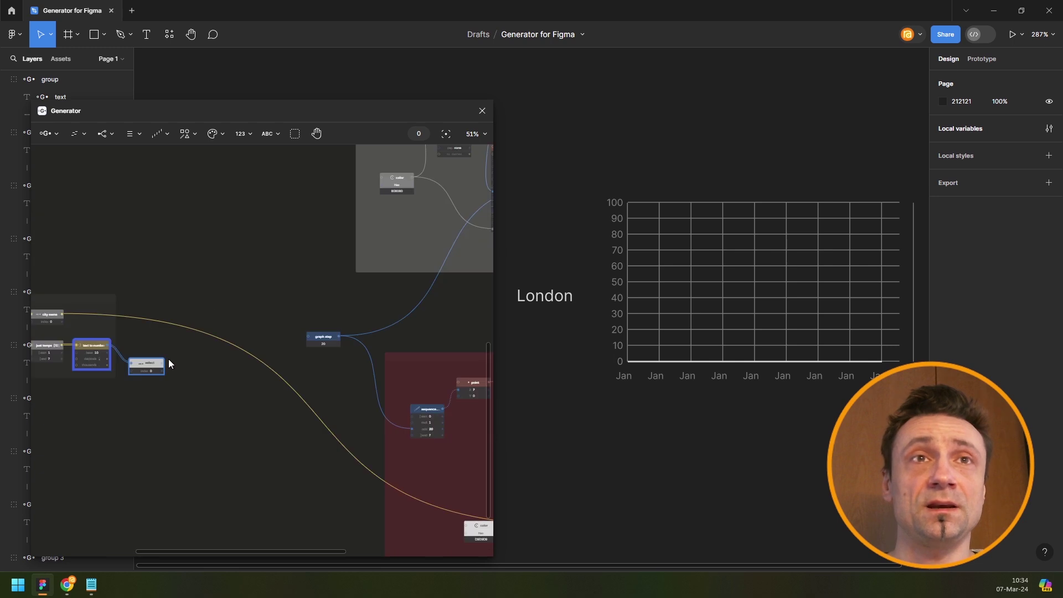
{"action": "left_click_drag", "start_coordinate": [151, 364], "coordinate": [360, 445]}
{"action": "left_click_drag", "start_coordinate": [343, 395], "coordinate": [173, 332]}
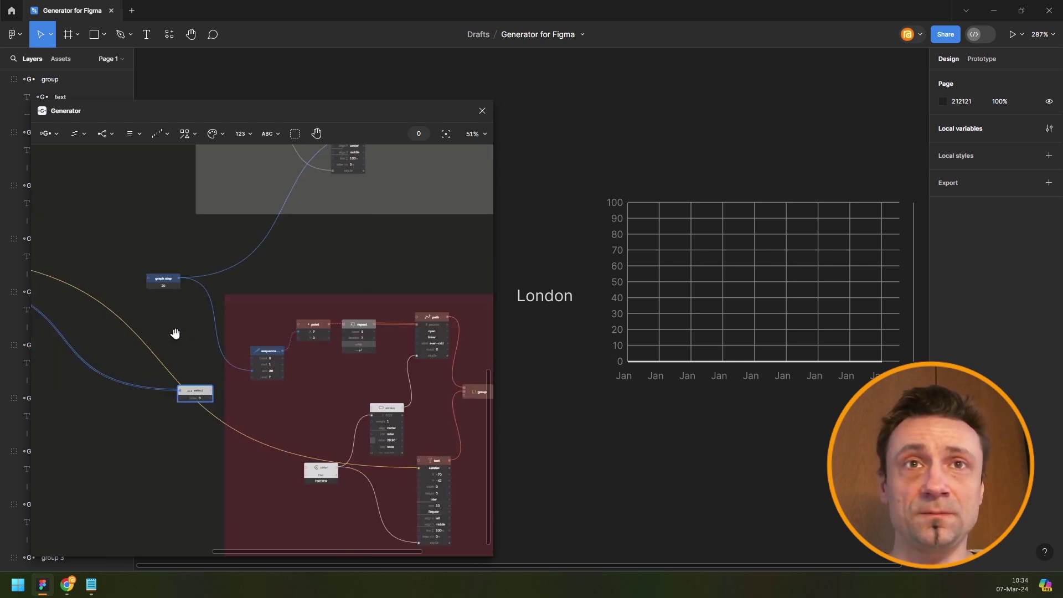
{"action": "left_click_drag", "start_coordinate": [194, 393], "coordinate": [268, 398]}
{"action": "scroll", "coordinate": [271, 395], "scroll_direction": "up", "scroll_amount": 3}
{"action": "scroll", "coordinate": [298, 391], "scroll_direction": "up", "scroll_amount": 2}
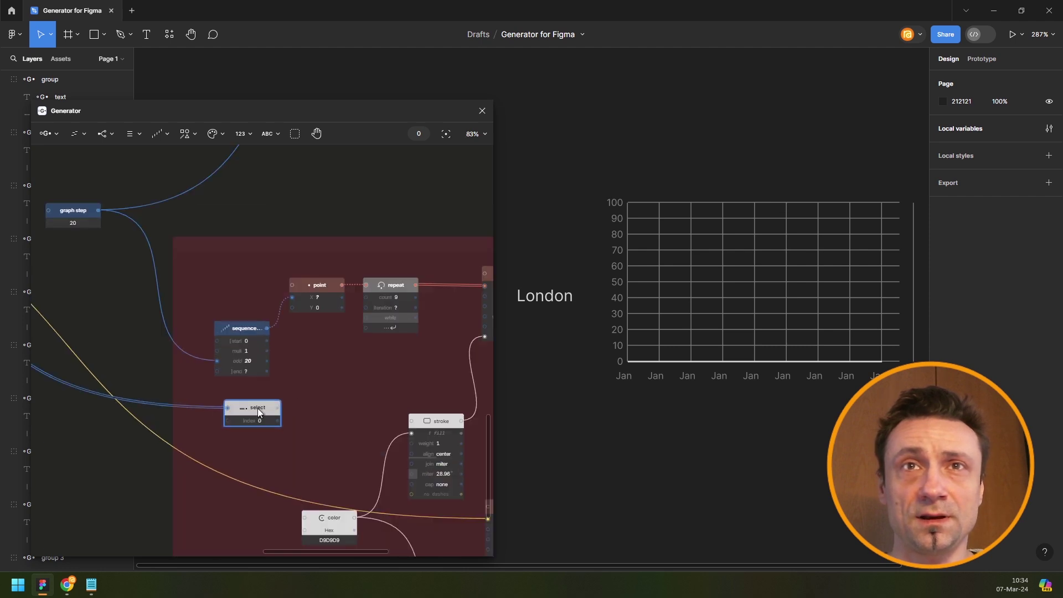
{"action": "left_click_drag", "start_coordinate": [345, 353], "coordinate": [240, 333]}
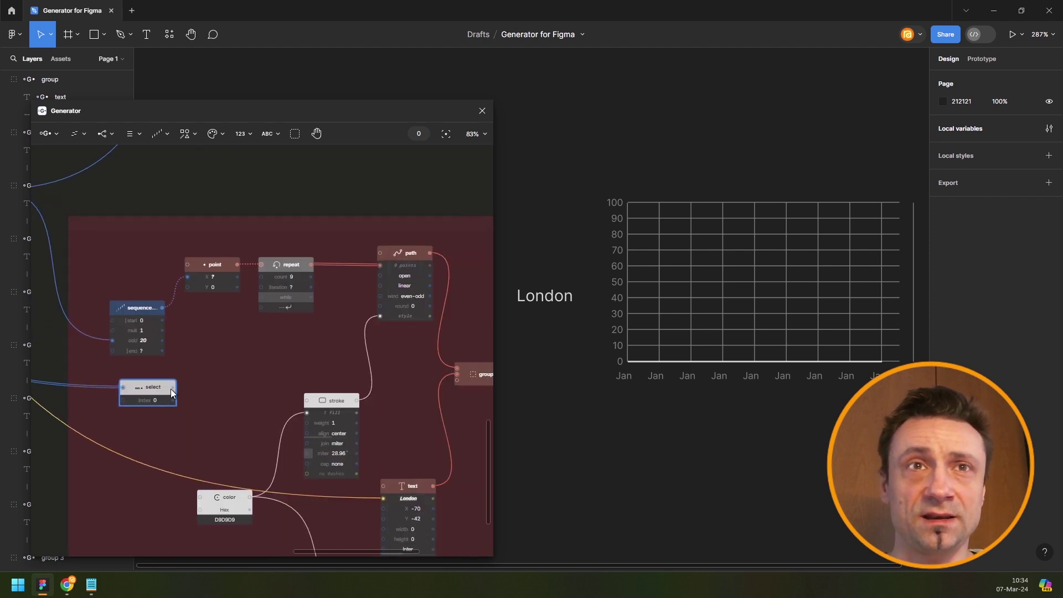
{"action": "left_click_drag", "start_coordinate": [172, 388], "coordinate": [198, 291]}
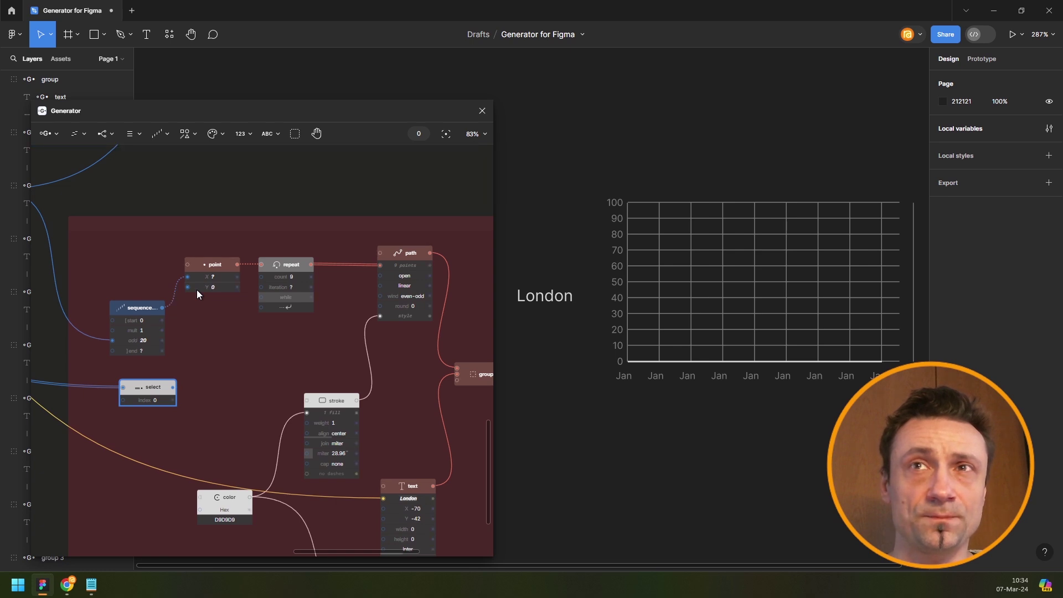
Insert a Negative node between the select node and the point's Y input, and set the select node's index to 3.
{"action": "left_click", "coordinate": [244, 134]}
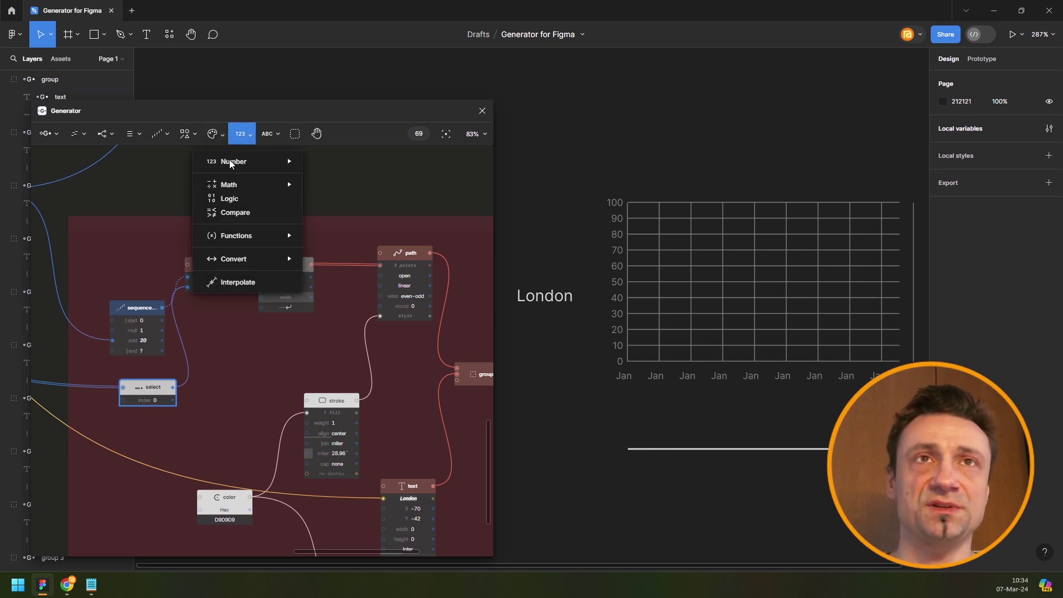
{"action": "mouse_move", "coordinate": [245, 243]}
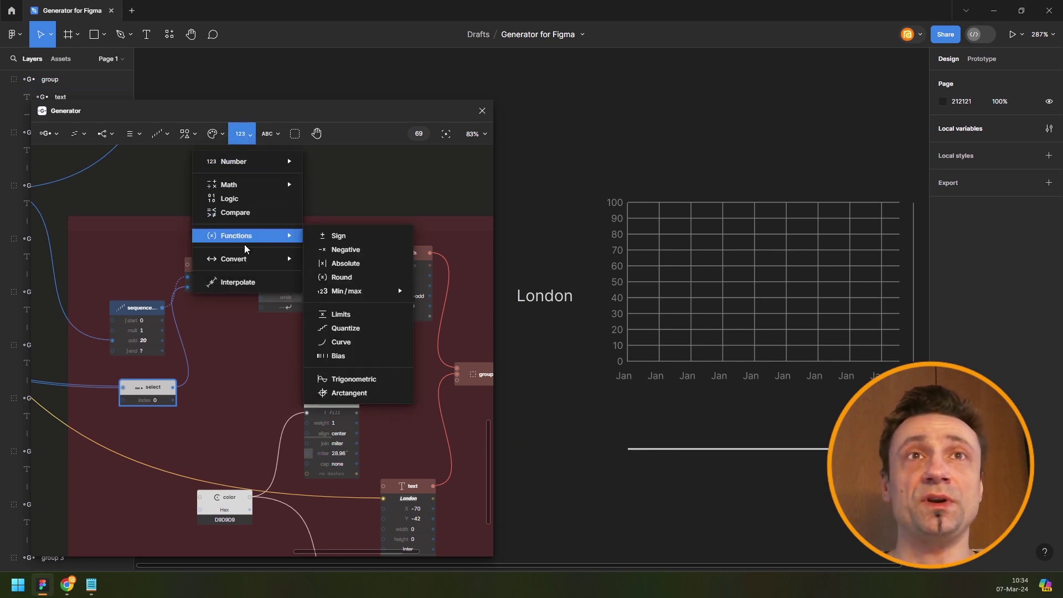
{"action": "left_click", "coordinate": [362, 250]}
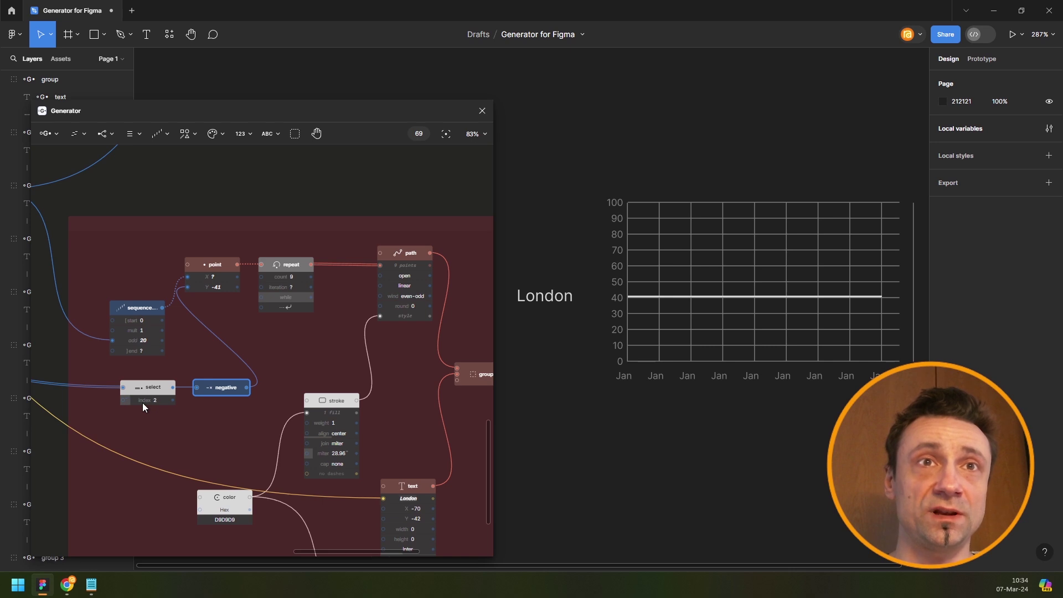
{"action": "scroll", "coordinate": [142, 403], "scroll_direction": "up", "scroll_amount": 4}
{"action": "left_click_drag", "start_coordinate": [141, 403], "coordinate": [186, 392]}
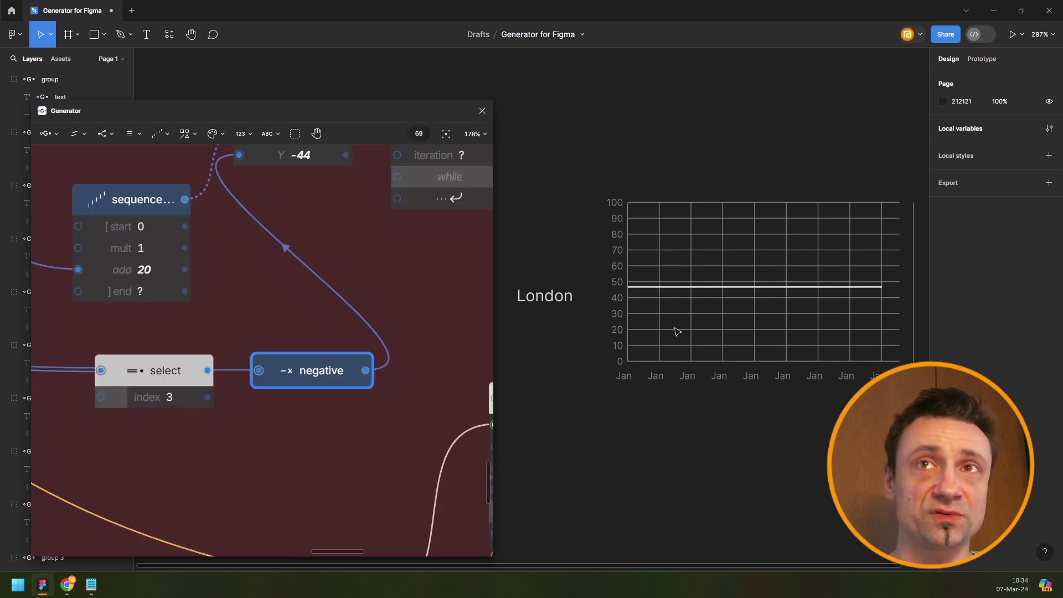
Add a Sequence node below the select node and connect its output to the select node's index.
{"action": "scroll", "coordinate": [320, 283], "scroll_direction": "down", "scroll_amount": 4}
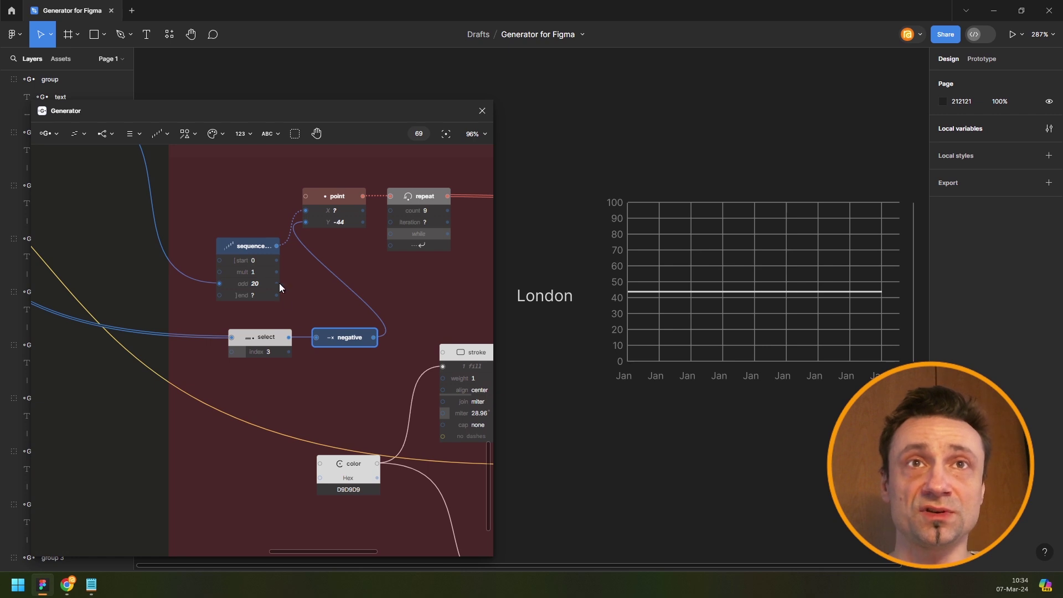
{"action": "left_click", "coordinate": [253, 245]}
{"action": "left_click", "coordinate": [160, 134]}
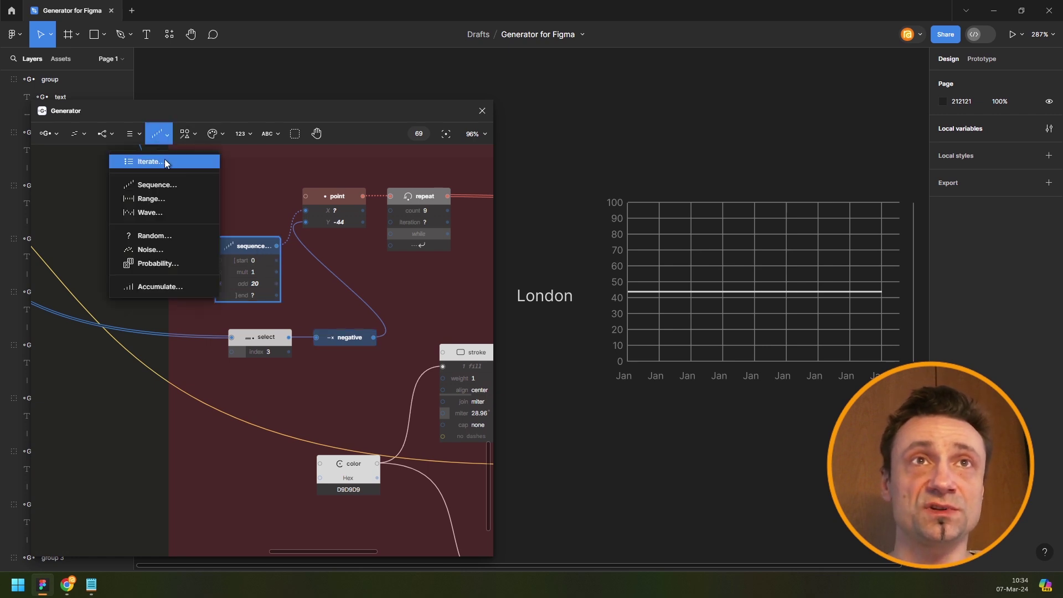
{"action": "left_click", "coordinate": [176, 185]}
{"action": "left_click", "coordinate": [240, 415]}
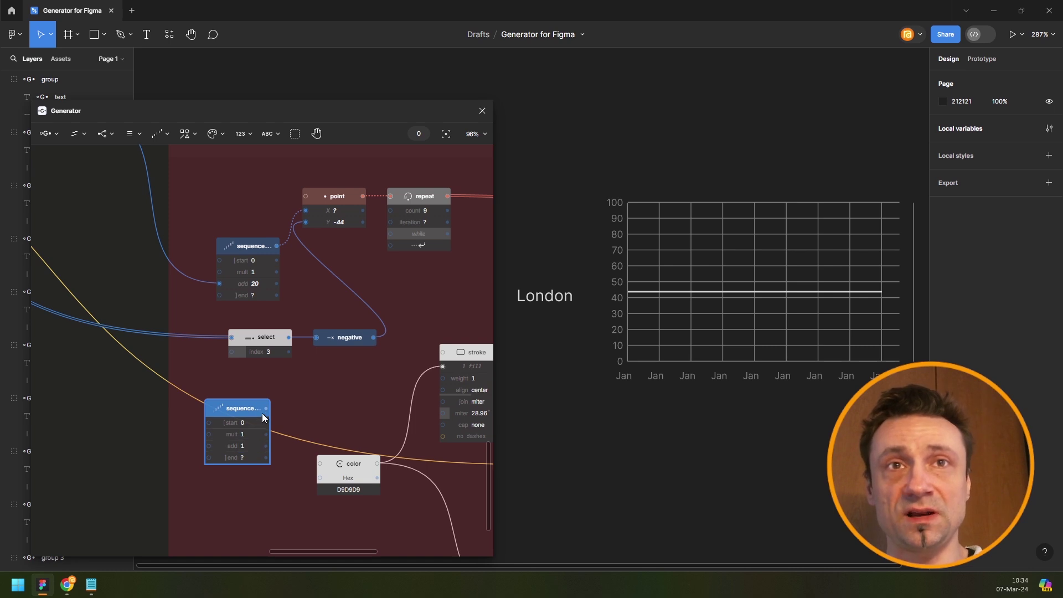
{"action": "left_click_drag", "start_coordinate": [267, 408], "coordinate": [268, 351]}
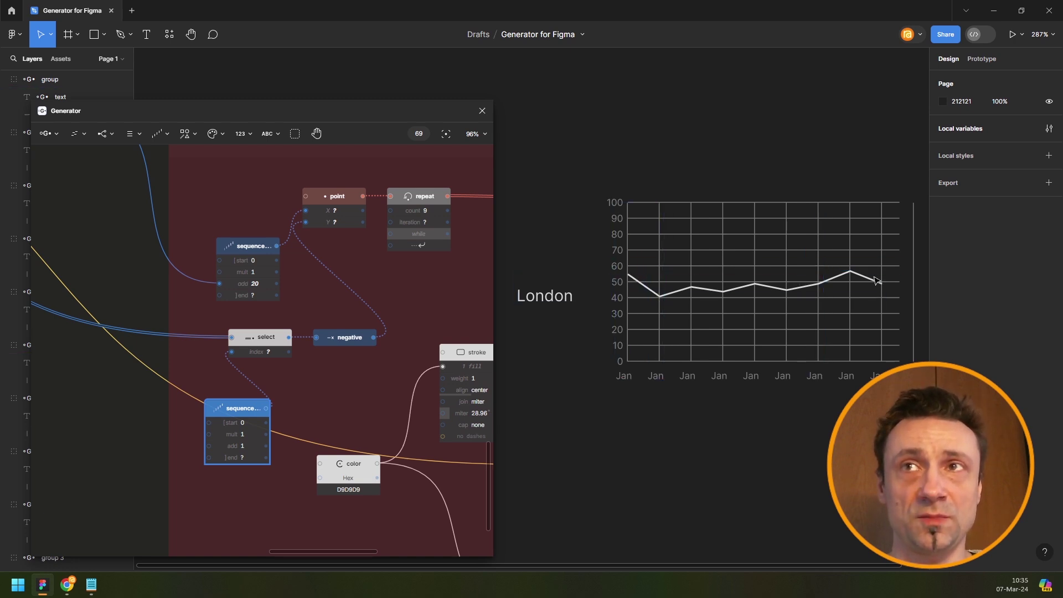
Add a Count node beside the data nodes and connect the text to number output to it.
{"action": "scroll", "coordinate": [340, 355], "scroll_direction": "down", "scroll_amount": 5}
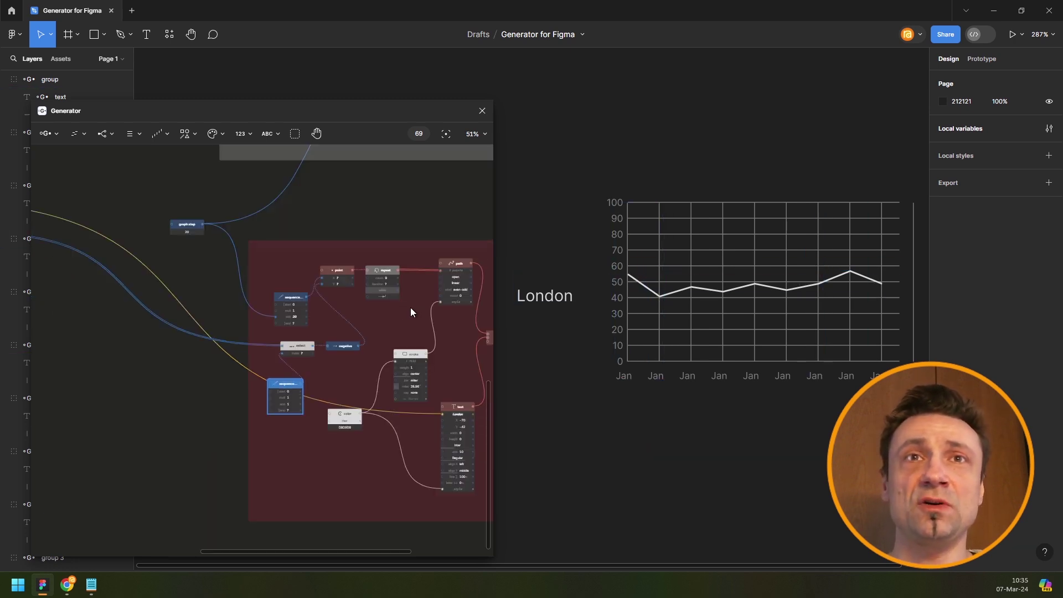
{"action": "left_click_drag", "start_coordinate": [411, 308], "coordinate": [192, 289]}
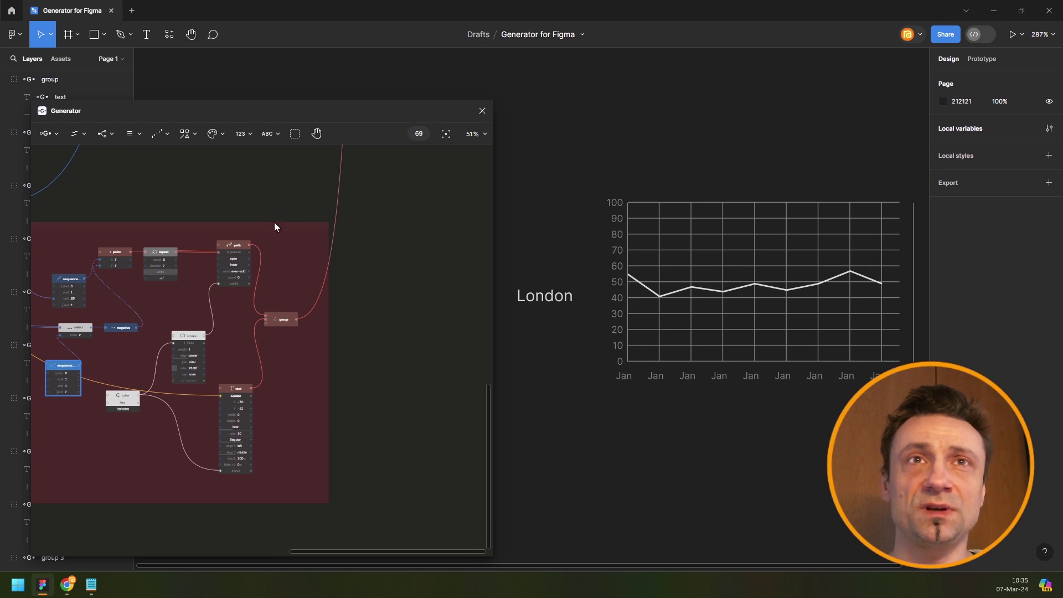
{"action": "scroll", "coordinate": [278, 229], "scroll_direction": "down", "scroll_amount": 5}
{"action": "left_click_drag", "start_coordinate": [273, 205], "coordinate": [404, 337]}
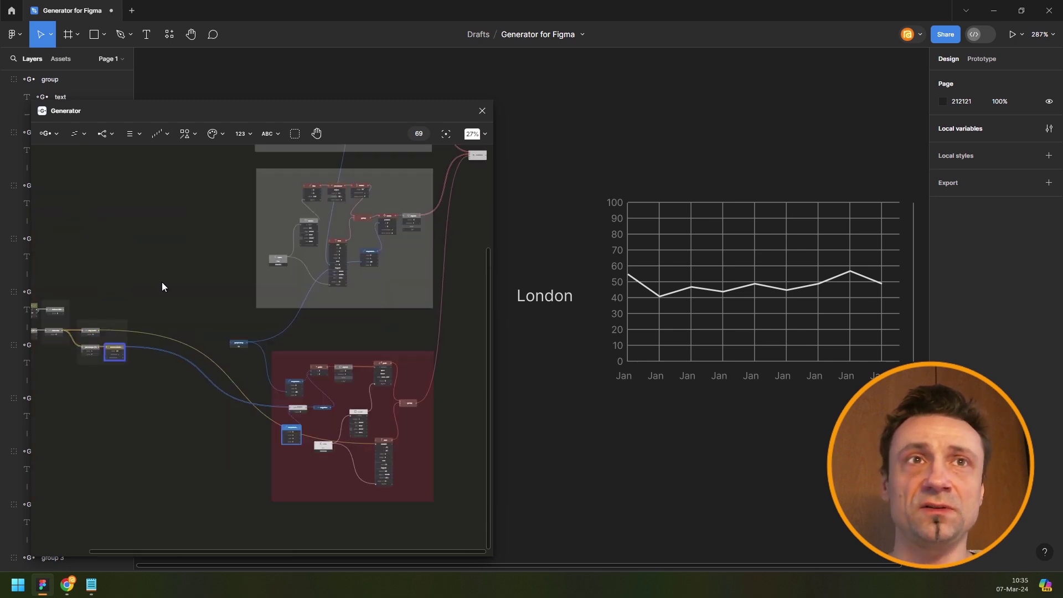
{"action": "scroll", "coordinate": [226, 314], "scroll_direction": "up", "scroll_amount": 8}
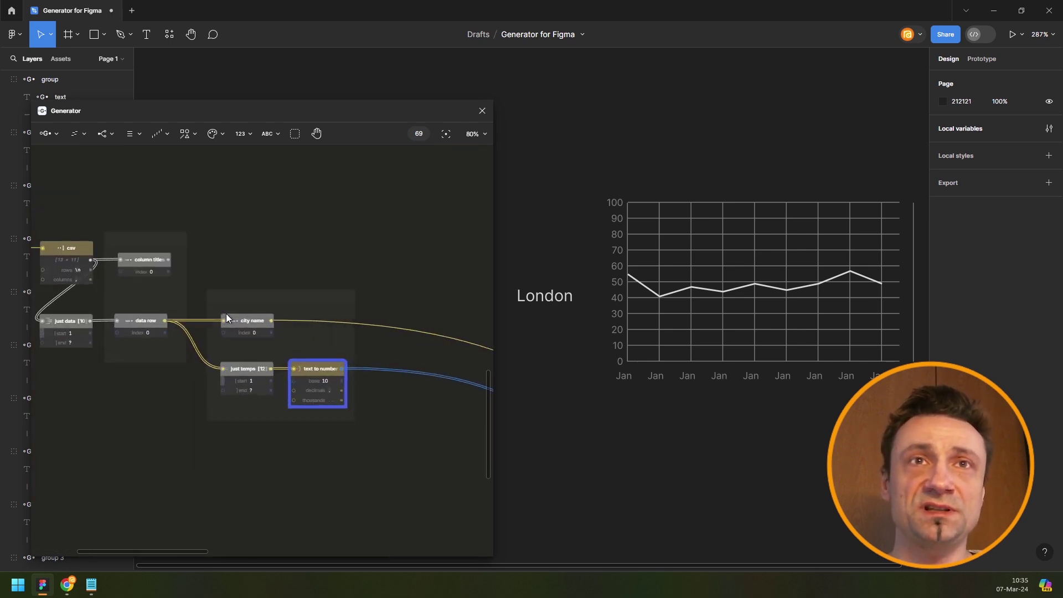
{"action": "left_click_drag", "start_coordinate": [202, 269], "coordinate": [229, 261]}
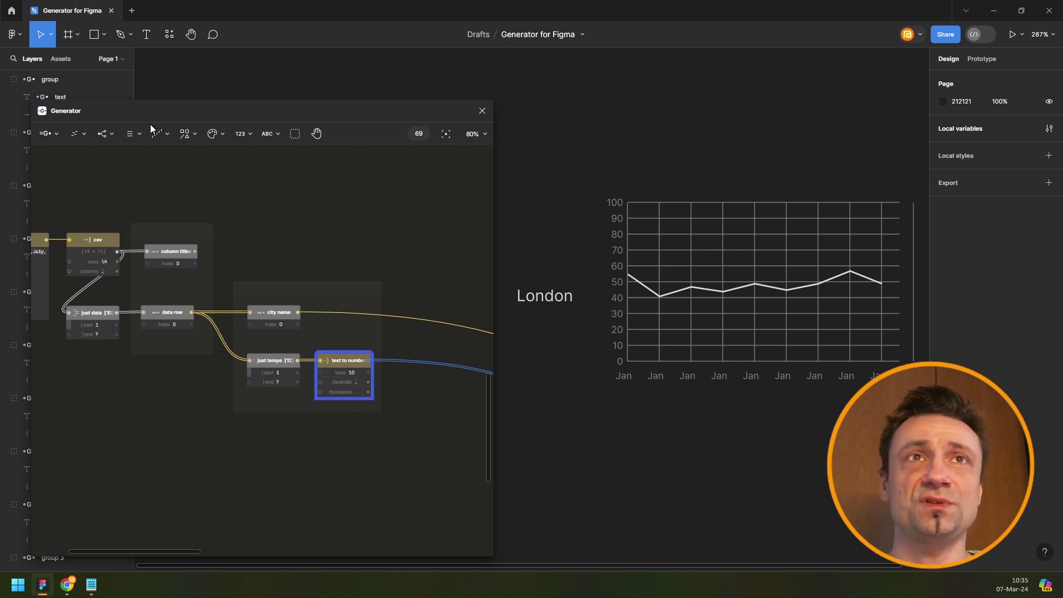
{"action": "left_click", "coordinate": [134, 135]}
{"action": "left_click", "coordinate": [128, 197]}
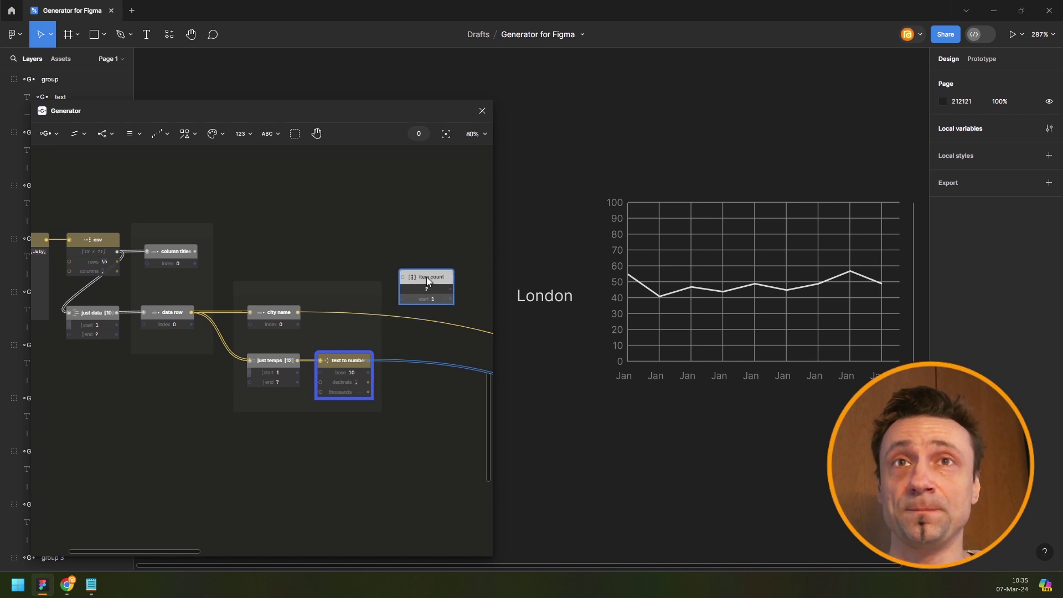
{"action": "left_click_drag", "start_coordinate": [368, 360], "coordinate": [403, 277]}
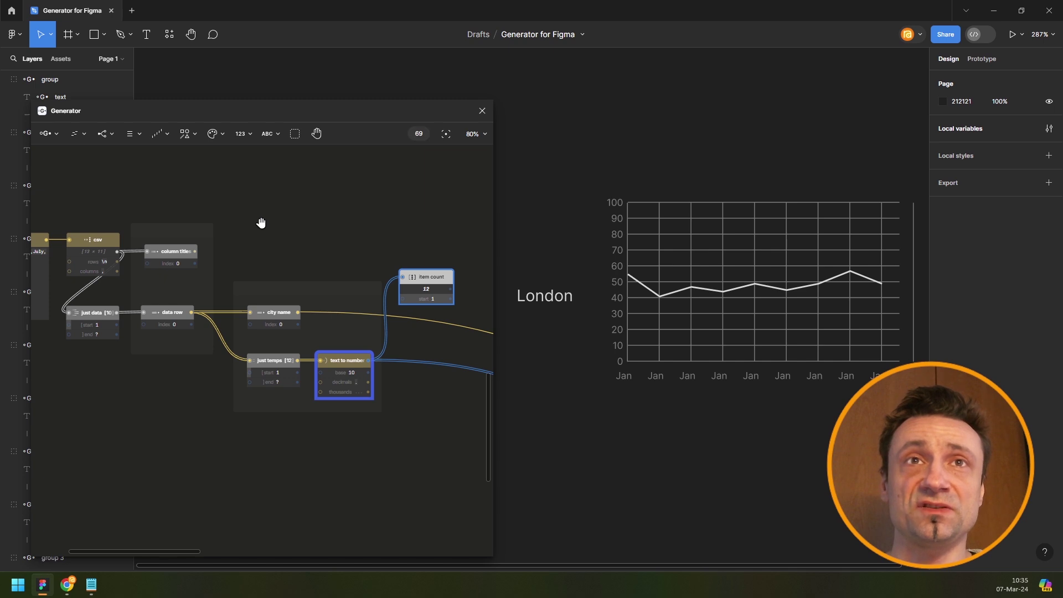
Move the item count node farther from the data panel and rename it "month count".
{"action": "scroll", "coordinate": [261, 223], "scroll_direction": "right", "scroll_amount": 3}
{"action": "left_click_drag", "start_coordinate": [282, 288], "coordinate": [334, 250]}
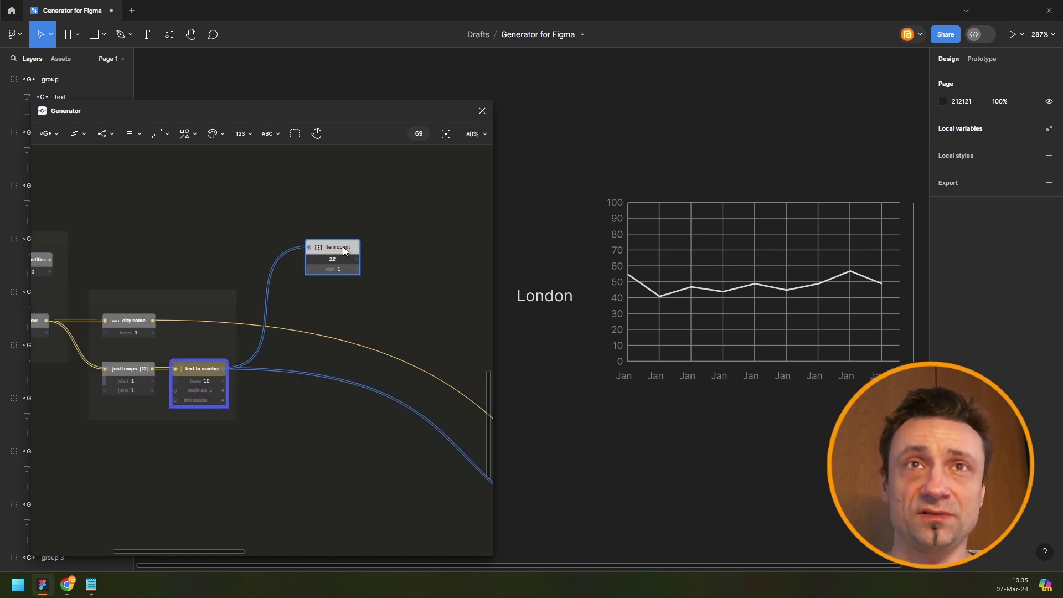
{"action": "type", "text": "mo"}
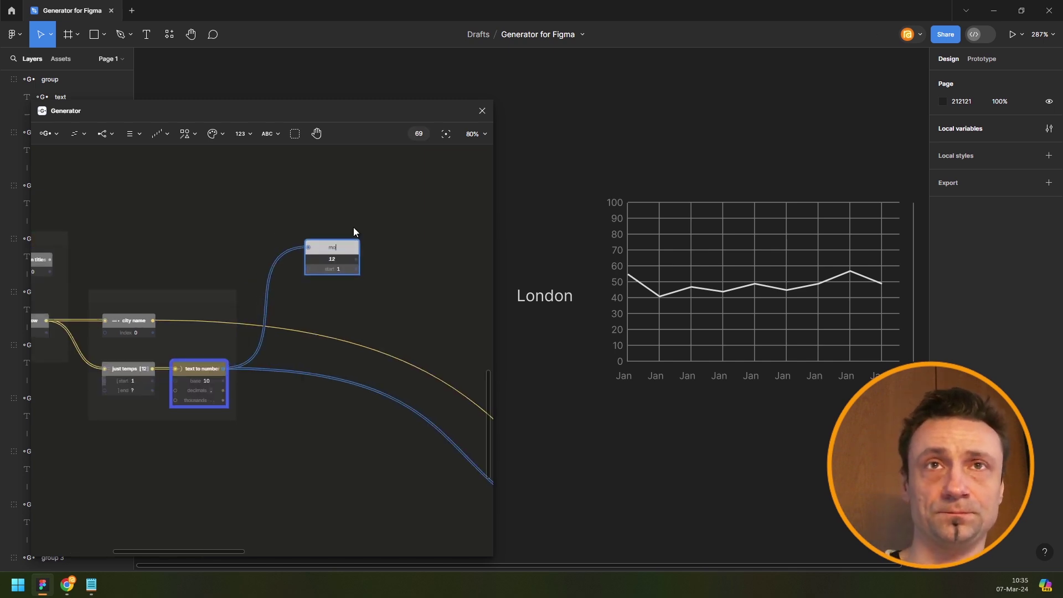
{"action": "type", "text": "nth ou"}
{"action": "key", "text": "BackSpace"}
{"action": "key", "text": "BackSpace"}
{"action": "key", "text": "BackSpace"}
{"action": "key", "text": "Return"}
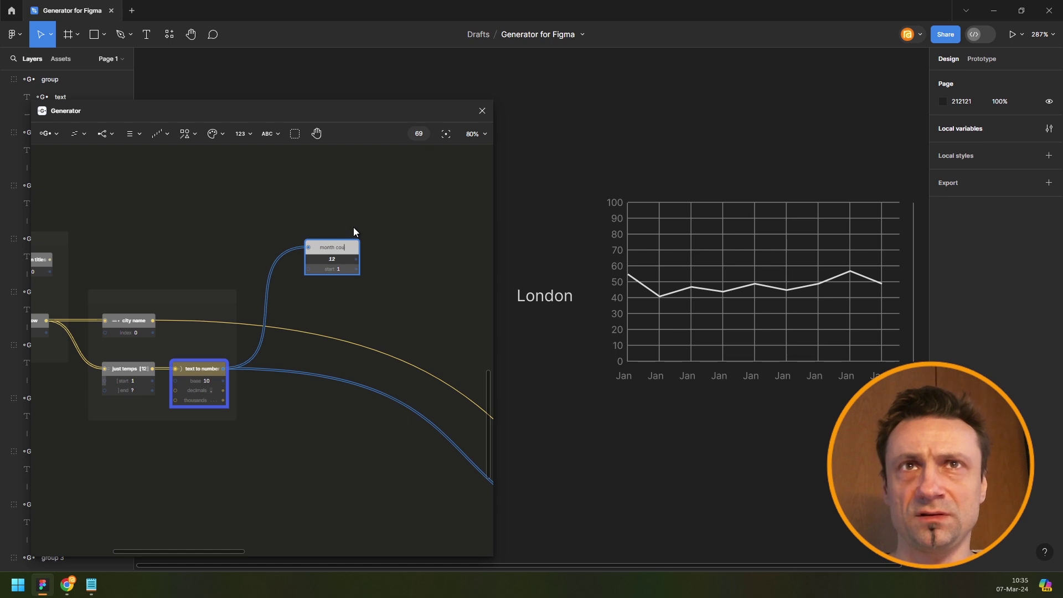
{"action": "type", "text": "count"}
{"action": "key", "text": "Return"}
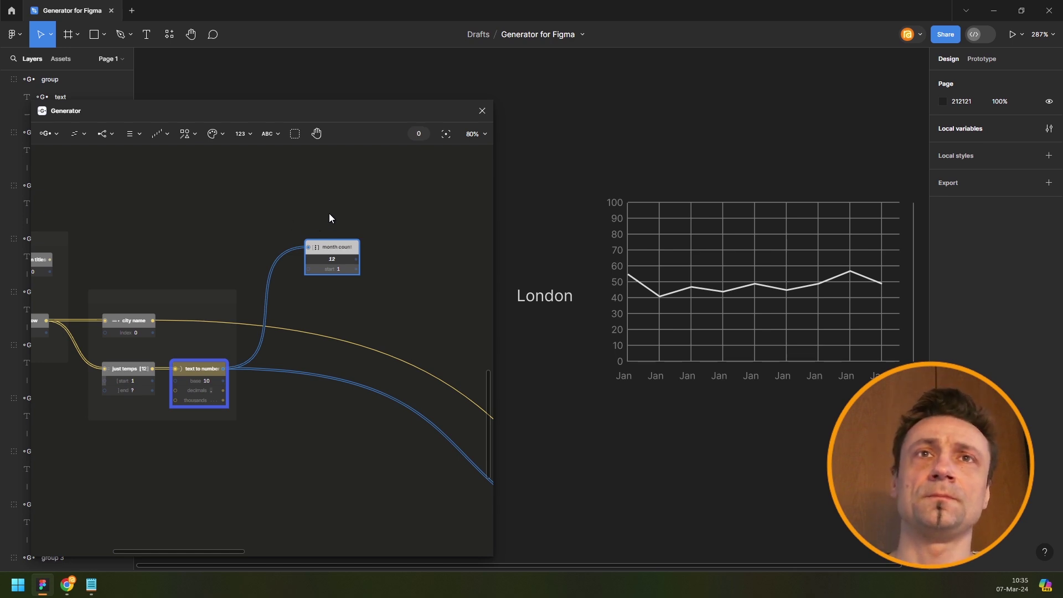
Connect the month count output to the count of the repeat node that follows the point node.
{"action": "scroll", "coordinate": [329, 215], "scroll_direction": "down", "scroll_amount": 3}
{"action": "scroll", "coordinate": [374, 231], "scroll_direction": "right", "scroll_amount": 5}
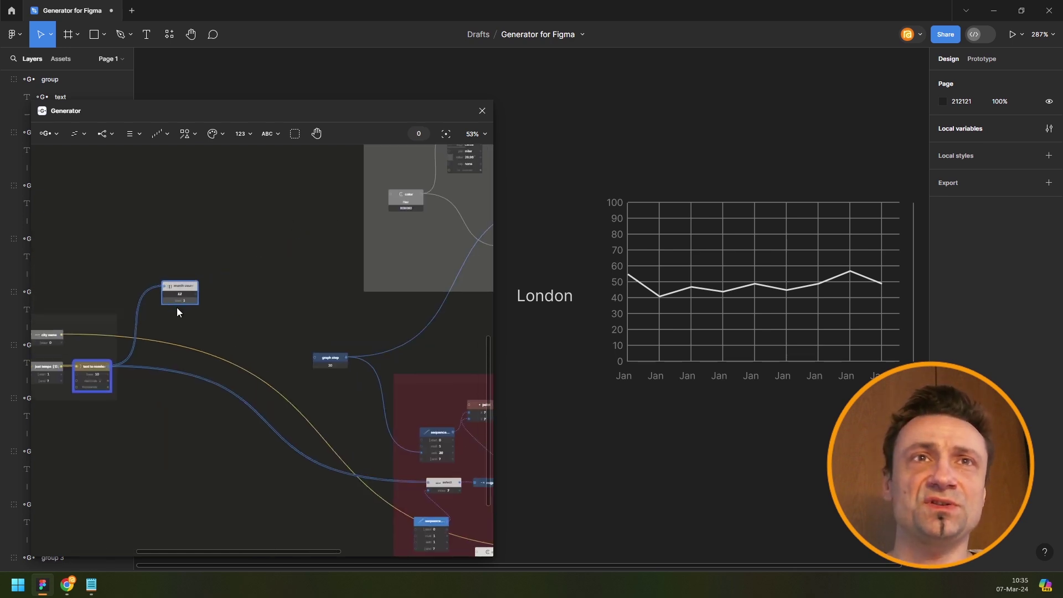
{"action": "scroll", "coordinate": [184, 308], "scroll_direction": "right", "scroll_amount": 1}
{"action": "scroll", "coordinate": [184, 310], "scroll_direction": "up", "scroll_amount": 3}
{"action": "left_click_drag", "start_coordinate": [165, 317], "coordinate": [324, 388]}
{"action": "scroll", "coordinate": [289, 361], "scroll_direction": "down", "scroll_amount": 5}
{"action": "scroll", "coordinate": [483, 455], "scroll_direction": "right", "scroll_amount": 2}
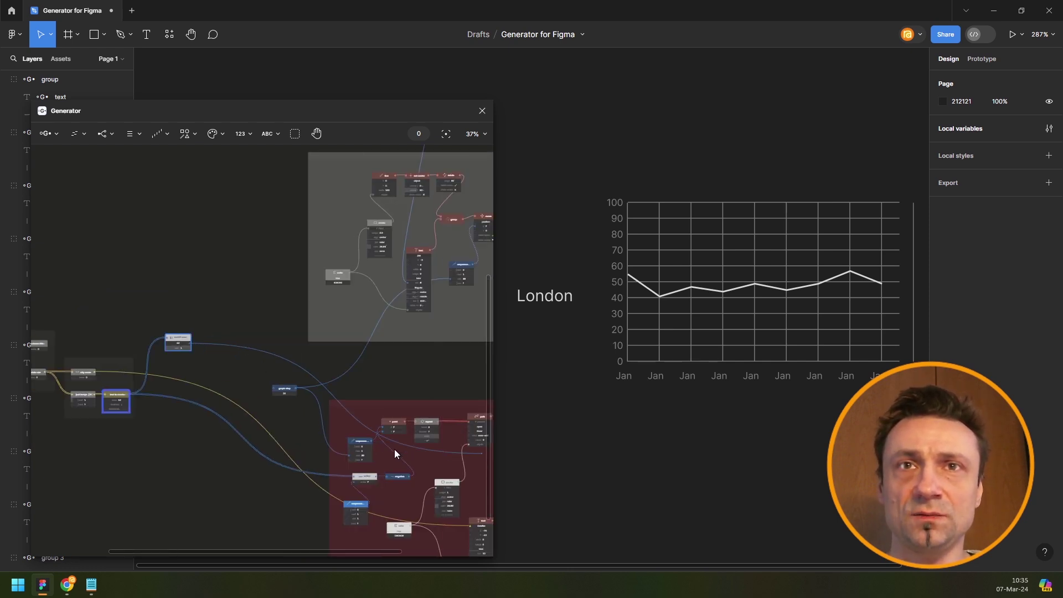
{"action": "left_click_drag", "start_coordinate": [398, 445], "coordinate": [418, 442]}
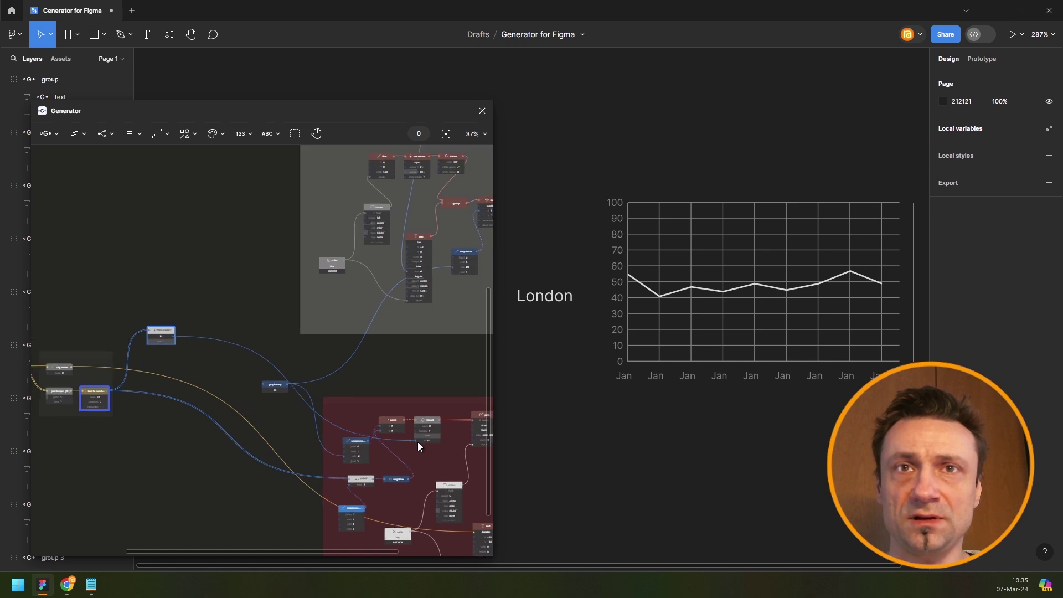
Examine the move and repeat nodes of the vertical grid line group and the graph step node's connections.
{"action": "scroll", "coordinate": [418, 442], "scroll_direction": "up", "scroll_amount": 5}
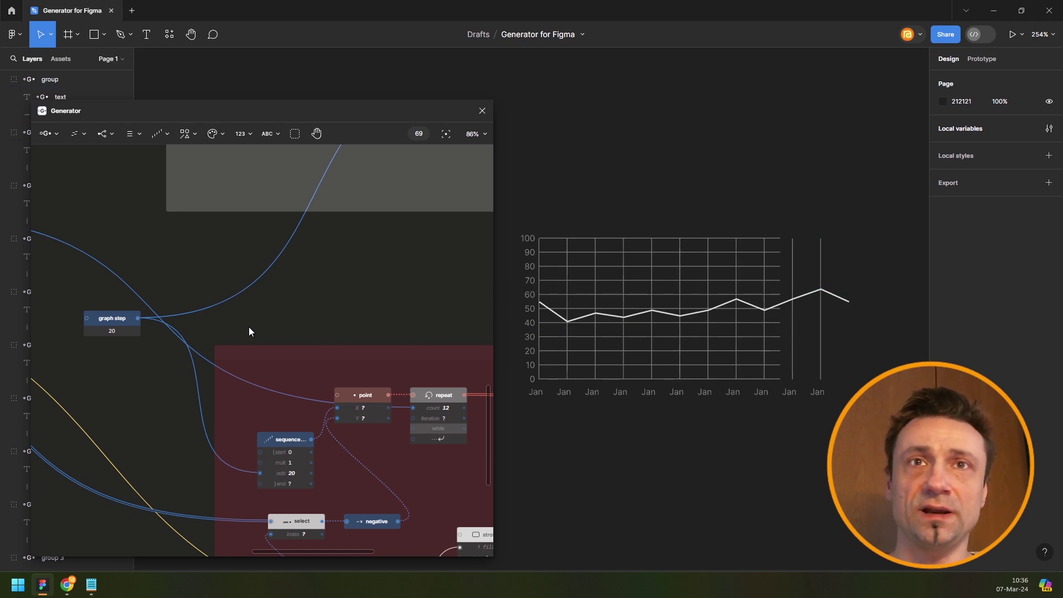
{"action": "scroll", "coordinate": [326, 264], "scroll_direction": "down", "scroll_amount": 1}
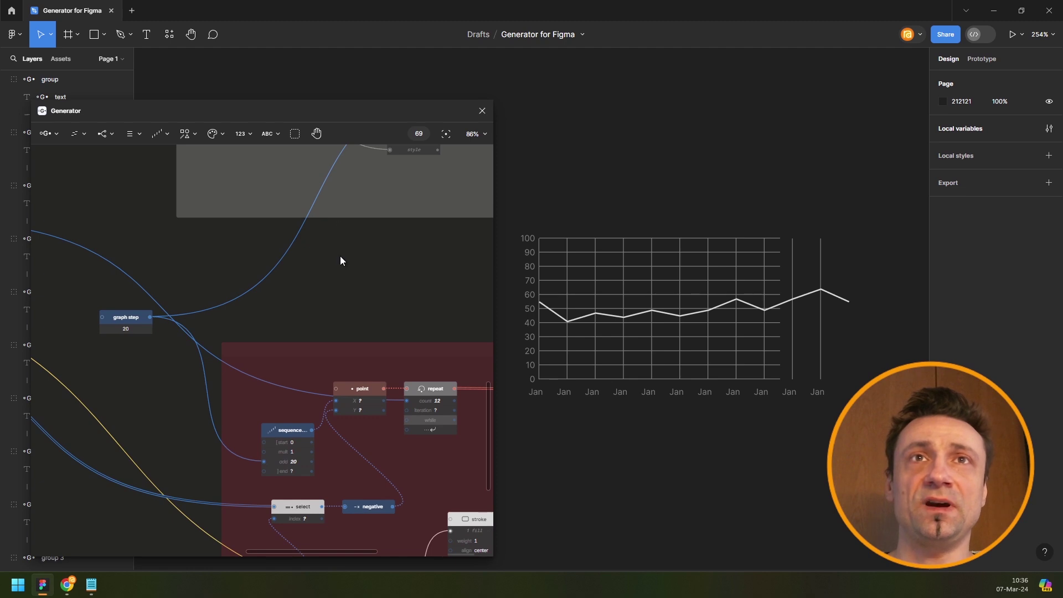
{"action": "scroll", "coordinate": [339, 318], "scroll_direction": "down", "scroll_amount": 4}
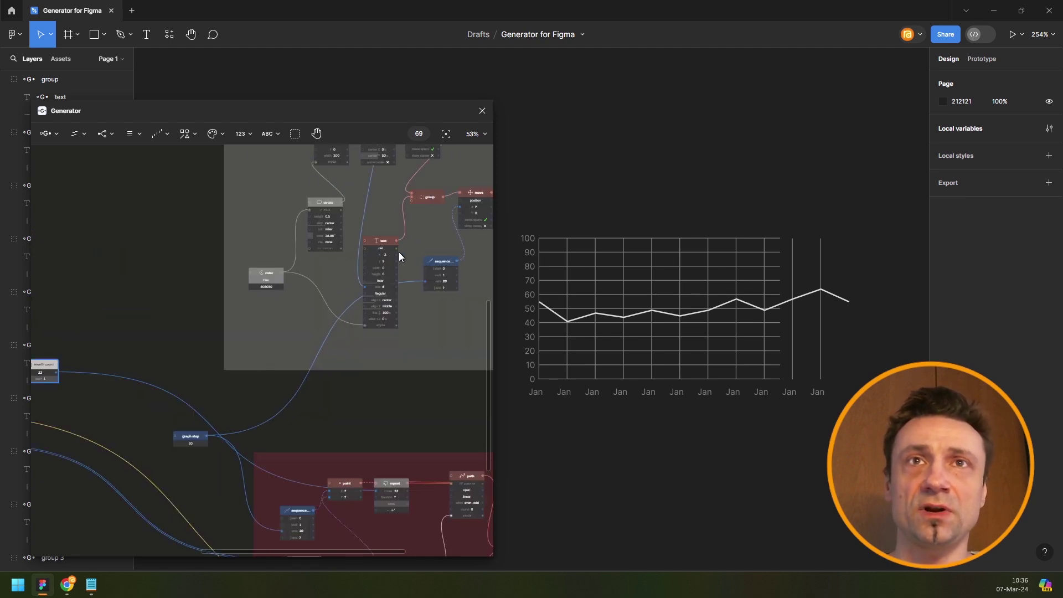
{"action": "scroll", "coordinate": [385, 269], "scroll_direction": "up", "scroll_amount": 1}
{"action": "scroll", "coordinate": [384, 269], "scroll_direction": "right", "scroll_amount": 1}
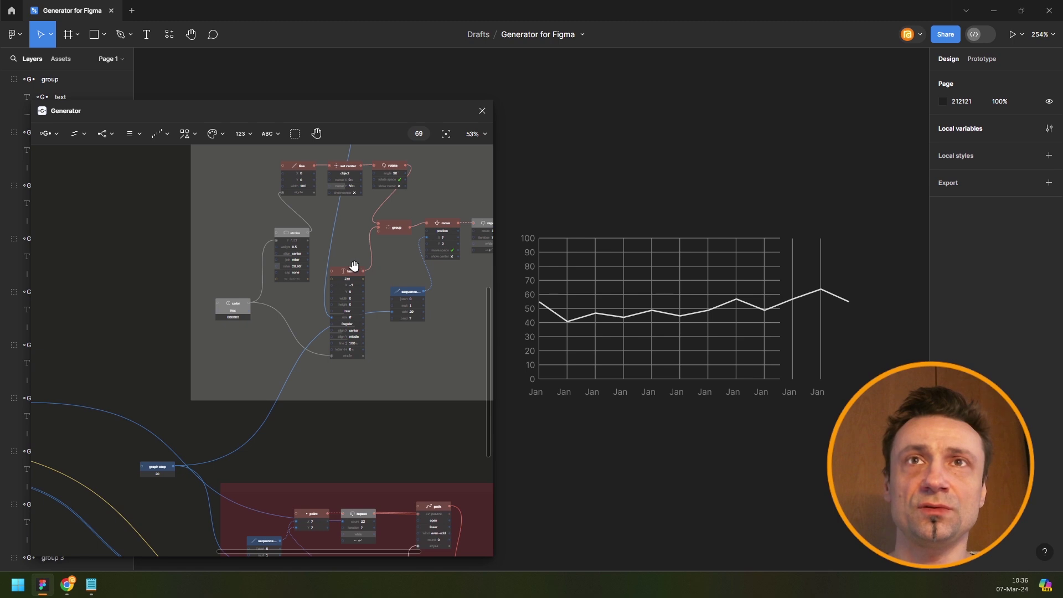
{"action": "scroll", "coordinate": [354, 267], "scroll_direction": "right", "scroll_amount": 1}
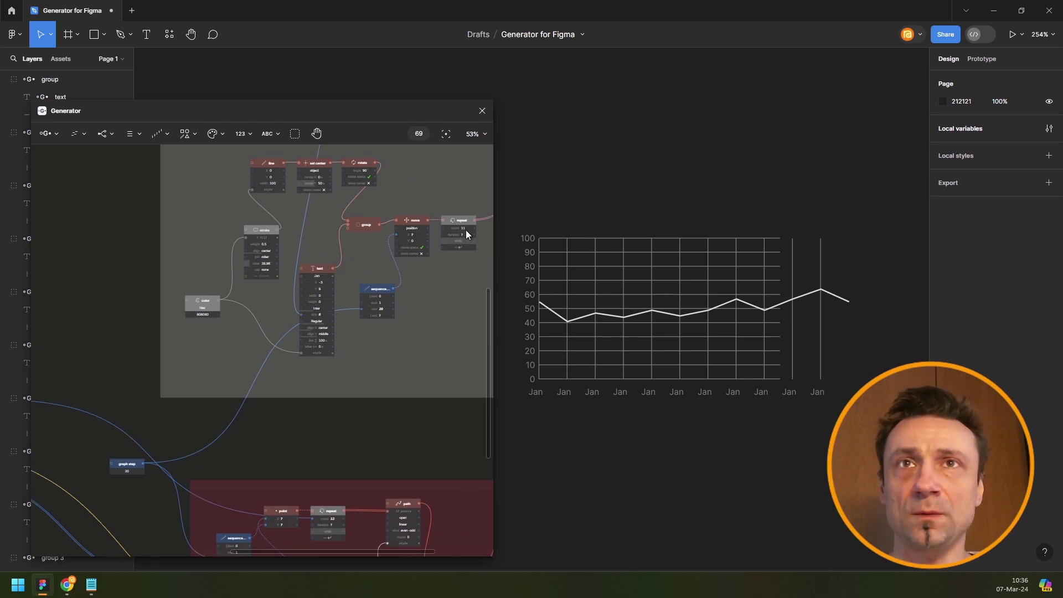
{"action": "scroll", "coordinate": [467, 230], "scroll_direction": "up", "scroll_amount": 5}
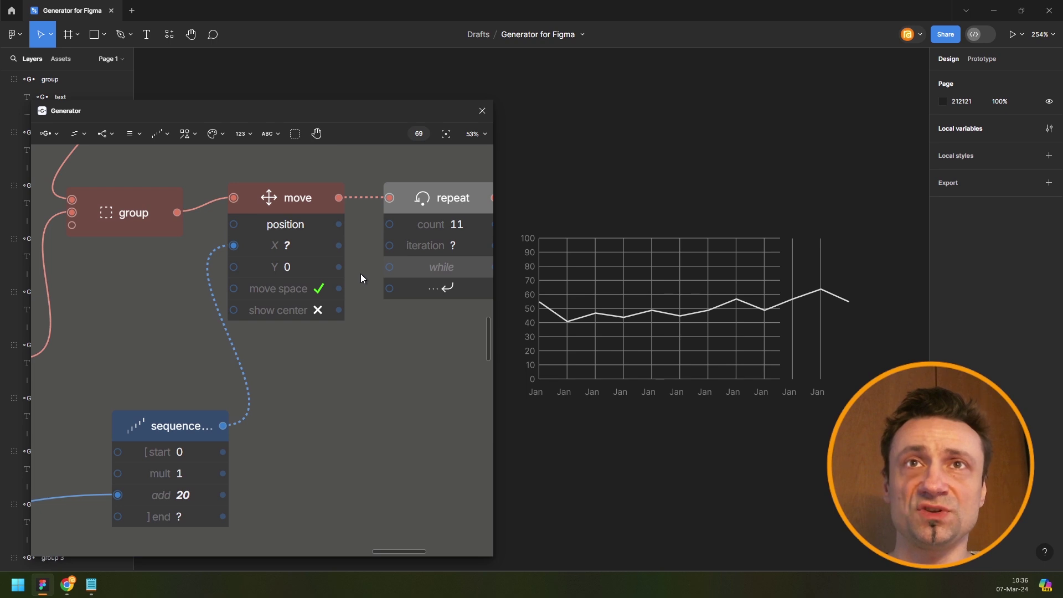
{"action": "scroll", "coordinate": [360, 274], "scroll_direction": "down", "scroll_amount": 5}
{"action": "scroll", "coordinate": [155, 428], "scroll_direction": "up", "scroll_amount": 5}
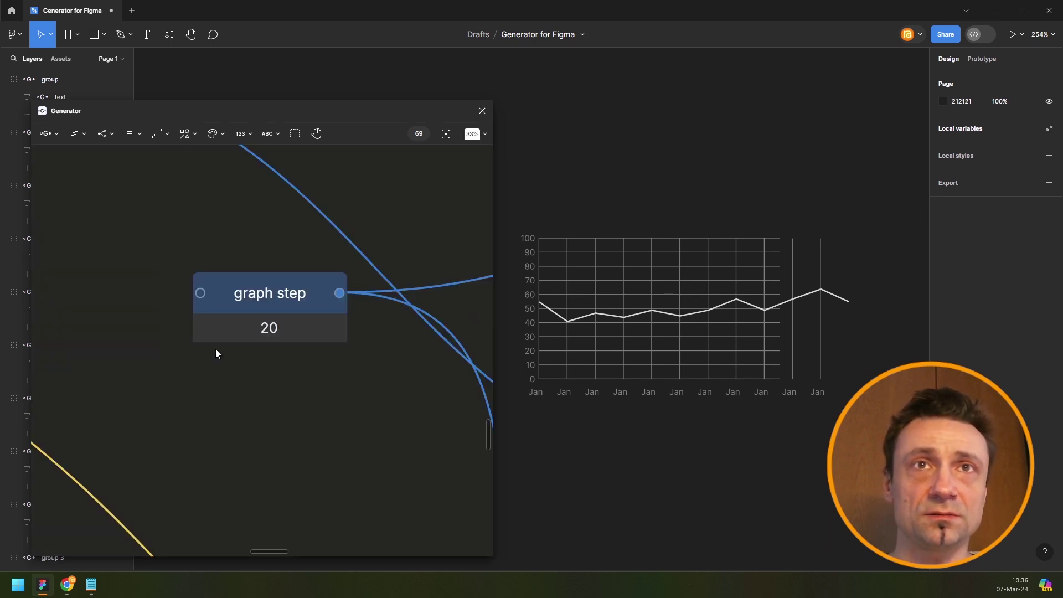
{"action": "scroll", "coordinate": [215, 349], "scroll_direction": "down", "scroll_amount": 5}
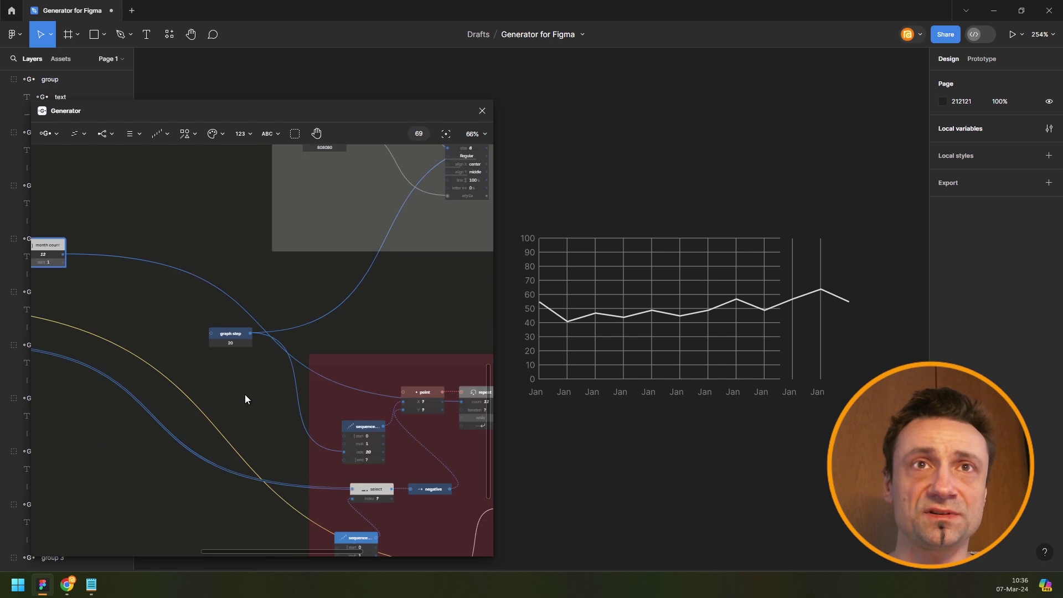
Connect the month count output to the count of the vertical grid lines' repeat node.
{"action": "scroll", "coordinate": [245, 394], "scroll_direction": "down", "scroll_amount": 3}
{"action": "left_click_drag", "start_coordinate": [240, 361], "coordinate": [275, 391]}
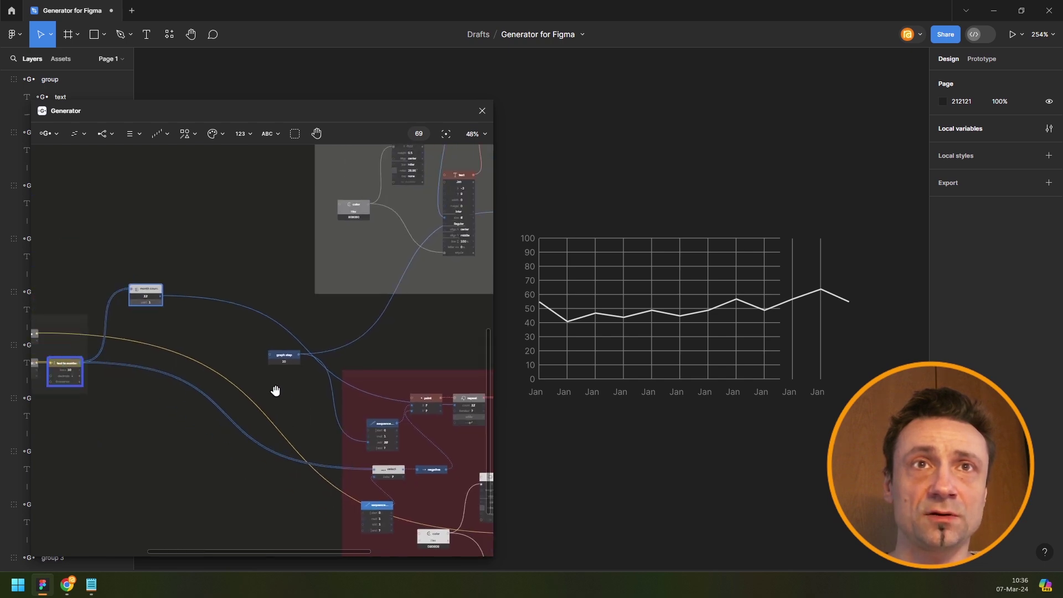
{"action": "scroll", "coordinate": [147, 291], "scroll_direction": "up", "scroll_amount": 3}
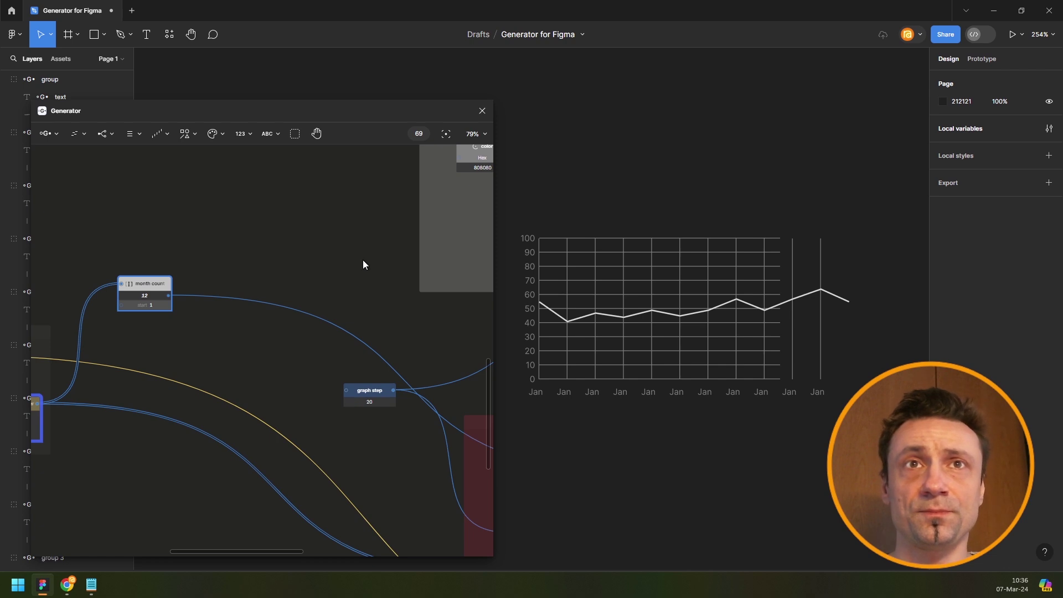
{"action": "scroll", "coordinate": [481, 221], "scroll_direction": "right", "scroll_amount": 3}
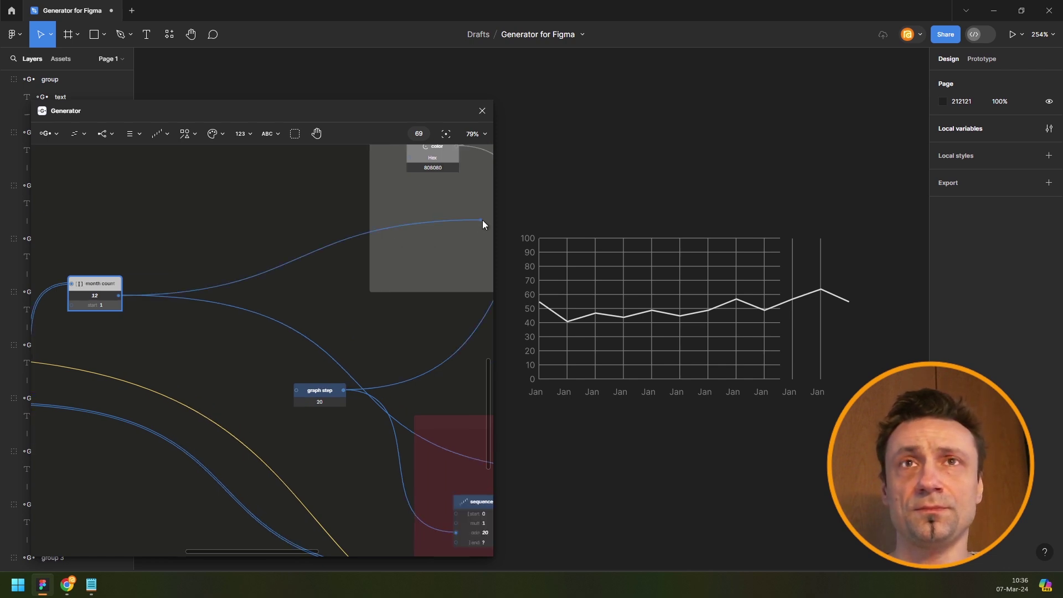
{"action": "left_click_drag", "start_coordinate": [487, 227], "coordinate": [484, 230]}
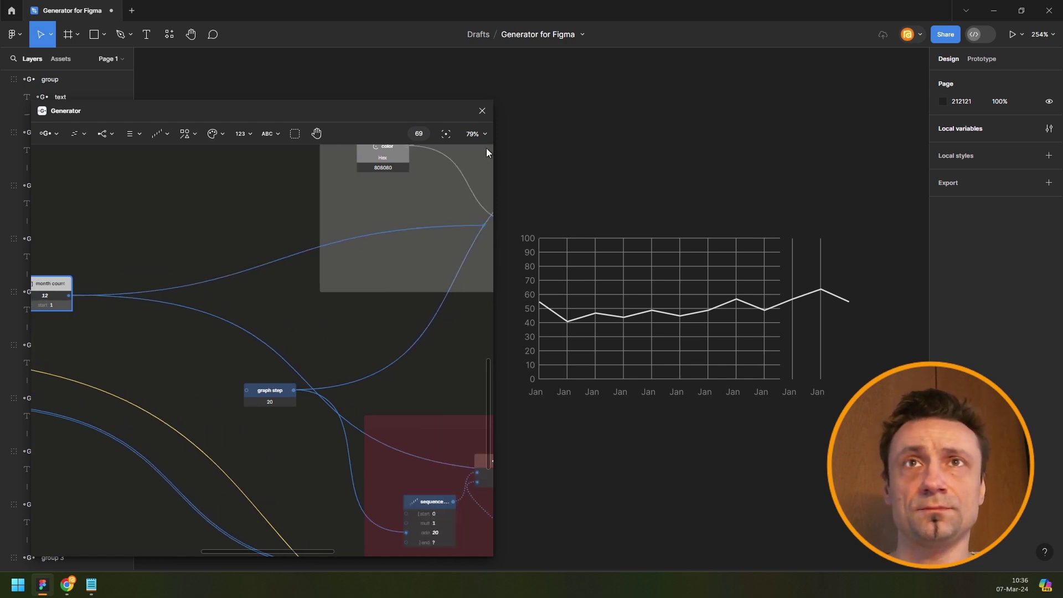
{"action": "left_click_drag", "start_coordinate": [486, 148], "coordinate": [384, 271]}
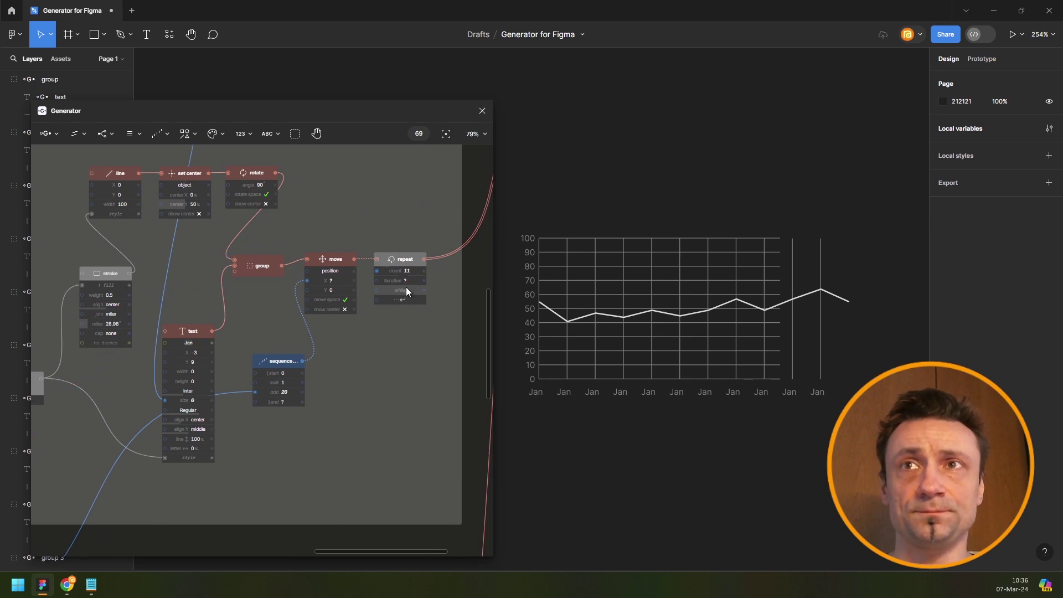
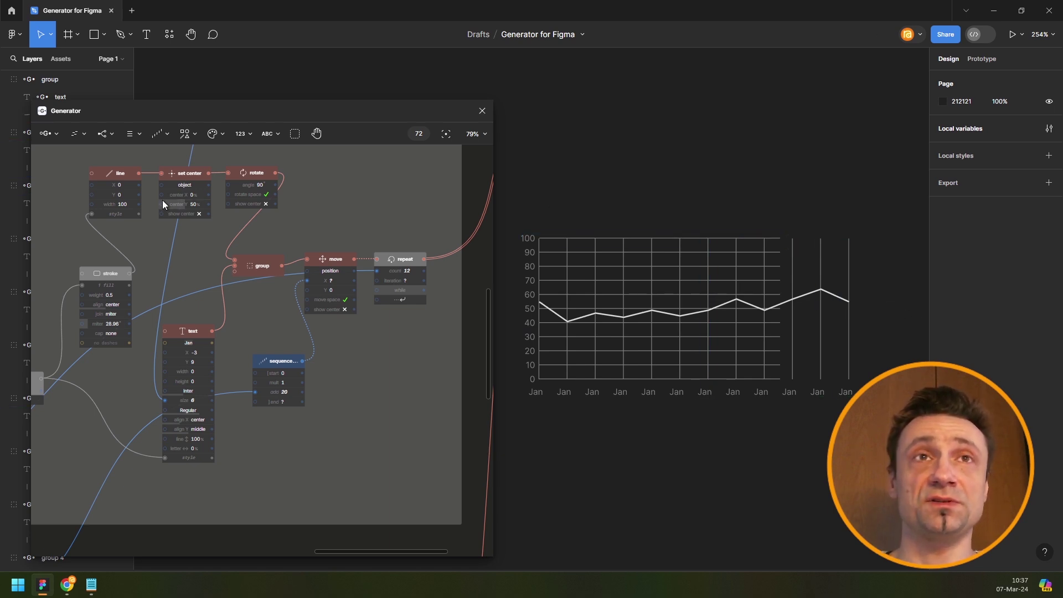
Add a Math node between the month count node and the grid group, and connect the month count output to it.
{"action": "scroll", "coordinate": [175, 270], "scroll_direction": "left", "scroll_amount": 5}
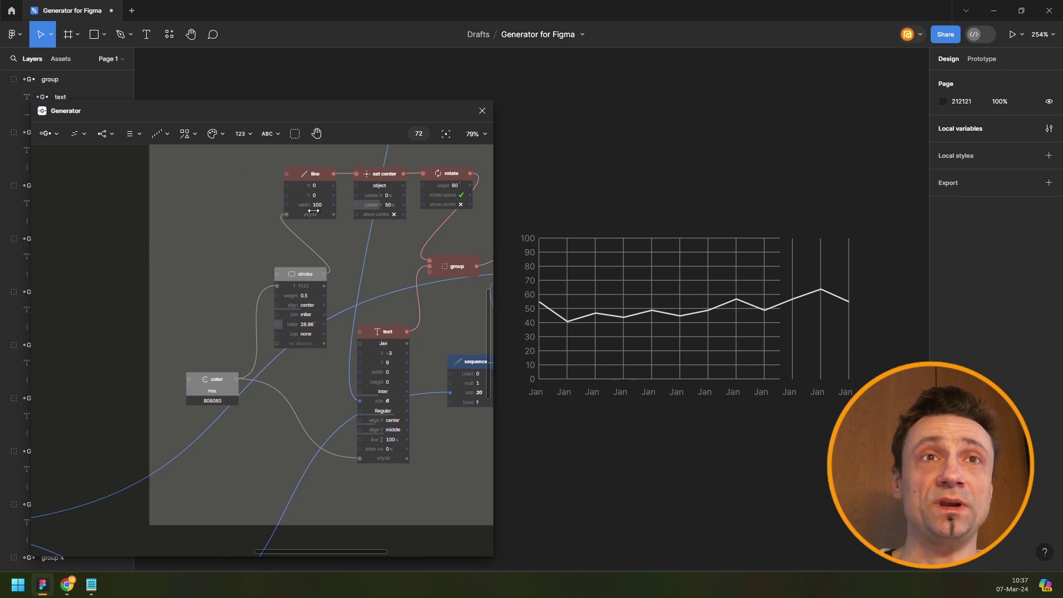
{"action": "scroll", "coordinate": [314, 210], "scroll_direction": "left", "scroll_amount": 4}
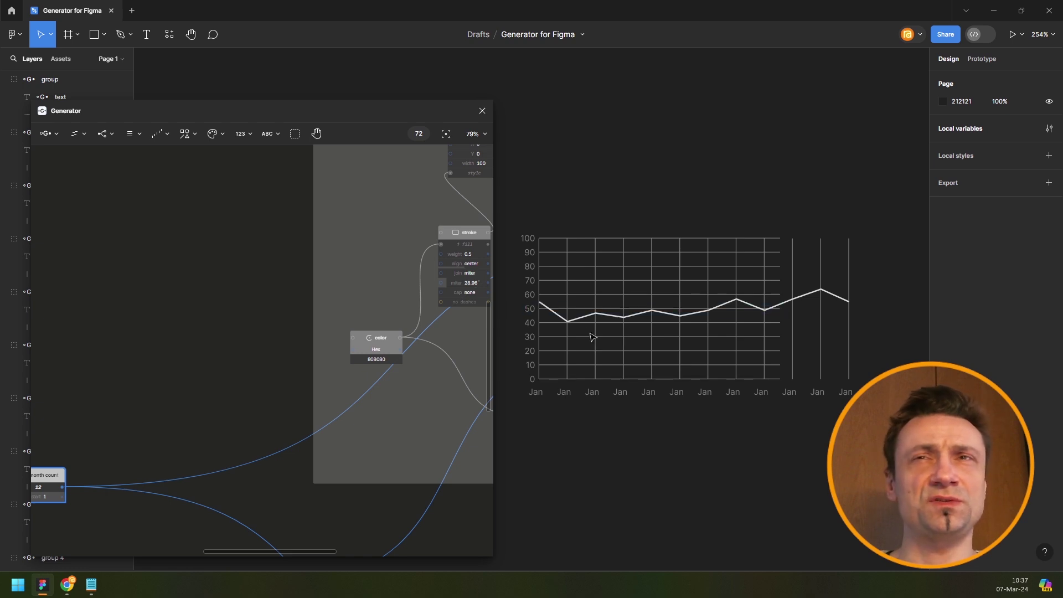
{"action": "scroll", "coordinate": [320, 451], "scroll_direction": "down", "scroll_amount": 3}
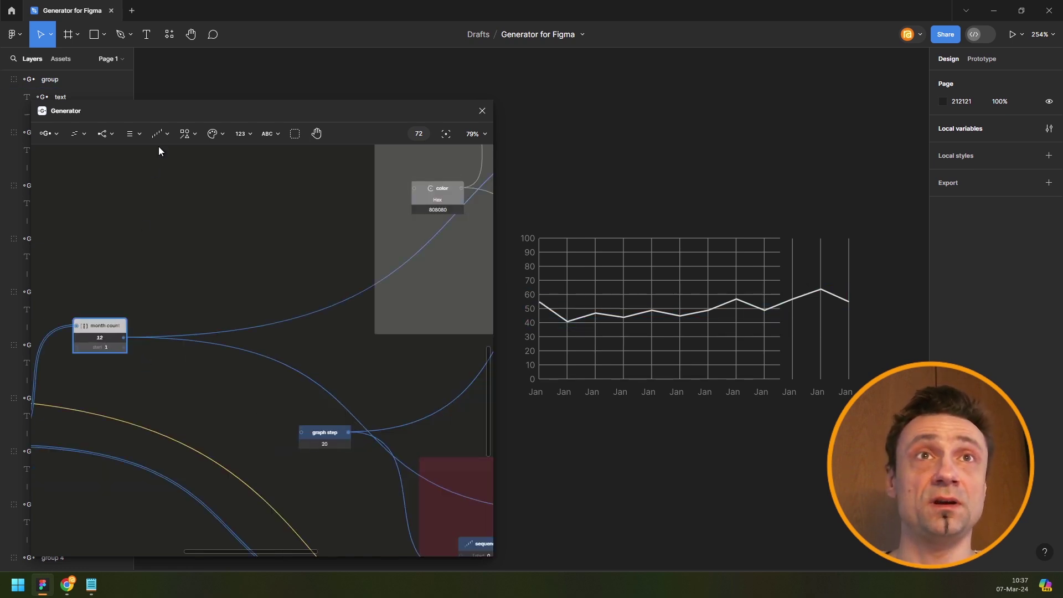
{"action": "left_click", "coordinate": [241, 133]}
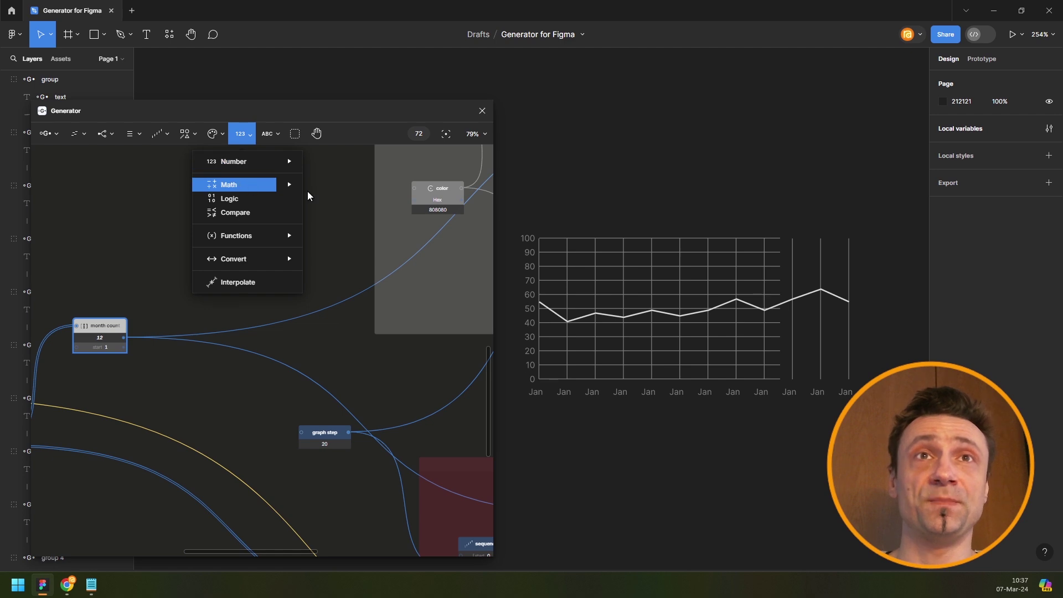
{"action": "mouse_move", "coordinate": [289, 185]}
{"action": "left_click", "coordinate": [338, 185]}
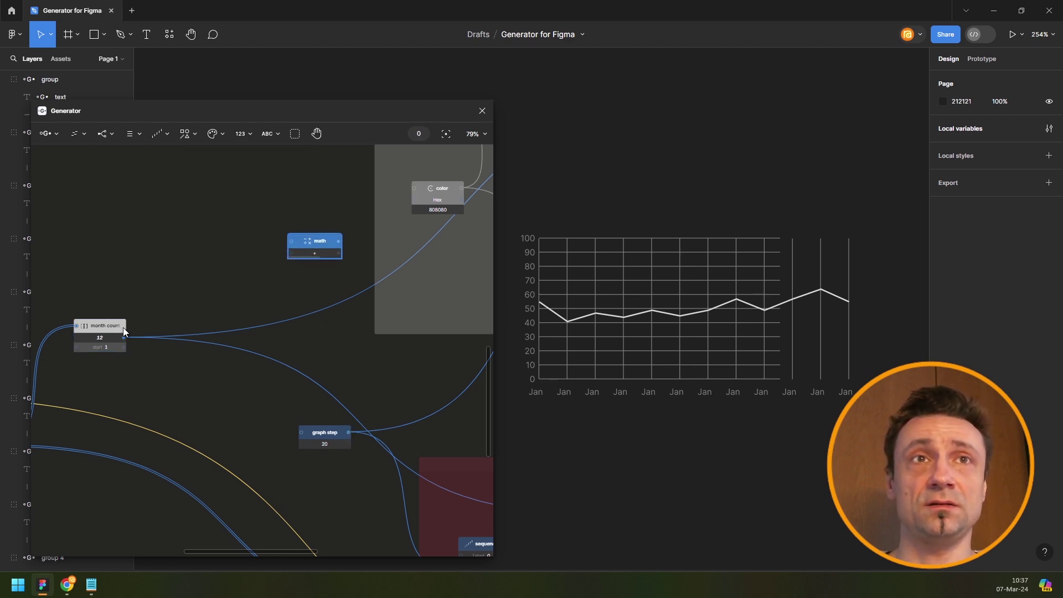
{"action": "left_click", "coordinate": [313, 241]}
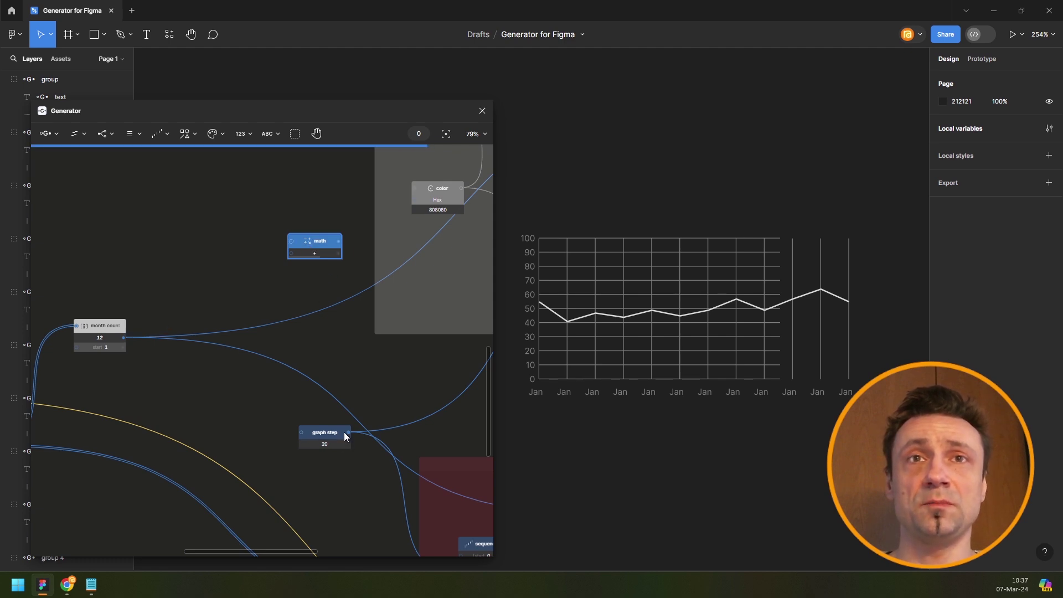
Stack the month count and graph step nodes closer to the Math node and connect the graph step output to it.
{"action": "left_click_drag", "start_coordinate": [174, 422], "coordinate": [194, 400]}
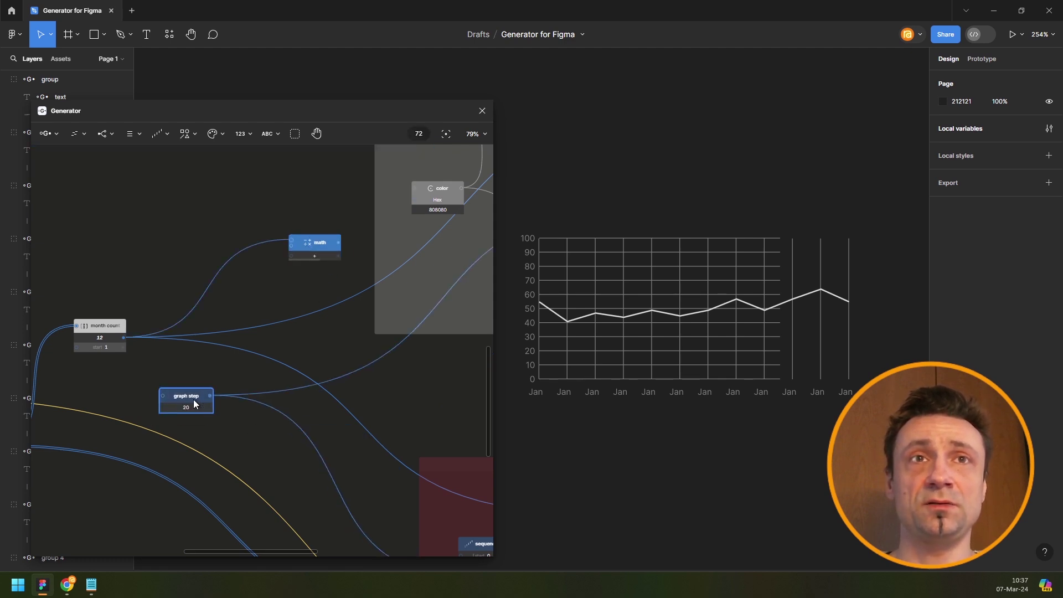
{"action": "left_click_drag", "start_coordinate": [112, 323], "coordinate": [194, 341]}
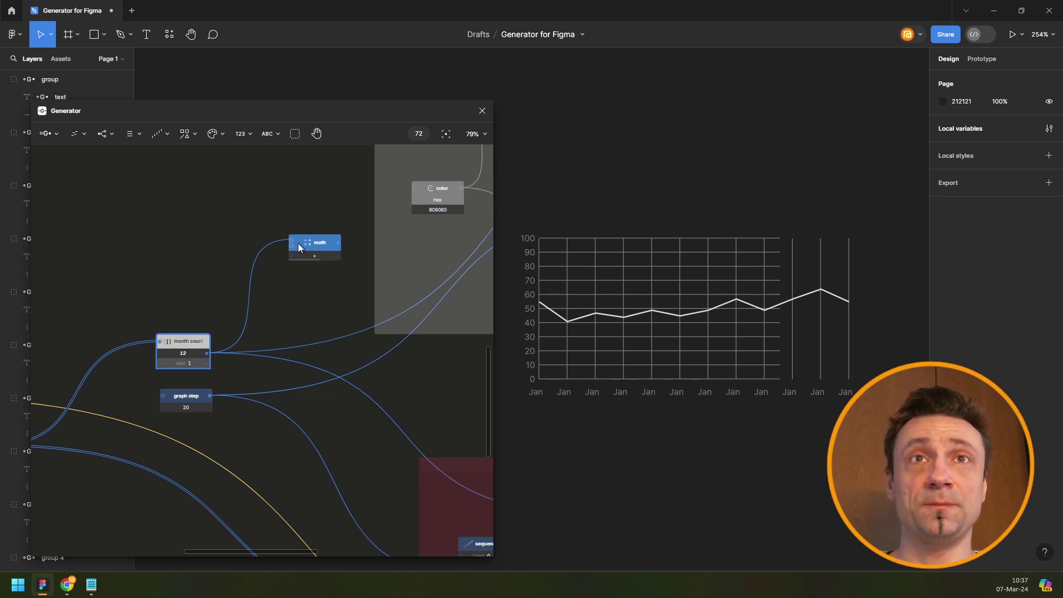
{"action": "left_click_drag", "start_coordinate": [320, 246], "coordinate": [288, 296]}
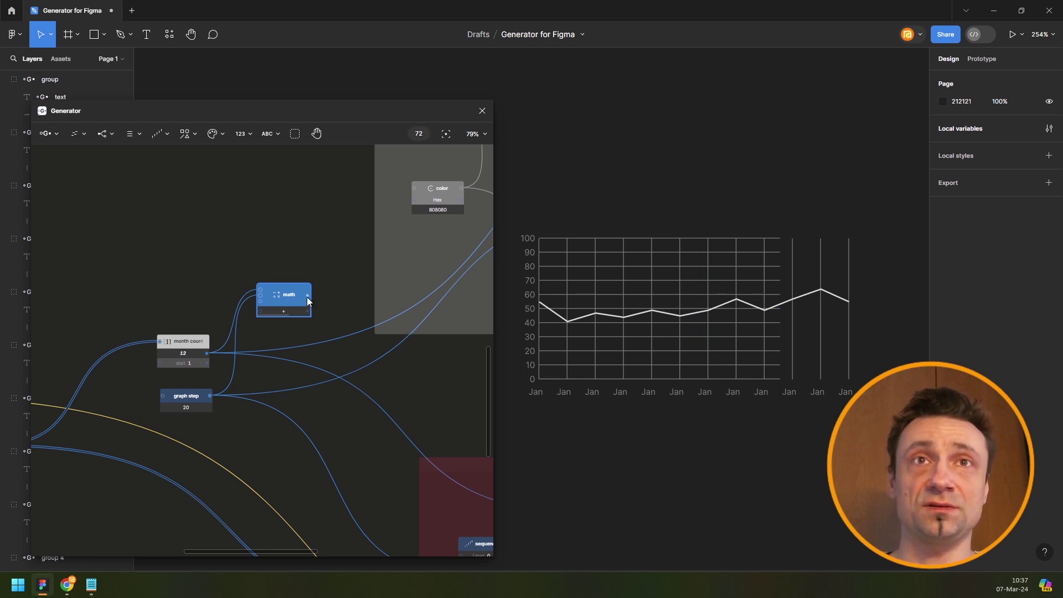
Connect the Math node's output to the width of the line node in the horizontal grid line group.
{"action": "scroll", "coordinate": [486, 236], "scroll_direction": "right", "scroll_amount": 5}
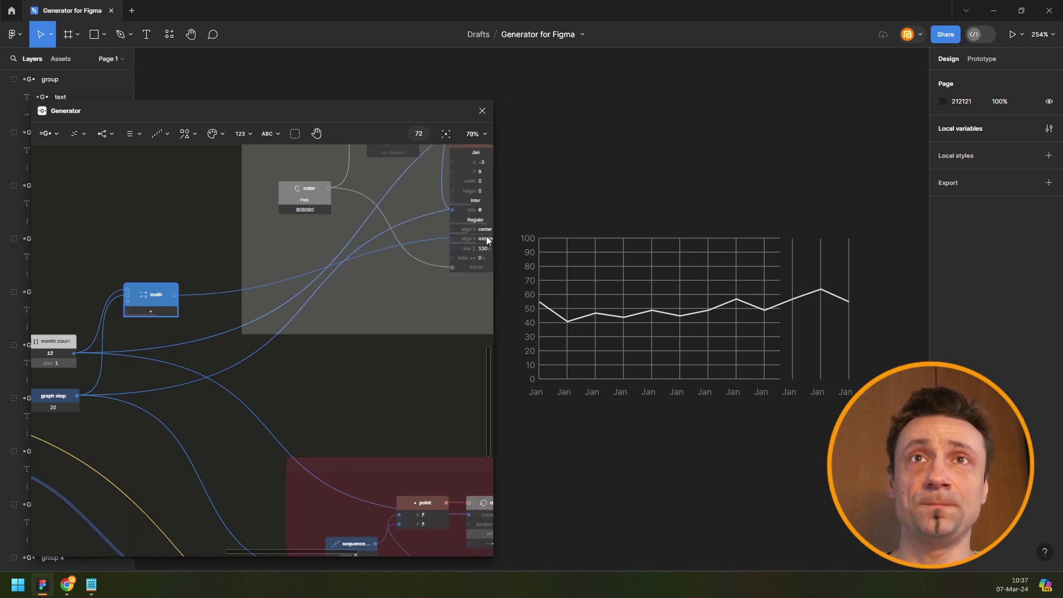
{"action": "scroll", "coordinate": [429, 148], "scroll_direction": "up", "scroll_amount": 8}
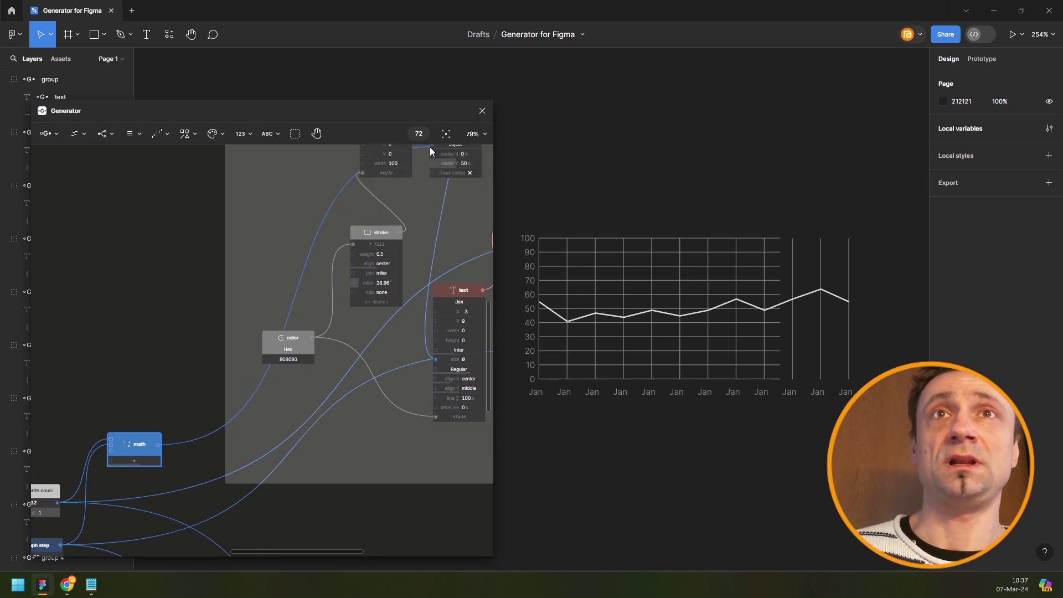
{"action": "scroll", "coordinate": [430, 147], "scroll_direction": "up", "scroll_amount": 9}
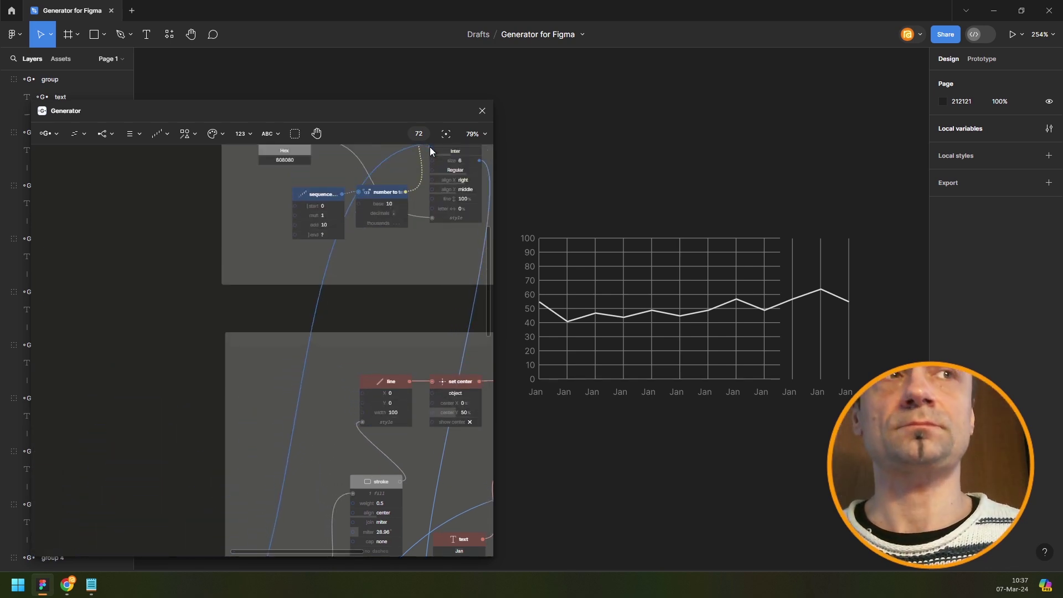
{"action": "scroll", "coordinate": [430, 148], "scroll_direction": "up", "scroll_amount": 6}
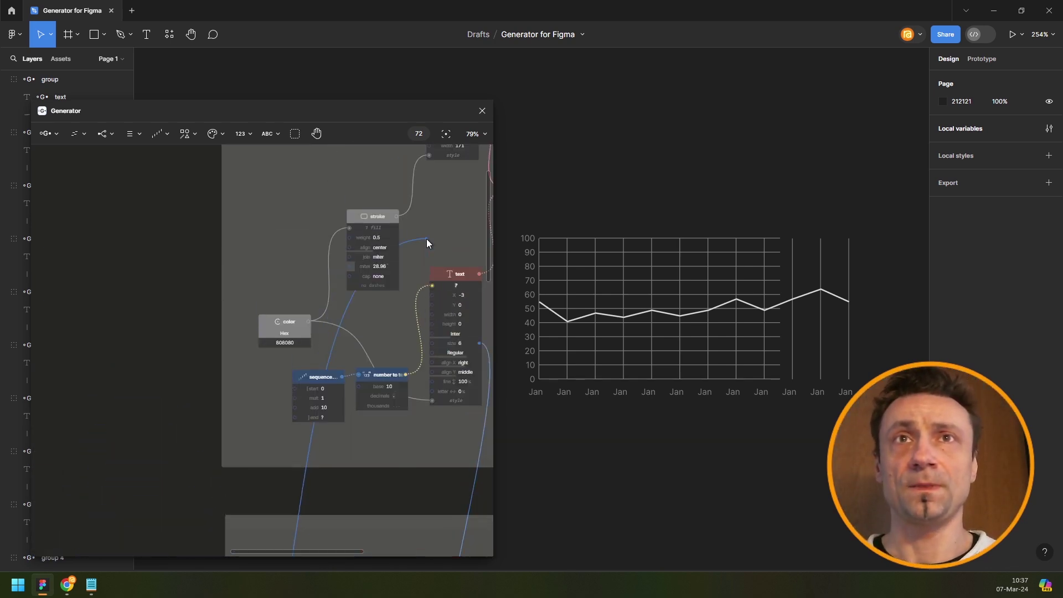
{"action": "left_click_drag", "start_coordinate": [405, 293], "coordinate": [309, 243]}
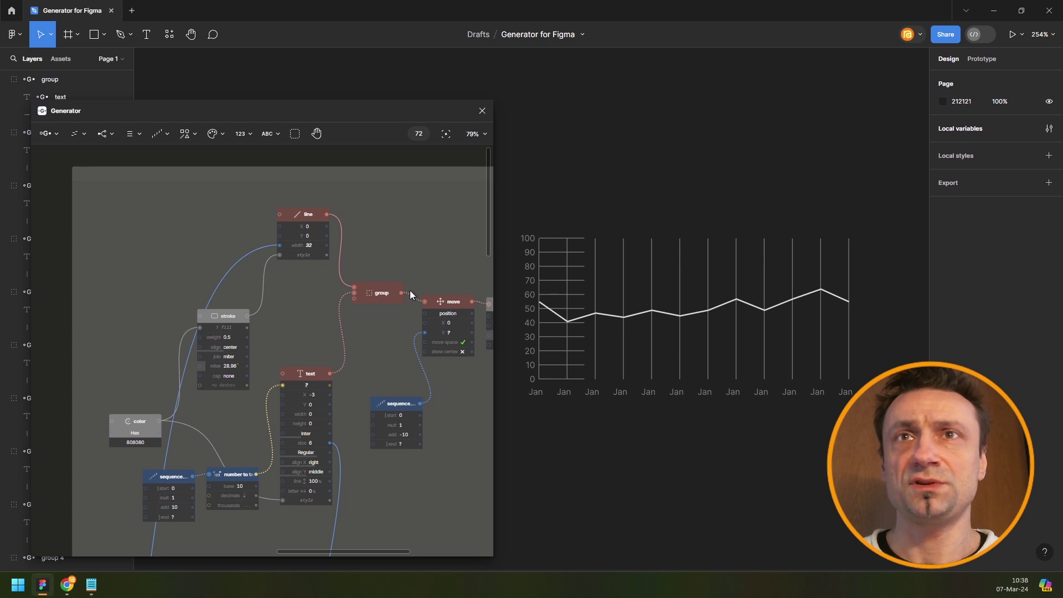
Set the Math node's operation to multiply (×).
{"action": "scroll", "coordinate": [325, 298], "scroll_direction": "down", "scroll_amount": 5}
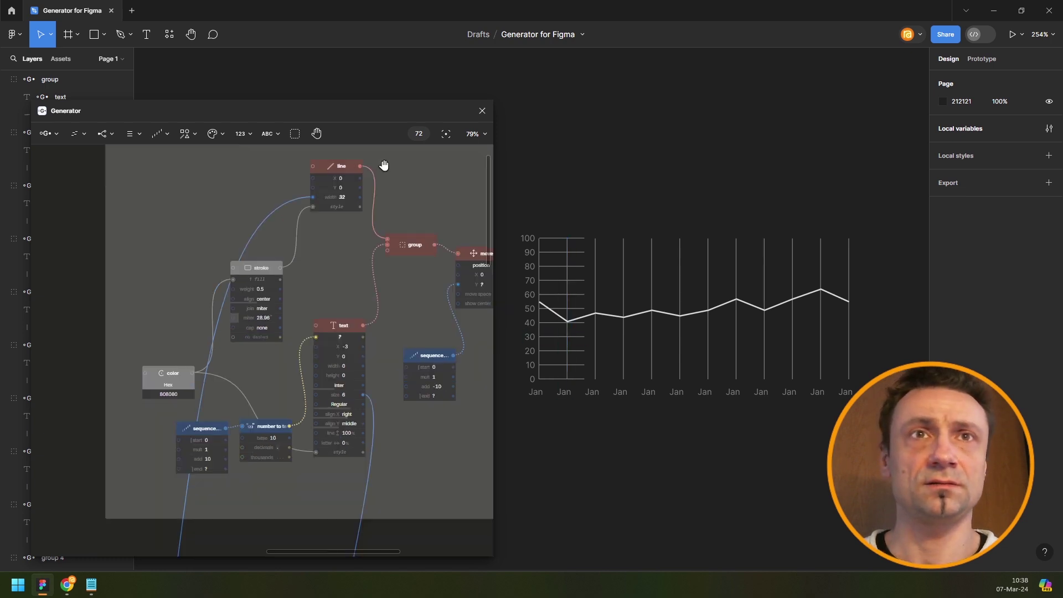
{"action": "left_click_drag", "start_coordinate": [305, 402], "coordinate": [324, 212]}
{"action": "left_click_drag", "start_coordinate": [224, 444], "coordinate": [317, 179]}
{"action": "scroll", "coordinate": [175, 410], "scroll_direction": "up", "scroll_amount": 5}
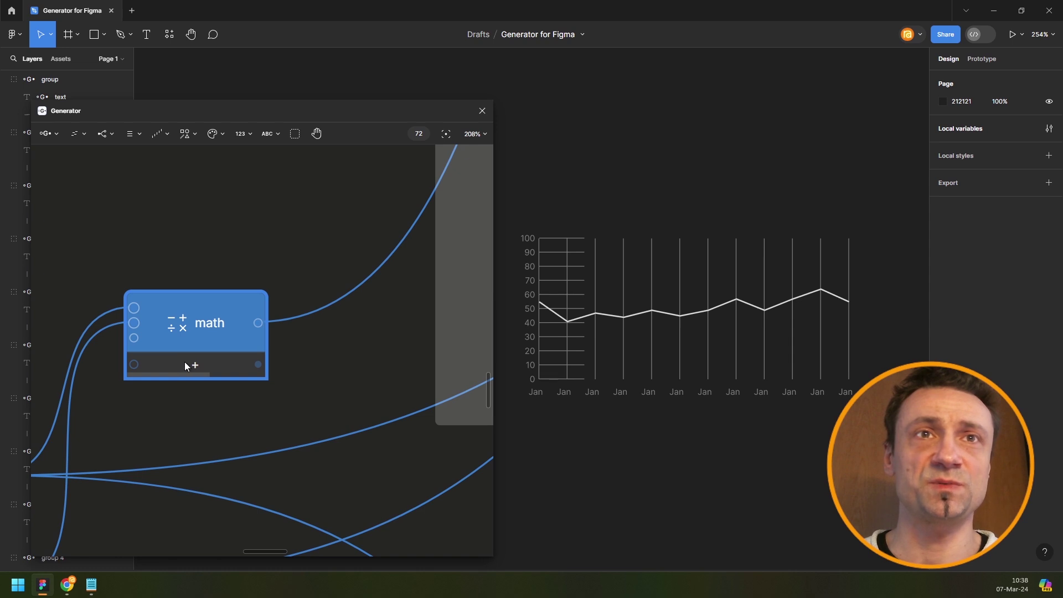
{"action": "left_click", "coordinate": [184, 361]}
{"action": "left_click", "coordinate": [217, 388]}
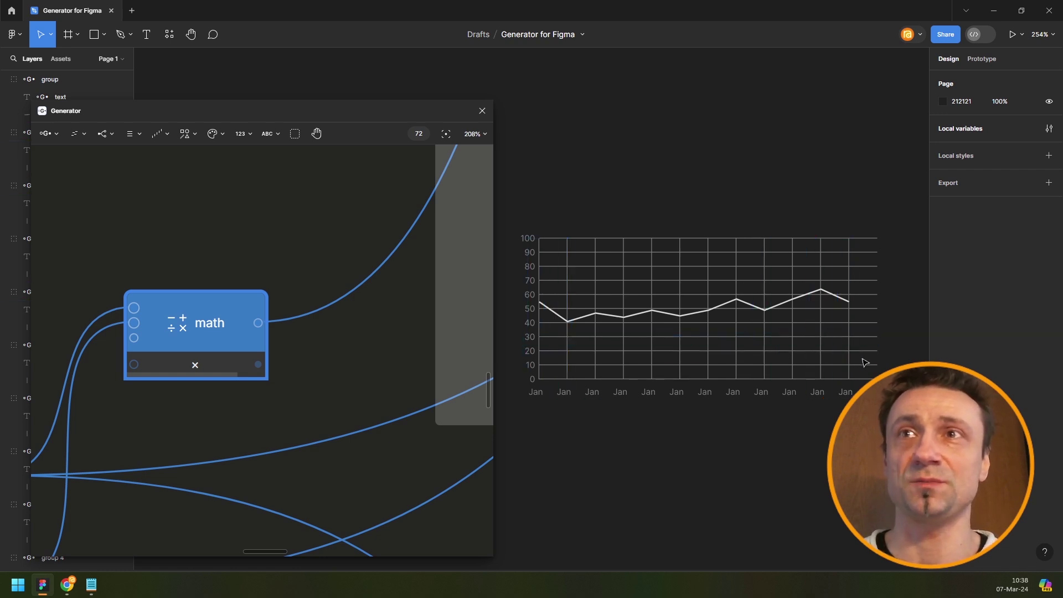
{"action": "scroll", "coordinate": [310, 338], "scroll_direction": "down", "scroll_amount": 2}
{"action": "left_click_drag", "start_coordinate": [211, 290], "coordinate": [357, 209]}
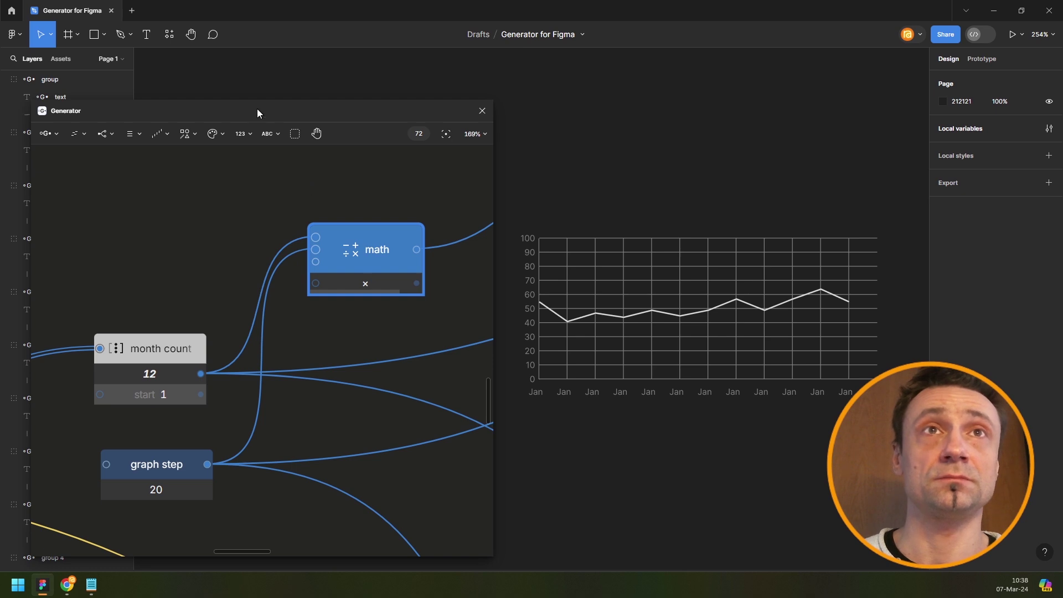
Add a second Math node, reroute the month count connection into it, and connect its output to the multiply node.
{"action": "left_click", "coordinate": [244, 133]}
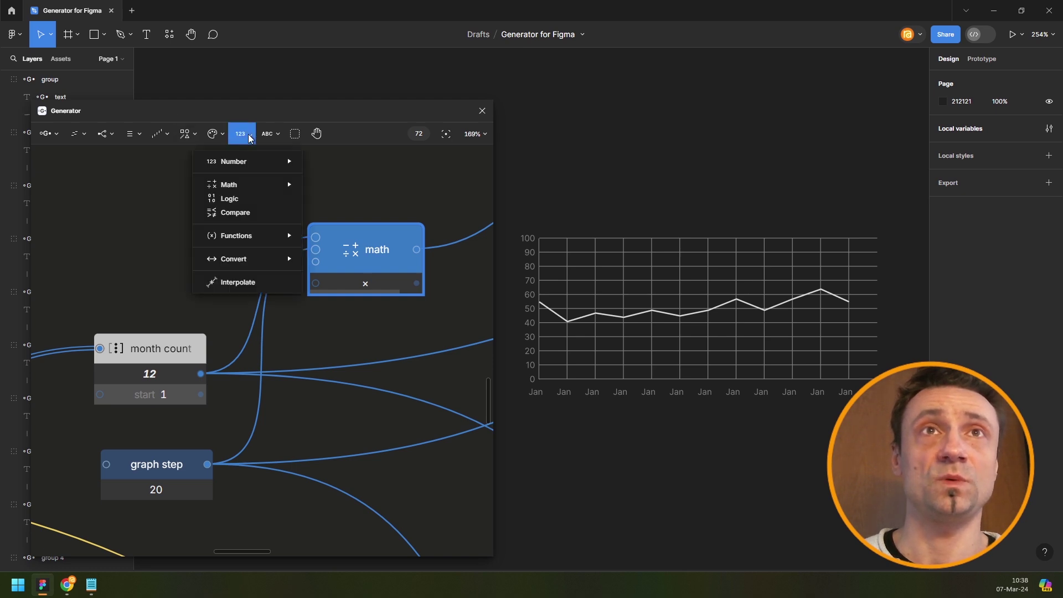
{"action": "left_click", "coordinate": [249, 182]}
{"action": "left_click_drag", "start_coordinate": [277, 331], "coordinate": [356, 383]}
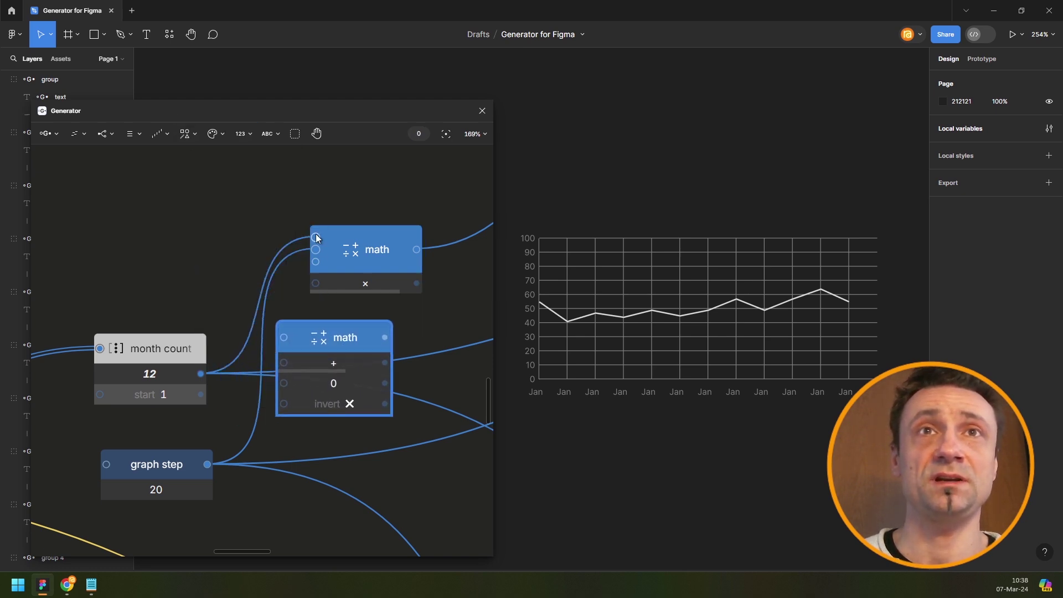
{"action": "left_click_drag", "start_coordinate": [316, 238], "coordinate": [297, 334]}
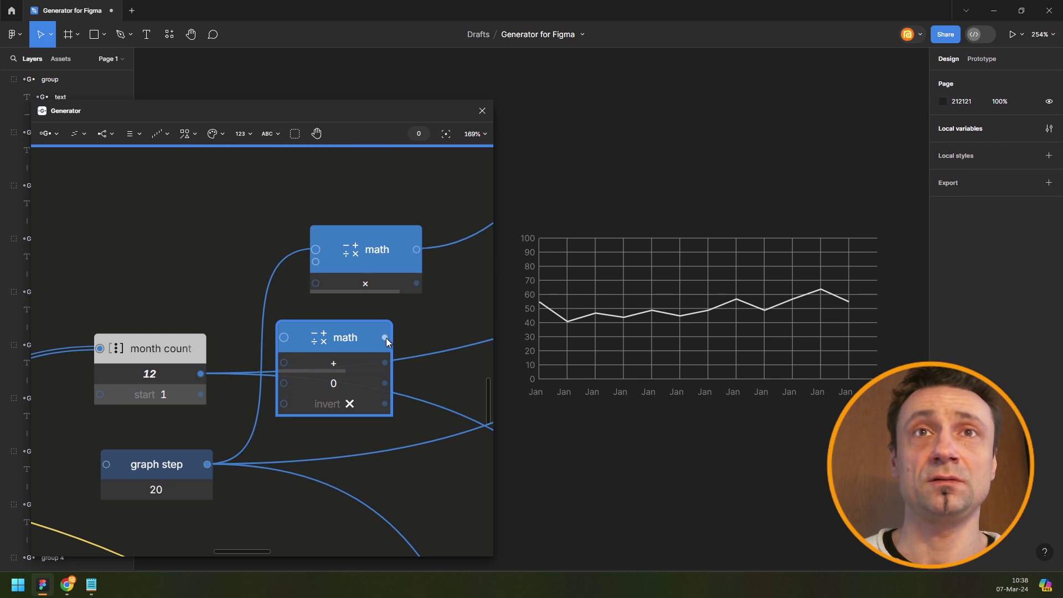
{"action": "left_click_drag", "start_coordinate": [387, 337], "coordinate": [325, 256]}
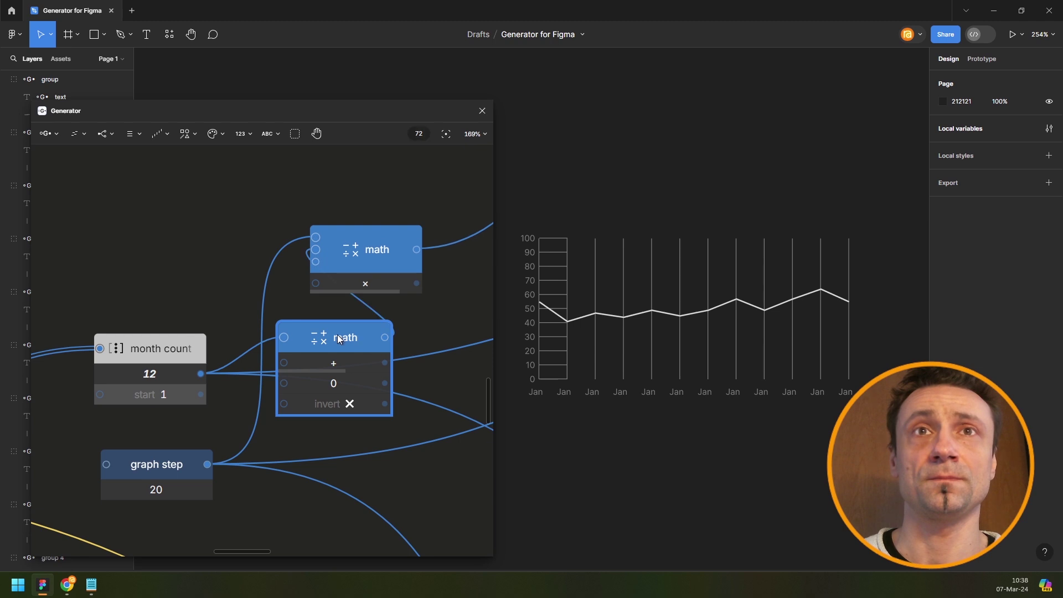
Place the new Math node above the month count node and set it to subtract 1.
{"action": "left_click_drag", "start_coordinate": [338, 336], "coordinate": [200, 231]}
{"action": "left_click_drag", "start_coordinate": [209, 269], "coordinate": [212, 270]}
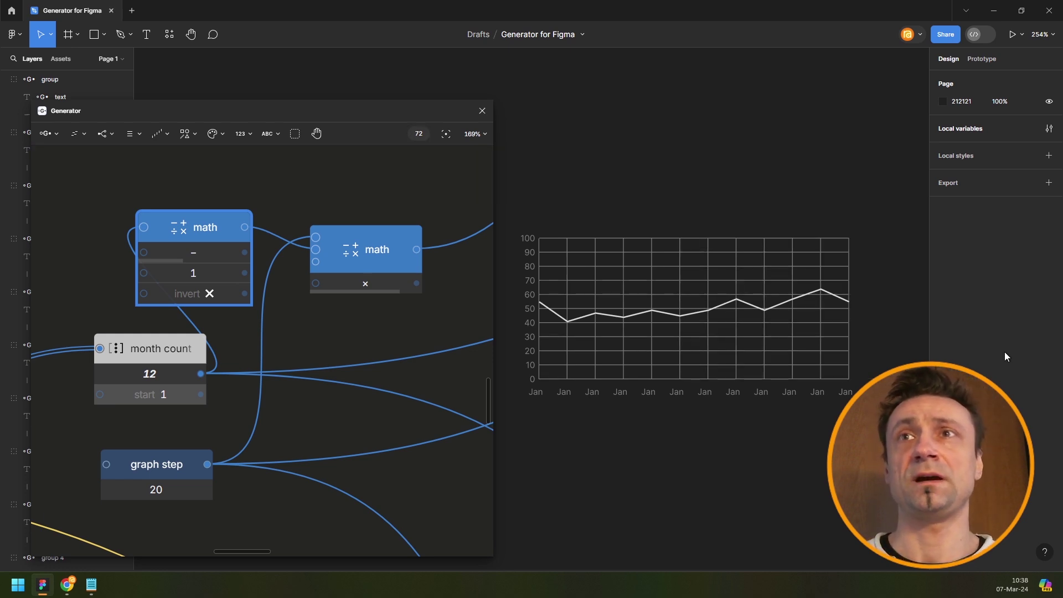
{"action": "left_click_drag", "start_coordinate": [684, 276], "coordinate": [717, 276]}
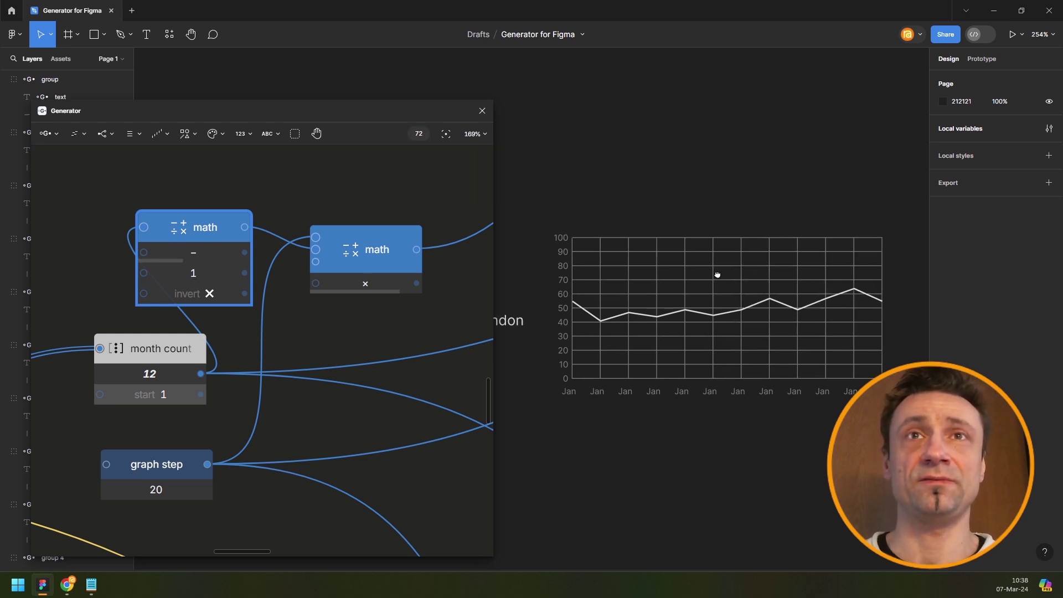
Move both Math nodes together into the horizontal grid line group, beside its line node.
{"action": "left_click_drag", "start_coordinate": [371, 244], "coordinate": [447, 200]}
{"action": "left_click_drag", "start_coordinate": [224, 231], "coordinate": [317, 214]}
{"action": "scroll", "coordinate": [316, 215], "scroll_direction": "down", "scroll_amount": 5}
{"action": "left_click_drag", "start_coordinate": [327, 171], "coordinate": [264, 280]}
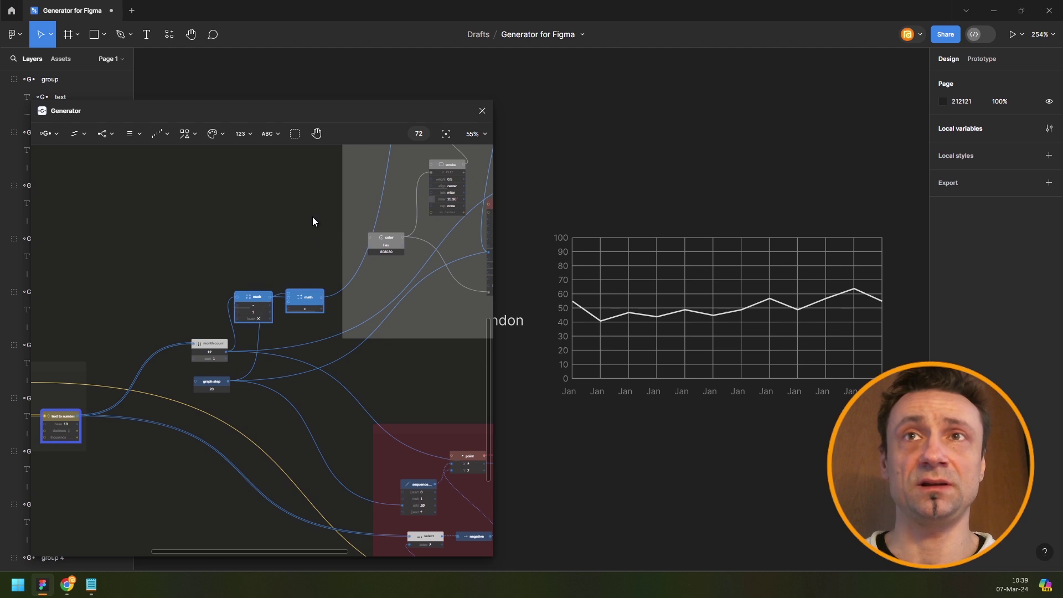
{"action": "left_click_drag", "start_coordinate": [311, 221], "coordinate": [264, 325]}
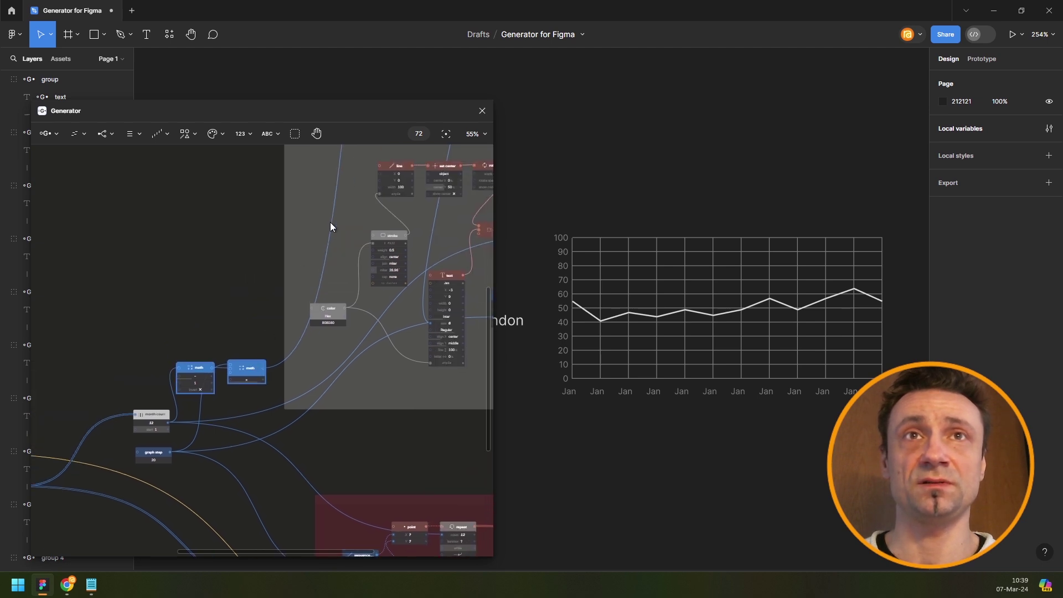
{"action": "left_click_drag", "start_coordinate": [330, 221], "coordinate": [347, 198]}
{"action": "left_click_drag", "start_coordinate": [358, 256], "coordinate": [297, 399]}
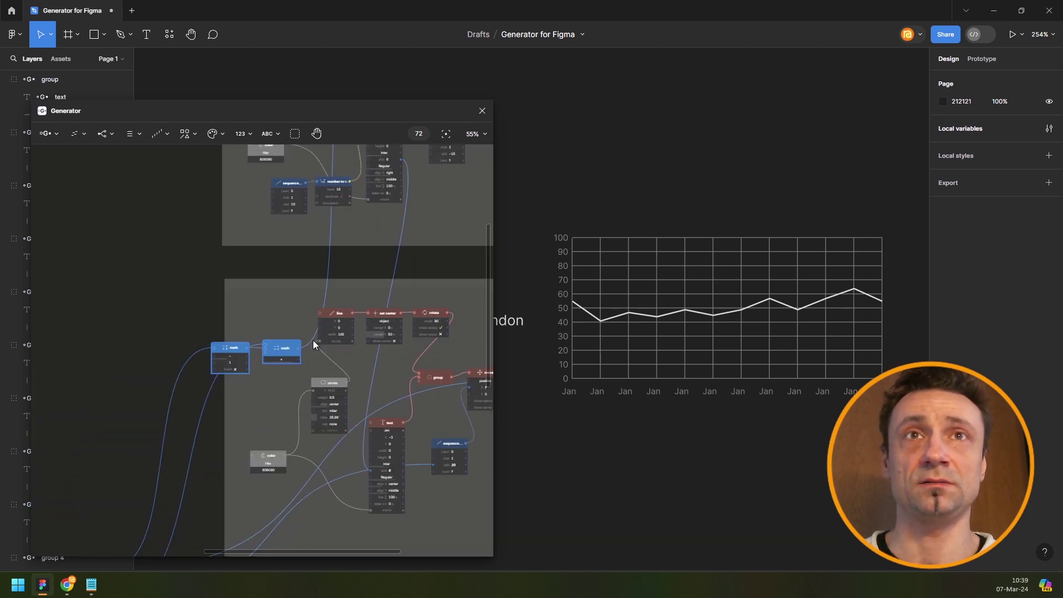
{"action": "left_click_drag", "start_coordinate": [314, 340], "coordinate": [313, 271]}
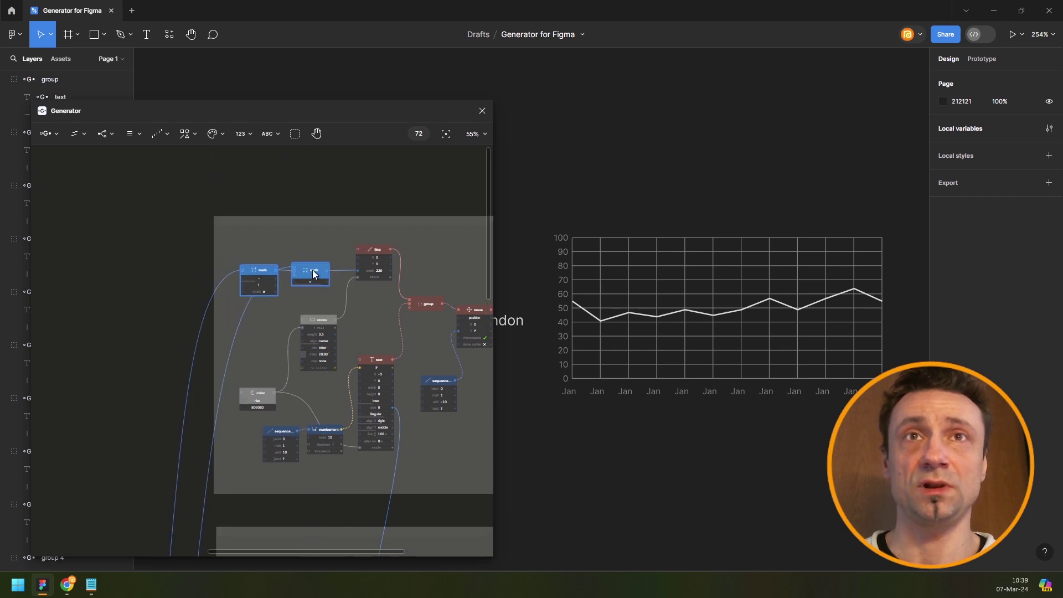
{"action": "left_click", "coordinate": [183, 274]}
Duplicate the vertical grid line group's background panel and place the copy behind the CSV data nodes.
{"action": "scroll", "coordinate": [194, 278], "scroll_direction": "down", "scroll_amount": 5}
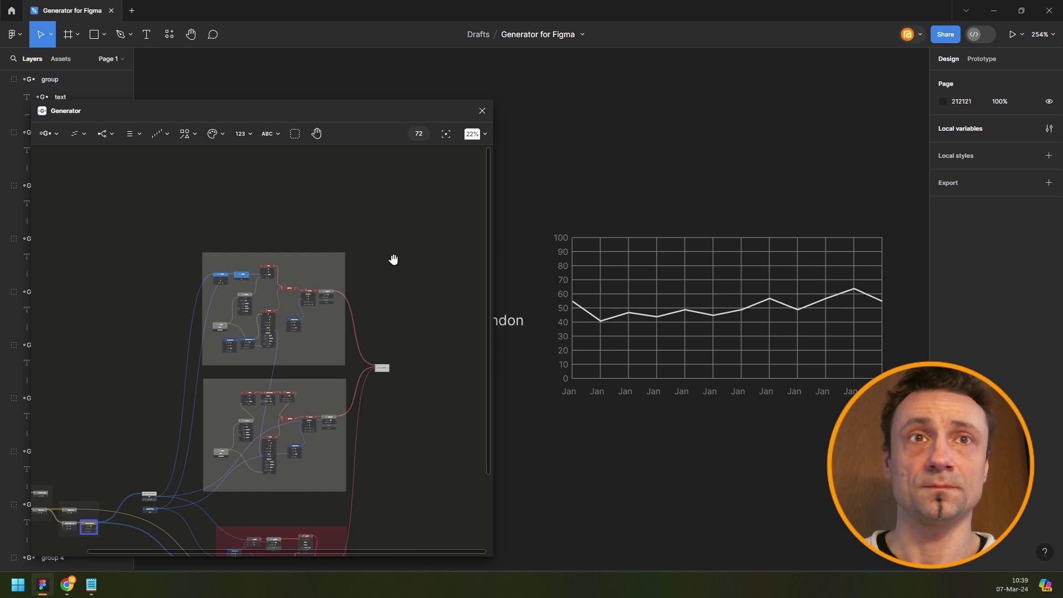
{"action": "scroll", "coordinate": [437, 430], "scroll_direction": "down", "scroll_amount": 5}
{"action": "scroll", "coordinate": [449, 459], "scroll_direction": "up", "scroll_amount": 2}
{"action": "scroll", "coordinate": [449, 458], "scroll_direction": "left", "scroll_amount": 4}
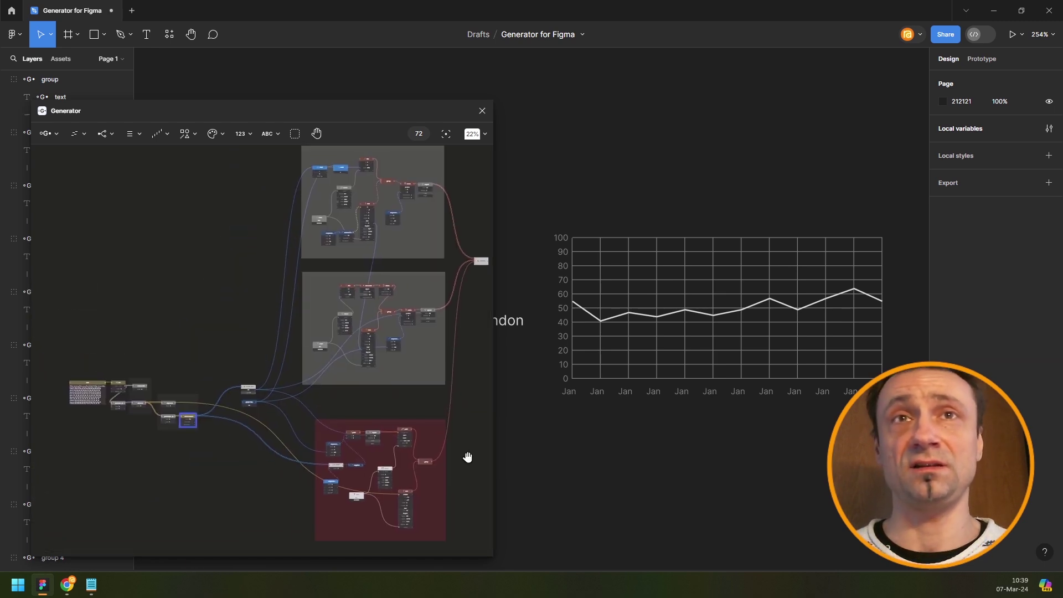
{"action": "left_click", "coordinate": [420, 274]}
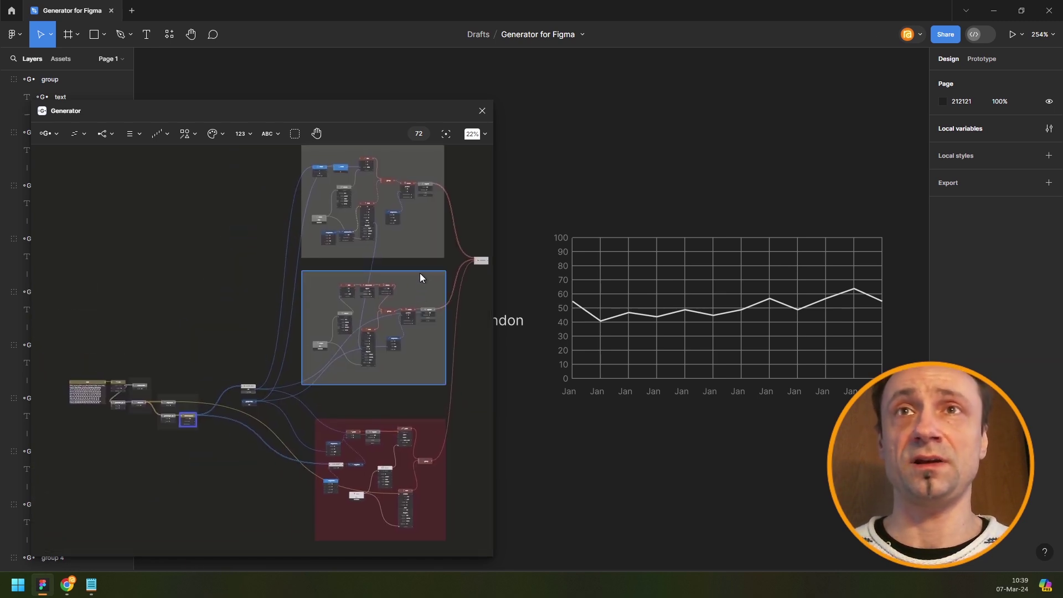
{"action": "key", "text": "ctrl+d"}
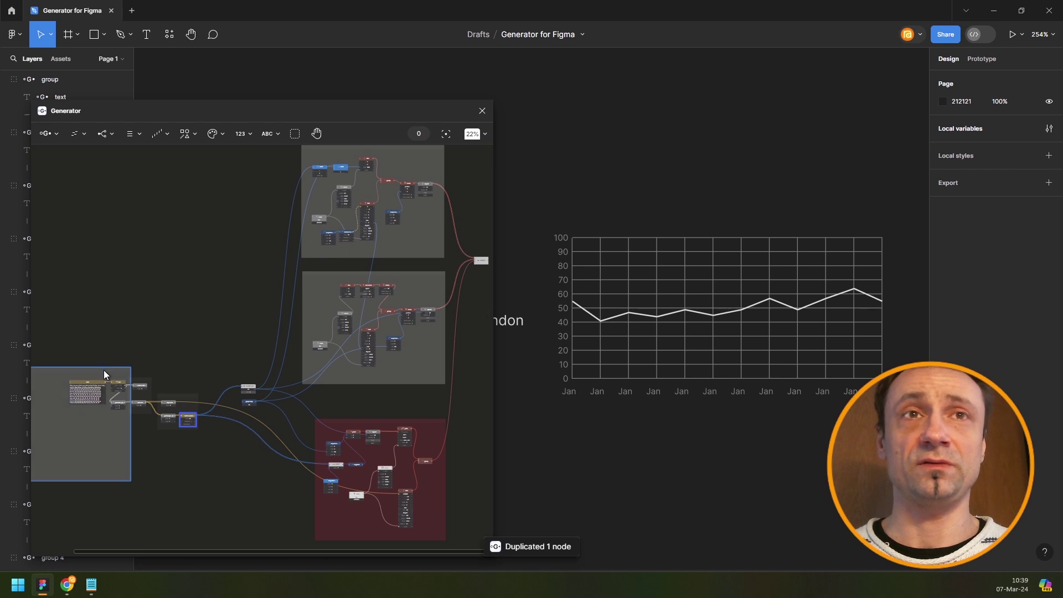
{"action": "left_click_drag", "start_coordinate": [104, 370], "coordinate": [175, 366]}
{"action": "left_click_drag", "start_coordinate": [632, 150], "coordinate": [656, 140]}
{"action": "scroll", "coordinate": [299, 286], "scroll_direction": "down", "scroll_amount": 2}
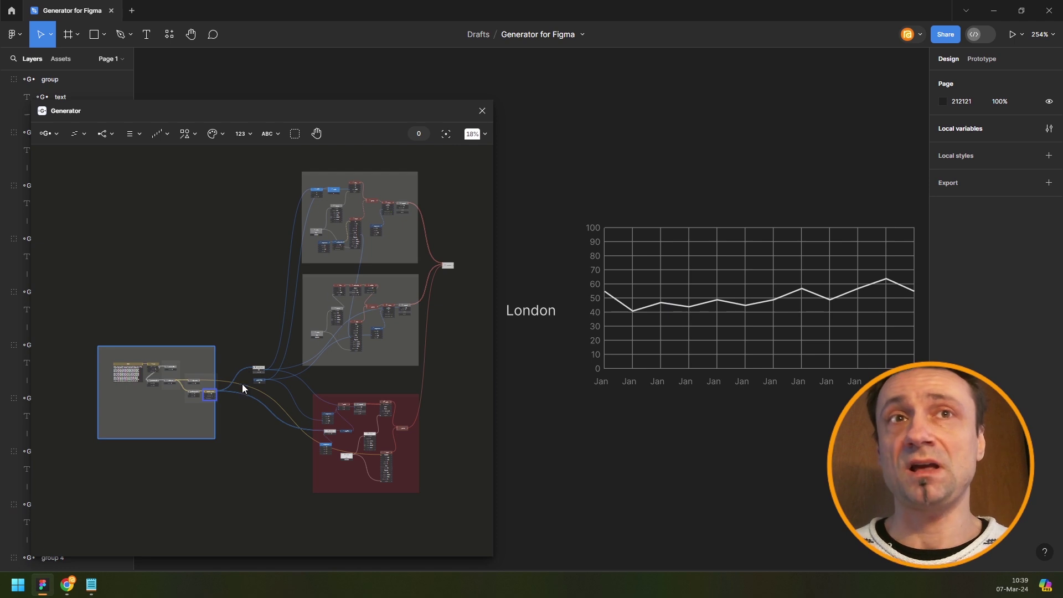
Resize the copied panel to fit around the CSV data nodes and highlight it in yellow.
{"action": "left_click_drag", "start_coordinate": [214, 437], "coordinate": [229, 412]}
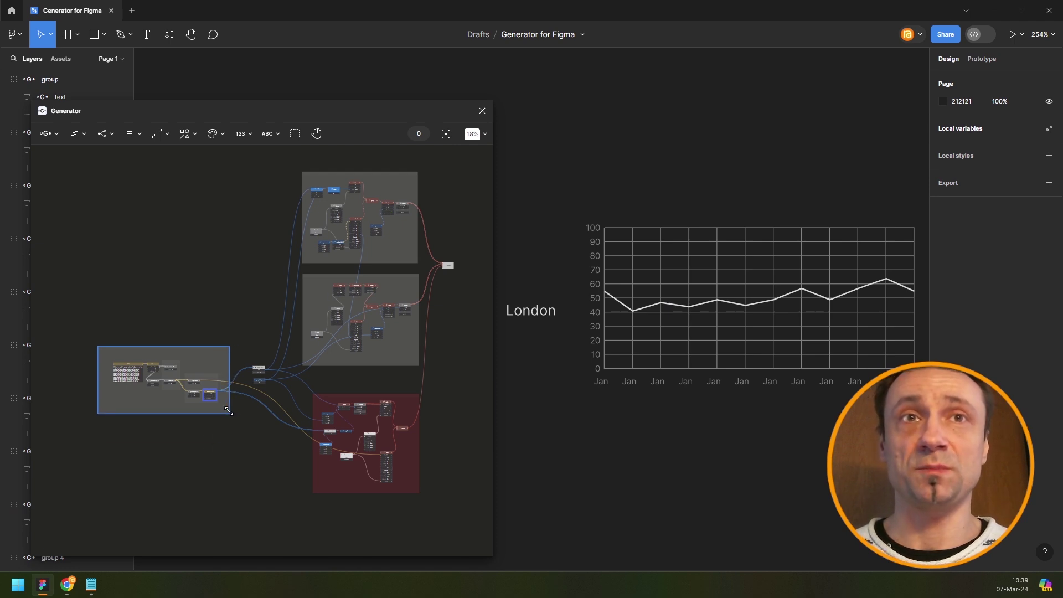
{"action": "right_click", "coordinate": [206, 350]}
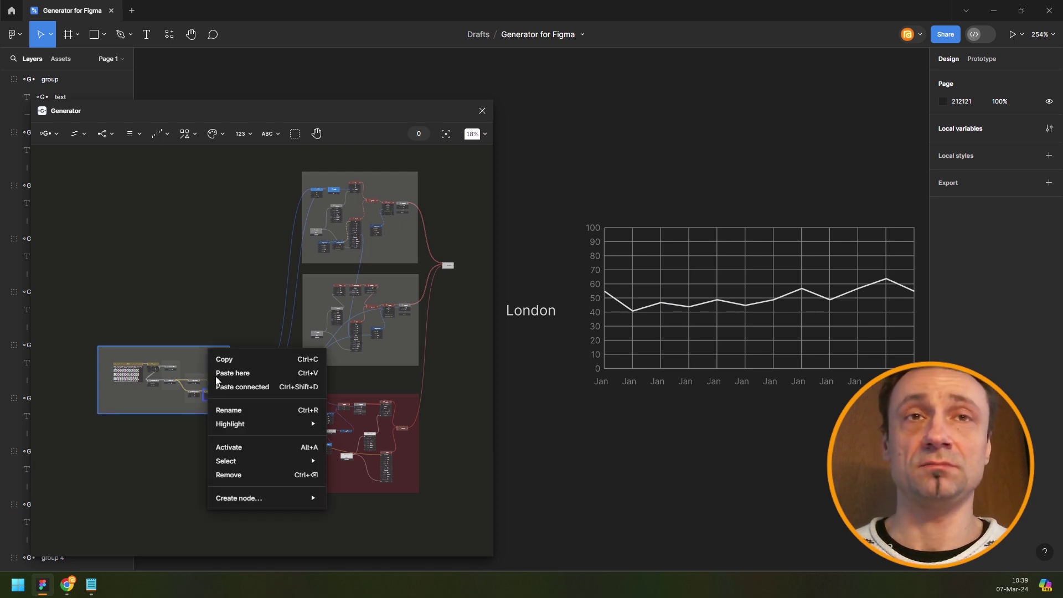
{"action": "mouse_move", "coordinate": [239, 428]}
{"action": "left_click", "coordinate": [389, 424]}
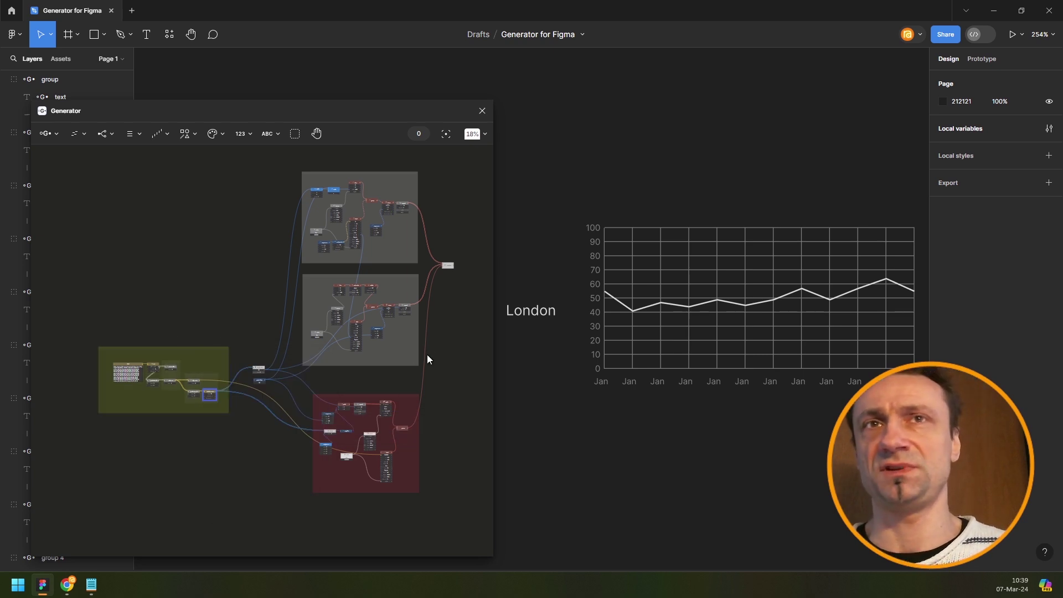
Move the red graph line panel with its nodes left, aligning its left edge with the grid panels above.
{"action": "left_click_drag", "start_coordinate": [463, 316], "coordinate": [436, 322]}
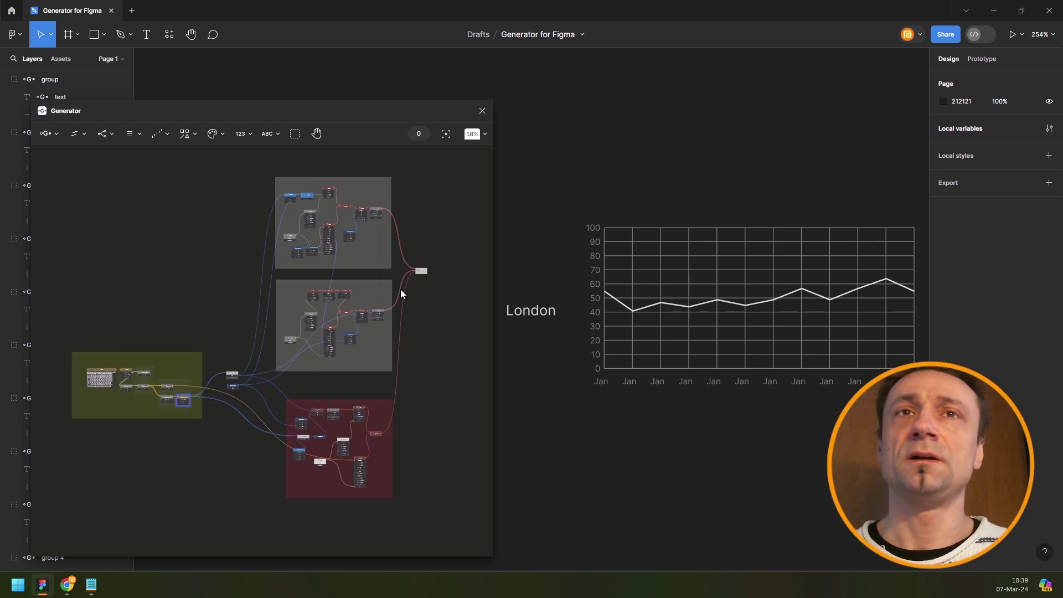
{"action": "scroll", "coordinate": [414, 284], "scroll_direction": "up", "scroll_amount": 4}
{"action": "left_click_drag", "start_coordinate": [427, 371], "coordinate": [428, 277]}
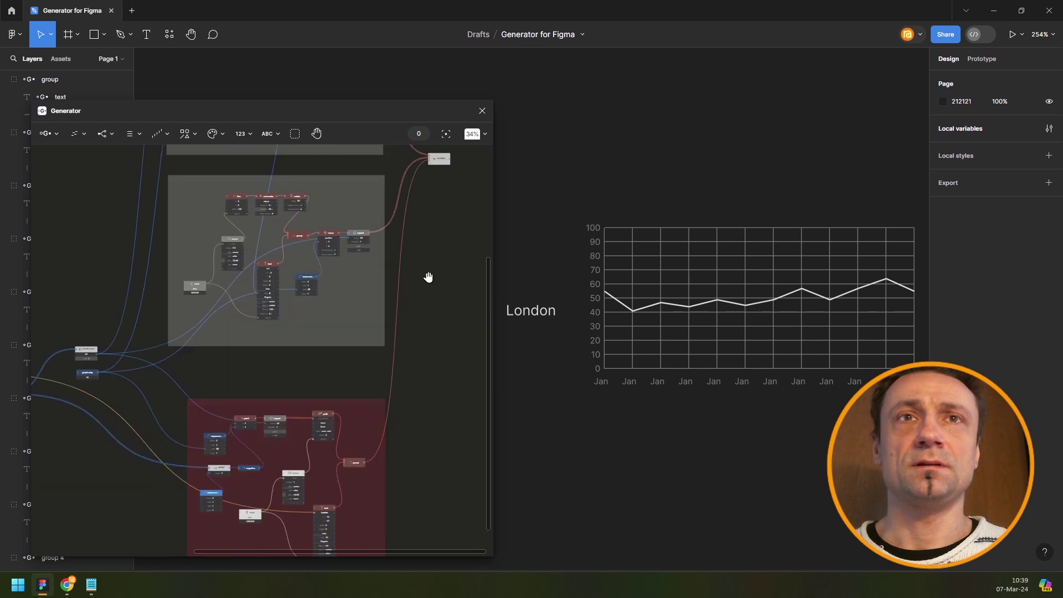
{"action": "scroll", "coordinate": [428, 276], "scroll_direction": "down", "scroll_amount": 3}
{"action": "left_click", "coordinate": [344, 322]}
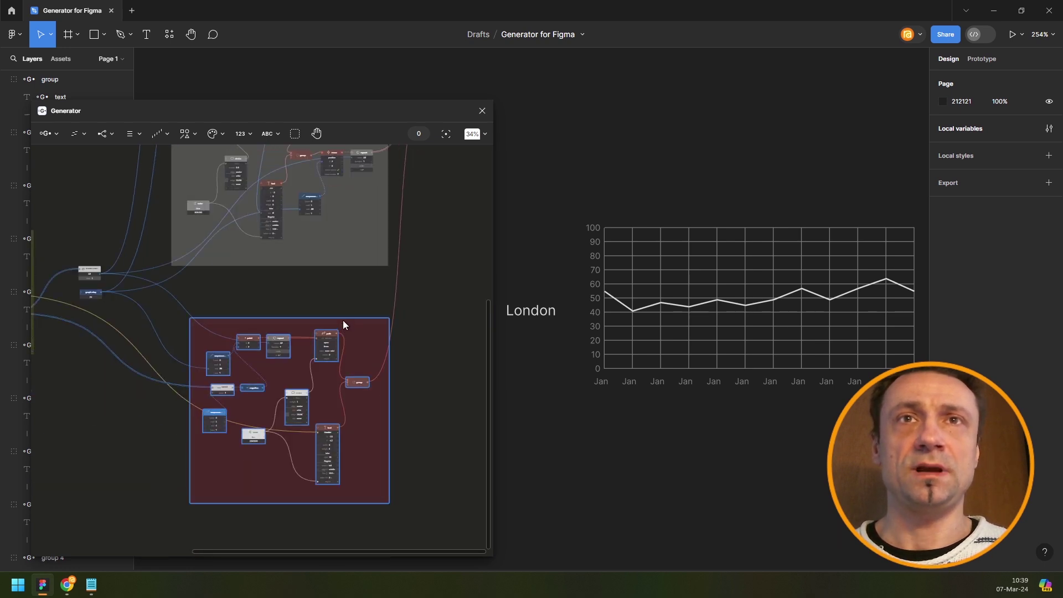
{"action": "left_click_drag", "start_coordinate": [343, 320], "coordinate": [326, 315]}
{"action": "left_click", "coordinate": [391, 388]}
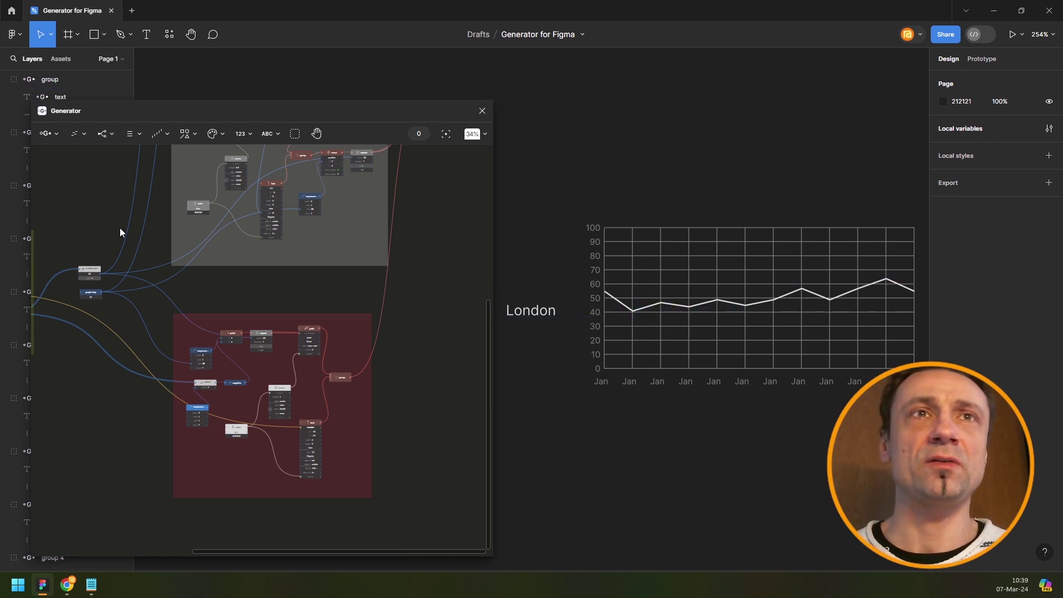
Add a Count node fed by the just data node and place it below that node in the yellow panel.
{"action": "scroll", "coordinate": [152, 228], "scroll_direction": "left", "scroll_amount": 5}
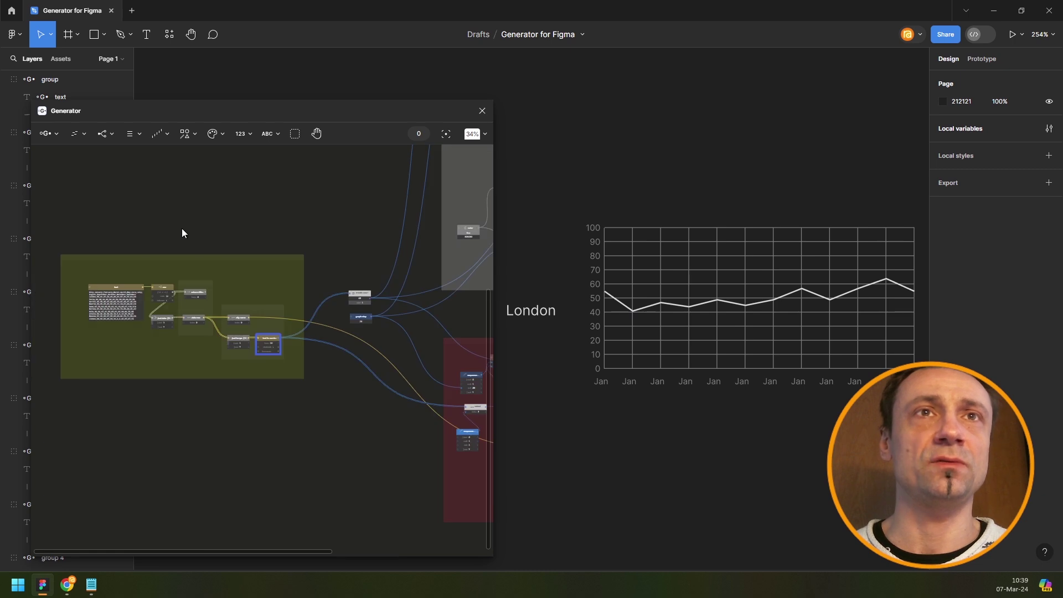
{"action": "scroll", "coordinate": [162, 317], "scroll_direction": "up", "scroll_amount": 3}
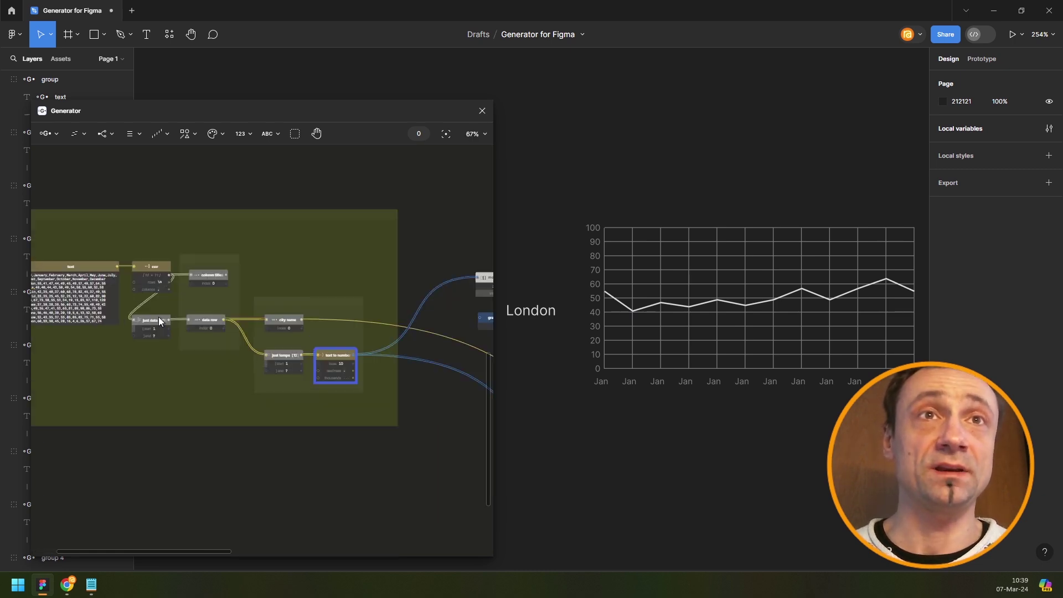
{"action": "scroll", "coordinate": [158, 316], "scroll_direction": "up", "scroll_amount": 2}
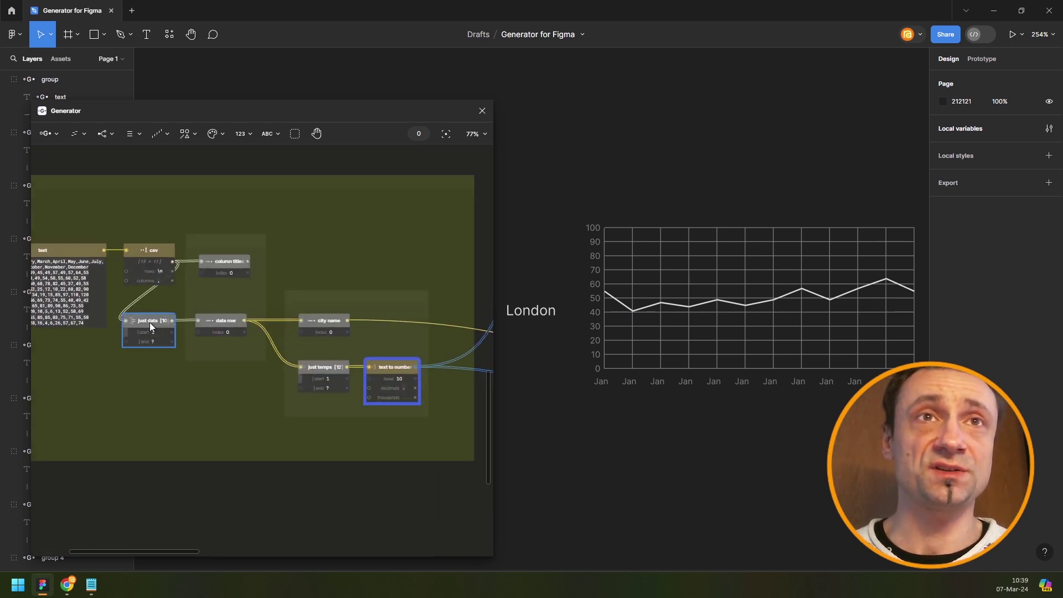
{"action": "left_click", "coordinate": [135, 138]}
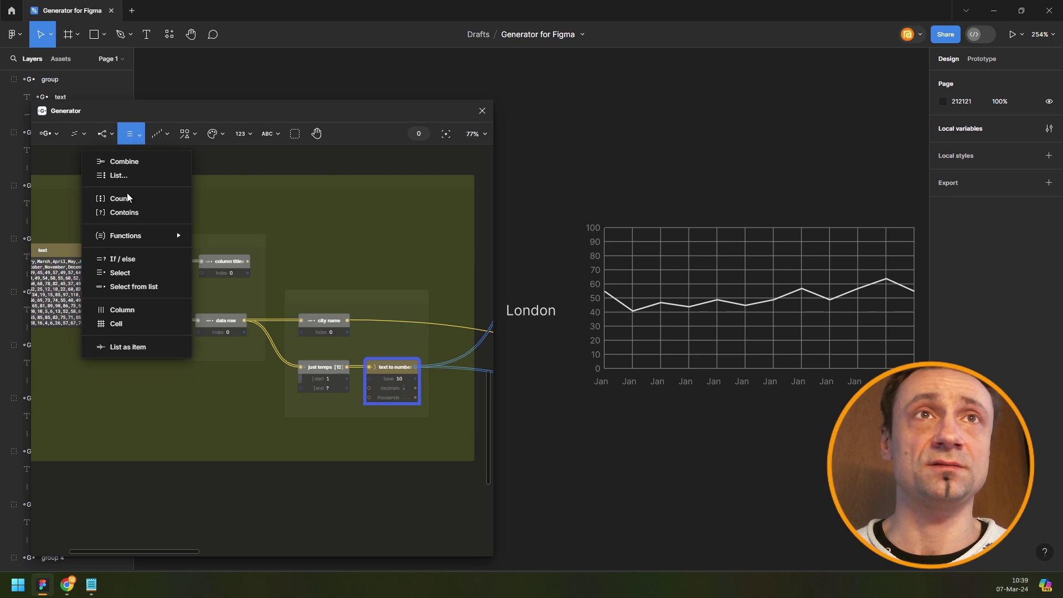
{"action": "key", "text": "Escape"}
{"action": "left_click", "coordinate": [195, 345]}
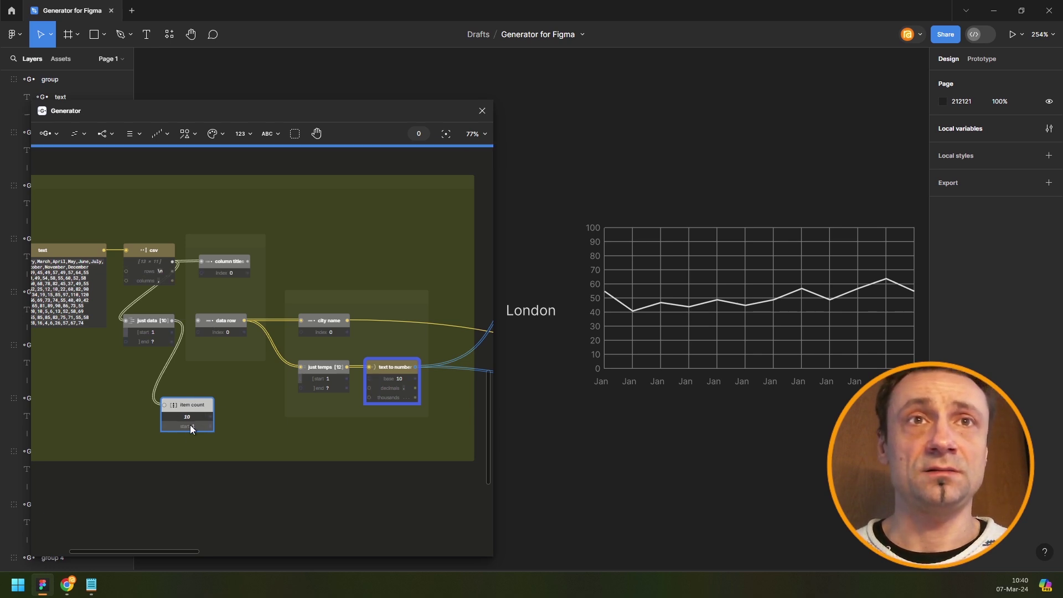
{"action": "mouse_move", "coordinate": [195, 404]}
{"action": "left_mouse_down"}
{"action": "mouse_move", "coordinate": [152, 405]}
{"action": "mouse_move", "coordinate": [182, 415]}
{"action": "left_mouse_up"}
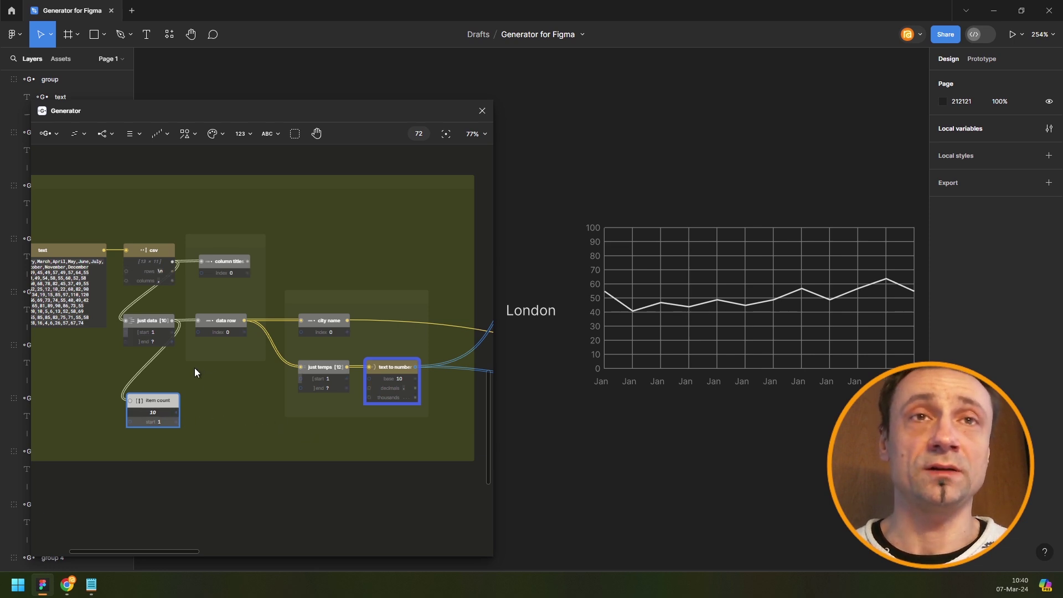
Add a Repeat node after the group node that combines the path and city text in the red panel.
{"action": "scroll", "coordinate": [190, 370], "scroll_direction": "down", "scroll_amount": 5}
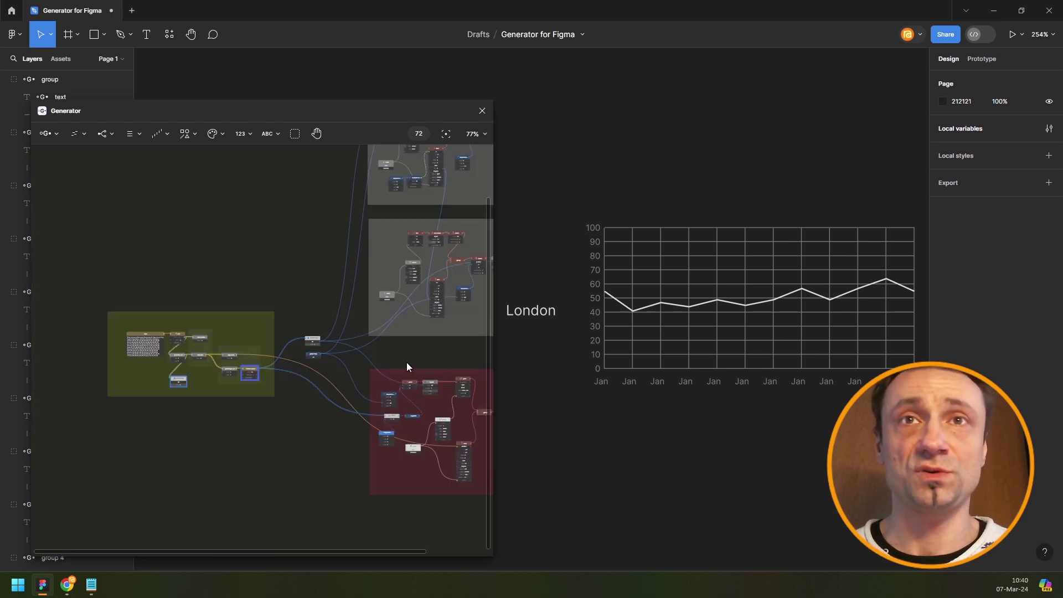
{"action": "scroll", "coordinate": [260, 356], "scroll_direction": "right", "scroll_amount": 5}
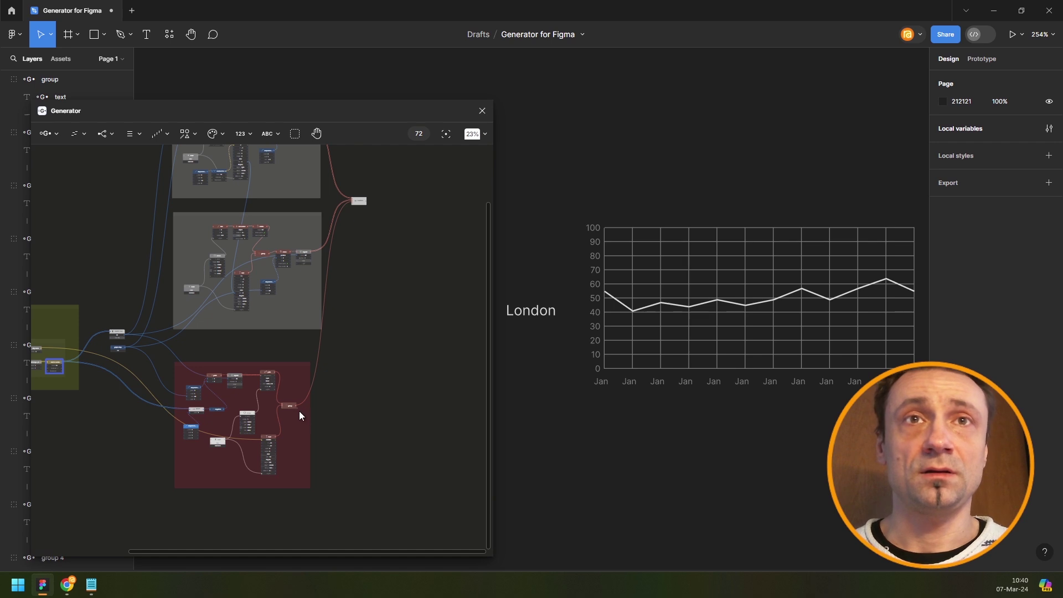
{"action": "scroll", "coordinate": [294, 410], "scroll_direction": "up", "scroll_amount": 4}
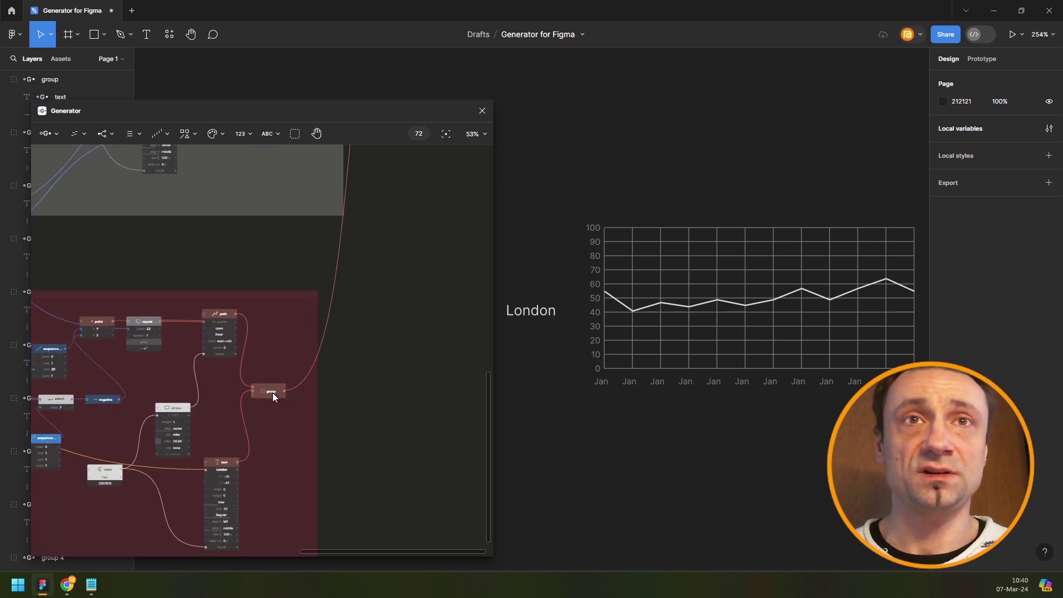
{"action": "key", "text": "space"}
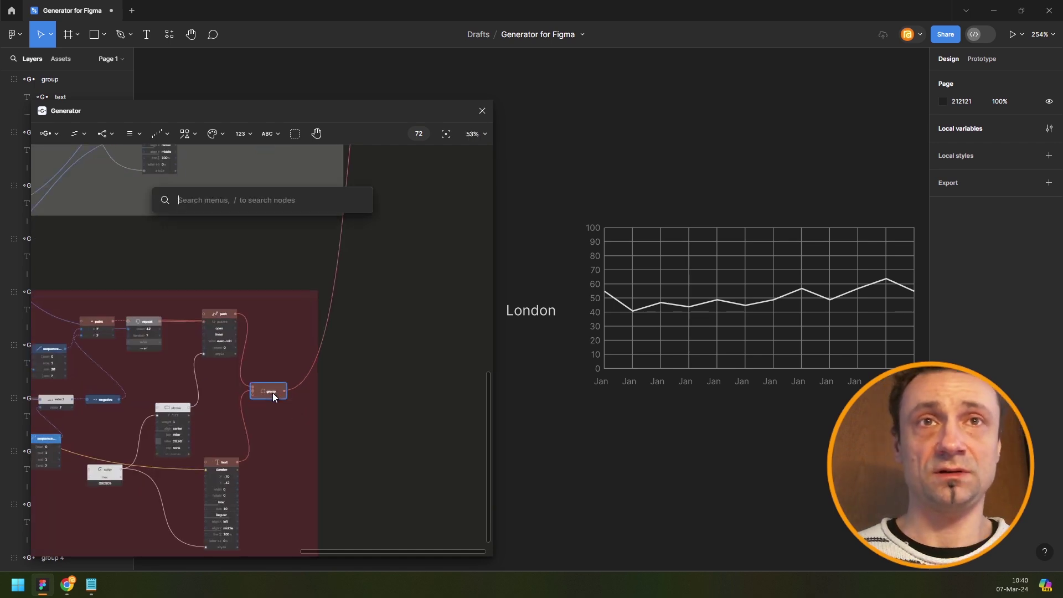
{"action": "type", "text": "arepe"}
{"action": "key", "text": "BackSpace"}
{"action": "key", "text": "BackSpace"}
{"action": "key", "text": "BackSpace"}
{"action": "key", "text": "BackSpace"}
{"action": "key", "text": "BackSpace"}
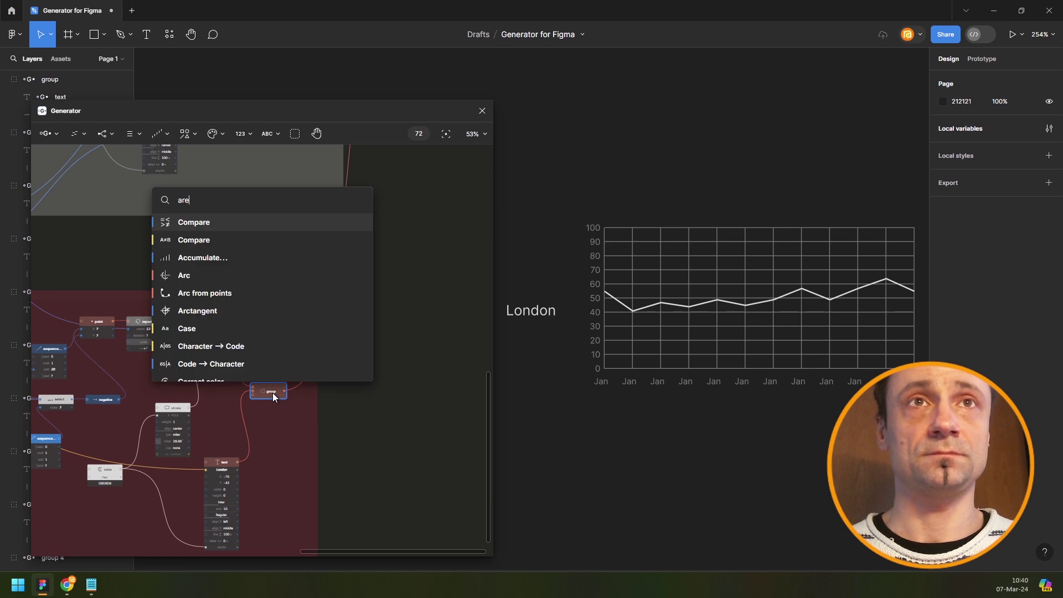
{"action": "type", "text": "repe"}
{"action": "key", "text": "Return"}
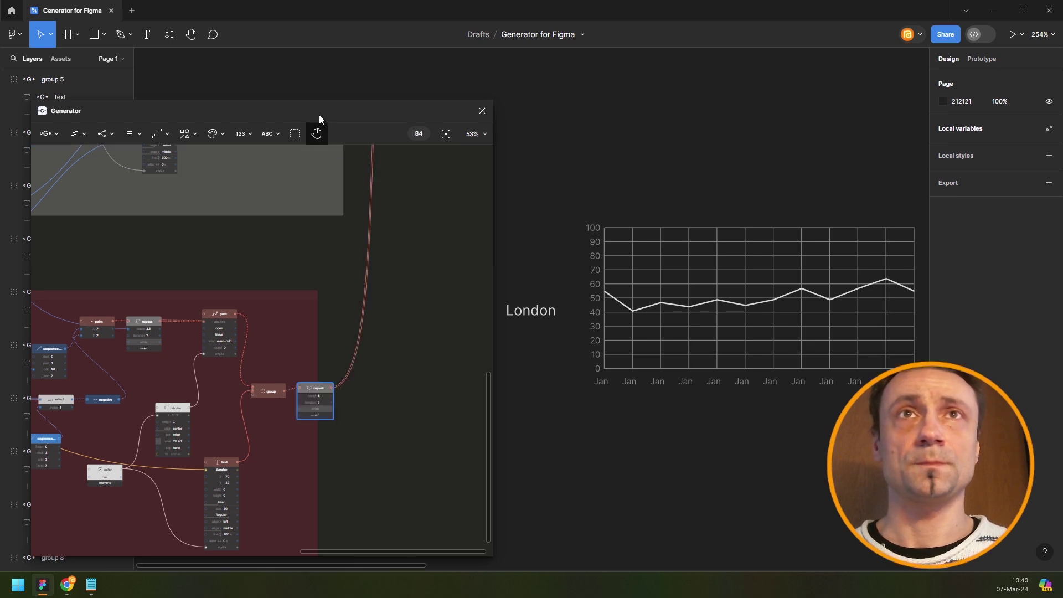
{"action": "left_click_drag", "start_coordinate": [331, 105], "coordinate": [362, 93]}
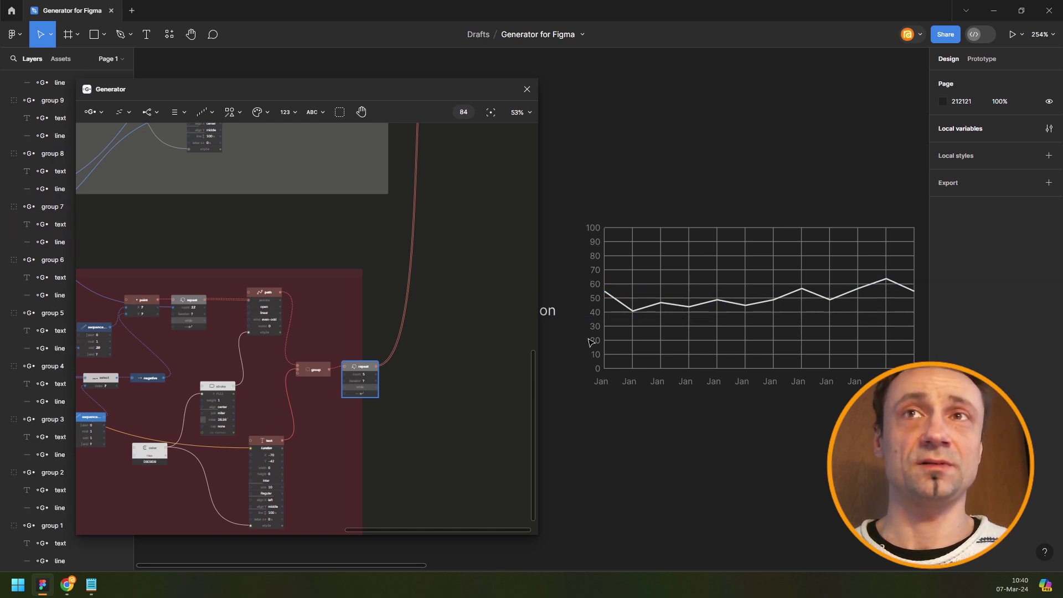
Examine the repeated graph line on the canvas next to the London chart.
{"action": "scroll", "coordinate": [665, 401], "scroll_direction": "down", "scroll_amount": 3}
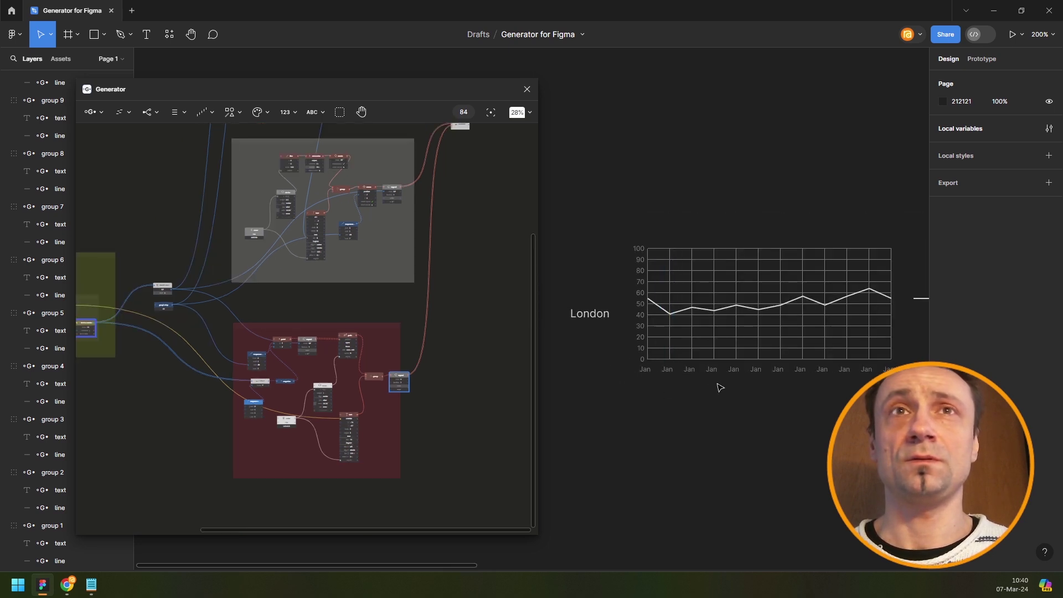
{"action": "scroll", "coordinate": [704, 387], "scroll_direction": "down", "scroll_amount": 2}
{"action": "scroll", "coordinate": [690, 376], "scroll_direction": "down", "scroll_amount": 8}
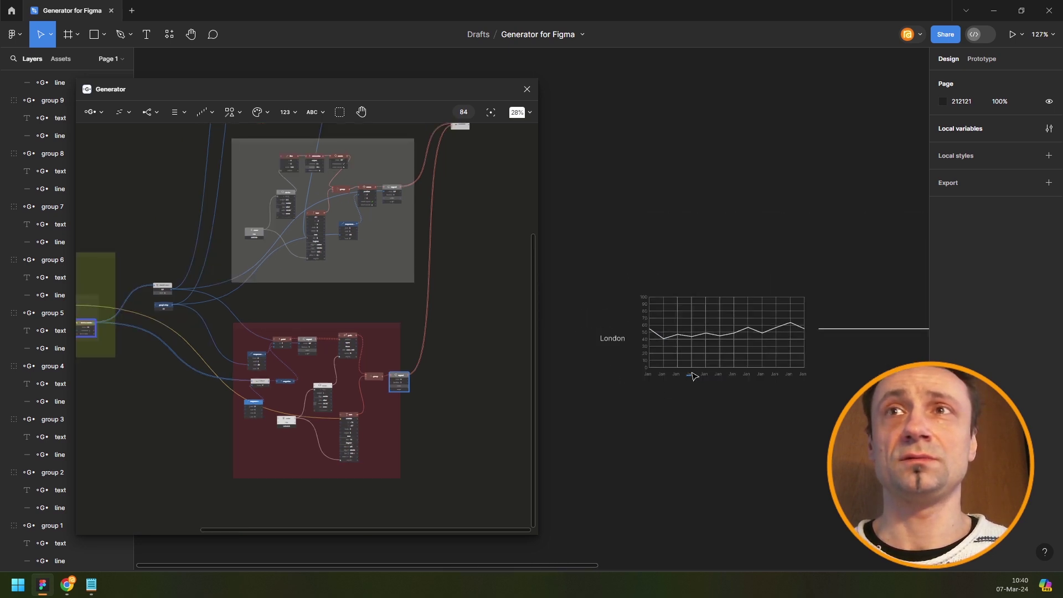
{"action": "left_click_drag", "start_coordinate": [837, 297], "coordinate": [766, 264]}
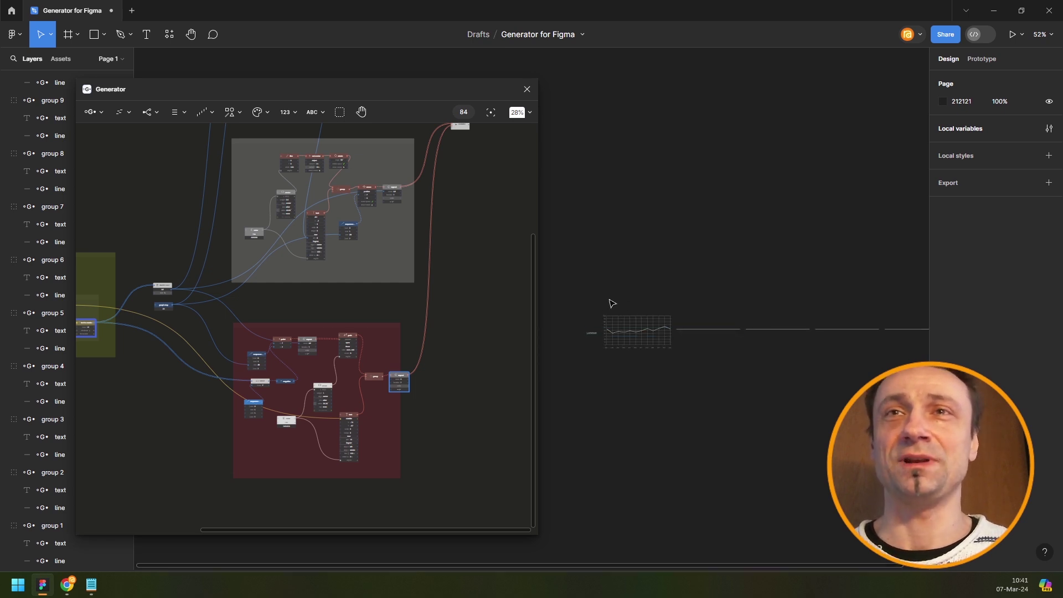
{"action": "scroll", "coordinate": [622, 321], "scroll_direction": "up", "scroll_amount": 2}
{"action": "scroll", "coordinate": [622, 322], "scroll_direction": "up", "scroll_amount": 4}
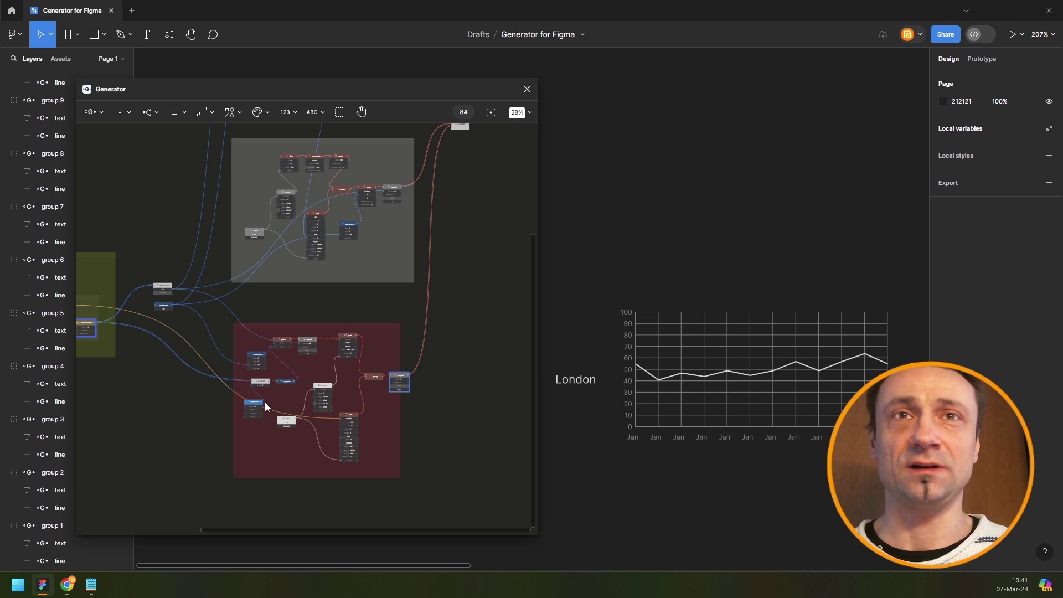
Add a Combine node joining the two sequence nodes in the red panel and feed it into the loop input of the points Repeat node.
{"action": "scroll", "coordinate": [268, 398], "scroll_direction": "up", "scroll_amount": 4}
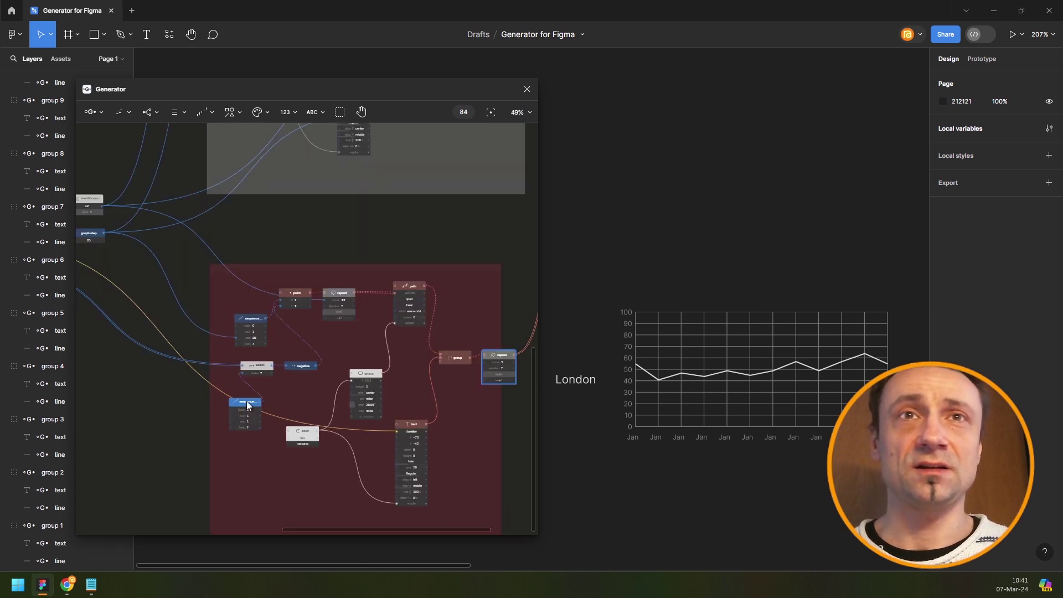
{"action": "scroll", "coordinate": [247, 401], "scroll_direction": "up", "scroll_amount": 5}
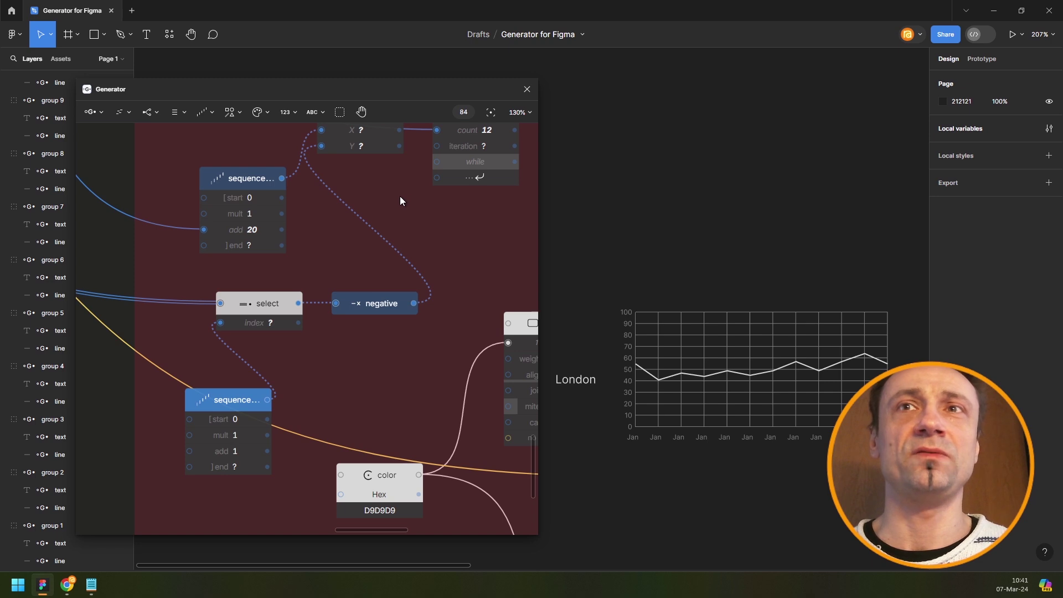
{"action": "left_click_drag", "start_coordinate": [397, 199], "coordinate": [344, 206]}
{"action": "scroll", "coordinate": [345, 207], "scroll_direction": "down", "scroll_amount": 3}
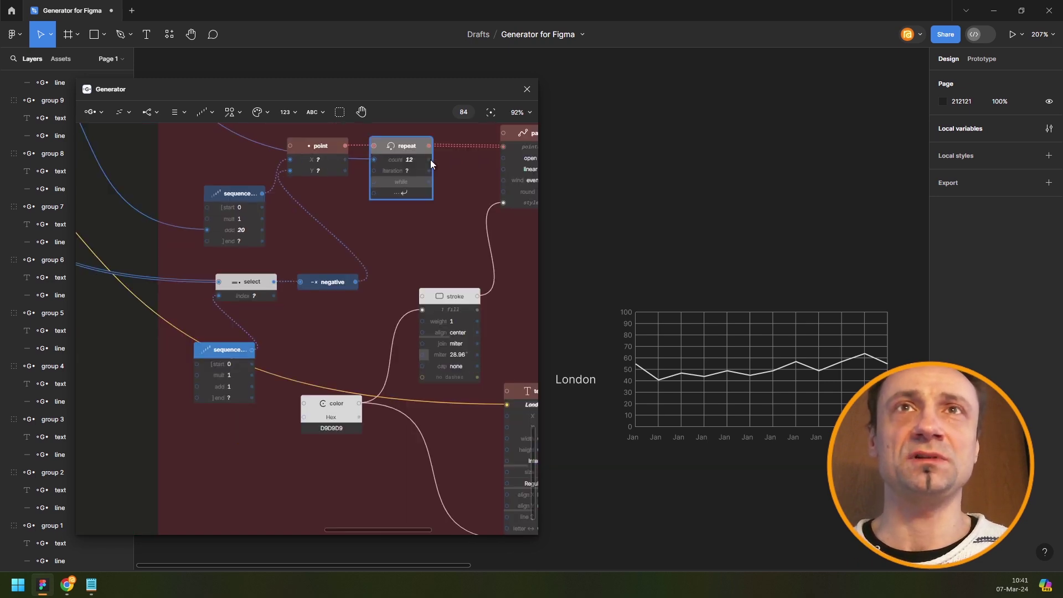
{"action": "left_click", "coordinate": [430, 159]}
{"action": "left_click", "coordinate": [248, 194]}
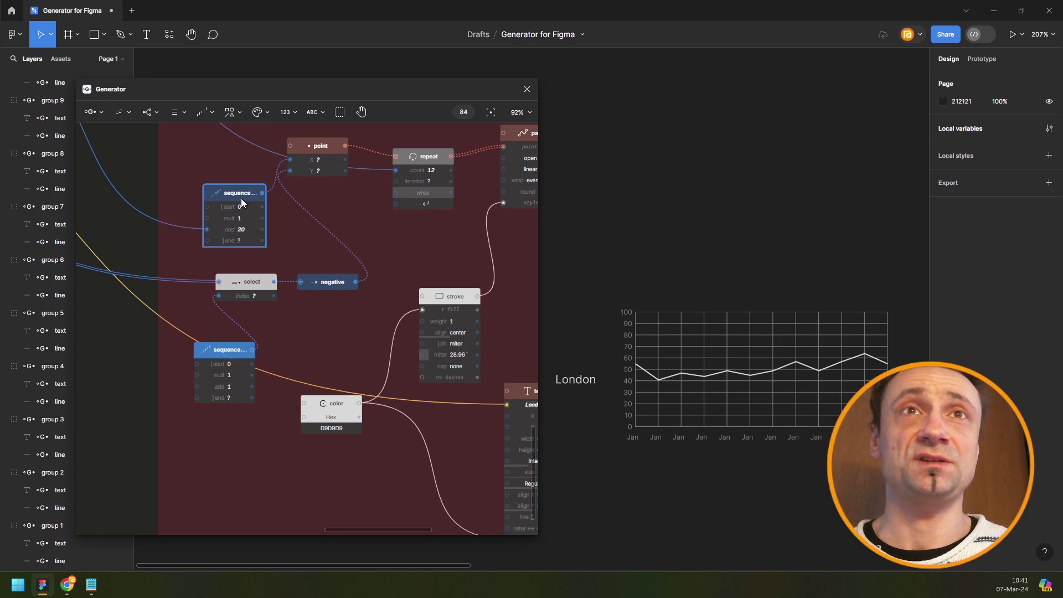
{"action": "left_click", "coordinate": [230, 354]}
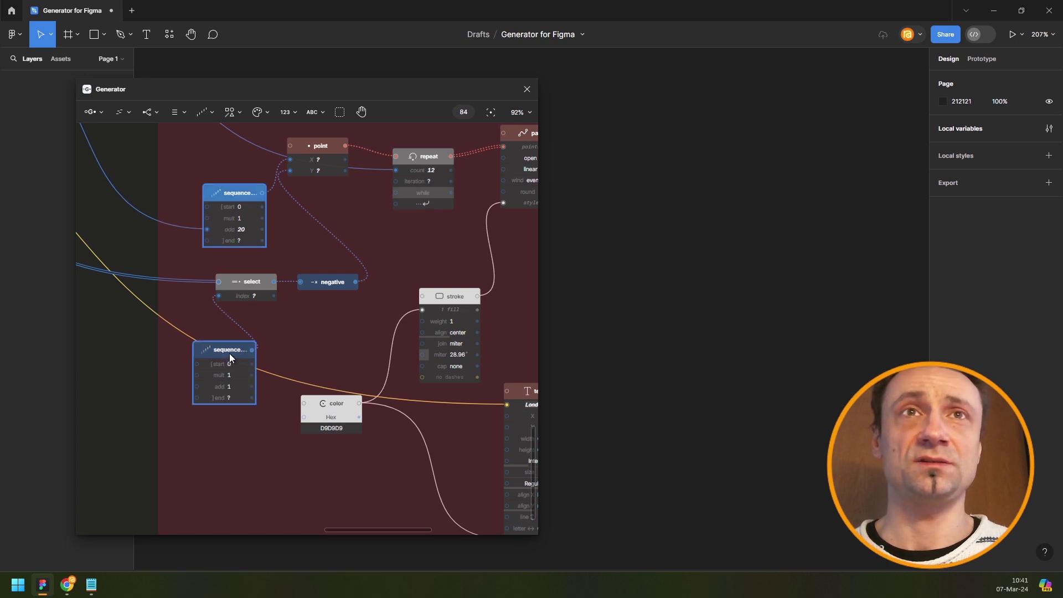
{"action": "key", "text": "space"}
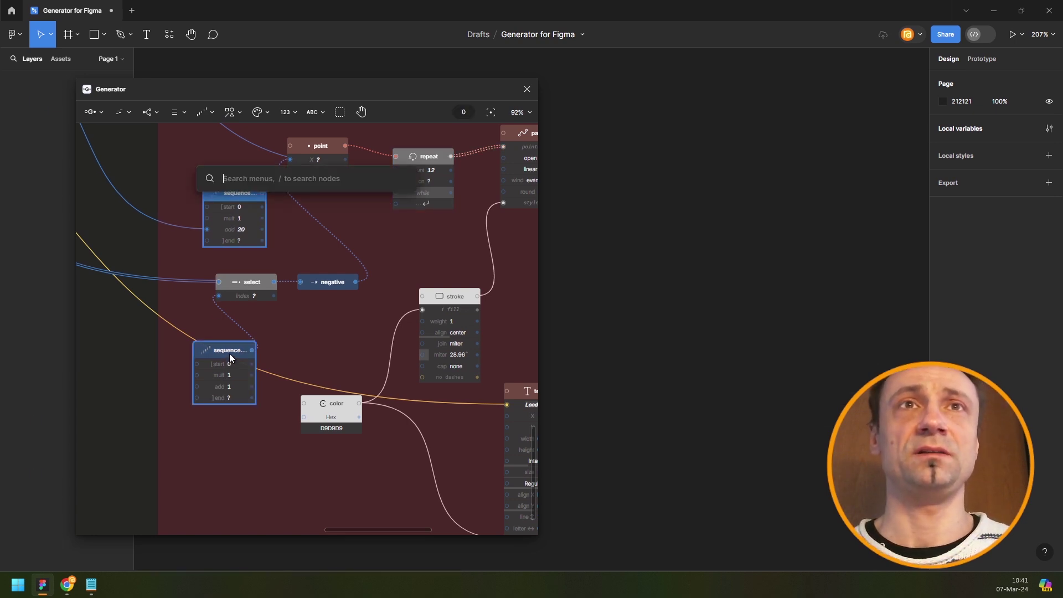
{"action": "type", "text": "comb"}
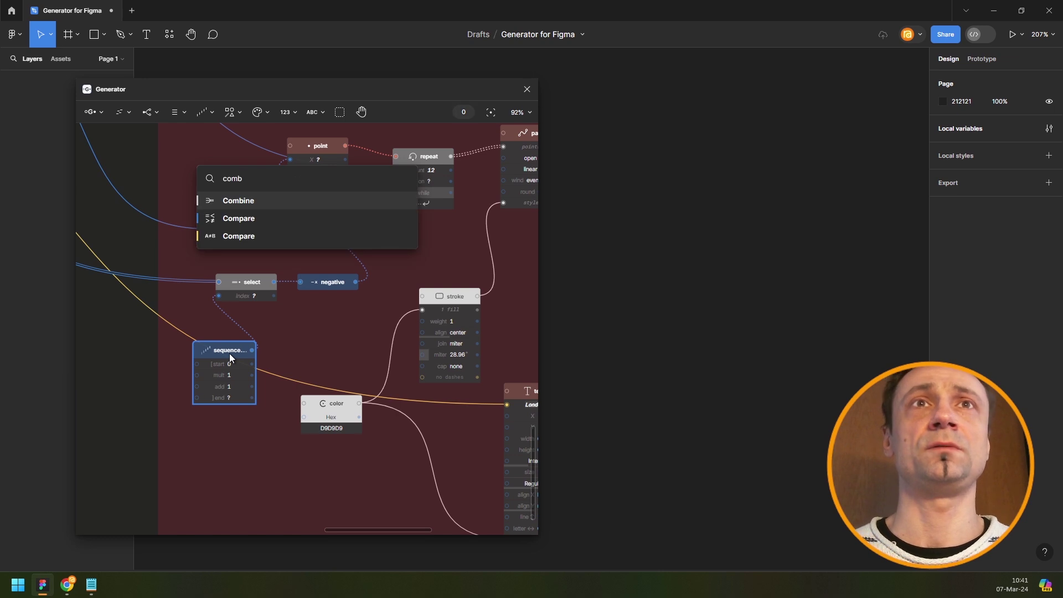
{"action": "key", "text": "Escape"}
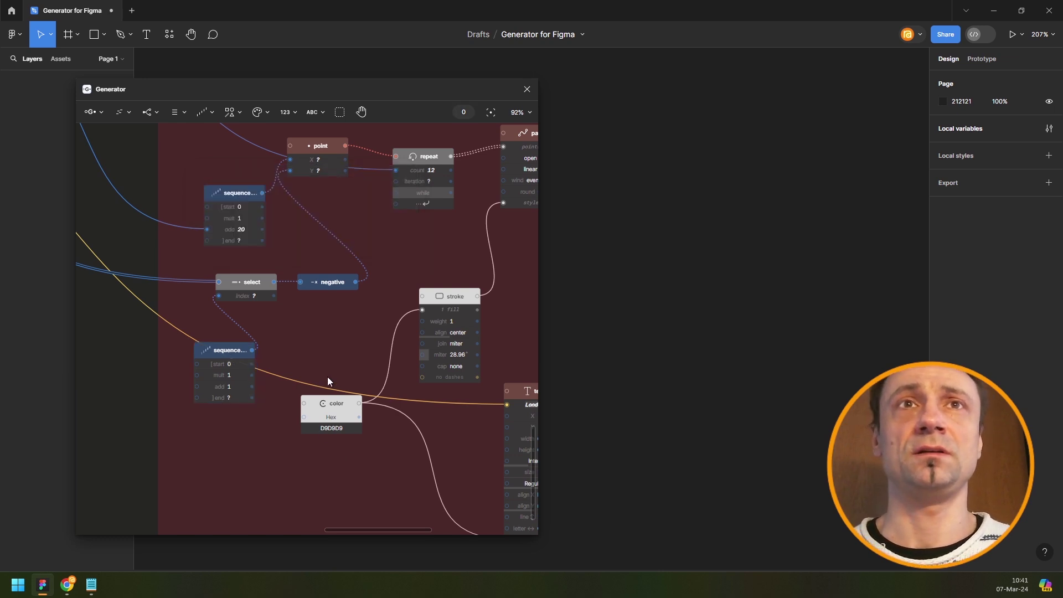
{"action": "left_click", "coordinate": [348, 223]}
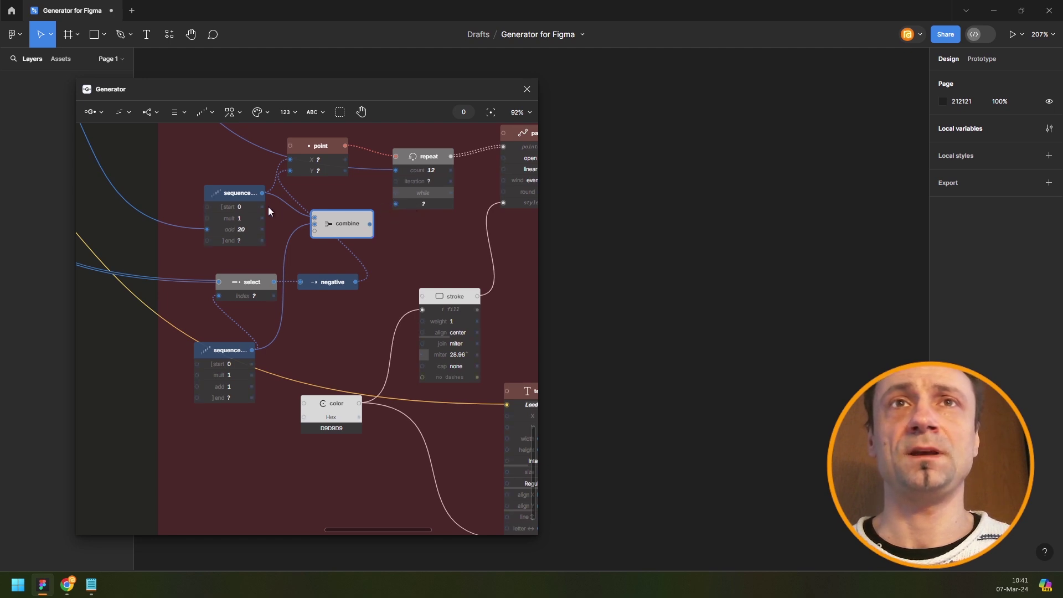
Regenerate the chart from the final node that joins the grid panels and the red graph panel.
{"action": "scroll", "coordinate": [258, 220], "scroll_direction": "down", "scroll_amount": 3}
{"action": "scroll", "coordinate": [254, 230], "scroll_direction": "down", "scroll_amount": 3}
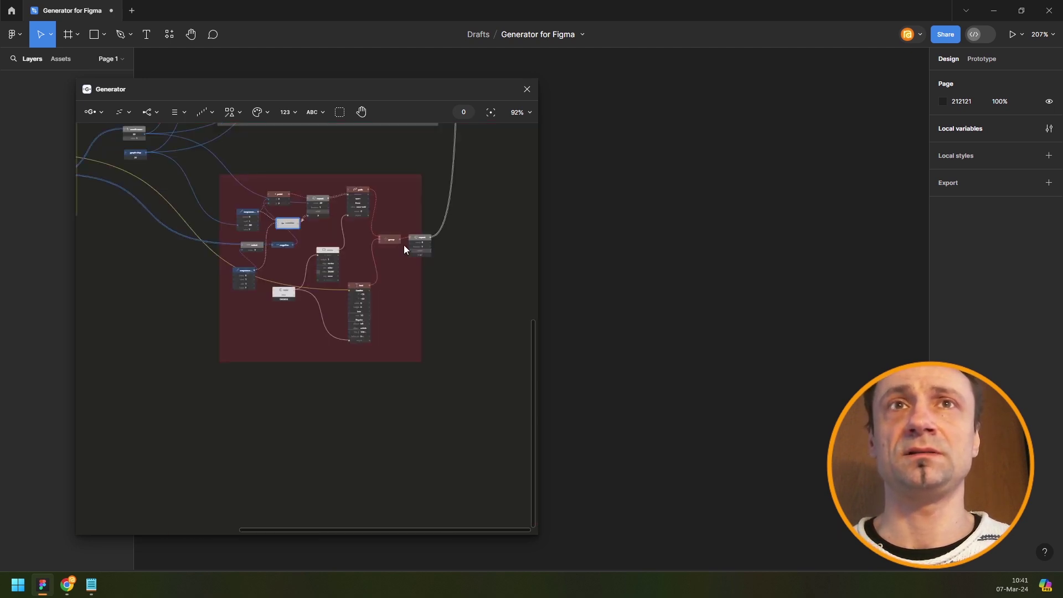
{"action": "scroll", "coordinate": [427, 280], "scroll_direction": "down", "scroll_amount": 5}
{"action": "scroll", "coordinate": [349, 332], "scroll_direction": "up", "scroll_amount": 3}
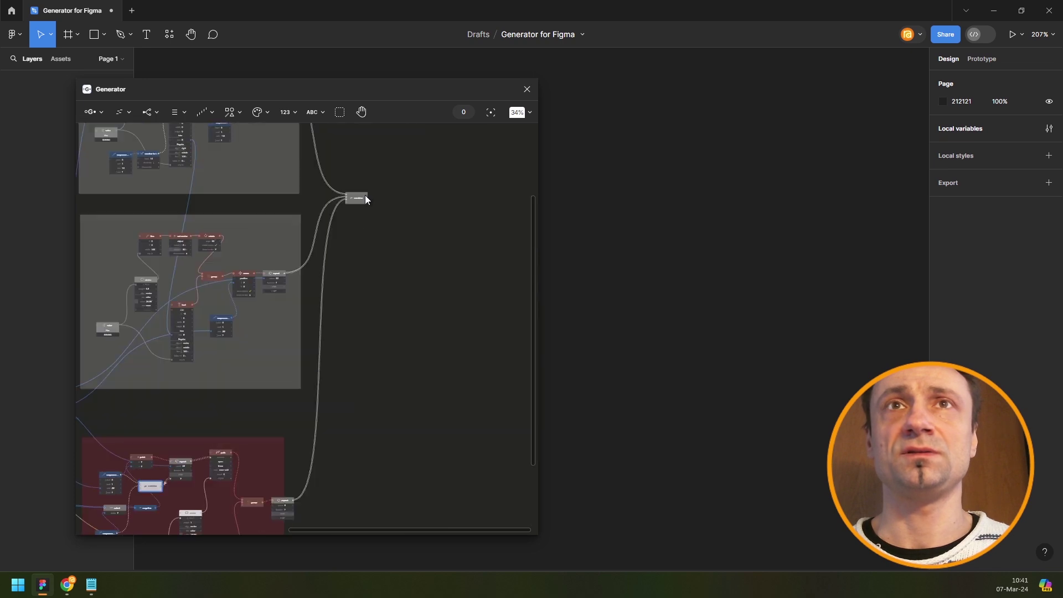
{"action": "left_click", "coordinate": [357, 199]}
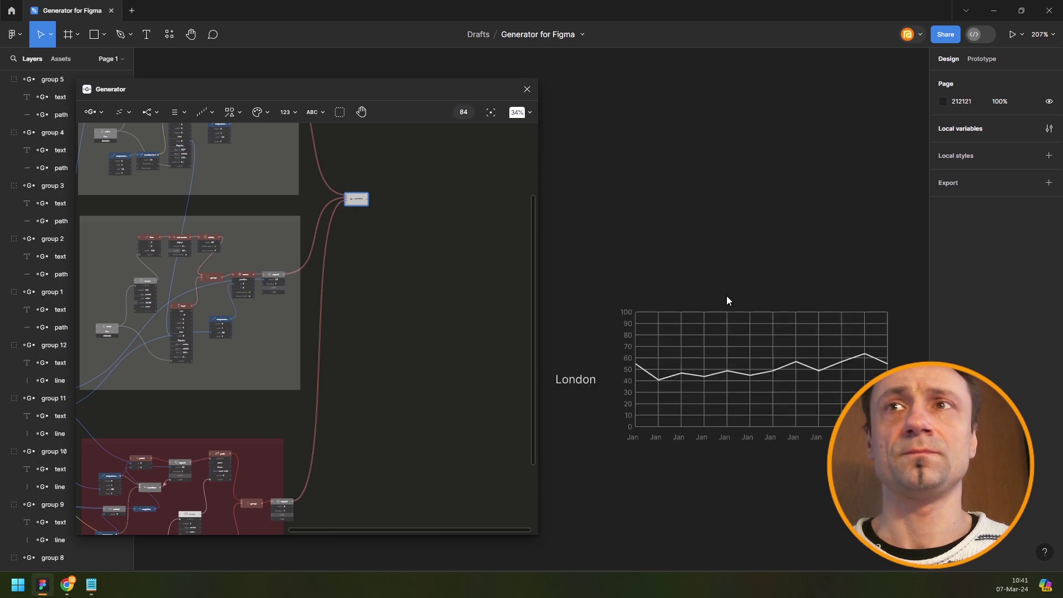
Inspect the regenerated London line chart on the canvas, both close up and as a whole.
{"action": "scroll", "coordinate": [679, 261], "scroll_direction": "right", "scroll_amount": 3}
{"action": "scroll", "coordinate": [672, 256], "scroll_direction": "left", "scroll_amount": 3}
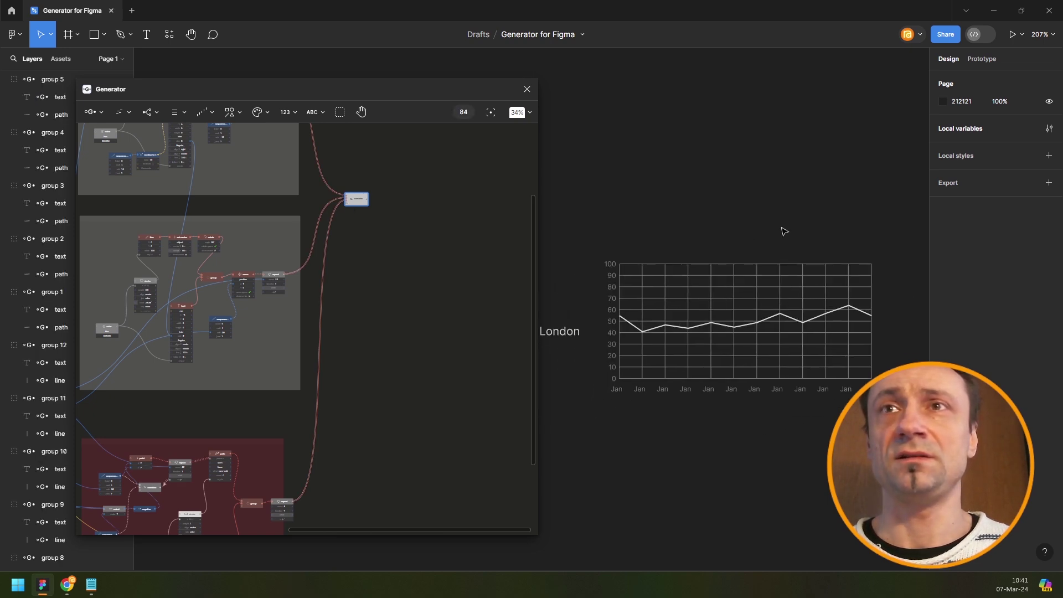
{"action": "scroll", "coordinate": [684, 326], "scroll_direction": "up", "scroll_amount": 5}
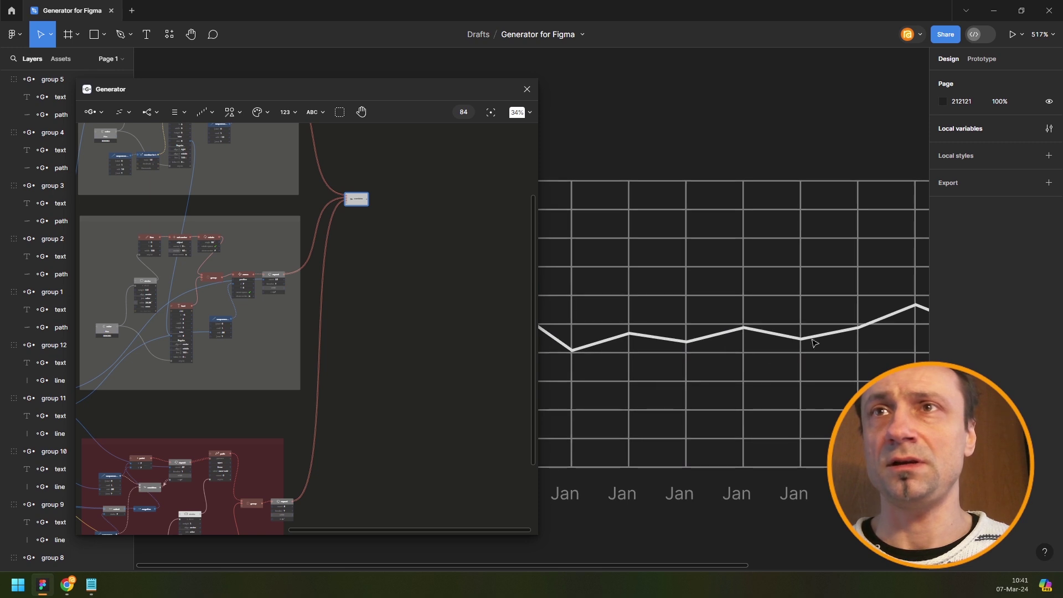
{"action": "scroll", "coordinate": [697, 276], "scroll_direction": "down", "scroll_amount": 4}
{"action": "scroll", "coordinate": [700, 278], "scroll_direction": "down", "scroll_amount": 4}
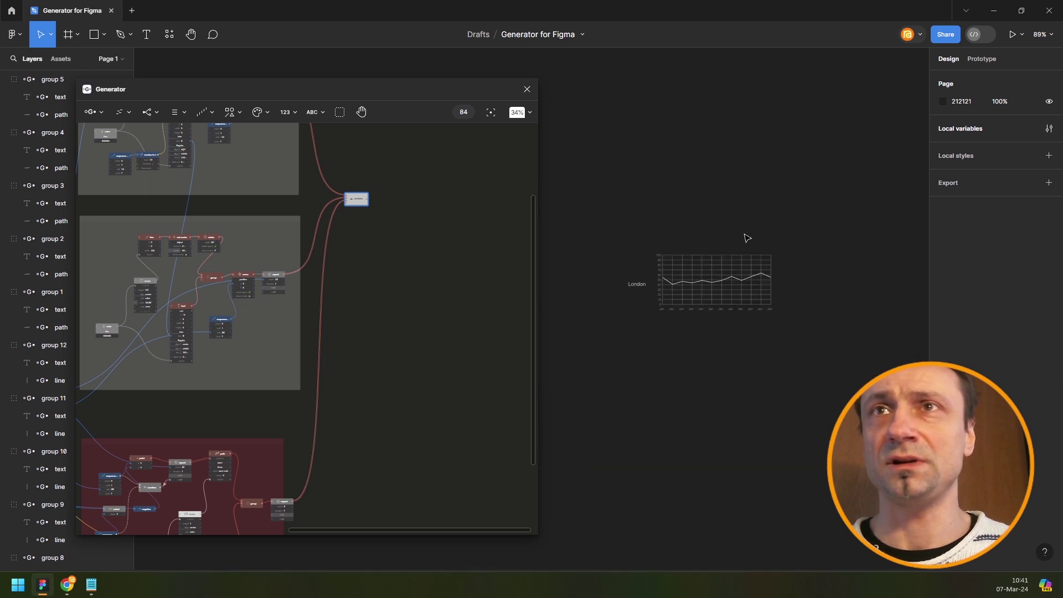
{"action": "scroll", "coordinate": [743, 274], "scroll_direction": "up", "scroll_amount": 2}
{"action": "scroll", "coordinate": [743, 276], "scroll_direction": "up", "scroll_amount": 1}
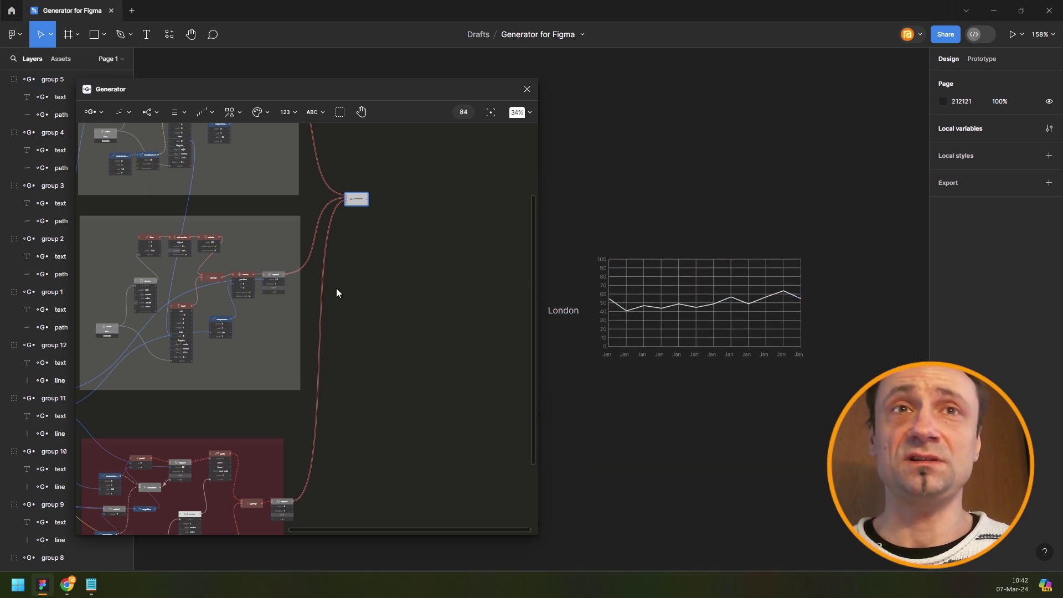
Connect the Item count value to the count of the Repeat node after the group, and widen the red panel to enclose that node.
{"action": "scroll", "coordinate": [368, 218], "scroll_direction": "down", "scroll_amount": 5}
{"action": "left_click_drag", "start_coordinate": [269, 267], "coordinate": [416, 254]}
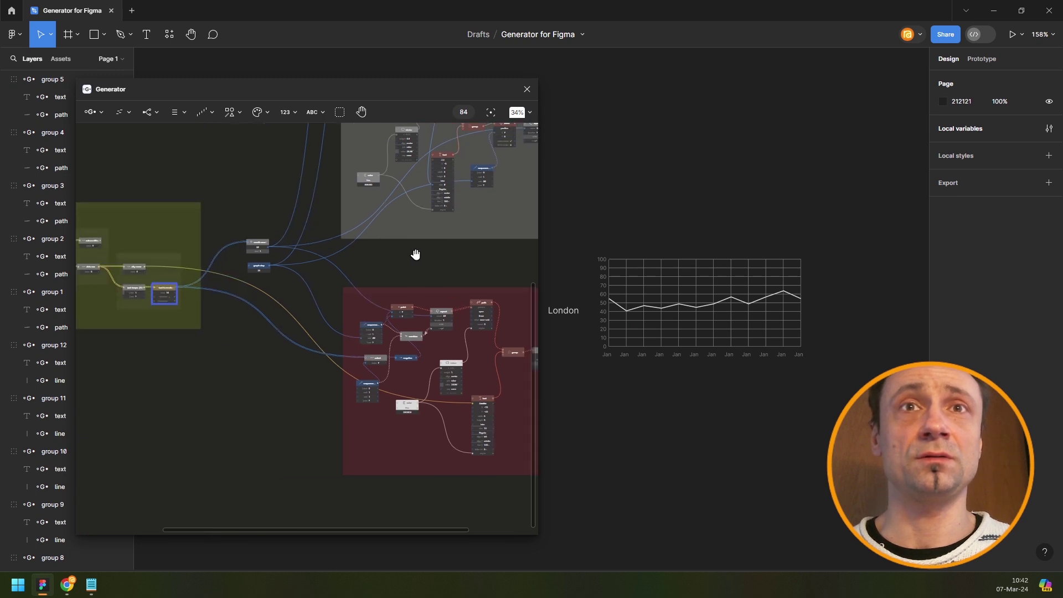
{"action": "left_click_drag", "start_coordinate": [284, 220], "coordinate": [319, 218]}
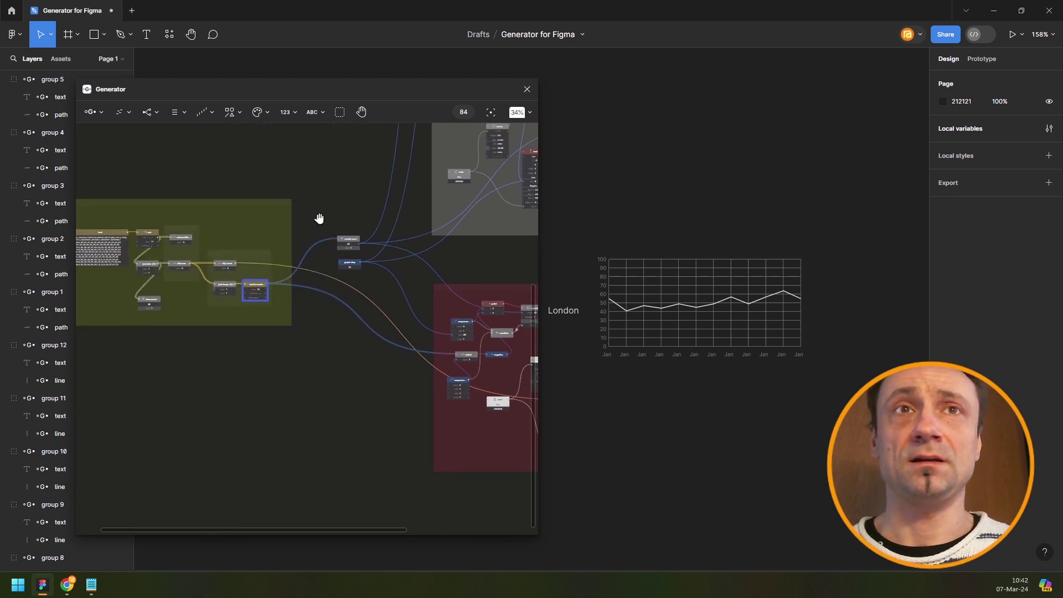
{"action": "scroll", "coordinate": [159, 300], "scroll_direction": "up", "scroll_amount": 6}
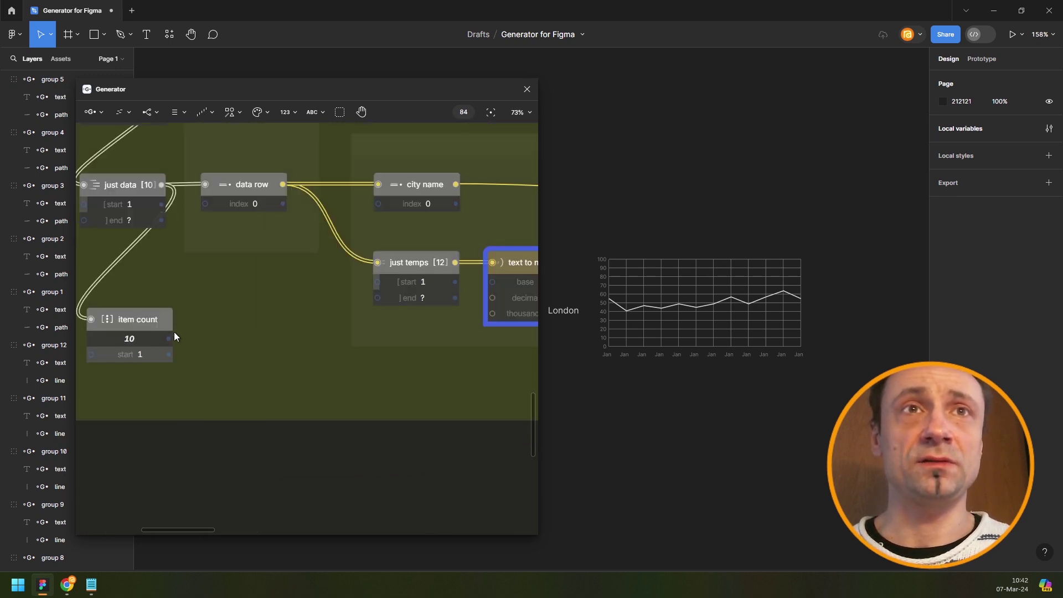
{"action": "left_click_drag", "start_coordinate": [169, 339], "coordinate": [402, 378]}
{"action": "scroll", "coordinate": [418, 371], "scroll_direction": "down", "scroll_amount": 6}
{"action": "scroll", "coordinate": [440, 413], "scroll_direction": "up", "scroll_amount": 4}
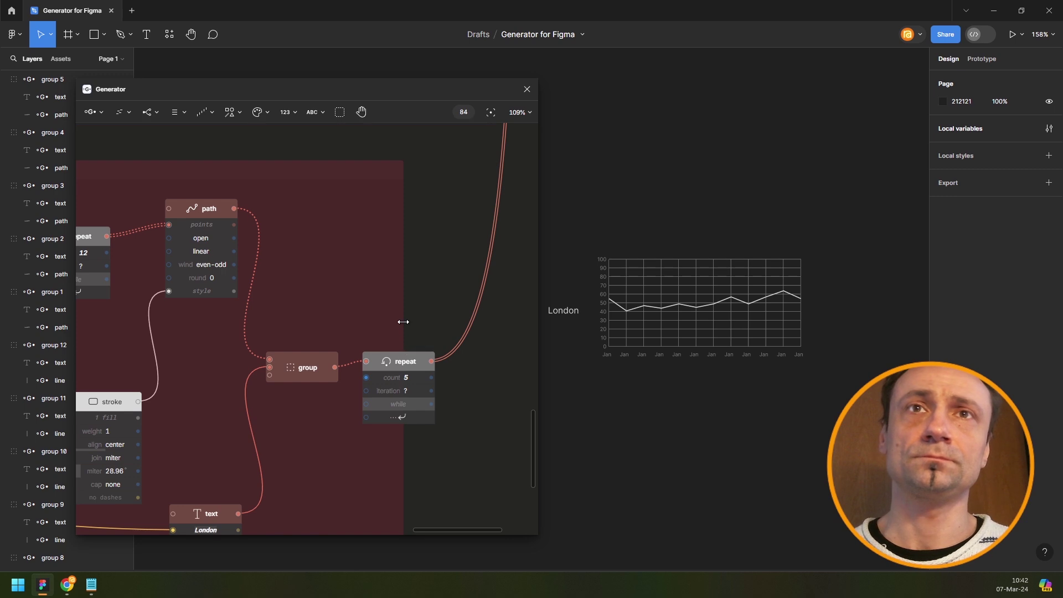
{"action": "left_click_drag", "start_coordinate": [403, 322], "coordinate": [469, 327]}
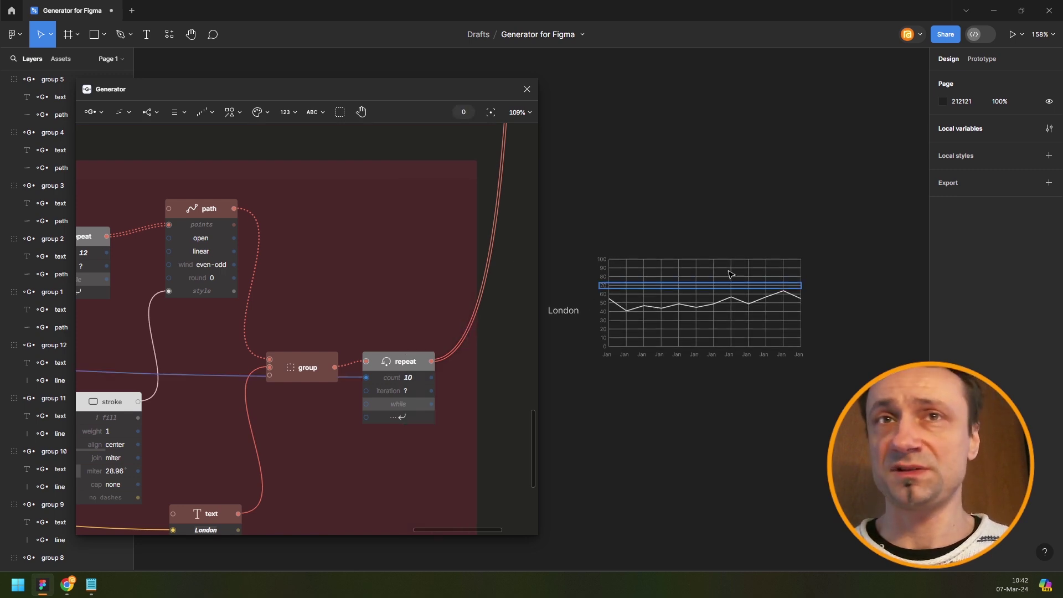
Add a Sequence node in the empty area below the yellow CSV panel.
{"action": "scroll", "coordinate": [275, 267], "scroll_direction": "down", "scroll_amount": 5}
{"action": "left_click_drag", "start_coordinate": [323, 252], "coordinate": [409, 240]}
{"action": "scroll", "coordinate": [244, 238], "scroll_direction": "up", "scroll_amount": 5}
{"action": "scroll", "coordinate": [244, 237], "scroll_direction": "left", "scroll_amount": 5}
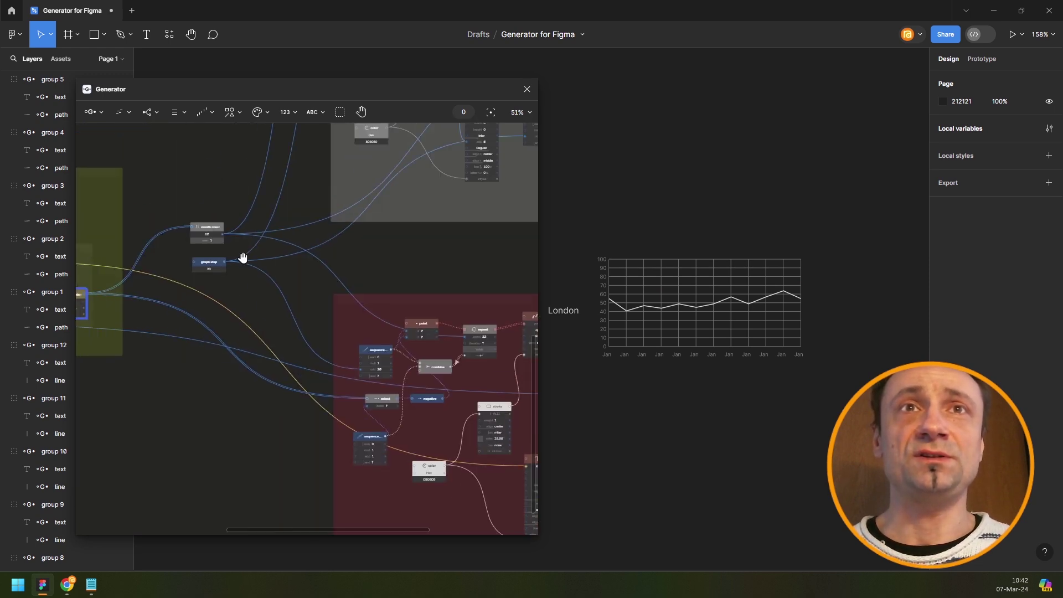
{"action": "scroll", "coordinate": [316, 261], "scroll_direction": "up", "scroll_amount": 3}
{"action": "scroll", "coordinate": [315, 261], "scroll_direction": "left", "scroll_amount": 5}
{"action": "left_click", "coordinate": [204, 113]}
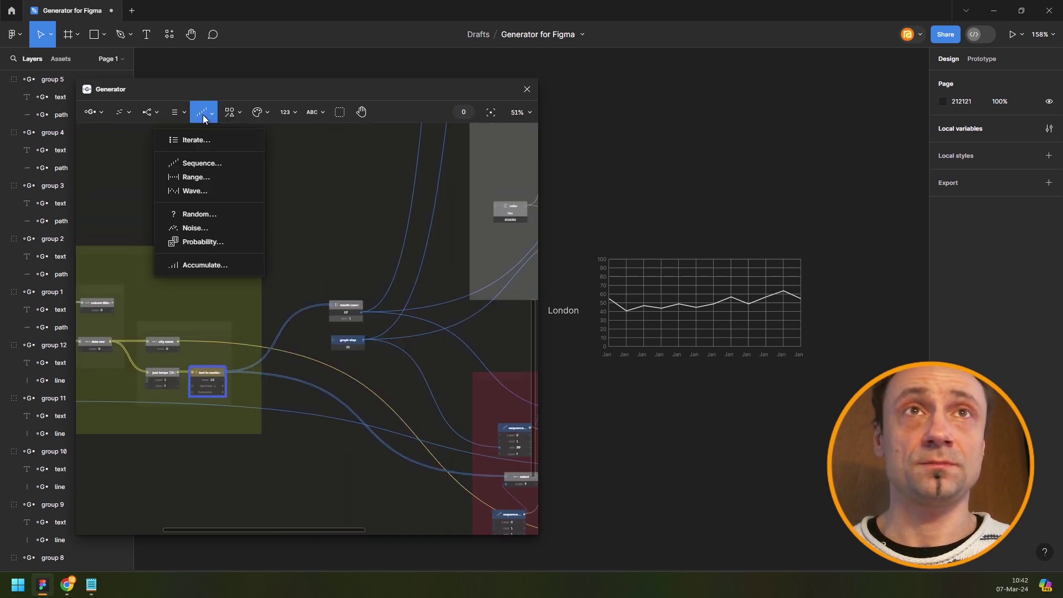
{"action": "left_click", "coordinate": [215, 164]}
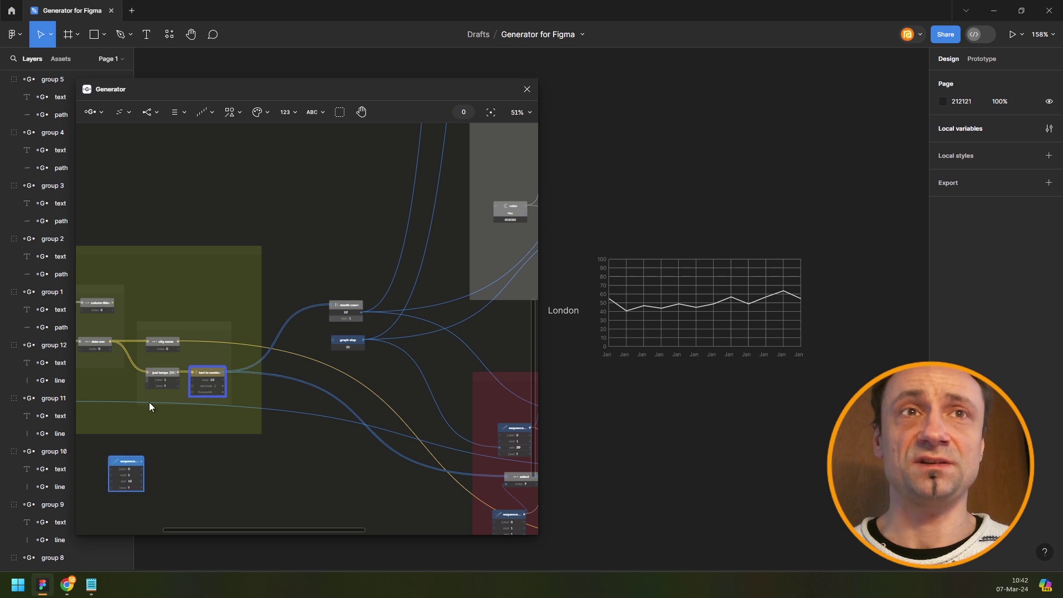
Rename the data row node as city and the Item count node as city count.
{"action": "scroll", "coordinate": [150, 407], "scroll_direction": "up", "scroll_amount": 10}
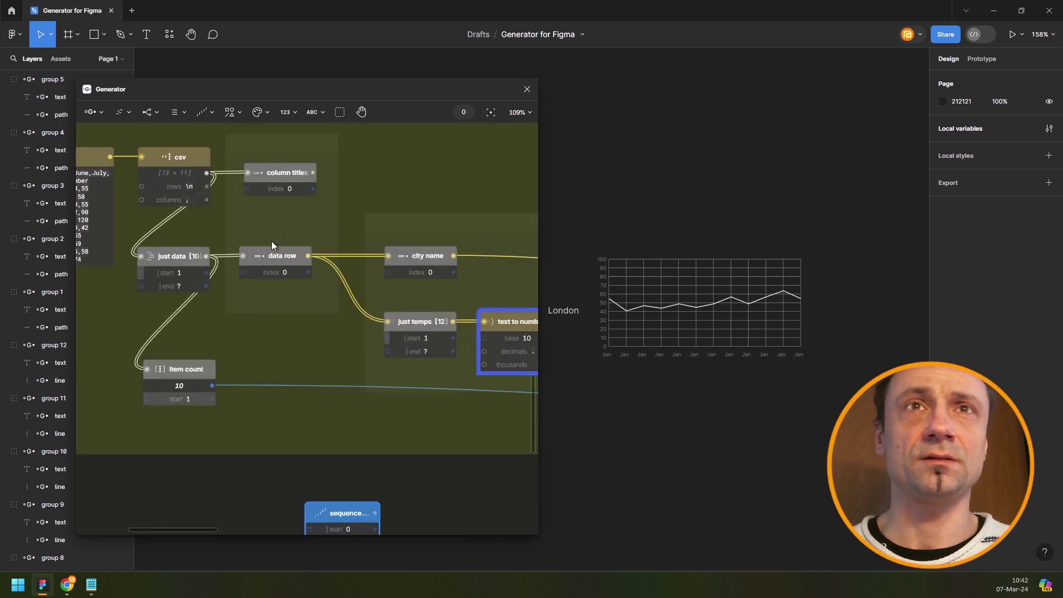
{"action": "double_click", "coordinate": [282, 258]}
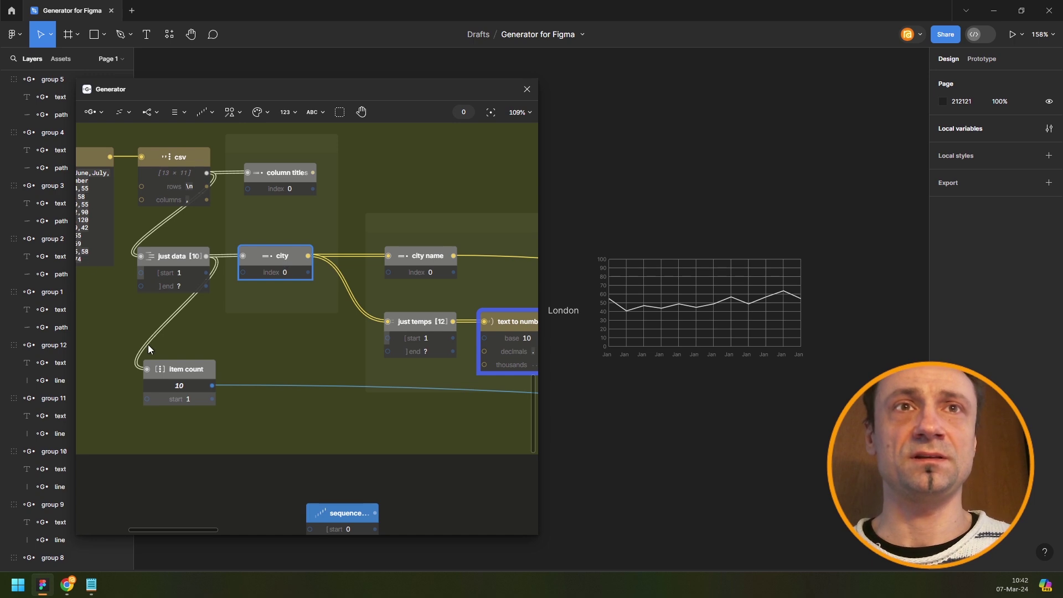
{"action": "double_click", "coordinate": [186, 370]}
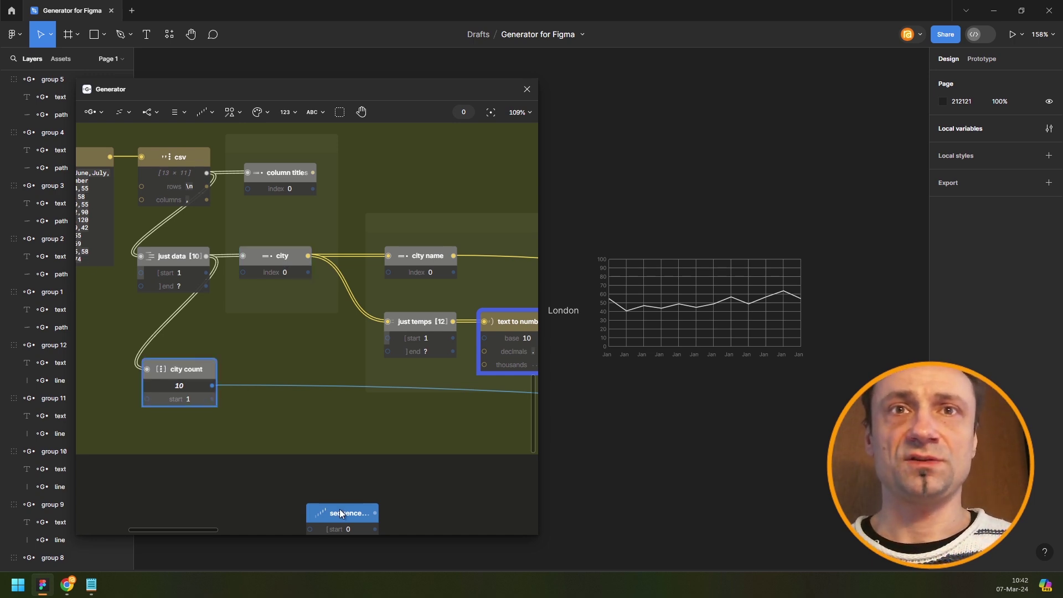
Set the new sequence node's add value to 1 and feed the sequence into the city node's index.
{"action": "left_click_drag", "start_coordinate": [340, 510], "coordinate": [293, 498]}
{"action": "scroll", "coordinate": [294, 497], "scroll_direction": "down", "scroll_amount": 1}
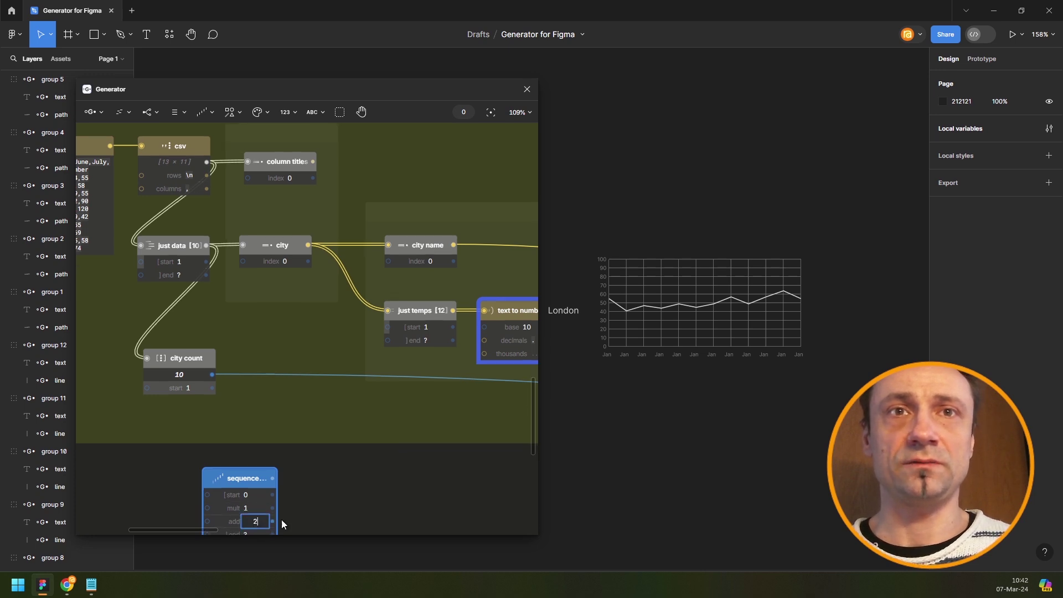
{"action": "type", "text": "1"}
{"action": "key", "text": "Return"}
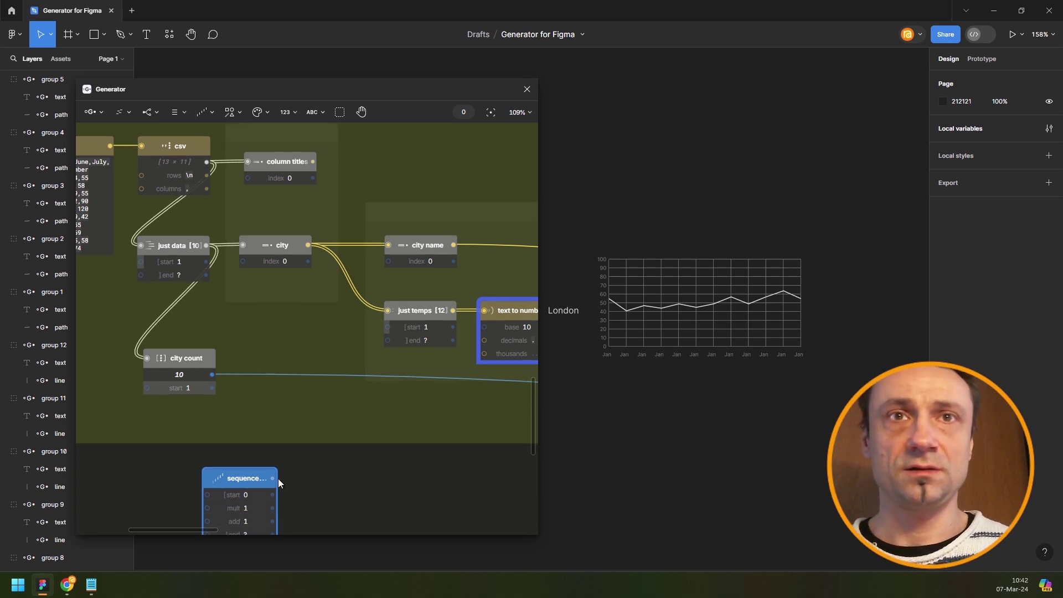
{"action": "left_click_drag", "start_coordinate": [278, 479], "coordinate": [274, 264]}
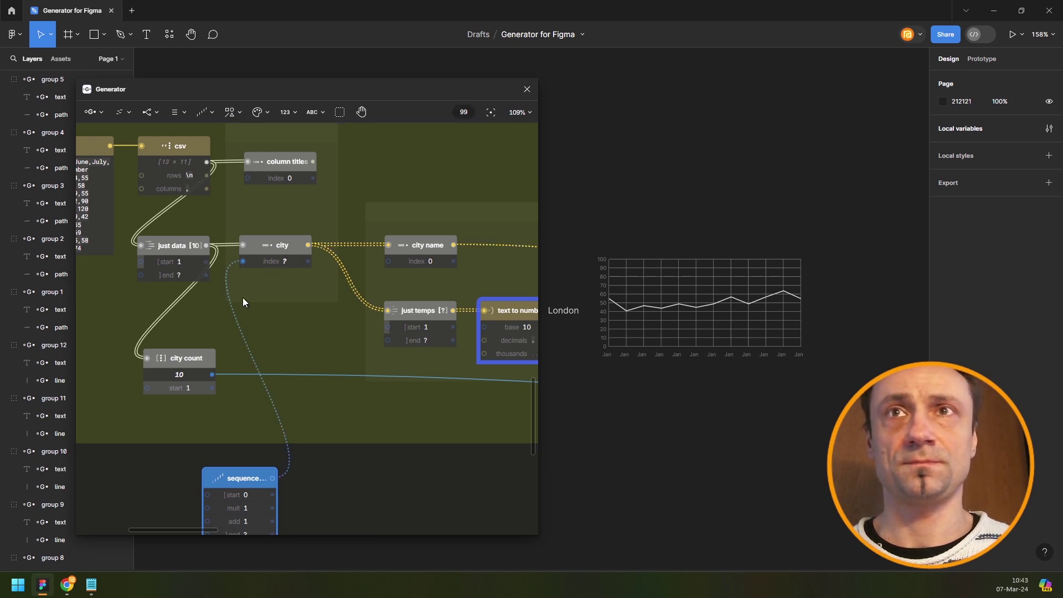
{"action": "scroll", "coordinate": [243, 302], "scroll_direction": "down", "scroll_amount": 10}
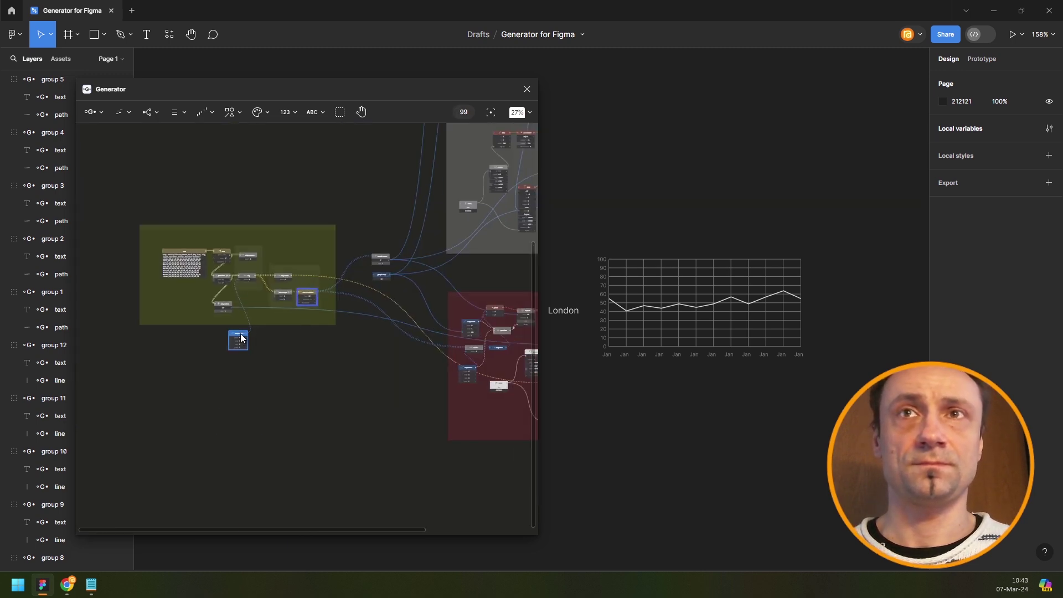
Move the city sequence node further below the yellow panel and connect its output to the loop input of the Repeat node after the group.
{"action": "left_click_drag", "start_coordinate": [242, 338], "coordinate": [227, 401]}
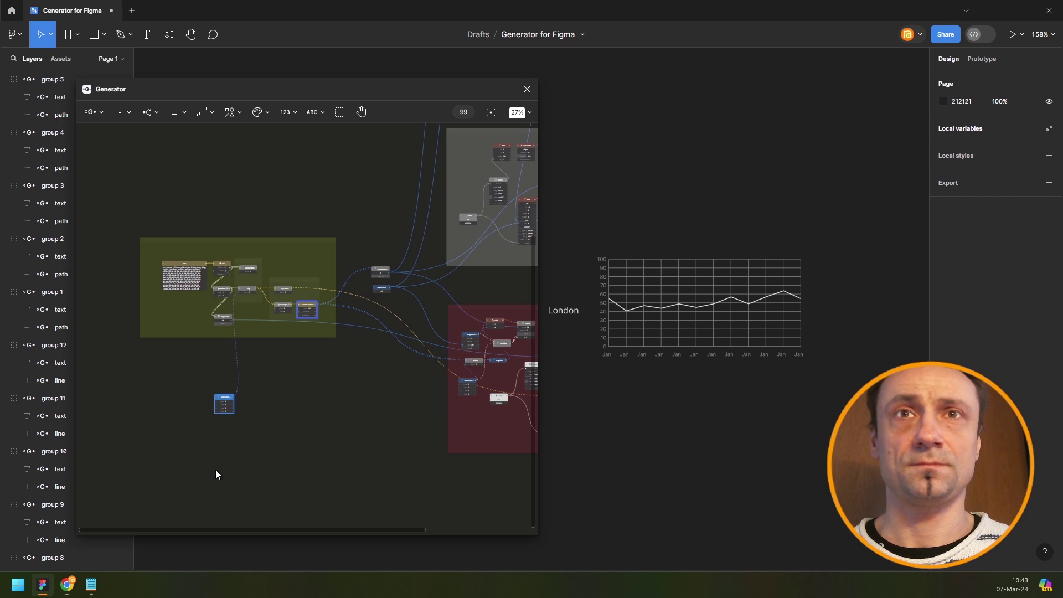
{"action": "left_click_drag", "start_coordinate": [216, 475], "coordinate": [216, 484]}
{"action": "scroll", "coordinate": [224, 480], "scroll_direction": "up", "scroll_amount": 8}
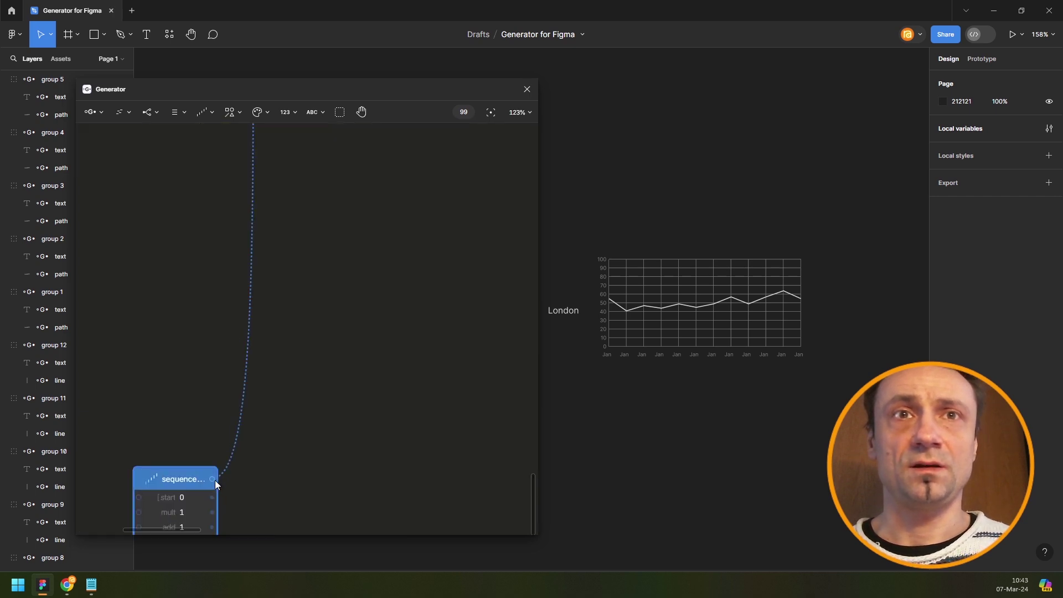
{"action": "left_click_drag", "start_coordinate": [374, 490], "coordinate": [399, 475]}
{"action": "scroll", "coordinate": [389, 472], "scroll_direction": "down", "scroll_amount": 6}
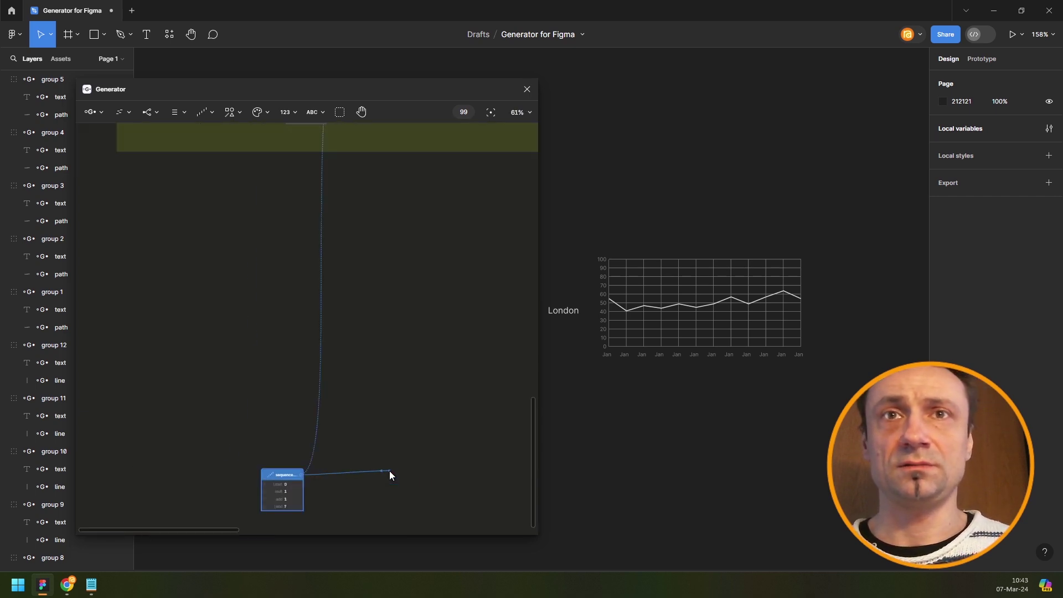
{"action": "left_click_drag", "start_coordinate": [527, 487], "coordinate": [446, 314]}
{"action": "scroll", "coordinate": [444, 316], "scroll_direction": "up", "scroll_amount": 6}
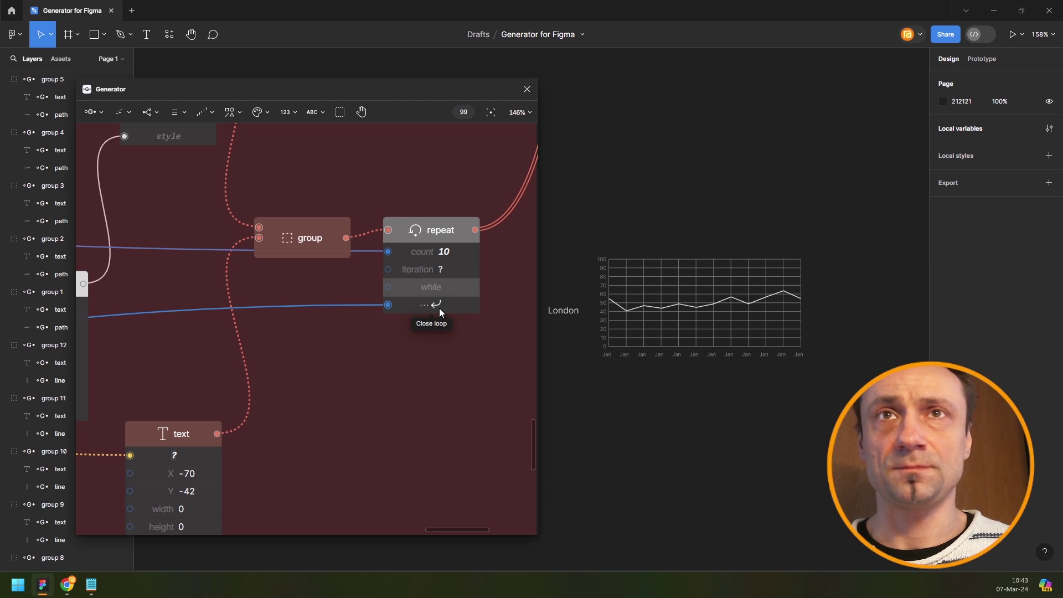
{"action": "left_click", "coordinate": [439, 308]}
{"action": "left_click", "coordinate": [431, 308]}
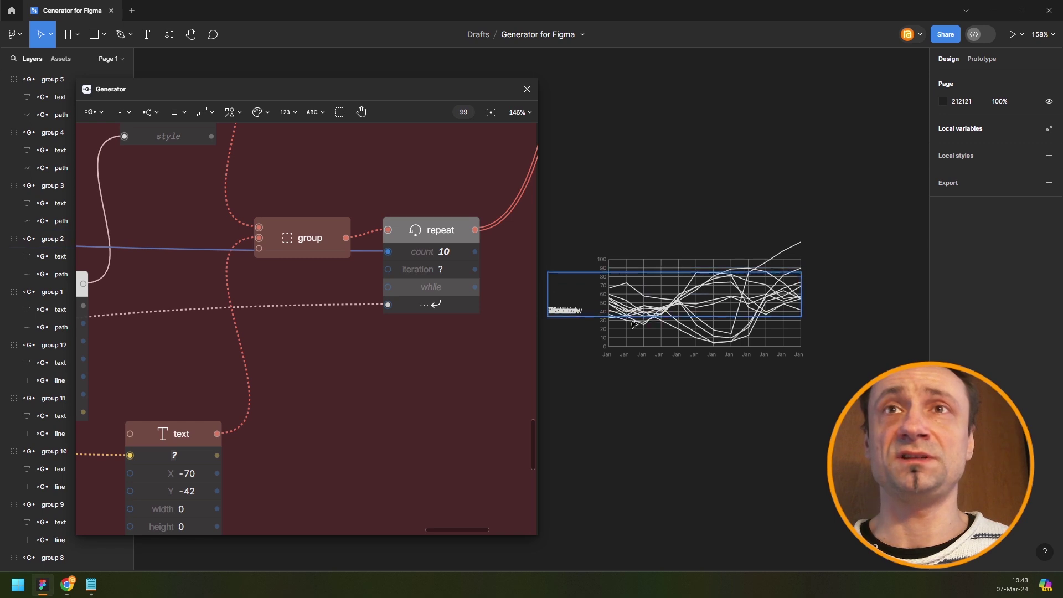
{"action": "left_click_drag", "start_coordinate": [442, 240], "coordinate": [449, 254]}
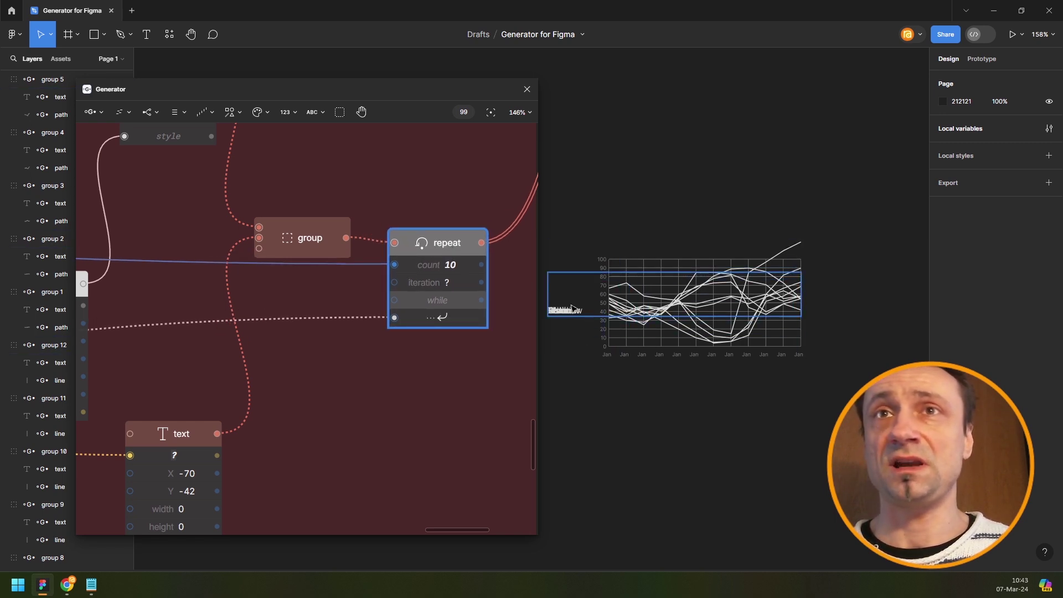
Add a Sequence node in the red panel, feed it into the city label text's Y, and set its start to -100.
{"action": "scroll", "coordinate": [353, 394], "scroll_direction": "down", "scroll_amount": 5}
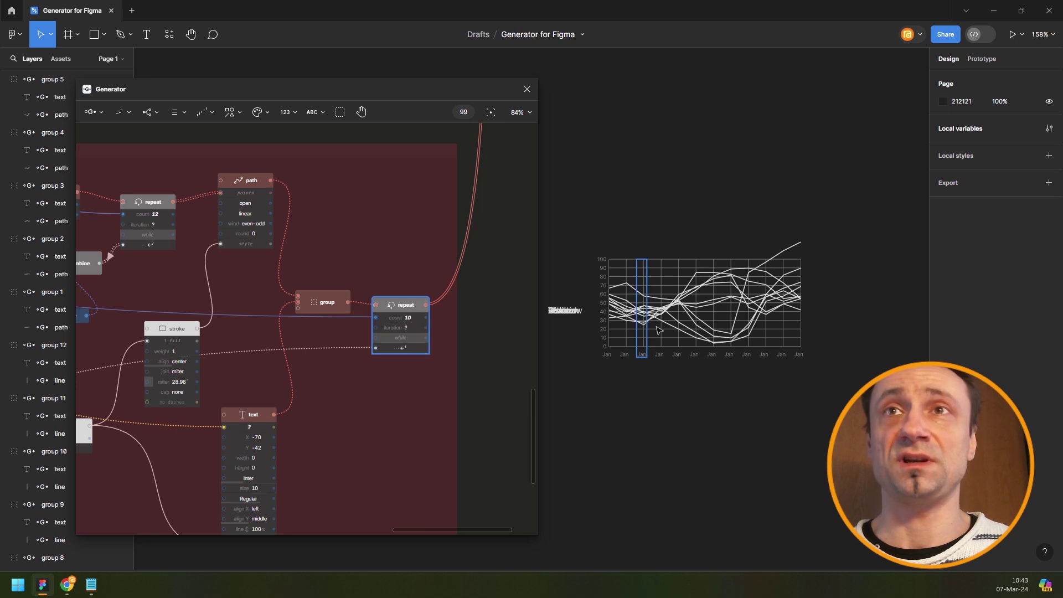
{"action": "left_click_drag", "start_coordinate": [641, 331], "coordinate": [704, 328]}
{"action": "scroll", "coordinate": [732, 332], "scroll_direction": "up", "scroll_amount": 3}
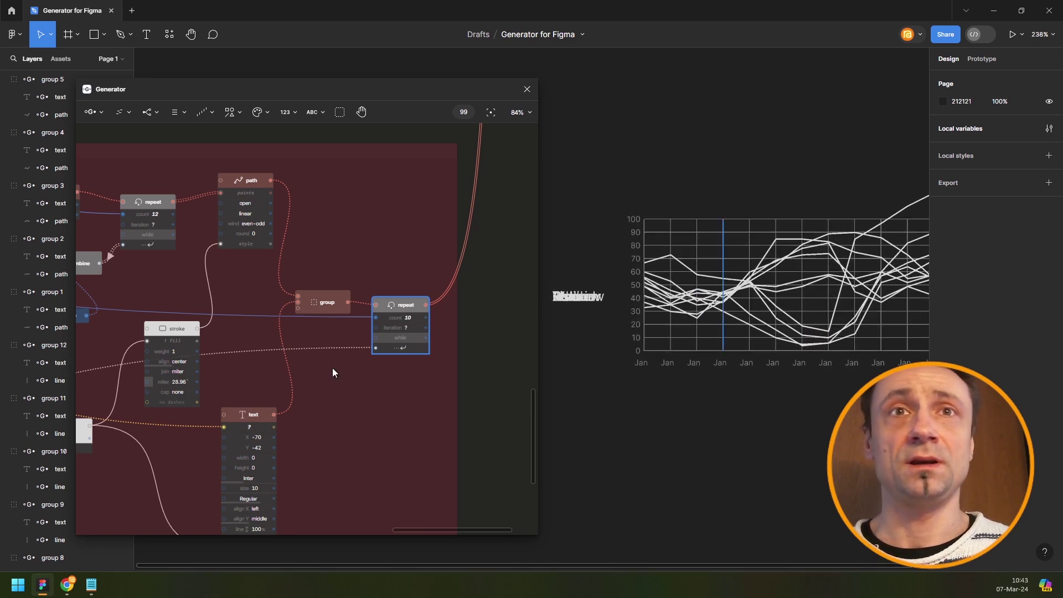
{"action": "scroll", "coordinate": [360, 298], "scroll_direction": "down", "scroll_amount": 3}
{"action": "scroll", "coordinate": [360, 298], "scroll_direction": "left", "scroll_amount": 1}
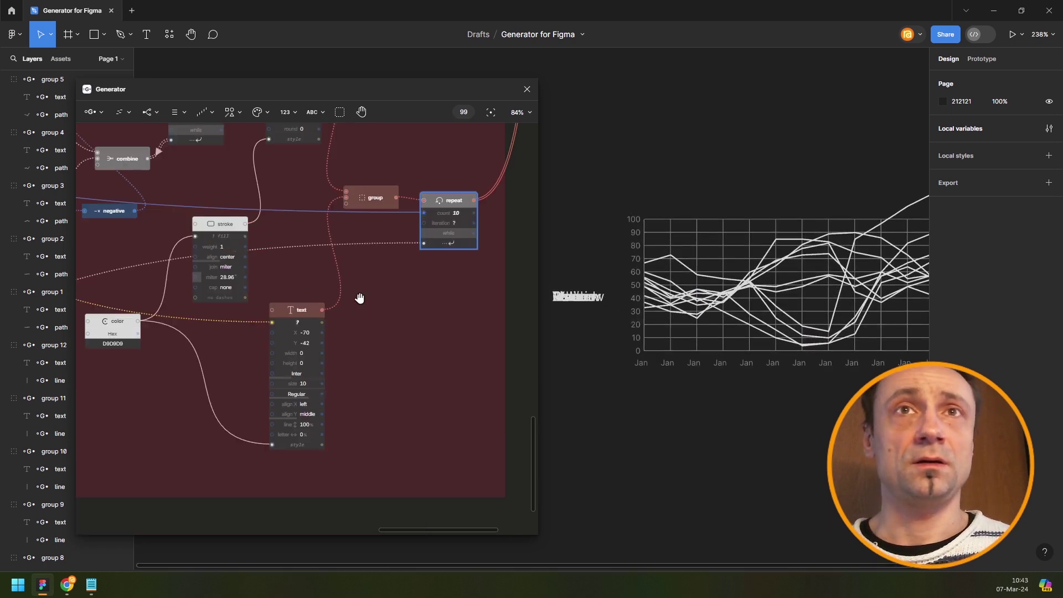
{"action": "left_click", "coordinate": [205, 110]}
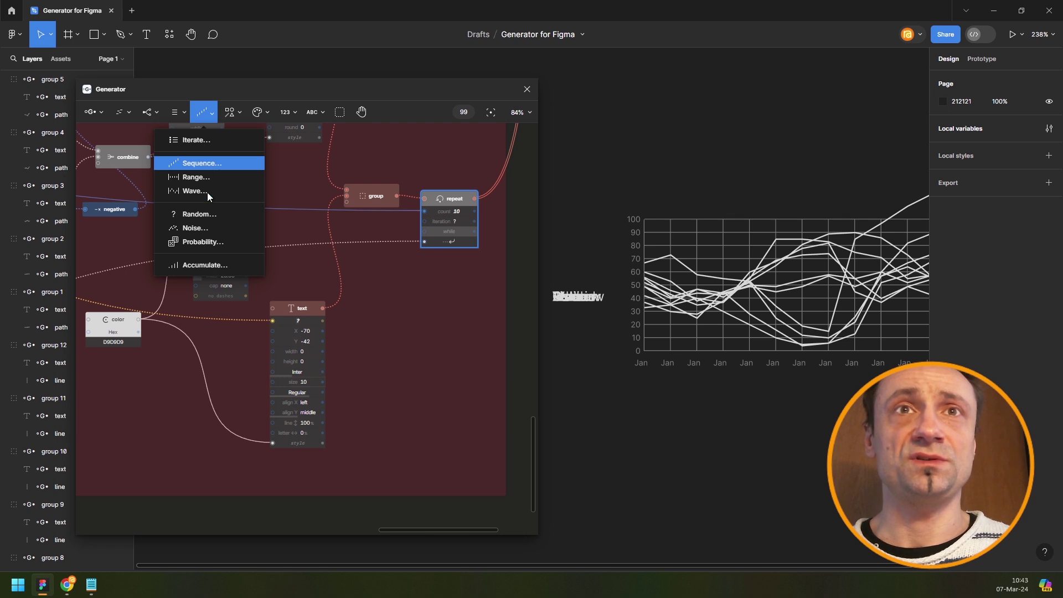
{"action": "left_click", "coordinate": [206, 160]}
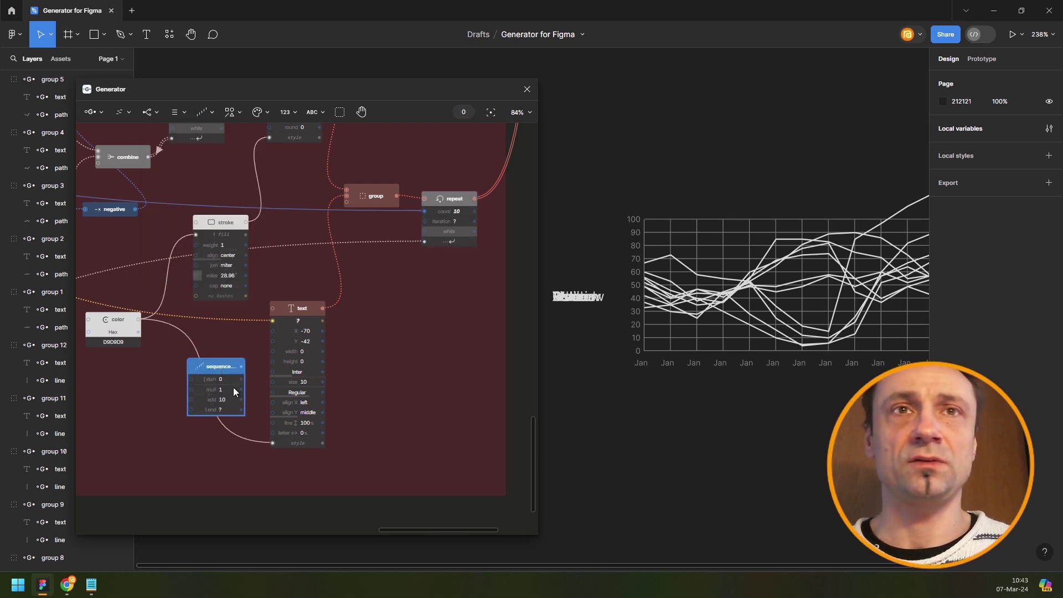
{"action": "left_click_drag", "start_coordinate": [242, 367], "coordinate": [289, 341]}
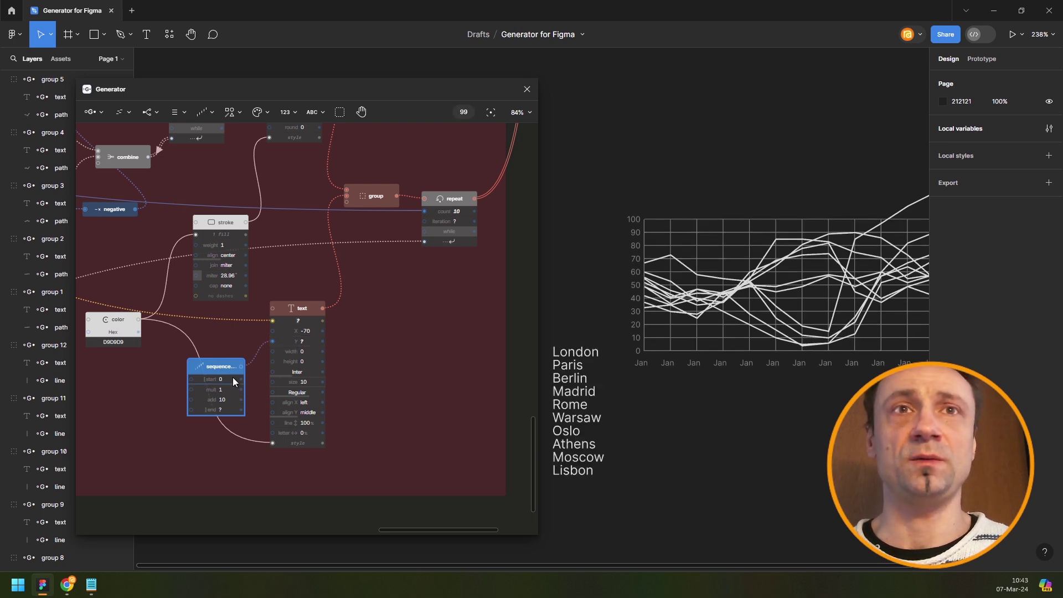
{"action": "type", "text": "-100"}
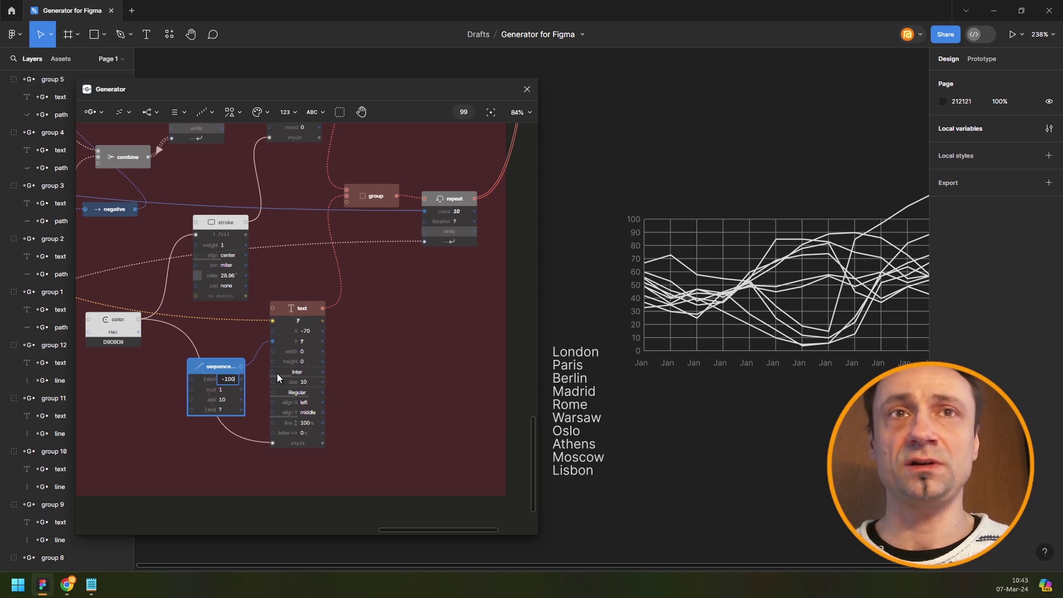
{"action": "key", "text": "Return"}
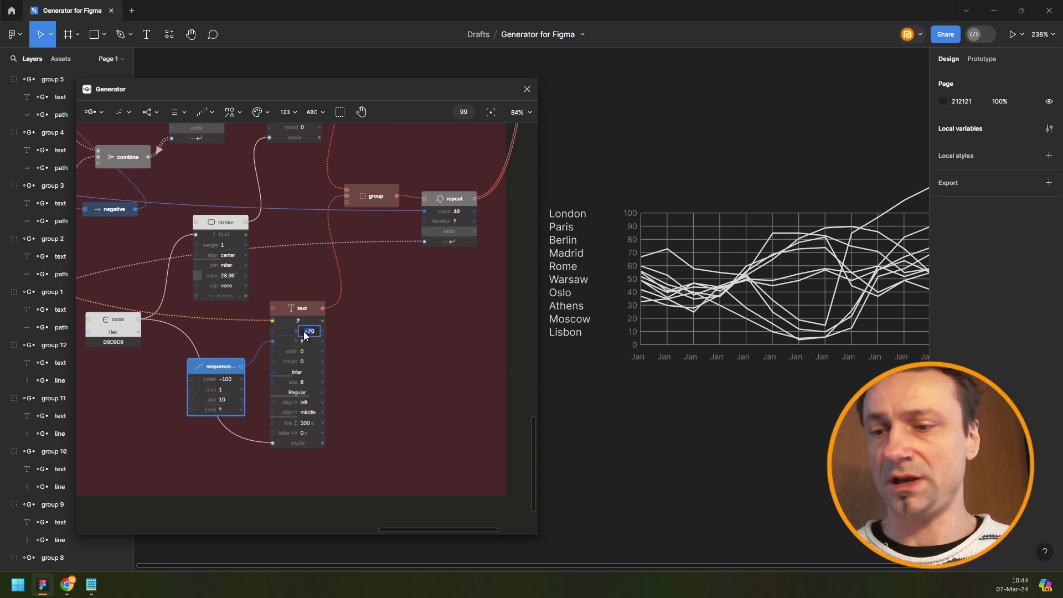
Set the city label text's size to 8 and its X position to -65.
{"action": "key", "text": "Return"}
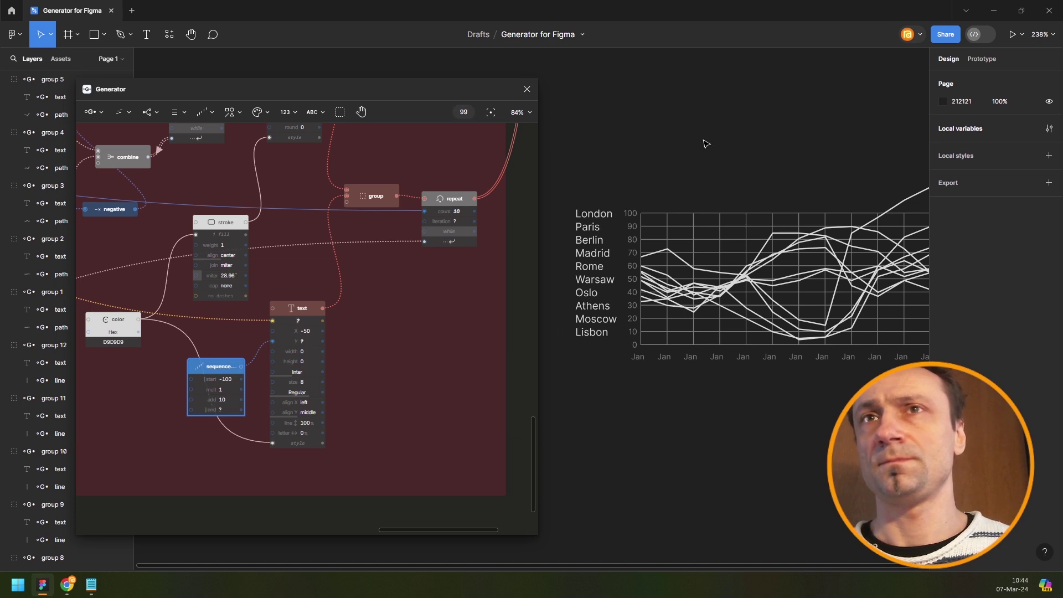
{"action": "left_click", "coordinate": [310, 331]}
{"action": "type", "text": "-6"}
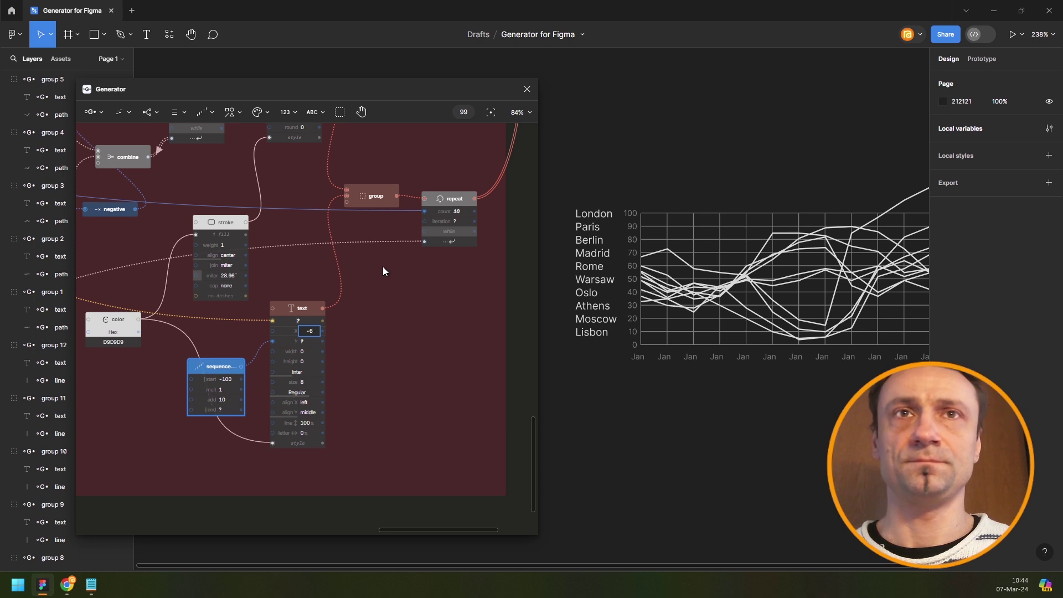
{"action": "type", "text": "5"}
{"action": "key", "text": "Return"}
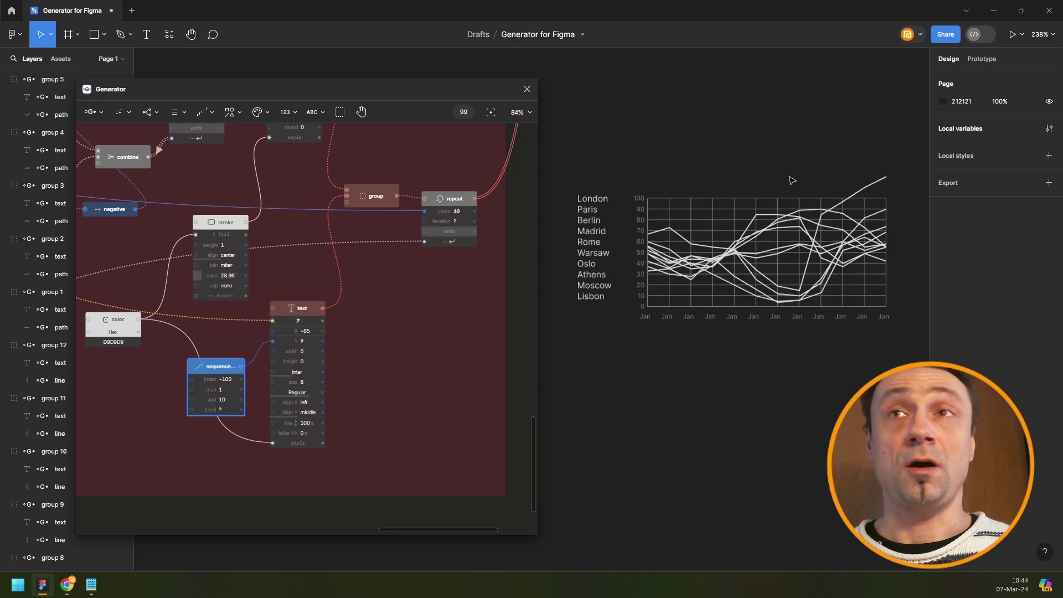
{"action": "left_click_drag", "start_coordinate": [792, 181], "coordinate": [792, 209]}
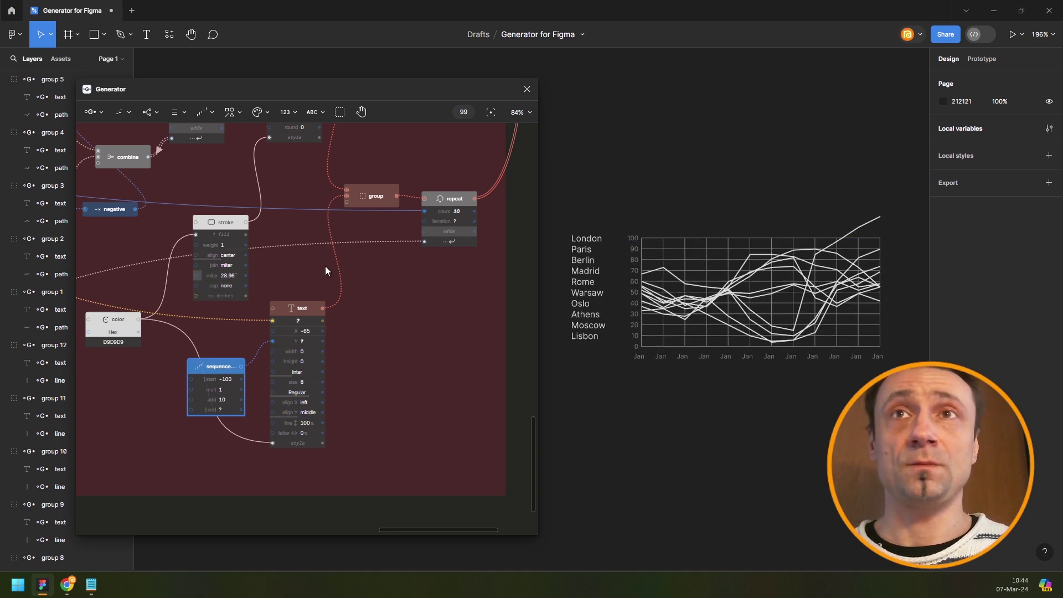
Set the count of the Repeat node for the horizontal grid lines to 13.
{"action": "scroll", "coordinate": [325, 262], "scroll_direction": "down", "scroll_amount": 5}
{"action": "left_click_drag", "start_coordinate": [351, 370], "coordinate": [354, 450]}
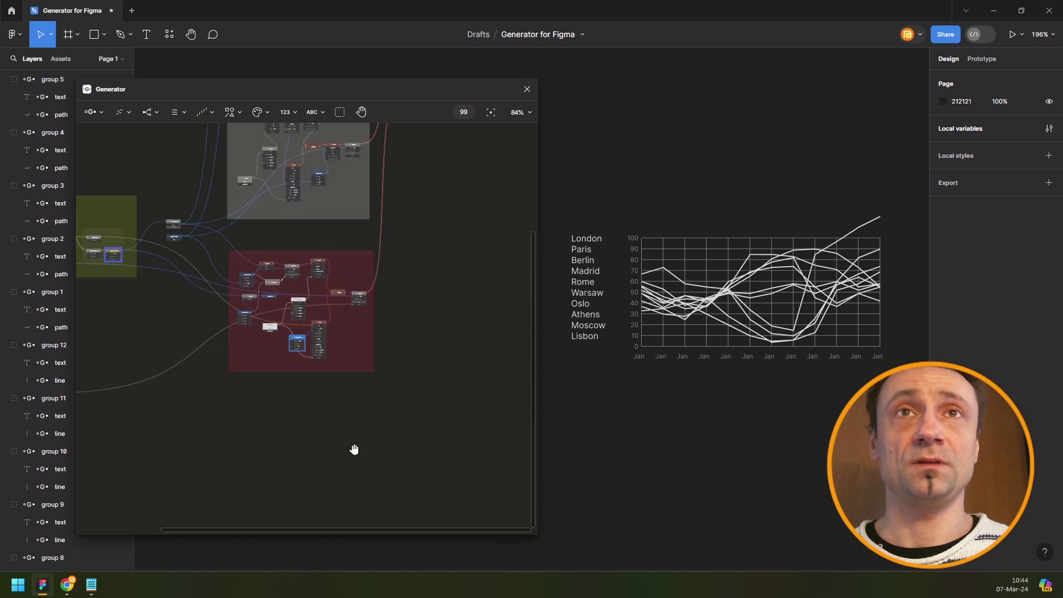
{"action": "scroll", "coordinate": [367, 231], "scroll_direction": "up", "scroll_amount": 5}
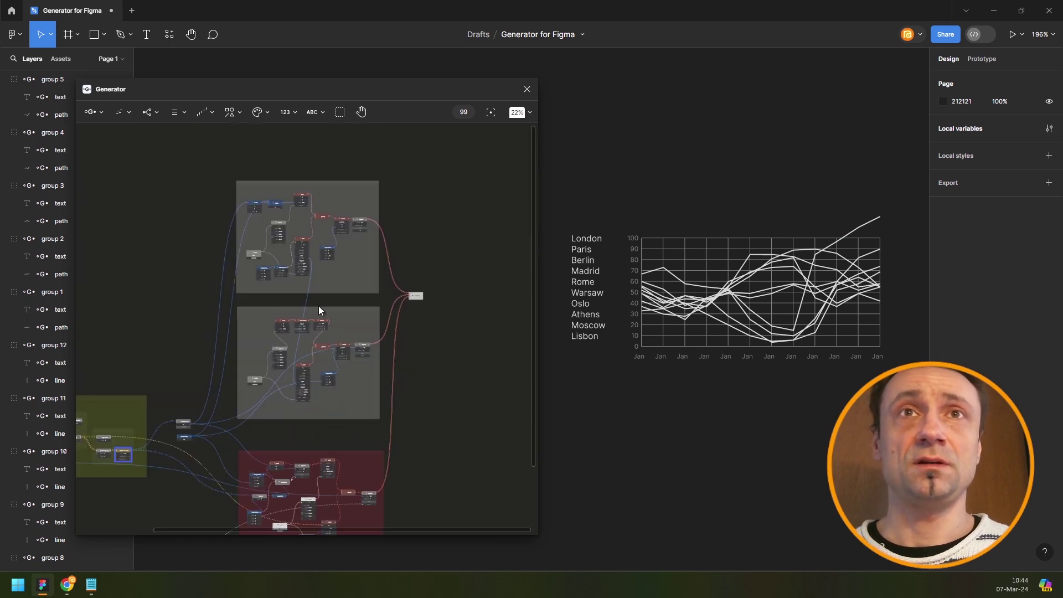
{"action": "scroll", "coordinate": [319, 307], "scroll_direction": "up", "scroll_amount": 3}
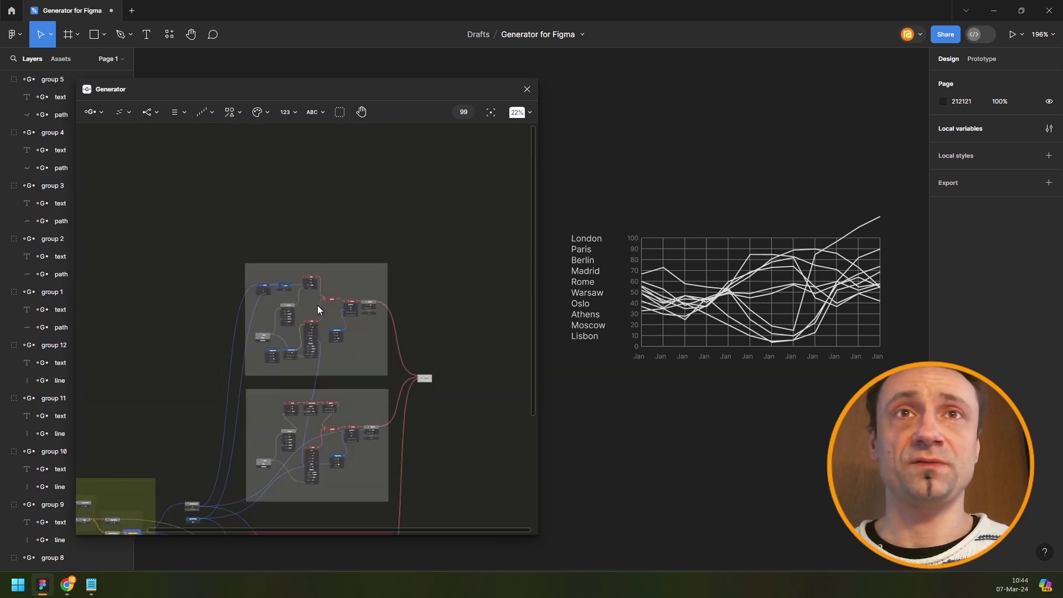
{"action": "scroll", "coordinate": [318, 309], "scroll_direction": "up", "scroll_amount": 5}
{"action": "scroll", "coordinate": [464, 245], "scroll_direction": "up", "scroll_amount": 7}
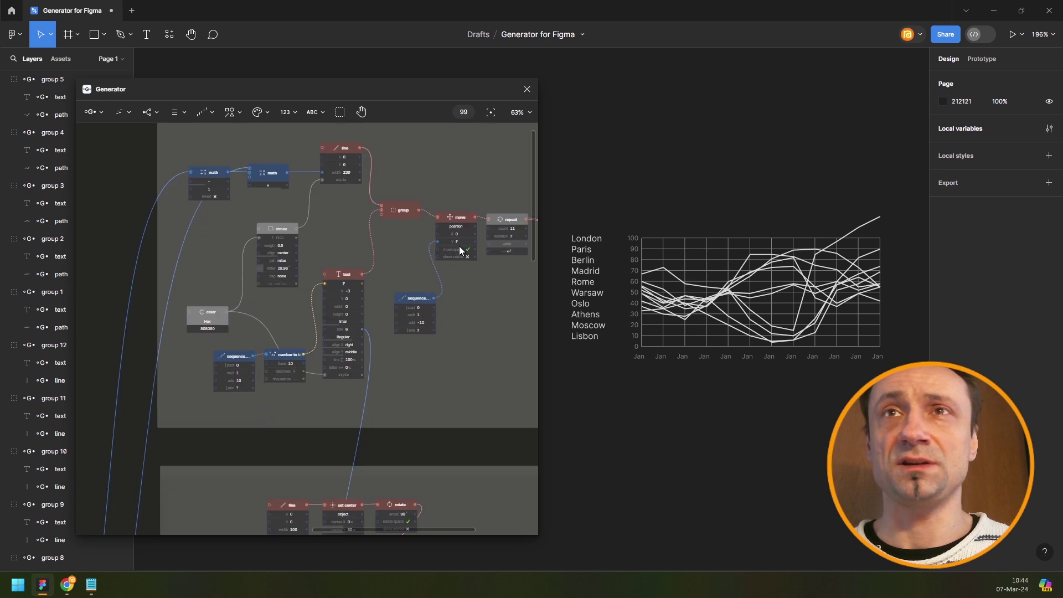
{"action": "scroll", "coordinate": [381, 241], "scroll_direction": "up", "scroll_amount": 5}
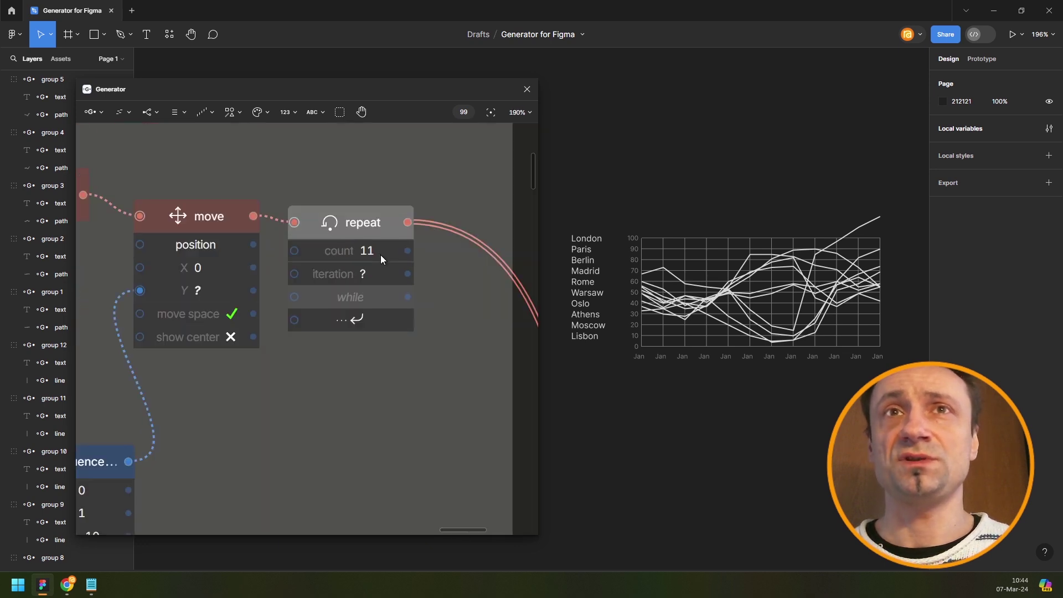
{"action": "left_click_drag", "start_coordinate": [380, 262], "coordinate": [380, 277]}
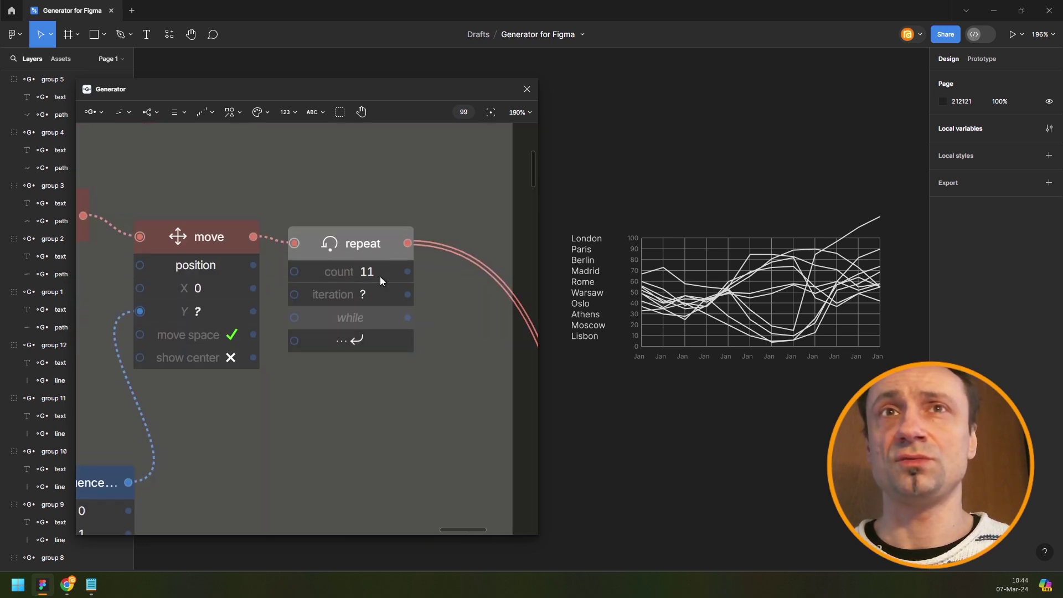
{"action": "double_click", "coordinate": [379, 277]}
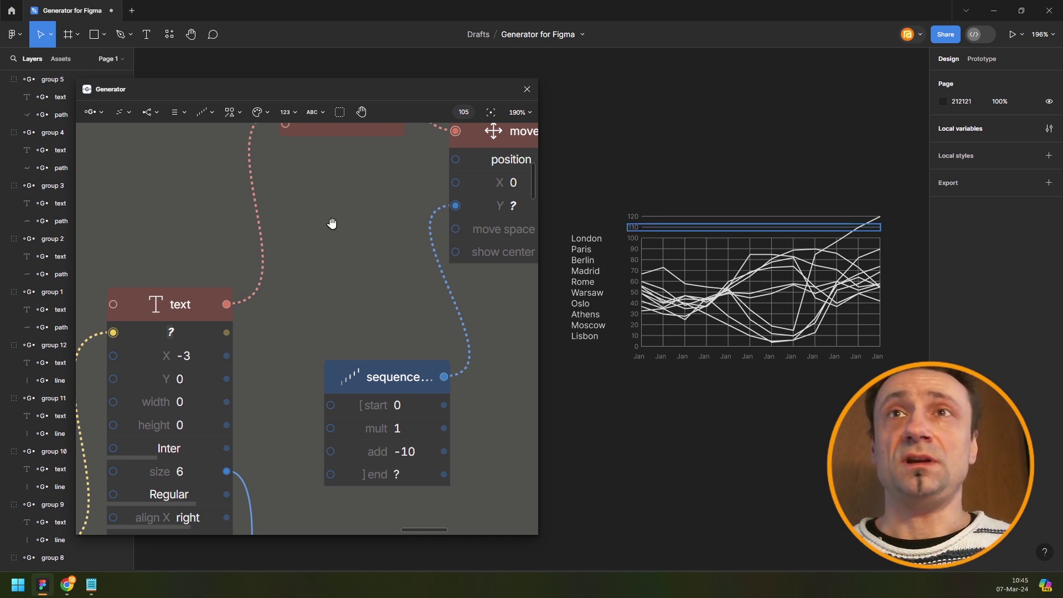
Set the width of the line node for the vertical grid lines to 120.
{"action": "scroll", "coordinate": [333, 216], "scroll_direction": "right", "scroll_amount": 3}
{"action": "scroll", "coordinate": [292, 219], "scroll_direction": "down", "scroll_amount": 3}
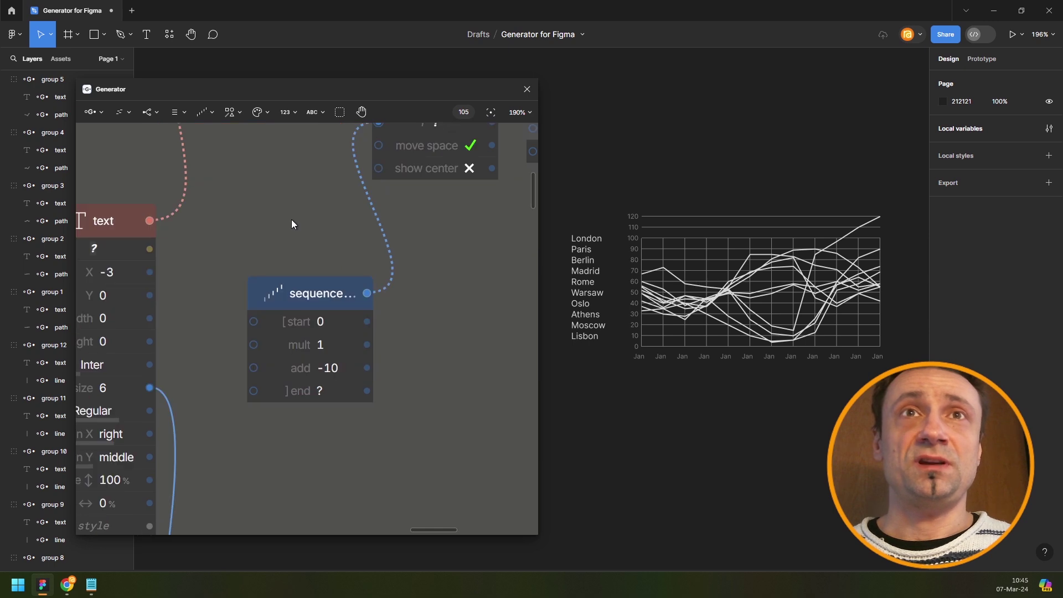
{"action": "scroll", "coordinate": [292, 220], "scroll_direction": "down", "scroll_amount": 4}
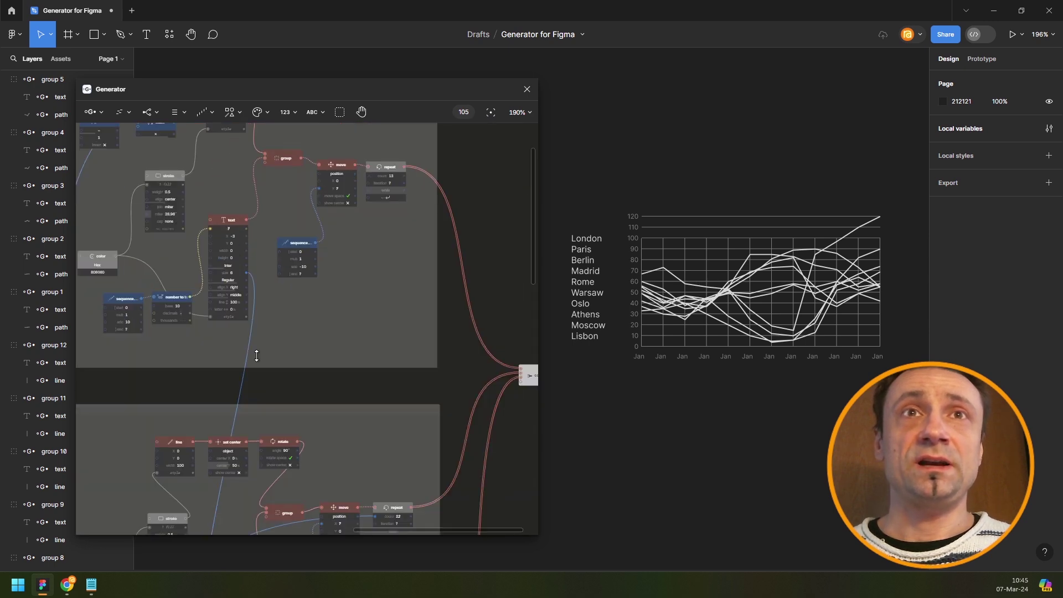
{"action": "left_click_drag", "start_coordinate": [268, 335], "coordinate": [448, 284]}
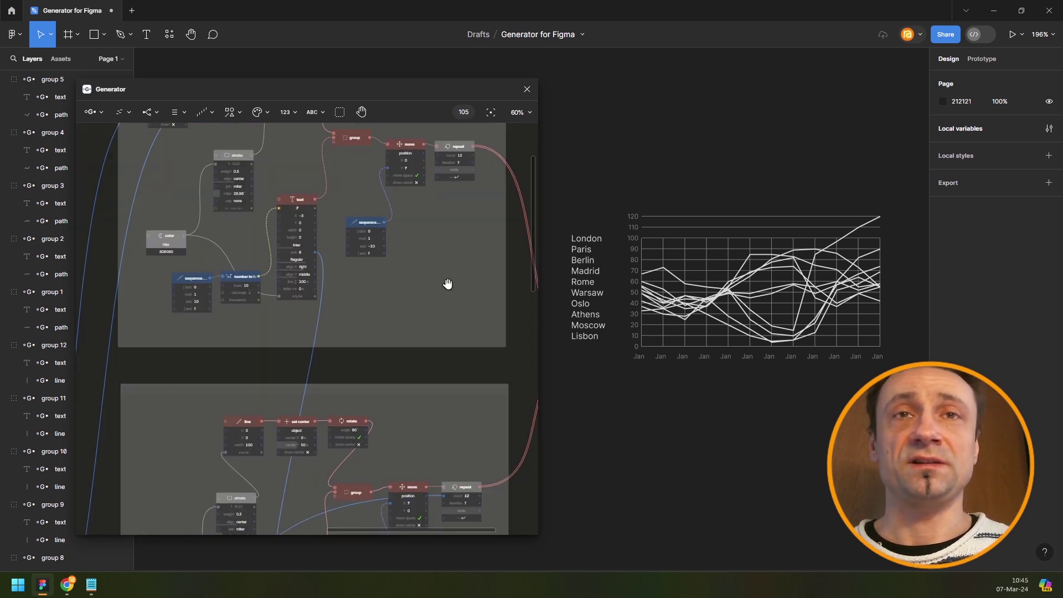
{"action": "scroll", "coordinate": [366, 412], "scroll_direction": "up", "scroll_amount": 3}
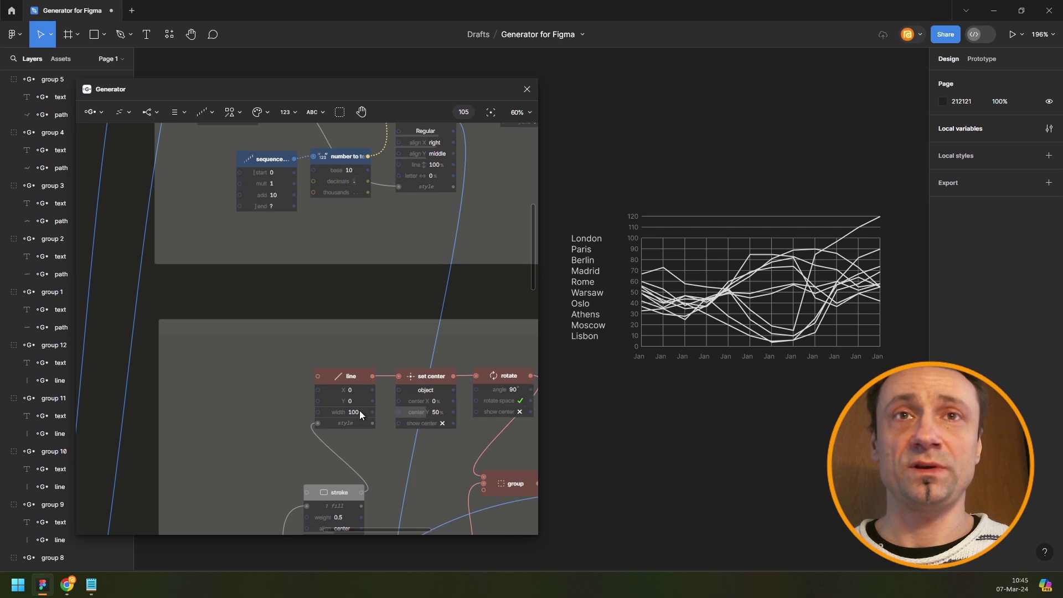
{"action": "scroll", "coordinate": [360, 411], "scroll_direction": "up", "scroll_amount": 5}
{"action": "left_click", "coordinate": [347, 408]}
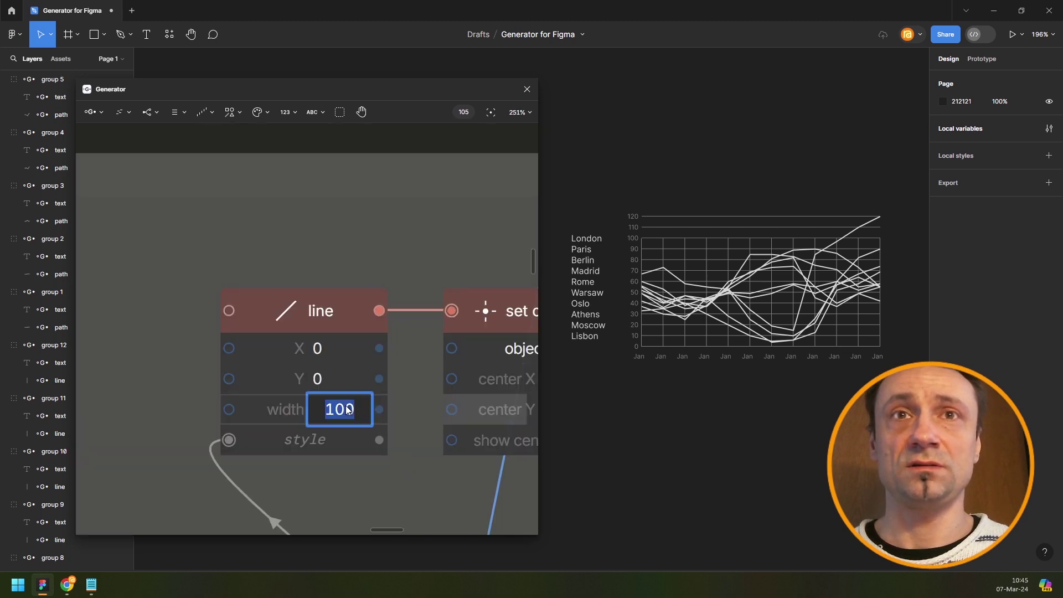
{"action": "type", "text": "120"}
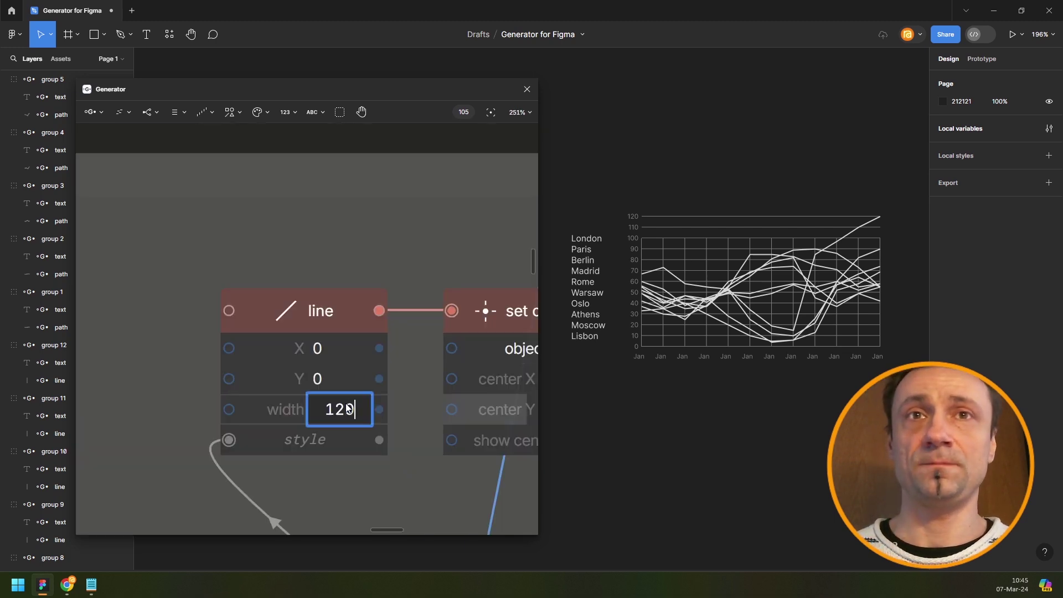
{"action": "key", "text": "Return"}
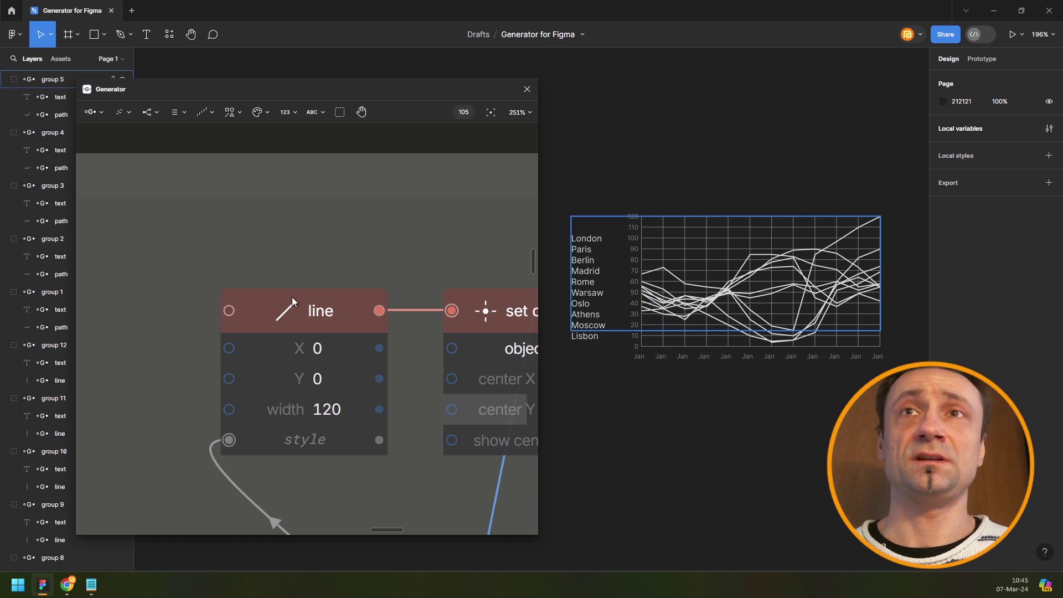
Switch the color node for the graph lines and city labels in the red panel from Hex to HSV.
{"action": "scroll", "coordinate": [291, 297], "scroll_direction": "down", "scroll_amount": 5}
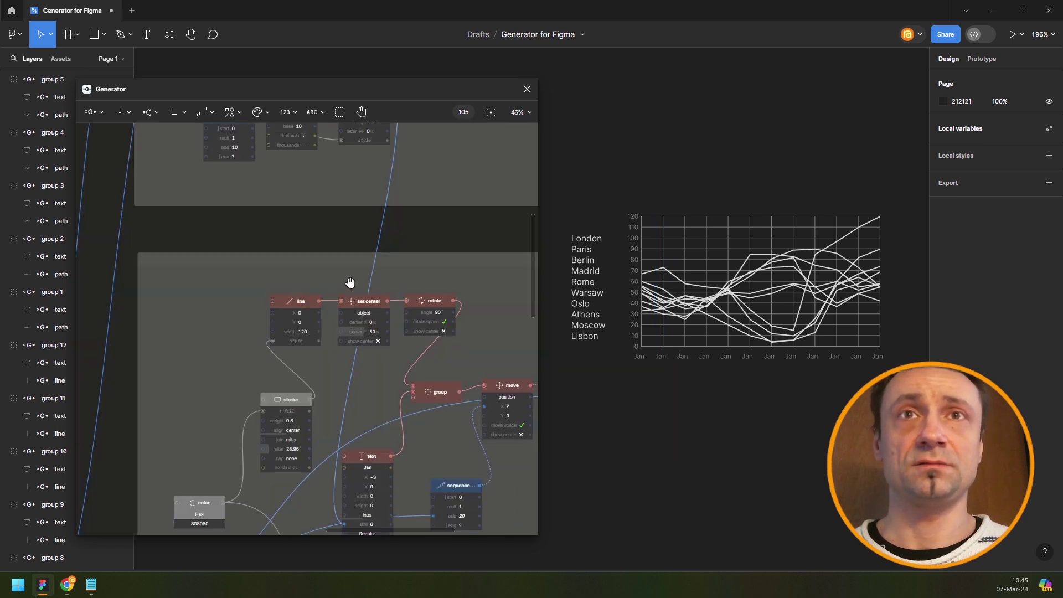
{"action": "scroll", "coordinate": [349, 281], "scroll_direction": "down", "scroll_amount": 3}
{"action": "scroll", "coordinate": [330, 351], "scroll_direction": "down", "scroll_amount": 3}
{"action": "scroll", "coordinate": [329, 344], "scroll_direction": "down", "scroll_amount": 4}
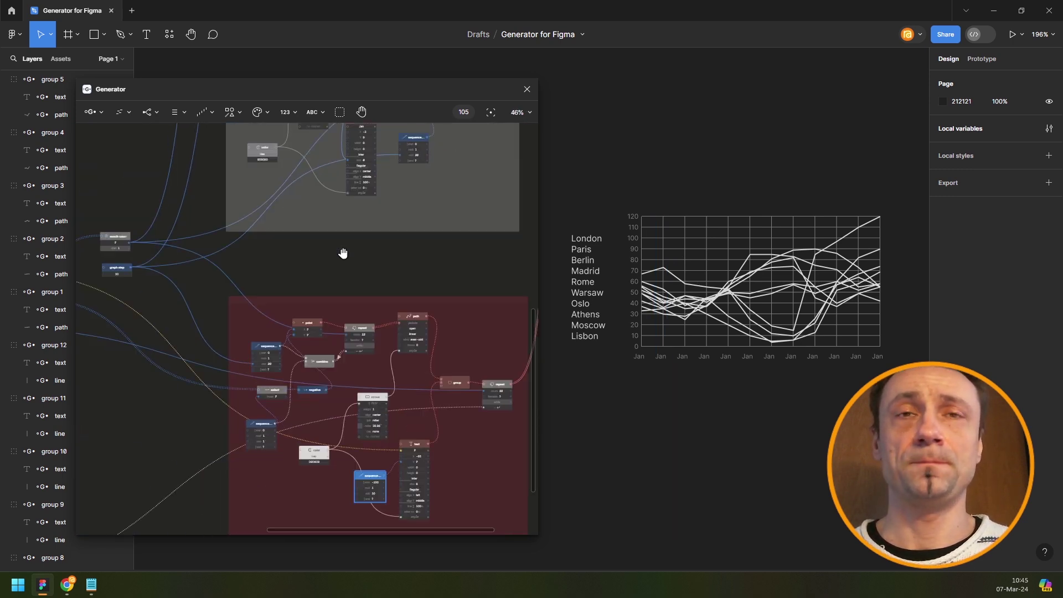
{"action": "scroll", "coordinate": [322, 424], "scroll_direction": "up", "scroll_amount": 4}
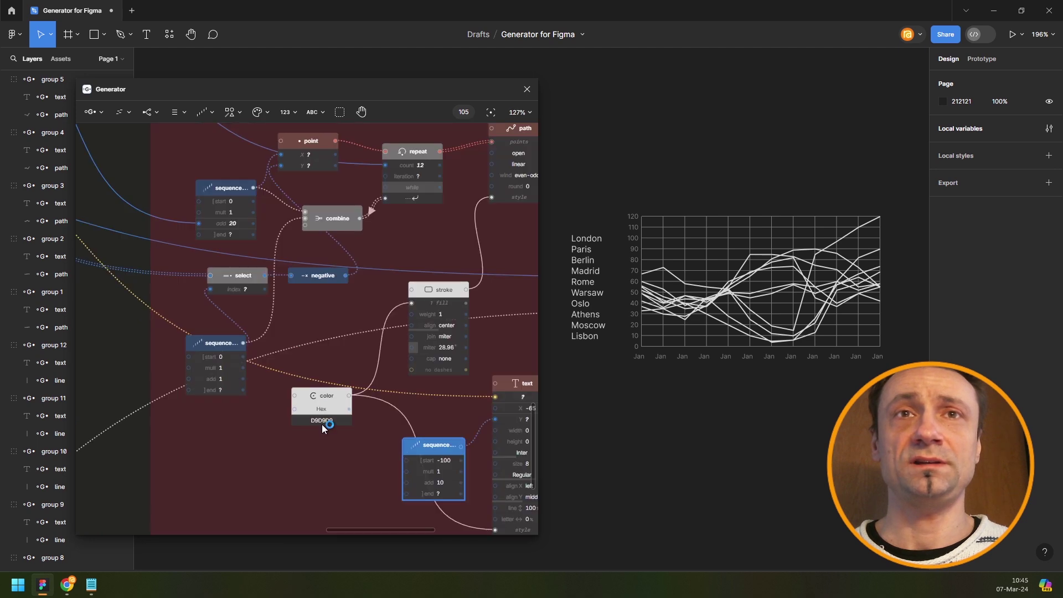
{"action": "scroll", "coordinate": [326, 417], "scroll_direction": "up", "scroll_amount": 2}
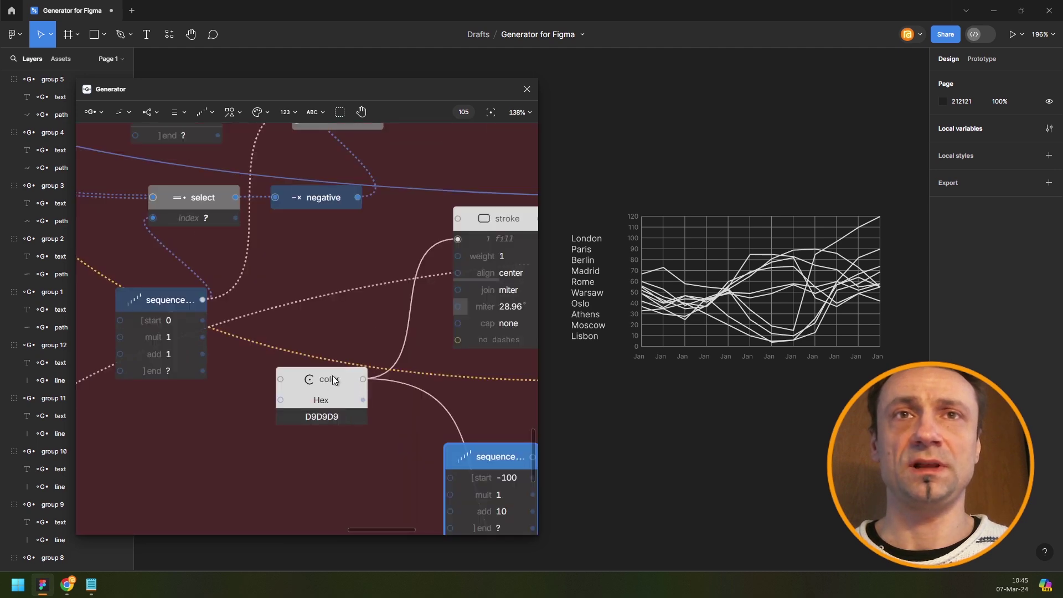
{"action": "left_click_drag", "start_coordinate": [361, 372], "coordinate": [394, 365]}
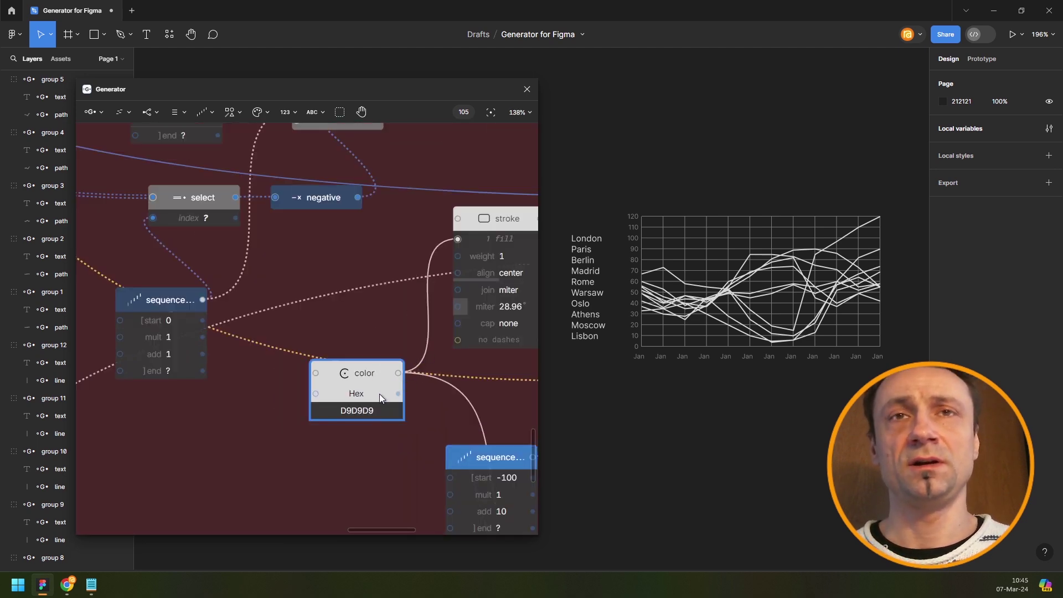
{"action": "right_click", "coordinate": [381, 394]}
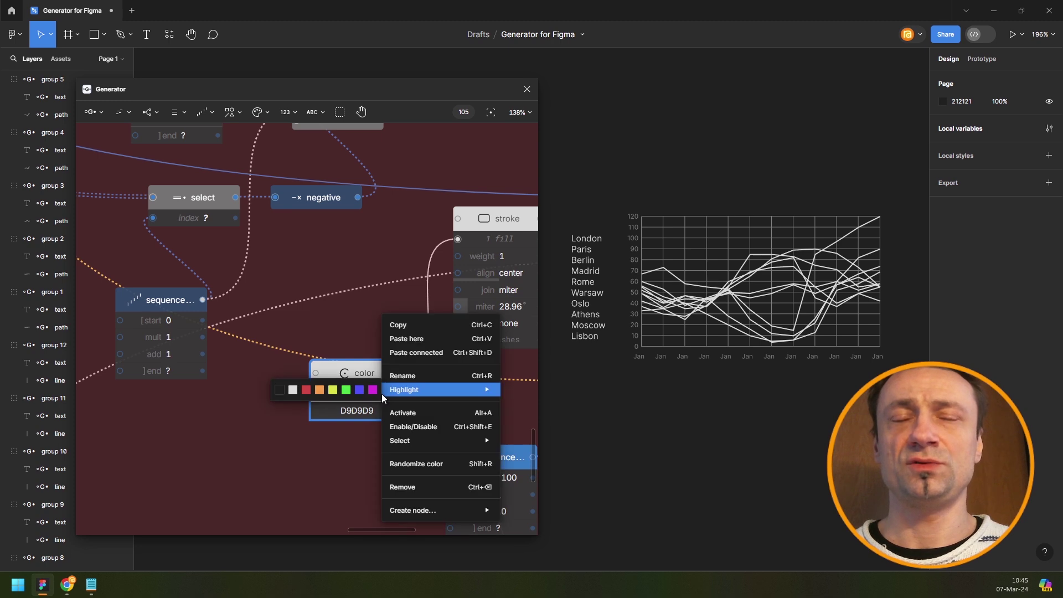
{"action": "left_click", "coordinate": [352, 362]}
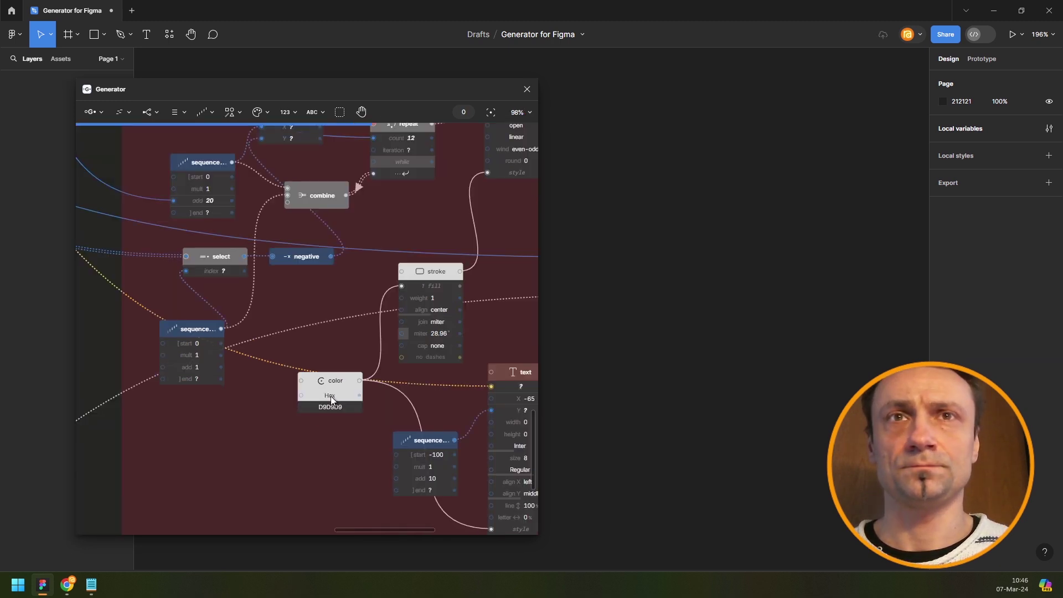
{"action": "left_click", "coordinate": [330, 397]}
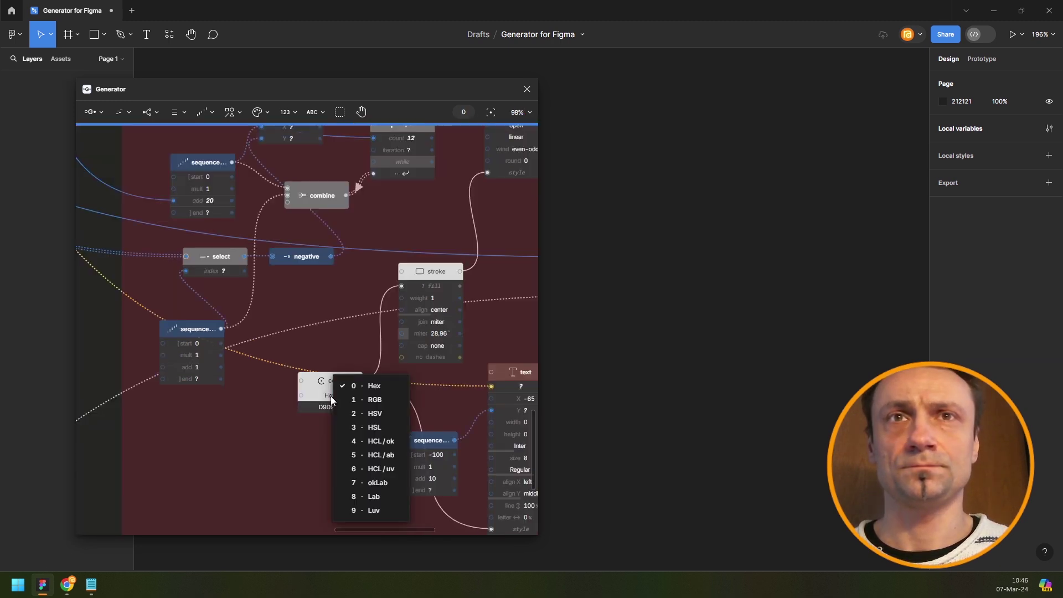
{"action": "left_click", "coordinate": [380, 414]}
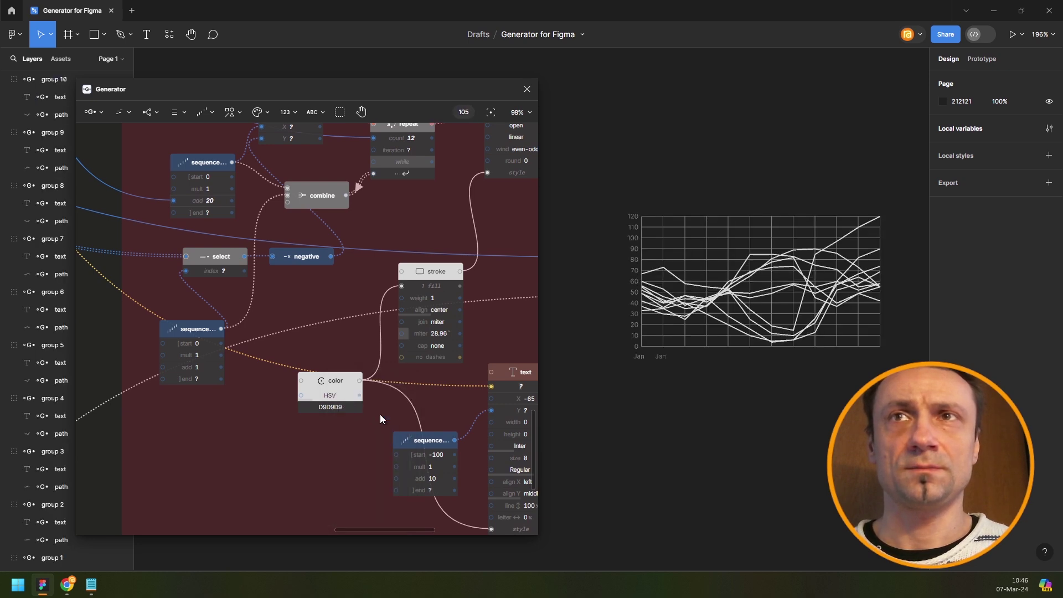
{"action": "left_click", "coordinate": [339, 397]}
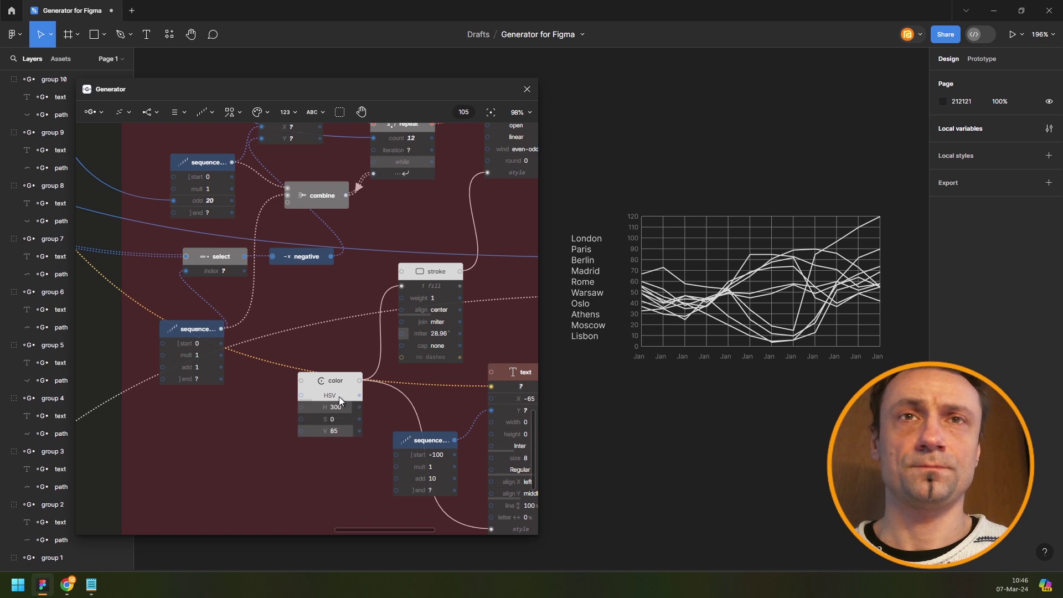
Set the HSV color node's saturation to 100 and its hue to 0.
{"action": "scroll", "coordinate": [339, 397], "scroll_direction": "up", "scroll_amount": 3}
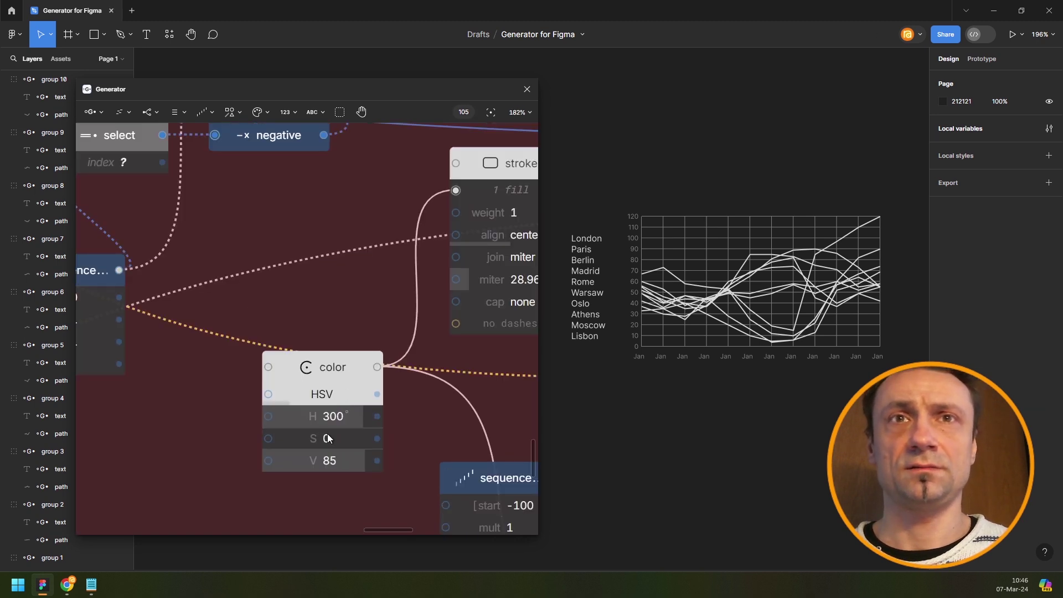
{"action": "left_click", "coordinate": [346, 439]}
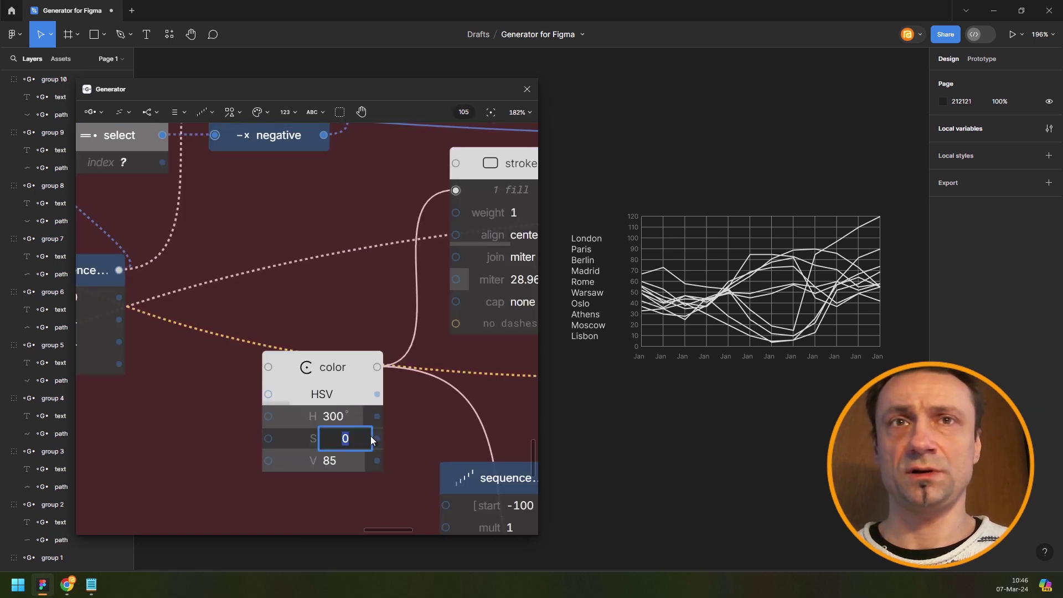
{"action": "type", "text": "100"}
{"action": "key", "text": "Return"}
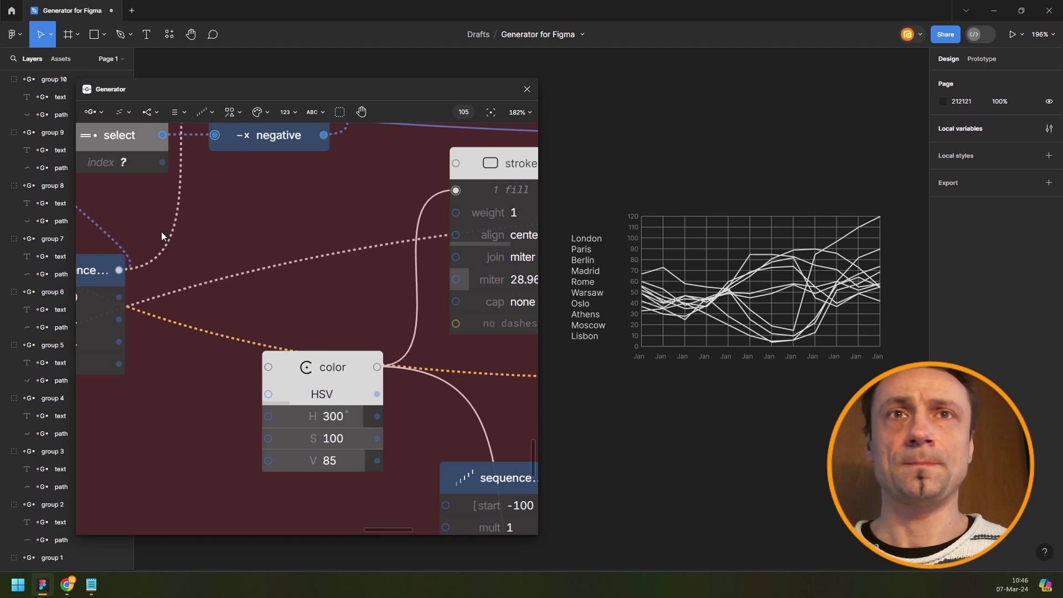
{"action": "left_click", "coordinate": [341, 416]}
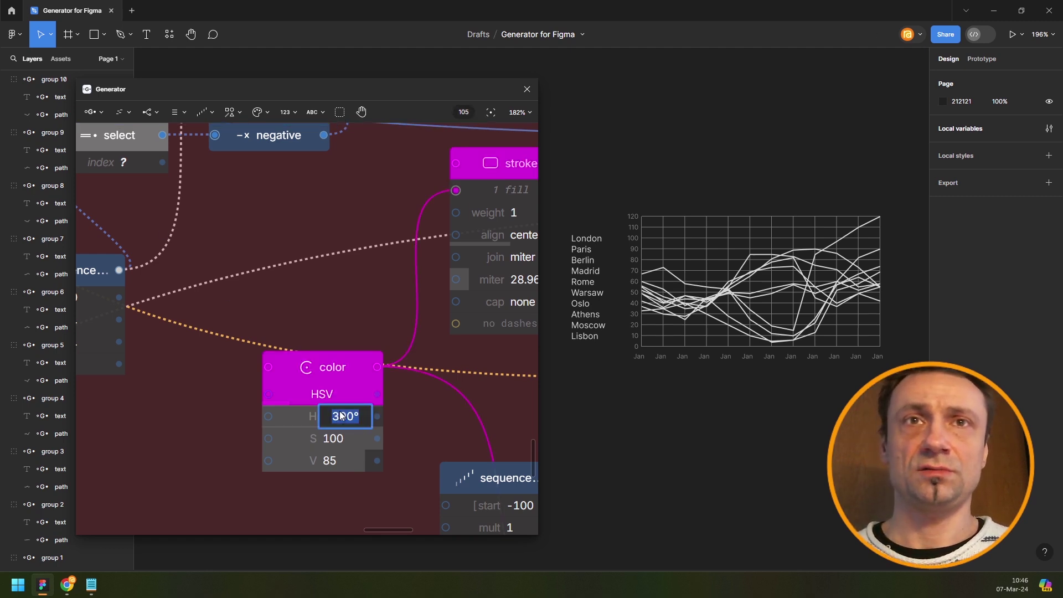
{"action": "key", "text": "BackSpace"}
{"action": "type", "text": "0"}
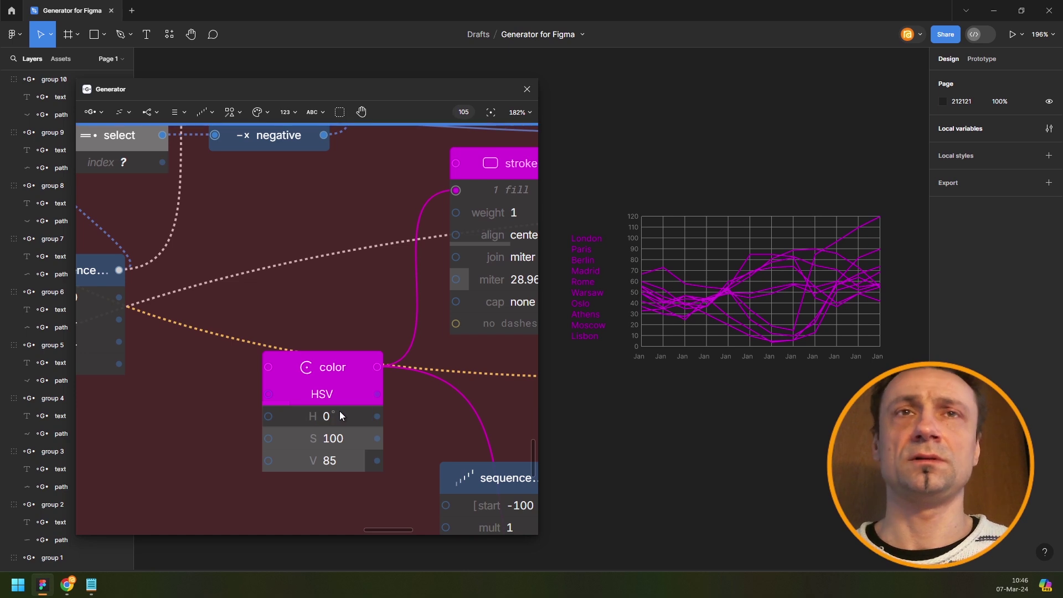
{"action": "key", "text": "Return"}
Add a Sequence node beside the color node in the red panel and feed it into the color's H input.
{"action": "left_click", "coordinate": [201, 113]}
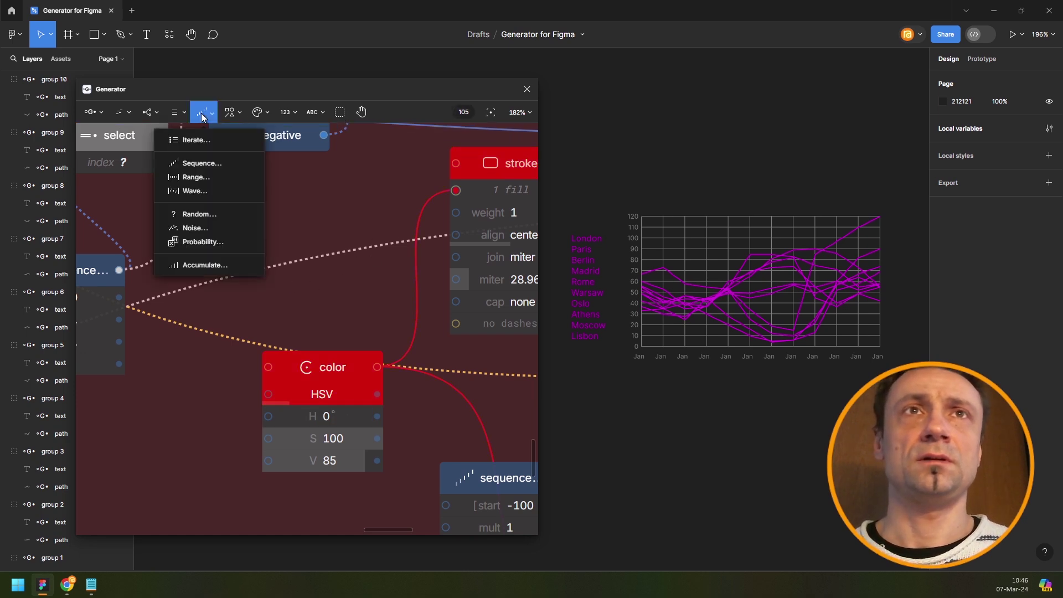
{"action": "left_click", "coordinate": [212, 163]}
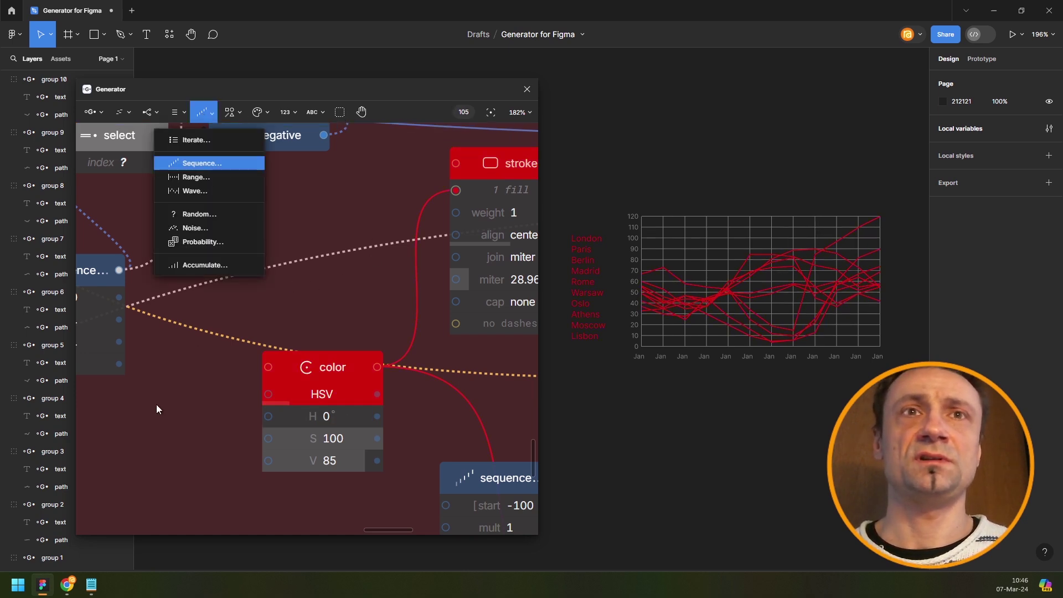
{"action": "left_click", "coordinate": [147, 463]}
{"action": "scroll", "coordinate": [294, 237], "scroll_direction": "down", "scroll_amount": 3}
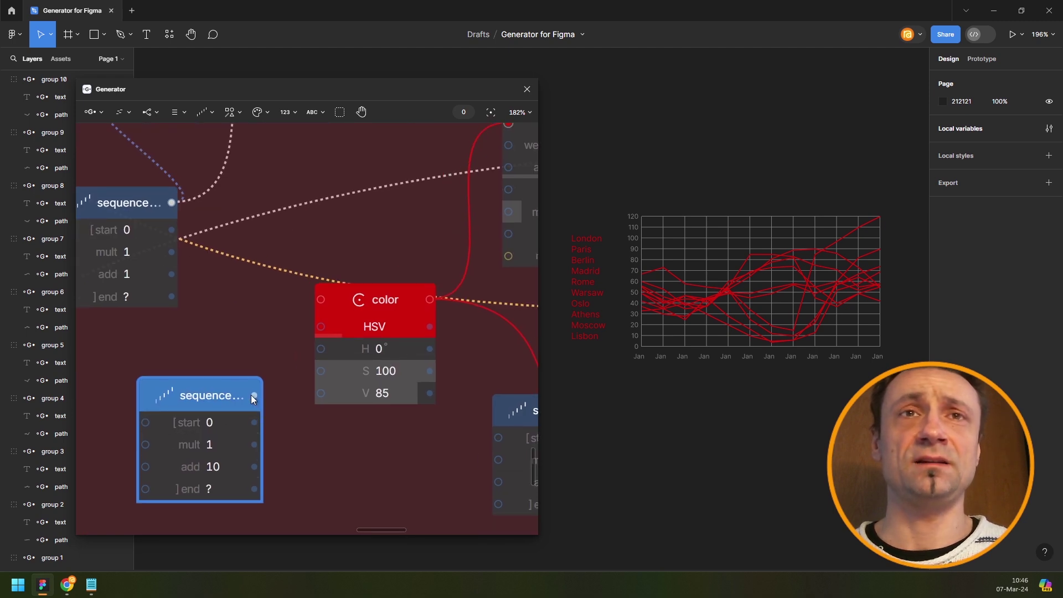
{"action": "left_click_drag", "start_coordinate": [252, 395], "coordinate": [320, 348]}
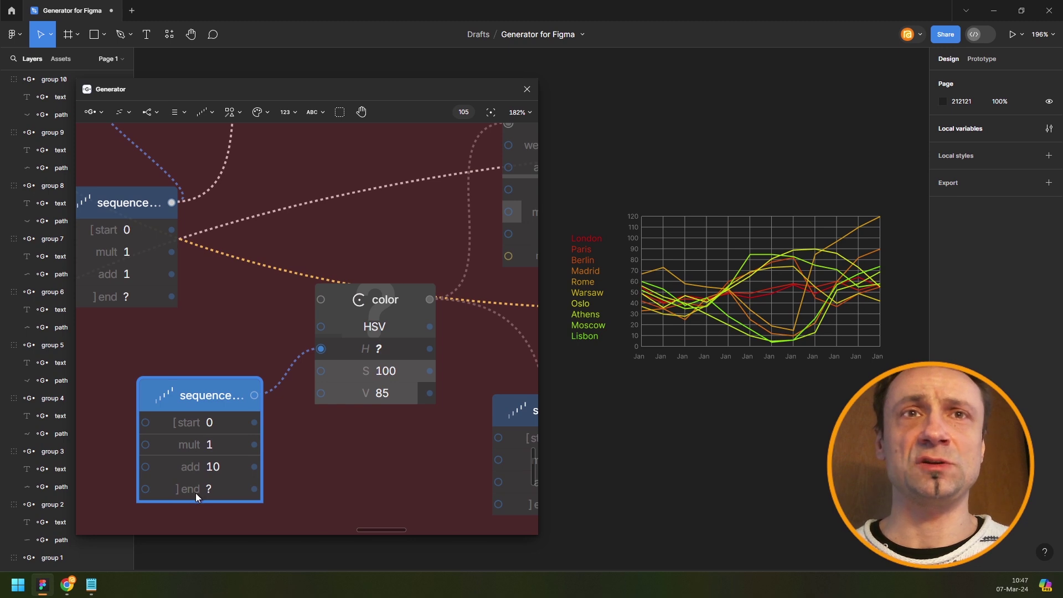
Set the add value of the hue Sequence node to 20.
{"action": "left_click", "coordinate": [224, 469]}
{"action": "type", "text": "20"}
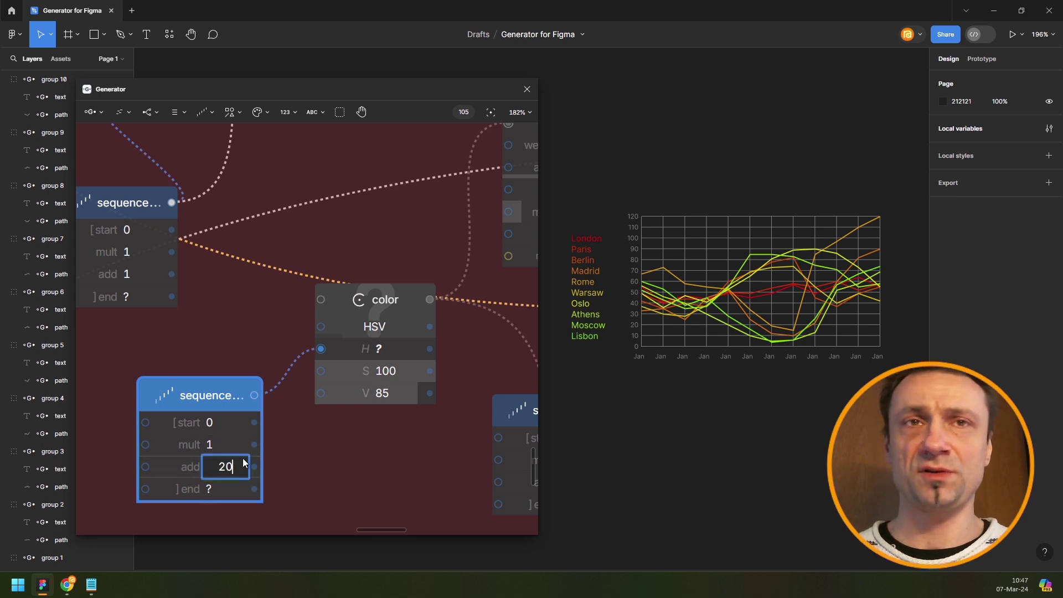
{"action": "key", "text": "Return"}
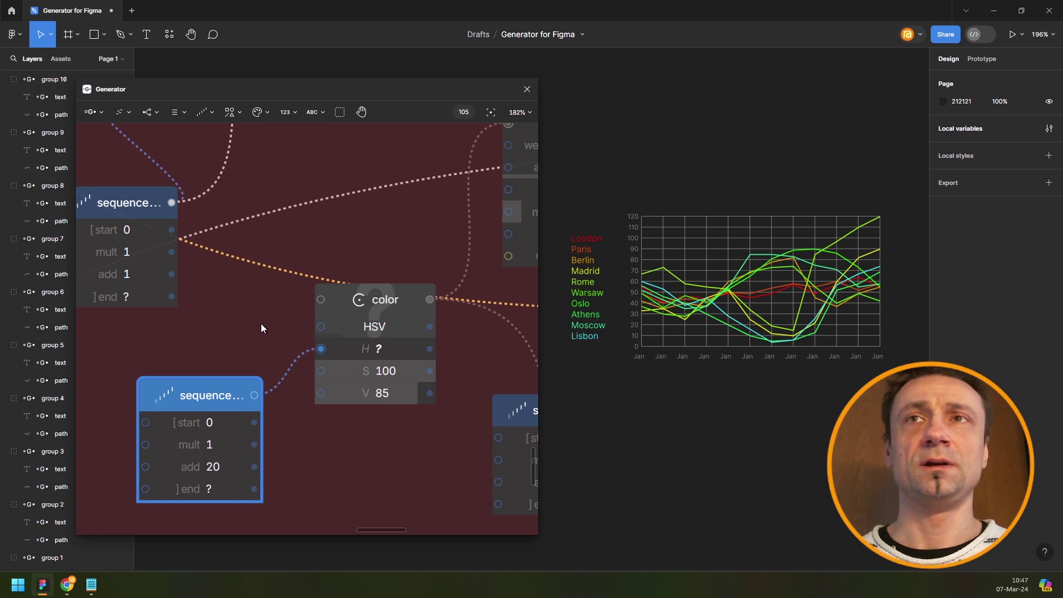
Add a Constant node set to φ below the hue Sequence node, moving the sequence closer to the color node.
{"action": "scroll", "coordinate": [248, 338], "scroll_direction": "down", "scroll_amount": 5}
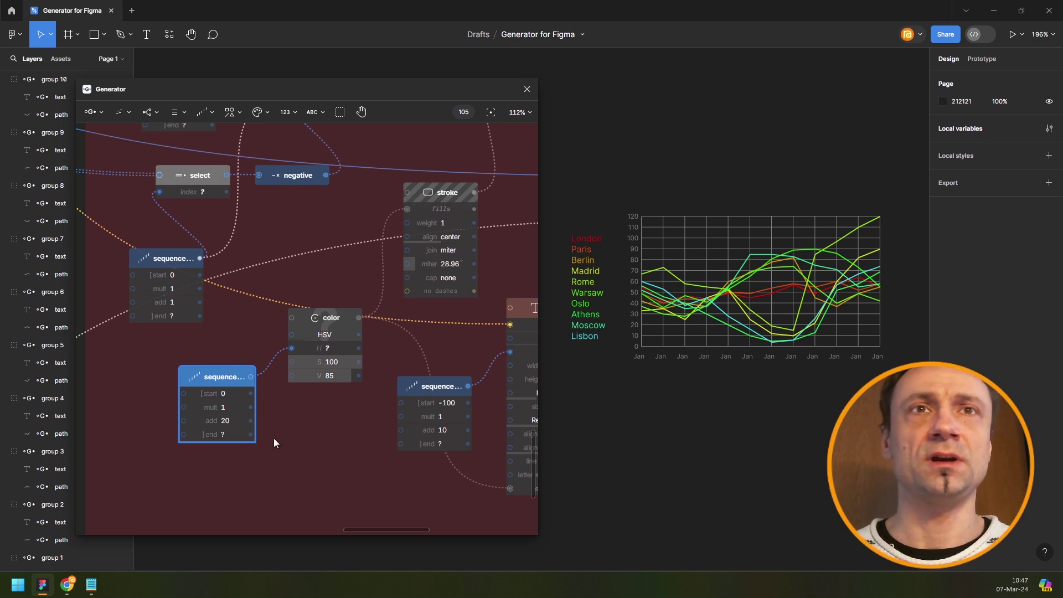
{"action": "scroll", "coordinate": [291, 334], "scroll_direction": "left", "scroll_amount": 3}
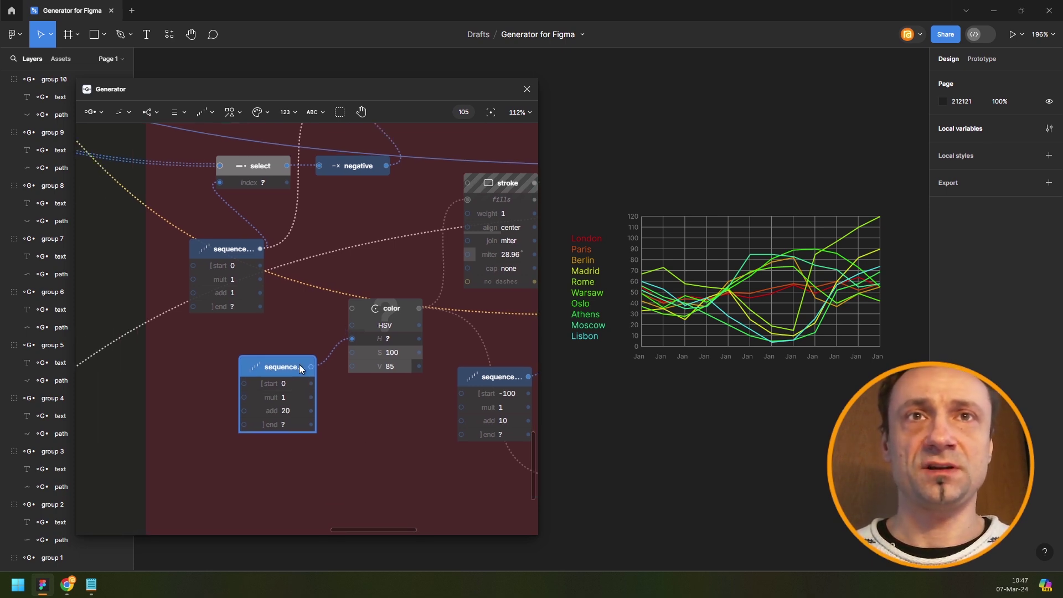
{"action": "left_click_drag", "start_coordinate": [305, 363], "coordinate": [310, 361]}
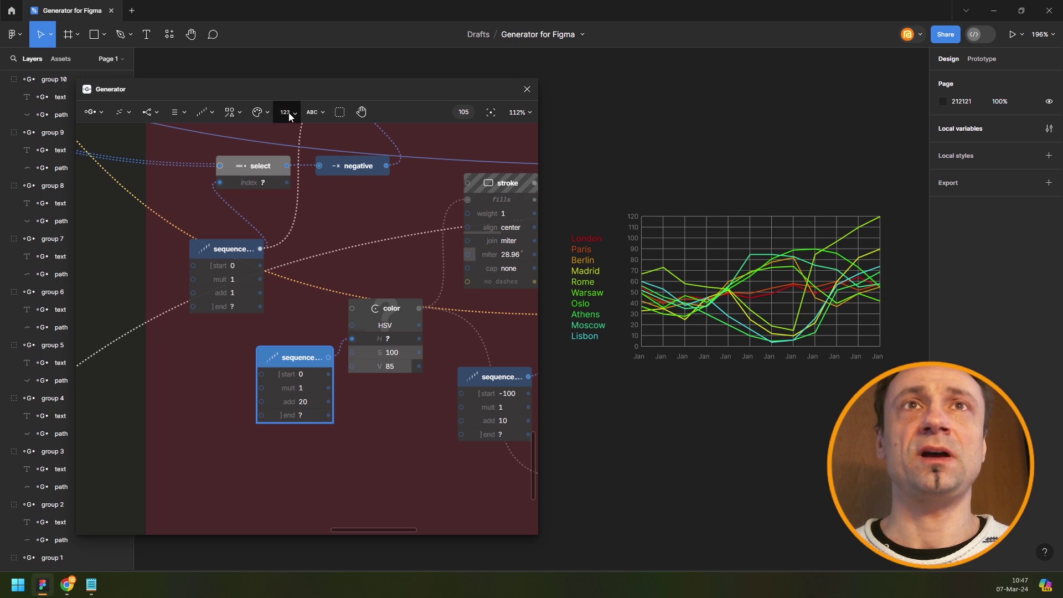
{"action": "left_click", "coordinate": [291, 116]}
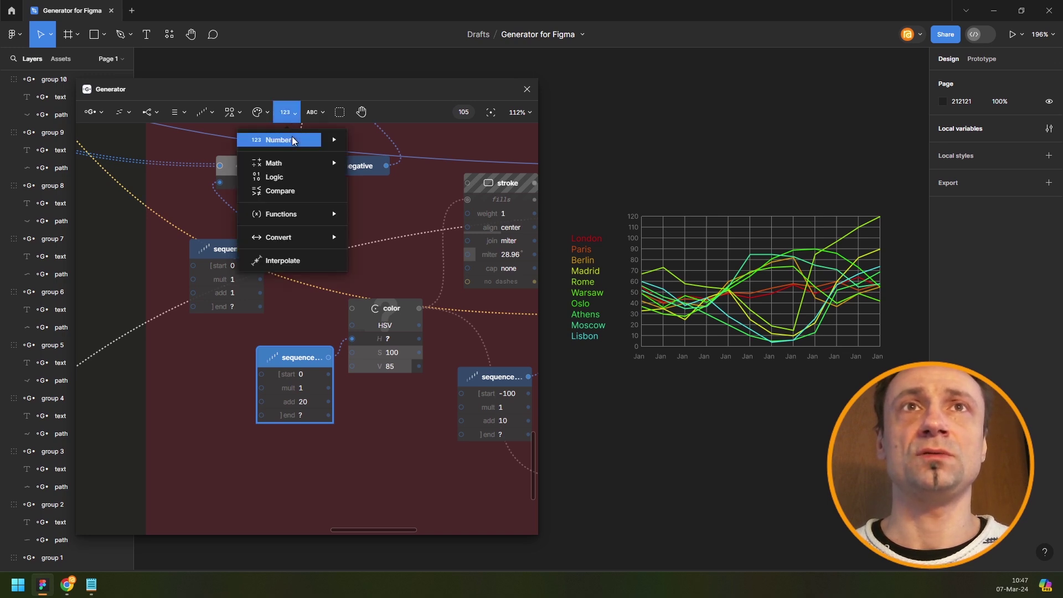
{"action": "left_click", "coordinate": [372, 140]}
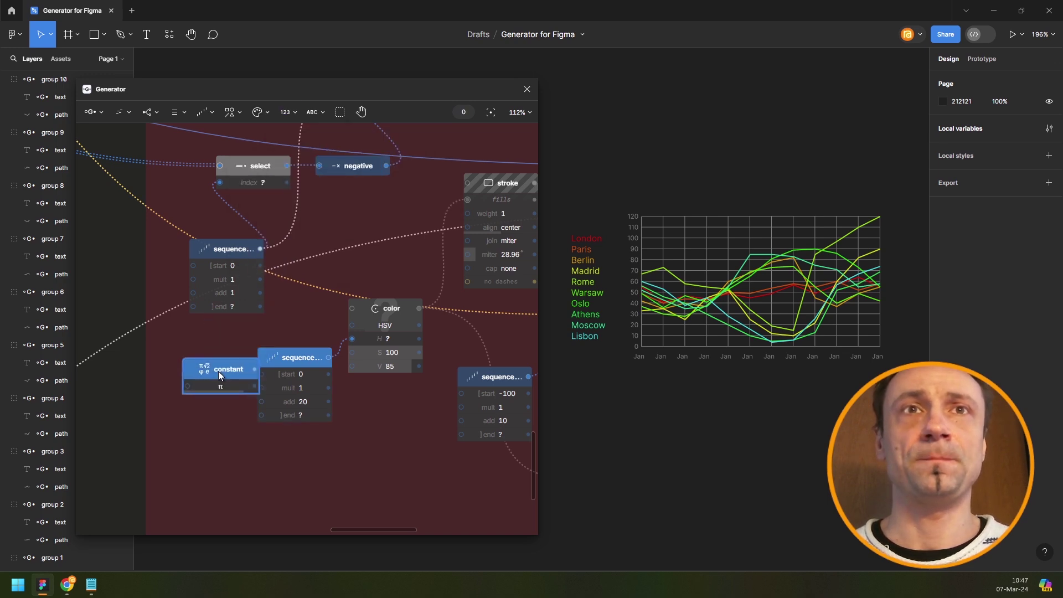
{"action": "left_click", "coordinate": [203, 383]}
{"action": "left_click", "coordinate": [214, 393]}
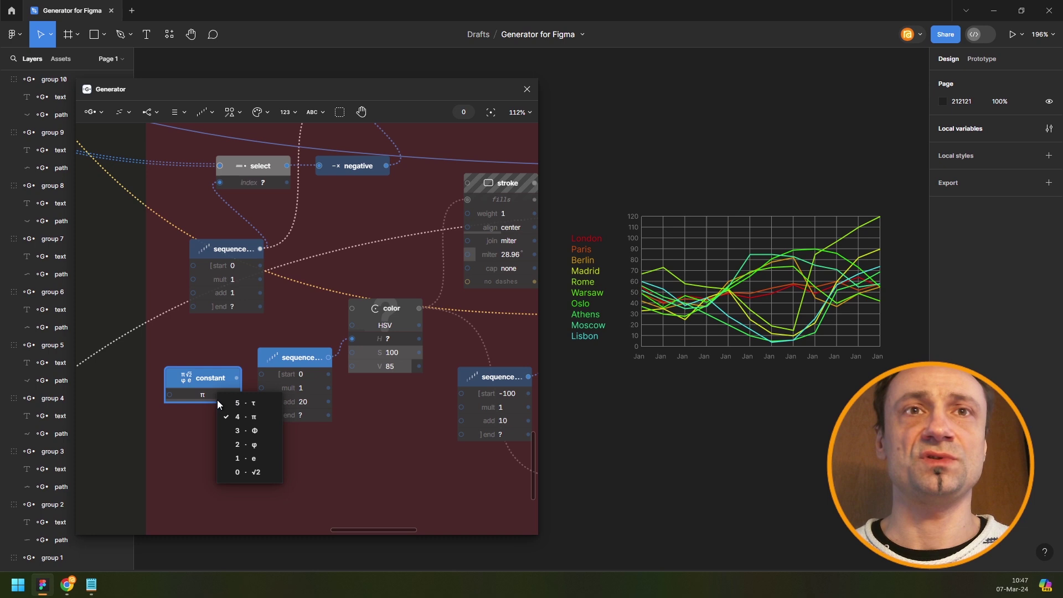
{"action": "left_click", "coordinate": [245, 444]}
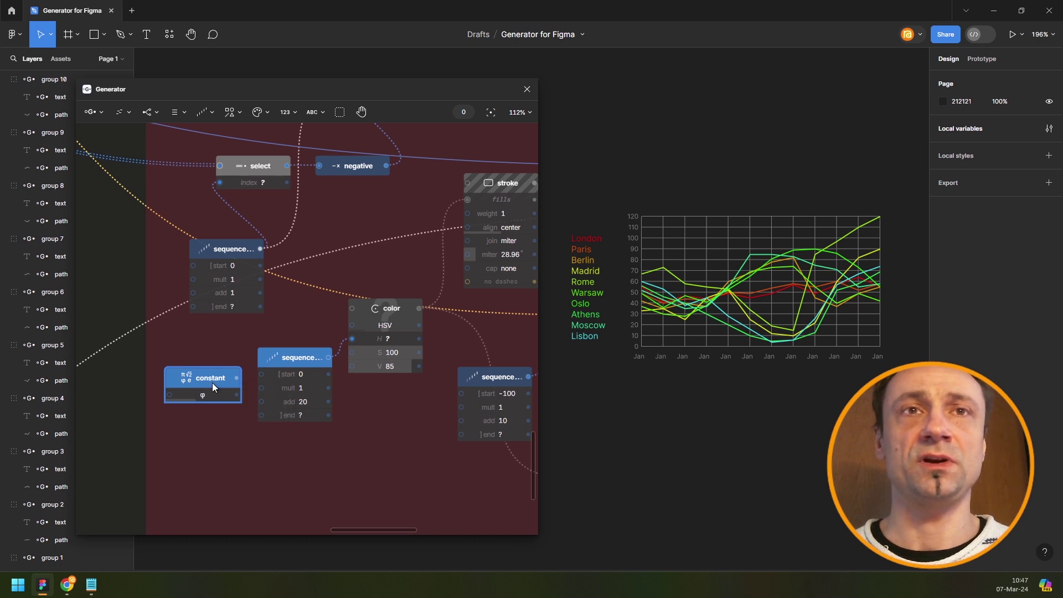
{"action": "scroll", "coordinate": [250, 368], "scroll_direction": "up", "scroll_amount": 5}
{"action": "left_click_drag", "start_coordinate": [237, 364], "coordinate": [289, 403]}
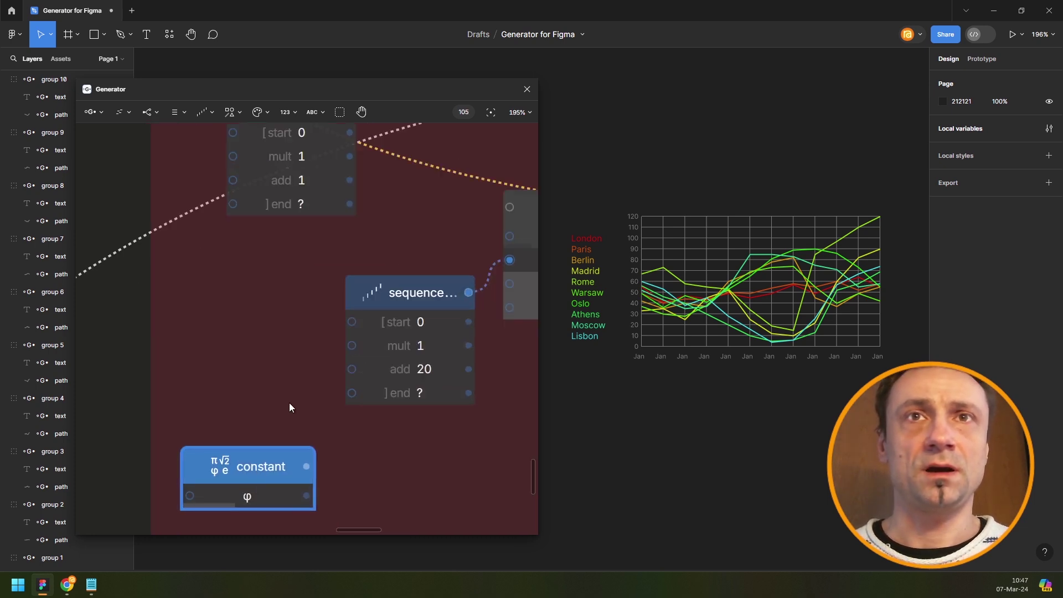
Add a Math node that multiplies the φ constant by 360, and feed it into the hue sequence's add input.
{"action": "scroll", "coordinate": [271, 377], "scroll_direction": "down", "scroll_amount": 3}
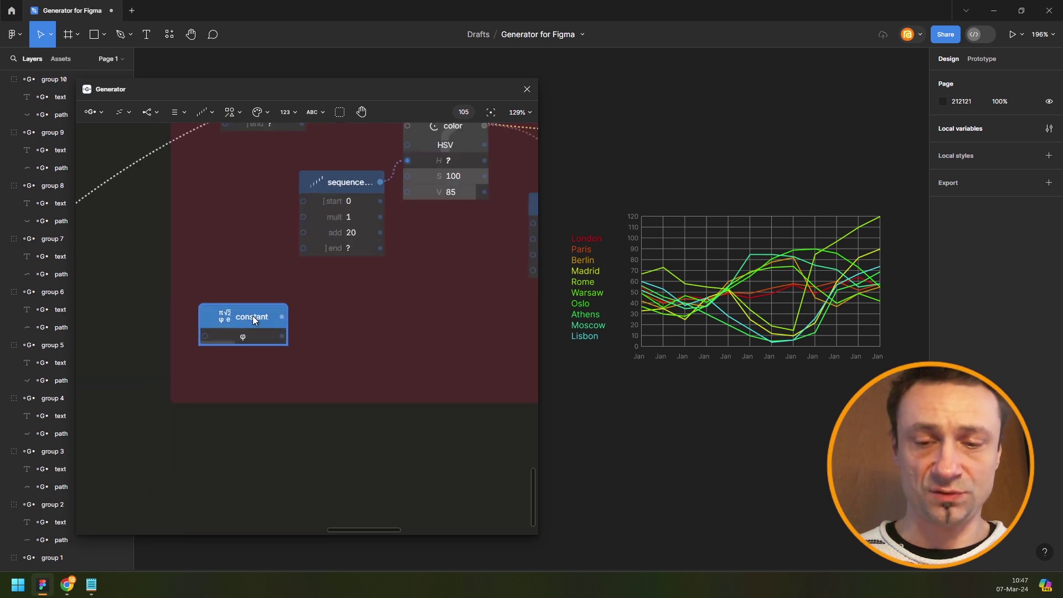
{"action": "key", "text": "ctrl+slash"}
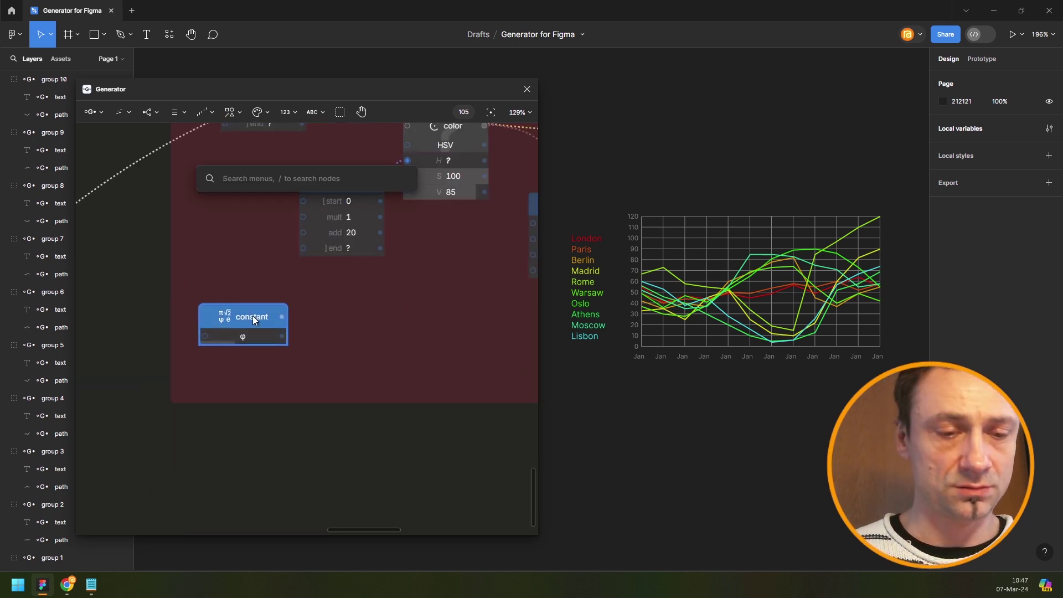
{"action": "type", "text": "math"}
{"action": "key", "text": "Return"}
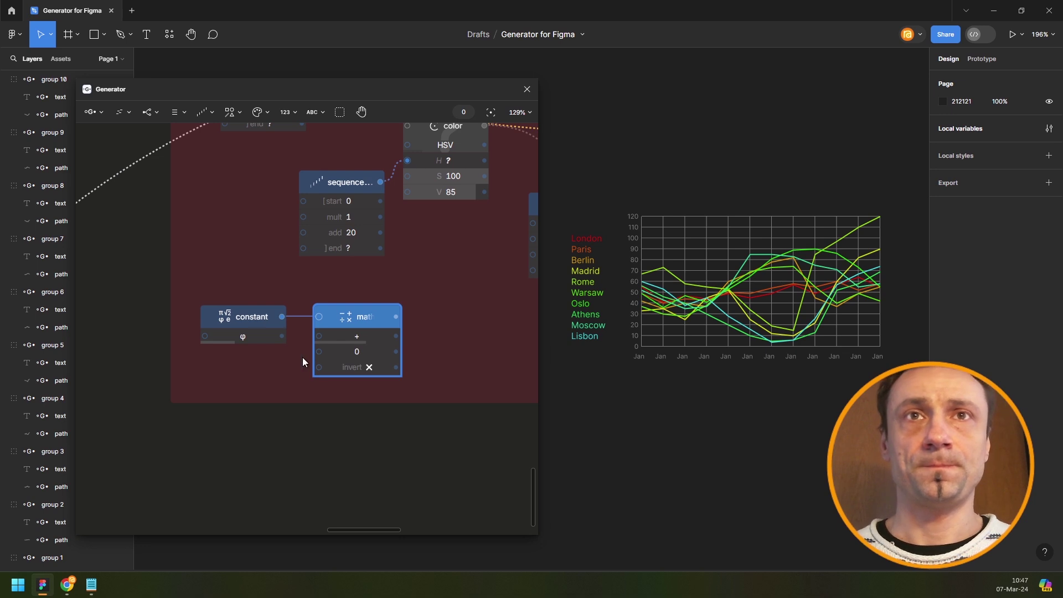
{"action": "left_click", "coordinate": [369, 353]}
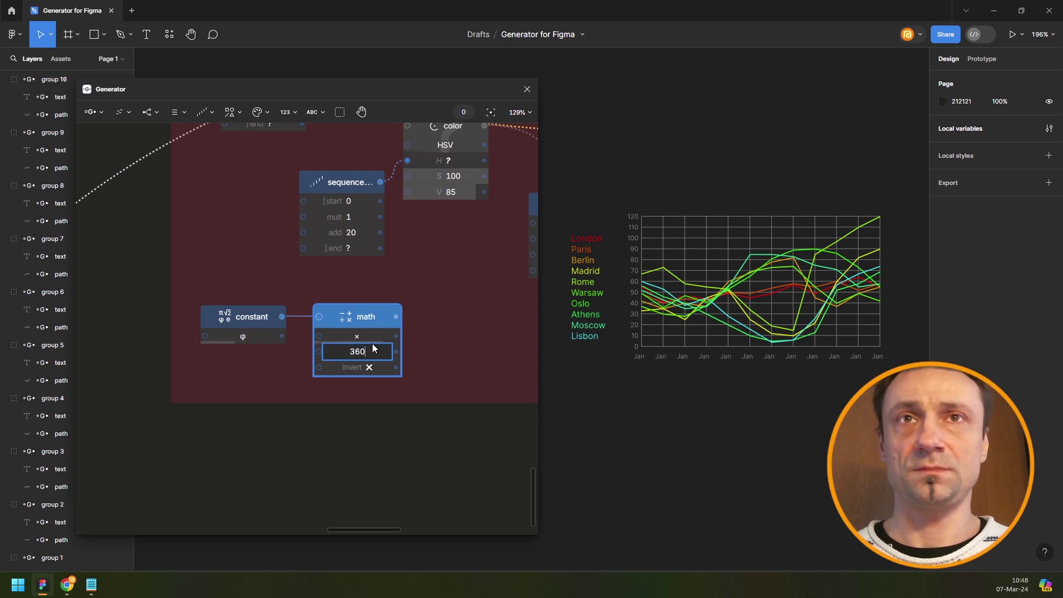
{"action": "key", "text": "Return"}
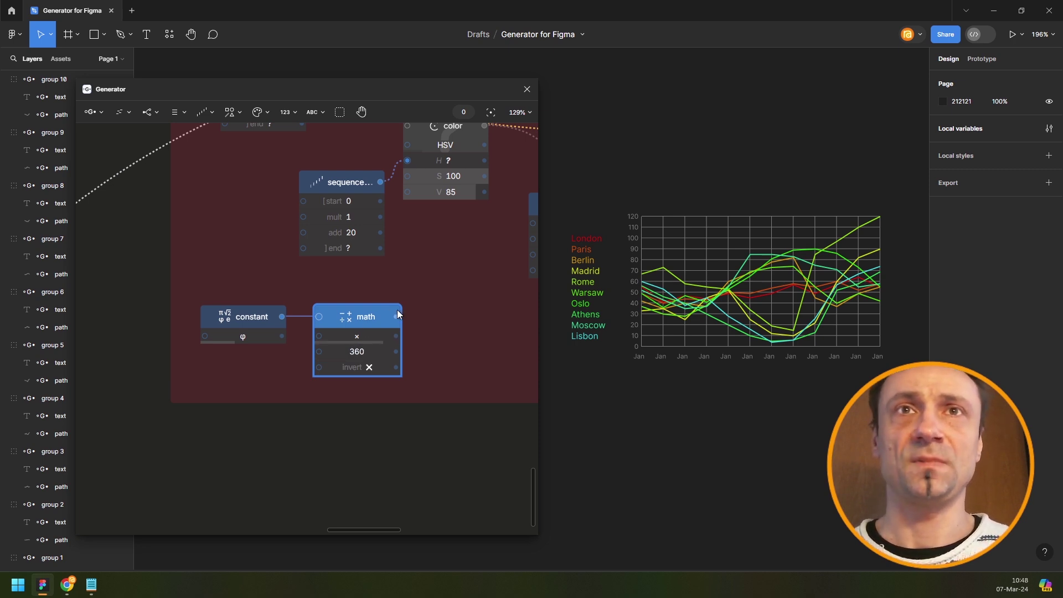
{"action": "left_click", "coordinate": [364, 228]}
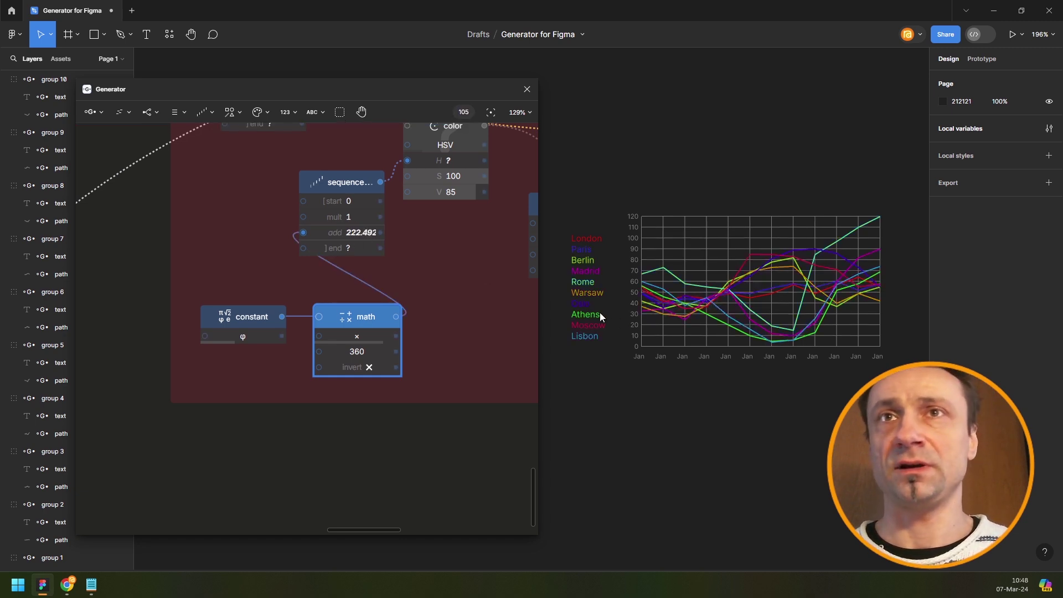
Examine the colors of the city lines and labels in the chart on the canvas.
{"action": "scroll", "coordinate": [593, 249], "scroll_direction": "up", "scroll_amount": 3}
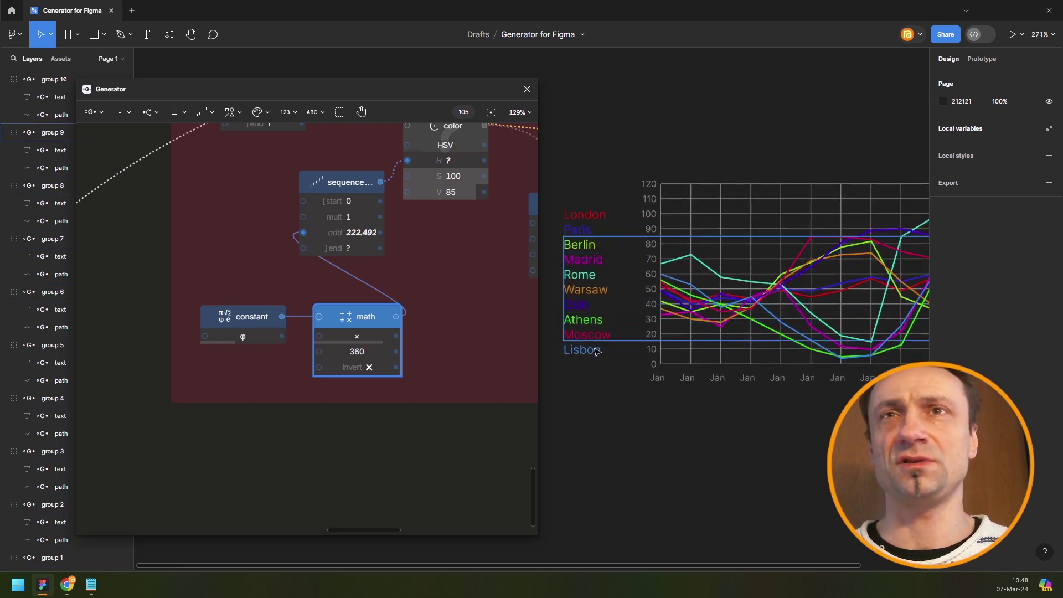
{"action": "scroll", "coordinate": [596, 350], "scroll_direction": "down", "scroll_amount": 3}
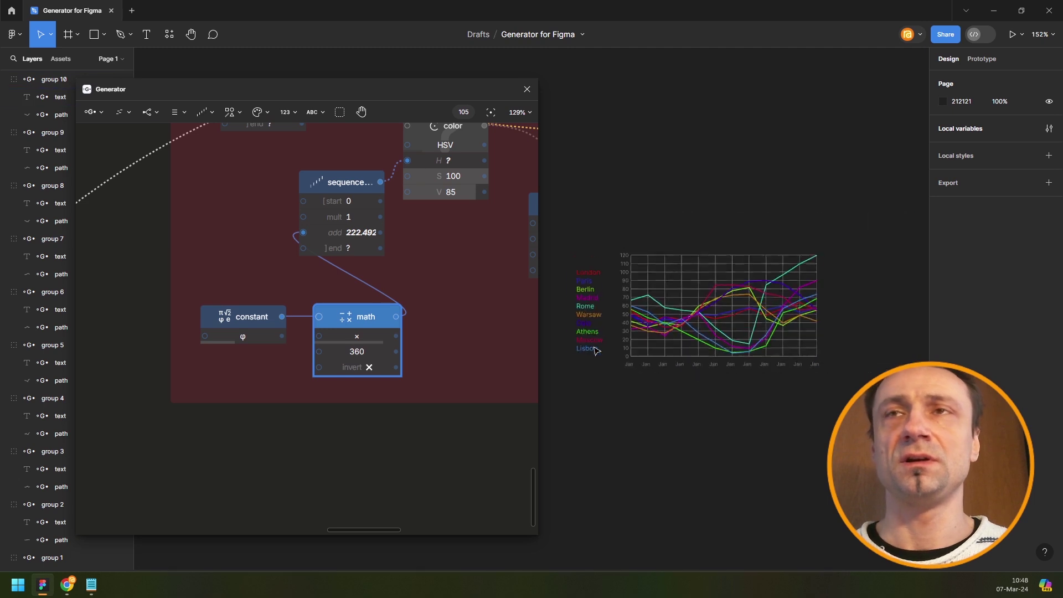
{"action": "scroll", "coordinate": [596, 351], "scroll_direction": "up", "scroll_amount": 3}
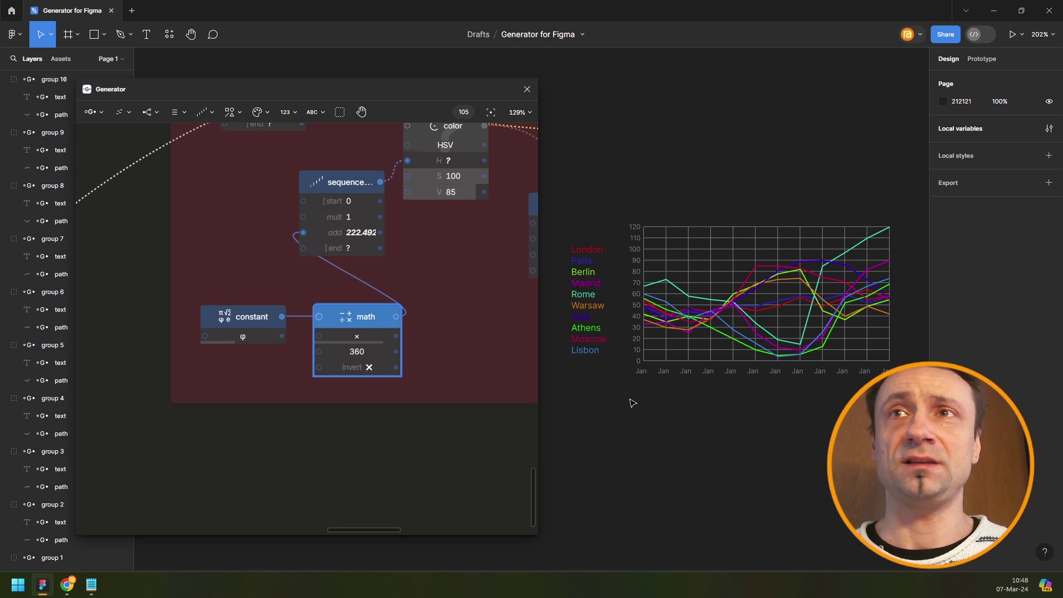
{"action": "scroll", "coordinate": [689, 295], "scroll_direction": "up", "scroll_amount": 5}
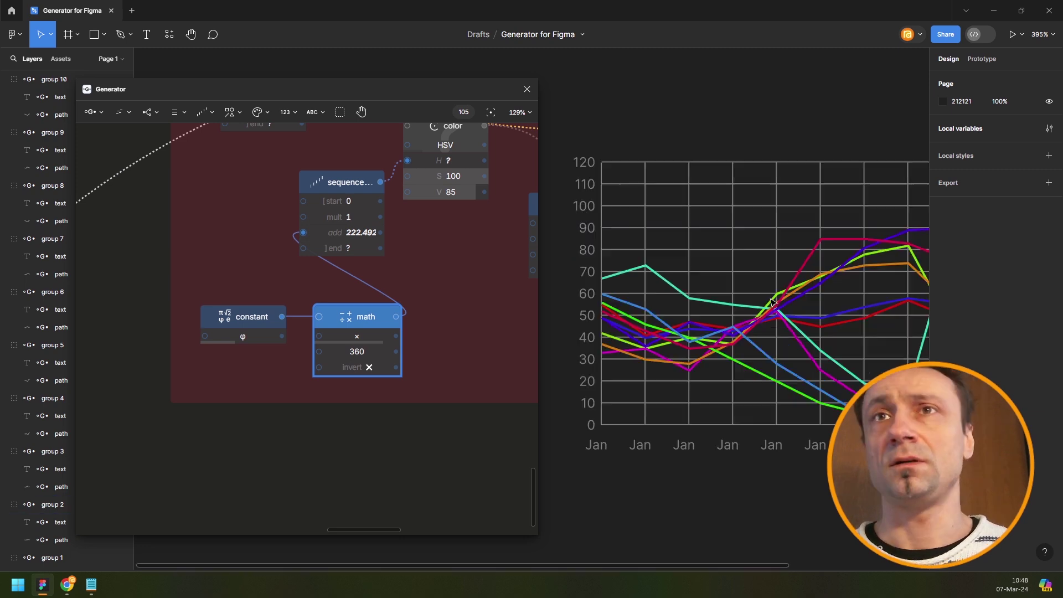
{"action": "scroll", "coordinate": [662, 294], "scroll_direction": "right", "scroll_amount": 3}
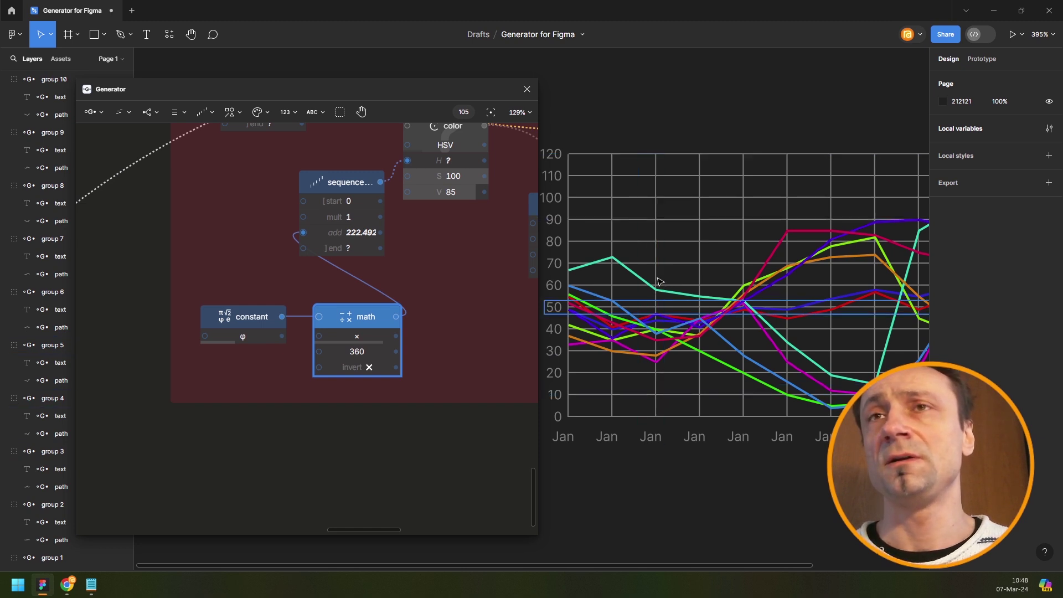
{"action": "scroll", "coordinate": [658, 281], "scroll_direction": "down", "scroll_amount": 5}
{"action": "scroll", "coordinate": [720, 277], "scroll_direction": "up", "scroll_amount": 1}
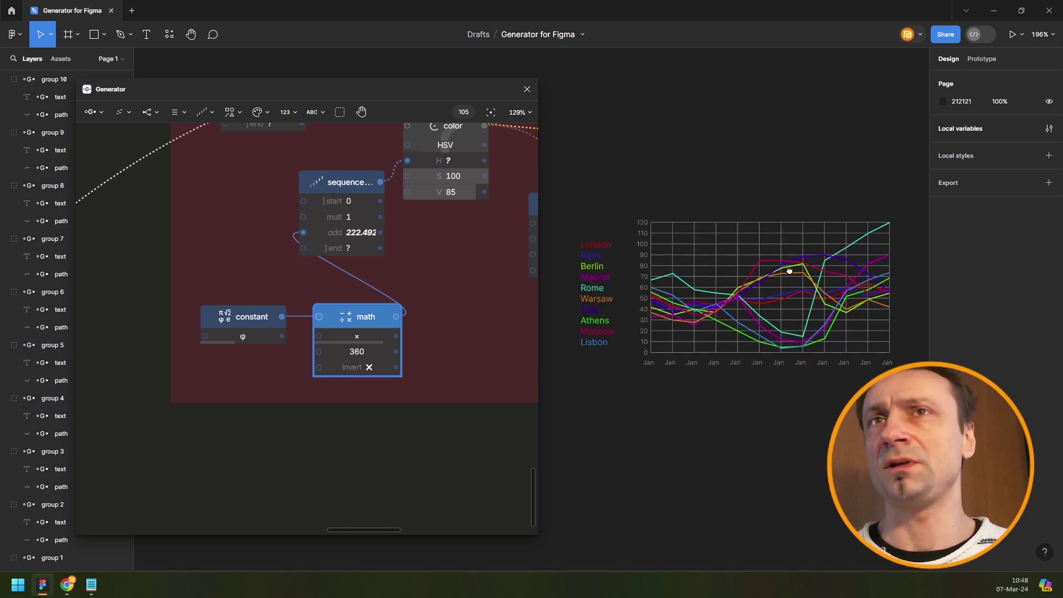
{"action": "scroll", "coordinate": [762, 281], "scroll_direction": "up", "scroll_amount": 1}
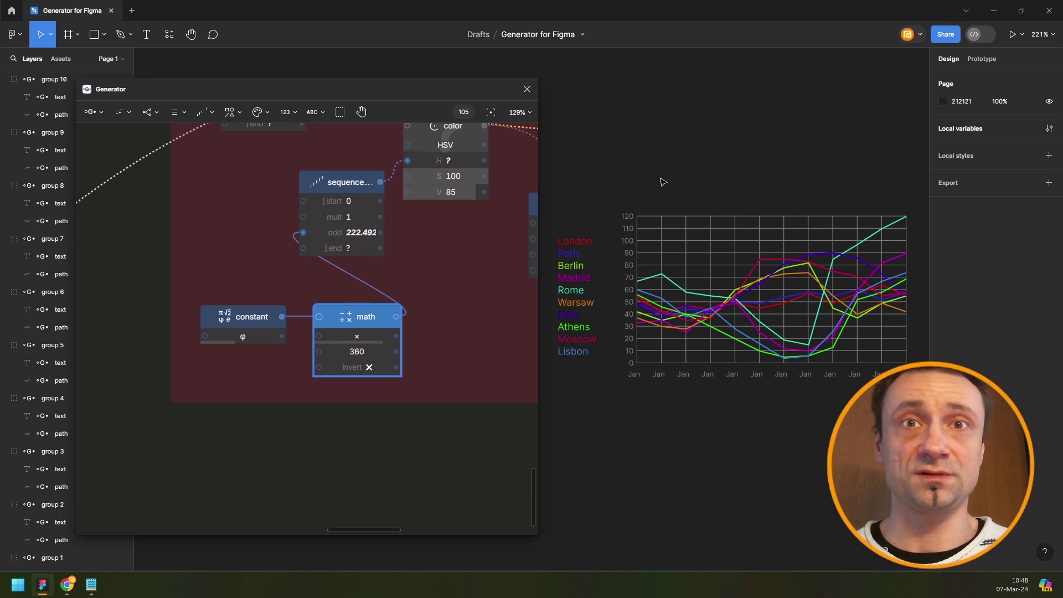
Trace the node graph from the month label text node in the grey panel back to the column titles node in the CSV panel.
{"action": "scroll", "coordinate": [299, 345], "scroll_direction": "down", "scroll_amount": 5}
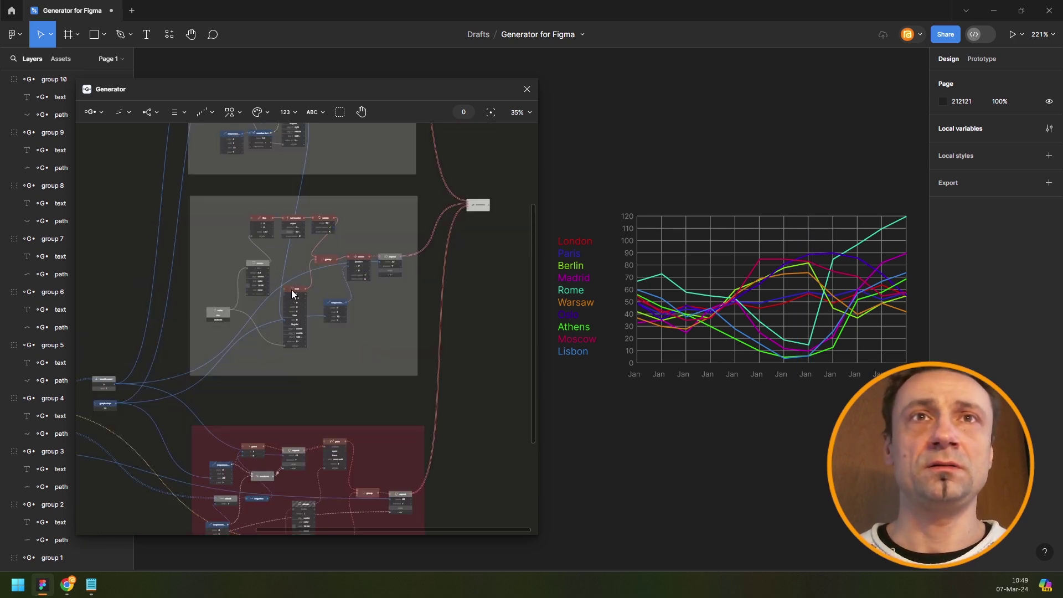
{"action": "scroll", "coordinate": [291, 290], "scroll_direction": "up", "scroll_amount": 3}
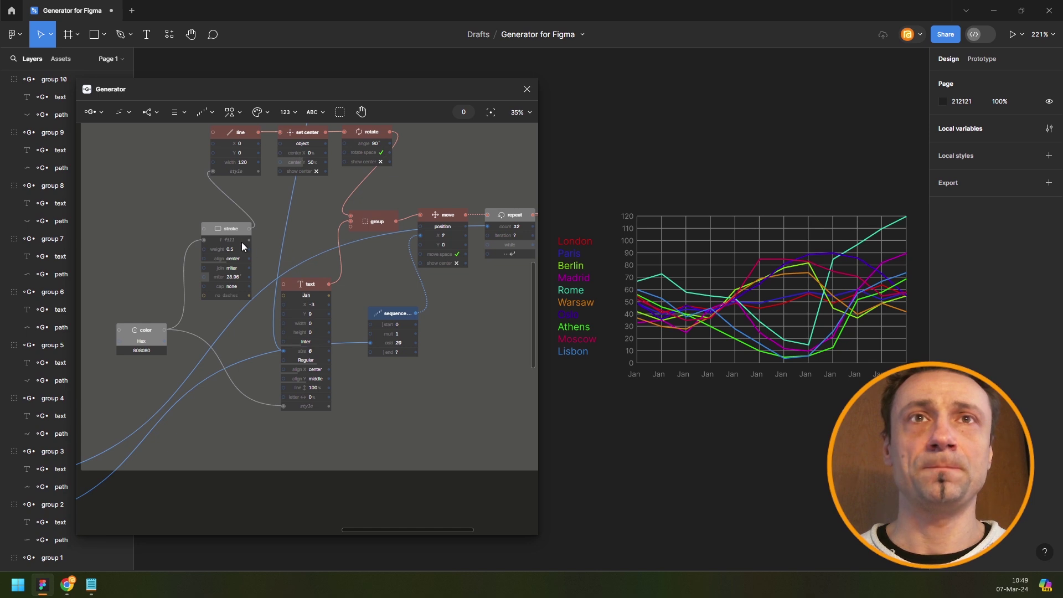
{"action": "scroll", "coordinate": [241, 247], "scroll_direction": "up", "scroll_amount": 10}
{"action": "scroll", "coordinate": [197, 206], "scroll_direction": "down", "scroll_amount": 6}
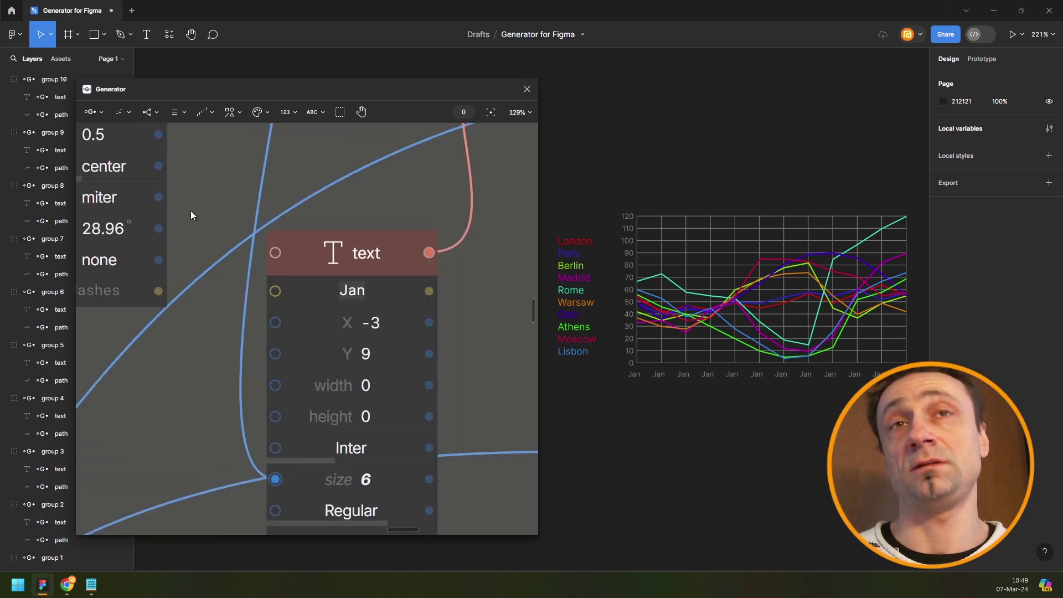
{"action": "scroll", "coordinate": [450, 183], "scroll_direction": "down", "scroll_amount": 2}
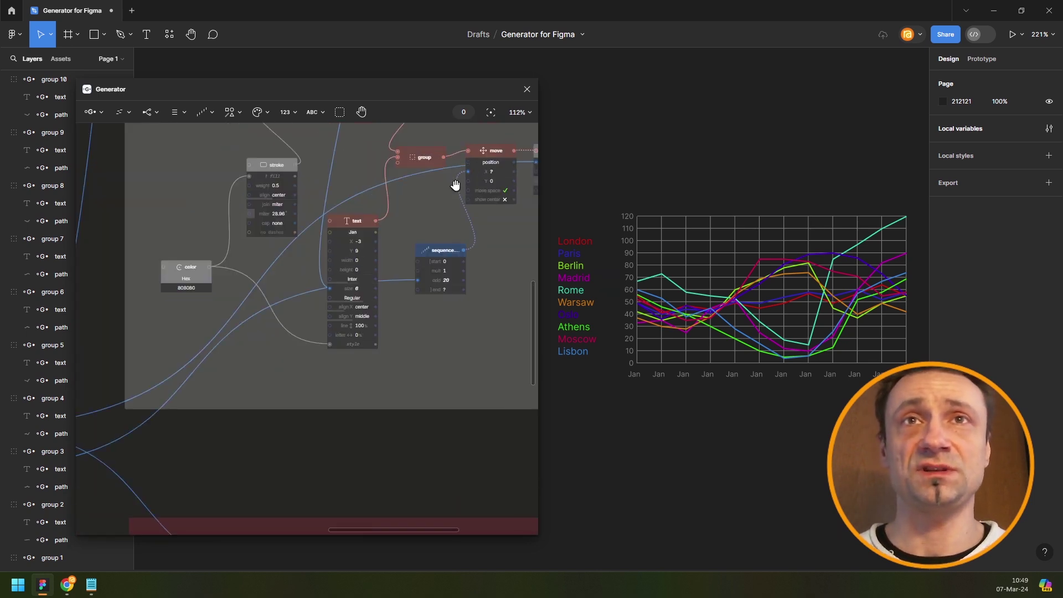
{"action": "scroll", "coordinate": [454, 183], "scroll_direction": "left", "scroll_amount": 3}
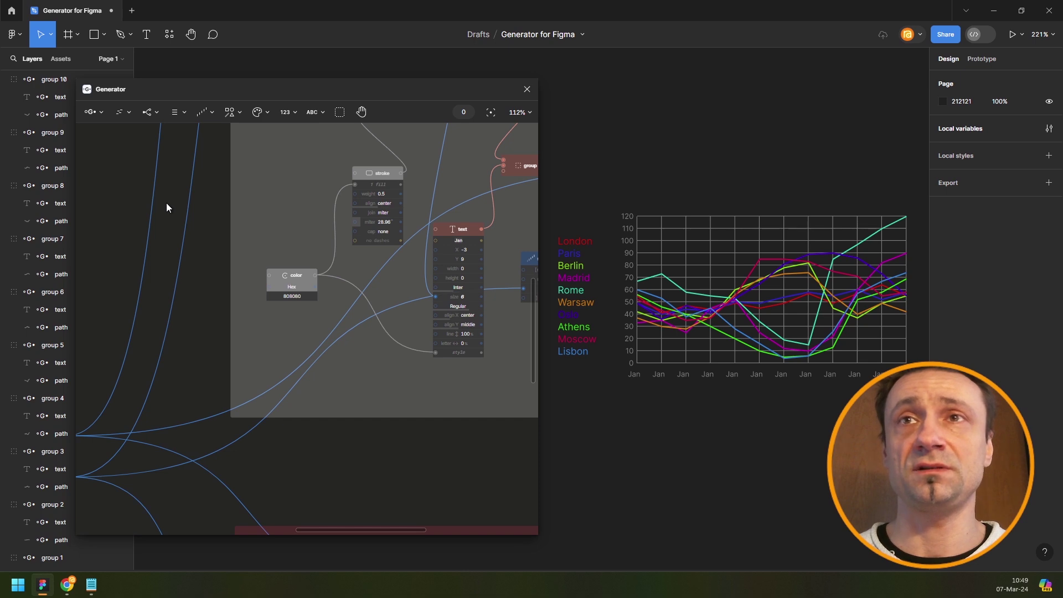
{"action": "scroll", "coordinate": [167, 208], "scroll_direction": "down", "scroll_amount": 3}
{"action": "scroll", "coordinate": [347, 181], "scroll_direction": "left", "scroll_amount": 5}
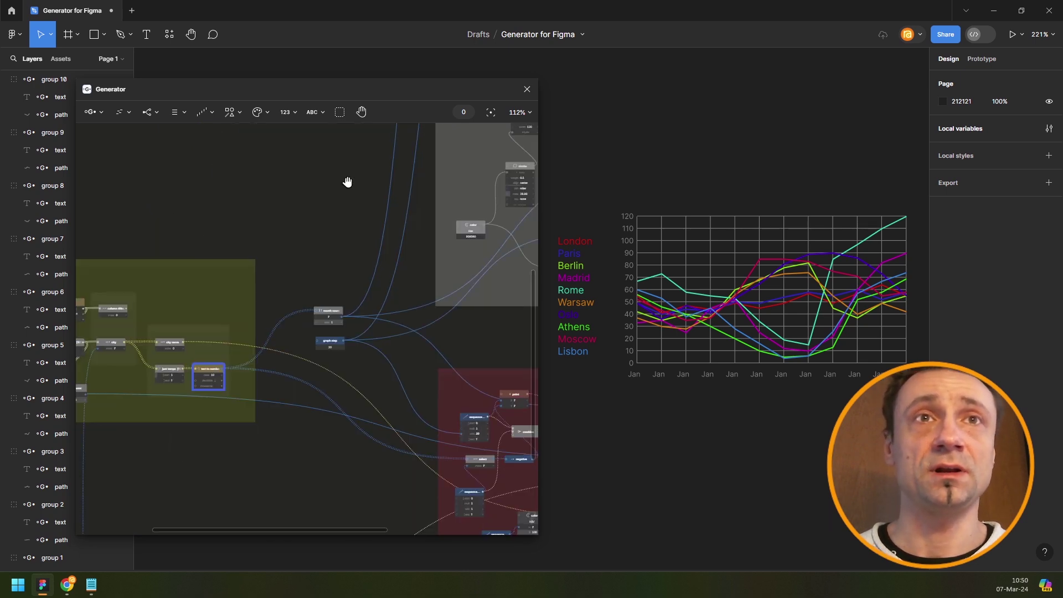
{"action": "scroll", "coordinate": [300, 190], "scroll_direction": "down", "scroll_amount": 2}
{"action": "scroll", "coordinate": [299, 189], "scroll_direction": "left", "scroll_amount": 3}
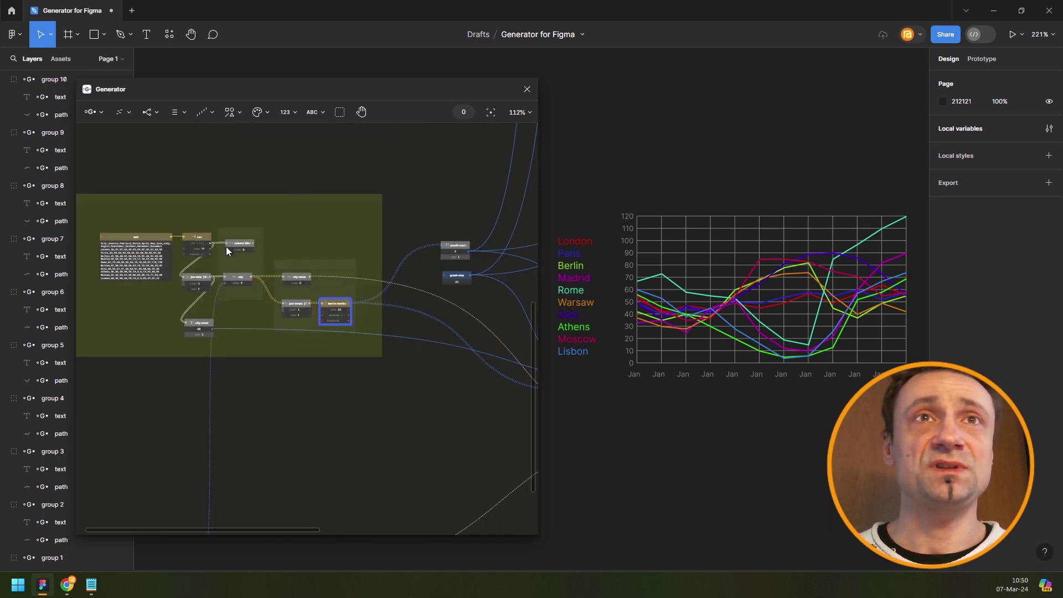
{"action": "scroll", "coordinate": [235, 243], "scroll_direction": "up", "scroll_amount": 3}
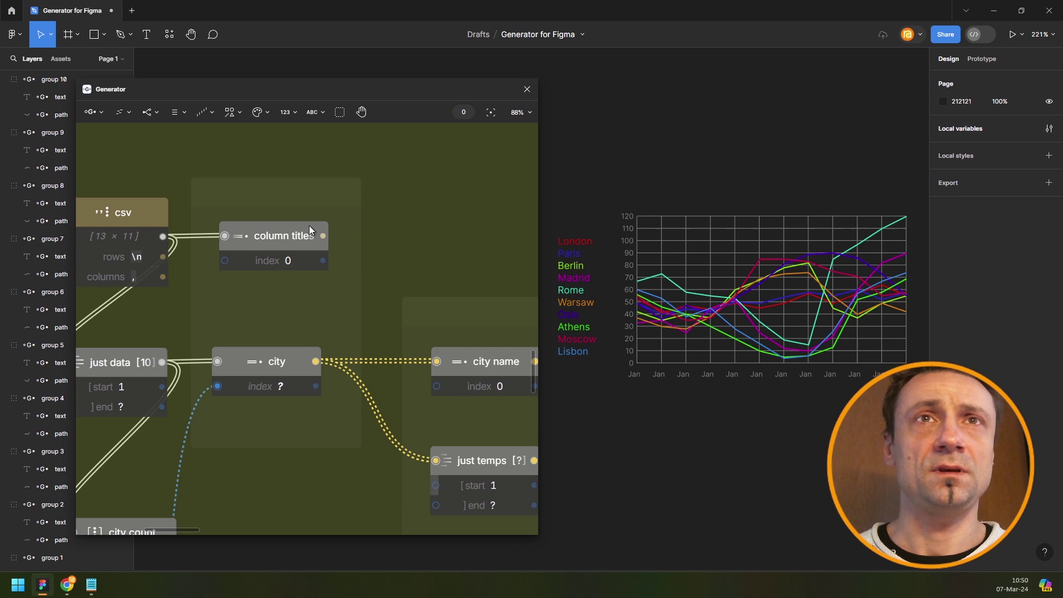
Inspect the output of the column titles node with a temporary List node, and delete that List node.
{"action": "left_click", "coordinate": [277, 239]}
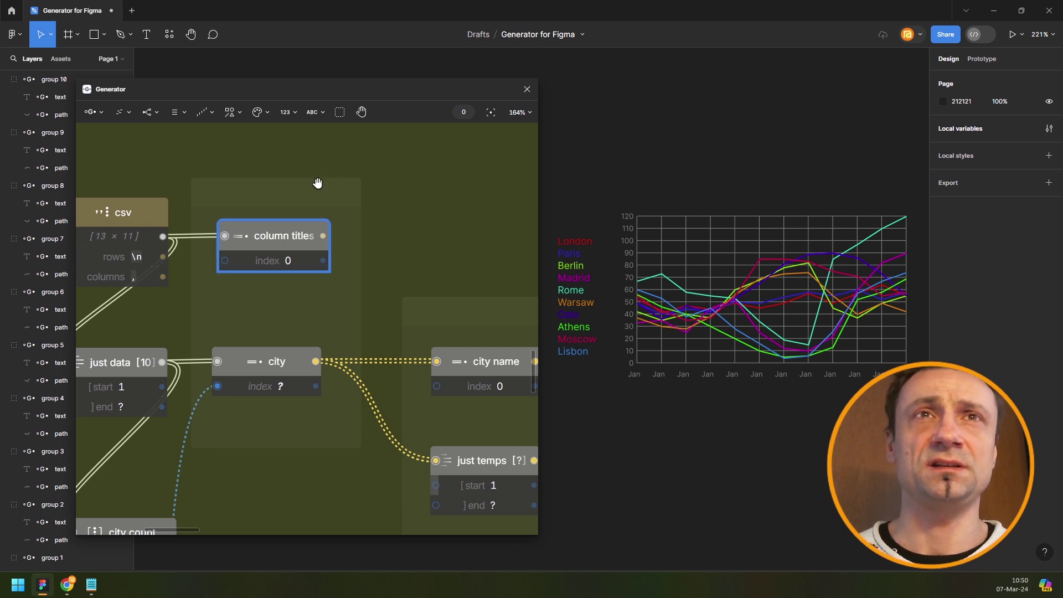
{"action": "scroll", "coordinate": [319, 185], "scroll_direction": "right", "scroll_amount": 3}
{"action": "scroll", "coordinate": [272, 206], "scroll_direction": "down", "scroll_amount": 3}
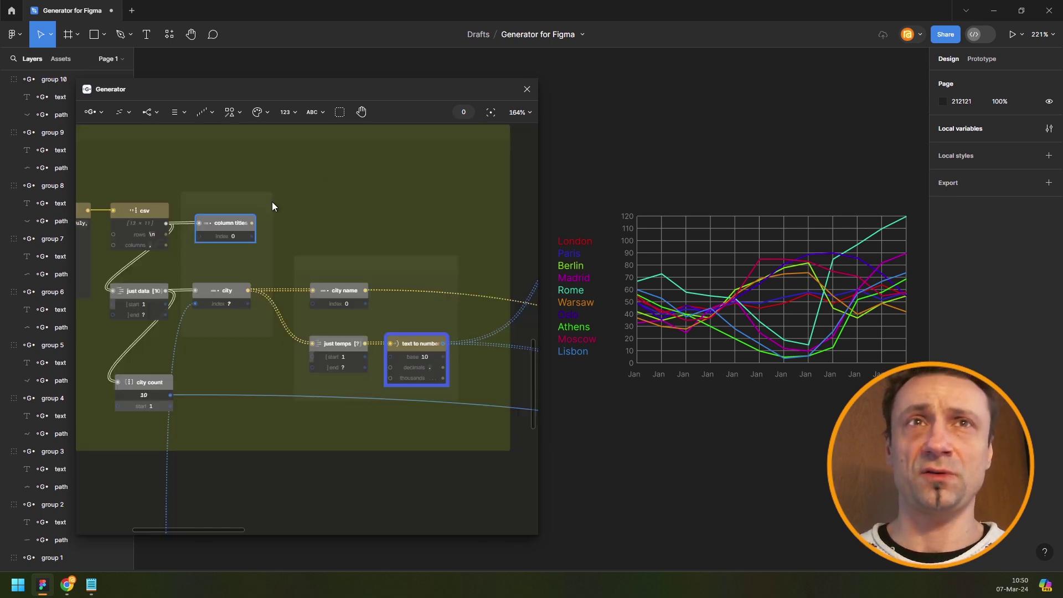
{"action": "key", "text": "ctrl+slash"}
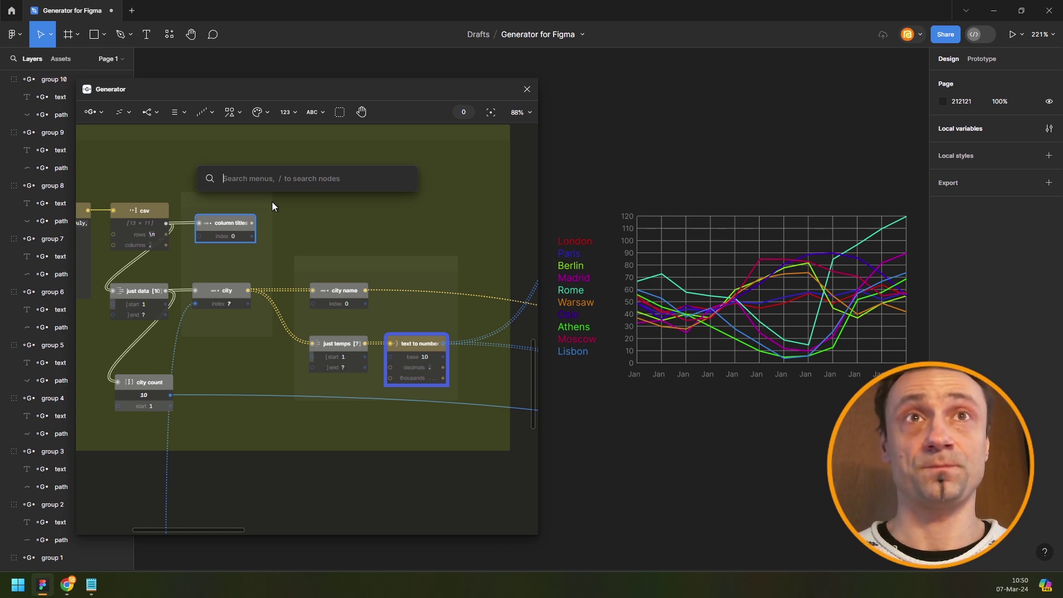
{"action": "type", "text": "lis"}
{"action": "key", "text": "Return"}
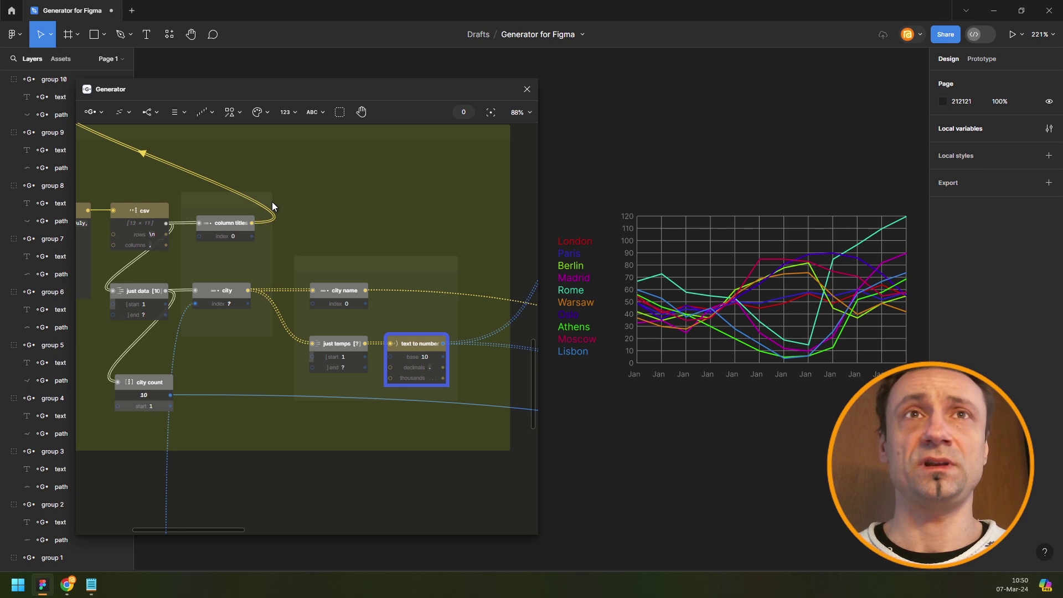
{"action": "left_click", "coordinate": [273, 206]}
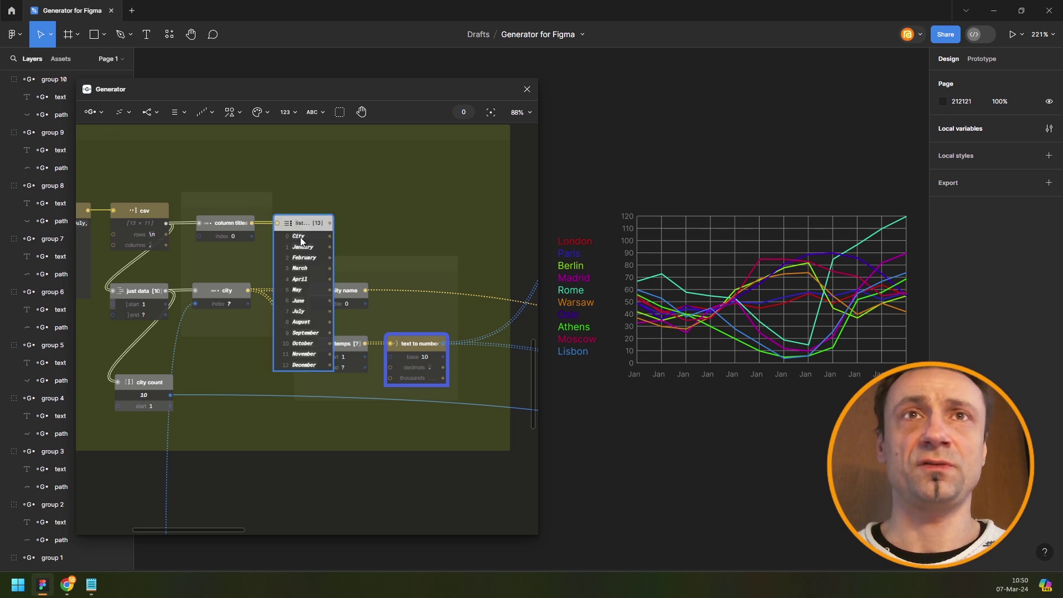
{"action": "left_click_drag", "start_coordinate": [310, 225], "coordinate": [347, 172]}
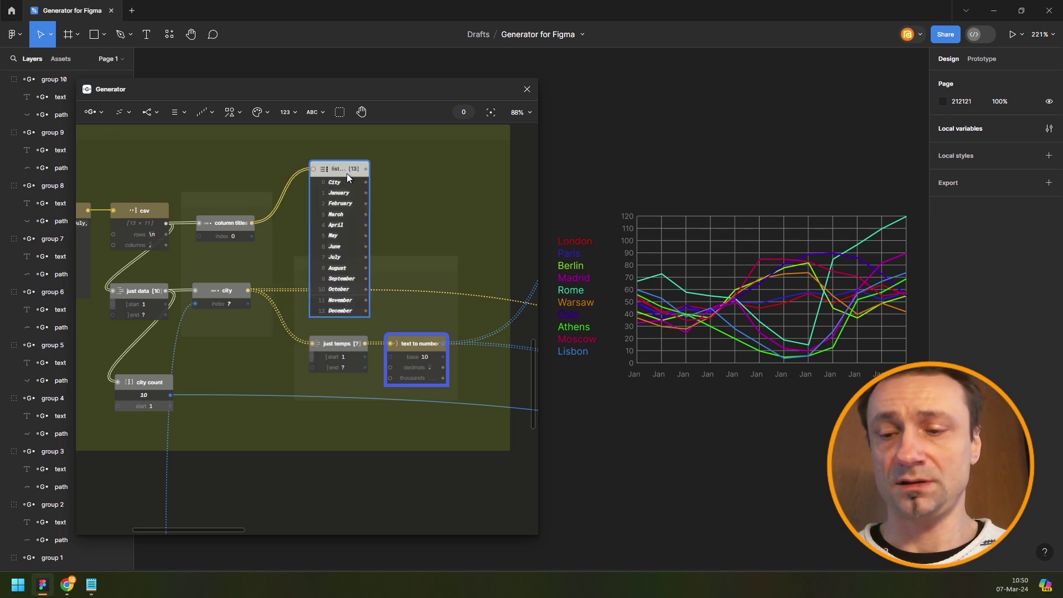
{"action": "key", "text": "Delete"}
Add a Sublist node fed by column titles, rename it month names, and place it above the city name node.
{"action": "left_click", "coordinate": [234, 222]}
{"action": "key", "text": "ctrl+/"}
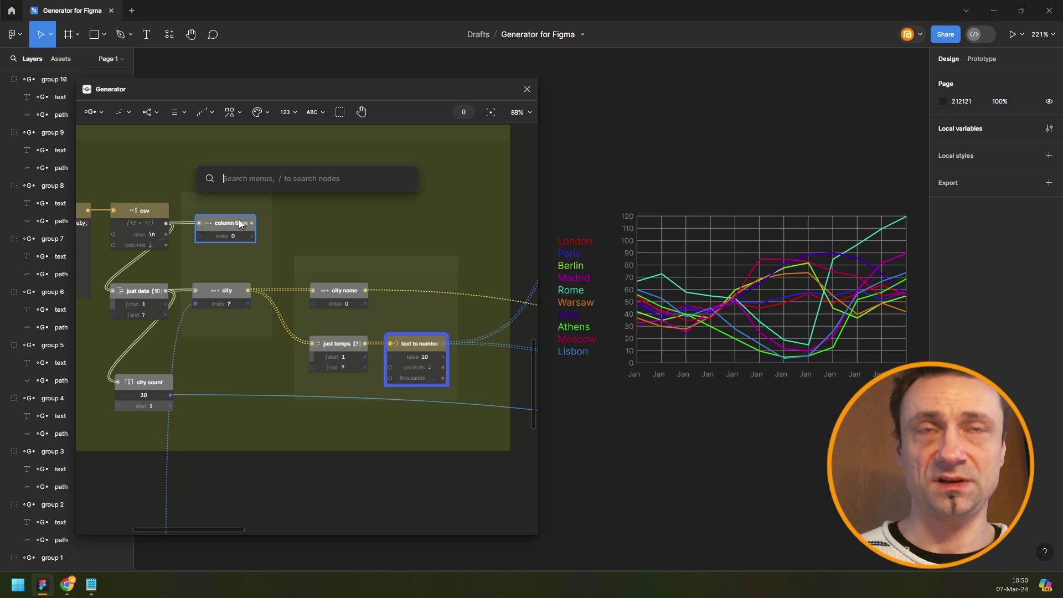
{"action": "type", "text": "subl"}
{"action": "key", "text": "Return"}
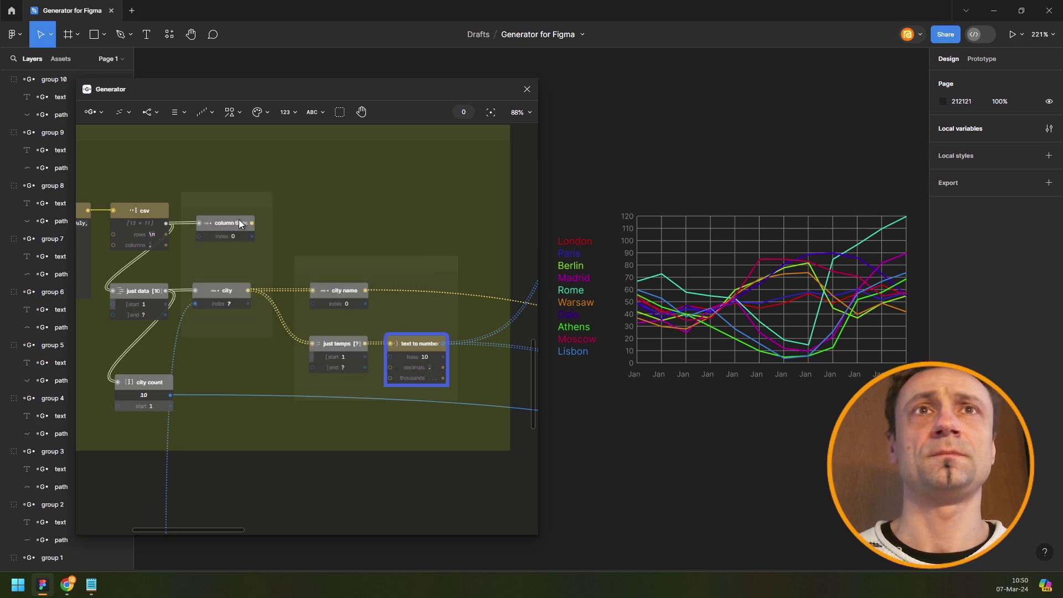
{"action": "left_click_drag", "start_coordinate": [317, 234], "coordinate": [317, 229]}
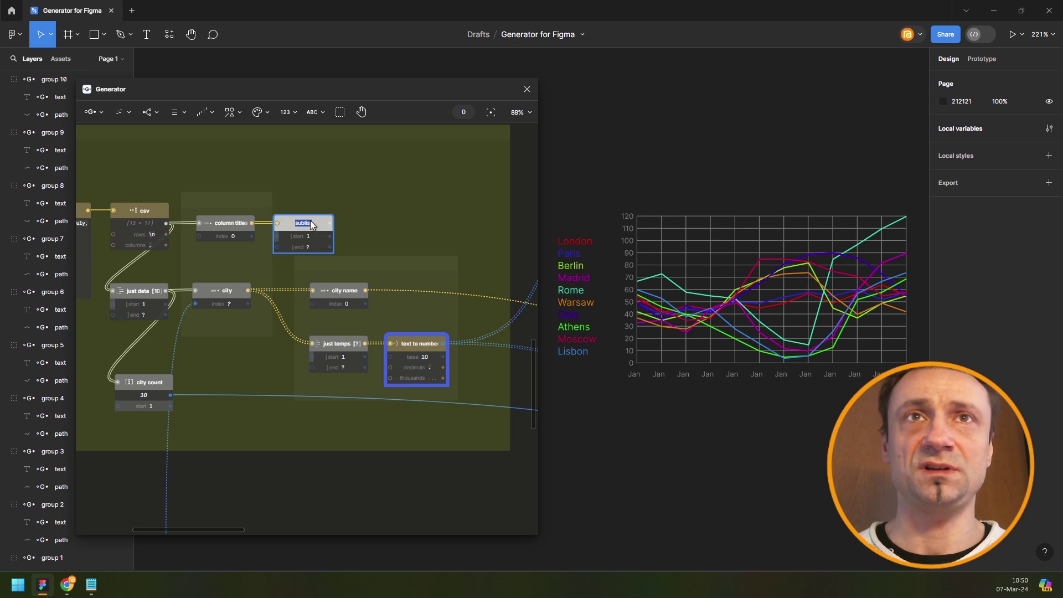
{"action": "double_click", "coordinate": [314, 222]}
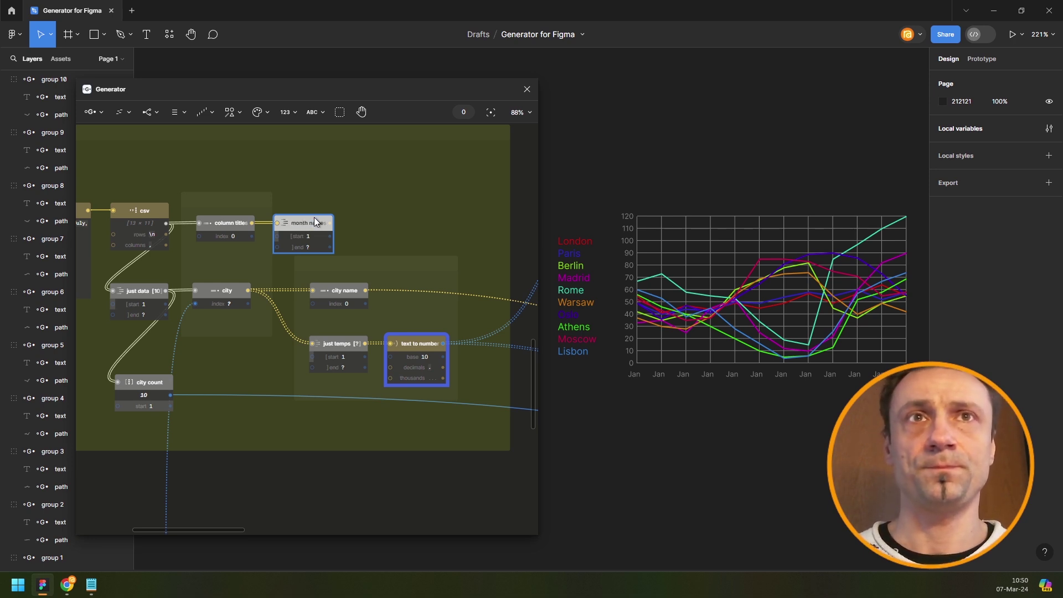
{"action": "left_click_drag", "start_coordinate": [308, 223], "coordinate": [340, 194]}
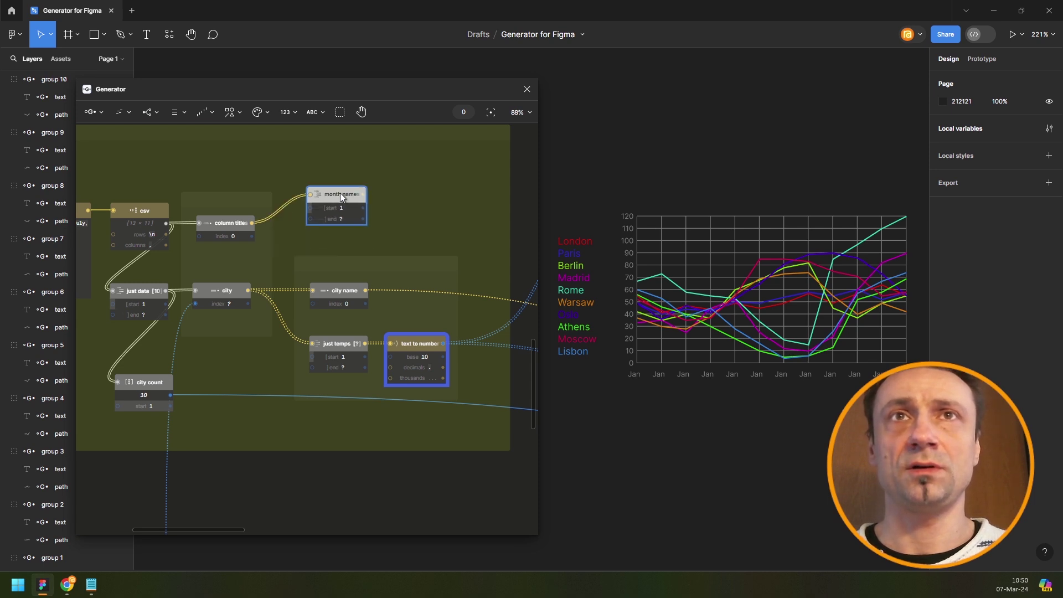
Add a Select from list node fed by the month names sublist.
{"action": "key", "text": "Tab"}
{"action": "type", "text": "slec"}
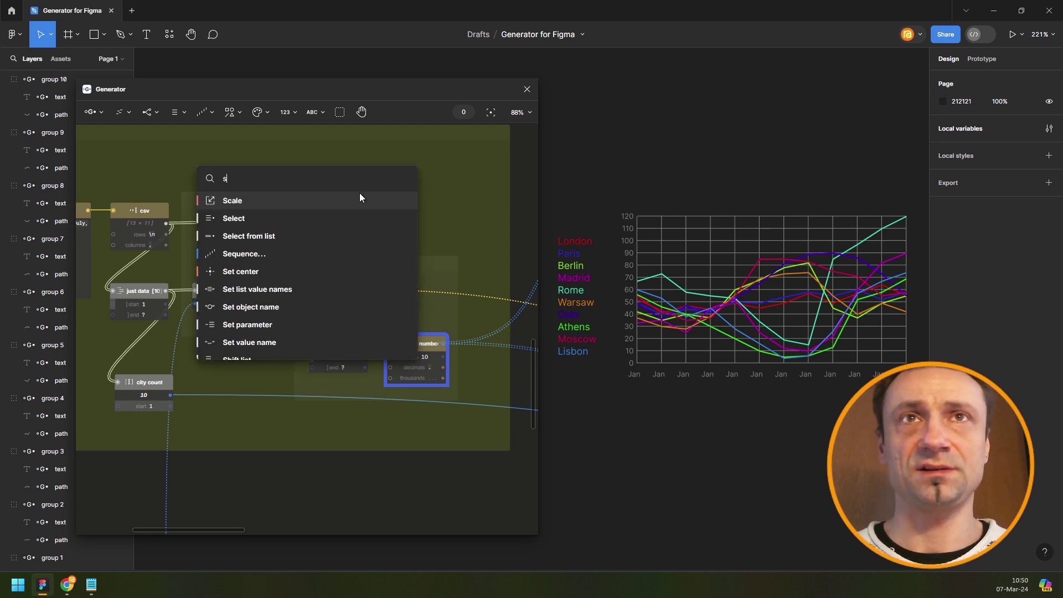
{"action": "left_click", "coordinate": [360, 194]}
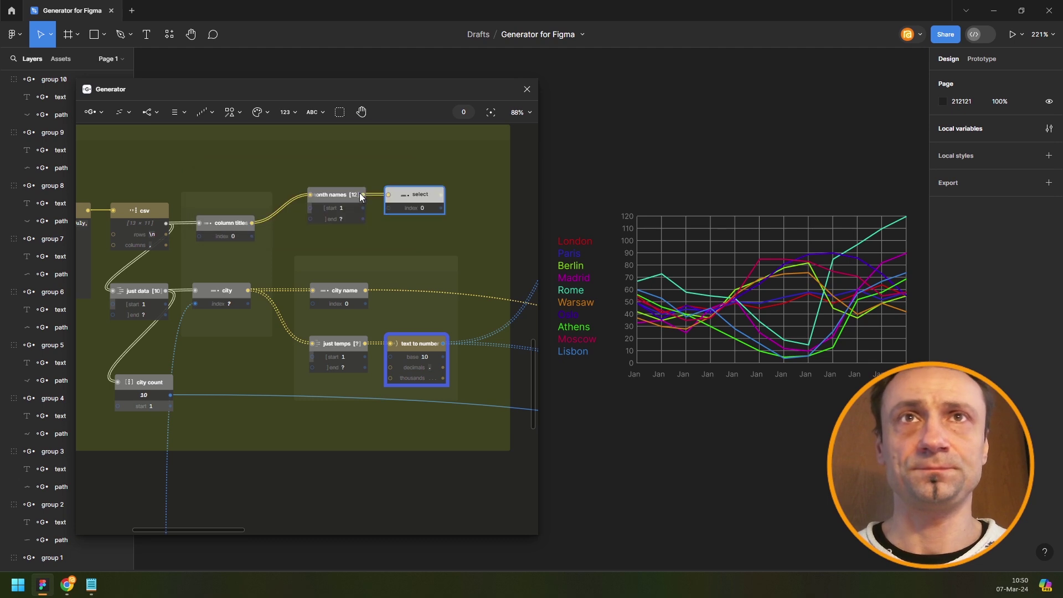
Move the new select node out of the CSV panel into the grey panel, beside the Jan text node.
{"action": "scroll", "coordinate": [338, 178], "scroll_direction": "down", "scroll_amount": 5}
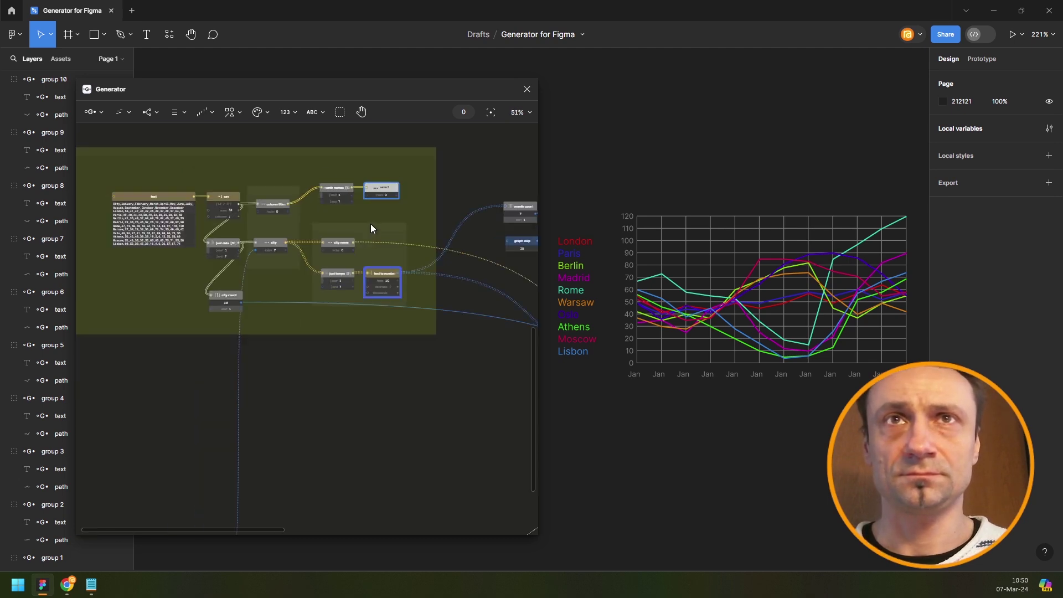
{"action": "left_click", "coordinate": [370, 224]}
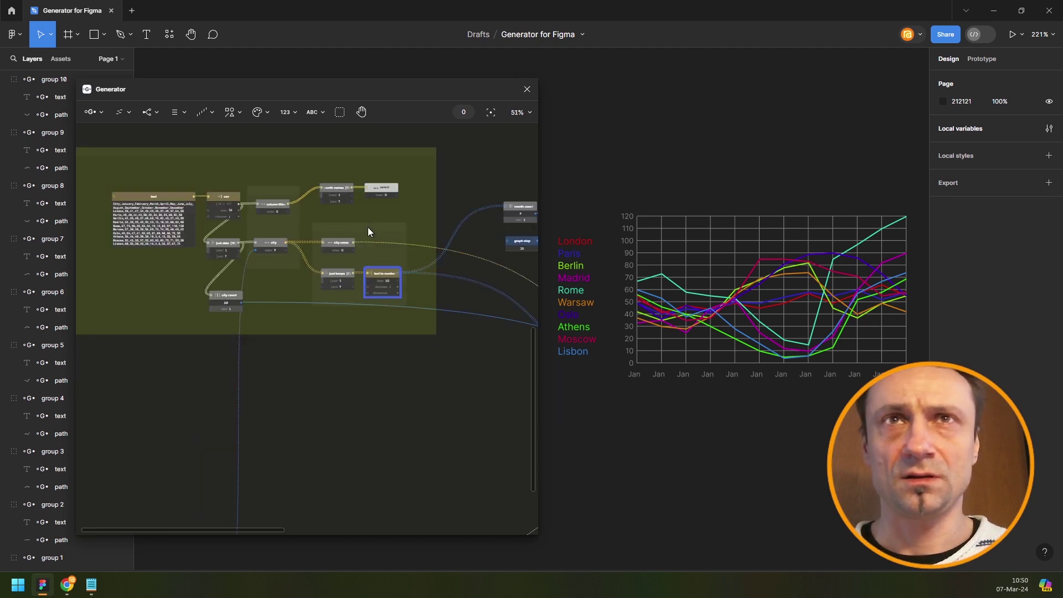
{"action": "left_click_drag", "start_coordinate": [383, 191], "coordinate": [530, 271]}
{"action": "scroll", "coordinate": [531, 271], "scroll_direction": "right", "scroll_amount": 6}
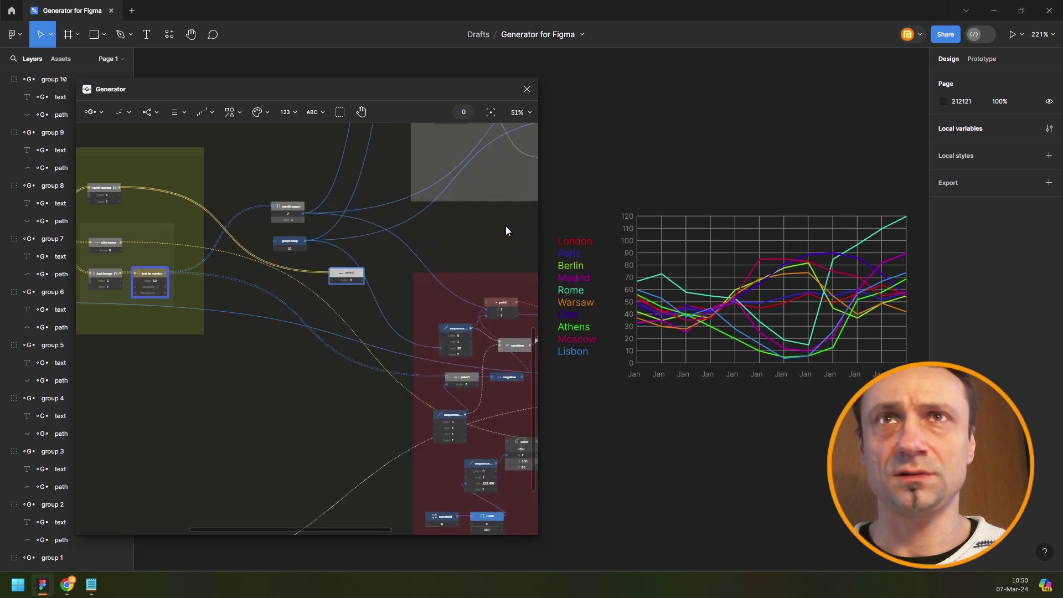
{"action": "left_click_drag", "start_coordinate": [484, 127], "coordinate": [348, 301]}
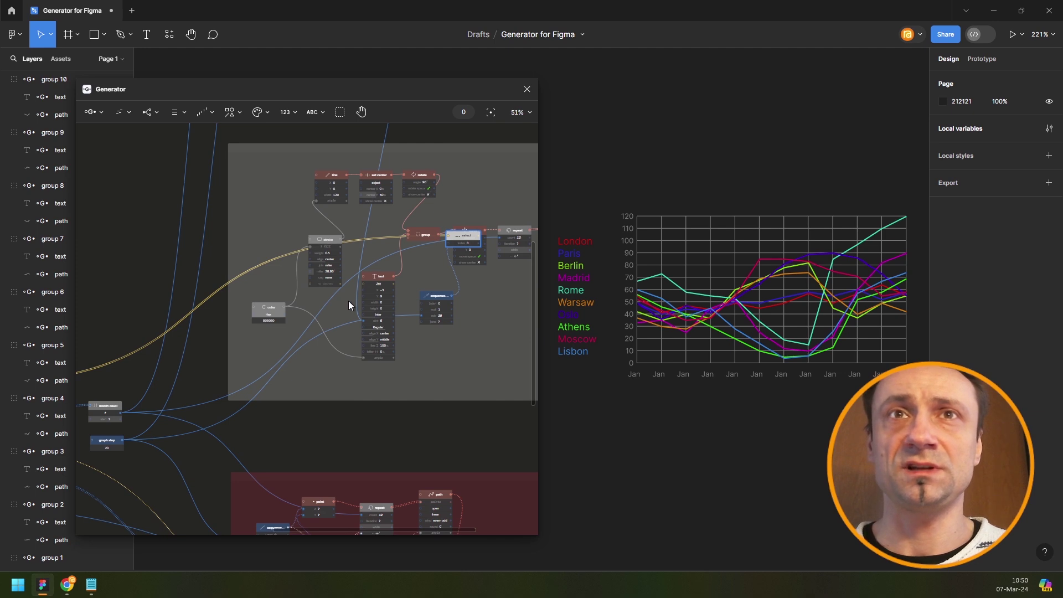
{"action": "left_click_drag", "start_coordinate": [304, 329], "coordinate": [299, 335]}
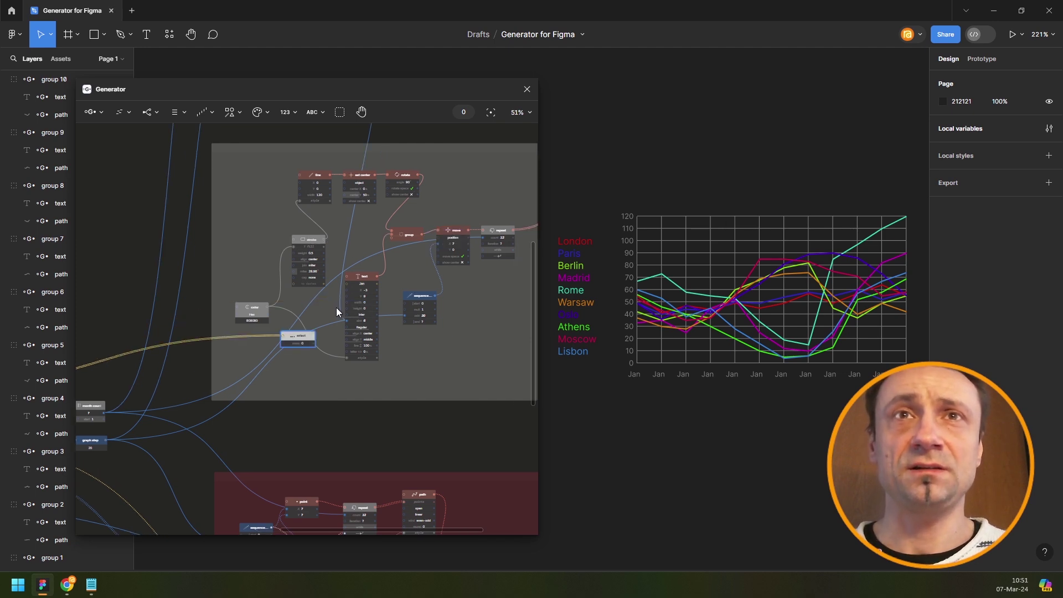
Feed the select node's output into the text input of the Jan text node.
{"action": "scroll", "coordinate": [301, 346], "scroll_direction": "up", "scroll_amount": 5}
{"action": "left_click_drag", "start_coordinate": [268, 400], "coordinate": [411, 230]}
{"action": "left_click_drag", "start_coordinate": [262, 401], "coordinate": [383, 228]}
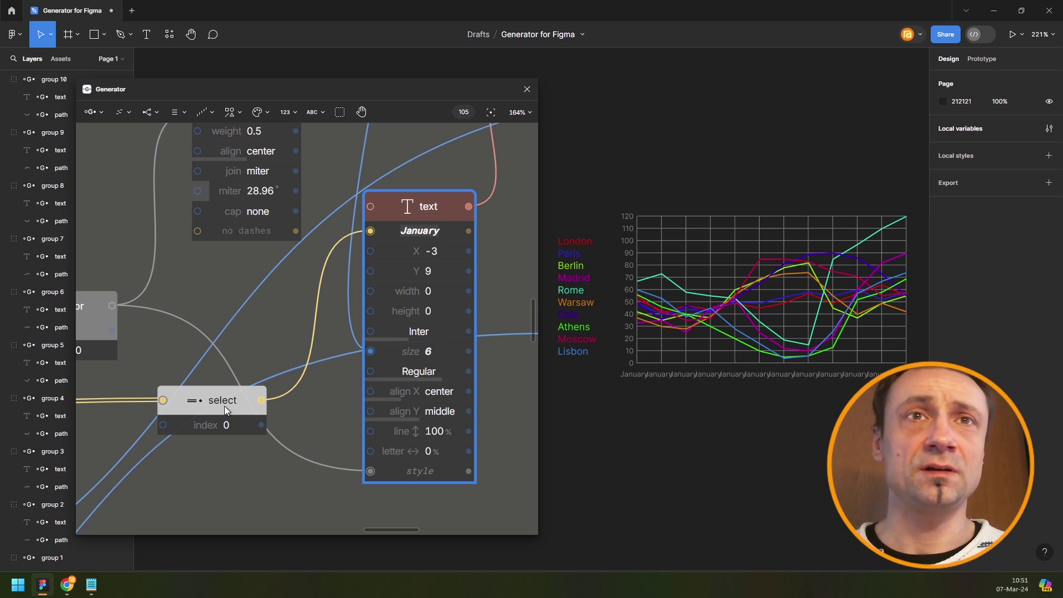
Insert a Substring node between the select node and the text node that holds the month label.
{"action": "left_click_drag", "start_coordinate": [224, 406], "coordinate": [188, 404]}
{"action": "key", "text": "ctrl+slash"}
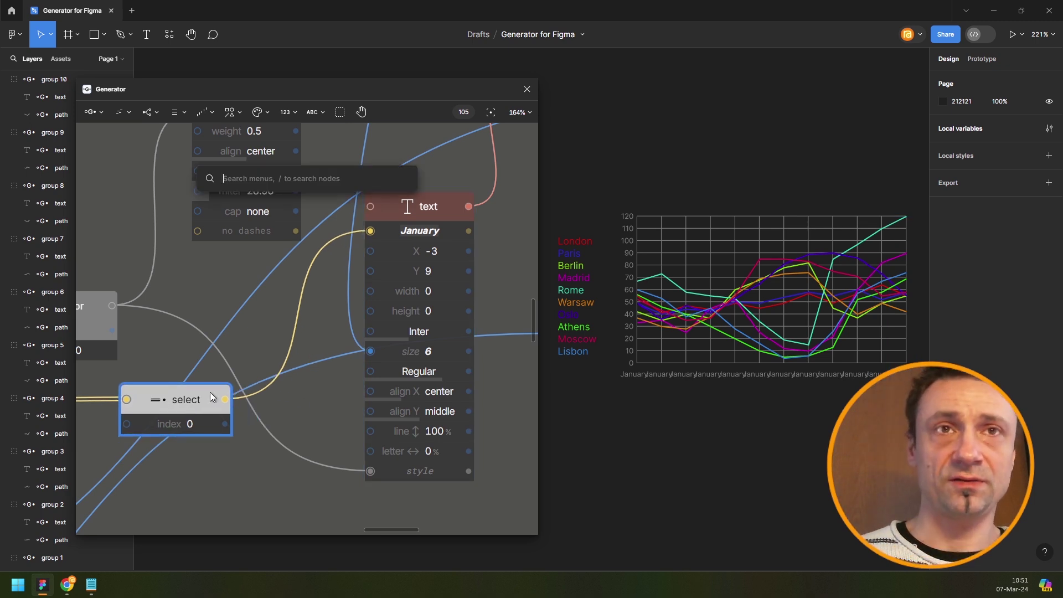
{"action": "type", "text": "sub"}
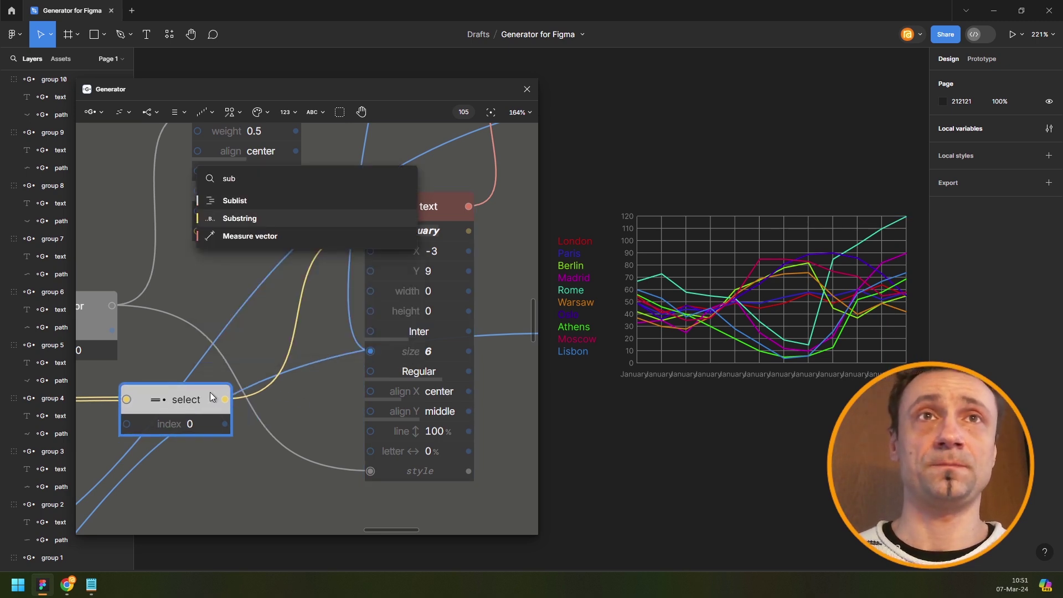
{"action": "key", "text": "Escape"}
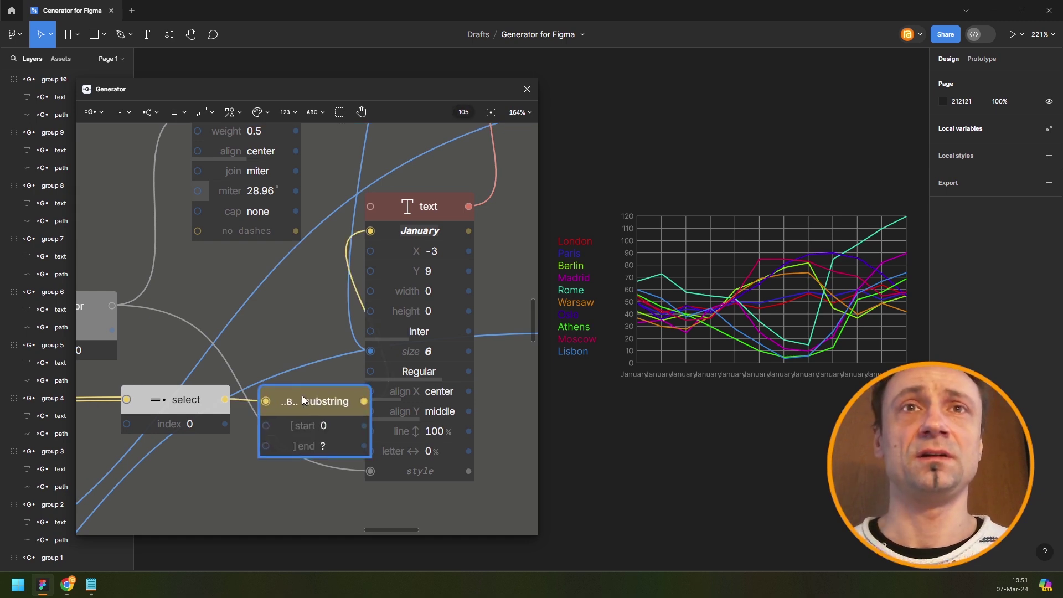
Set the substring's end to 3 and space out the select and substring nodes before the text node.
{"action": "left_click", "coordinate": [303, 446]}
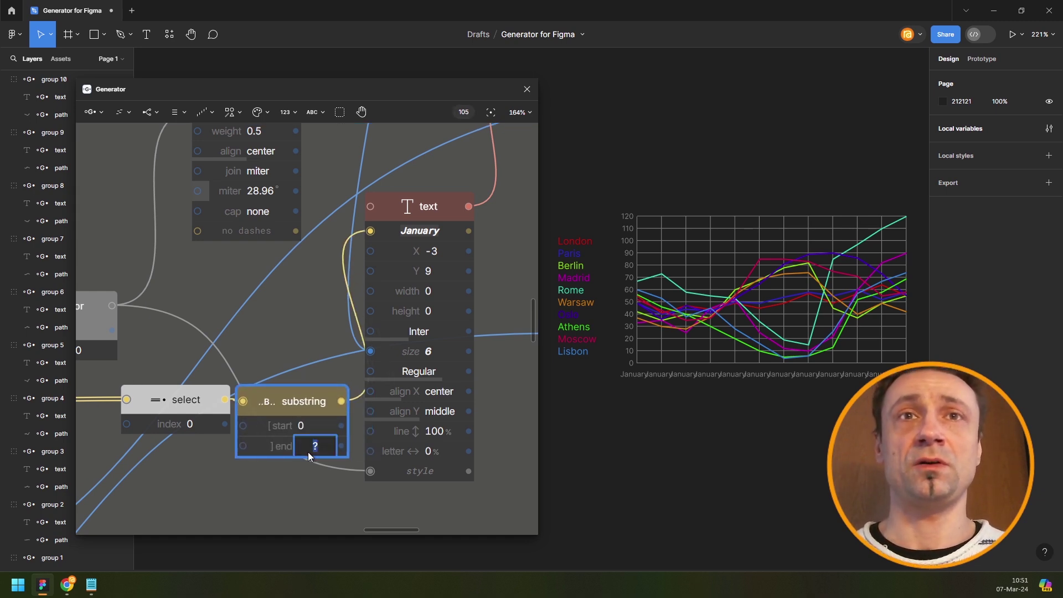
{"action": "type", "text": "3"}
{"action": "key", "text": "Return"}
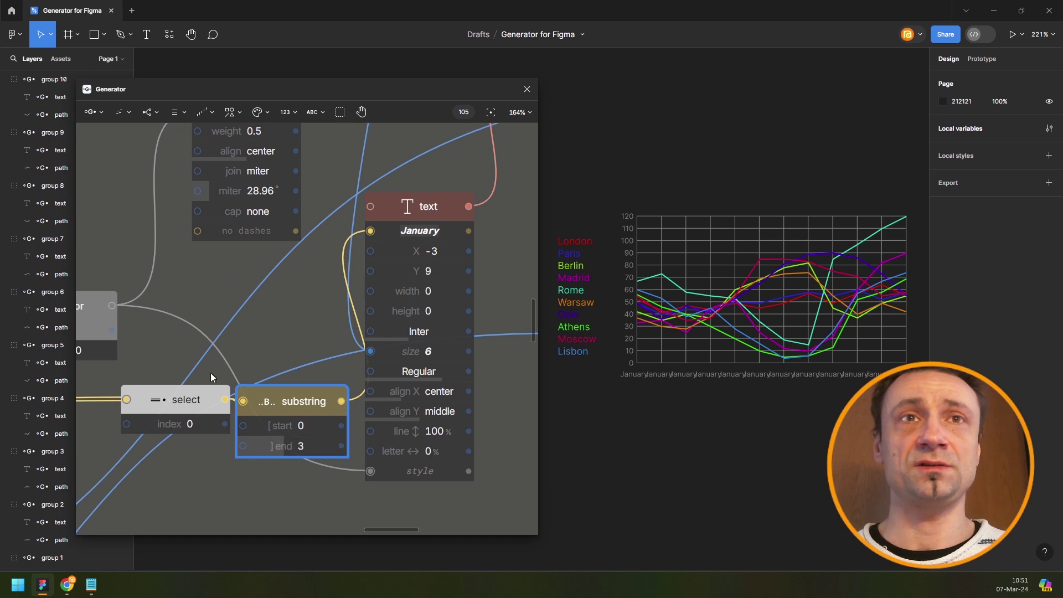
{"action": "left_click_drag", "start_coordinate": [159, 409], "coordinate": [122, 416]}
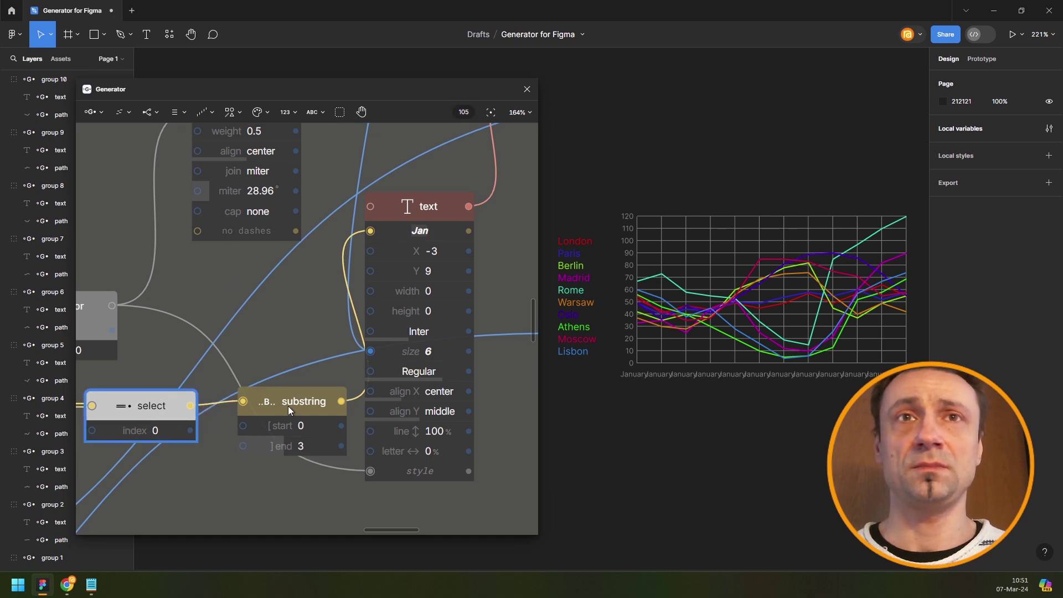
{"action": "left_click_drag", "start_coordinate": [268, 410], "coordinate": [248, 415]}
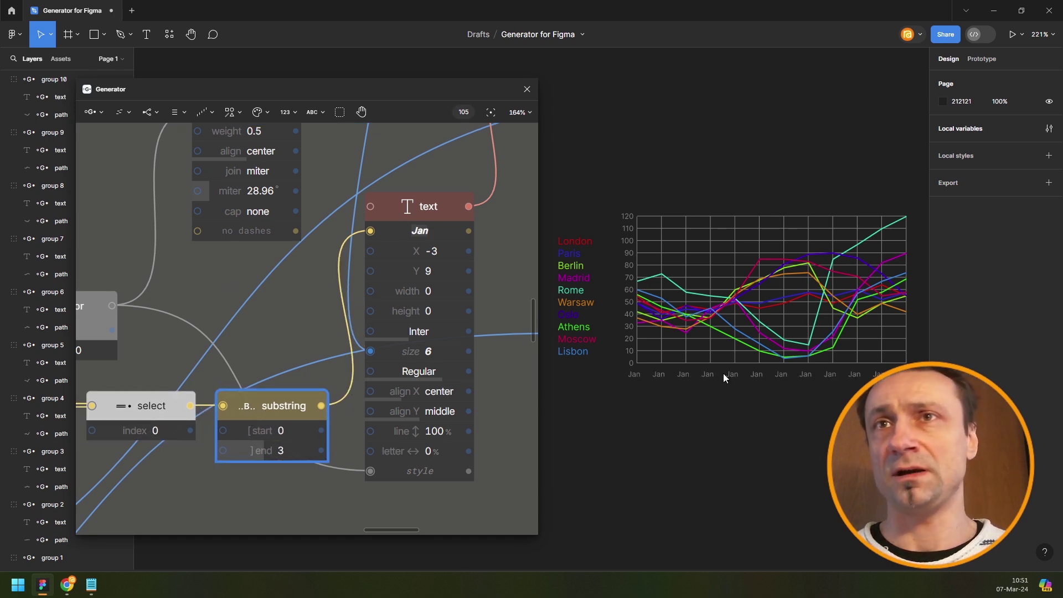
Add a sequence node below the select node and feed its output into the select node's index.
{"action": "scroll", "coordinate": [345, 260], "scroll_direction": "down", "scroll_amount": 3}
{"action": "scroll", "coordinate": [344, 260], "scroll_direction": "left", "scroll_amount": 3}
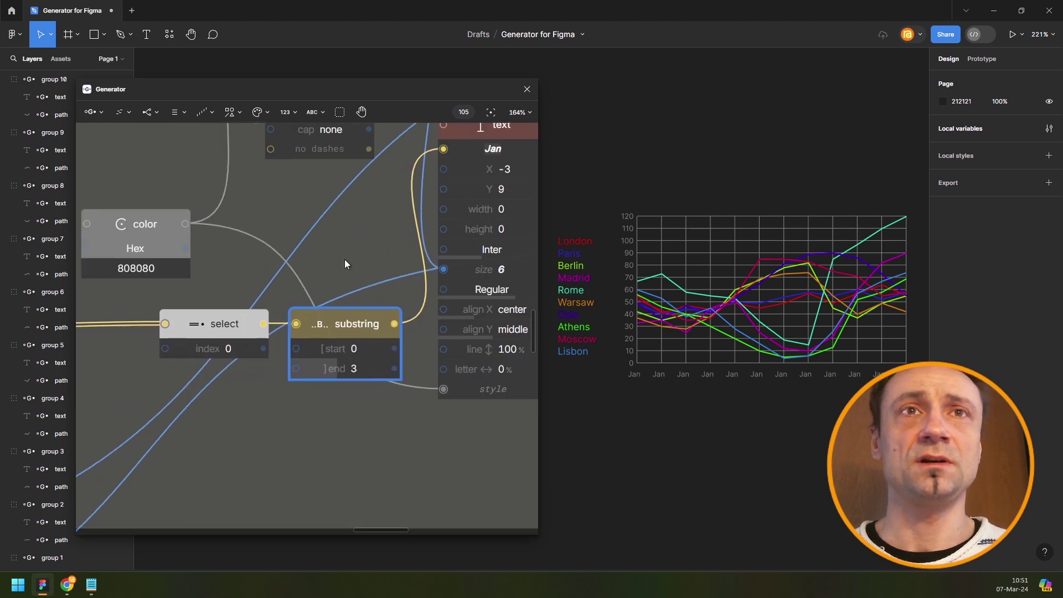
{"action": "scroll", "coordinate": [273, 242], "scroll_direction": "left", "scroll_amount": 1}
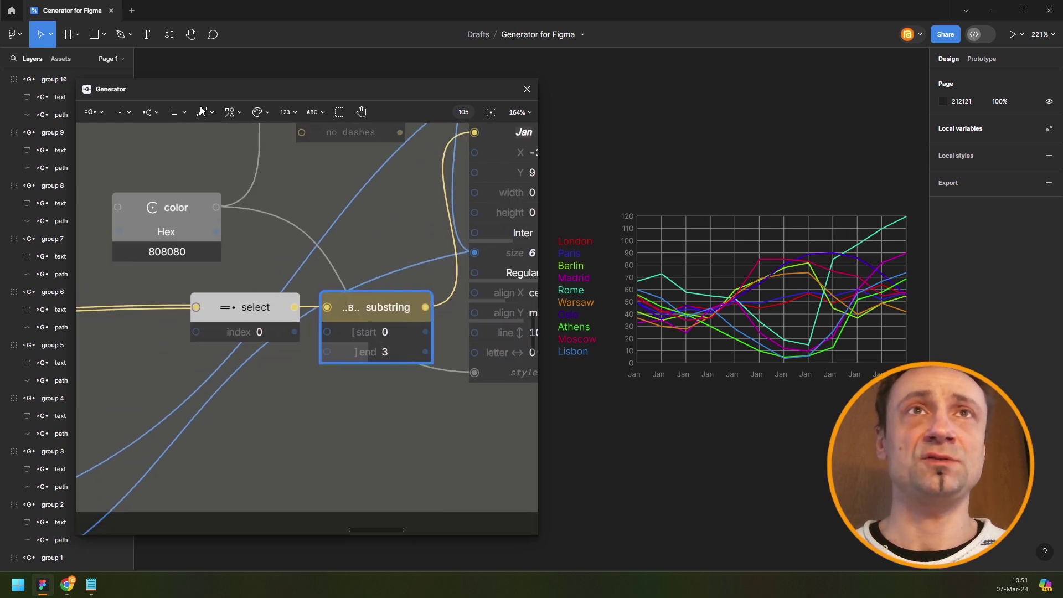
{"action": "left_click", "coordinate": [201, 112]}
{"action": "left_click", "coordinate": [207, 161]}
{"action": "left_click_drag", "start_coordinate": [171, 364], "coordinate": [162, 416]}
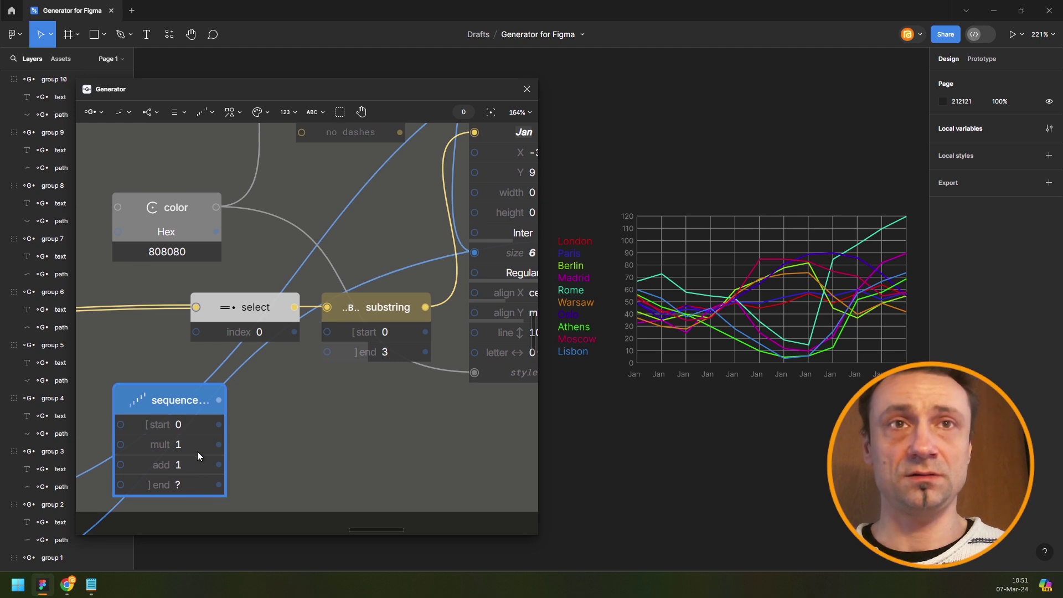
{"action": "left_click_drag", "start_coordinate": [239, 332], "coordinate": [238, 330]}
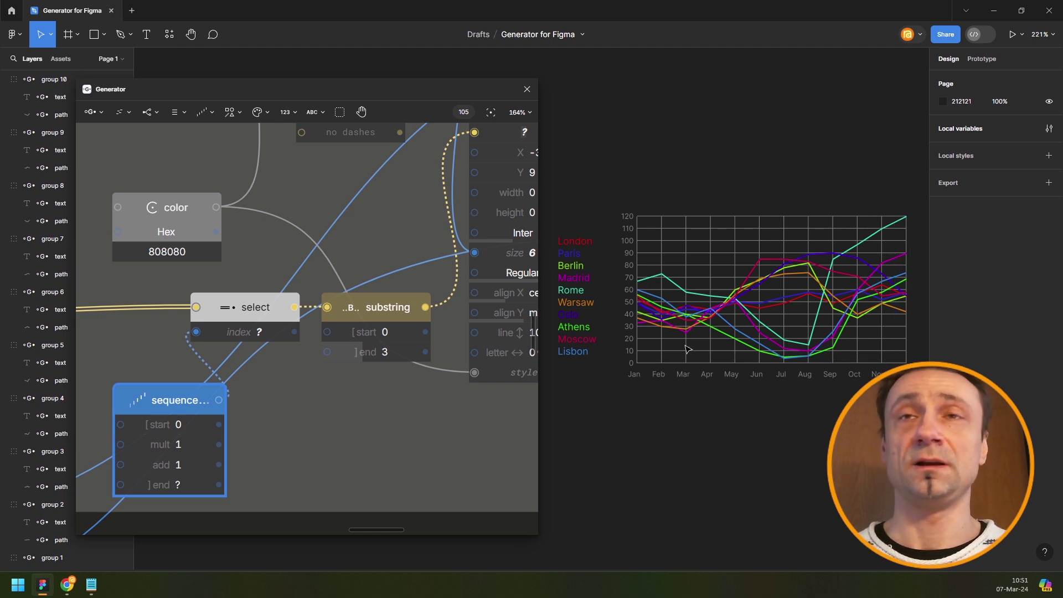
Add a Frame node beside the final combine node and feed the combined output into the frame's objects input.
{"action": "scroll", "coordinate": [228, 250], "scroll_direction": "down", "scroll_amount": 5}
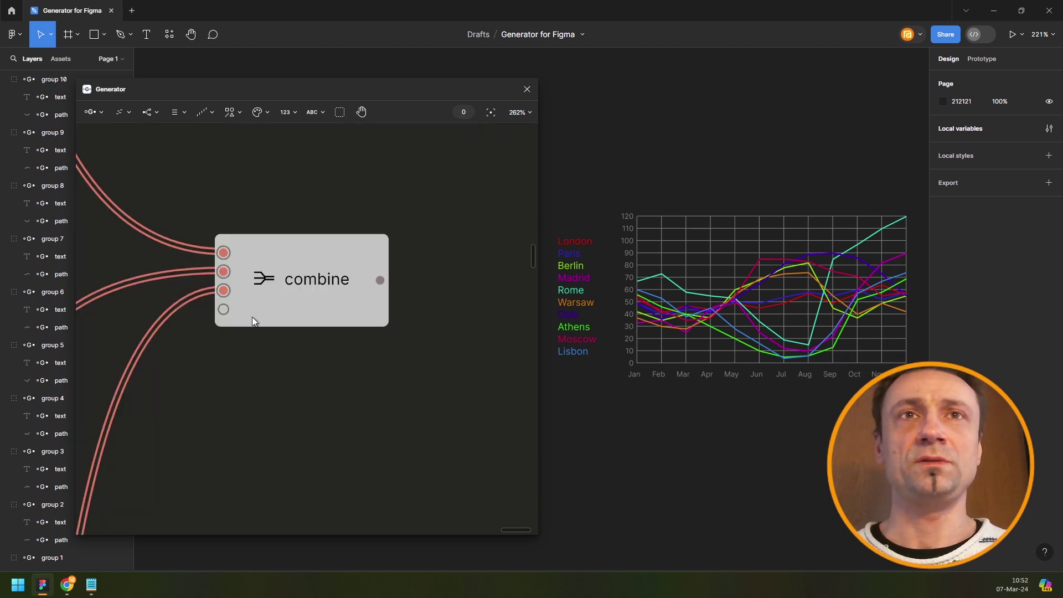
{"action": "scroll", "coordinate": [263, 311], "scroll_direction": "down", "scroll_amount": 3}
{"action": "scroll", "coordinate": [267, 313], "scroll_direction": "down", "scroll_amount": 3}
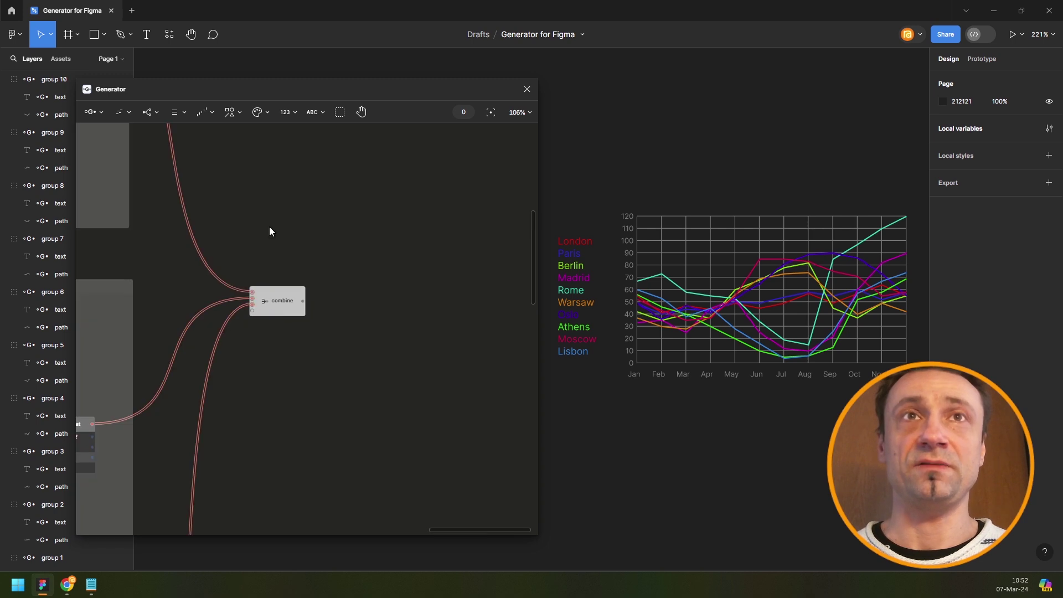
{"action": "left_click", "coordinate": [228, 116]}
{"action": "left_click", "coordinate": [218, 173]}
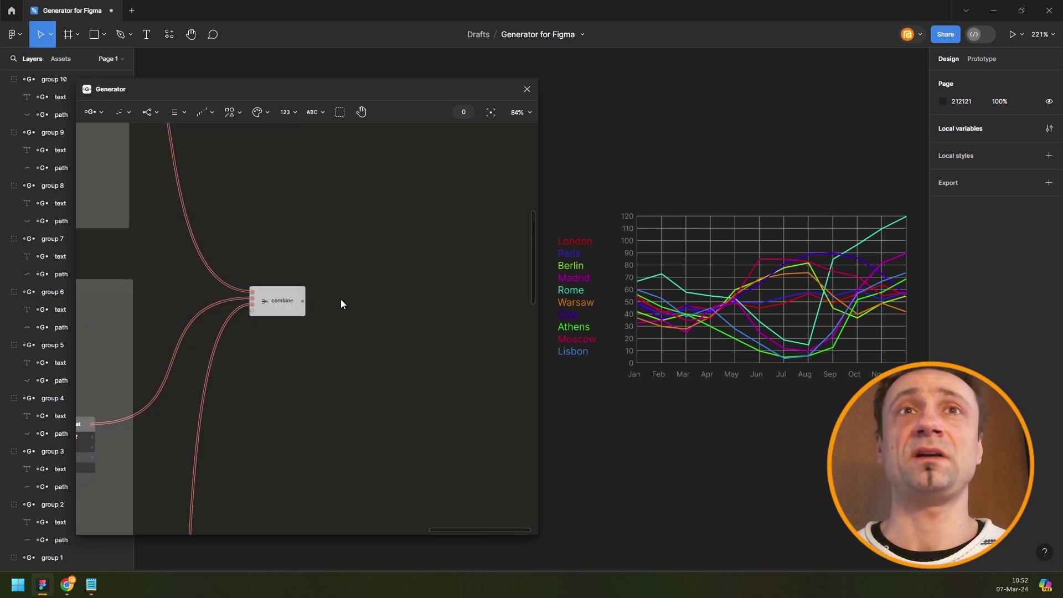
{"action": "left_click", "coordinate": [364, 299]}
{"action": "left_click_drag", "start_coordinate": [364, 299], "coordinate": [374, 281]}
{"action": "scroll", "coordinate": [334, 297], "scroll_direction": "up", "scroll_amount": 4}
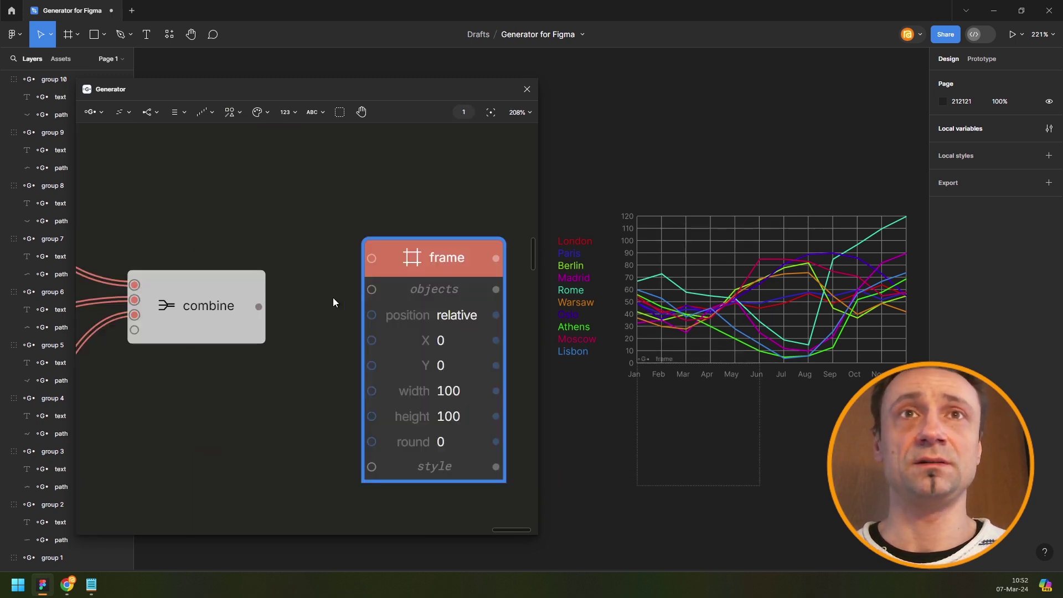
{"action": "left_click_drag", "start_coordinate": [257, 307], "coordinate": [398, 284]}
{"action": "scroll", "coordinate": [314, 298], "scroll_direction": "down", "scroll_amount": 1}
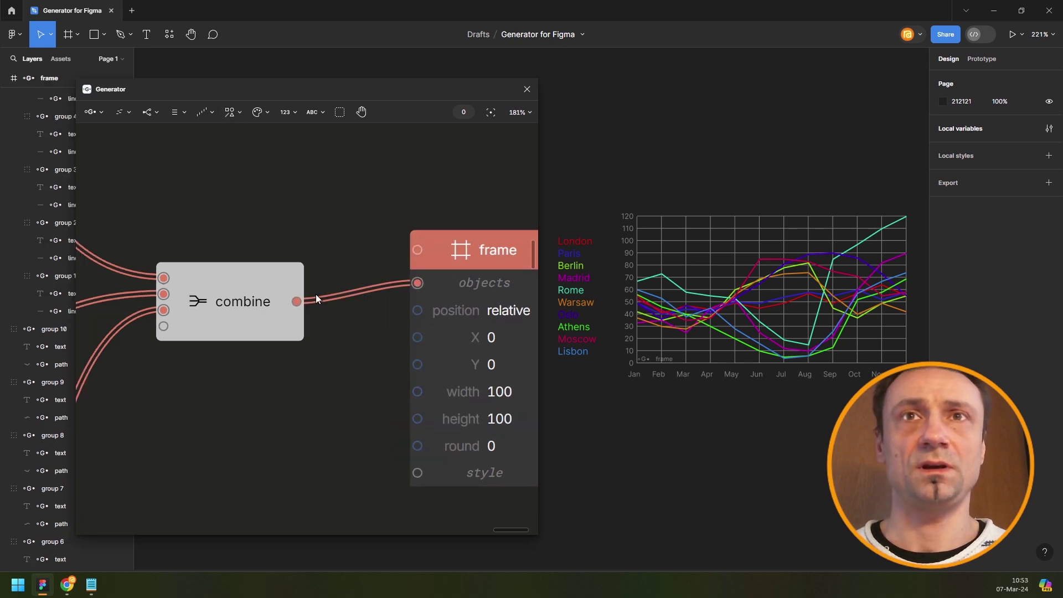
Add a white FFFFFF color node feeding the frame's style, and set the frame's round value to 5.
{"action": "left_click", "coordinate": [255, 112]}
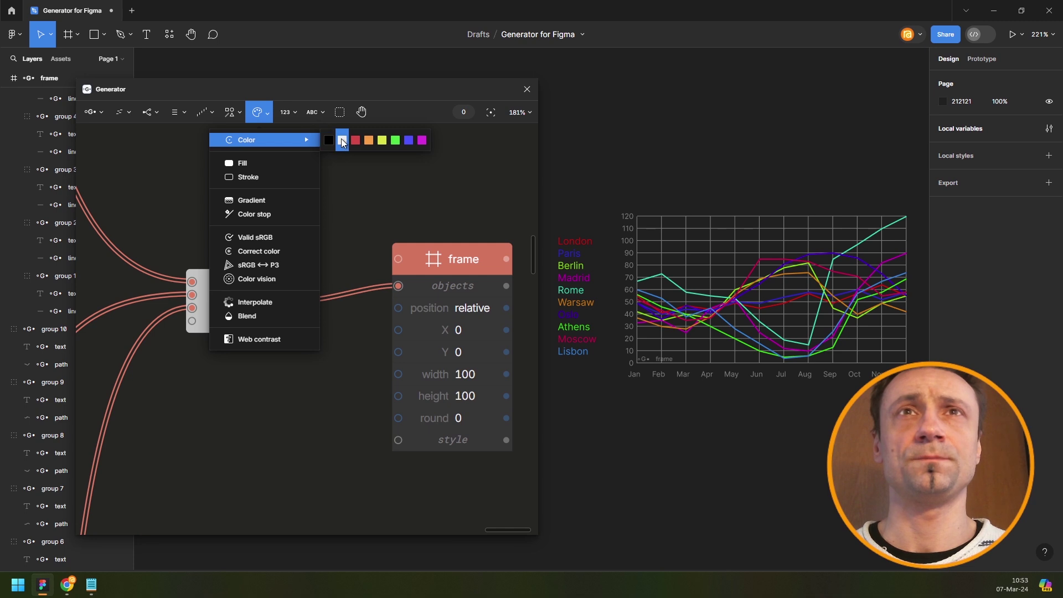
{"action": "left_click", "coordinate": [349, 194]}
{"action": "left_click", "coordinate": [332, 431]}
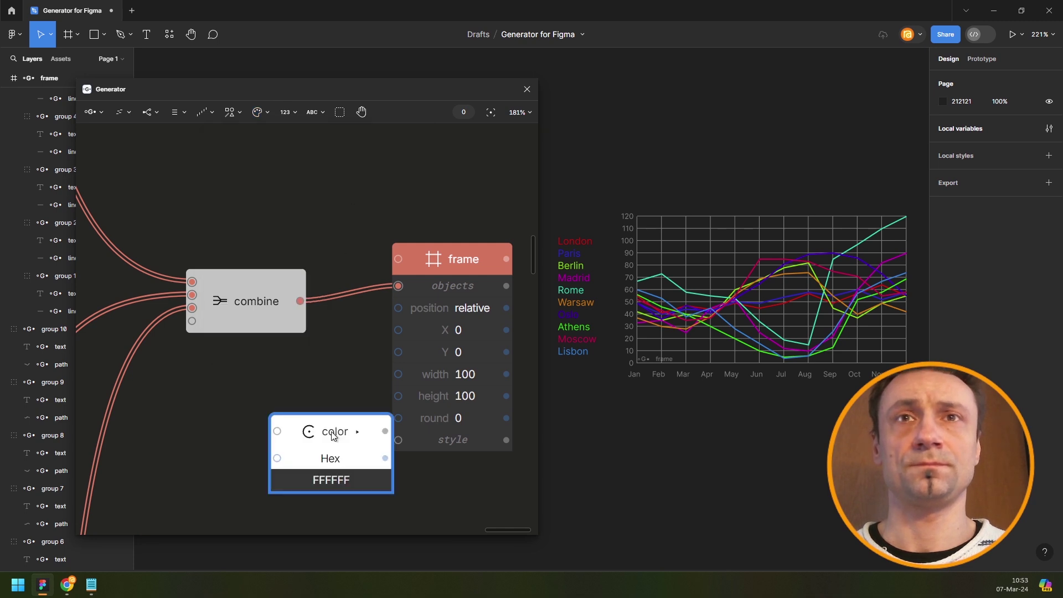
{"action": "left_click_drag", "start_coordinate": [248, 455], "coordinate": [284, 451]}
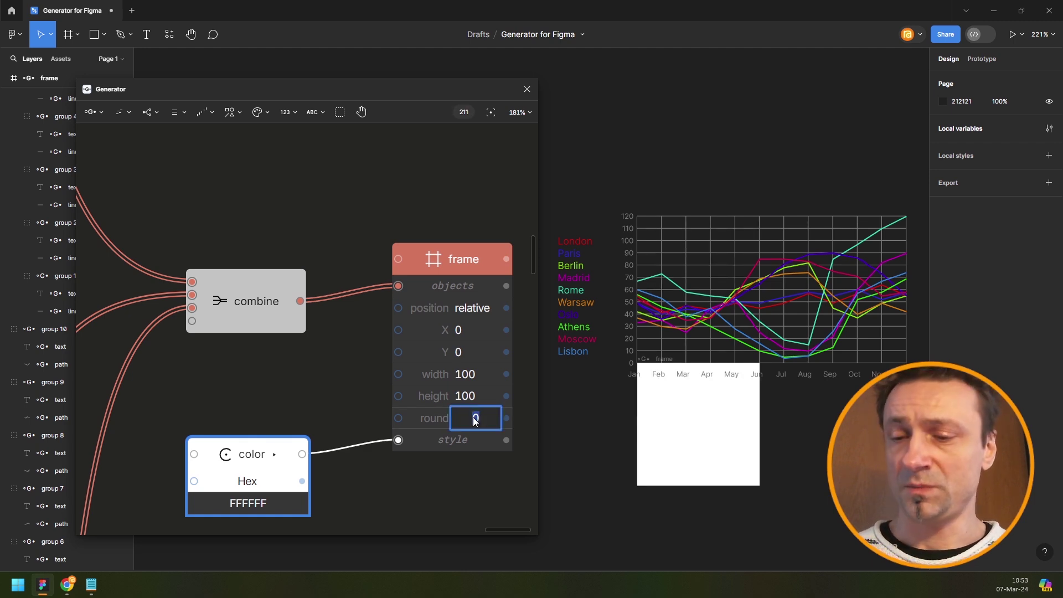
{"action": "type", "text": "5"}
{"action": "key", "text": "Return"}
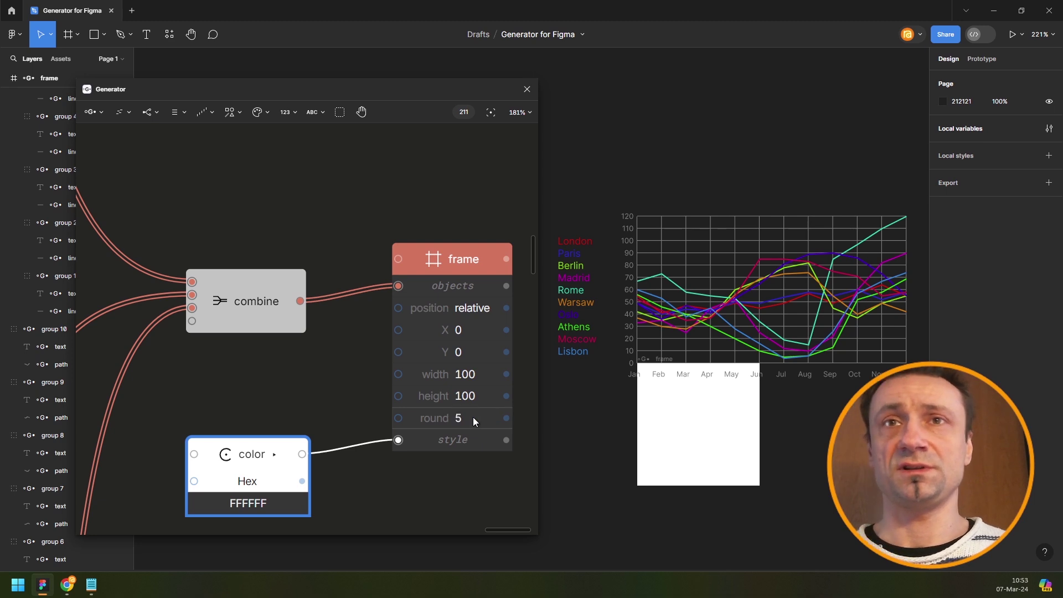
Set the frame node's Y position to -100.
{"action": "left_click", "coordinate": [453, 267]}
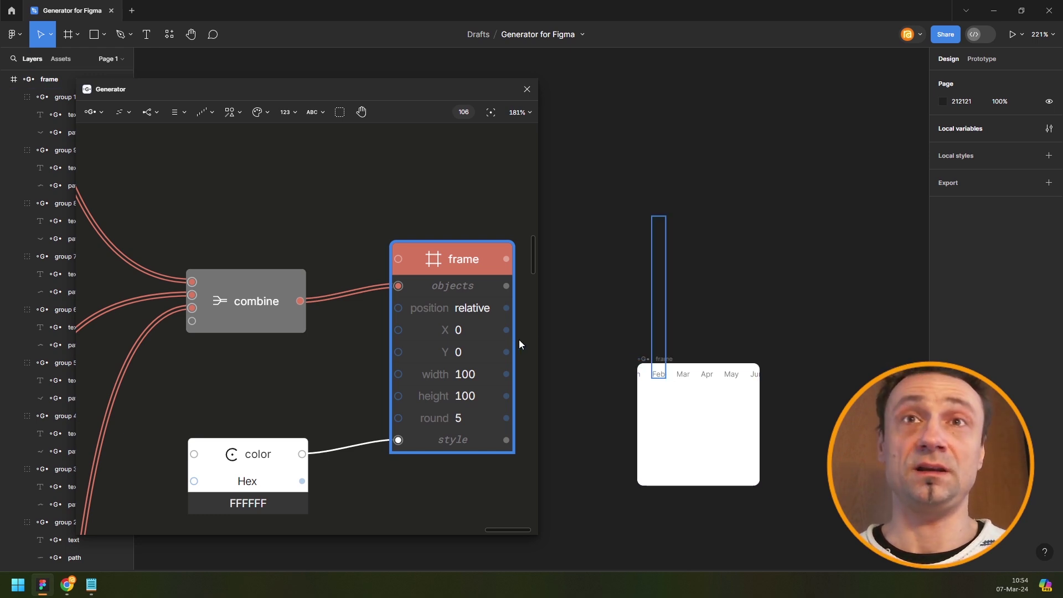
{"action": "left_click", "coordinate": [468, 354]}
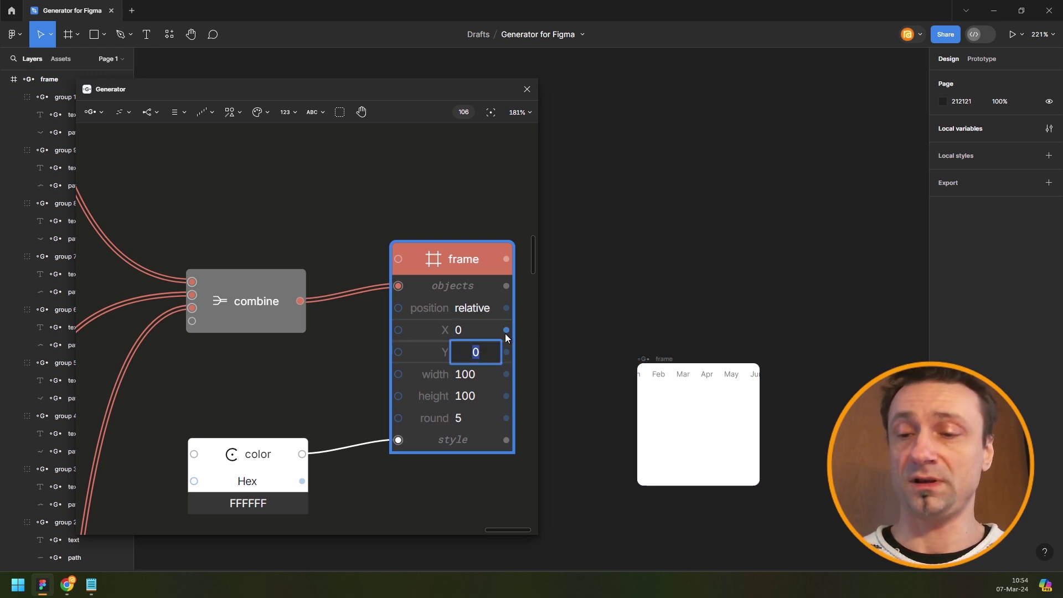
{"action": "type", "text": "-100"}
{"action": "key", "text": "Return"}
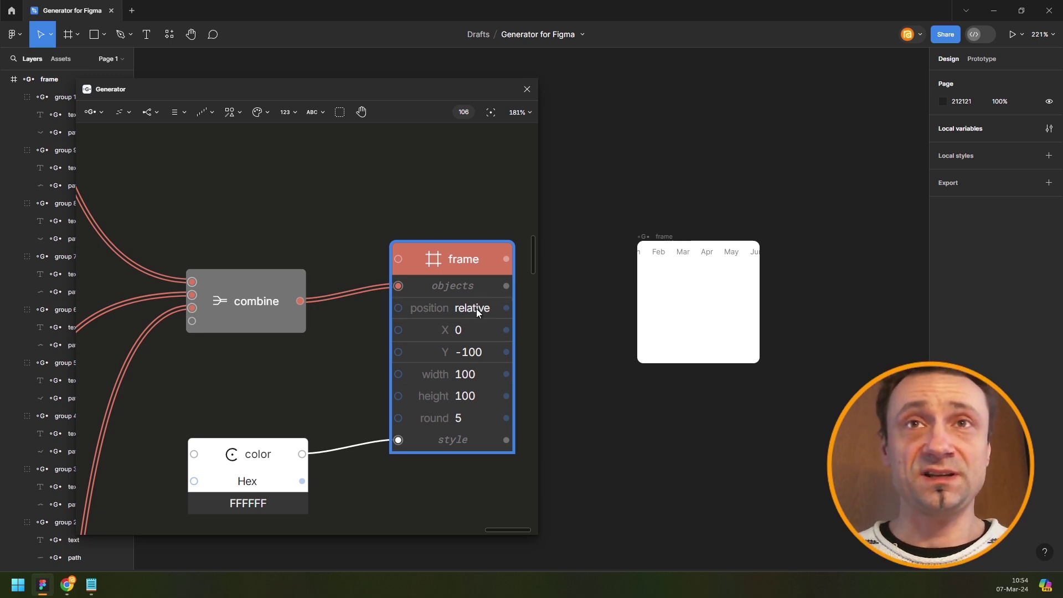
Switch the frame's position mode to absolute and set its Y to -200.
{"action": "left_click", "coordinate": [476, 308]}
{"action": "left_click", "coordinate": [487, 338]}
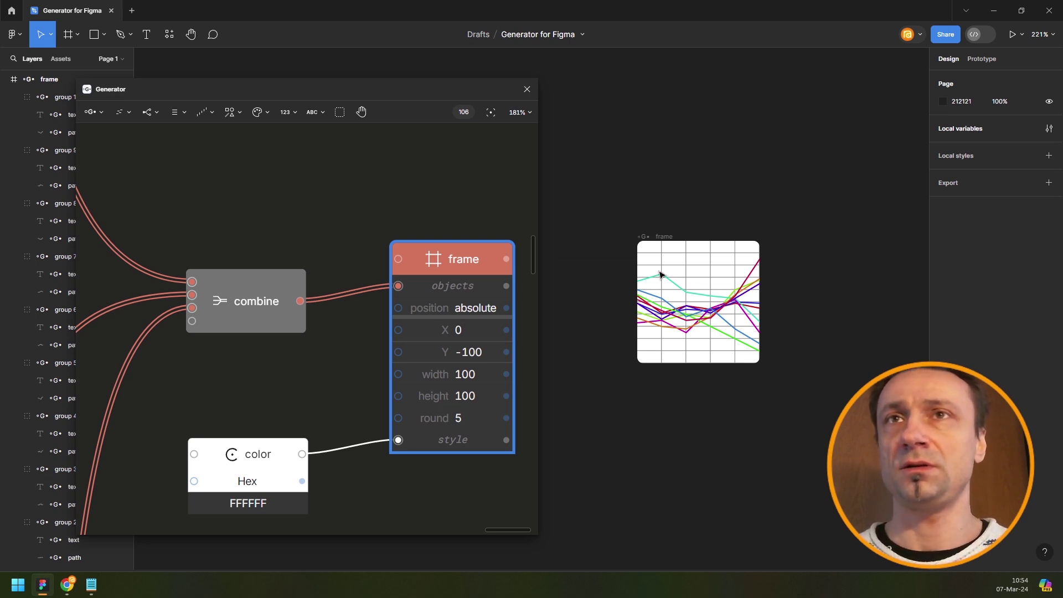
{"action": "left_click", "coordinate": [492, 355]}
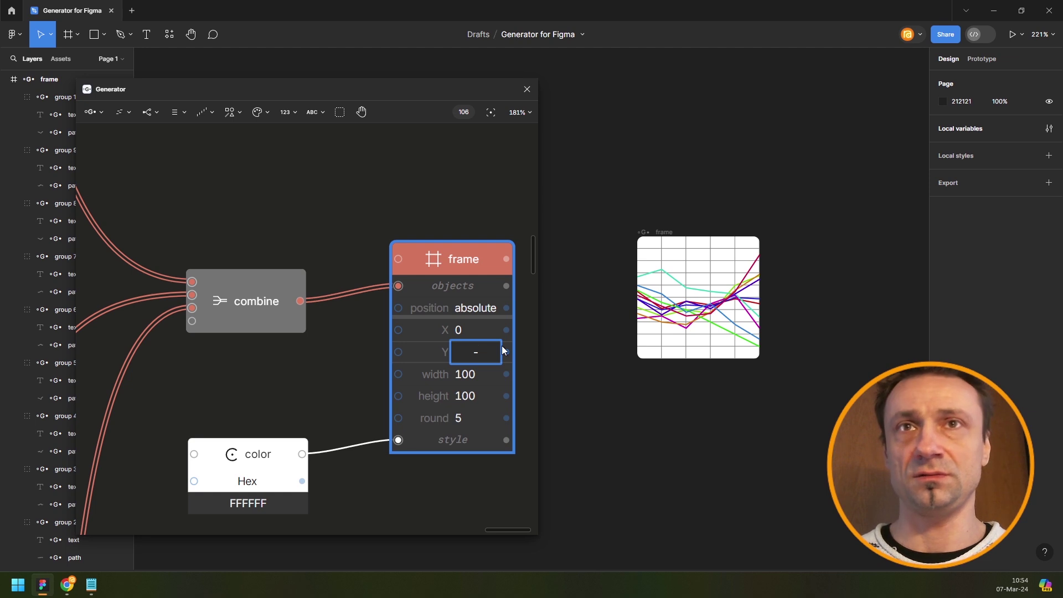
{"action": "key", "text": "Return"}
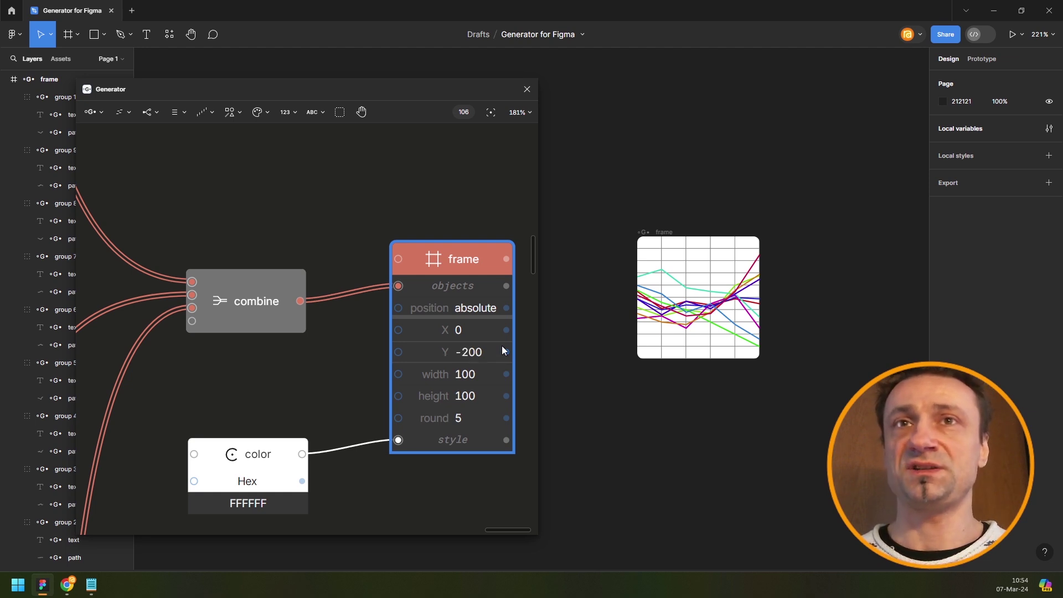
Set the frame node's X position to -200.
{"action": "left_click", "coordinate": [477, 331]}
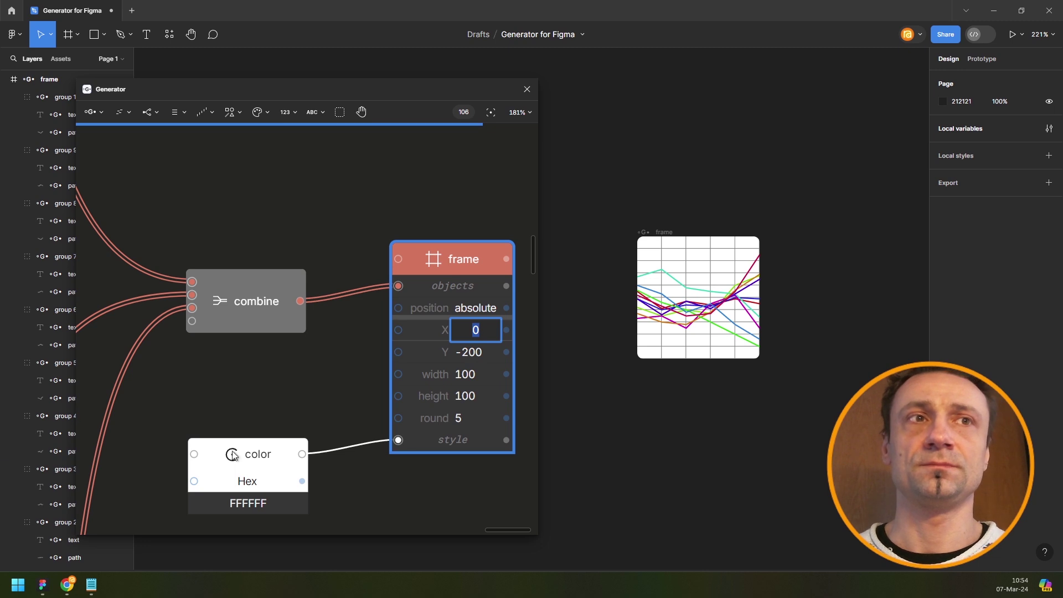
{"action": "key", "text": "Return"}
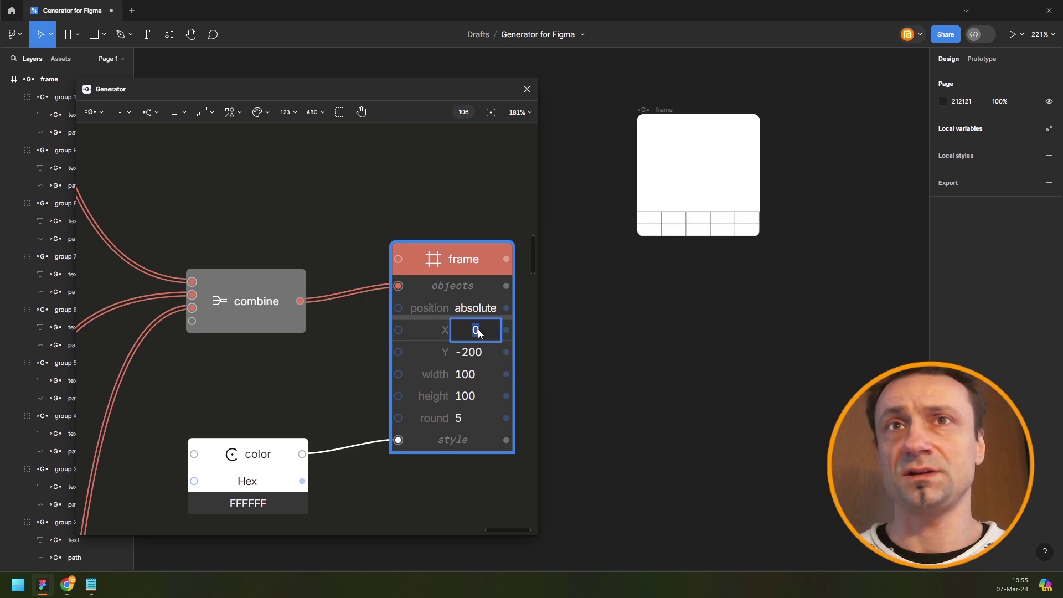
{"action": "type", "text": "-200"}
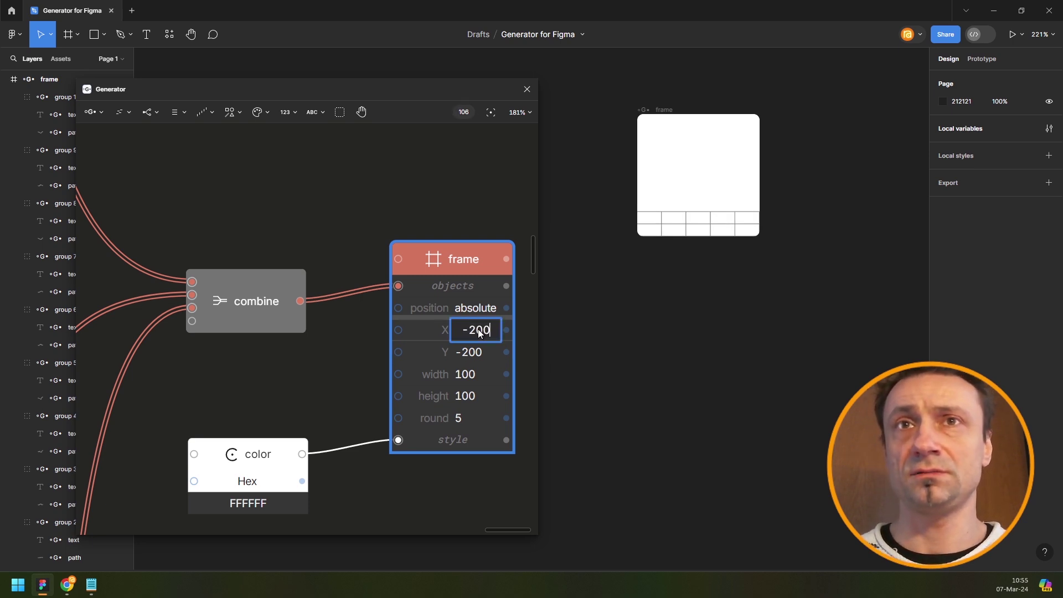
{"action": "key", "text": "Return"}
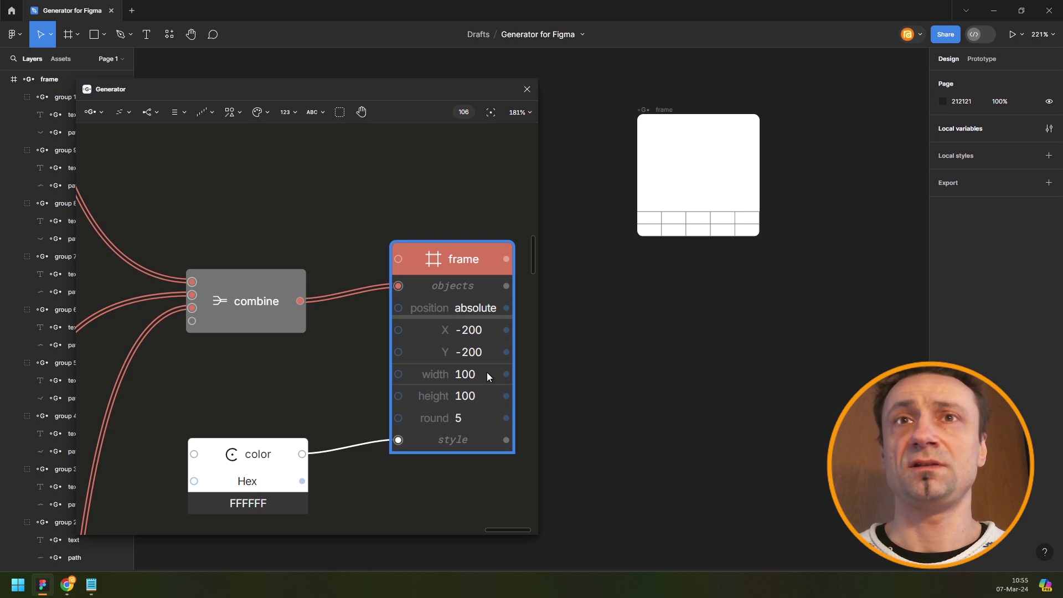
Set the frame's width and height to 400 each, and view the whole chart inside the white frame.
{"action": "left_click", "coordinate": [487, 375]}
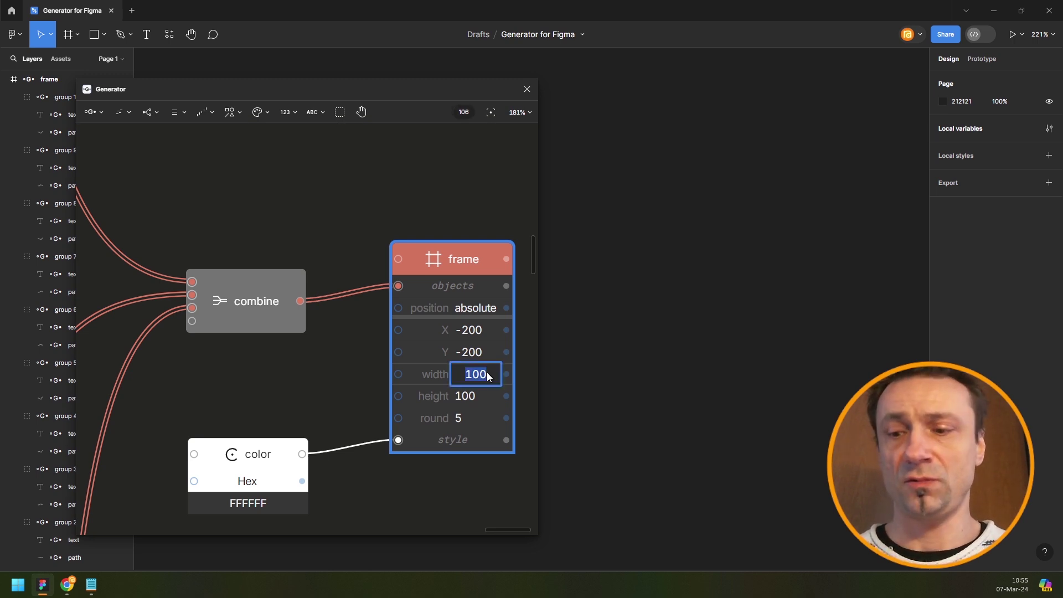
{"action": "type", "text": "400"}
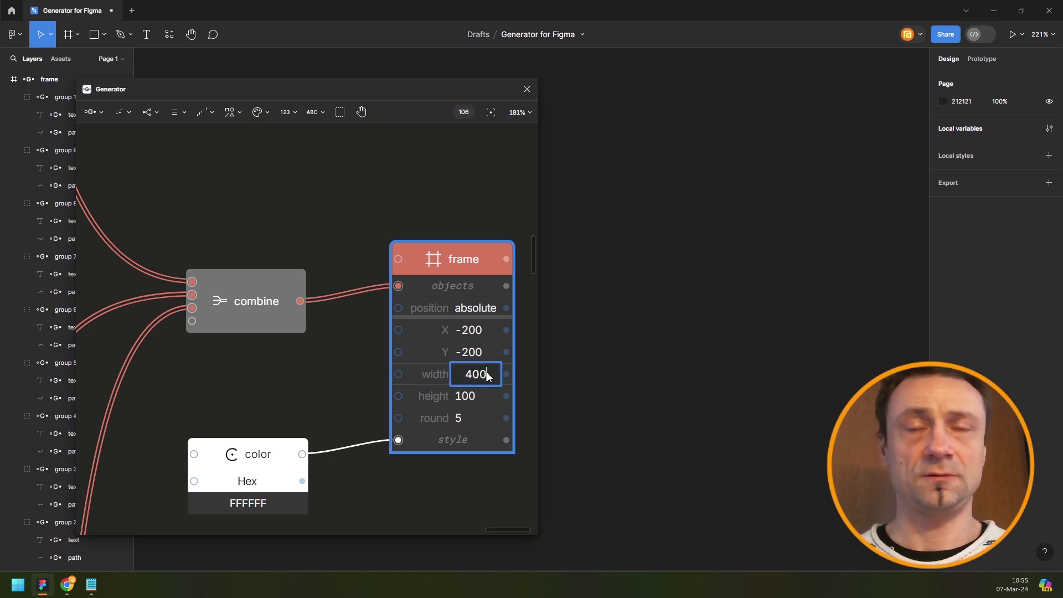
{"action": "key", "text": "Tab"}
{"action": "type", "text": "4"}
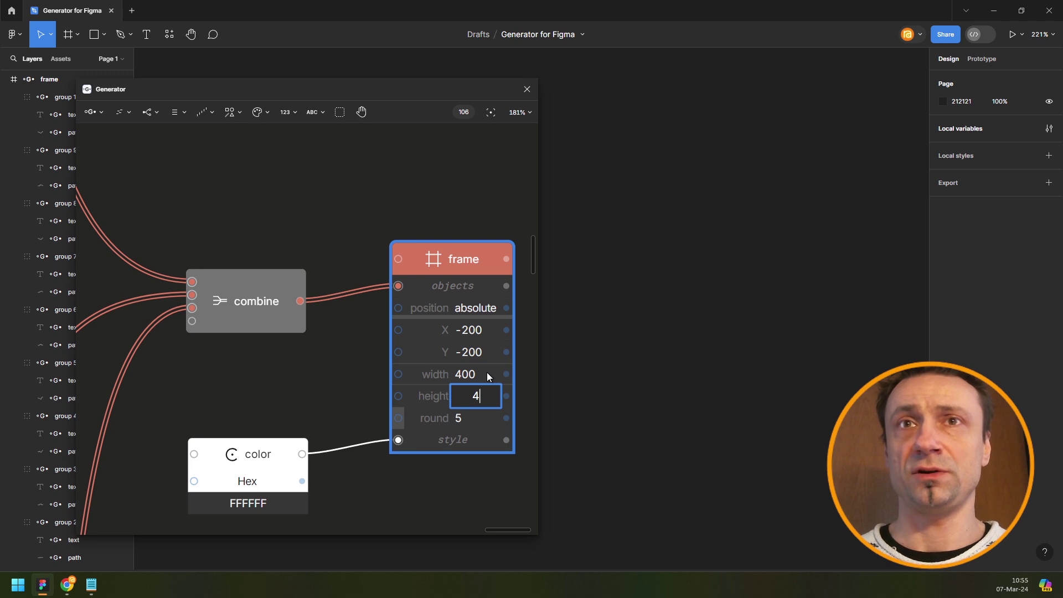
{"action": "type", "text": "00"}
{"action": "key", "text": "Return"}
{"action": "scroll", "coordinate": [621, 323], "scroll_direction": "up", "scroll_amount": 2}
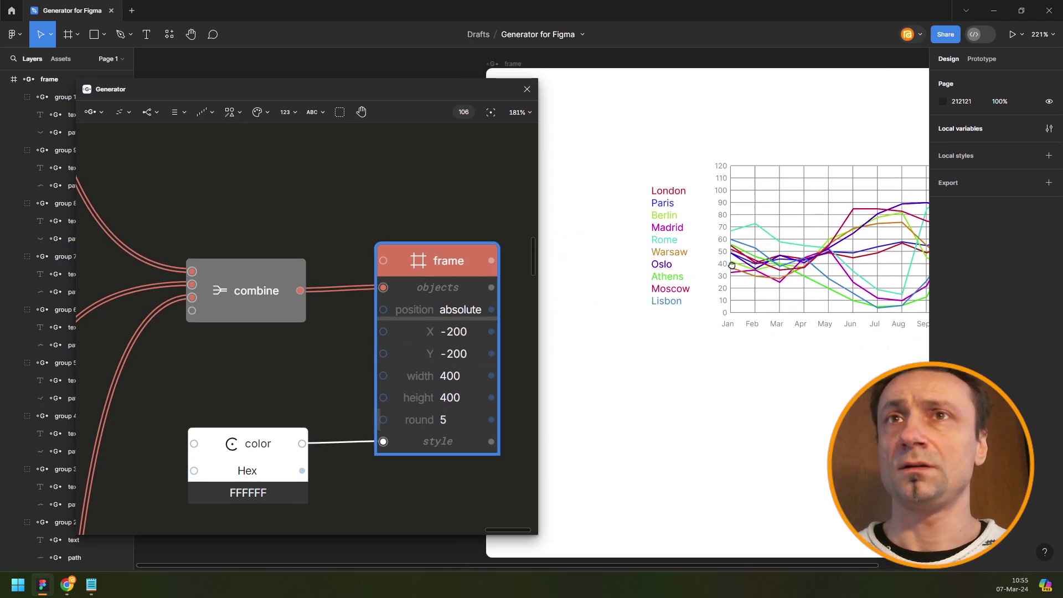
{"action": "scroll", "coordinate": [677, 271], "scroll_direction": "down", "scroll_amount": 5}
{"action": "scroll", "coordinate": [700, 300], "scroll_direction": "up", "scroll_amount": 3}
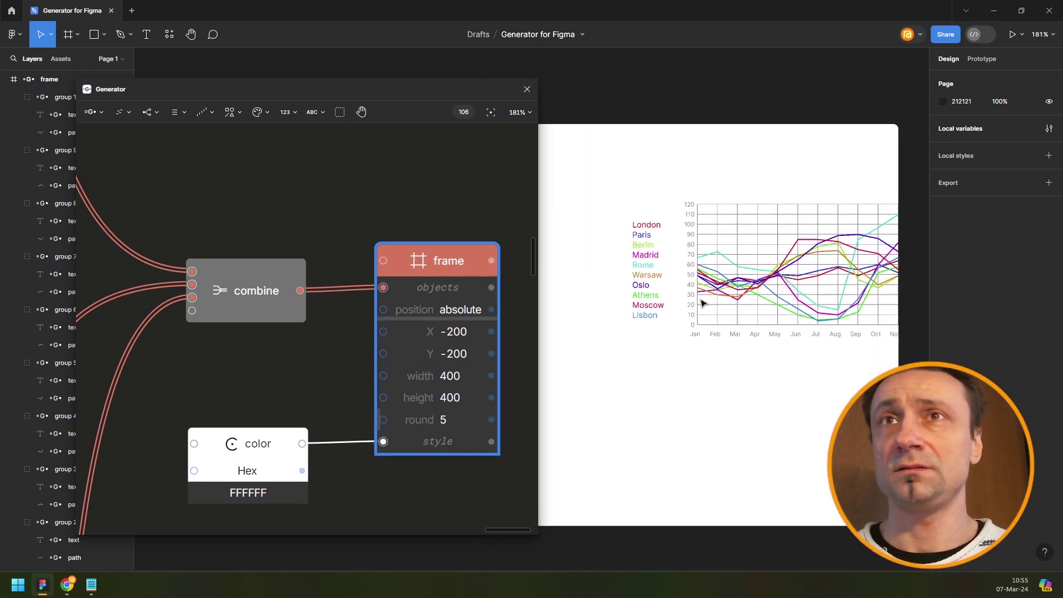
Reposition the frame node at X -100 and Y -150 around the chart.
{"action": "scroll", "coordinate": [701, 294], "scroll_direction": "down", "scroll_amount": 2}
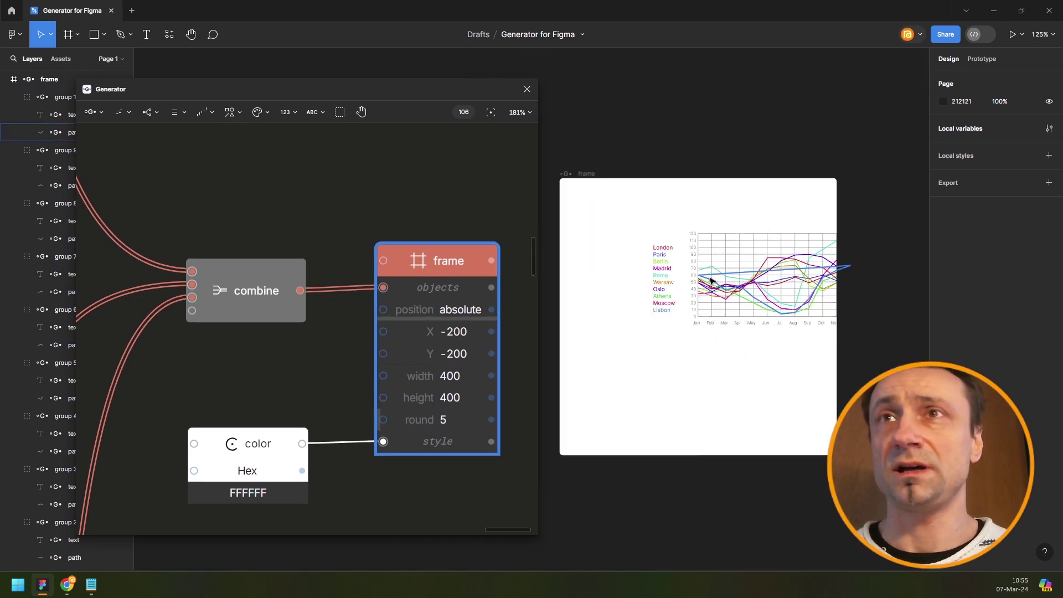
{"action": "left_click", "coordinate": [452, 333]}
{"action": "type", "text": "-100"}
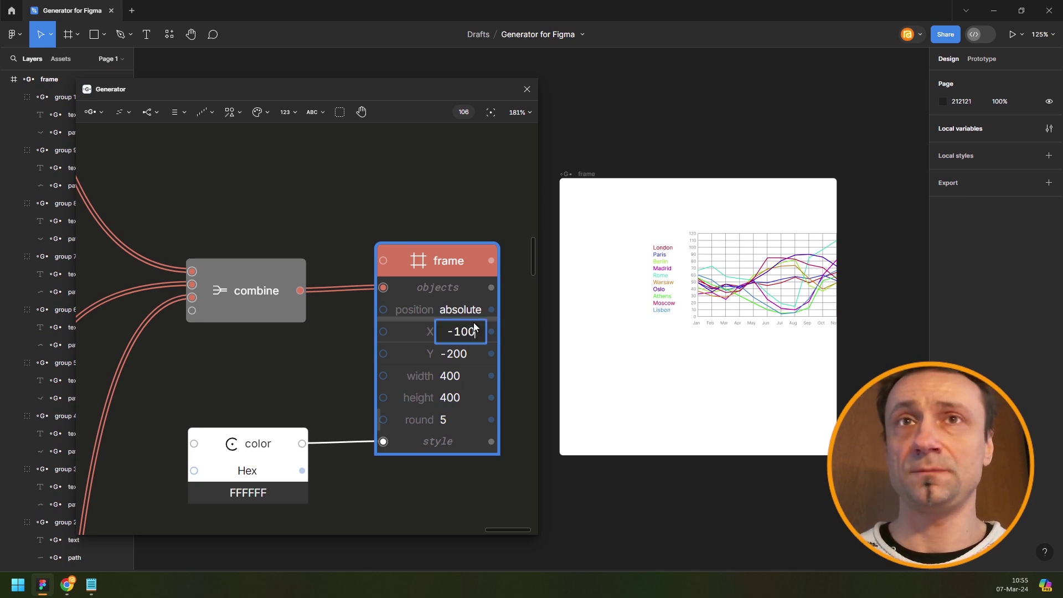
{"action": "key", "text": "Return"}
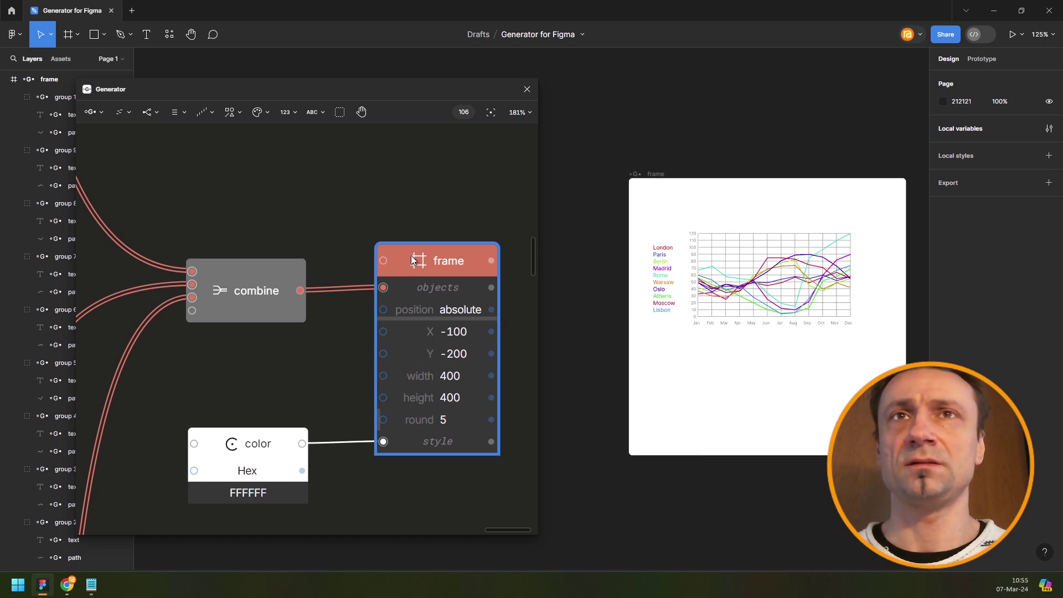
{"action": "left_click", "coordinate": [461, 356]}
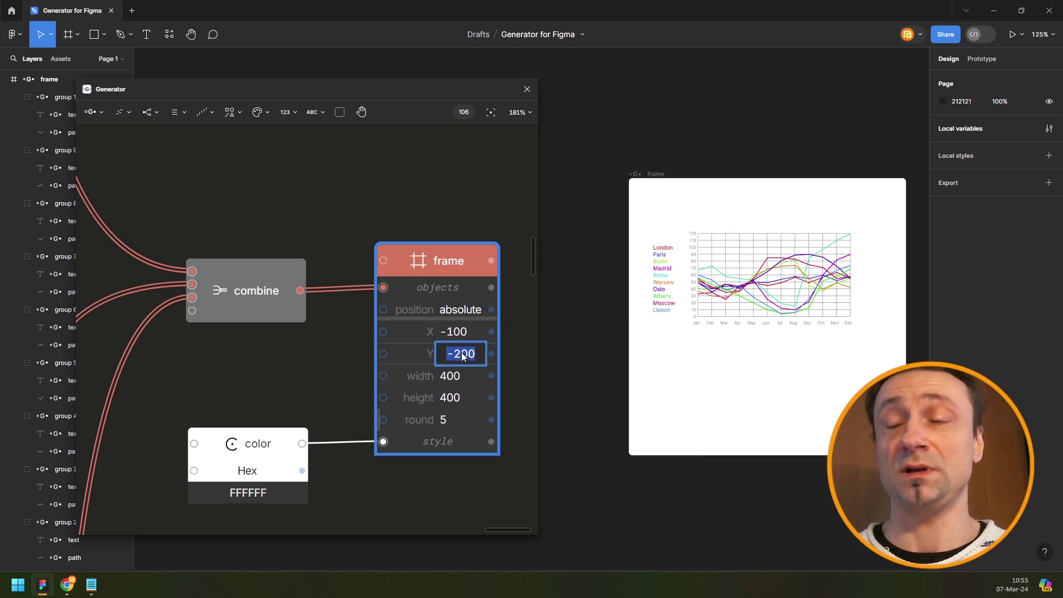
{"action": "type", "text": "-15"}
{"action": "key", "text": "Return"}
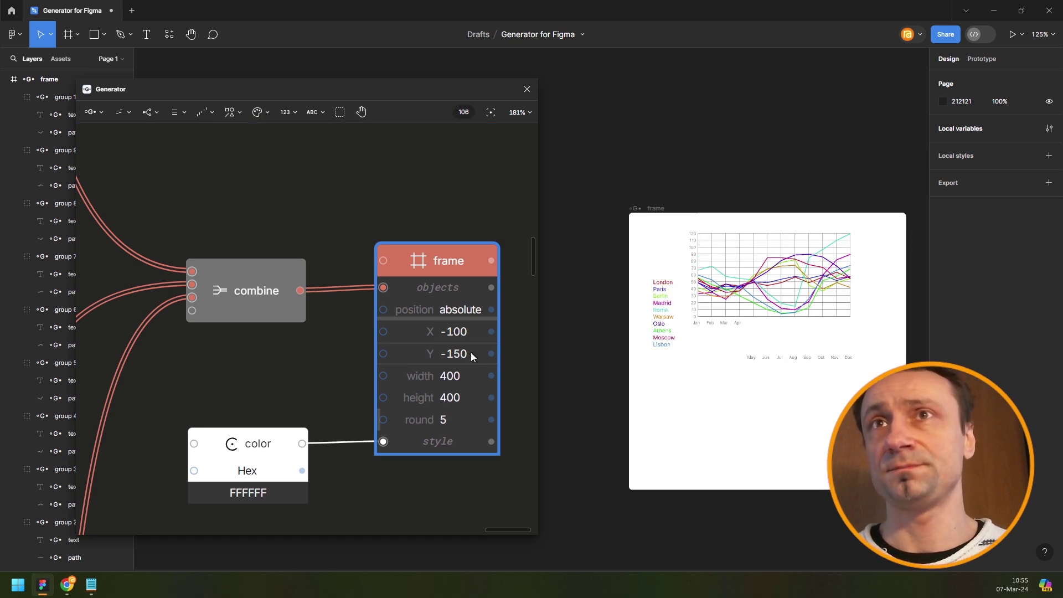
Try a width of 300 for the frame node.
{"action": "left_click", "coordinate": [460, 376]}
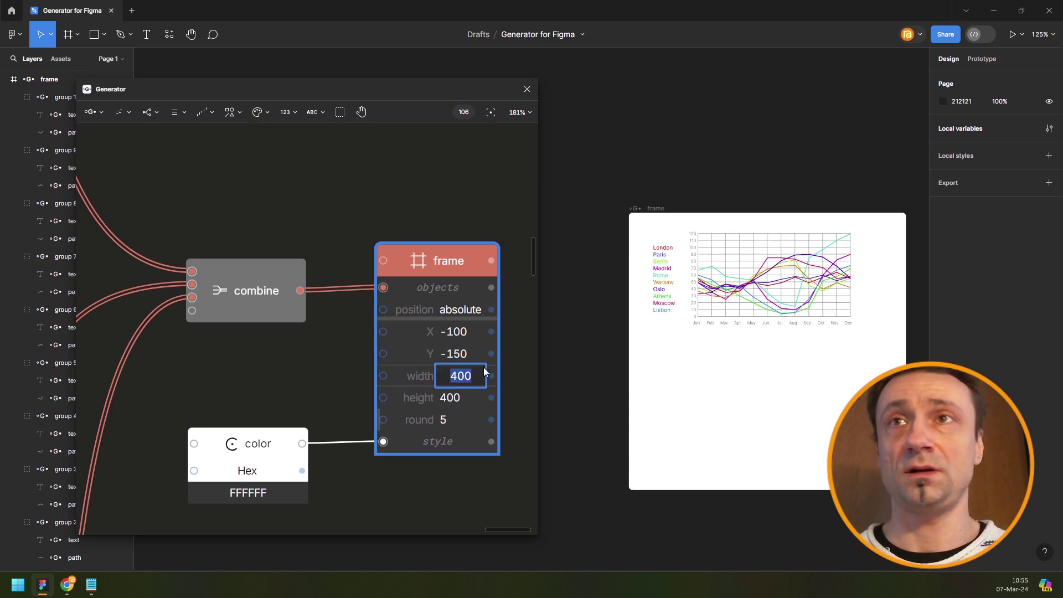
{"action": "type", "text": "300"}
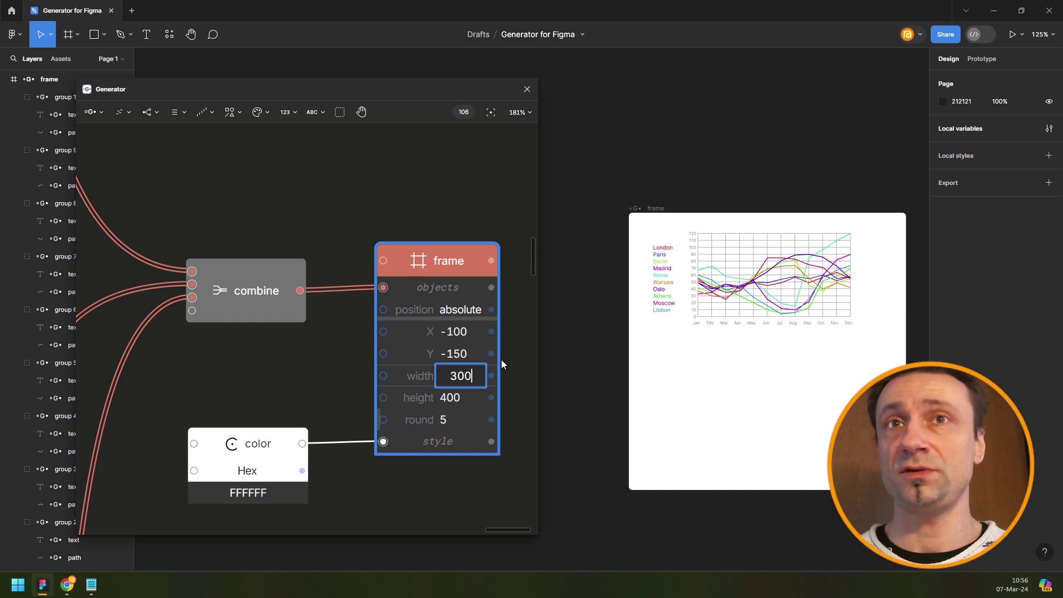
{"action": "key", "text": "Return"}
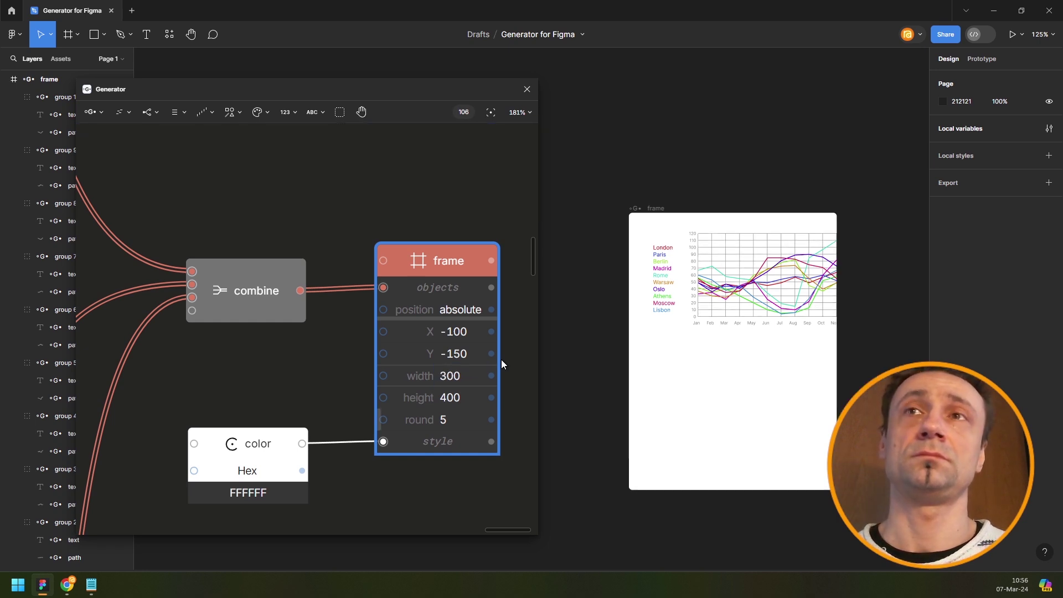
Set the frame node's width to 350.
{"action": "left_click", "coordinate": [462, 381]}
{"action": "type", "text": "3"}
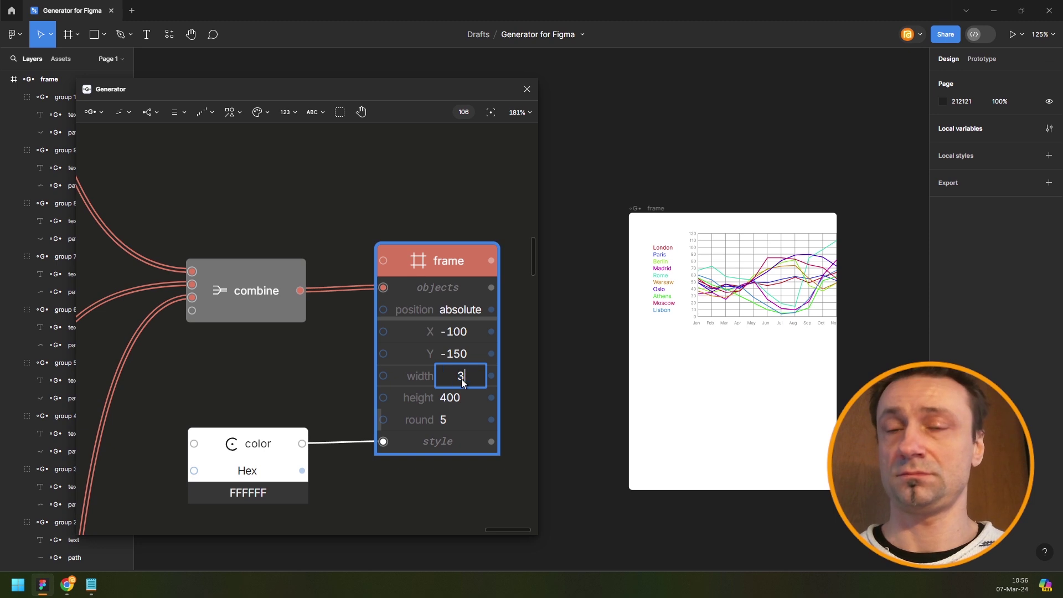
{"action": "type", "text": "50"}
{"action": "key", "text": "Return"}
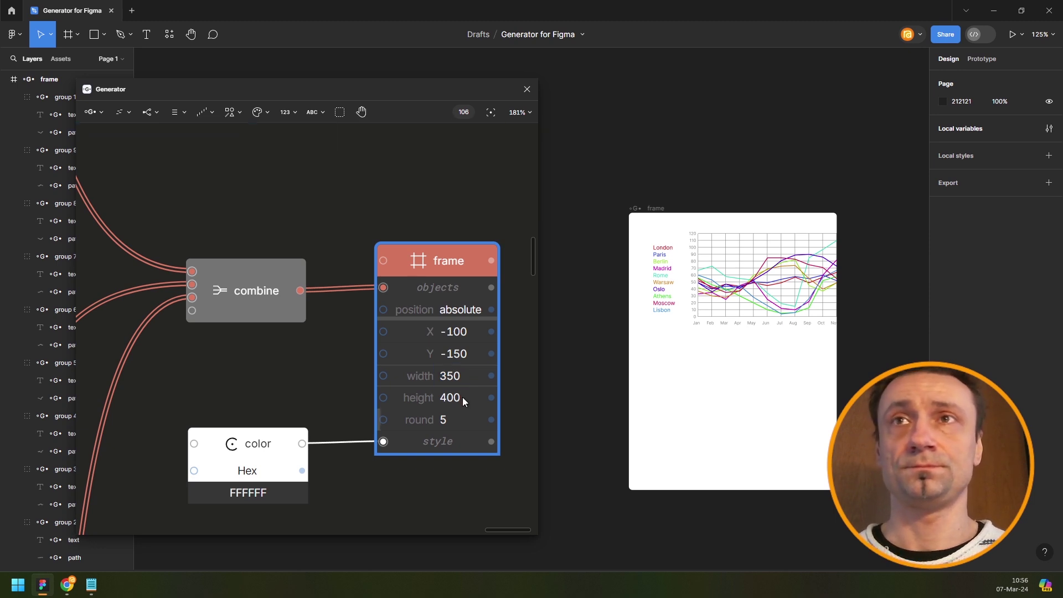
Try heights of 200 and 180 for the frame node.
{"action": "left_click", "coordinate": [463, 396]}
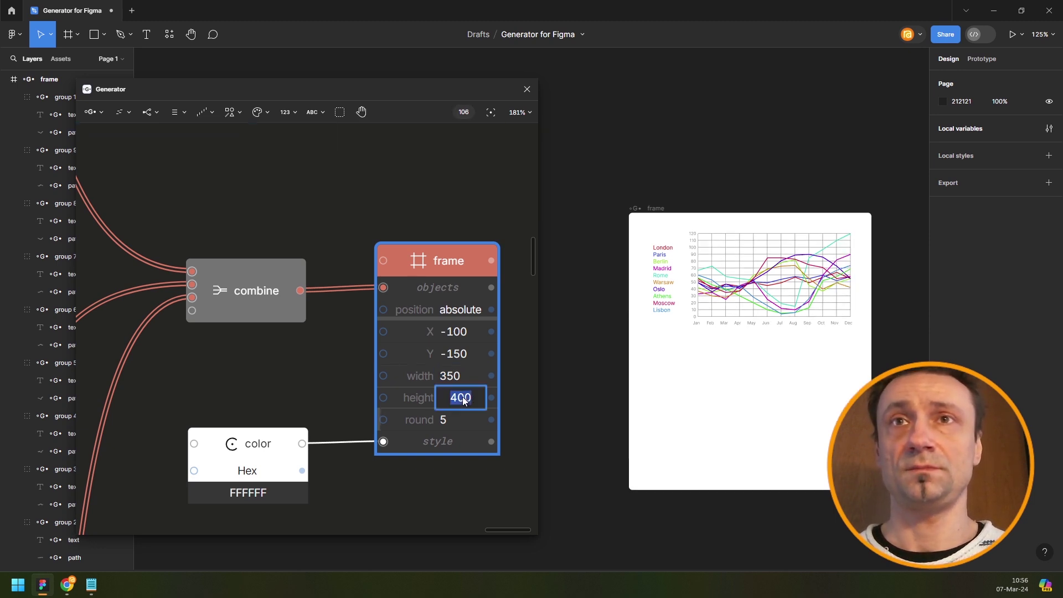
{"action": "type", "text": "200"}
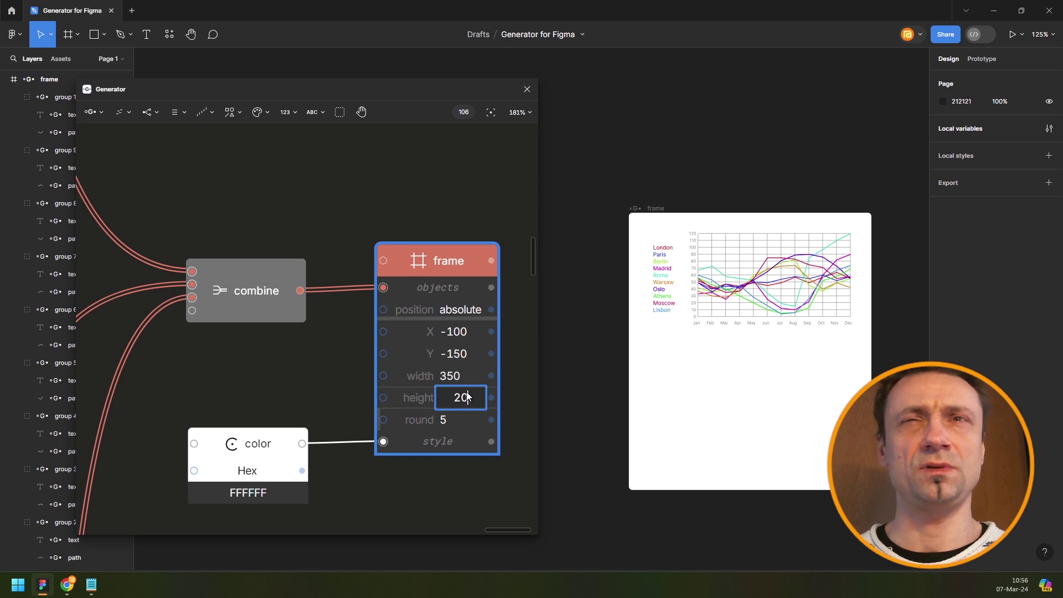
{"action": "key", "text": "Return"}
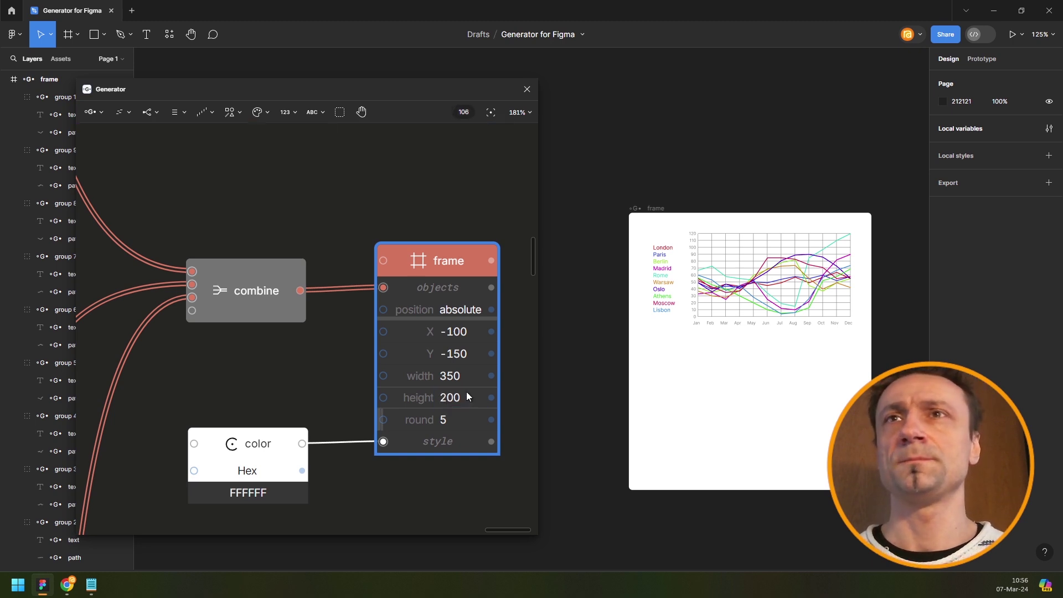
{"action": "left_click", "coordinate": [466, 398]}
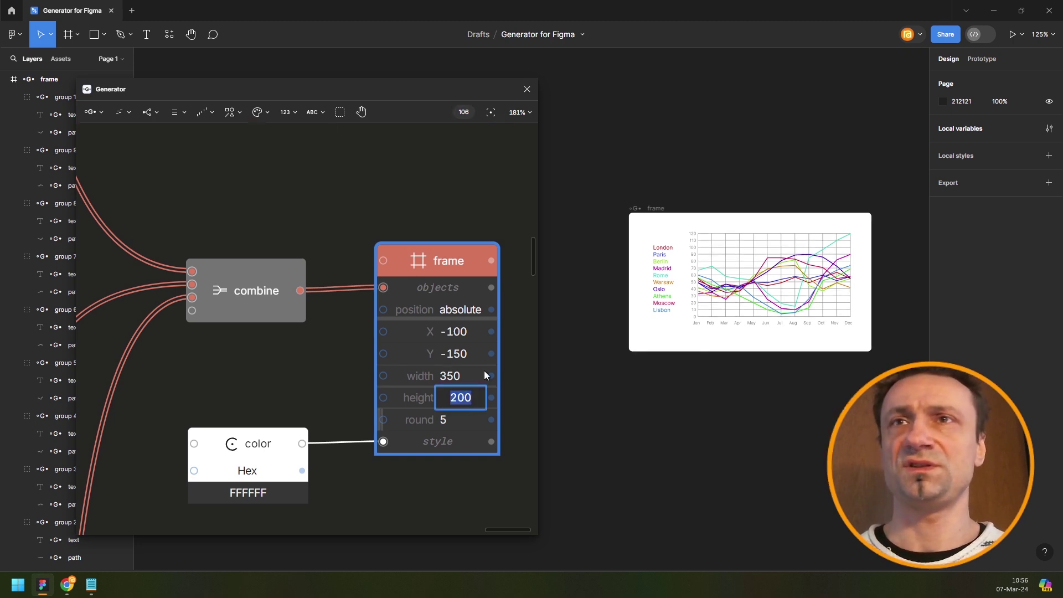
{"action": "type", "text": "180"}
{"action": "key", "text": "Return"}
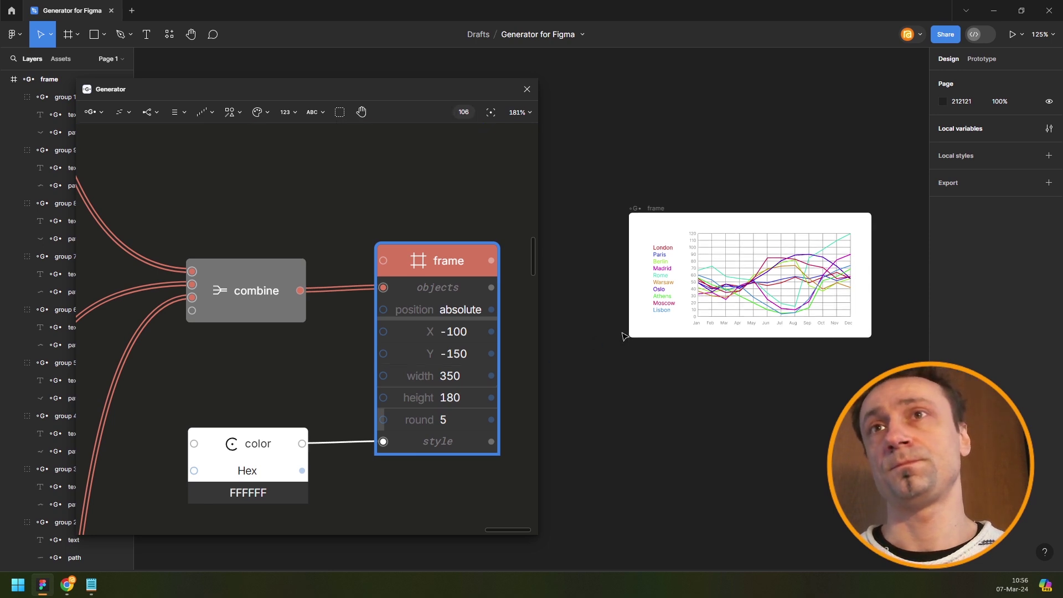
Set the frame node's height to 190 and check the framed chart up close.
{"action": "left_click", "coordinate": [470, 399]}
{"action": "type", "text": "1"}
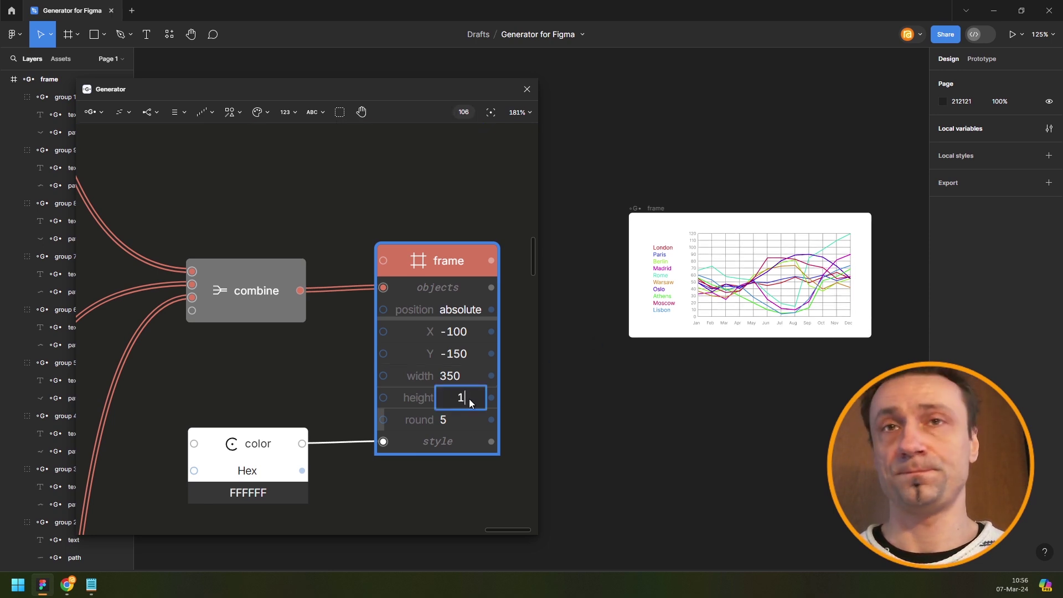
{"action": "type", "text": "90"}
{"action": "key", "text": "Return"}
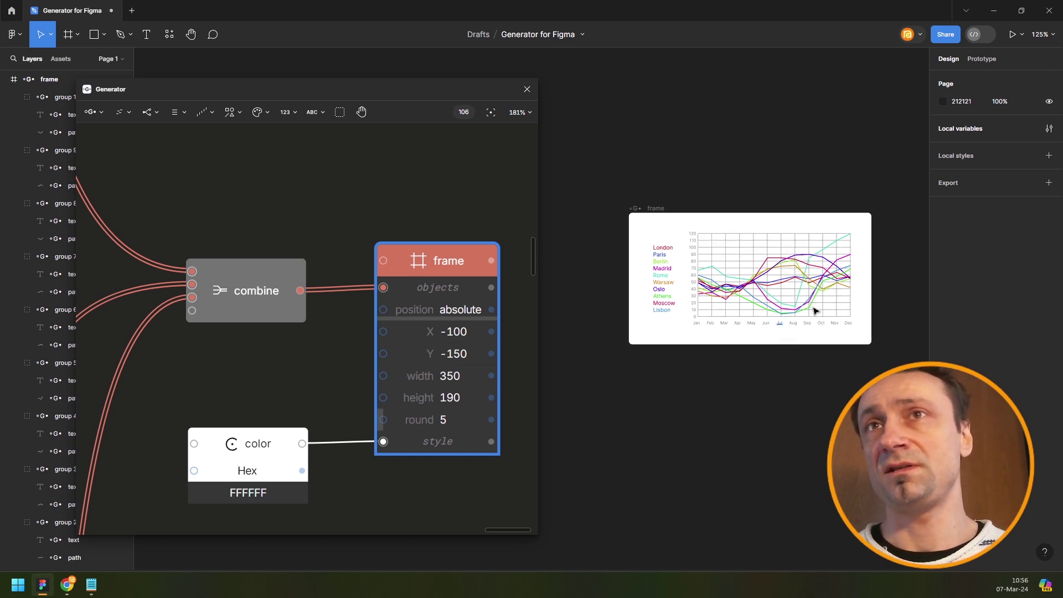
{"action": "scroll", "coordinate": [814, 309], "scroll_direction": "up", "scroll_amount": 5}
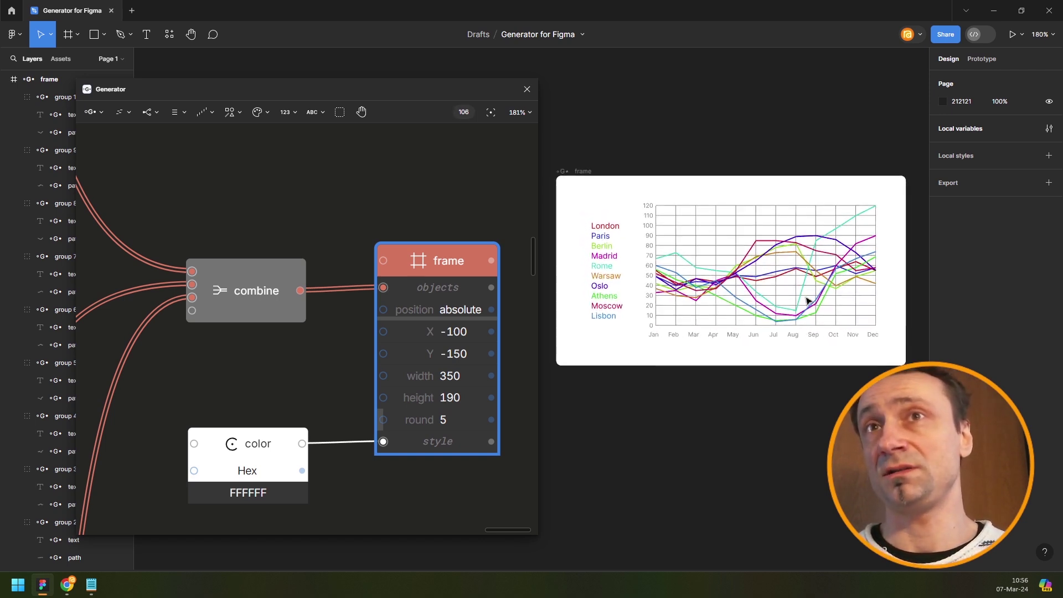
{"action": "scroll", "coordinate": [772, 264], "scroll_direction": "up", "scroll_amount": 1}
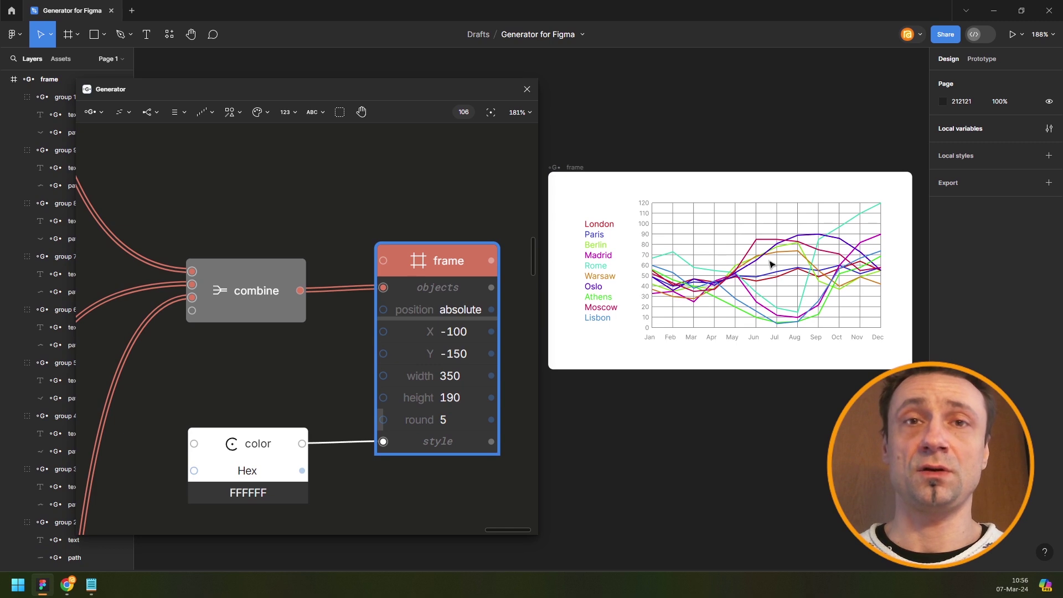